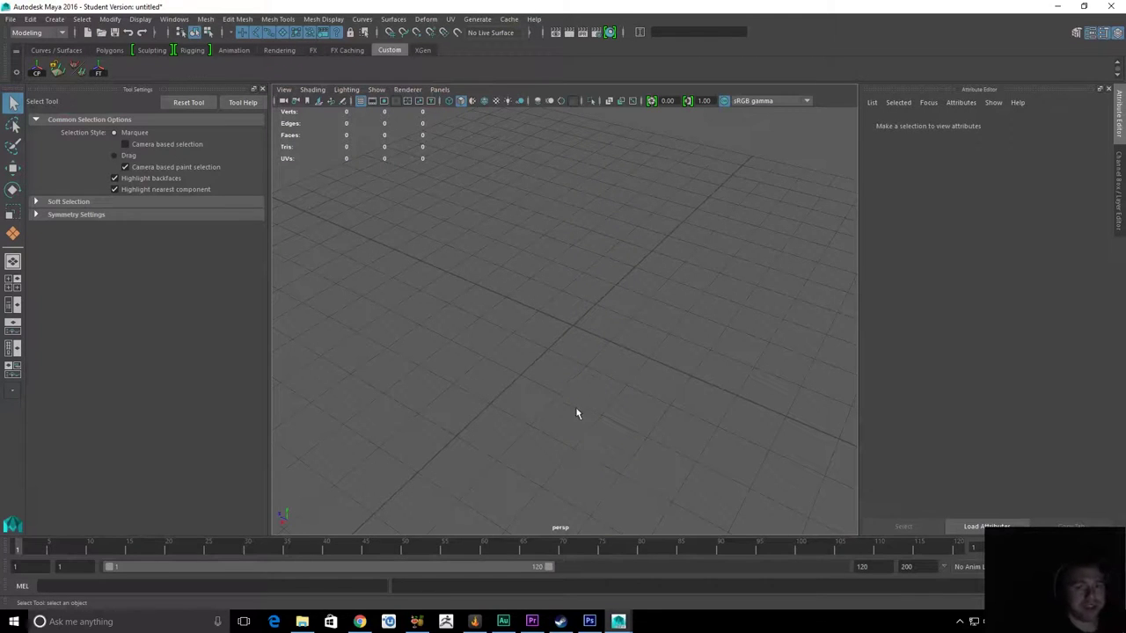
alt+drag(596, 340, 555, 337)
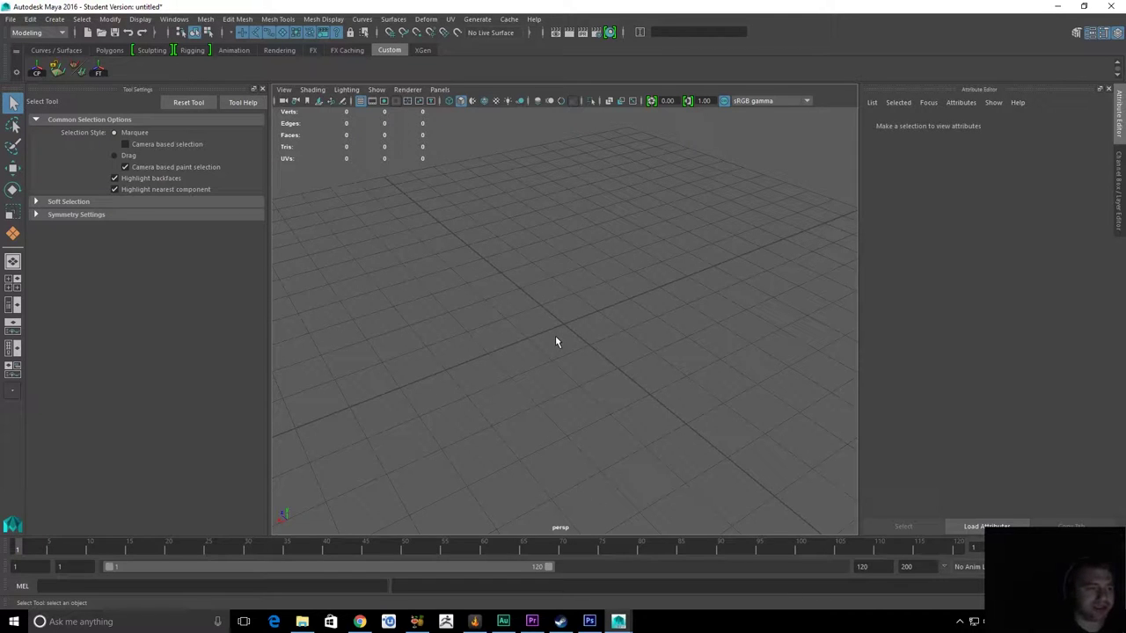
mouse_move(560, 337)
alt+mouse_down()
mouse_move(583, 329)
mouse_move(580, 343)
alt+mouse_up()
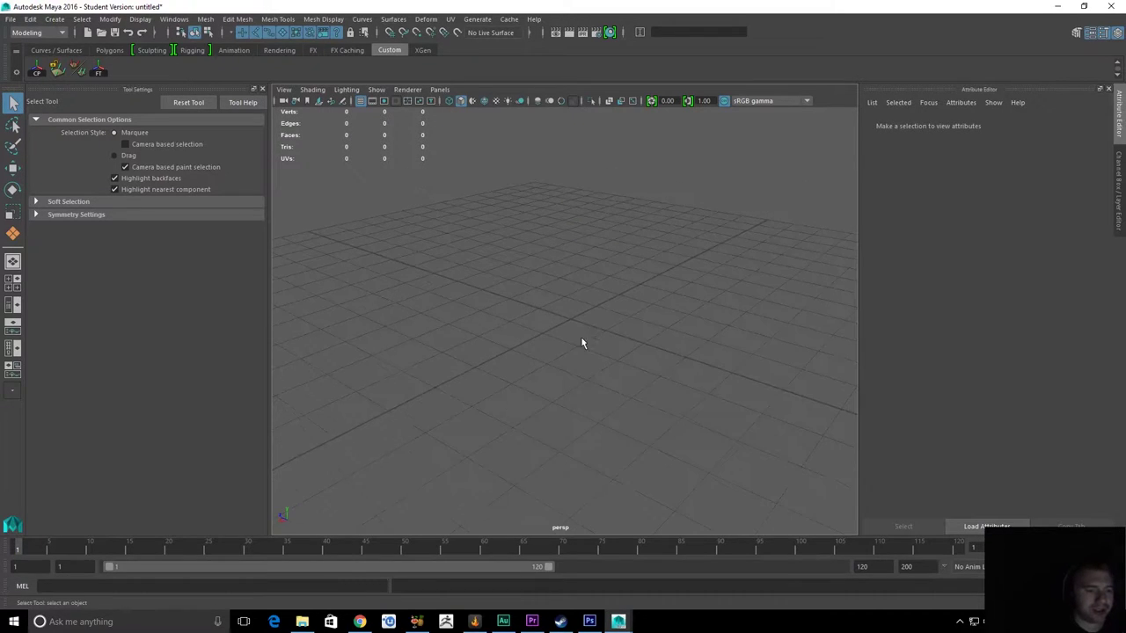
alt+drag(613, 306, 529, 297)
alt+right_drag(529, 297, 582, 306)
alt+middle_drag(582, 306, 588, 255)
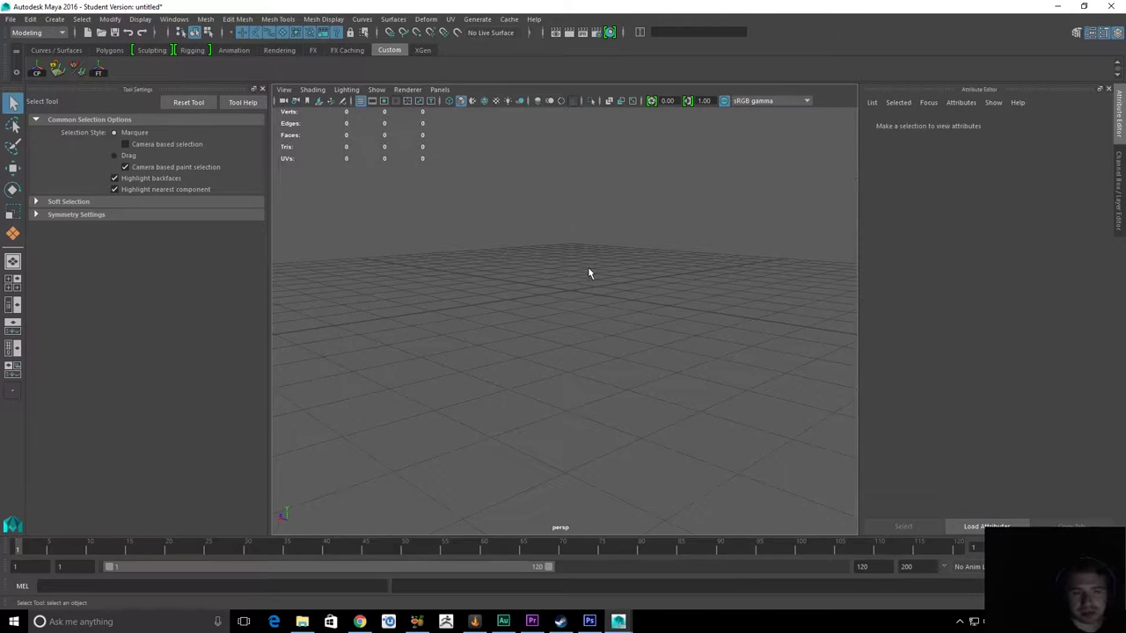
alt+drag(602, 305, 647, 272)
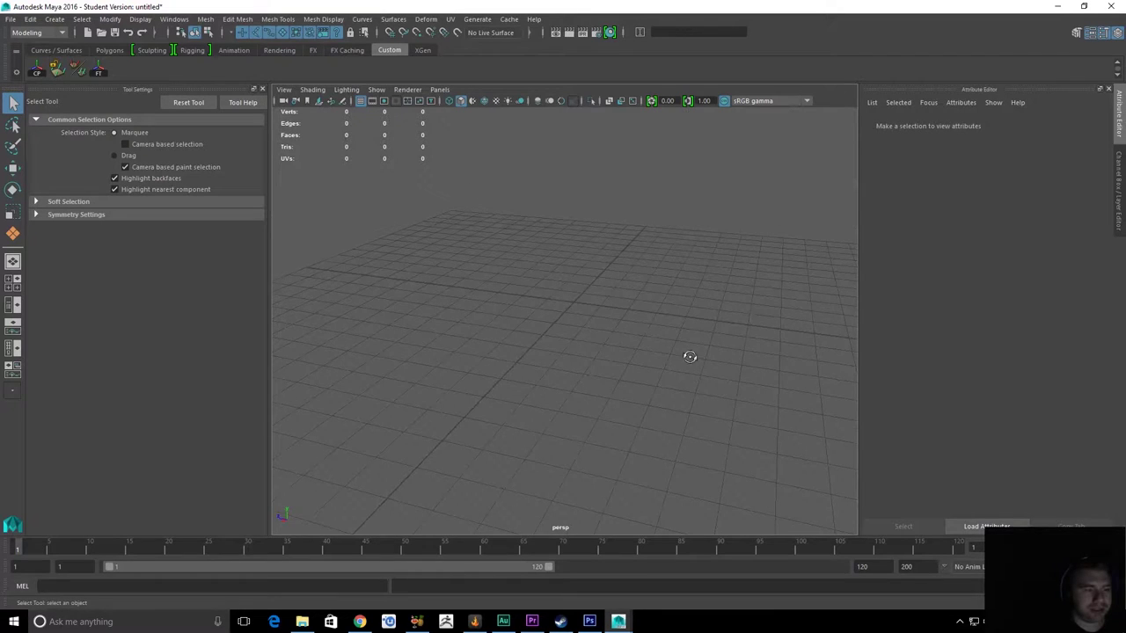
alt+drag(690, 356, 648, 379)
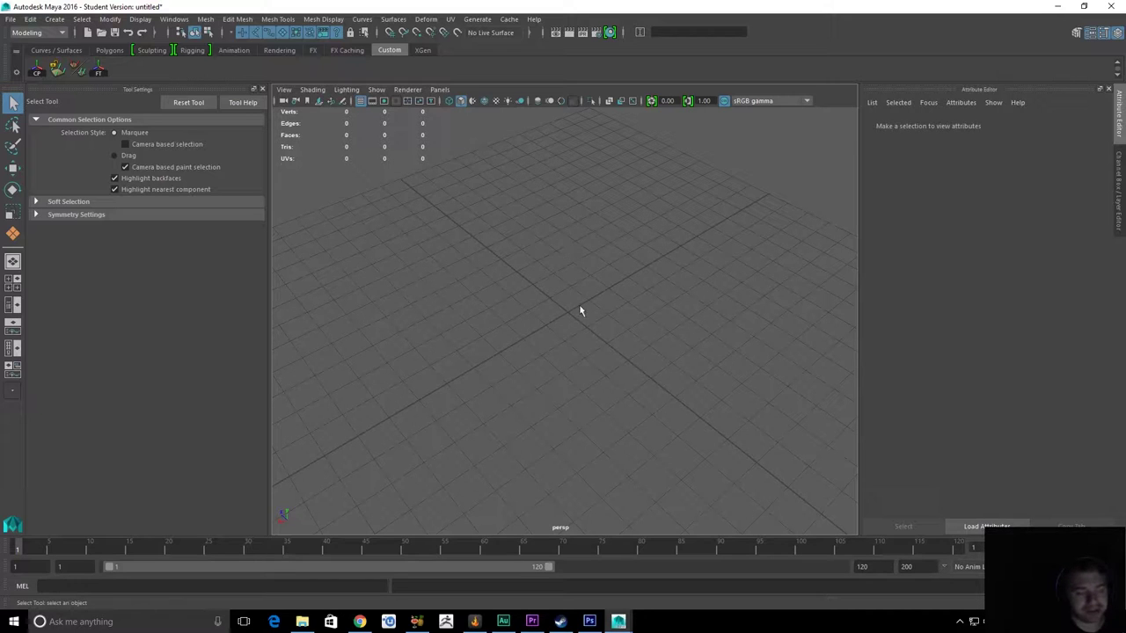
scroll(580, 310, up, 2)
Start a new project in the Project Window and name it Torii
click(9, 19)
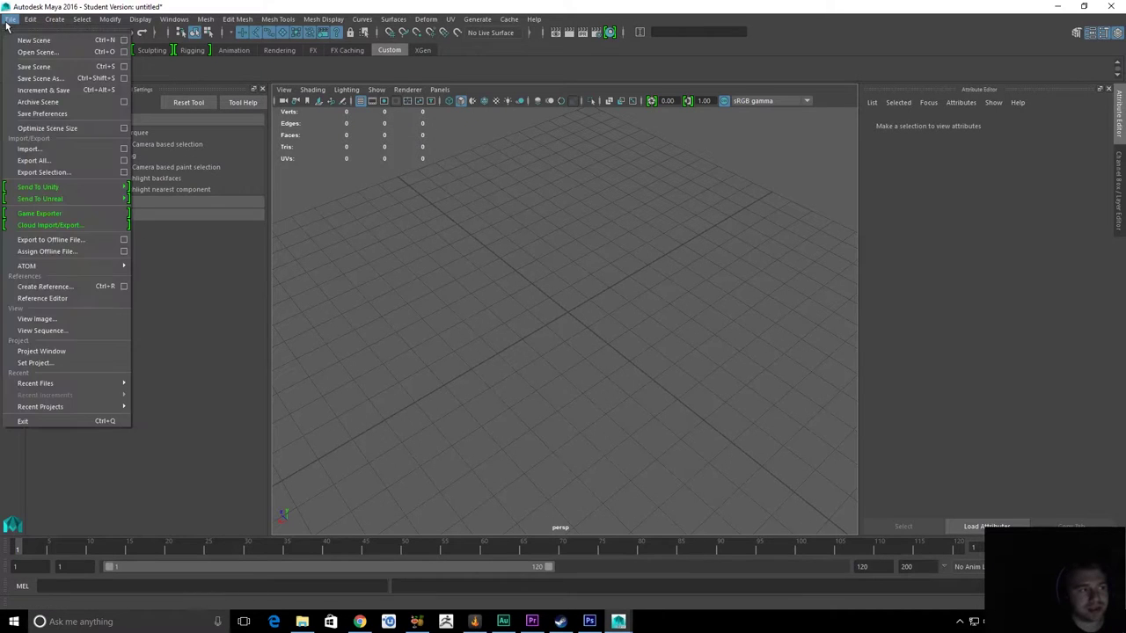
click(84, 355)
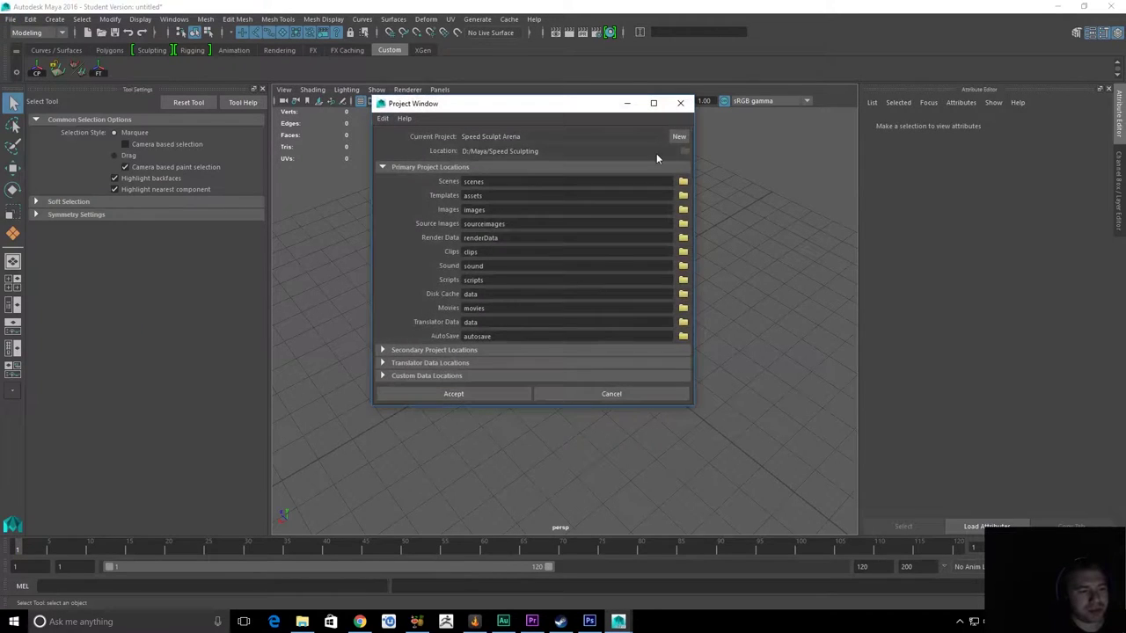
click(678, 137)
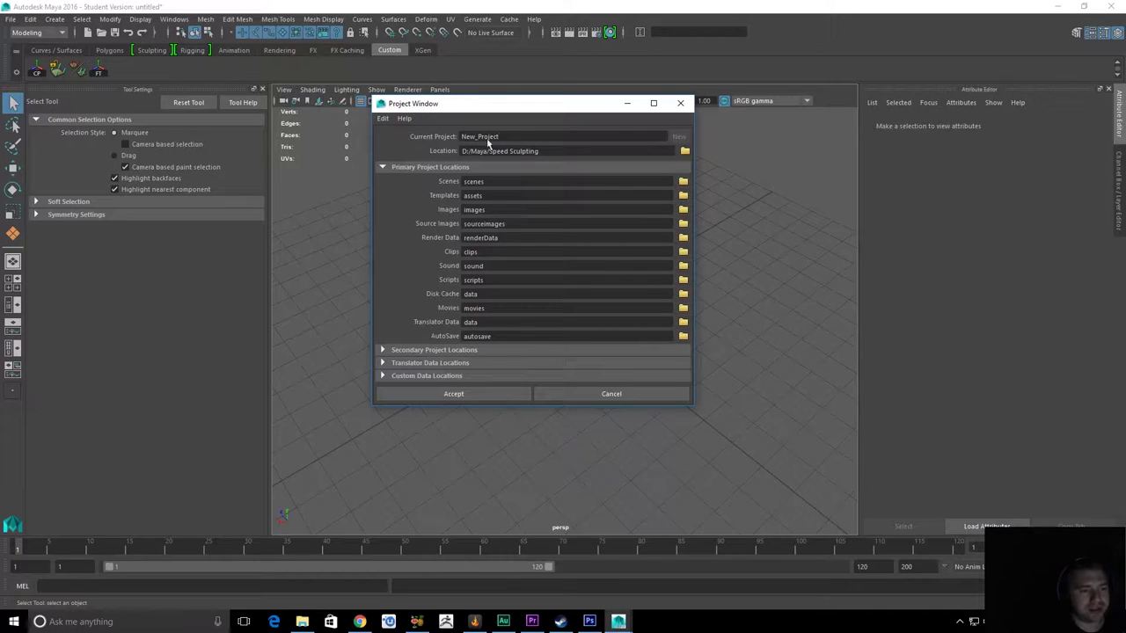
double_click(517, 136)
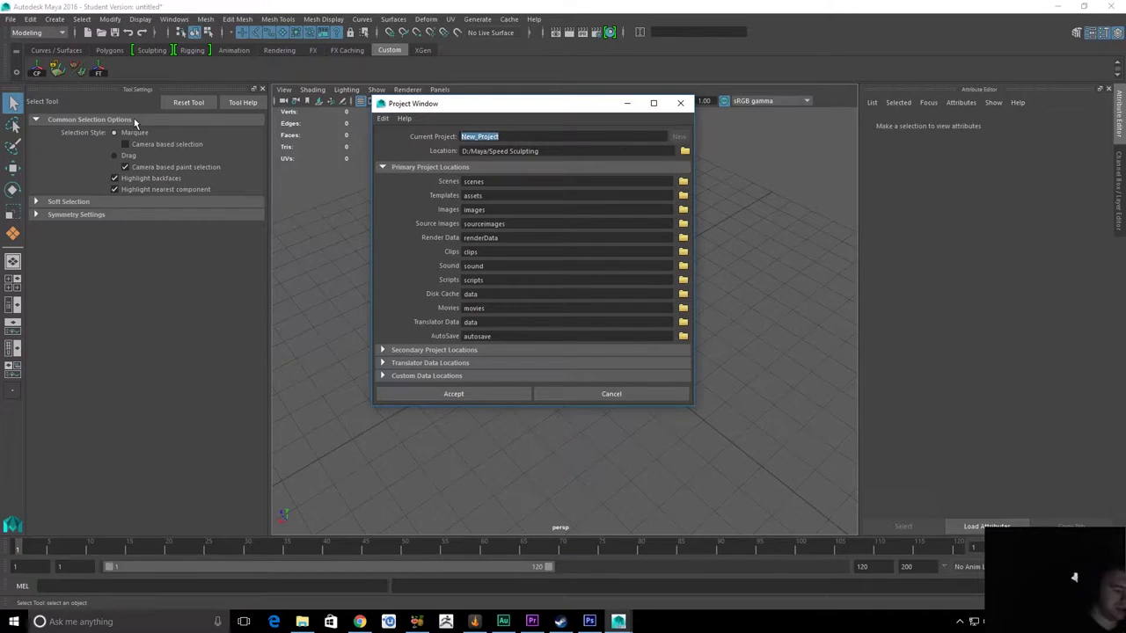
text(Torii)
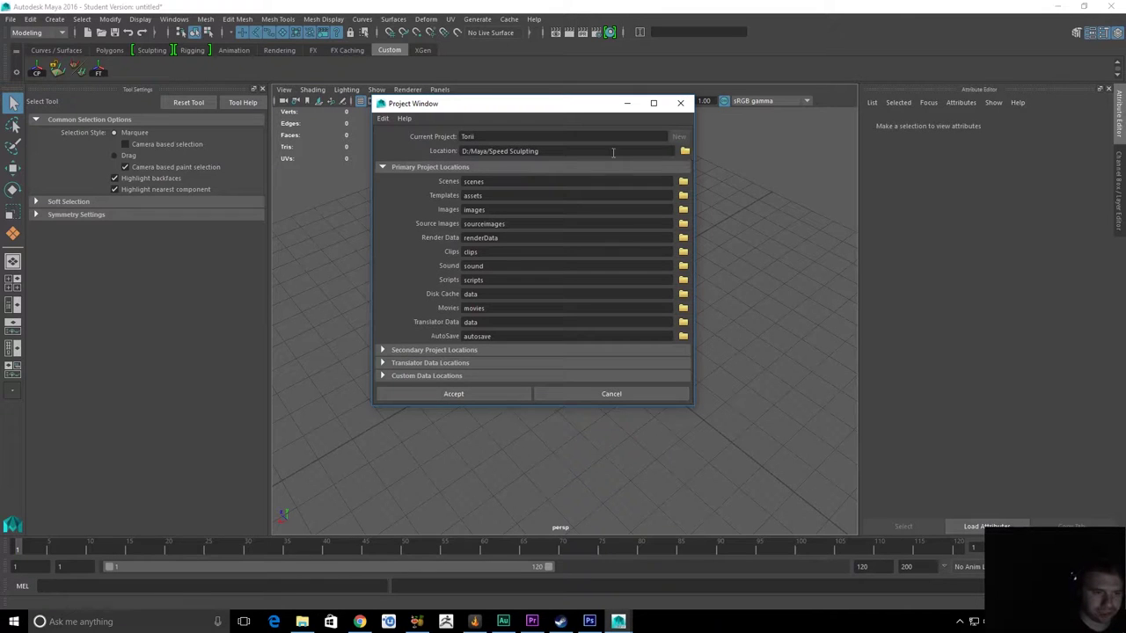
Browse up to the D:\Maya folder for the new project's location
click(684, 151)
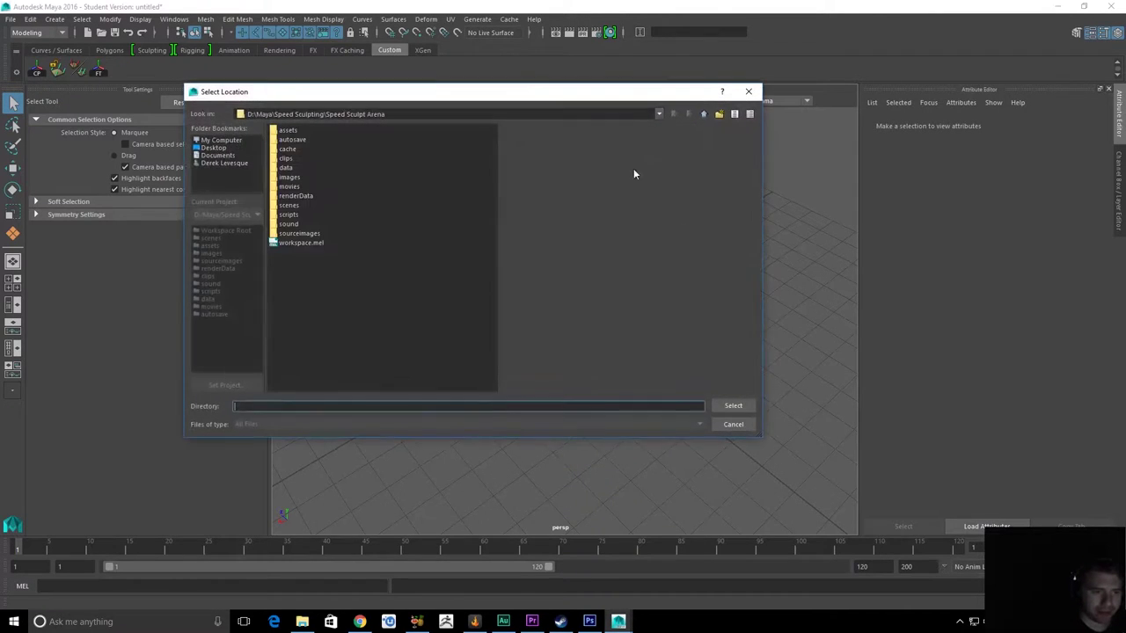
click(703, 113)
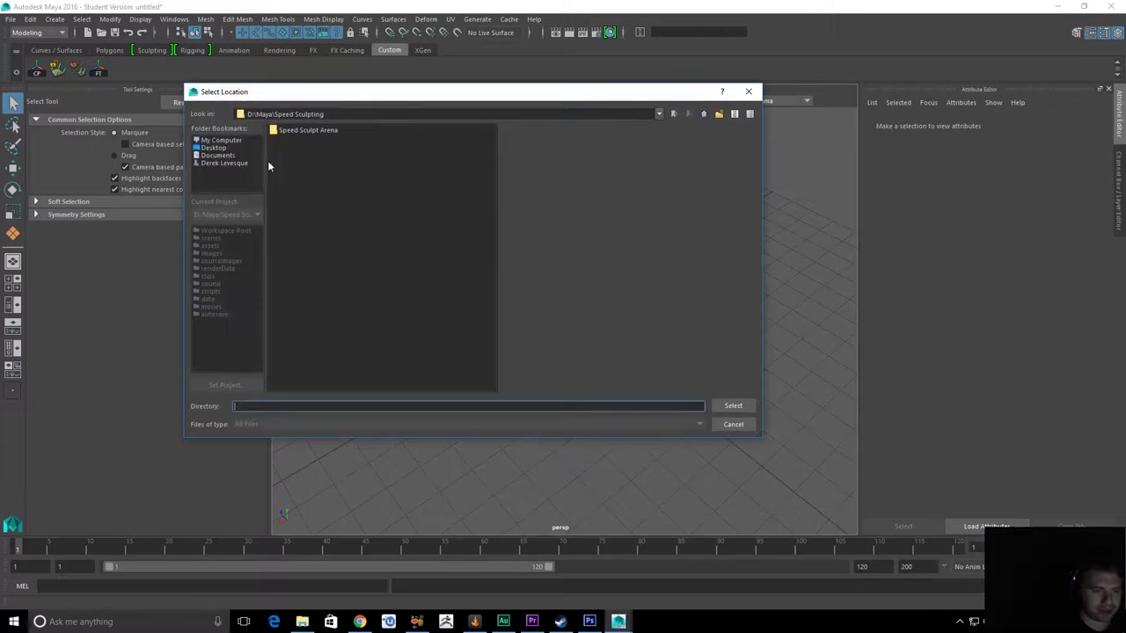
click(708, 116)
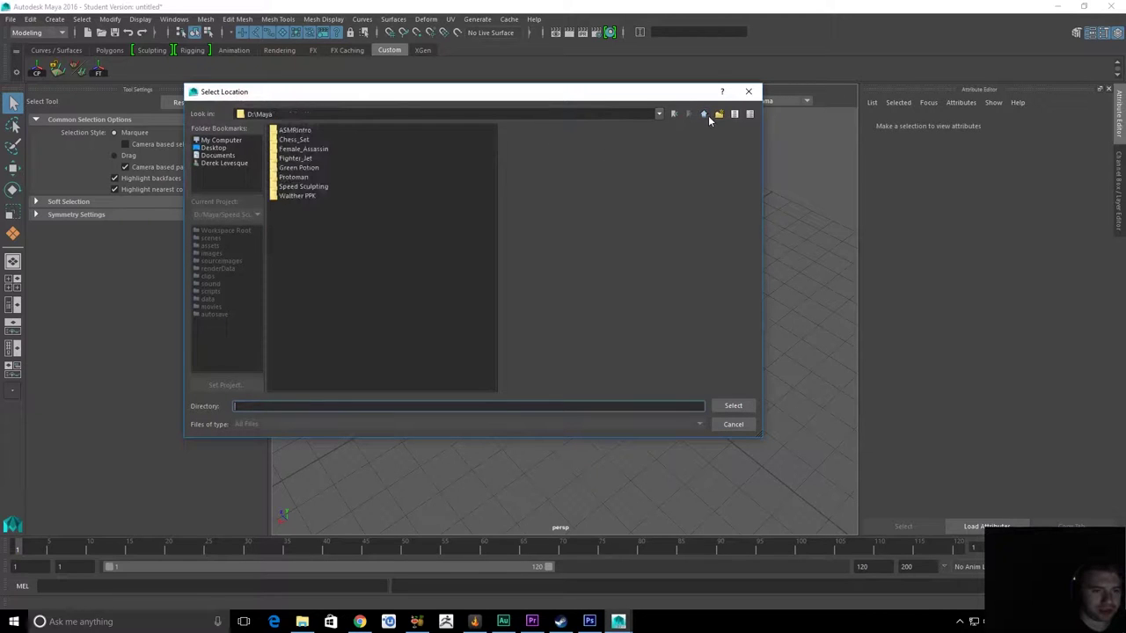
Try to enter Torii Tutorial directly as the project's location directory
click(489, 405)
text(Torii Tutor)
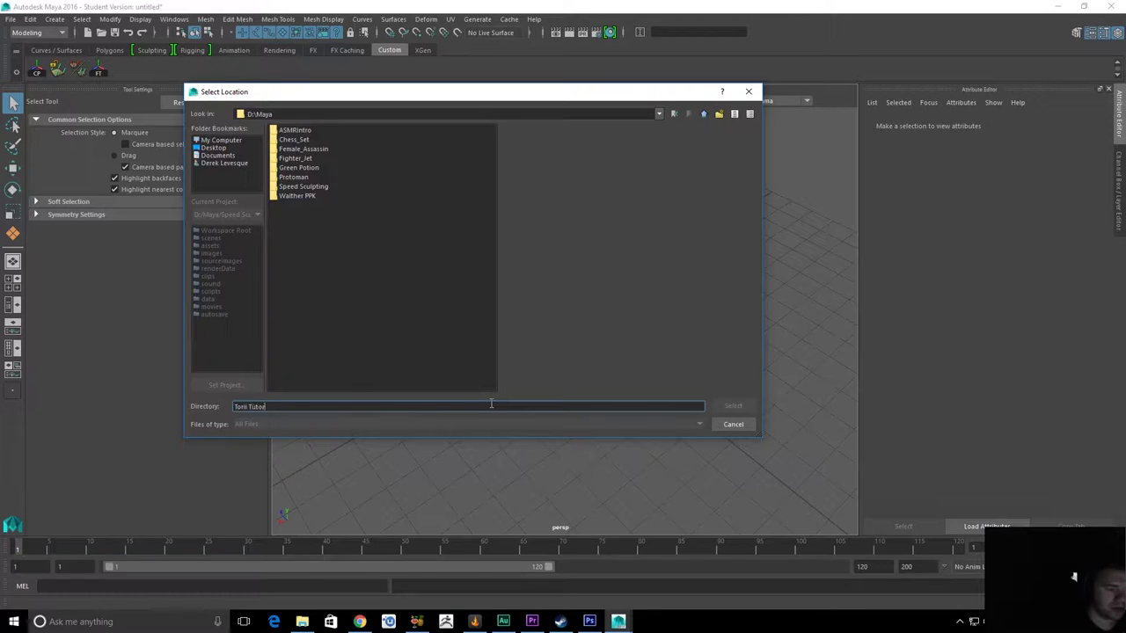
text(ial)
key(Return)
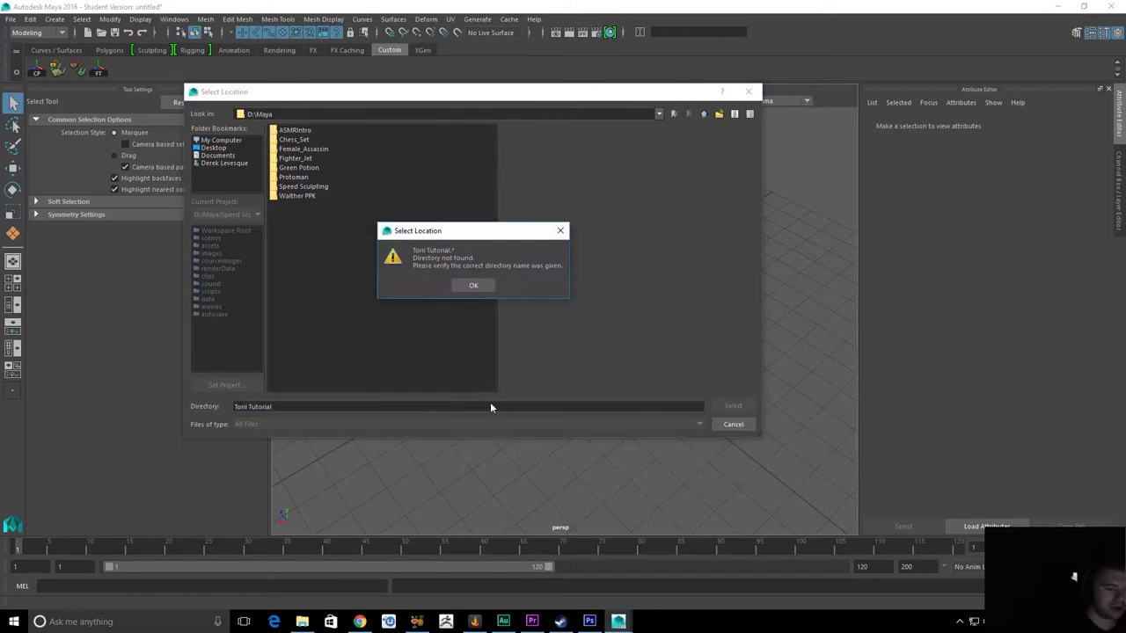
click(470, 283)
Create a new folder in D:\Maya and rename it Torii Tutorial
right_click(283, 276)
click(299, 291)
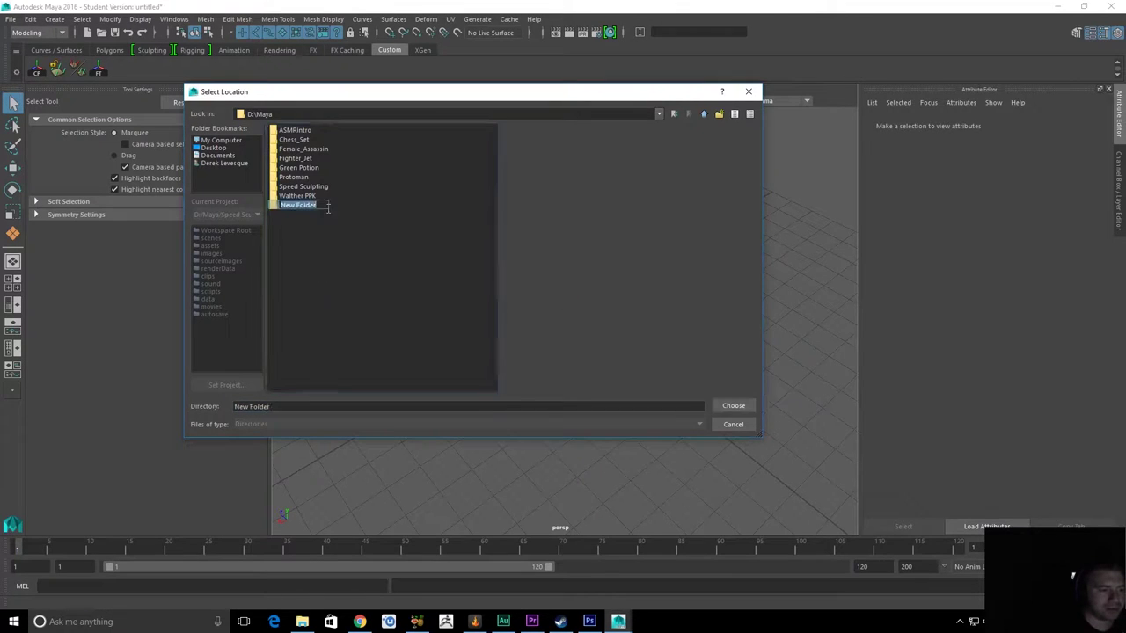
click(306, 209)
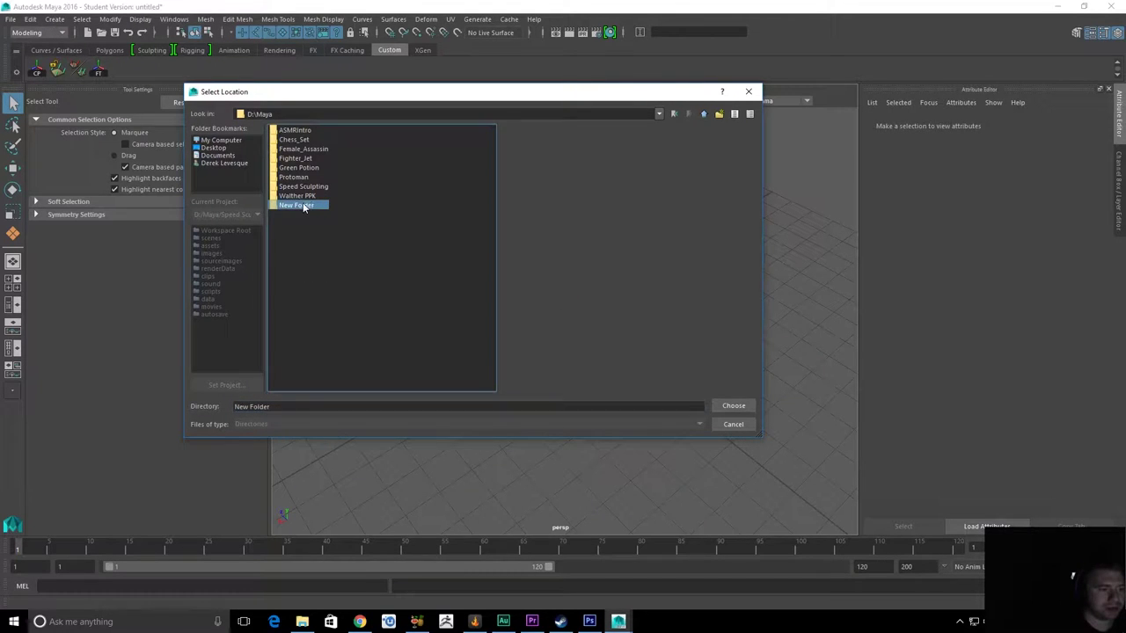
right_click(314, 206)
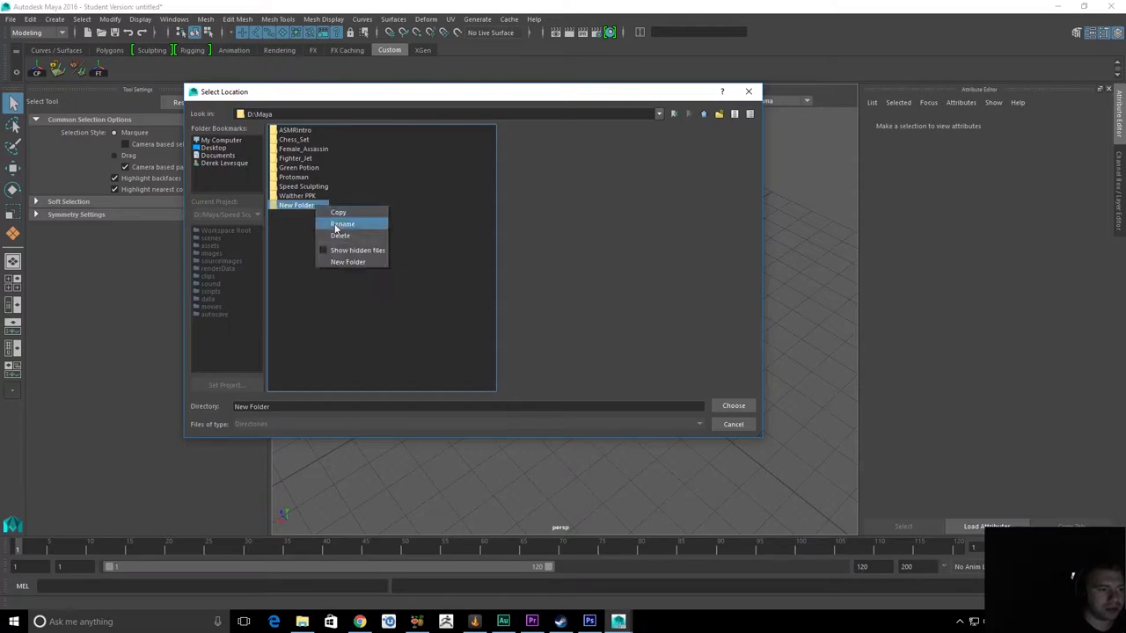
click(334, 223)
text(Torii)
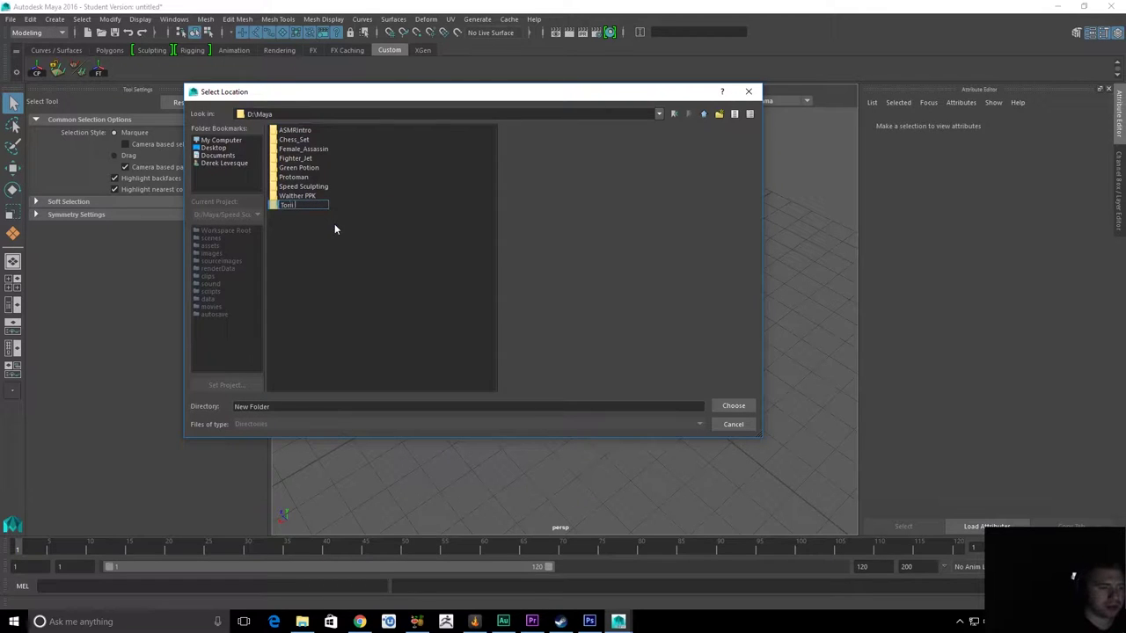
text( Tutorial)
key(Return)
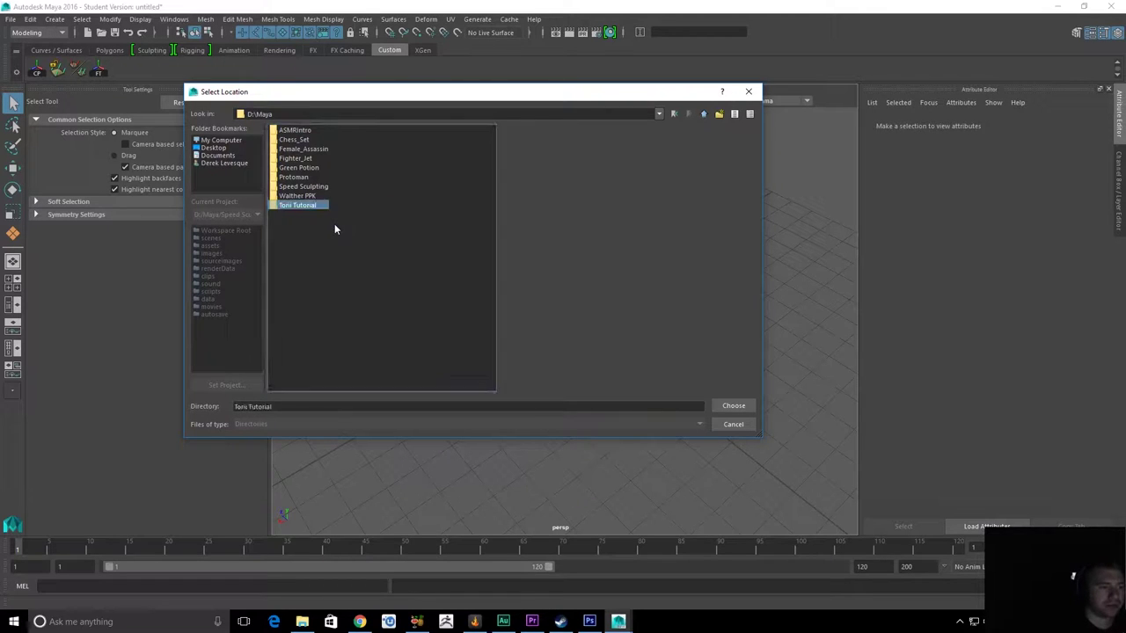
Choose the Torii Tutorial folder as the project location and accept the new project
key(Return)
click(726, 409)
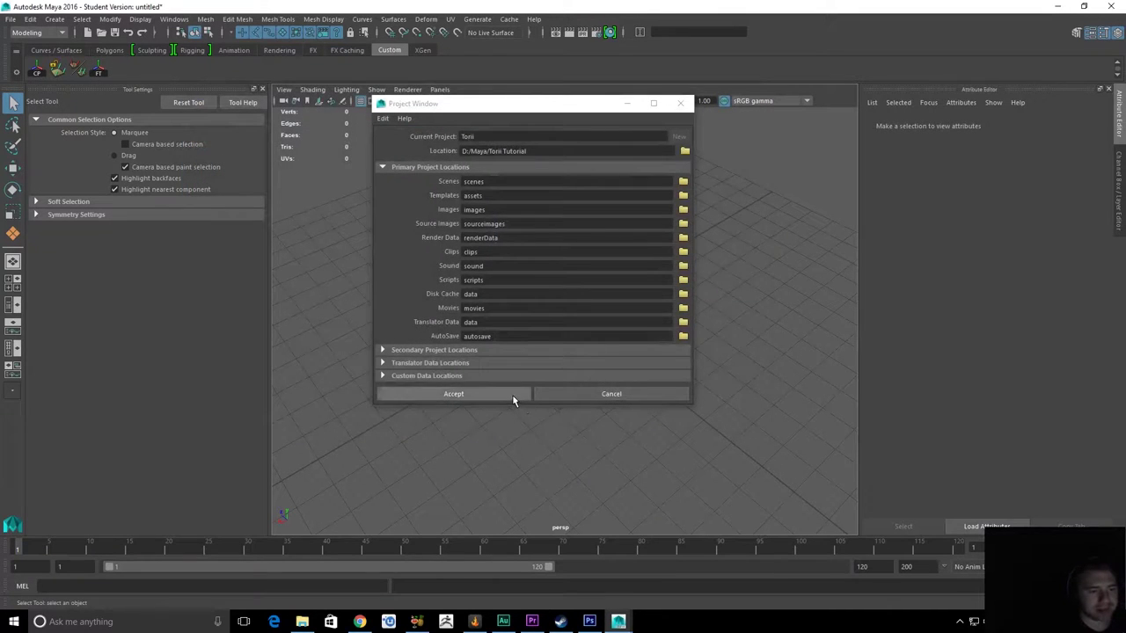
click(513, 394)
alt+drag(664, 370, 628, 352)
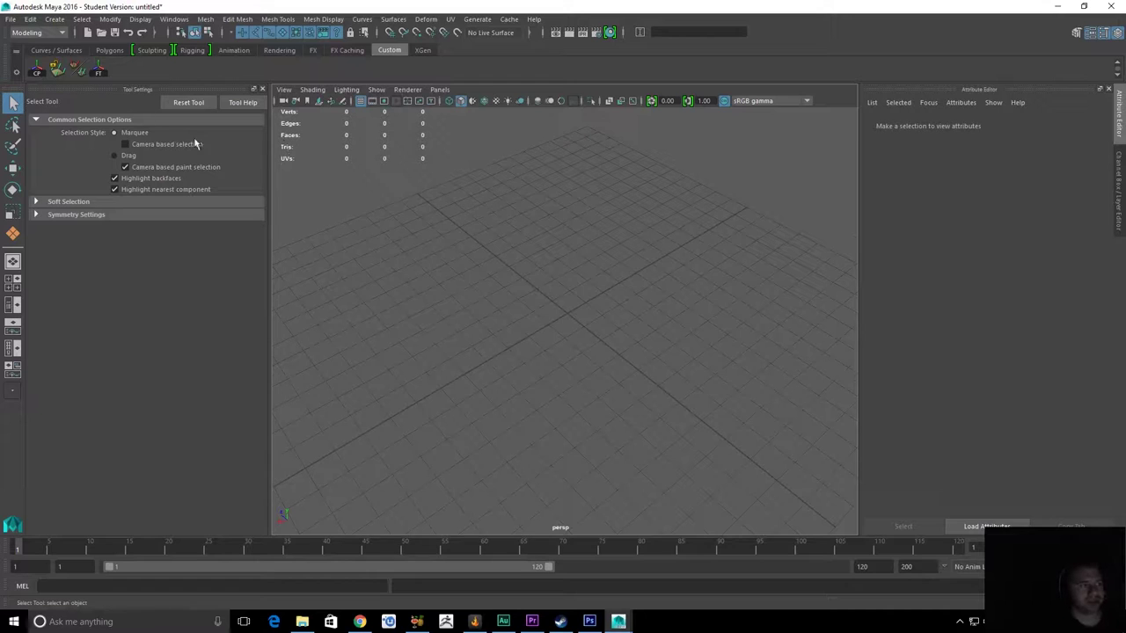
alt+drag(598, 403, 651, 352)
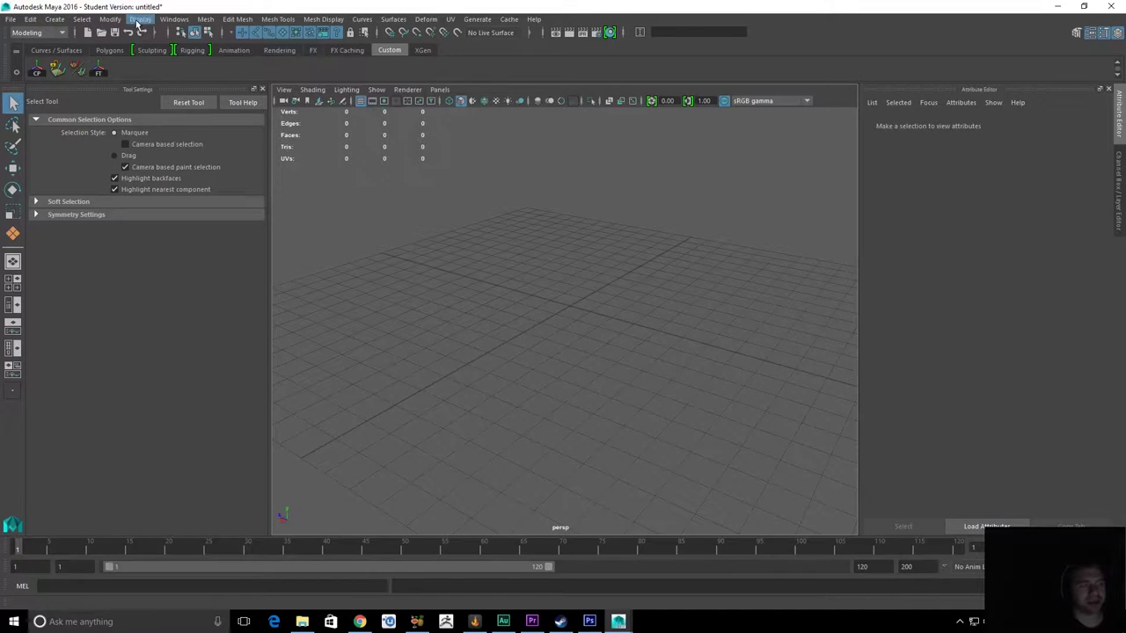
alt+drag(585, 284, 539, 308)
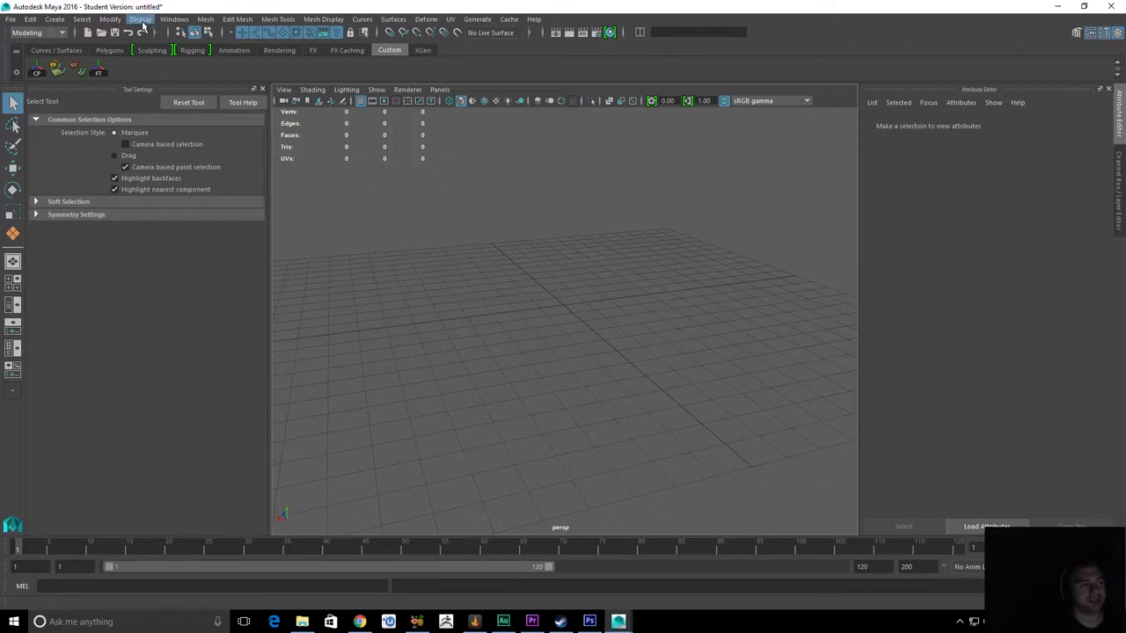
Open the Preferences window from the application's settings
click(174, 20)
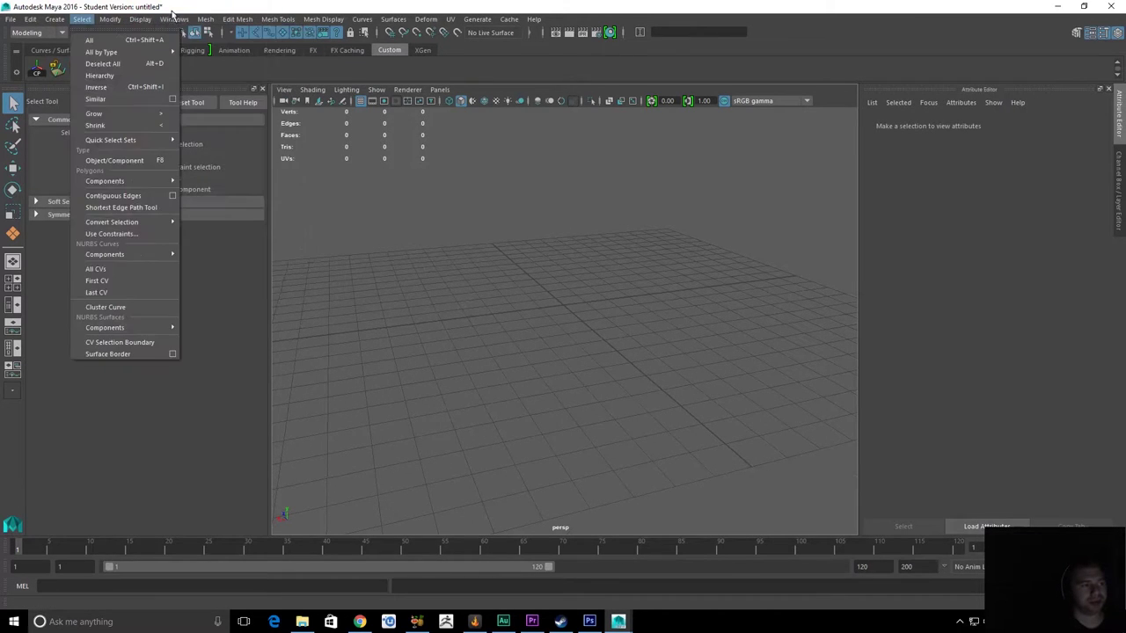
click(174, 19)
mouse_move(201, 98)
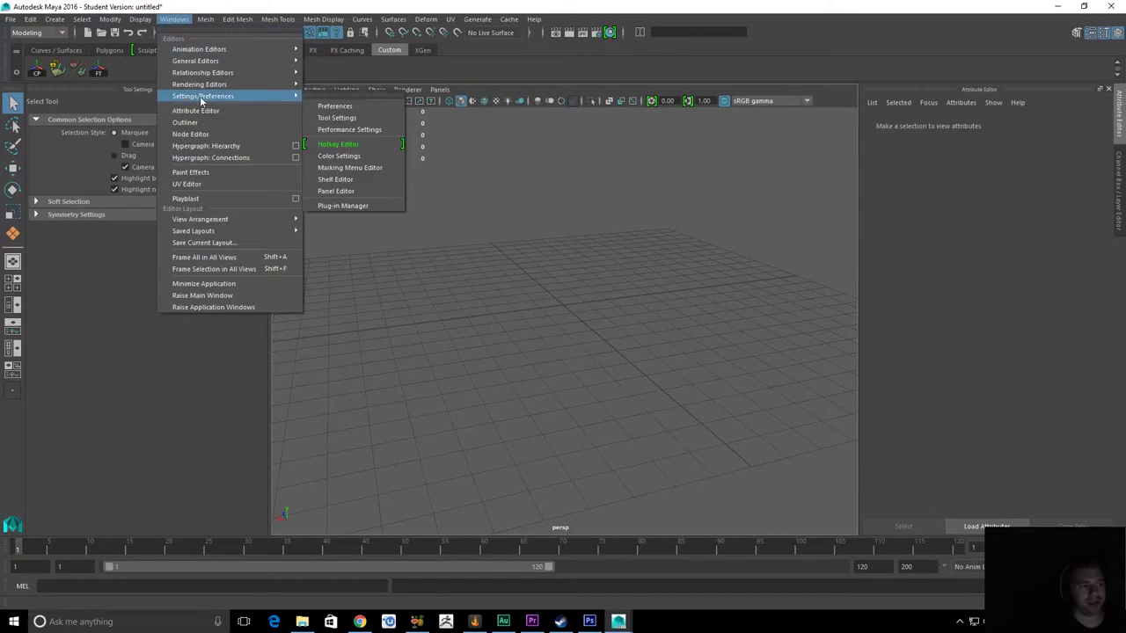
click(350, 106)
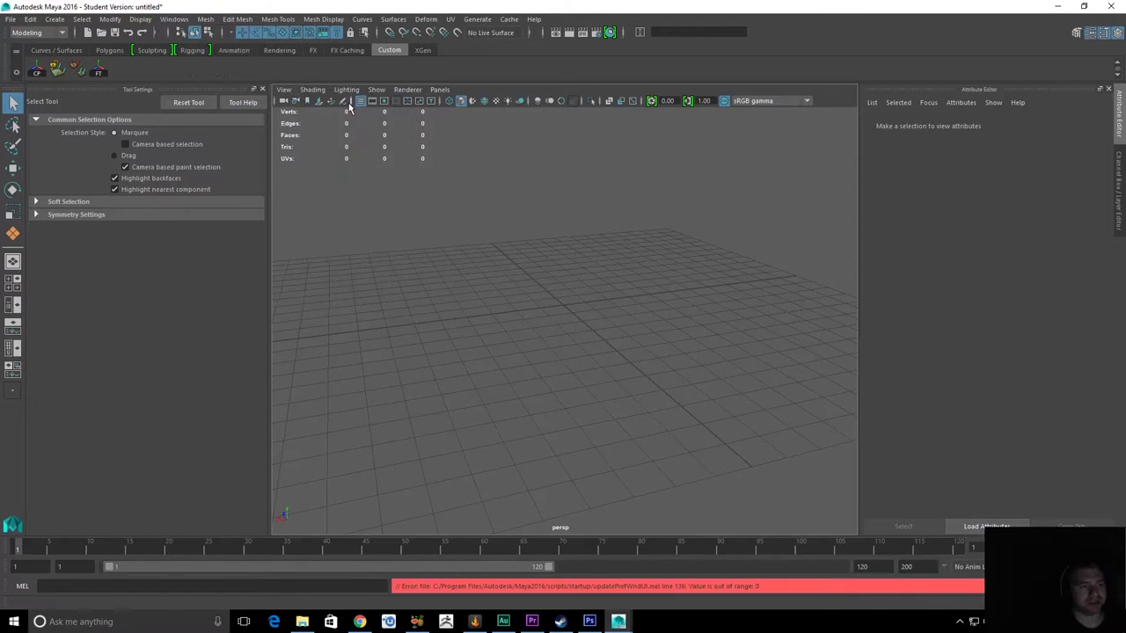
click(175, 19)
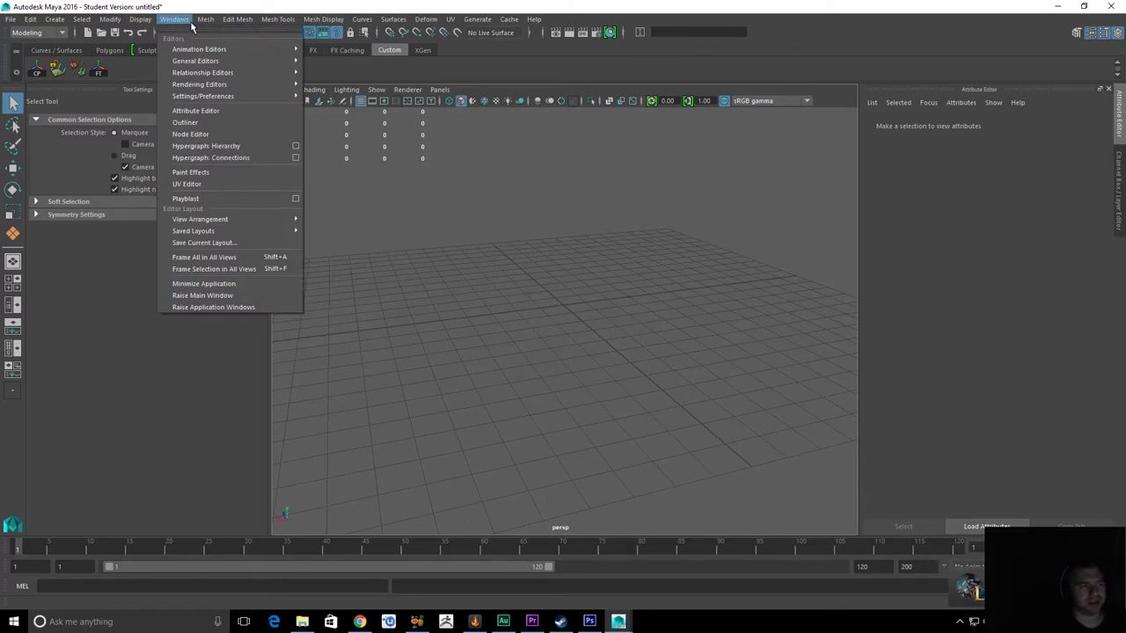
mouse_move(201, 98)
click(327, 107)
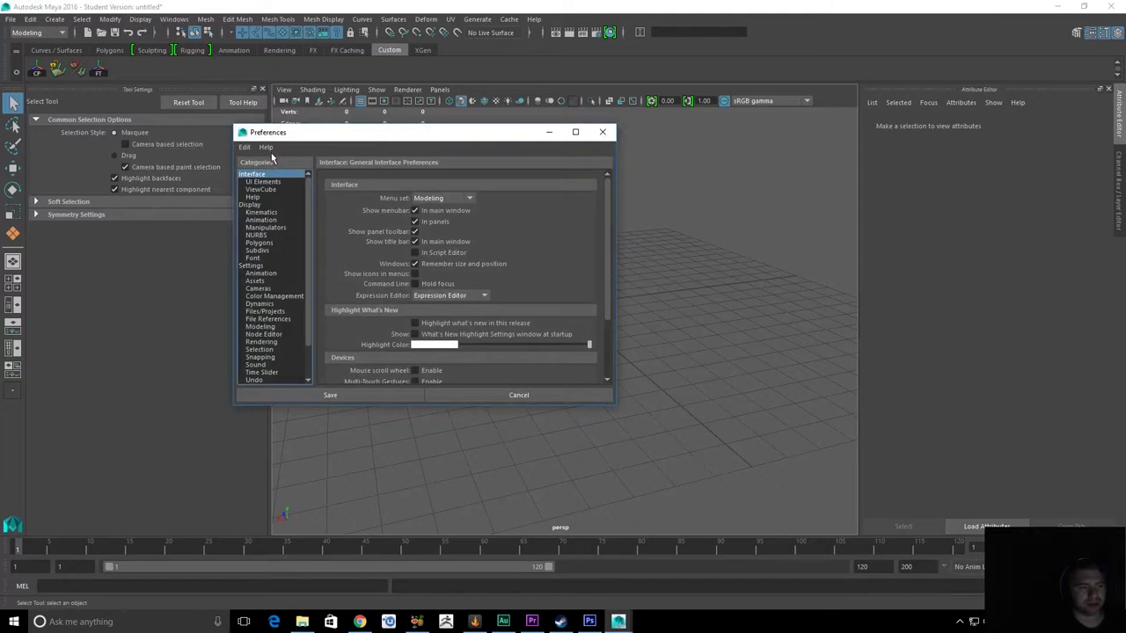
Examine the working units in the general Settings category and close the Preferences without saving
drag(301, 133, 311, 135)
click(265, 268)
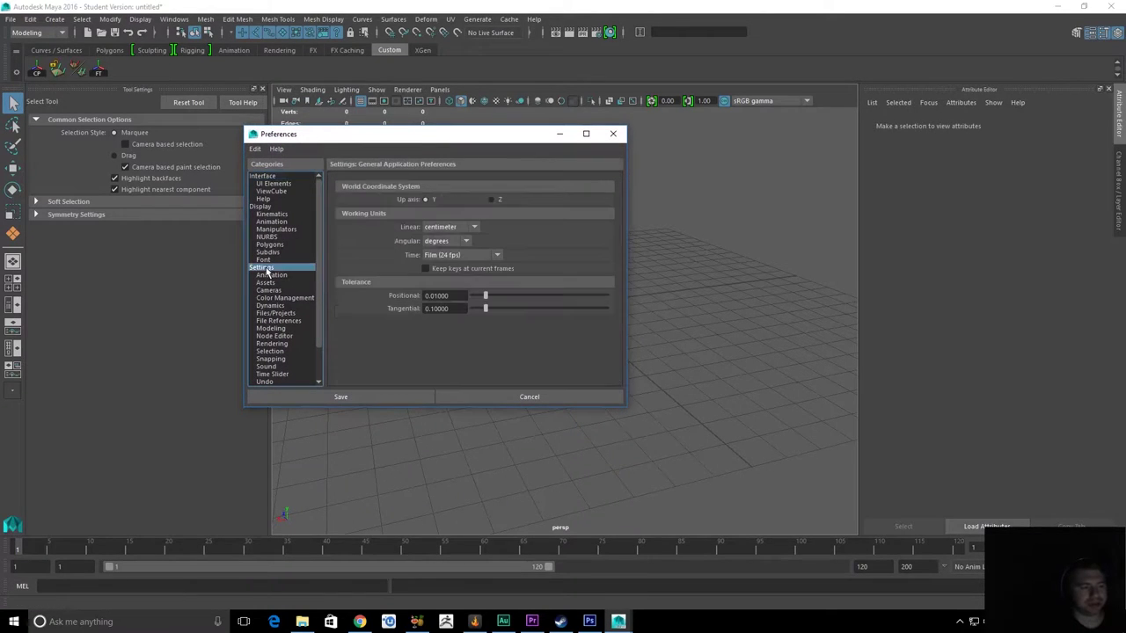
drag(515, 134, 436, 124)
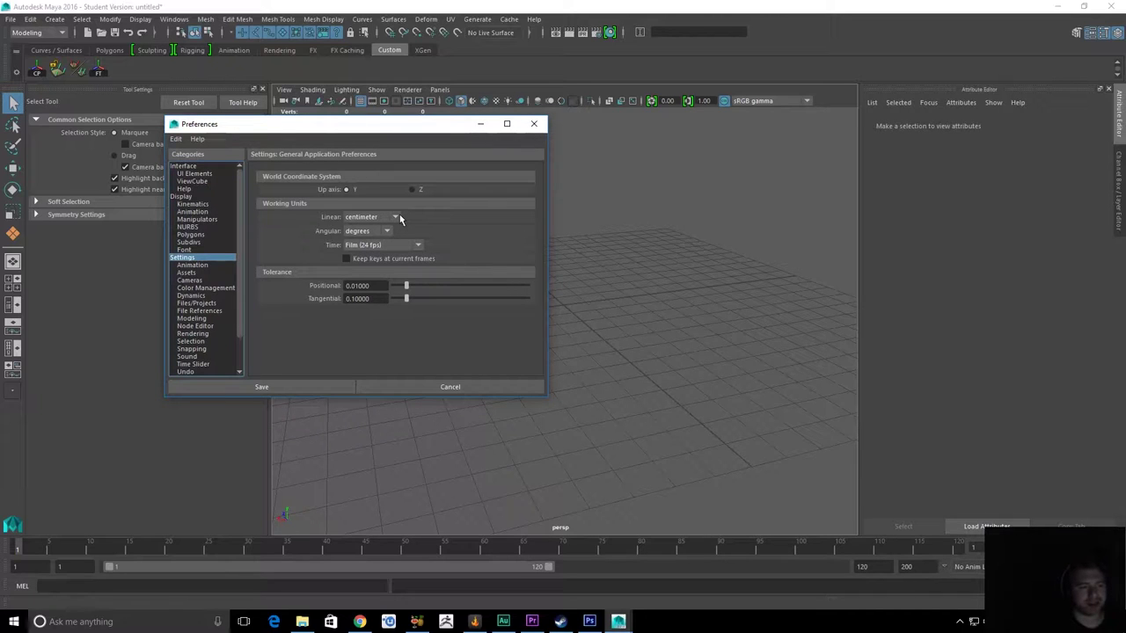
click(411, 390)
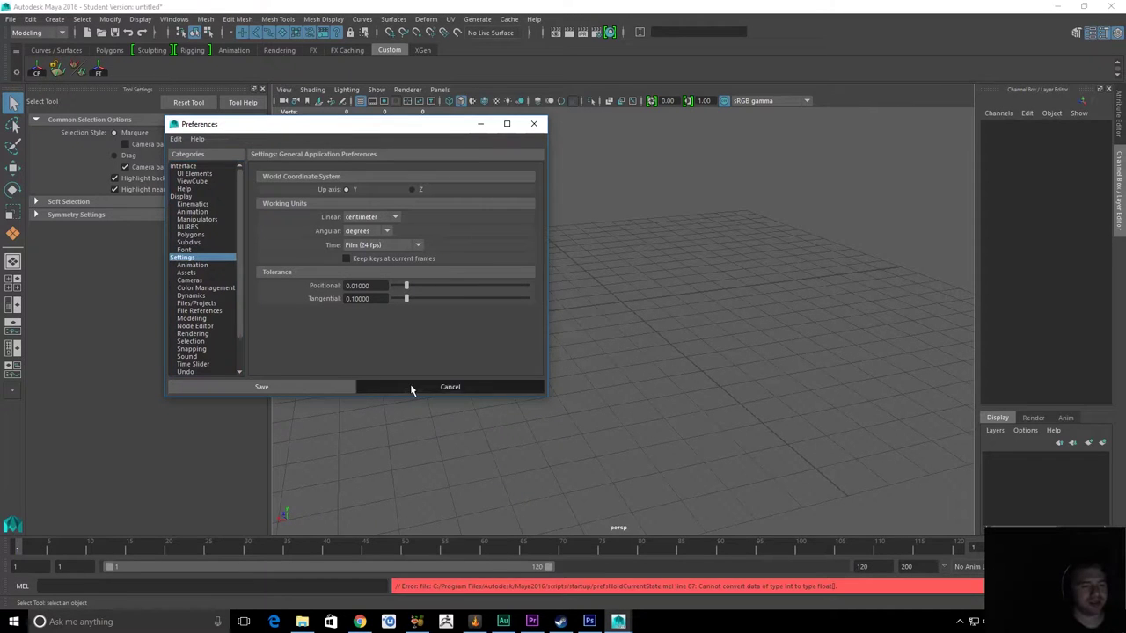
click(663, 338)
click(533, 123)
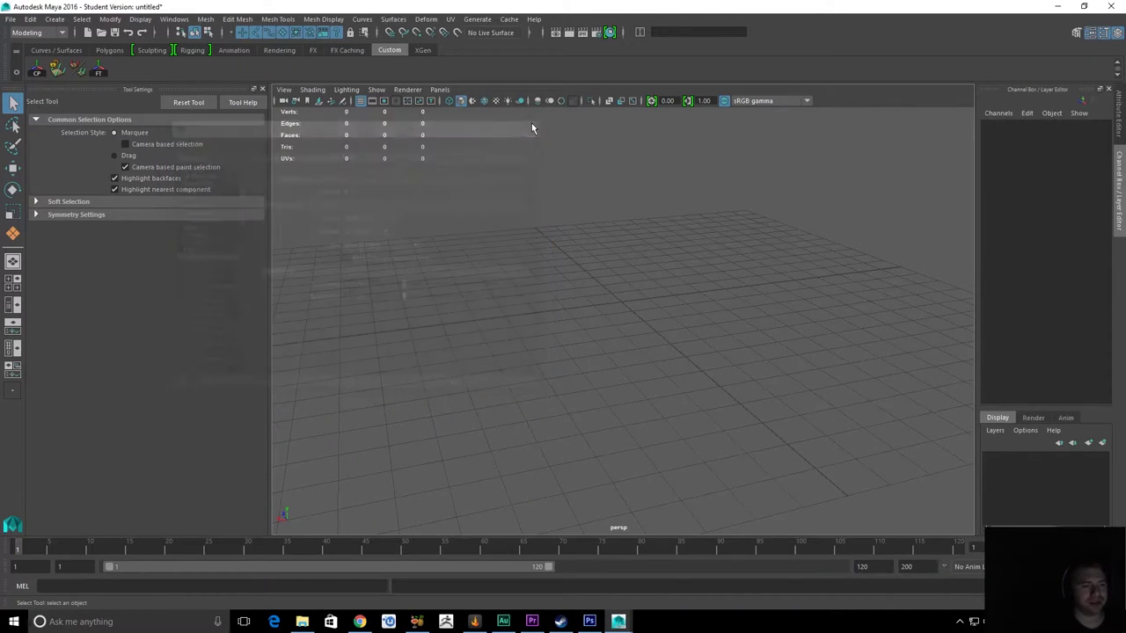
Switch to Chrome and search the web for "unreal units to centimeters"
key(alt+Tab)
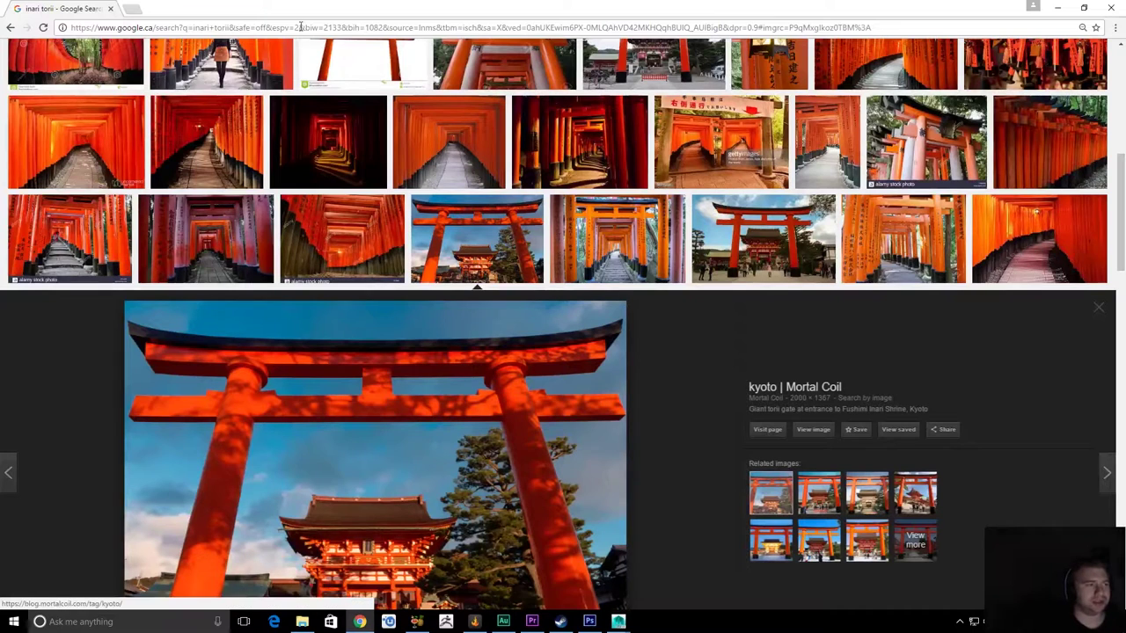
click(301, 27)
text(unreal un)
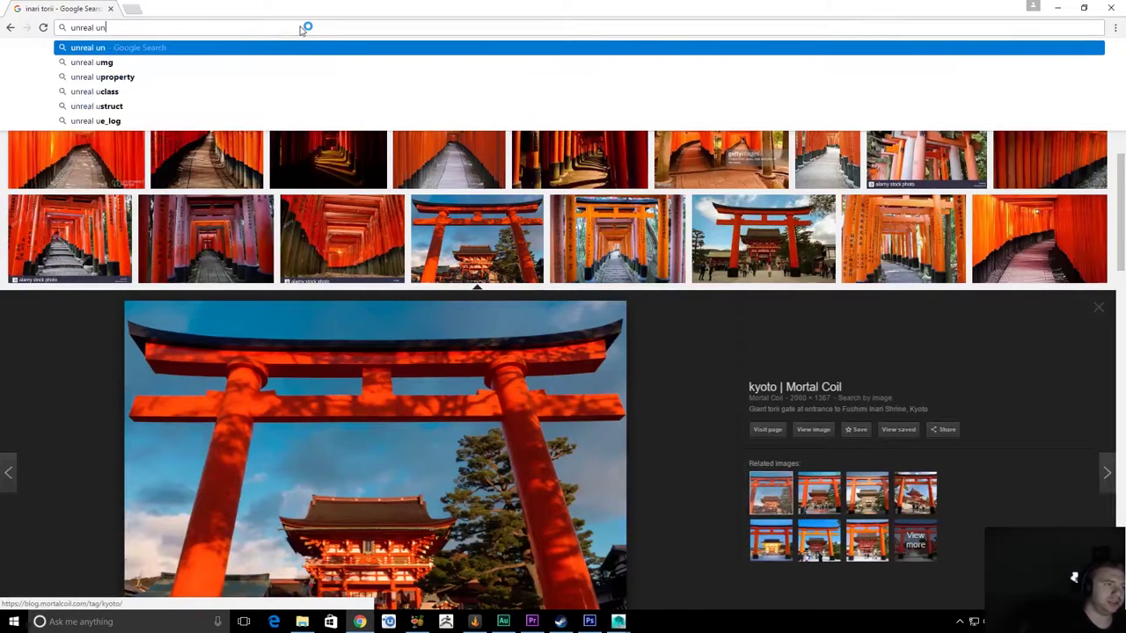
text(its to centimete)
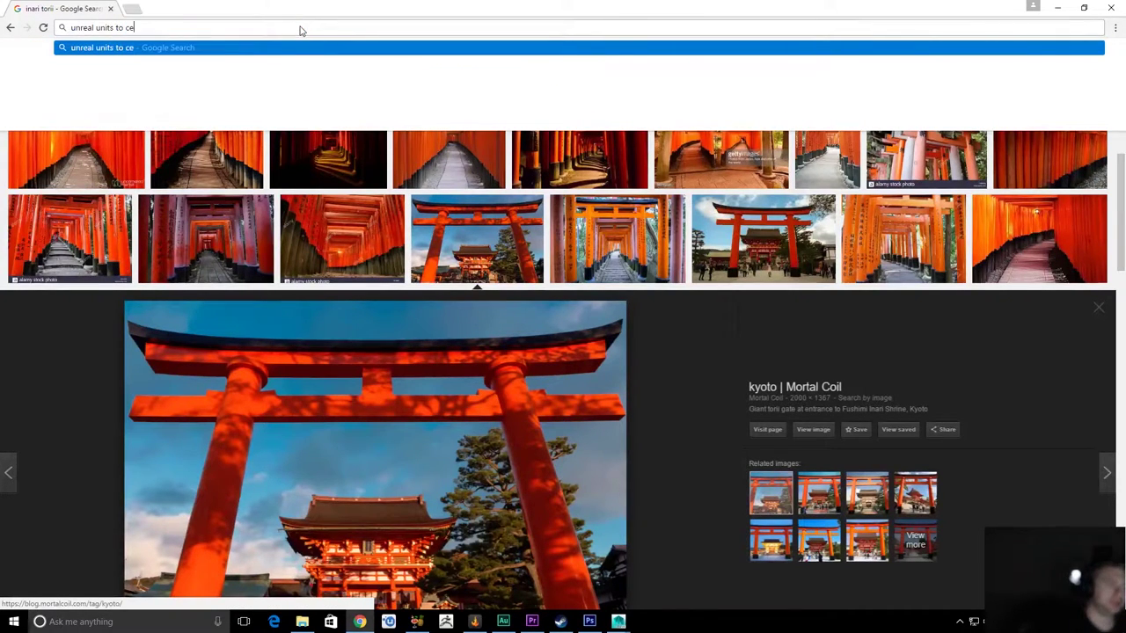
text(rs)
key(Return)
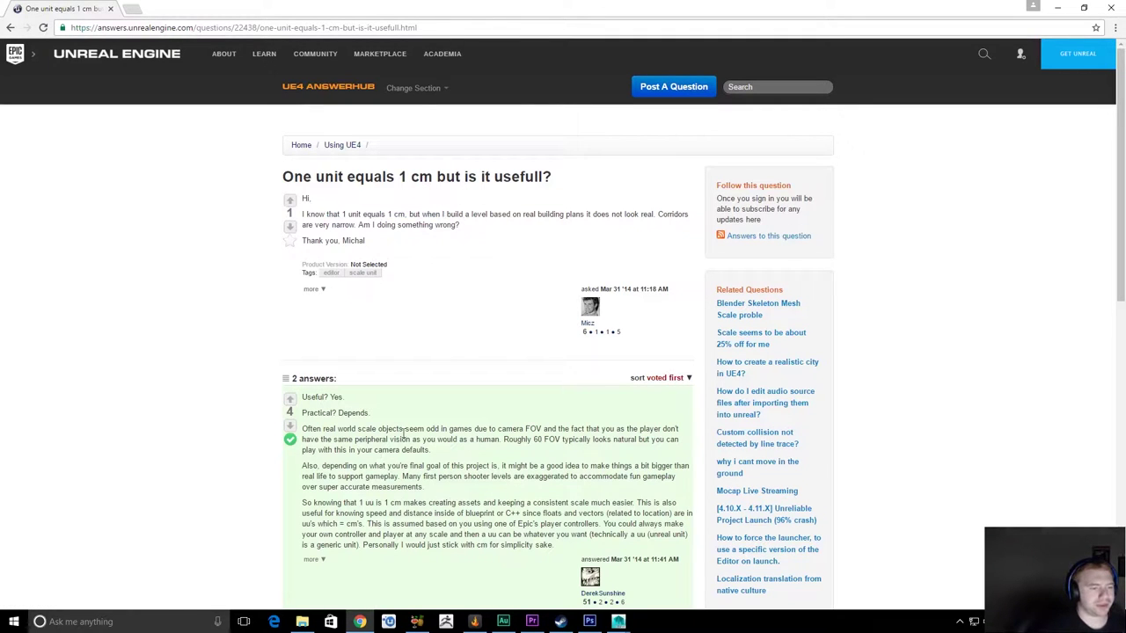
Read the accepted UE4 AnswerHub answer on how Unreal units relate to centimetres and real-world scale
drag(403, 431, 643, 440)
click(555, 440)
drag(410, 440, 532, 515)
click(458, 509)
click(566, 503)
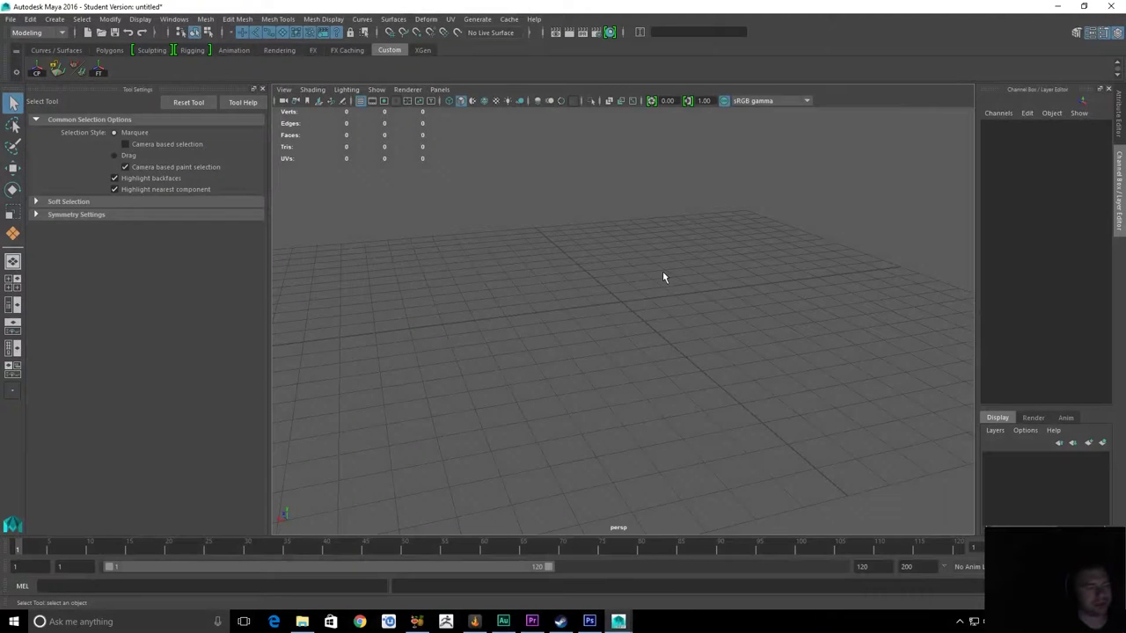
Examine the empty grid in the perspective view from different angles and distances
alt+drag(663, 278, 620, 332)
scroll(628, 319, down, 5)
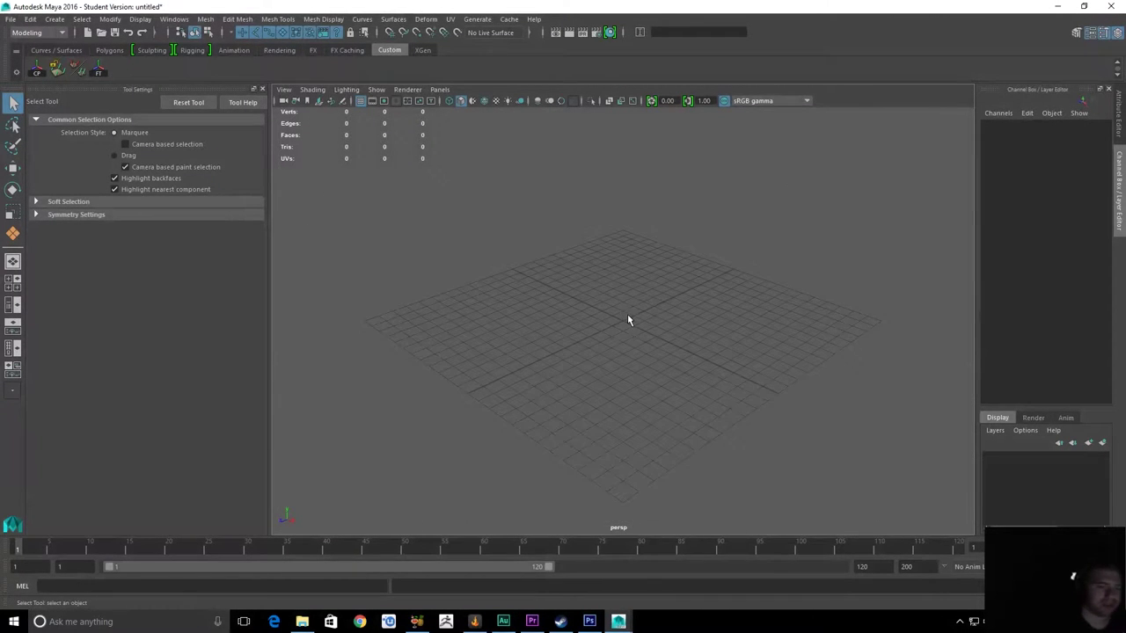
alt+right_drag(626, 273, 754, 365)
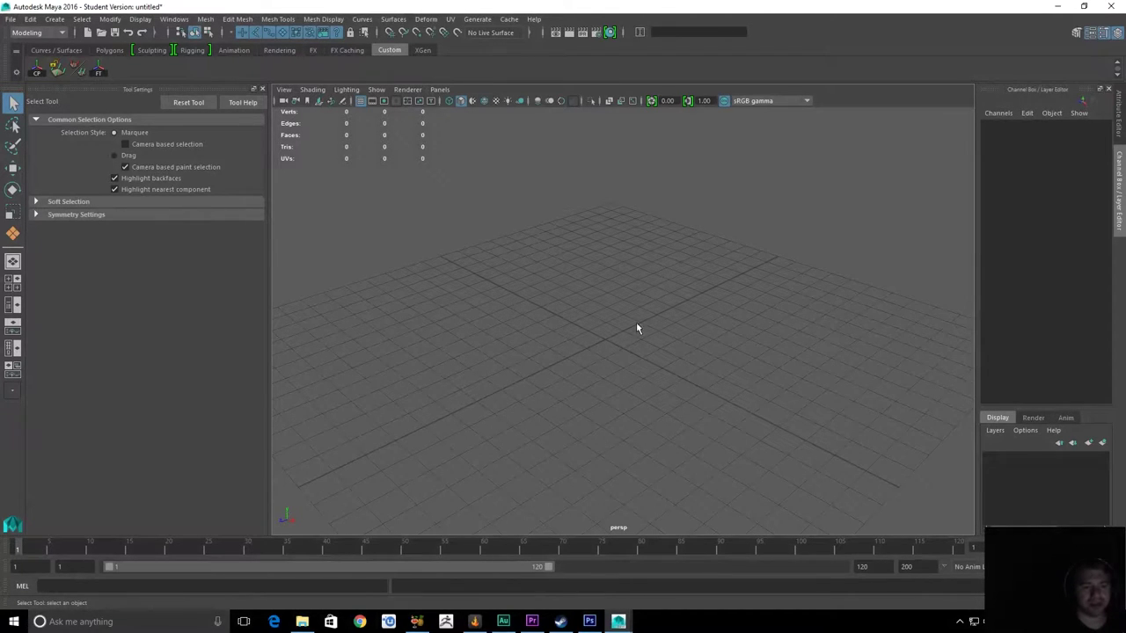
scroll(619, 322, up, 2)
scroll(618, 322, down, 2)
scroll(618, 322, up, 2)
scroll(618, 322, down, 3)
scroll(618, 322, up, 3)
scroll(619, 322, down, 6)
scroll(619, 322, up, 6)
scroll(619, 322, down, 5)
scroll(619, 322, up, 4)
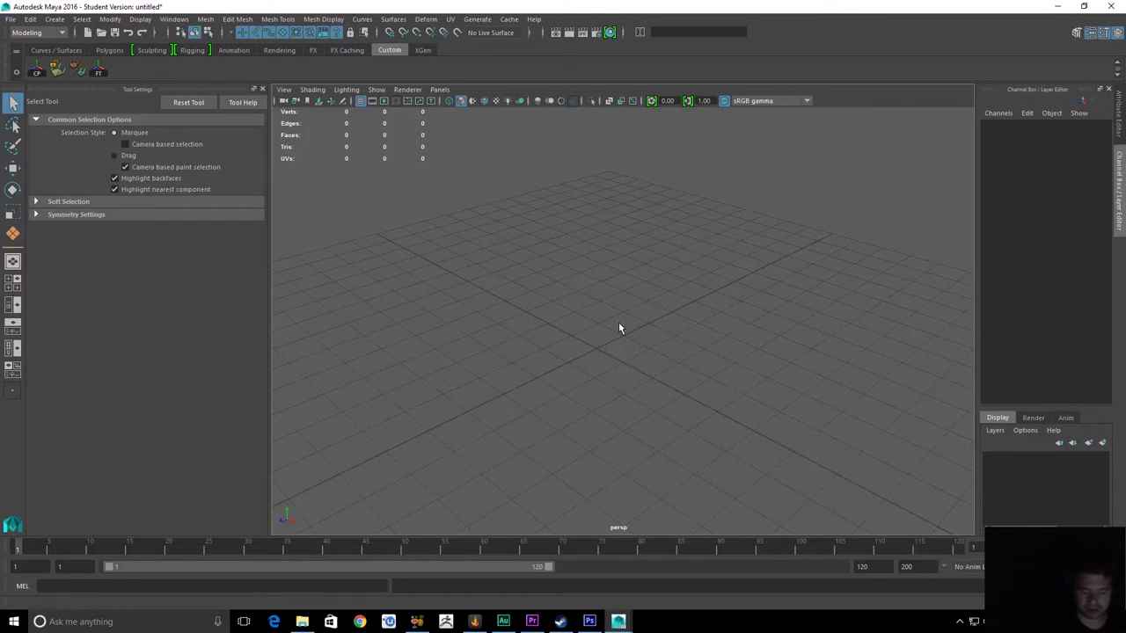
alt+right_drag(619, 328, 578, 332)
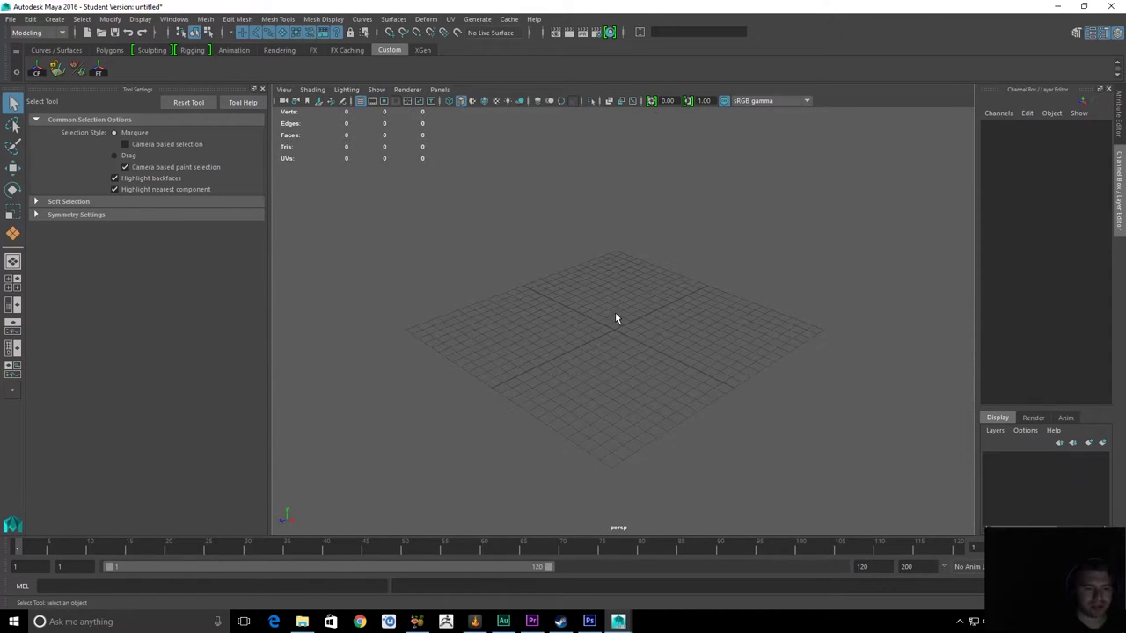
drag(694, 261, 642, 256)
alt+drag(664, 287, 574, 275)
key(alt+Home)
mouse_move(655, 346)
alt+middle_down()
mouse_move(596, 254)
mouse_move(425, 379)
mouse_move(751, 460)
mouse_move(1053, 325)
mouse_move(877, 188)
mouse_move(555, 138)
mouse_move(226, 184)
mouse_move(246, 336)
mouse_move(648, 395)
mouse_move(912, 304)
mouse_move(854, 198)
mouse_move(449, 166)
mouse_move(357, 344)
mouse_move(668, 343)
alt+middle_up()
alt+drag(640, 320, 702, 352)
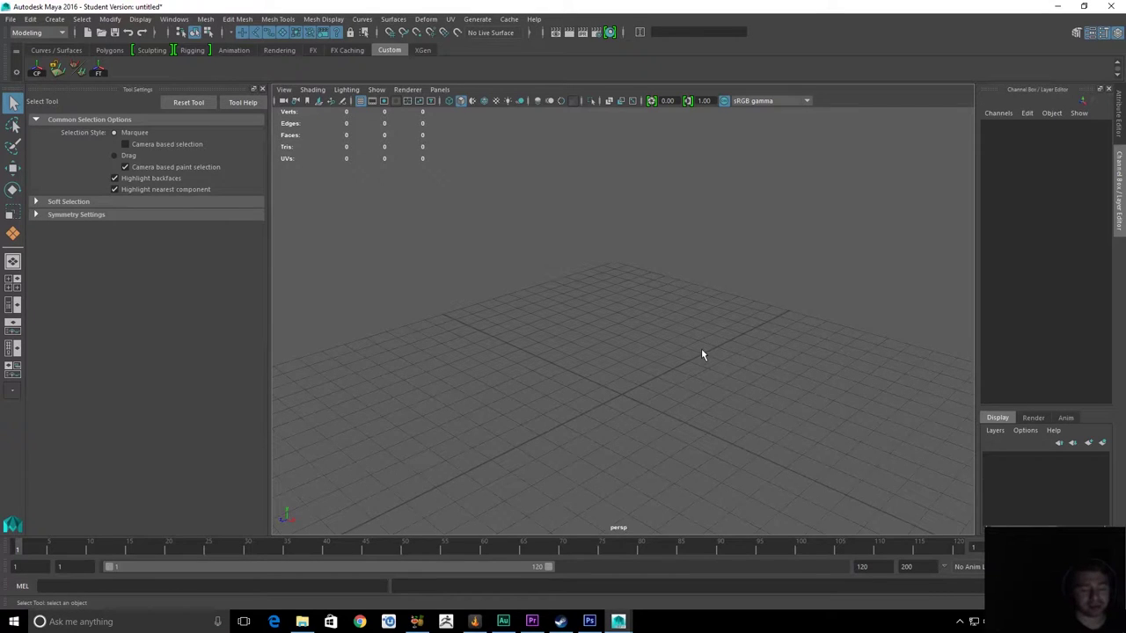
Switch to Photoshop to examine the inari torii.jpg reference image, and return to Maya
key(space)
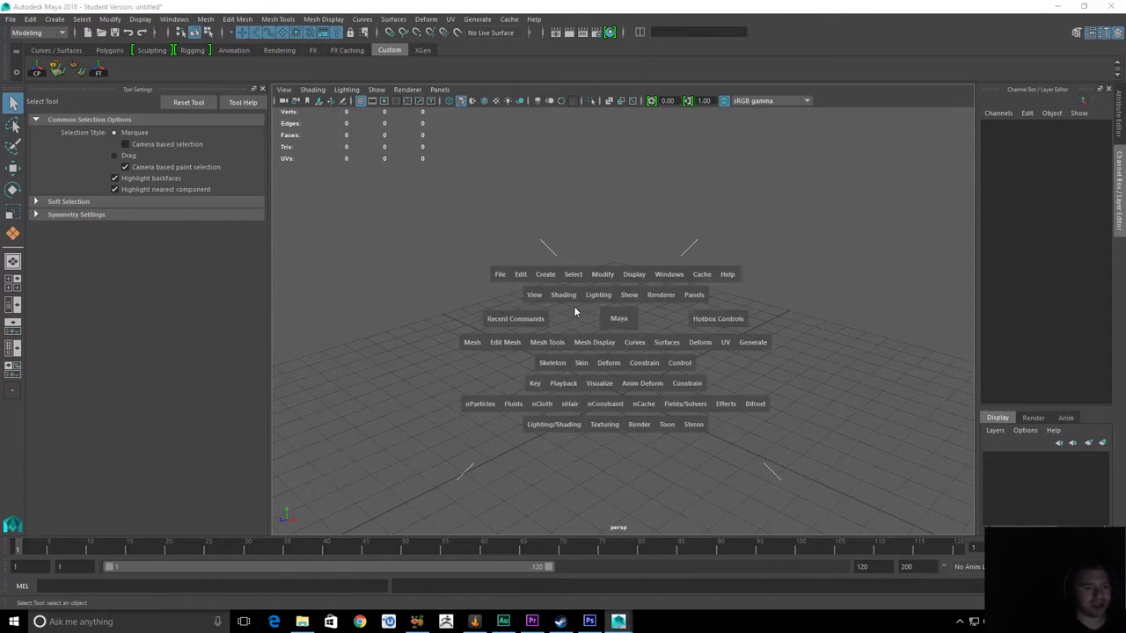
key(alt+Tab)
key(alt+Tab)
key(alt+Tab)
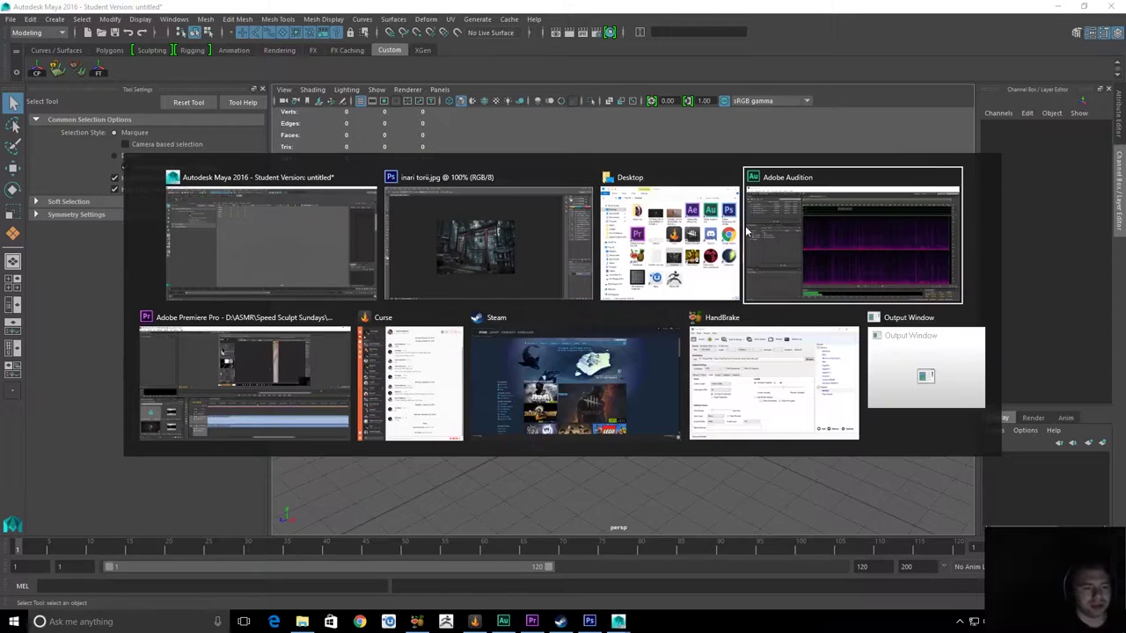
key(alt+shift+Tab)
key(alt+shift+Tab)
key(alt+shift+Tab)
key(alt+shift+Tab)
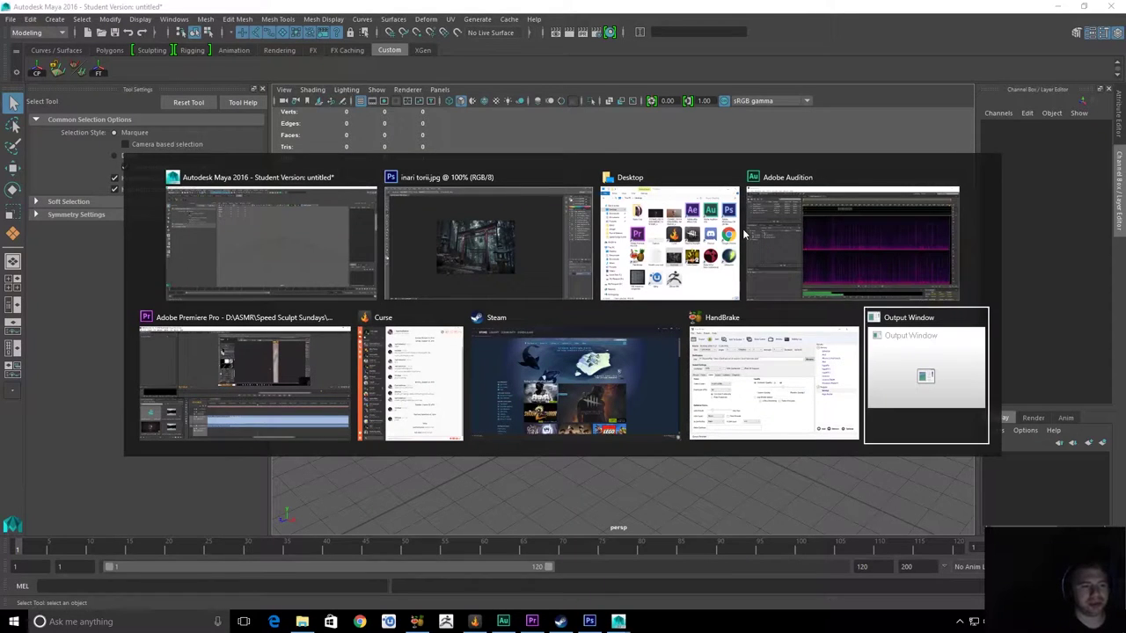
key(alt+Tab)
key(alt+Tab)
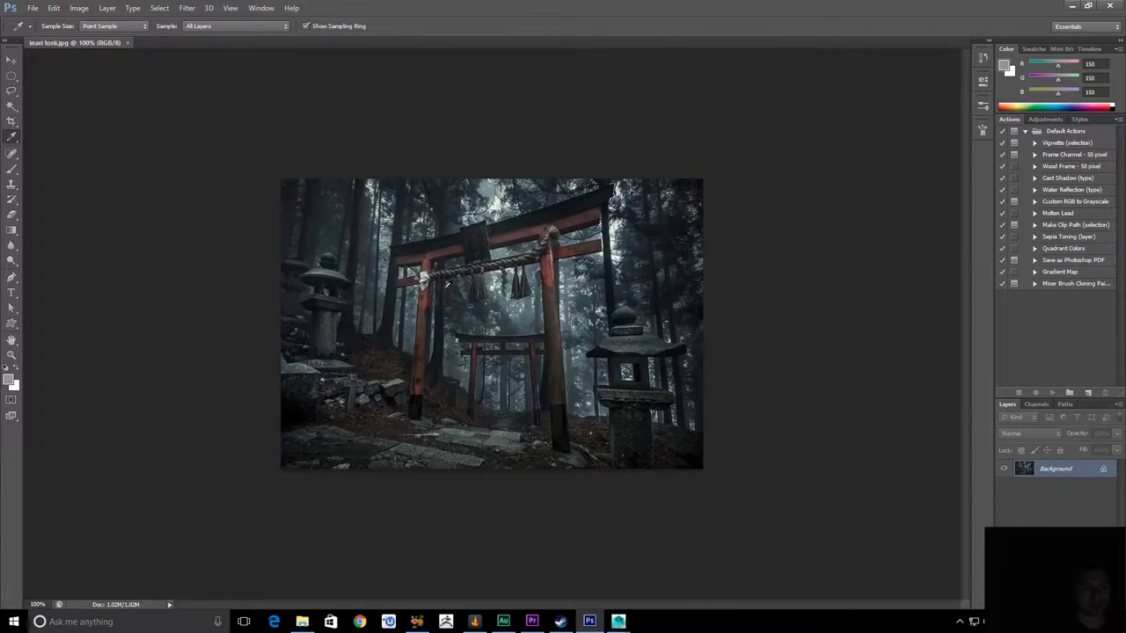
key(alt+Tab)
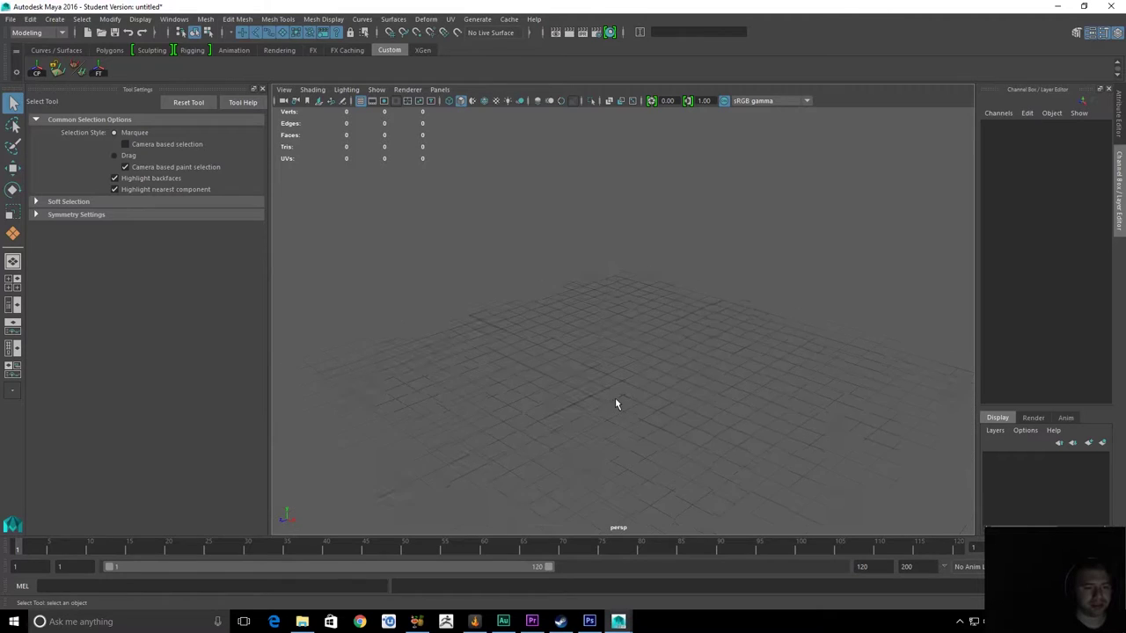
With the Modeling menu set active, create a polygon plane with default settings, inspect it up close and delete it
key(space)
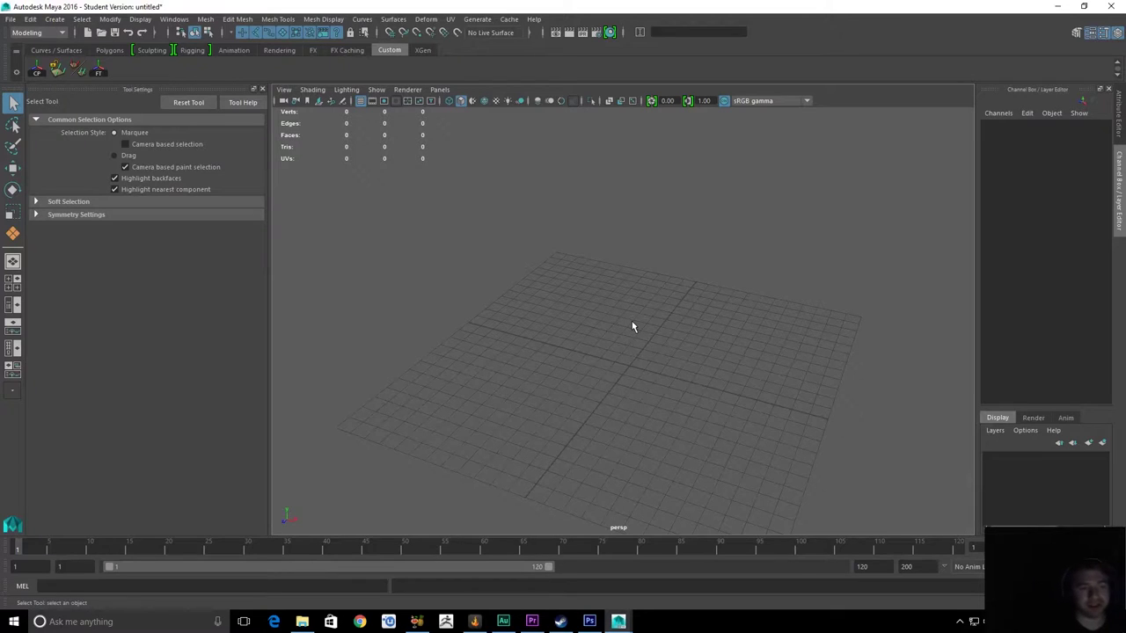
mouse_move(628, 345)
alt+mouse_down()
mouse_move(674, 354)
mouse_move(624, 332)
mouse_move(636, 367)
mouse_move(630, 343)
alt+mouse_up()
click(27, 32)
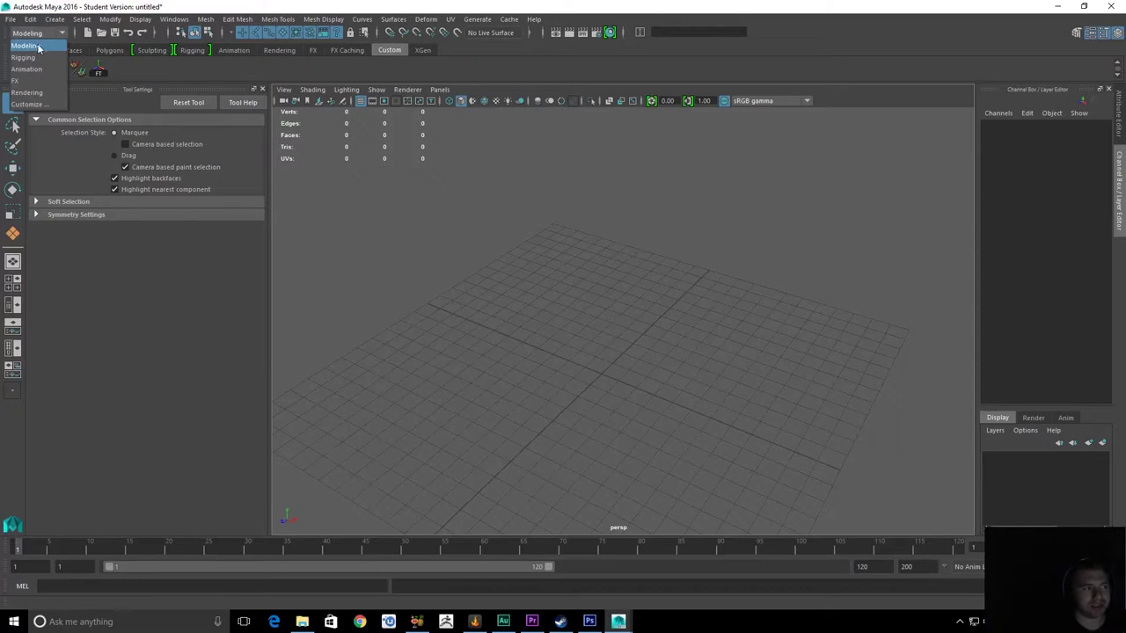
click(38, 49)
click(55, 18)
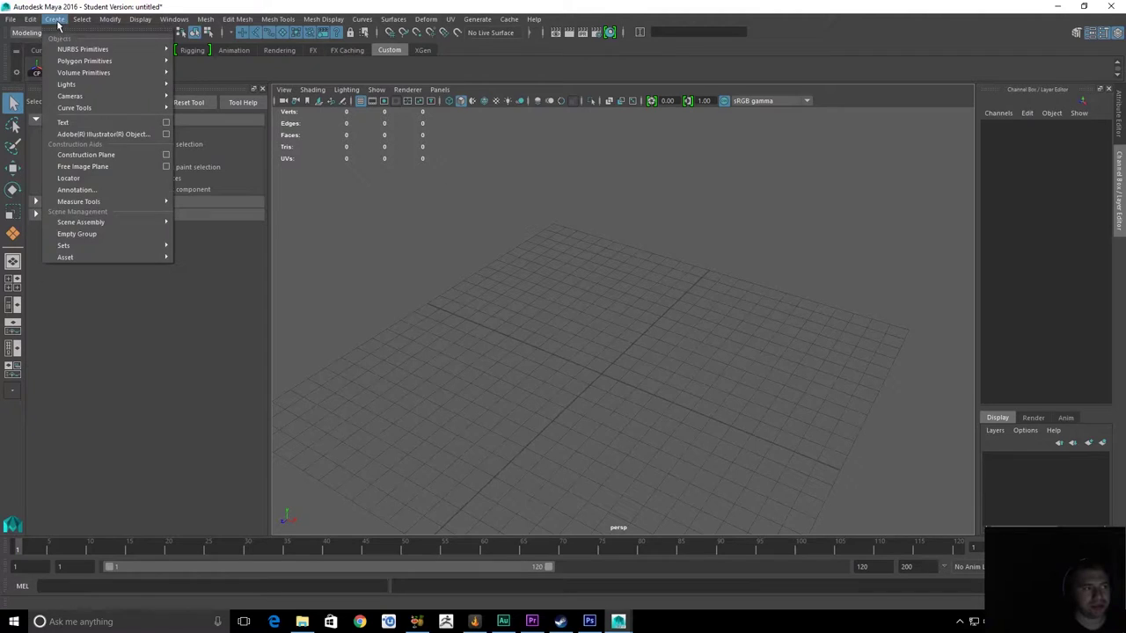
mouse_move(122, 66)
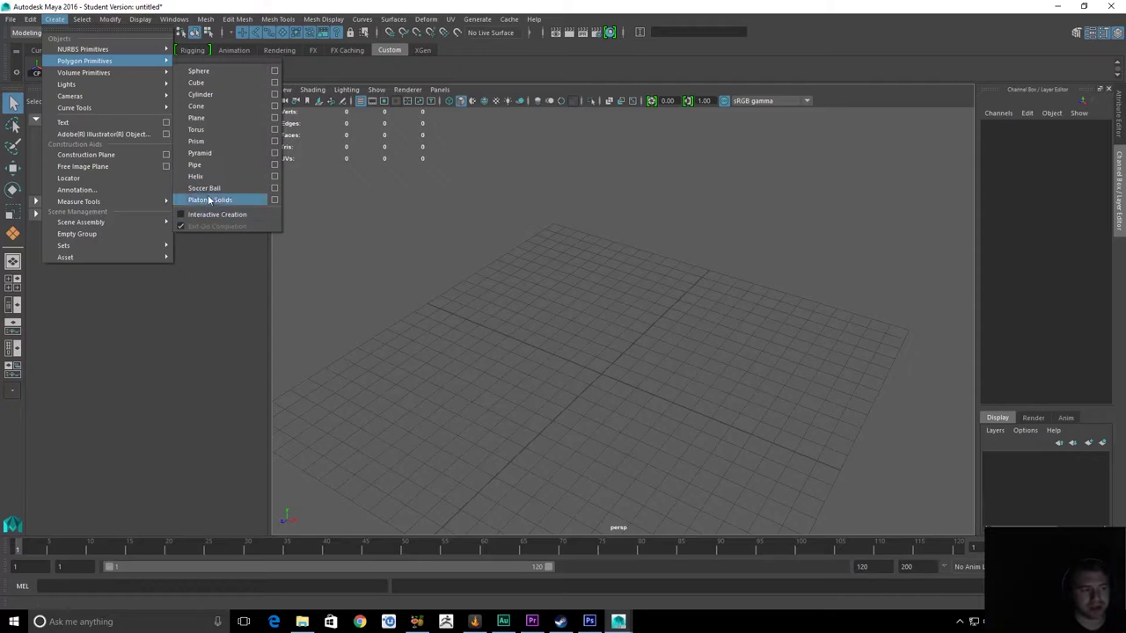
click(218, 117)
alt+drag(725, 337, 732, 299)
alt+middle_drag(634, 238, 744, 288)
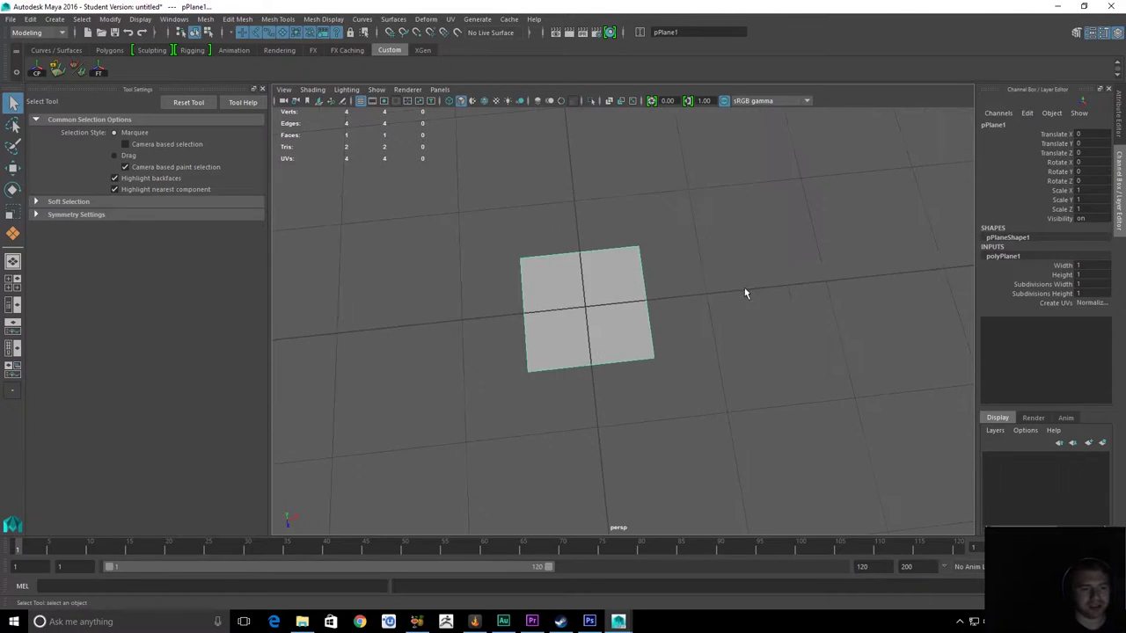
key(f)
alt+drag(769, 352, 636, 261)
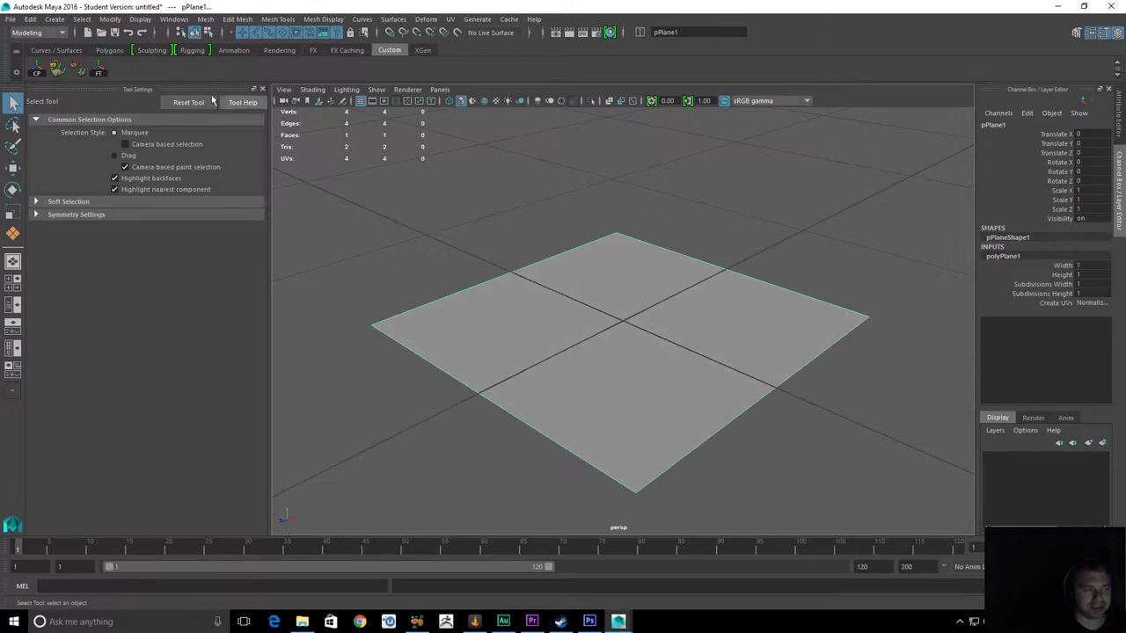
key(Delete)
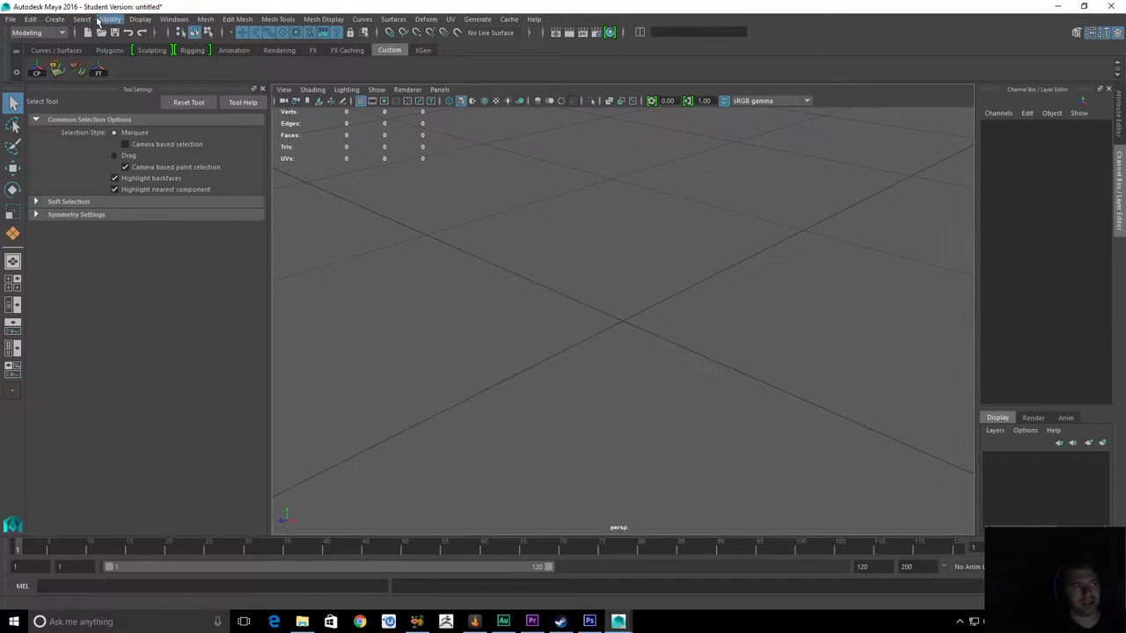
Create a polygon plane with 10 width divisions and 10 height divisions through the plane's creation options
click(55, 18)
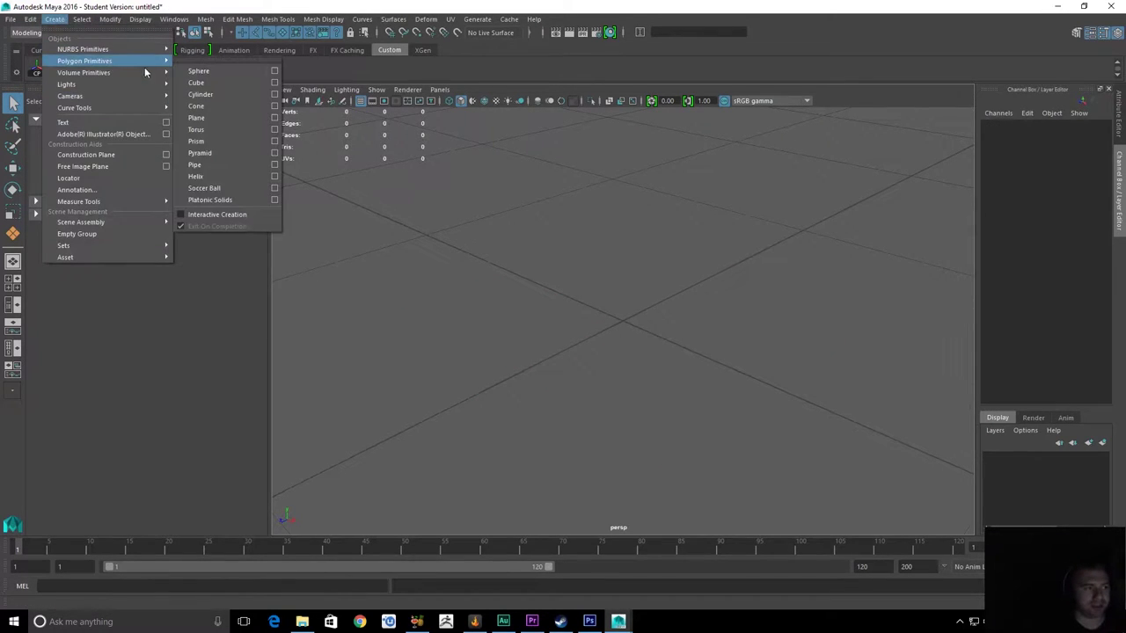
click(274, 118)
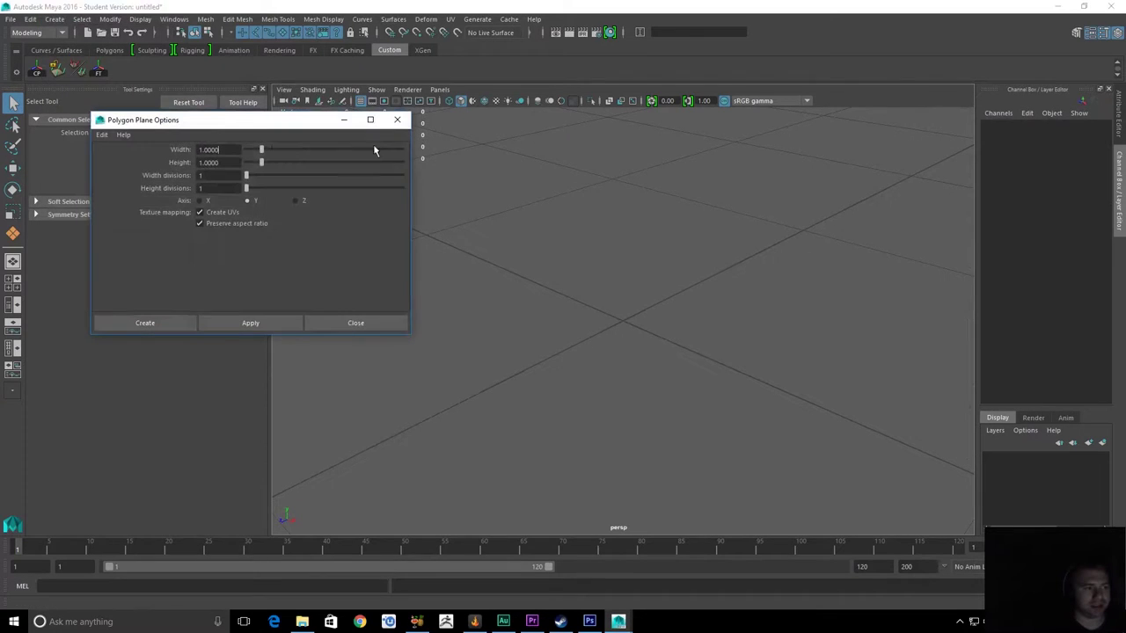
text(10)
key(Tab)
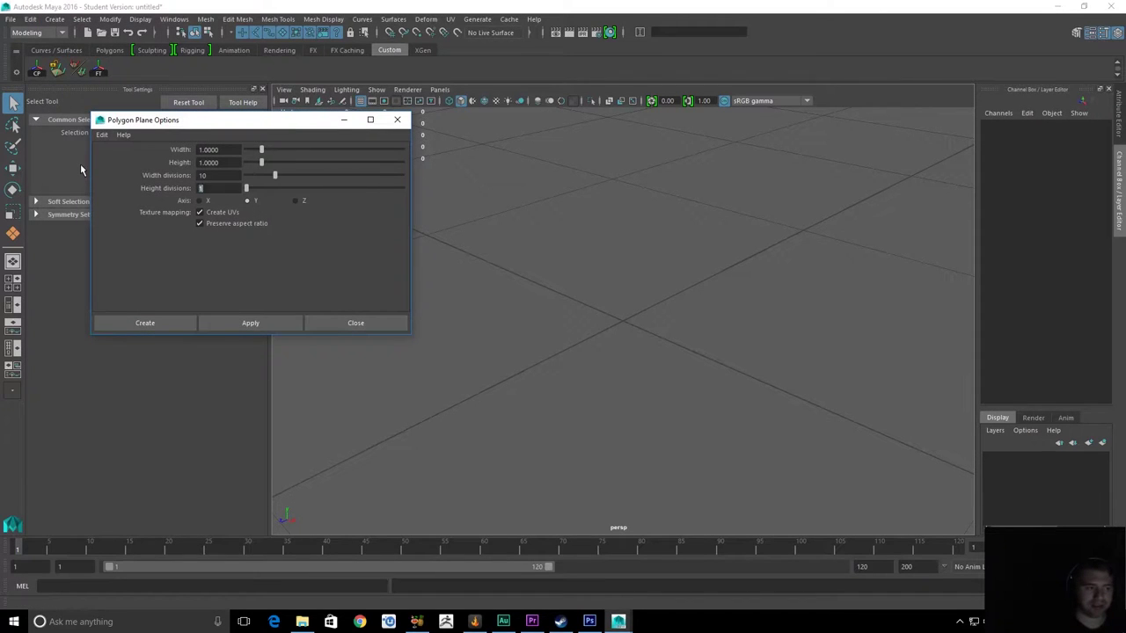
text(10)
key(Return)
click(255, 323)
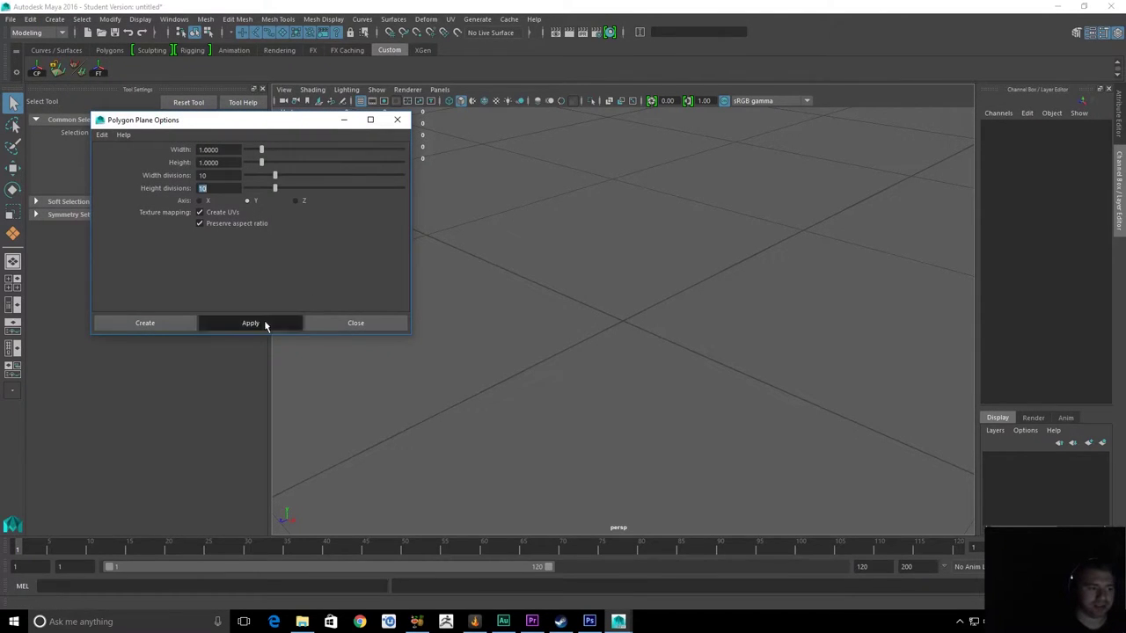
click(365, 324)
click(763, 204)
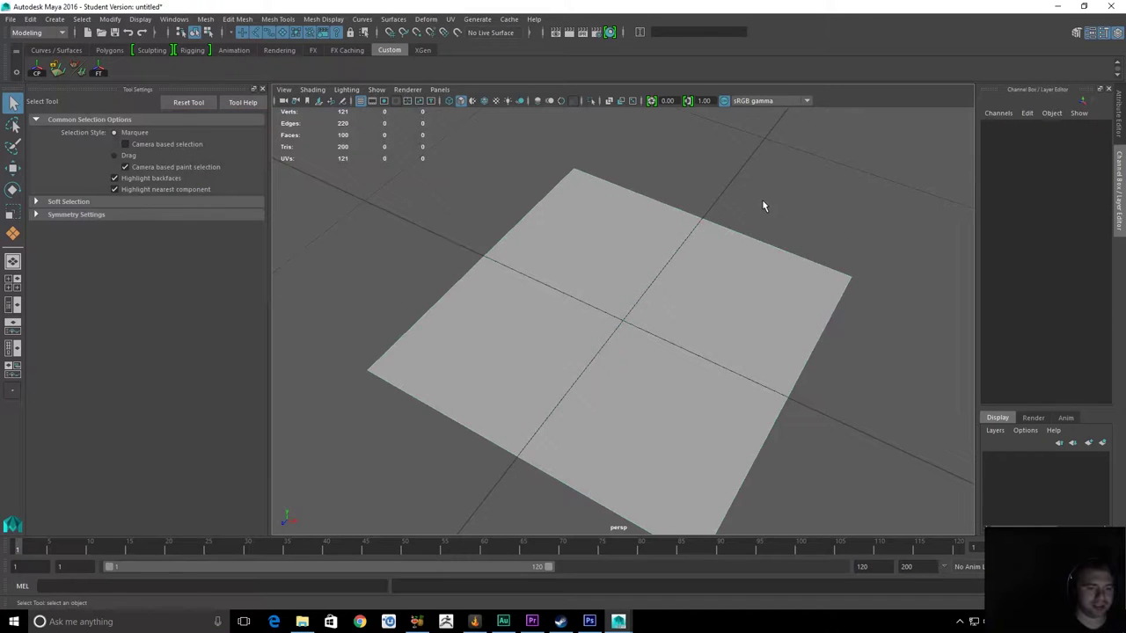
Select the subdivided plane, inspect its wireframe divisions and delete it
click(719, 285)
alt+drag(747, 357, 687, 293)
mouse_move(607, 291)
alt+mouse_down()
mouse_move(565, 284)
mouse_move(602, 289)
alt+mouse_up()
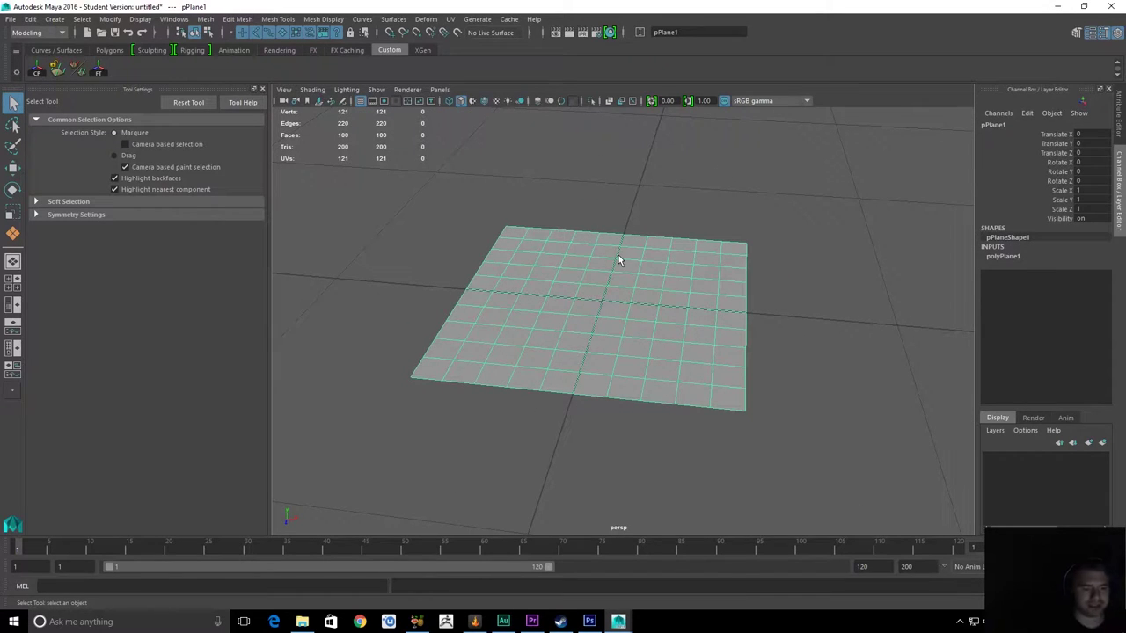
key(Delete)
Create a 1 by 1 polygon plane with width and height divisions set to 1, and deselect it
click(55, 18)
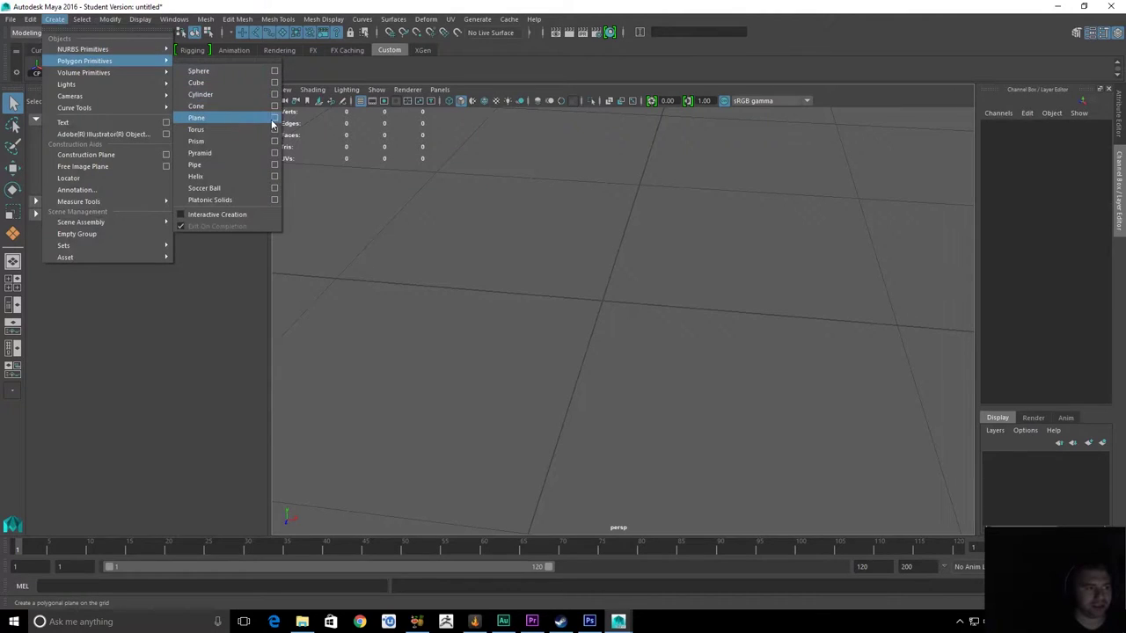
click(275, 118)
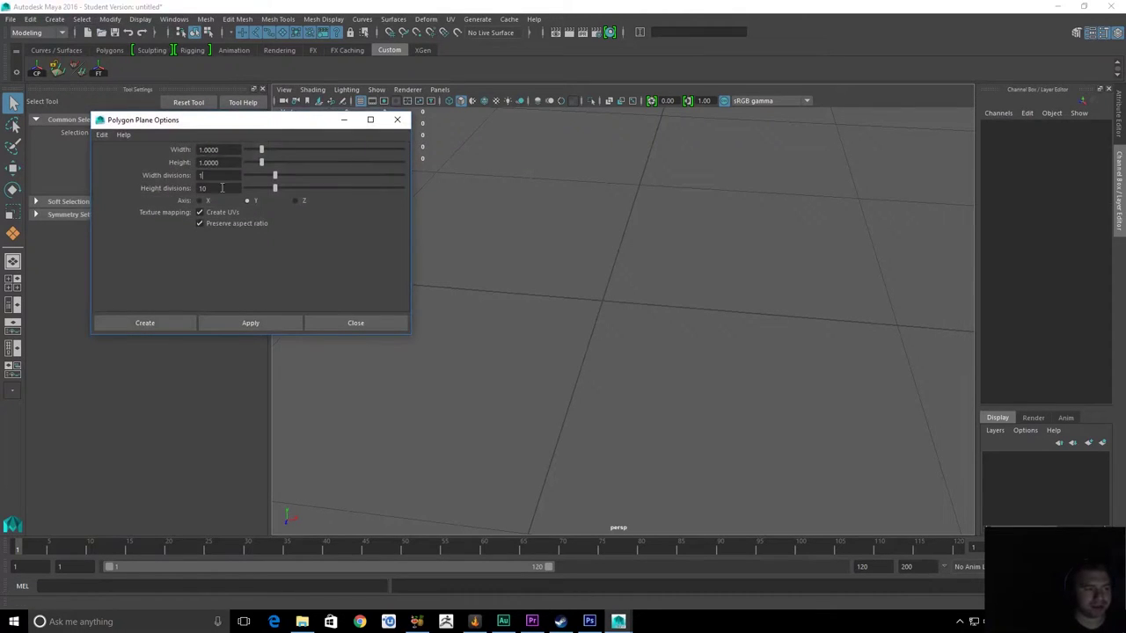
text(1)
click(268, 324)
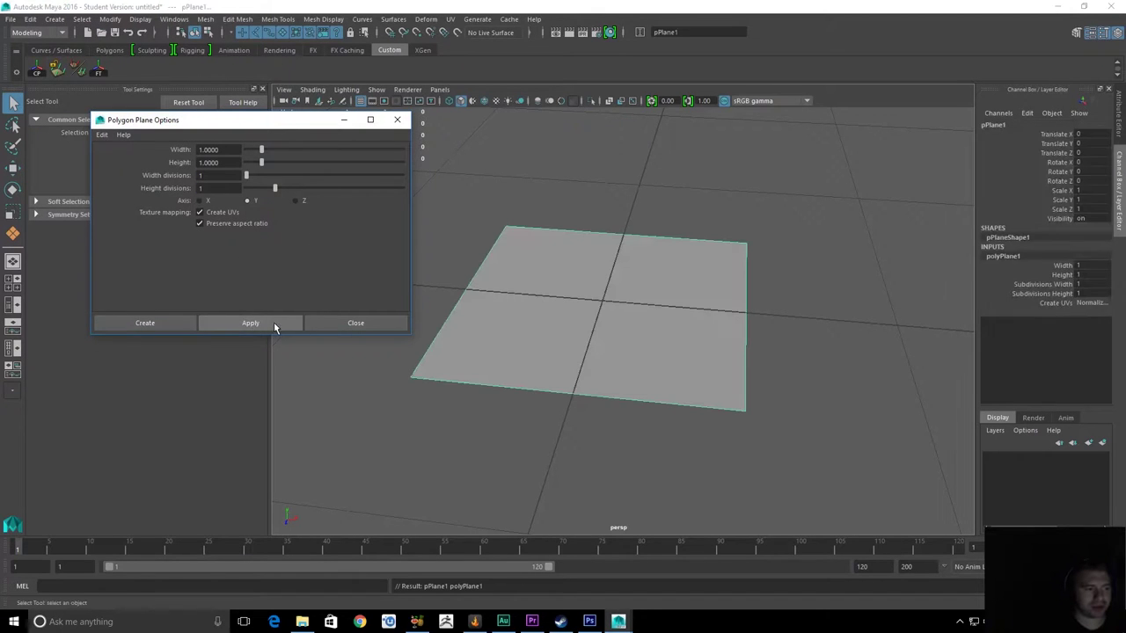
click(355, 323)
alt+drag(468, 314, 761, 302)
click(842, 291)
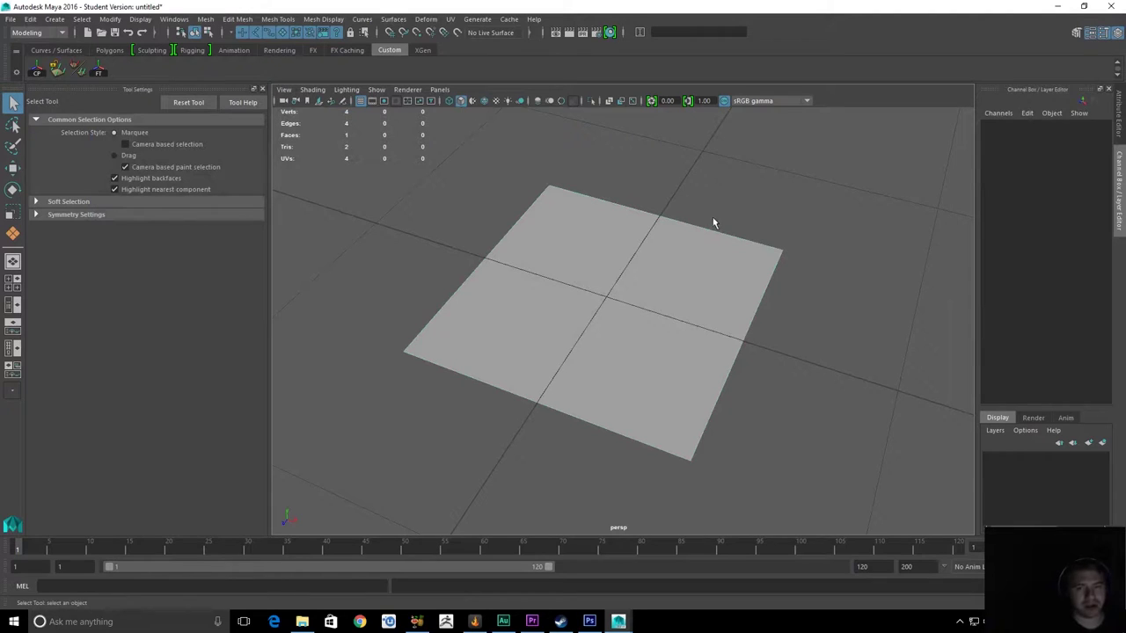
Select the plane and set its width and height subdivisions to 10 each in its construction history
alt+middle_drag(687, 321, 641, 327)
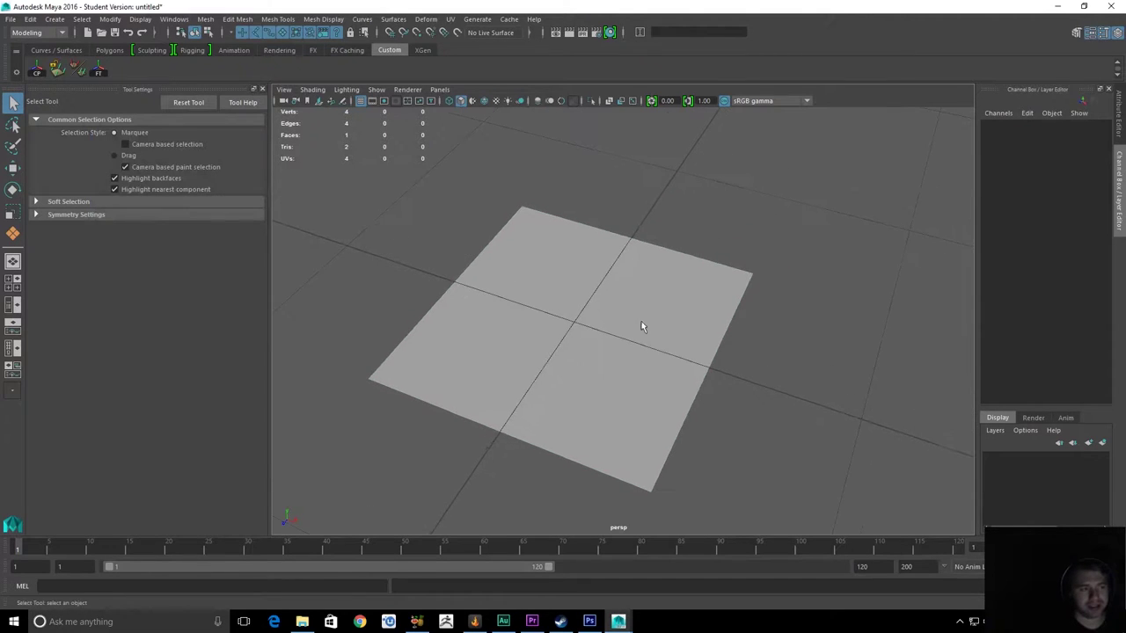
click(569, 282)
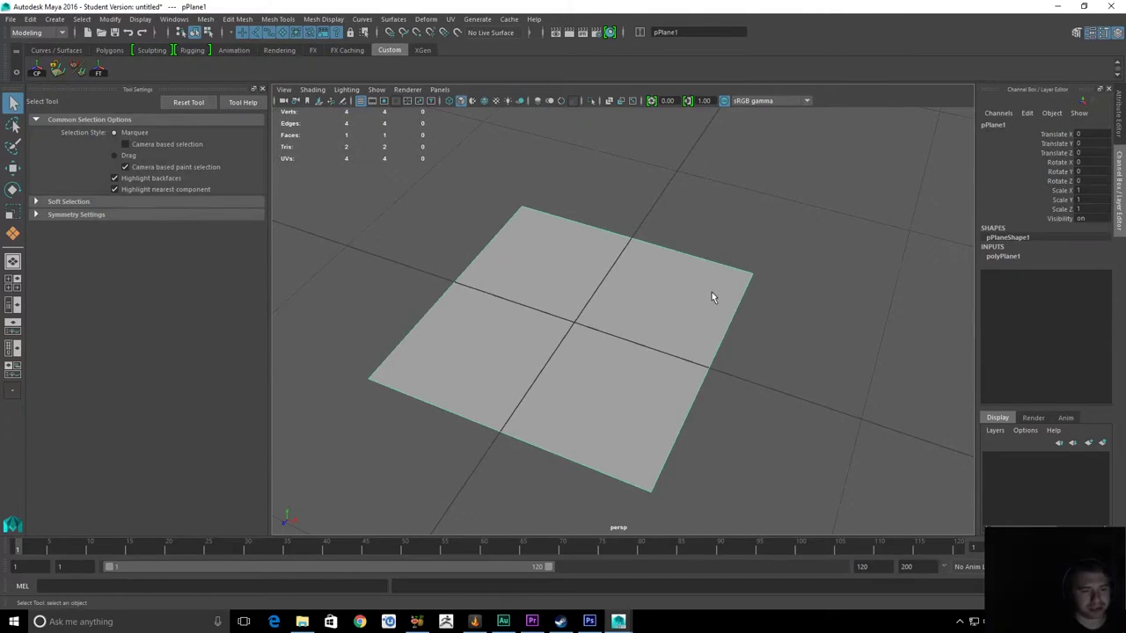
click(1012, 257)
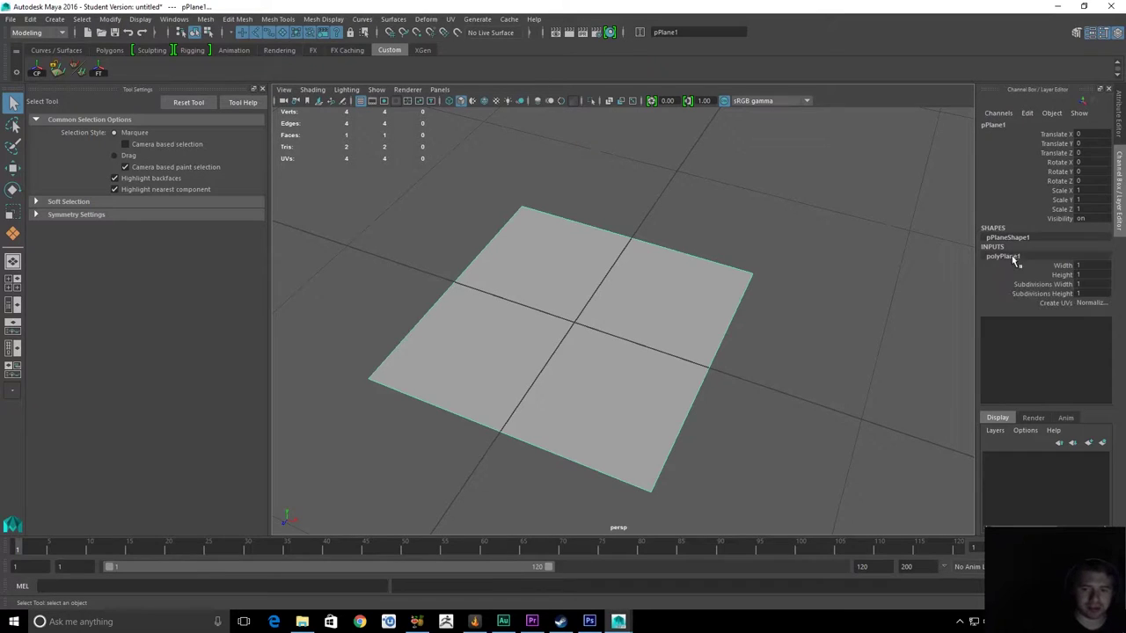
double_click(1081, 284)
text(10)
key(Tab)
text(10)
key(Return)
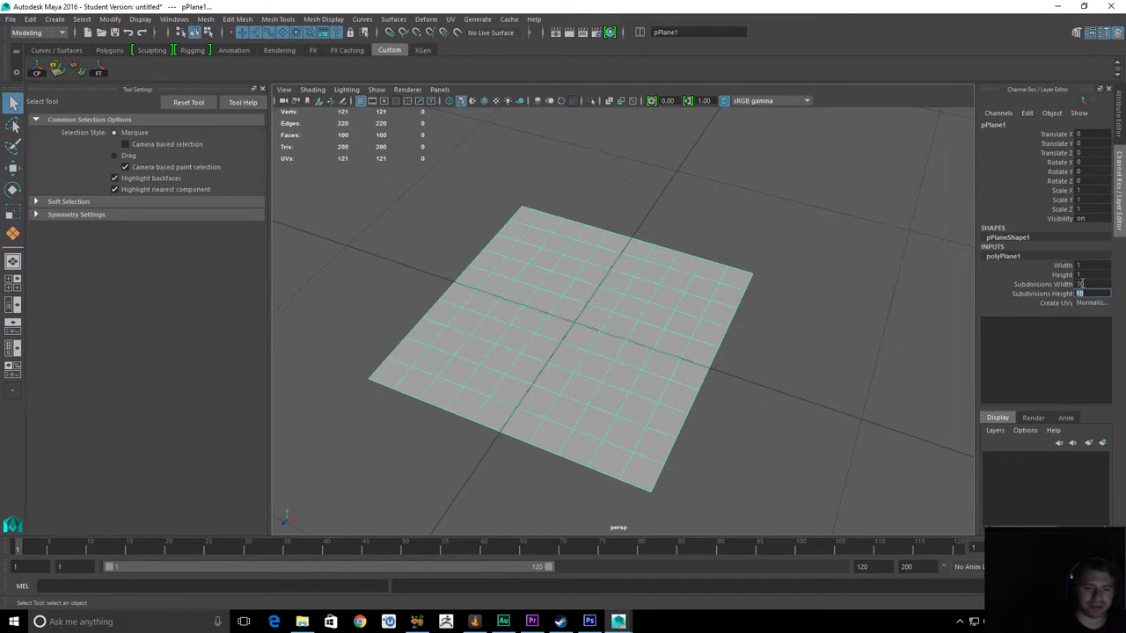
click(747, 272)
alt+drag(834, 302, 847, 264)
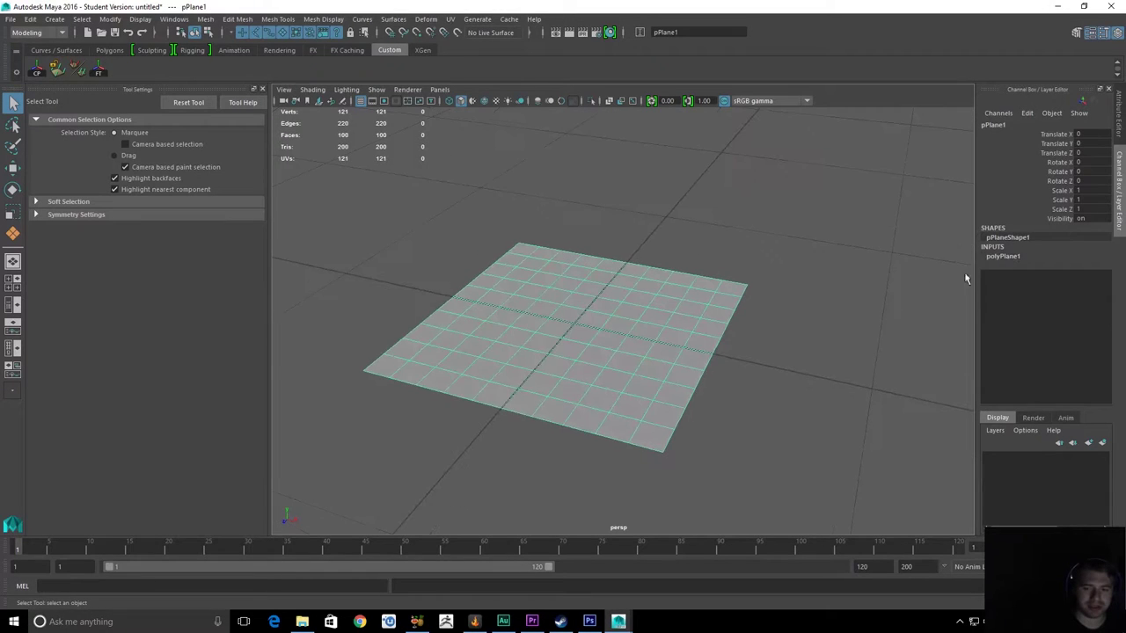
Set the plane's width and height subdivisions to 1 each in its construction history
click(1009, 256)
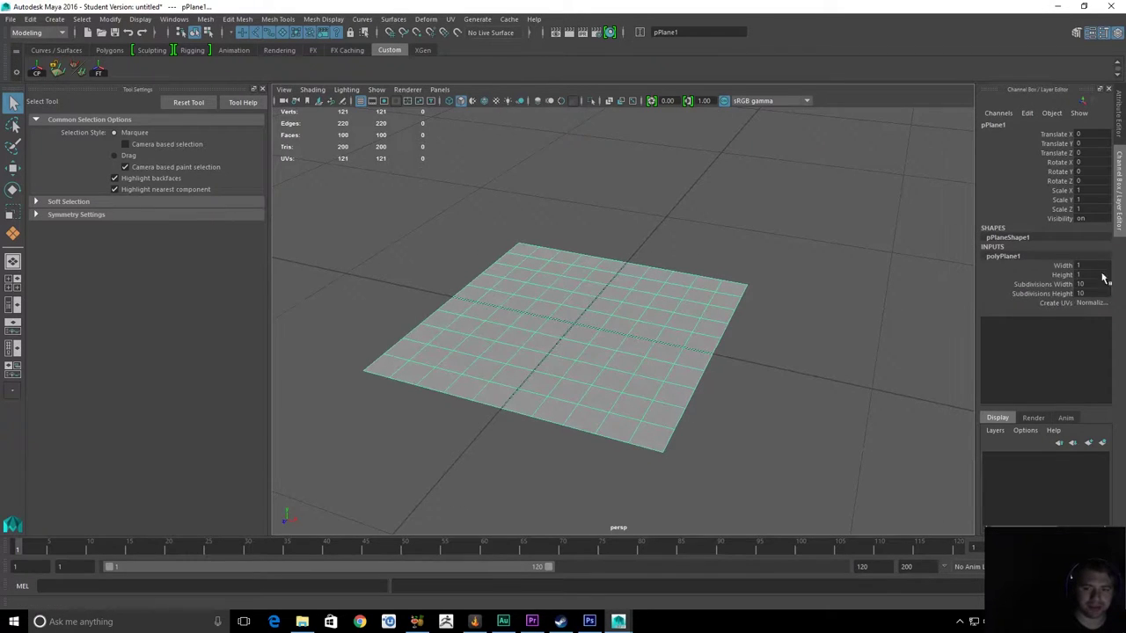
double_click(1094, 283)
text(1)
key(Tab)
key(Return)
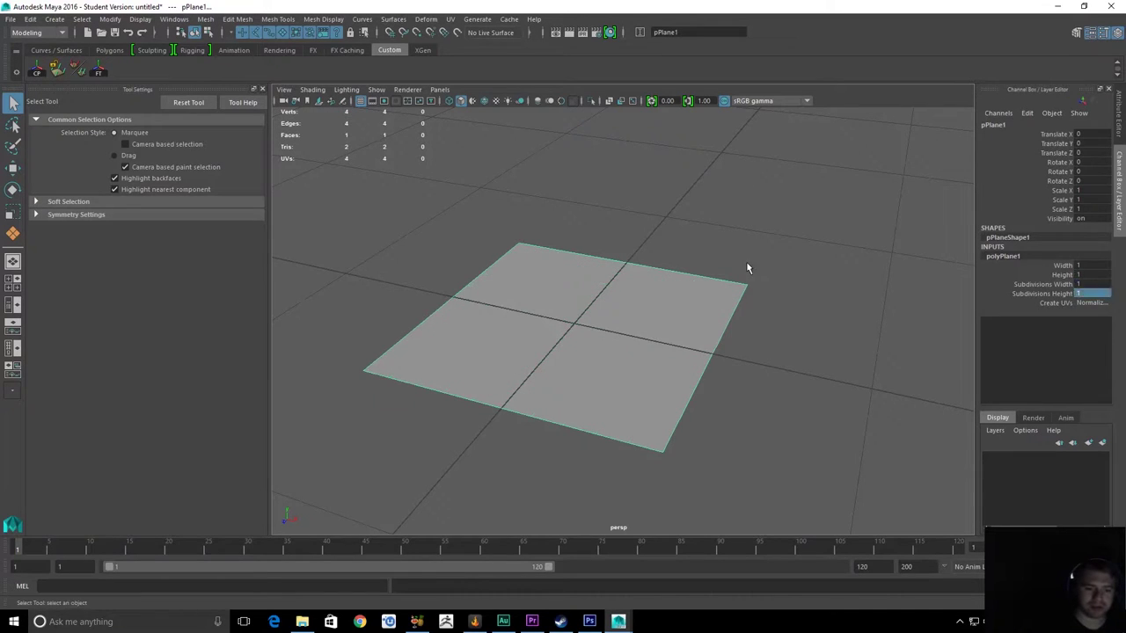
Delete the construction history of the selected plane
click(747, 262)
scroll(743, 277, down, 2)
key(ctrl+z)
alt+drag(741, 328, 736, 366)
key(alt+shift+d)
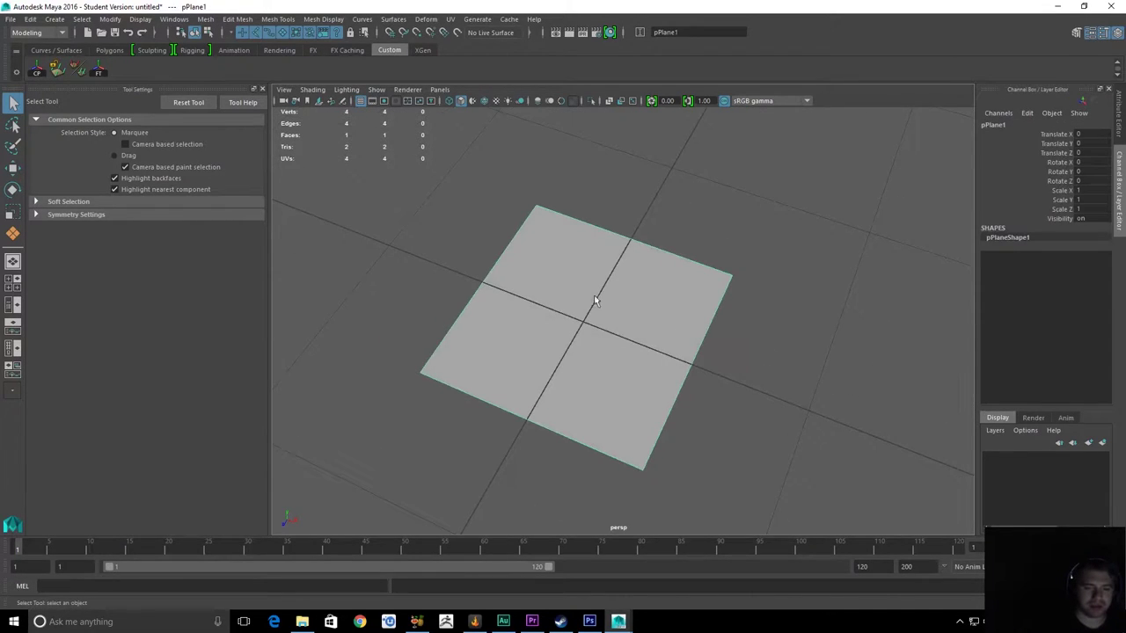
Examine the plane's component selection modes and the commands offered for it, keeping it selected as an object
alt+drag(756, 274, 652, 351)
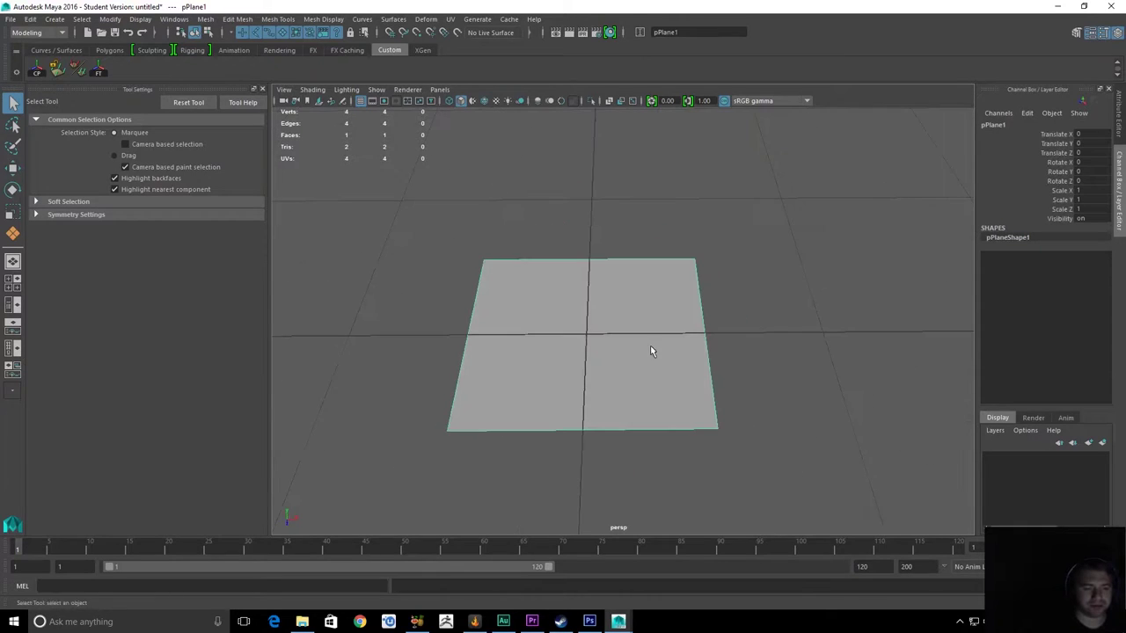
alt+drag(791, 354, 606, 331)
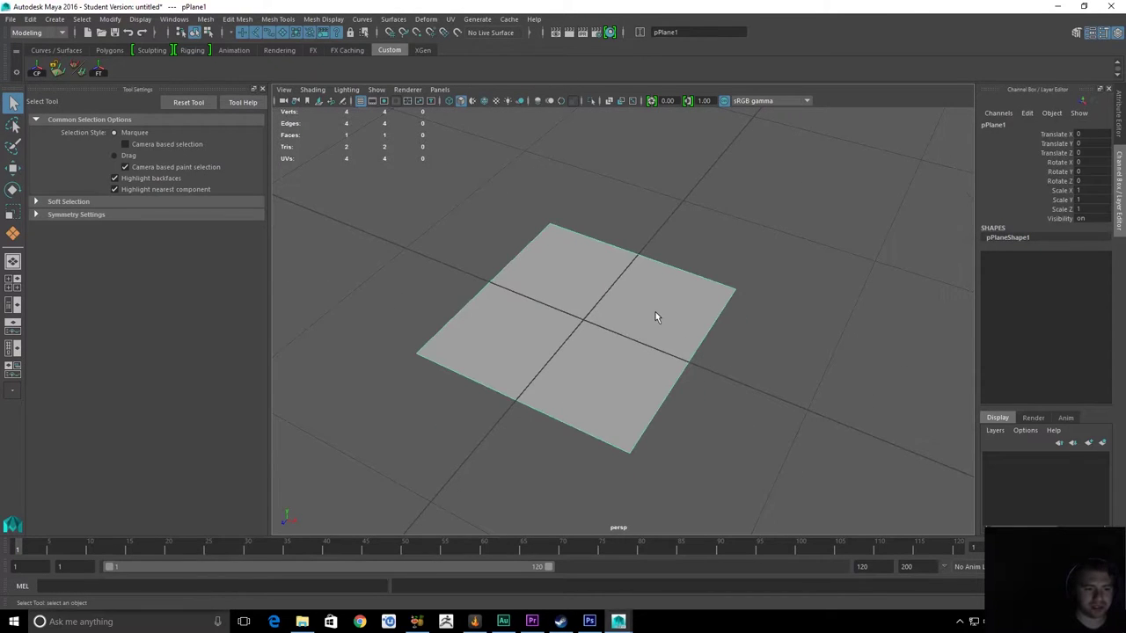
right_drag(656, 312, 655, 356)
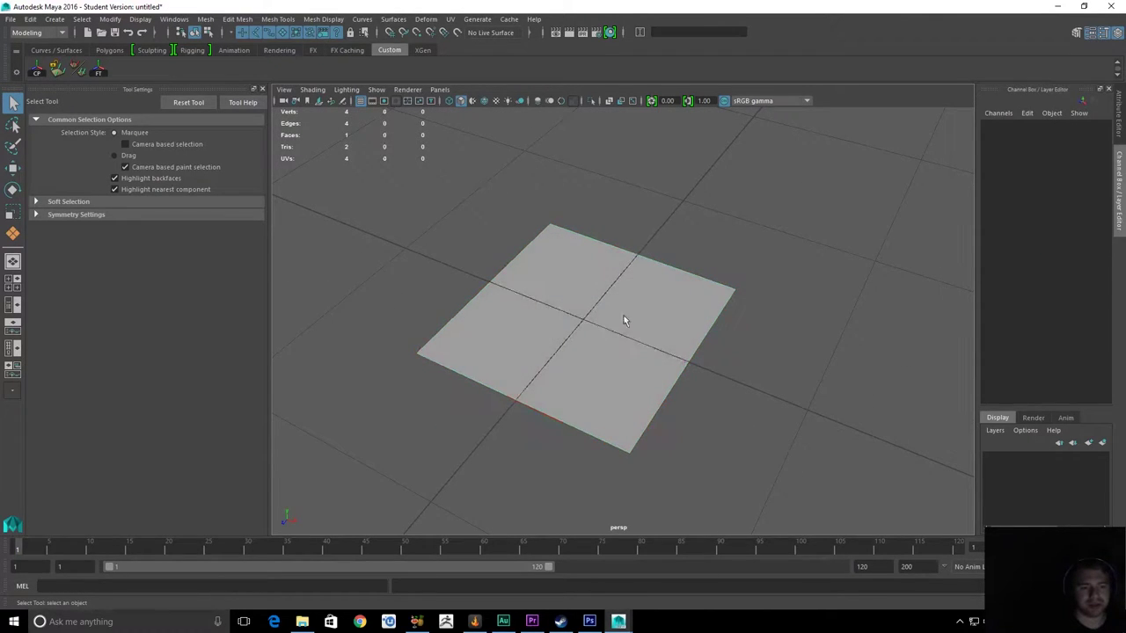
click(634, 267)
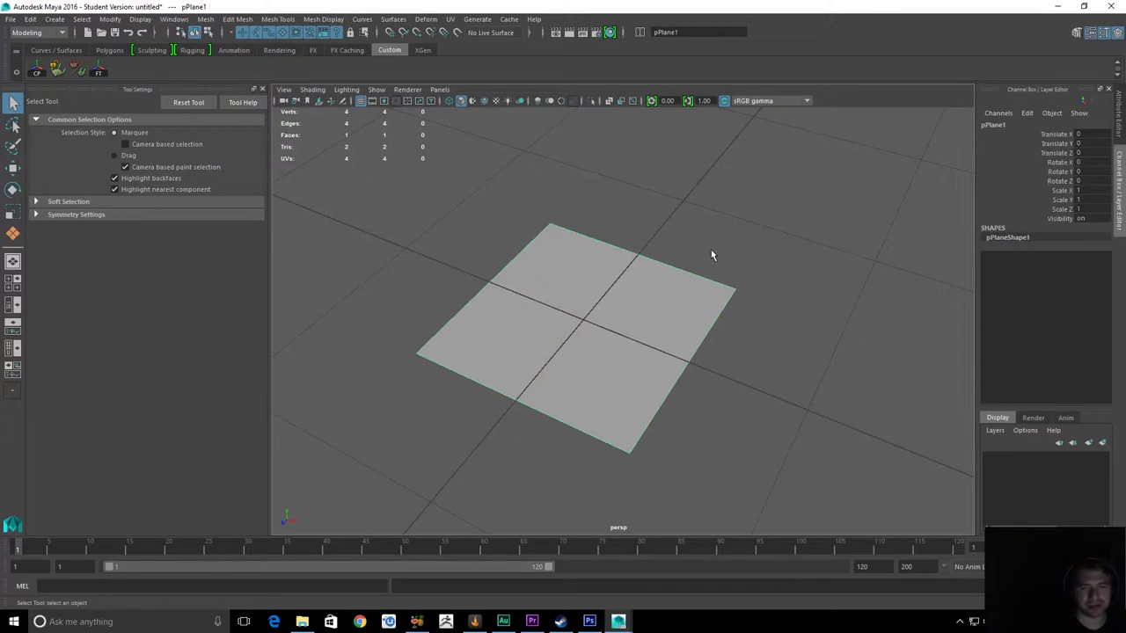
scroll(643, 314, down, 2)
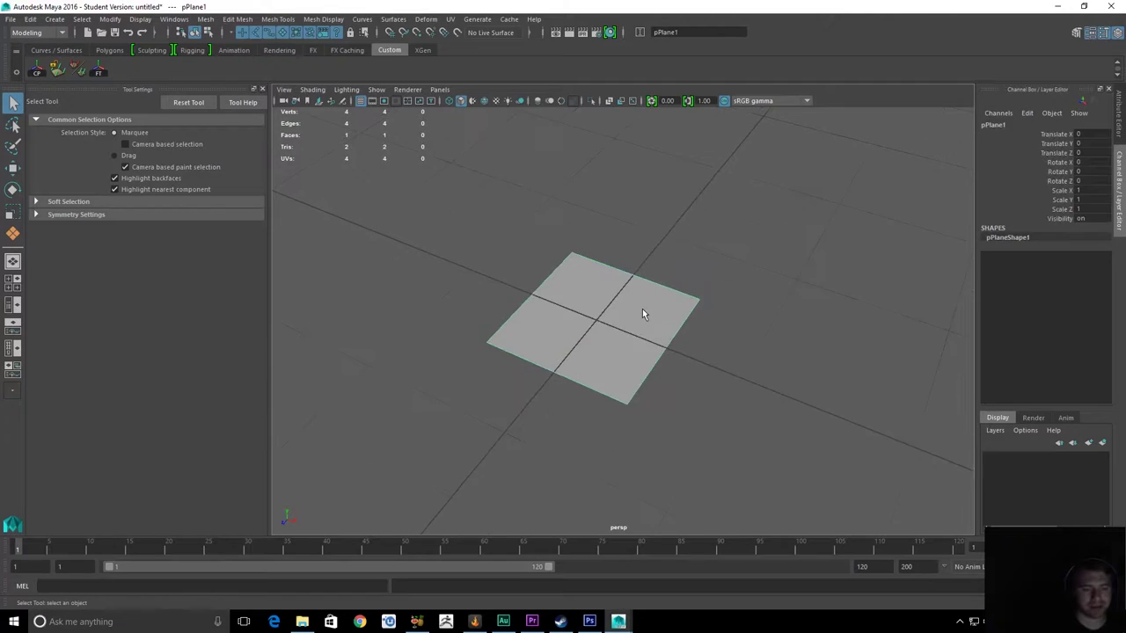
scroll(643, 315, up, 2)
right_click(592, 293)
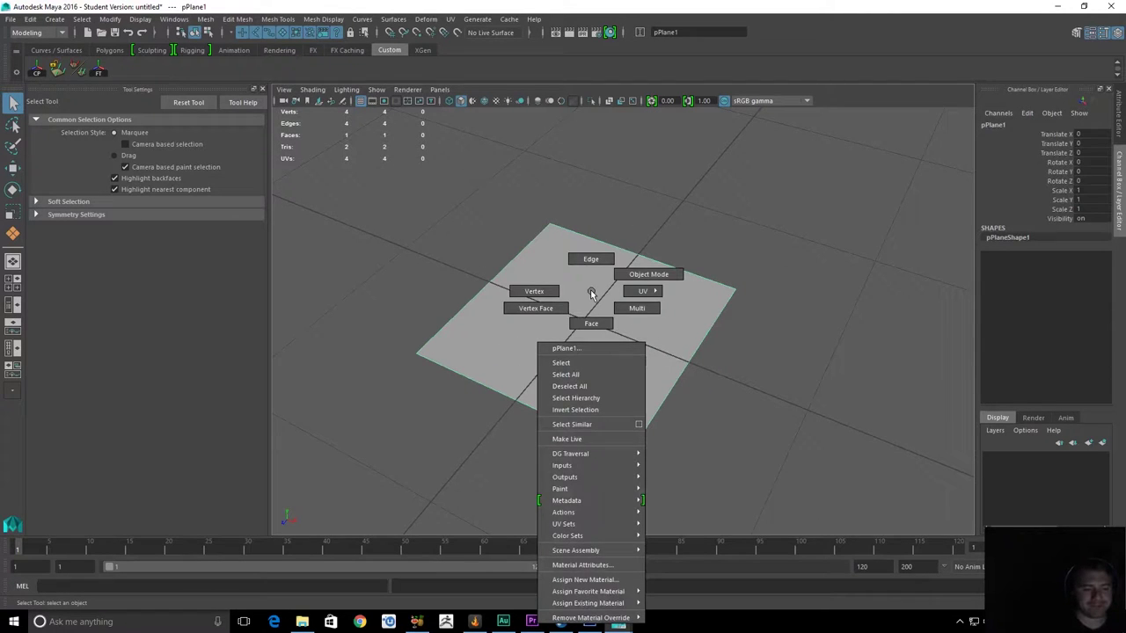
right_click(596, 297)
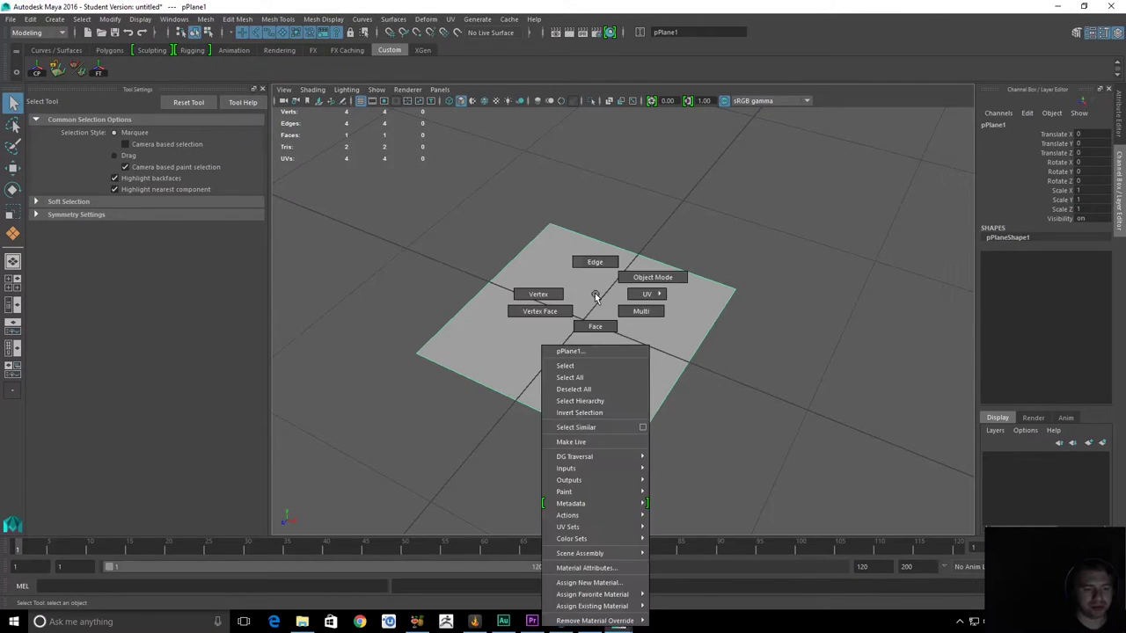
right_click(584, 284)
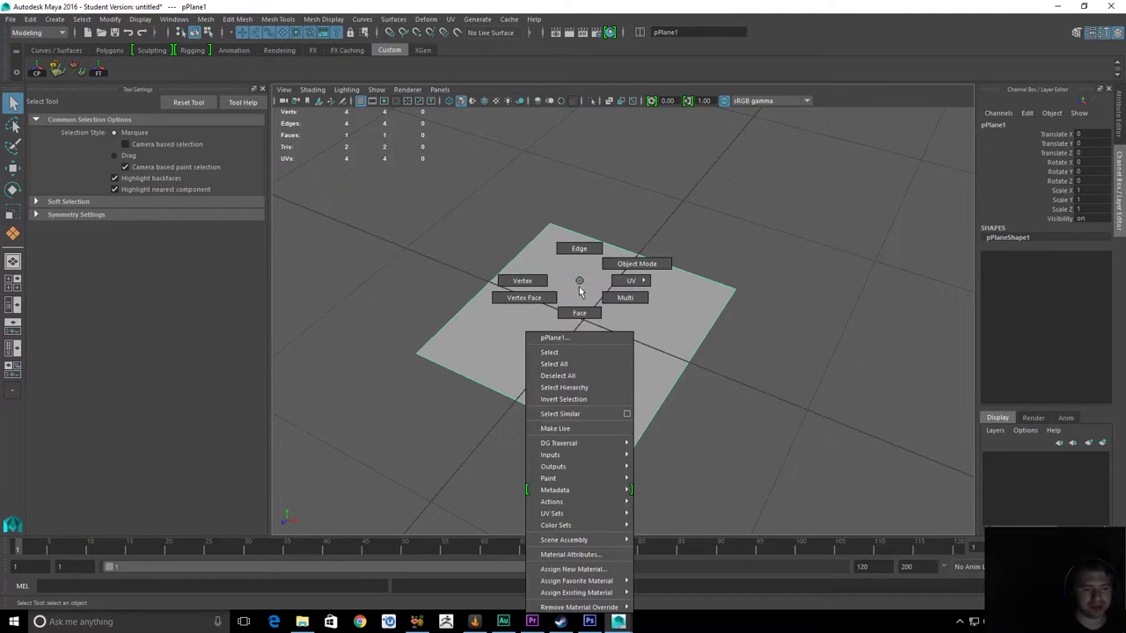
right_drag(579, 287, 578, 290)
right_drag(586, 244, 664, 201)
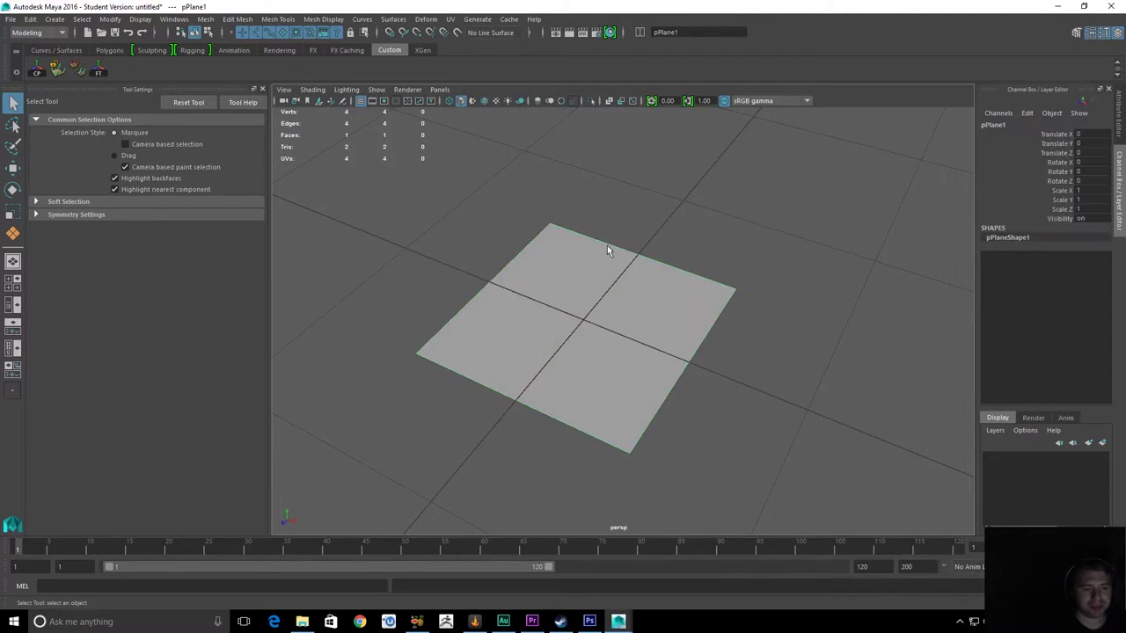
Assign a new Lambert material to the plane from the favorite materials
right_click(621, 298)
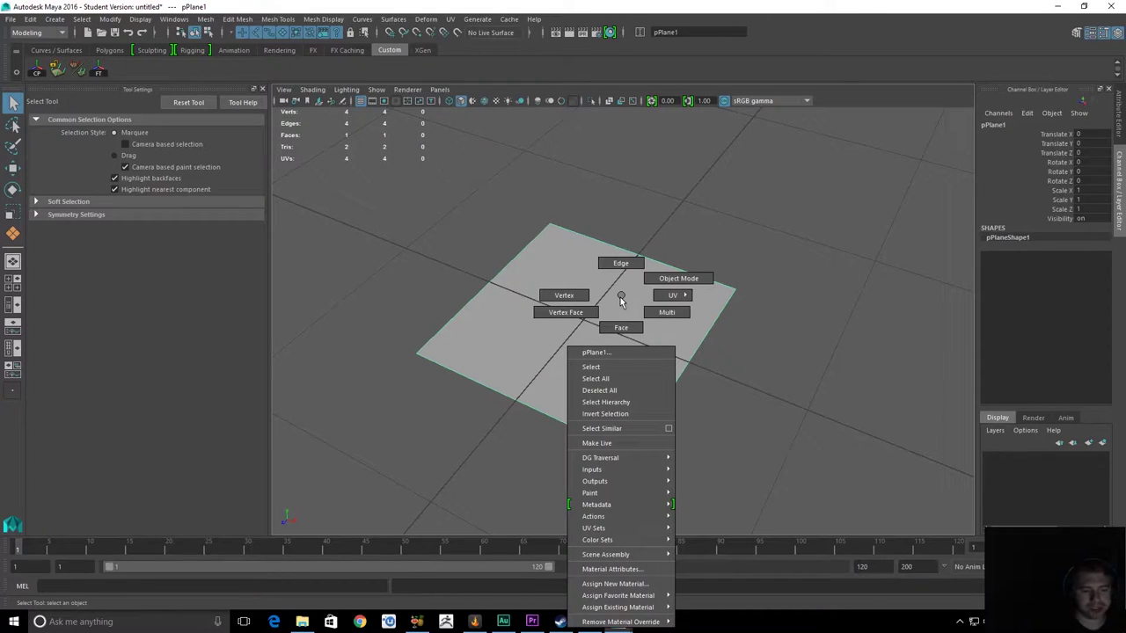
mouse_move(630, 598)
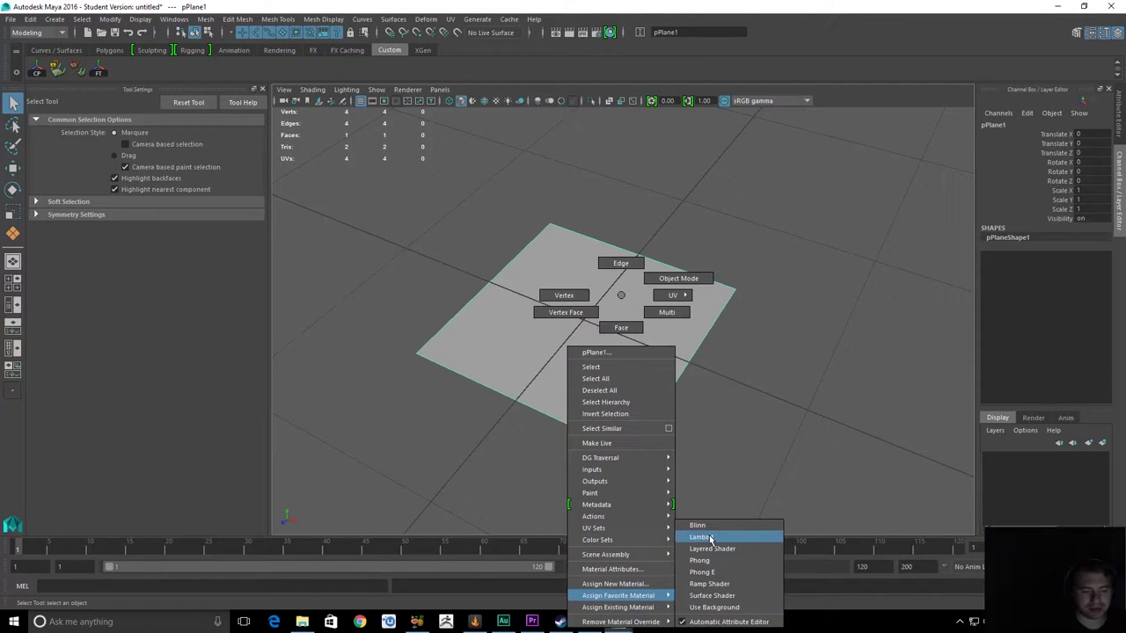
click(711, 538)
alt+drag(656, 356, 682, 359)
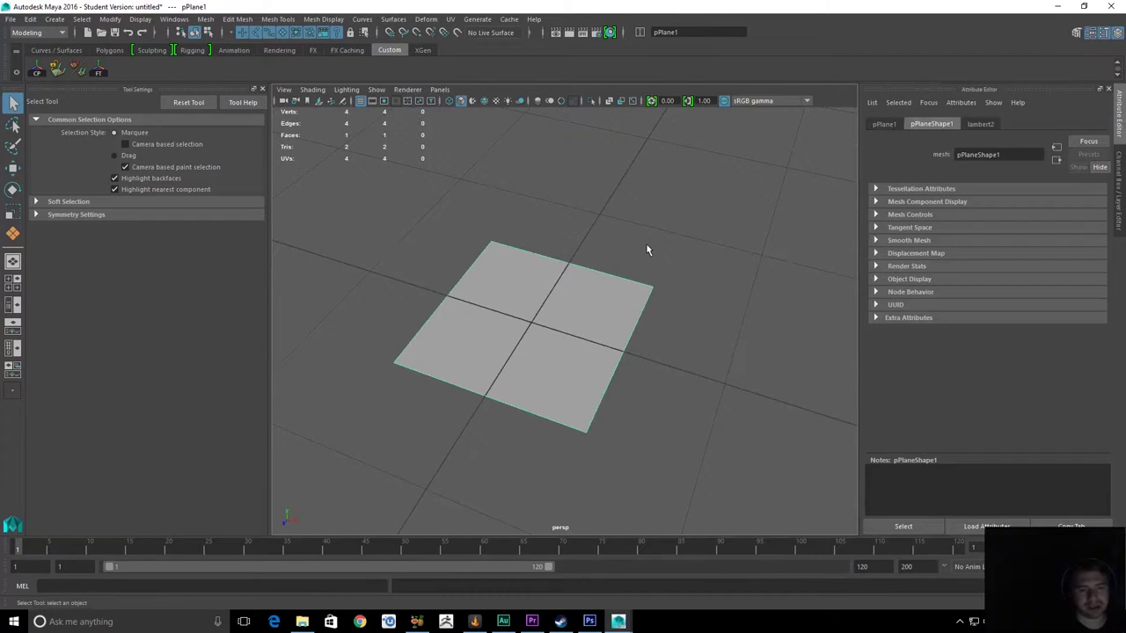
Review the new Lambert material's attributes, the texture types available for its color, and the plane's shape and transform attributes
click(979, 126)
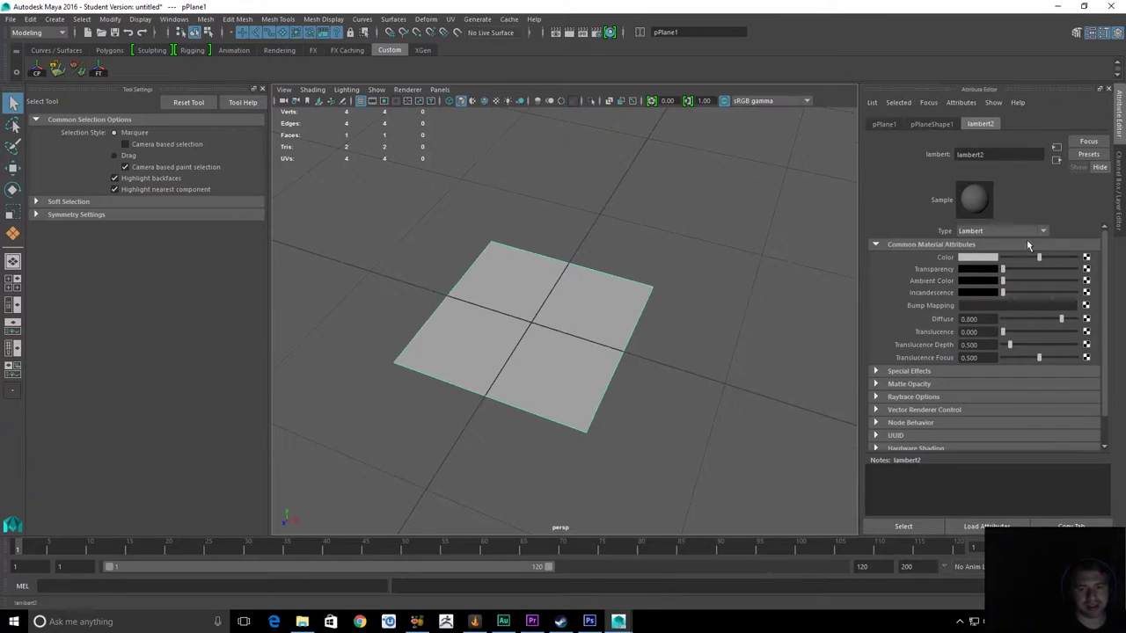
click(1086, 258)
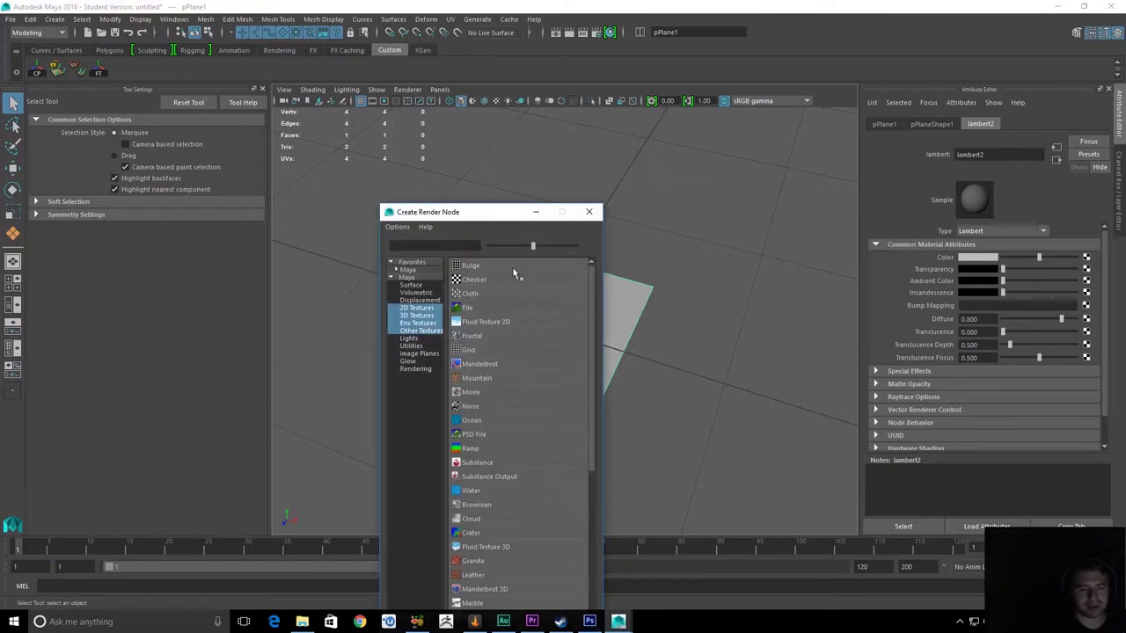
click(588, 212)
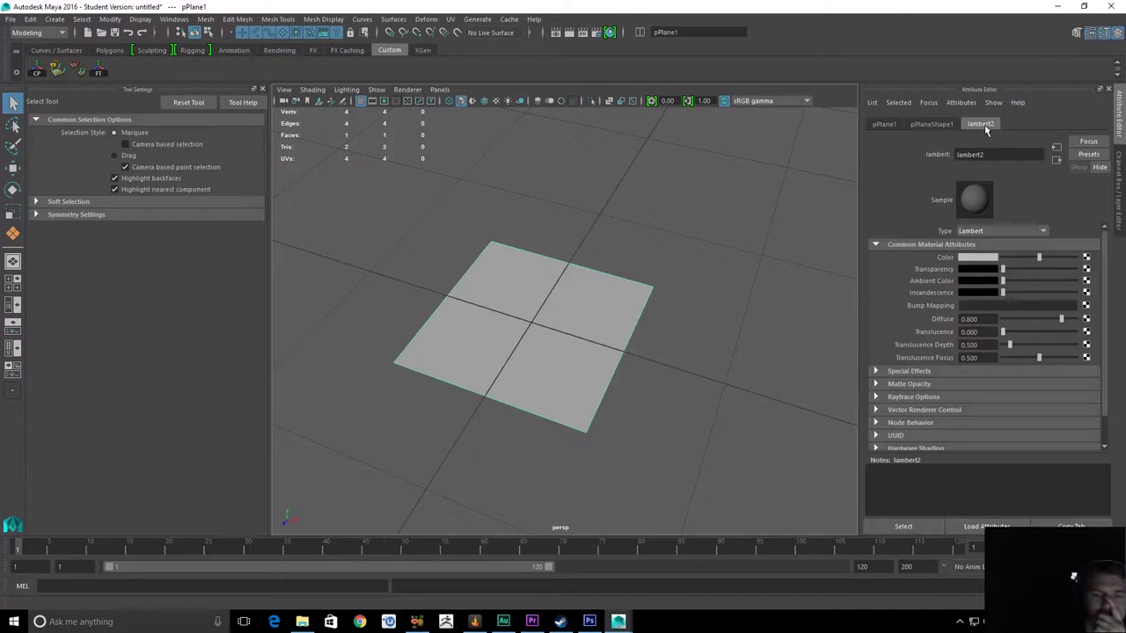
click(943, 125)
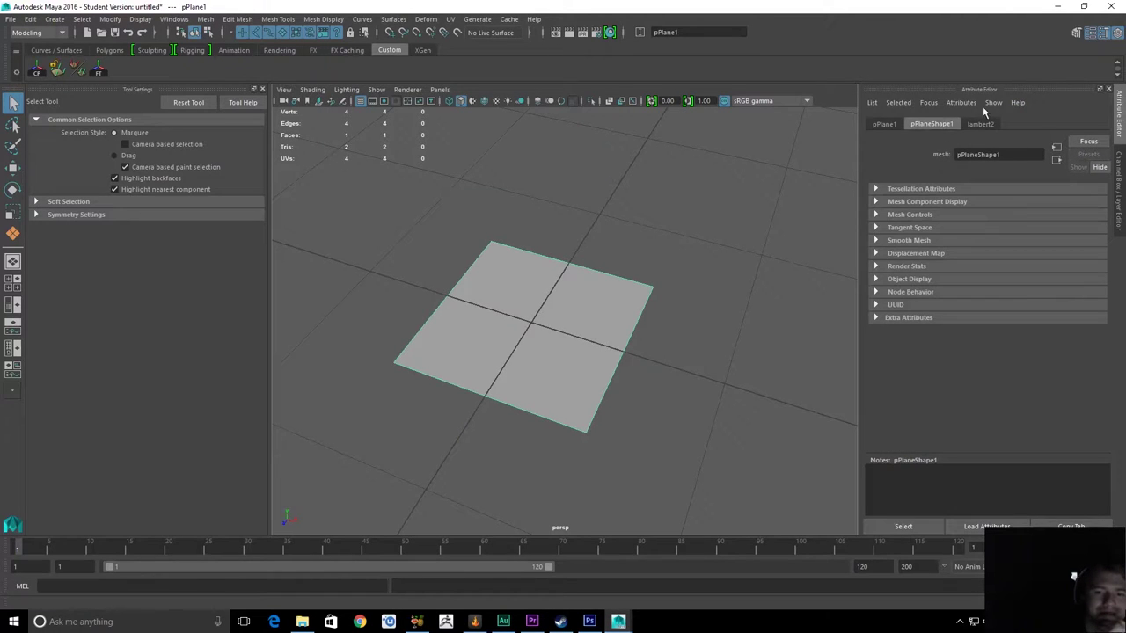
click(898, 124)
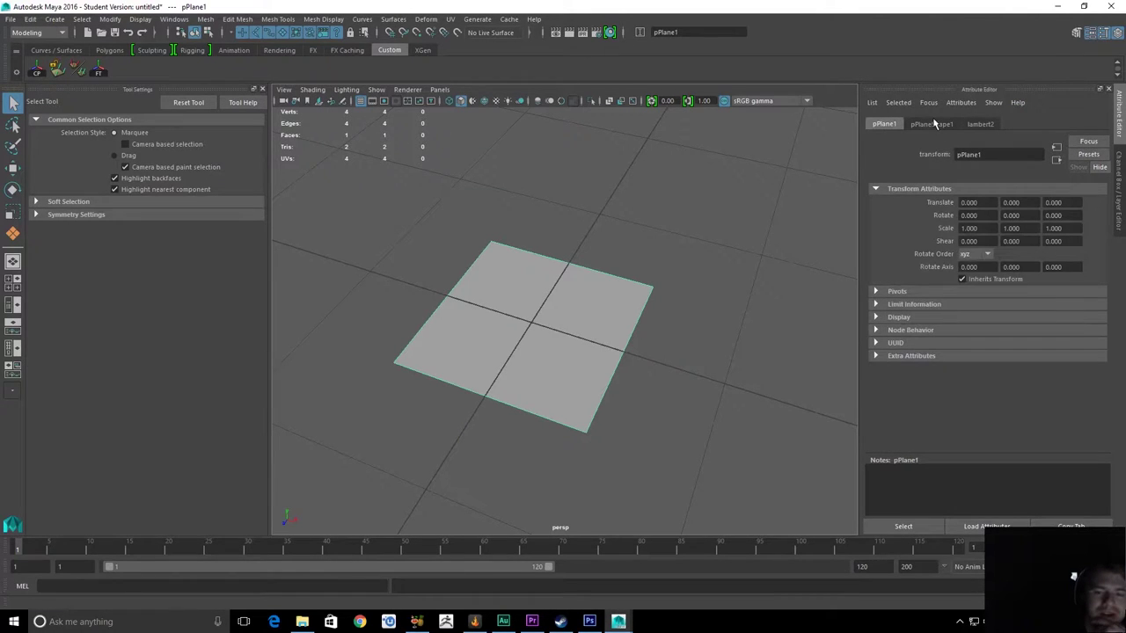
click(936, 124)
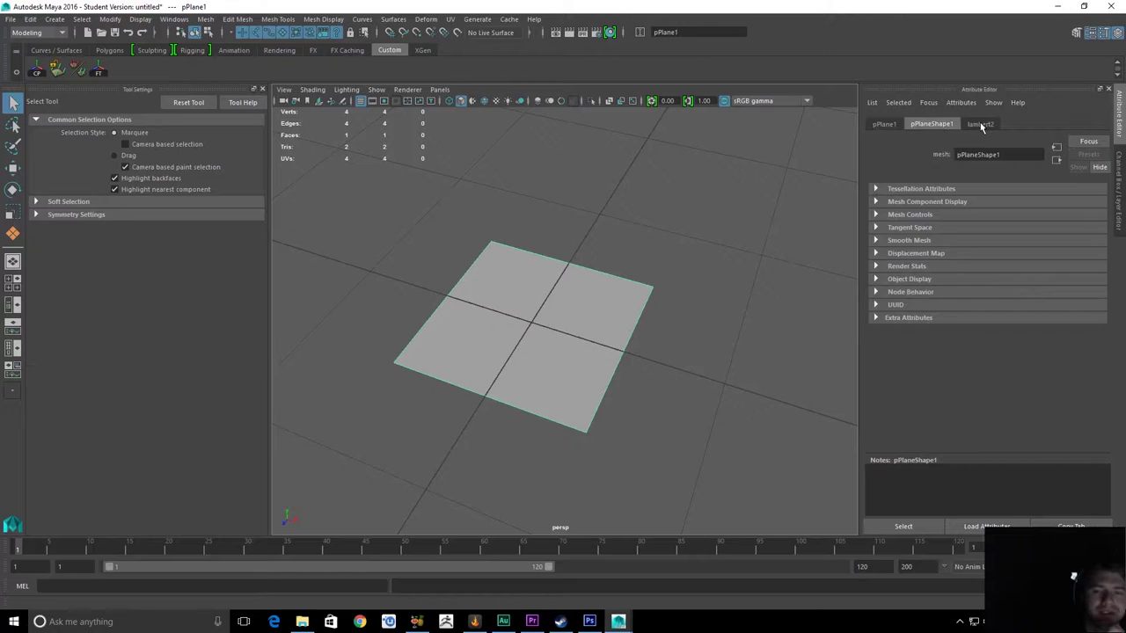
Connect a File texture to the color of the plane's Lambert material
click(982, 125)
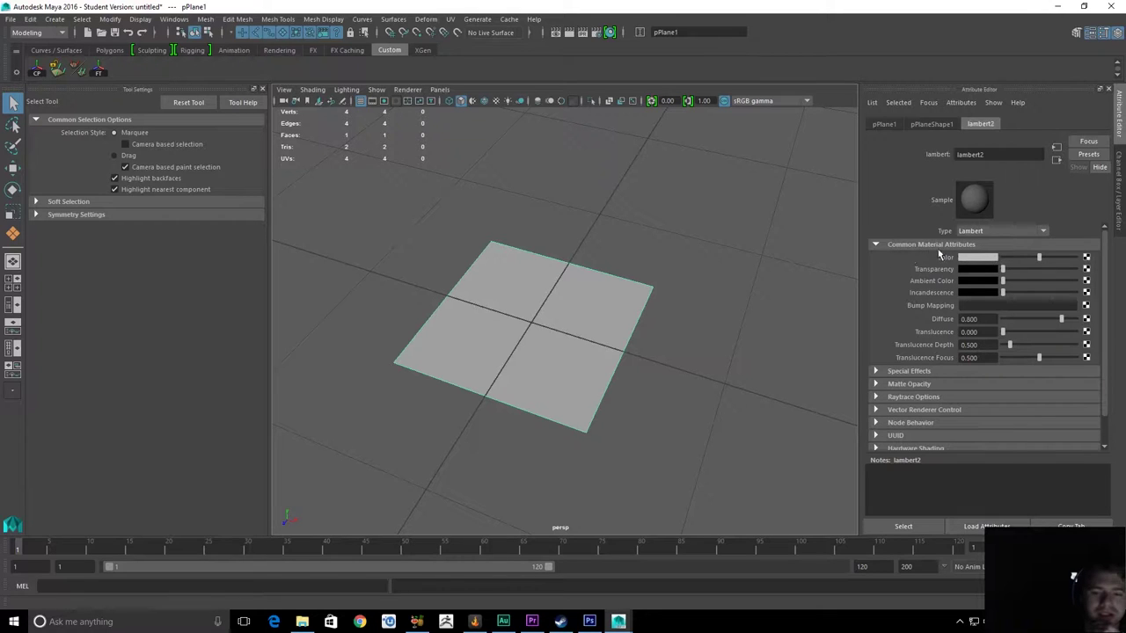
click(1087, 258)
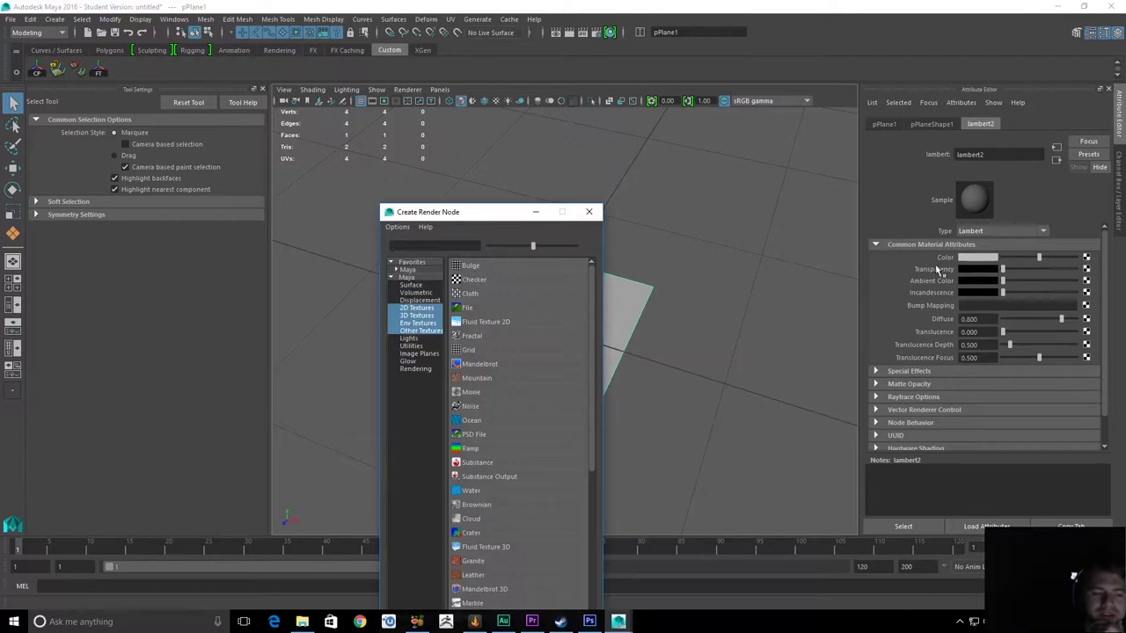
drag(482, 217, 739, 122)
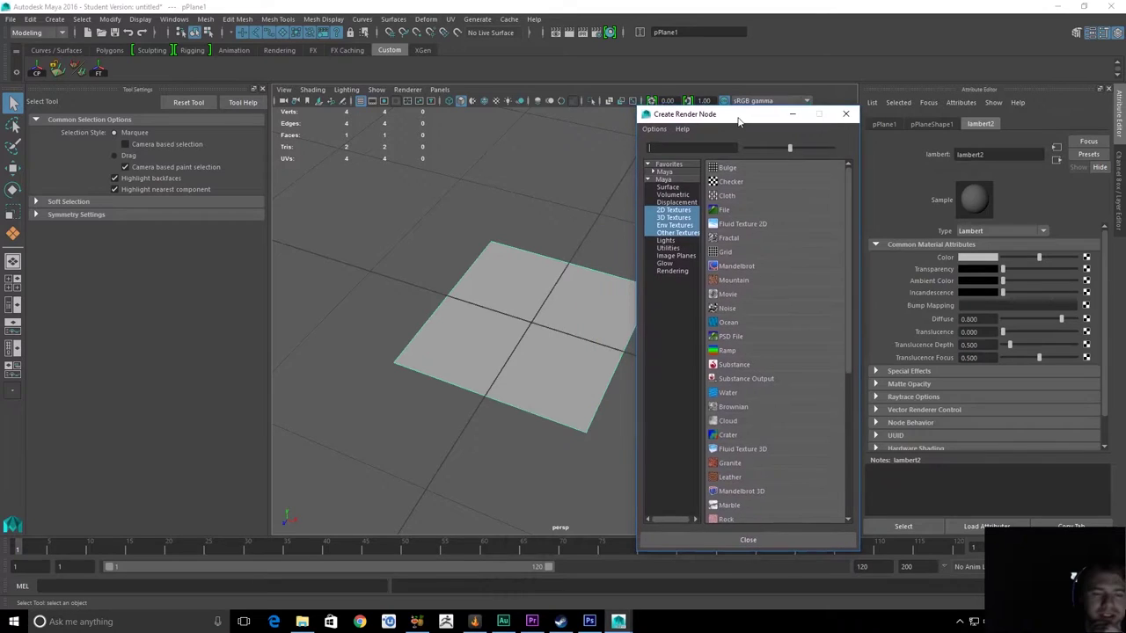
click(721, 213)
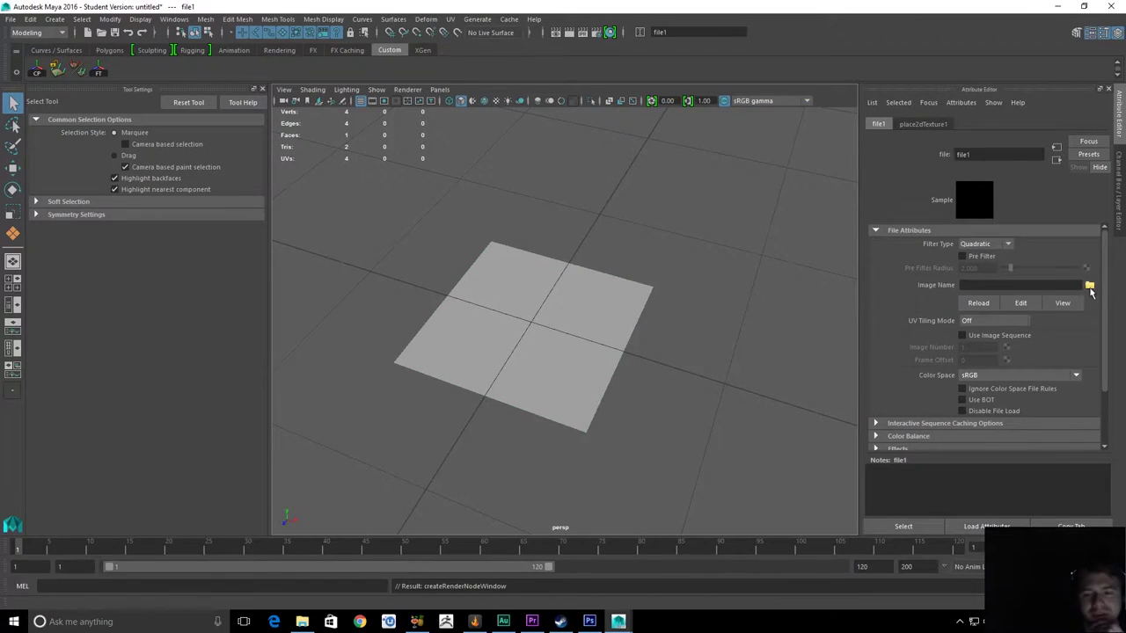
Transfer the inari torii image from the Desktop into the project's images folder while browsing for the File texture's image
click(1090, 286)
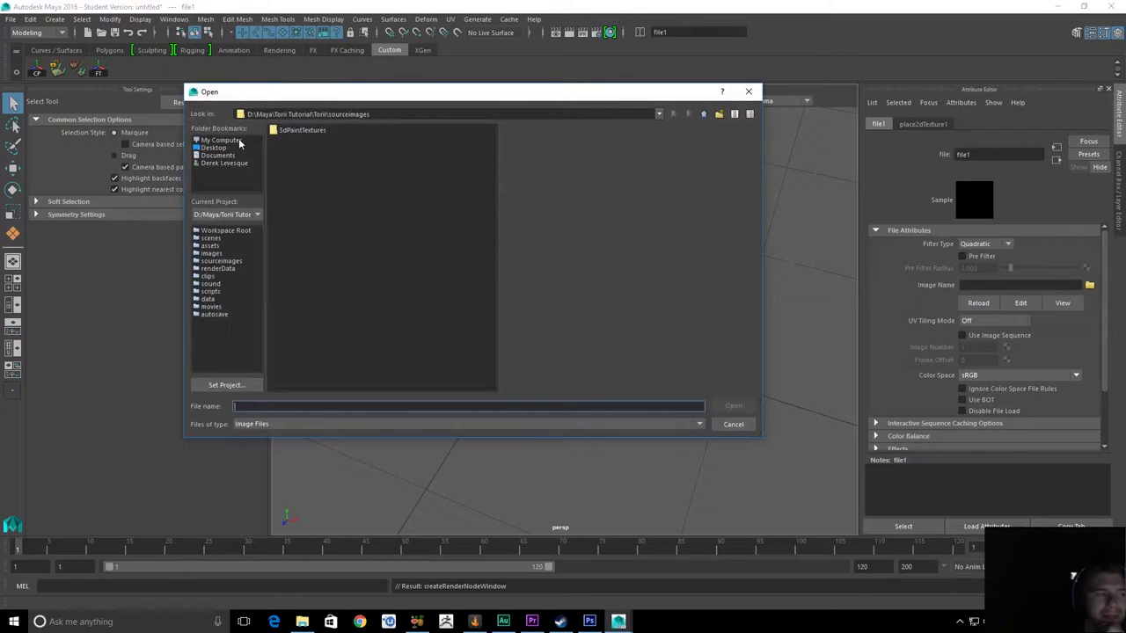
click(302, 622)
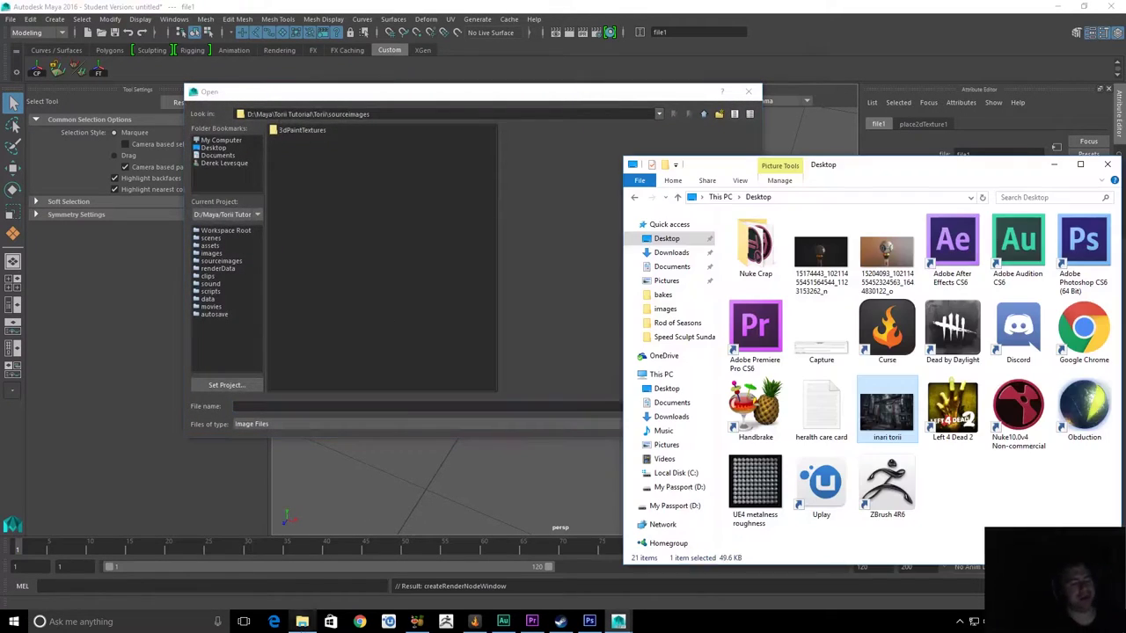
right_click(897, 410)
click(817, 336)
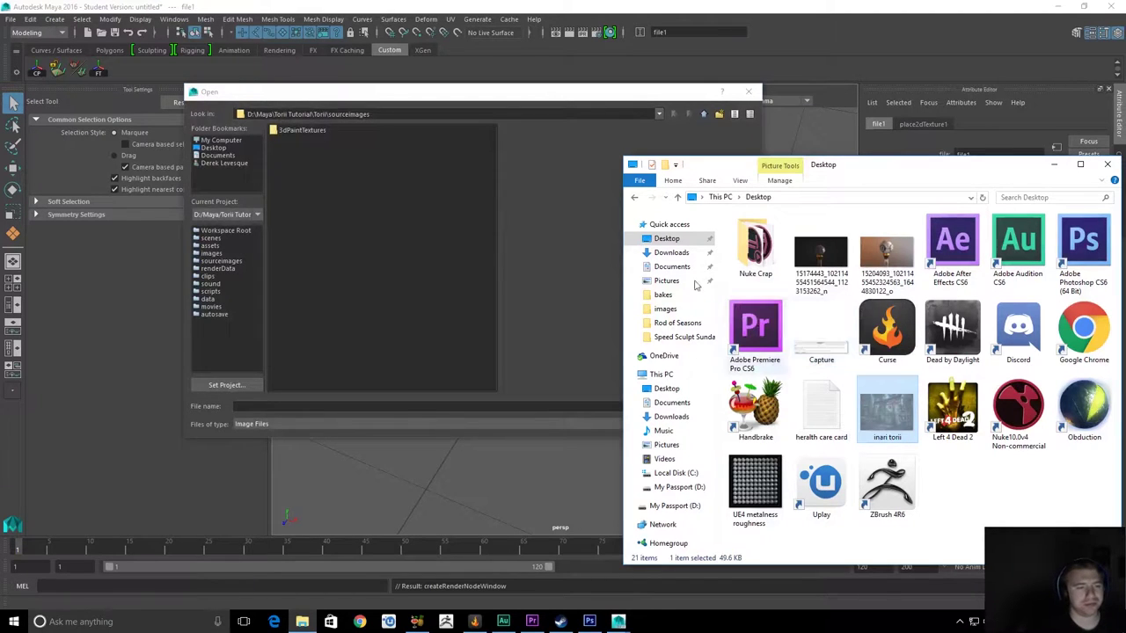
click(211, 255)
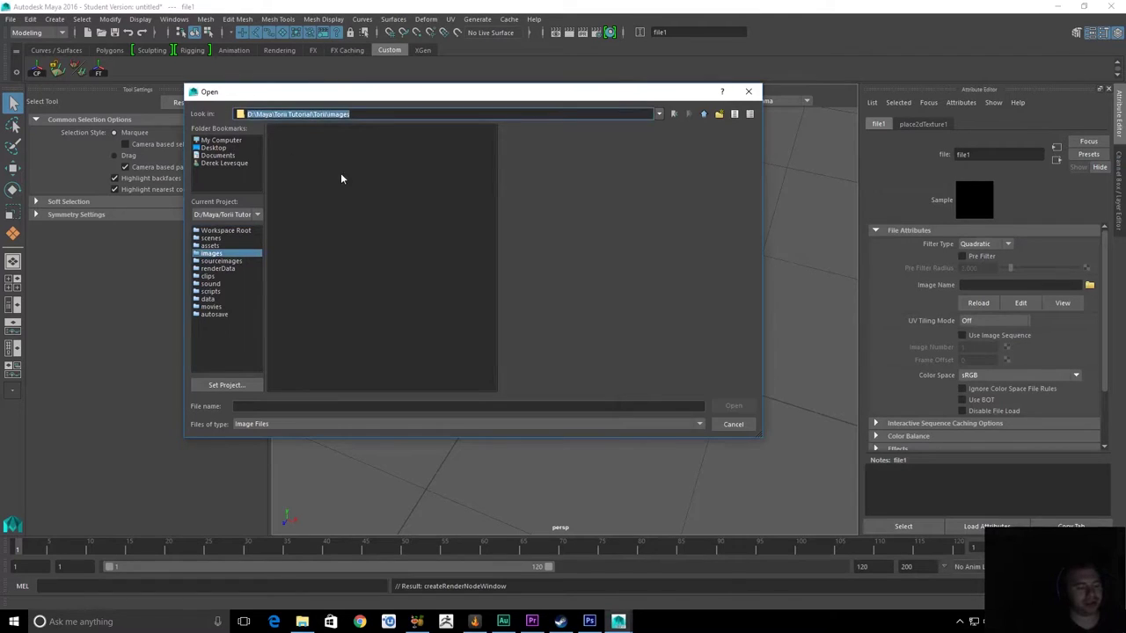
click(393, 206)
right_click(387, 215)
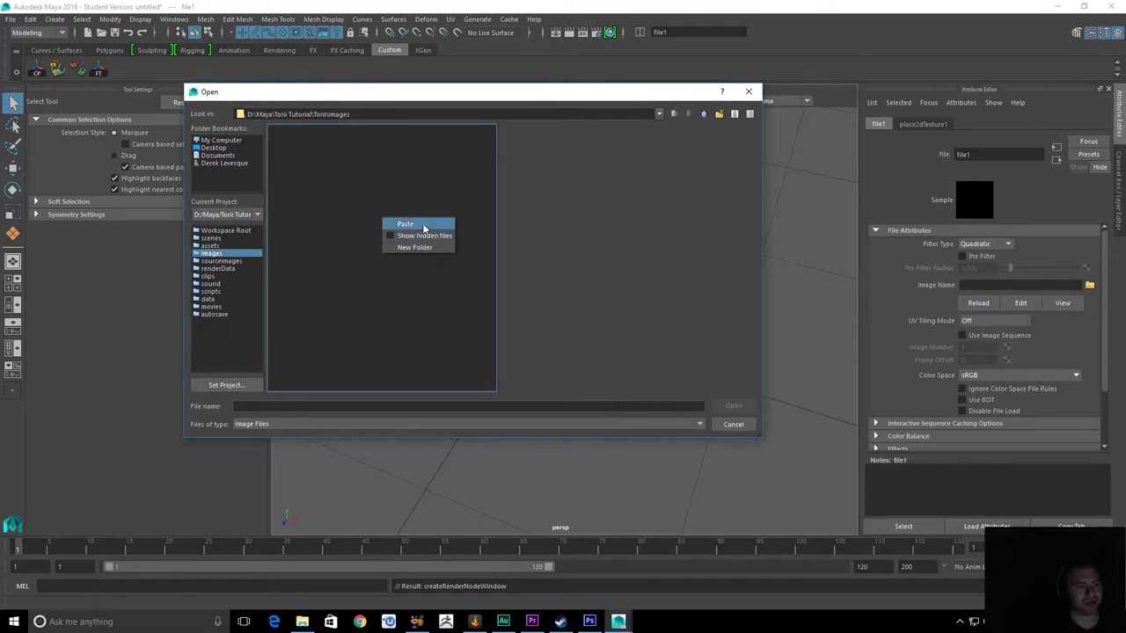
click(422, 226)
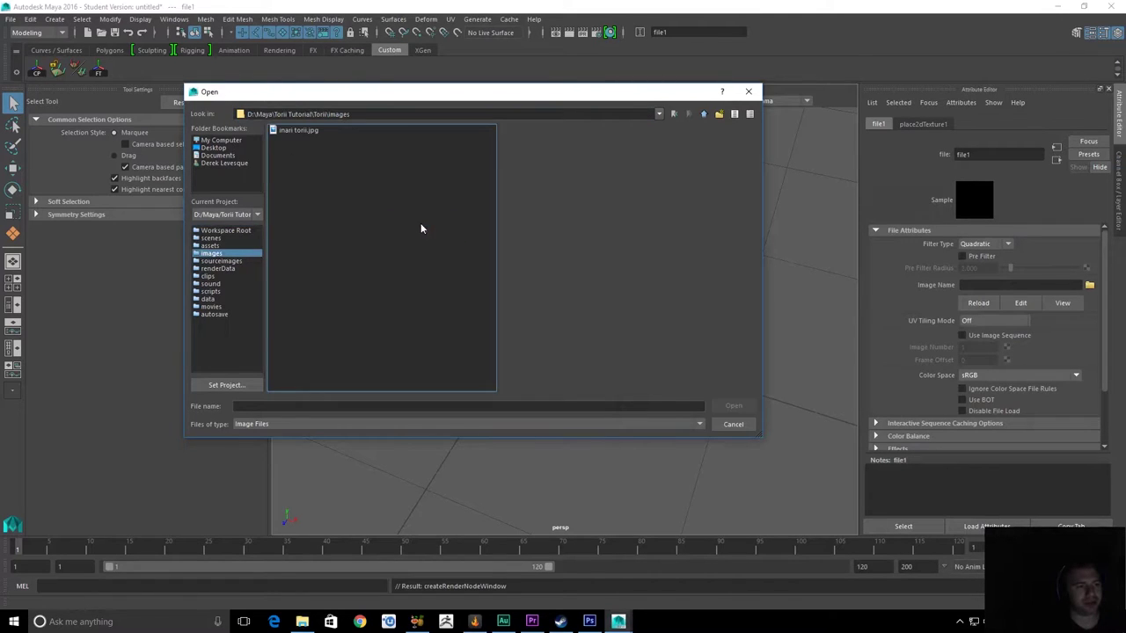
Paste inari torii.jpg from the images folder into the project's sourceimages folder and load it as the File texture's image
right_click(311, 137)
click(292, 245)
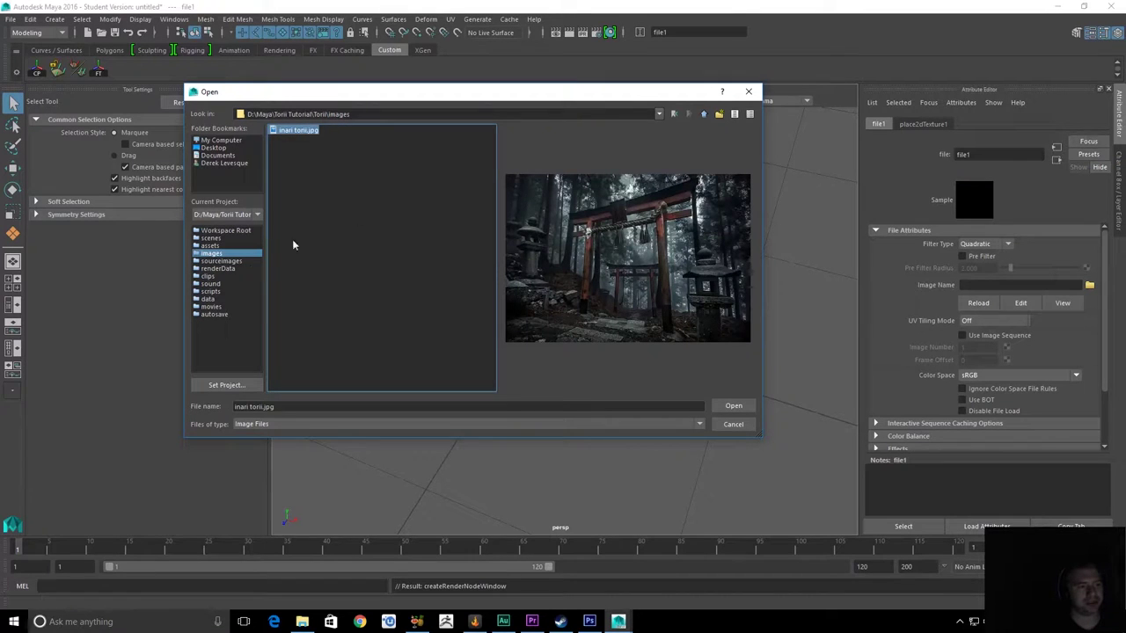
click(220, 260)
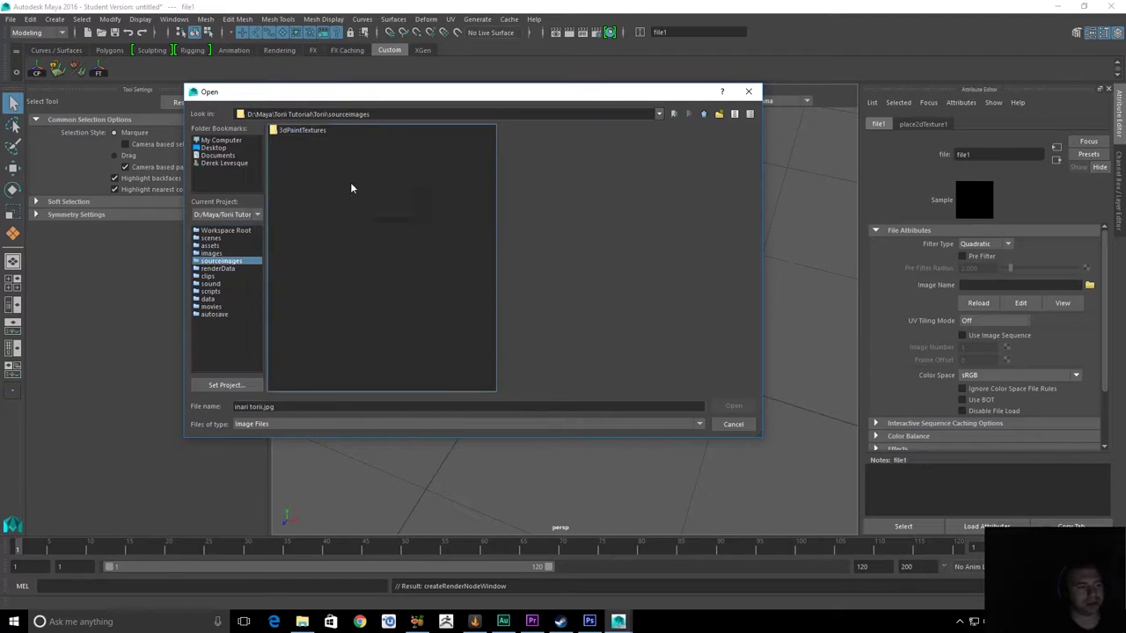
right_click(352, 187)
click(401, 201)
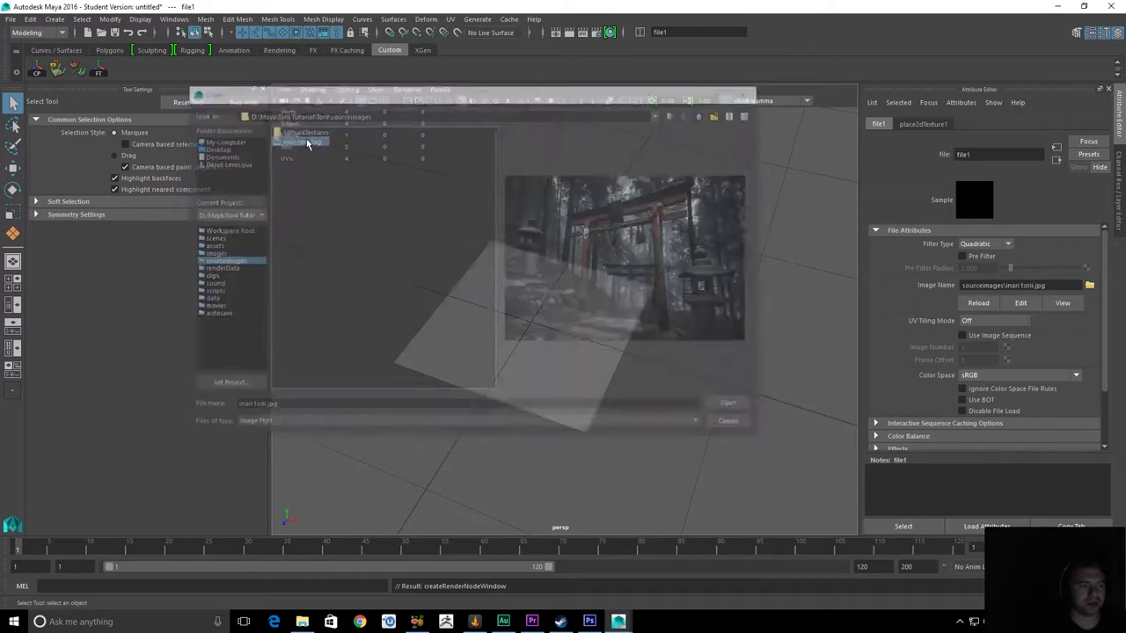
click(745, 258)
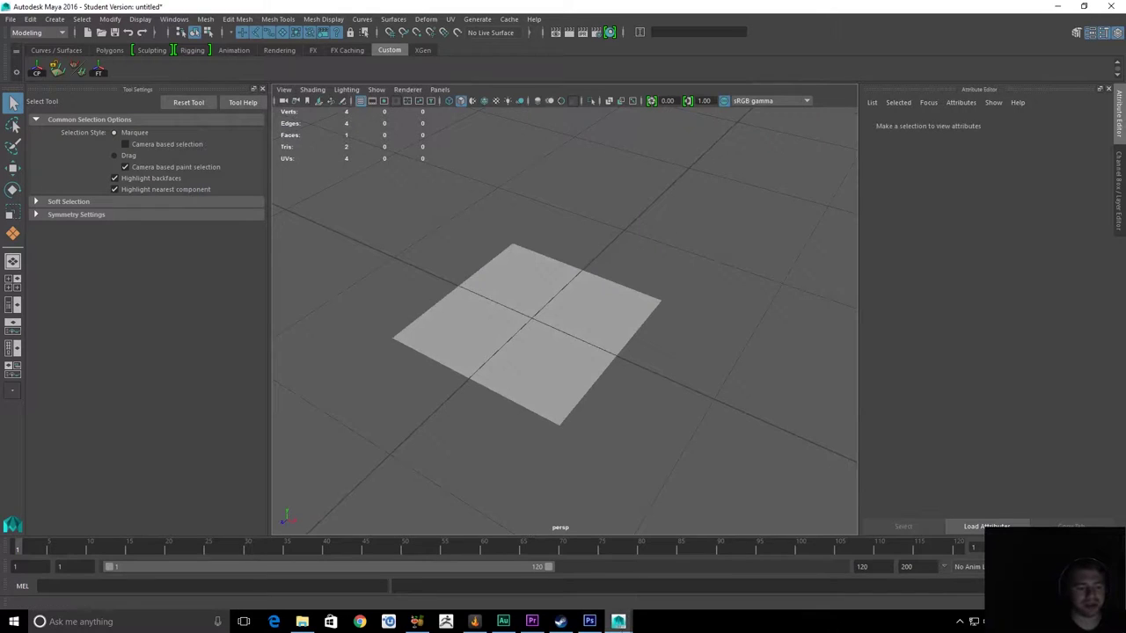
Check the Torii project's sourceimages folder in File Explorer, under Maya and Torii Tutorial on the My Passport (D:) drive, for the reference image
click(293, 622)
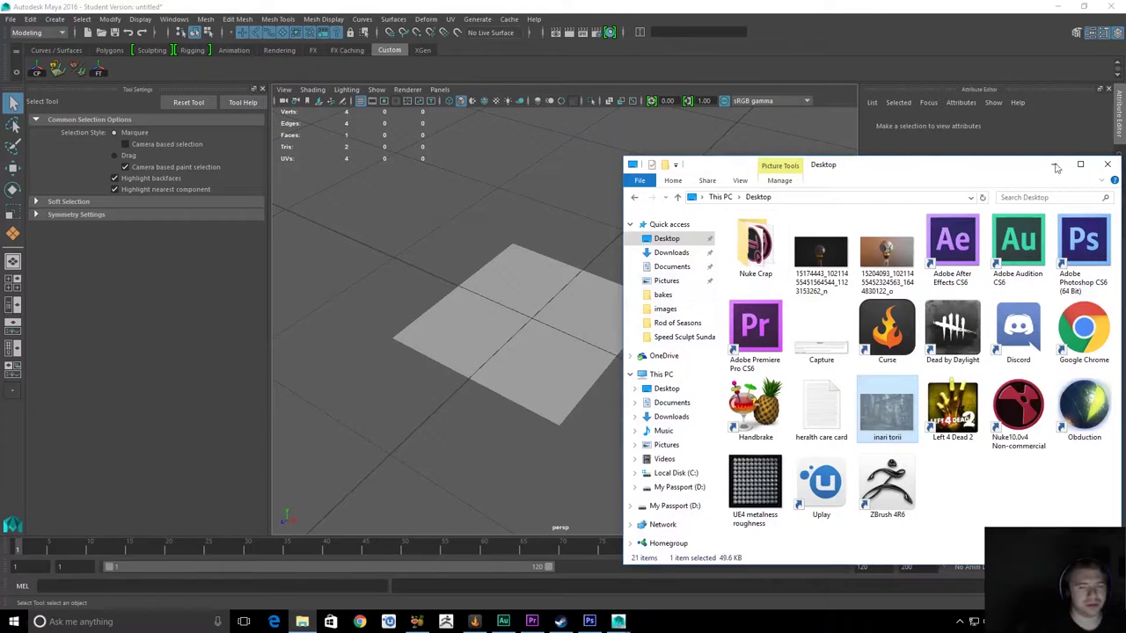
click(1108, 164)
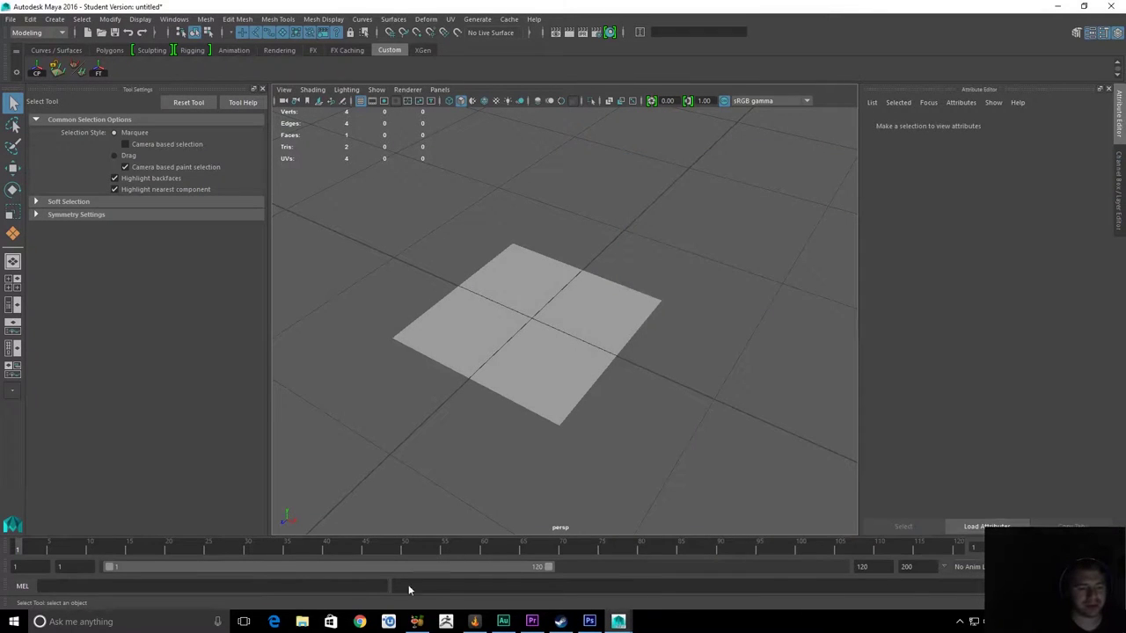
click(302, 622)
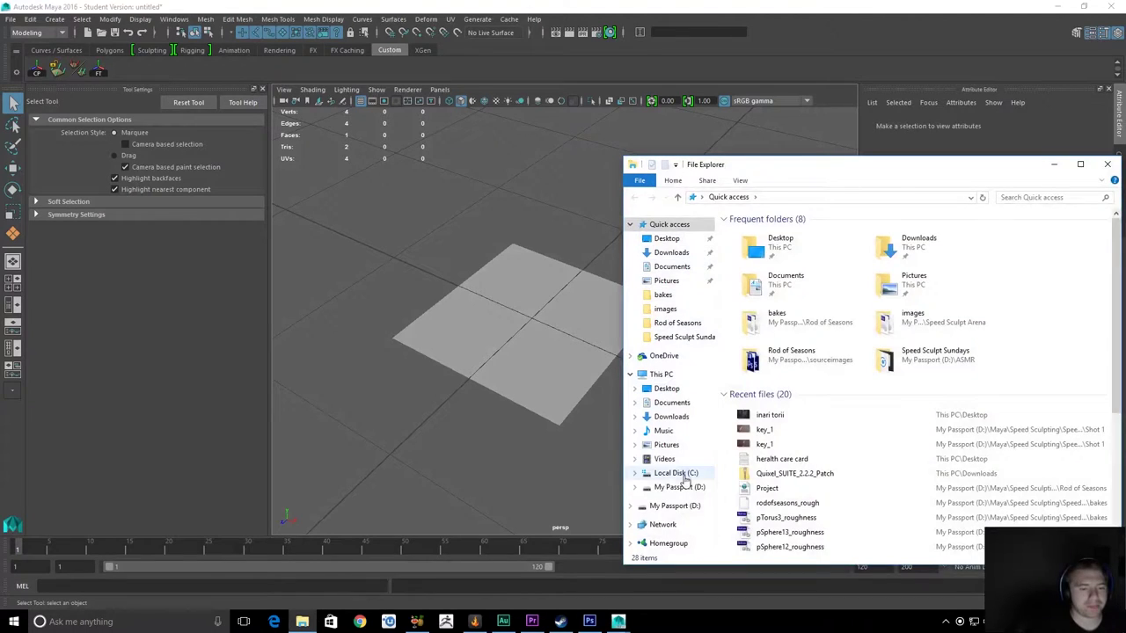
click(675, 473)
click(679, 486)
double_click(758, 431)
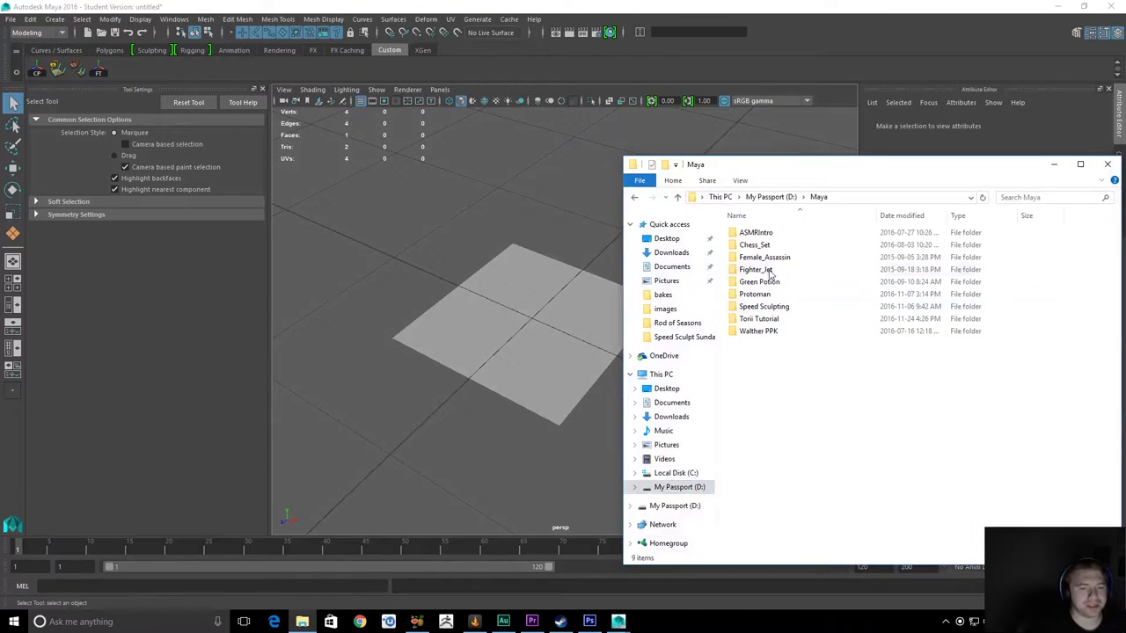
double_click(752, 321)
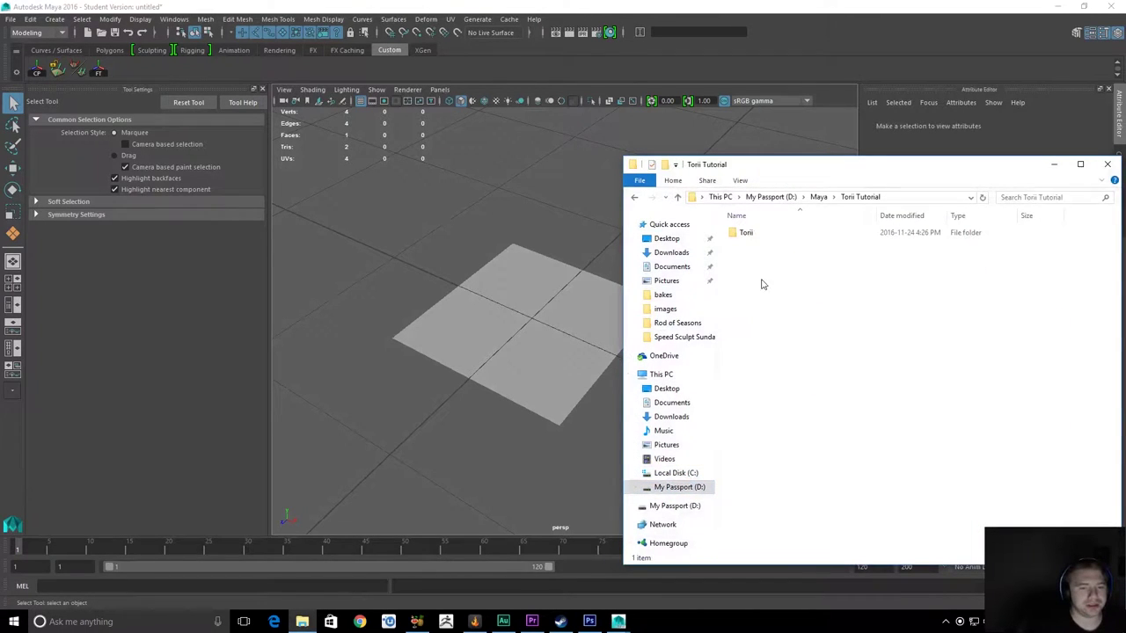
double_click(757, 233)
click(767, 370)
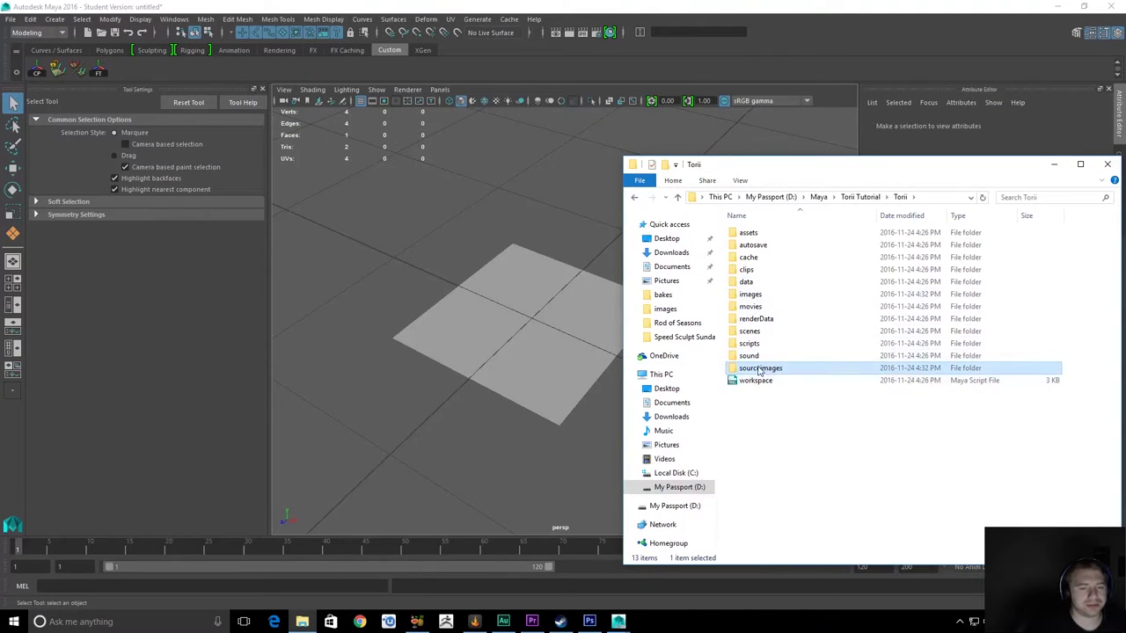
double_click(760, 369)
click(778, 258)
click(759, 285)
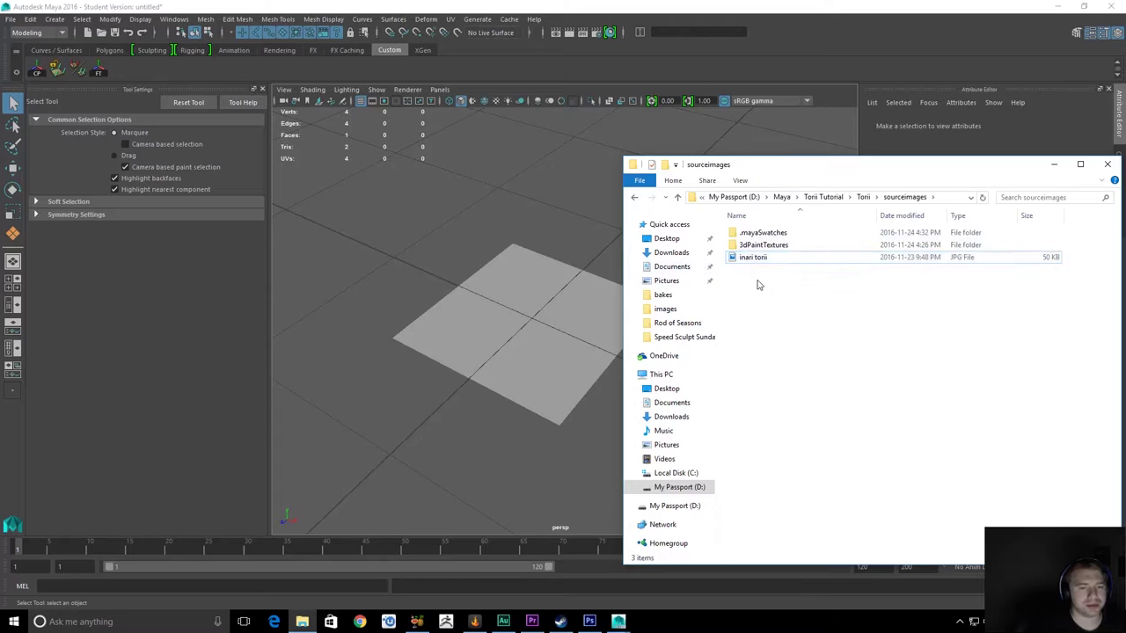
click(1107, 163)
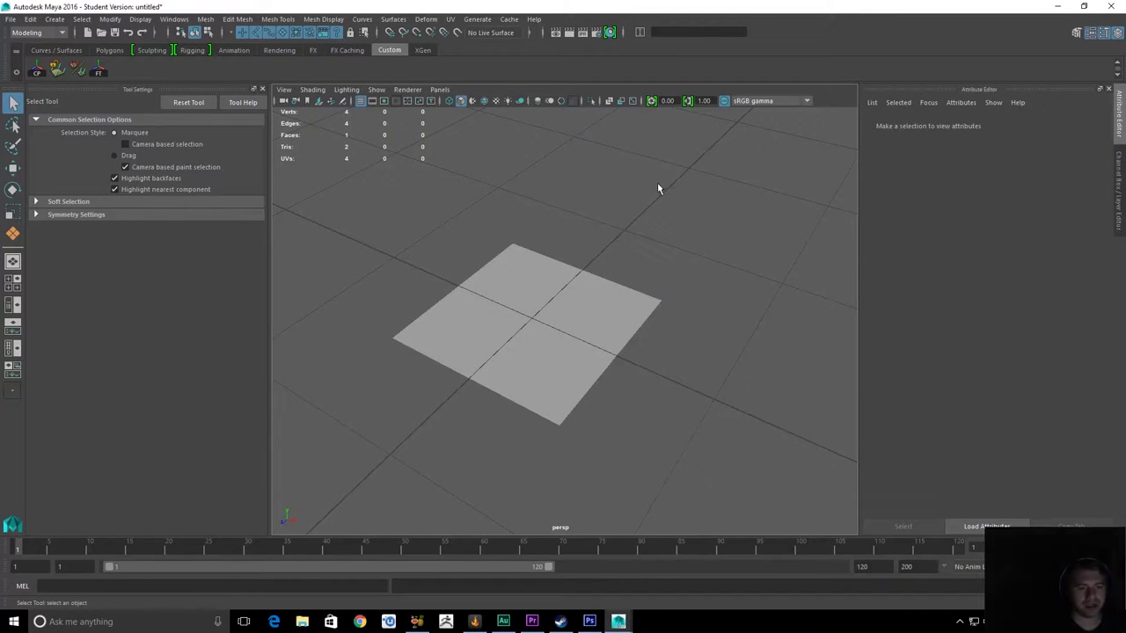
Select the plane, turn on textured display in the perspective viewport and frame the plane
click(543, 325)
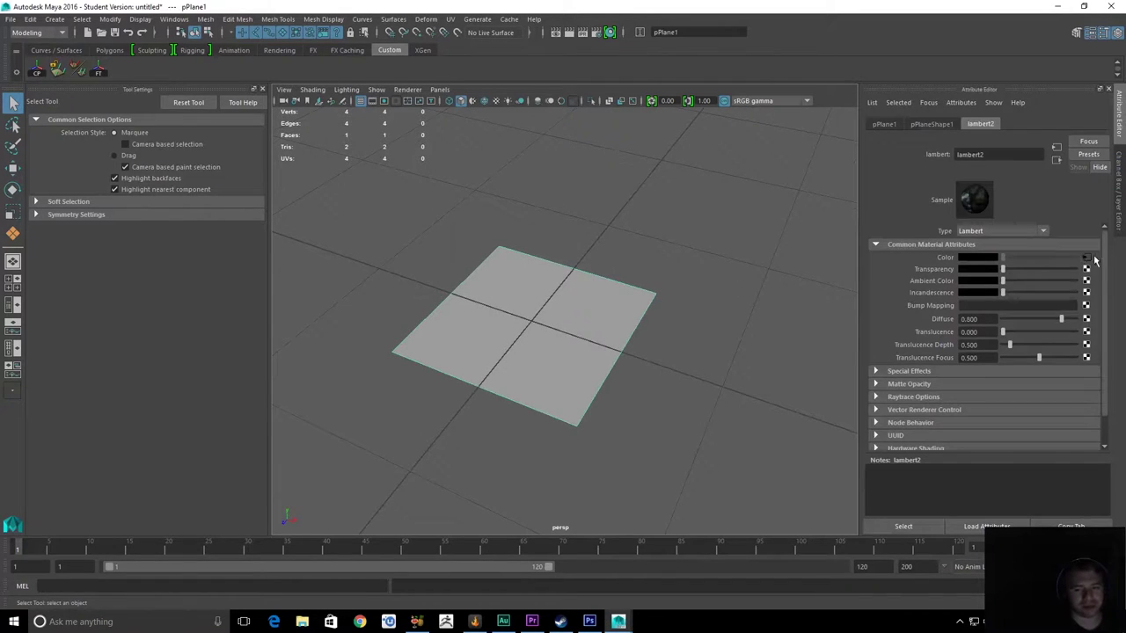
click(658, 308)
drag(658, 308, 513, 410)
alt+drag(713, 324, 719, 337)
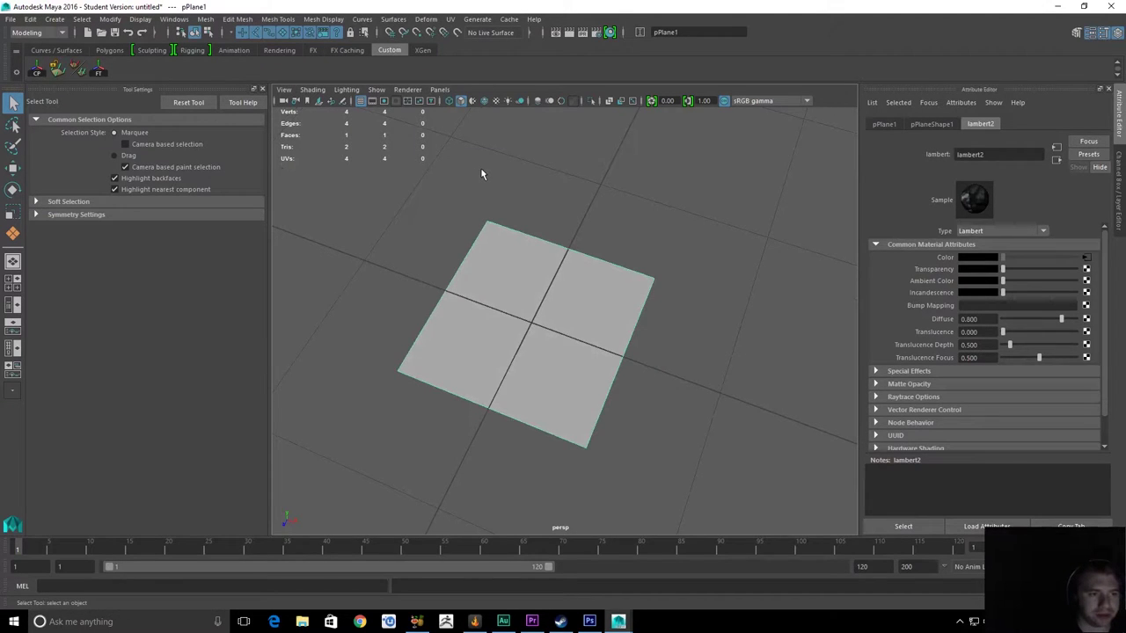
key(6)
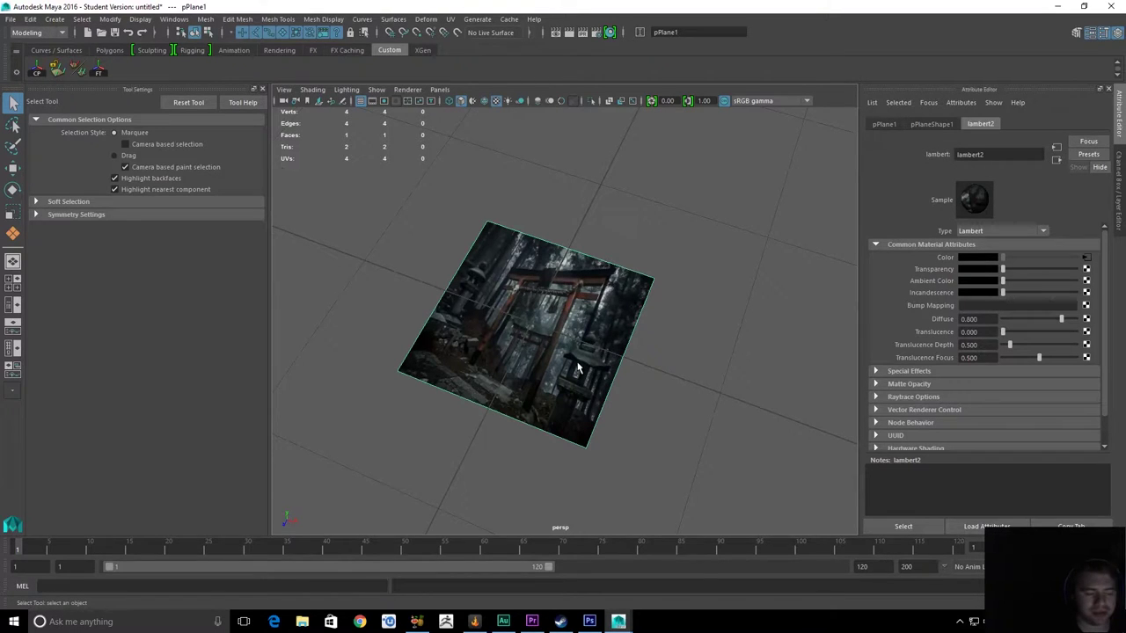
alt+drag(582, 352, 613, 341)
key(f)
alt+drag(624, 287, 609, 305)
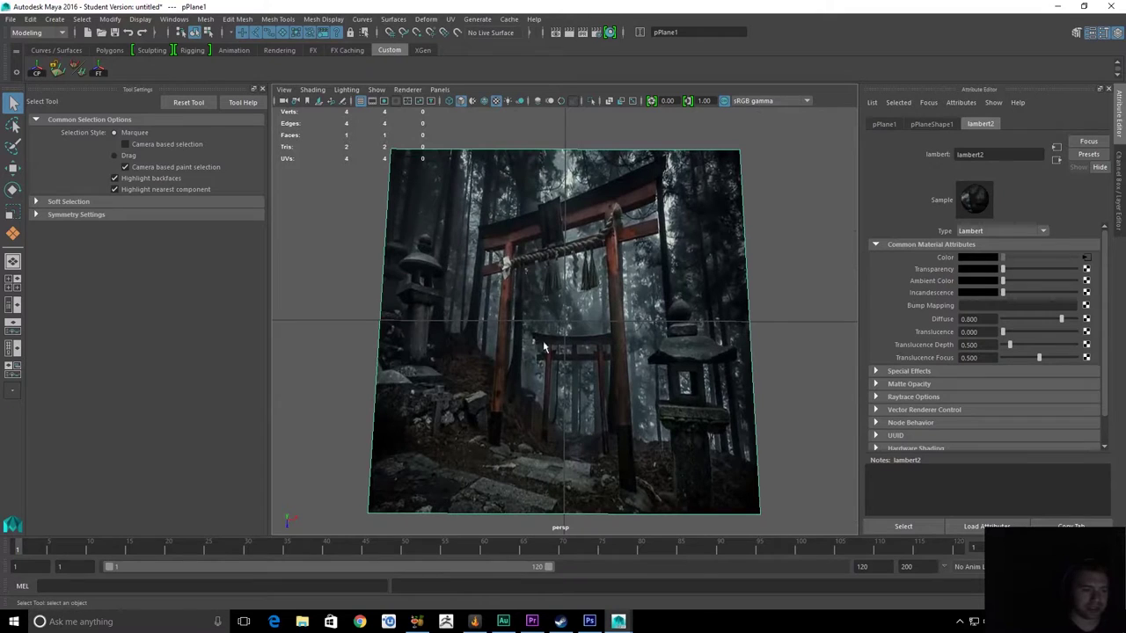
Switch to Photoshop and check the pixel width and height of inari torii.jpg in the Image Size dialog
key(alt+Tab)
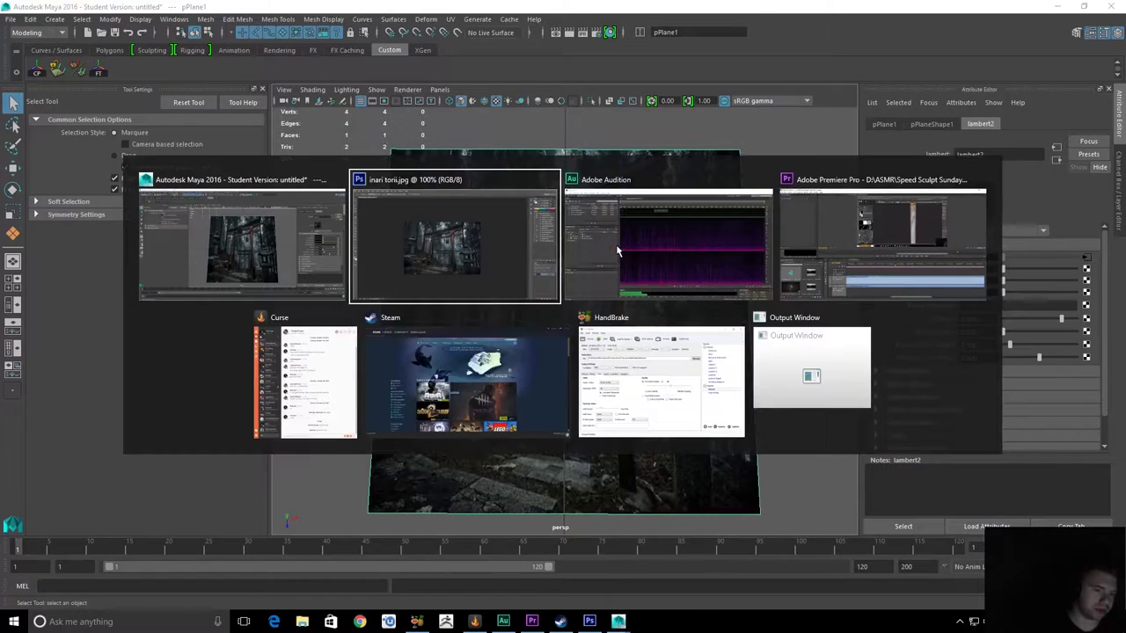
key(alt+Tab)
key(alt+Tab)
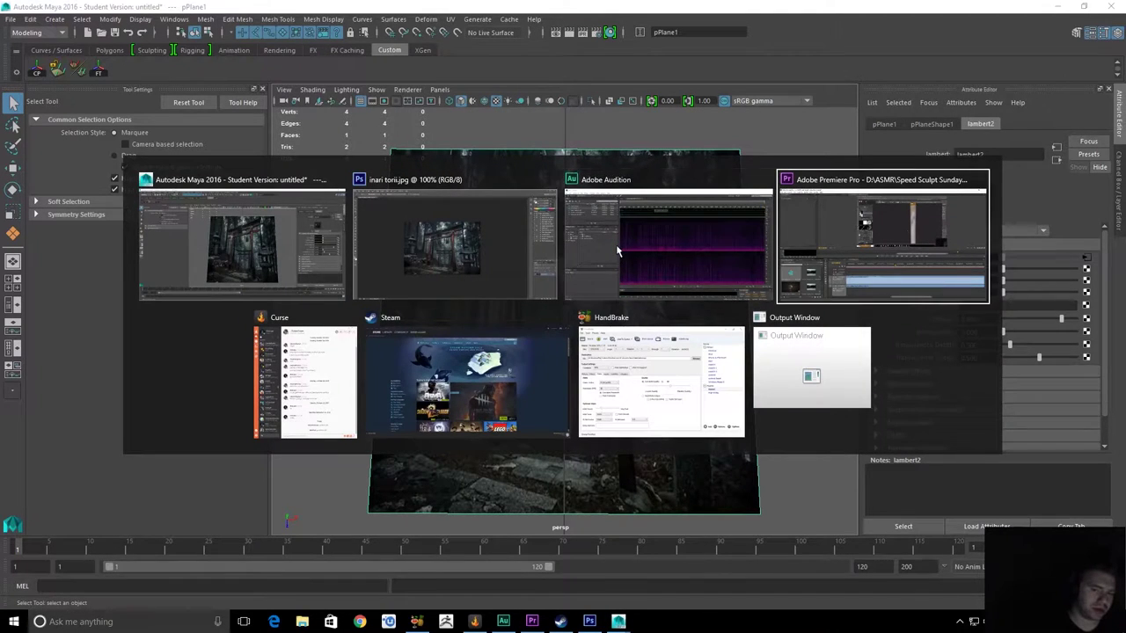
key(alt+shift+Tab)
key(alt+Tab)
key(alt+shift+Tab)
key(alt+shift+Tab)
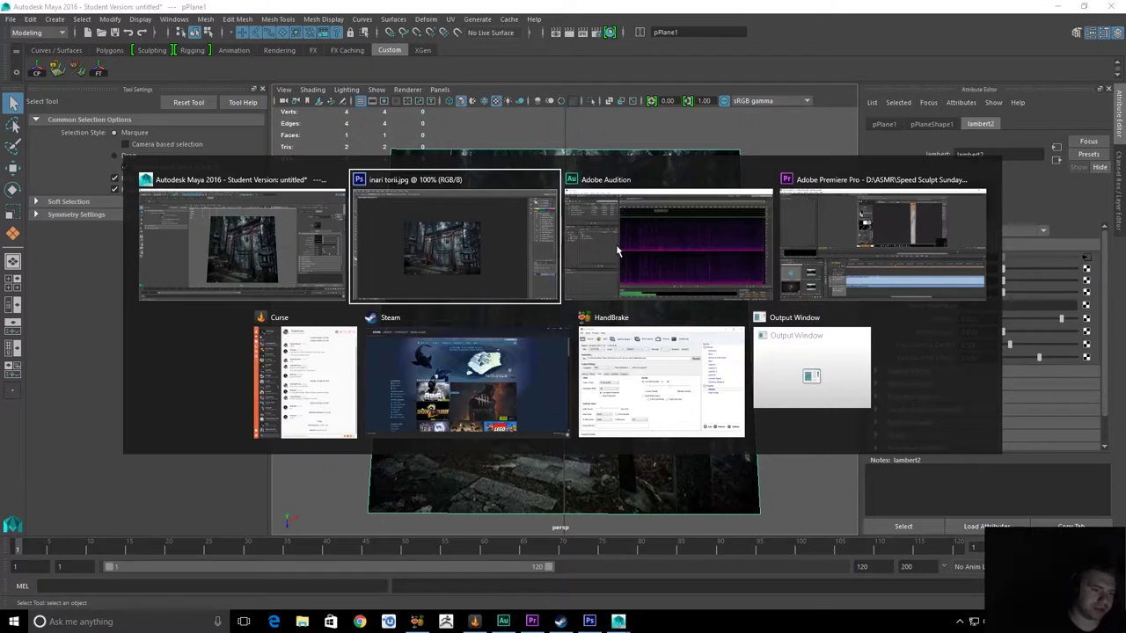
key(ctrl+alt+i)
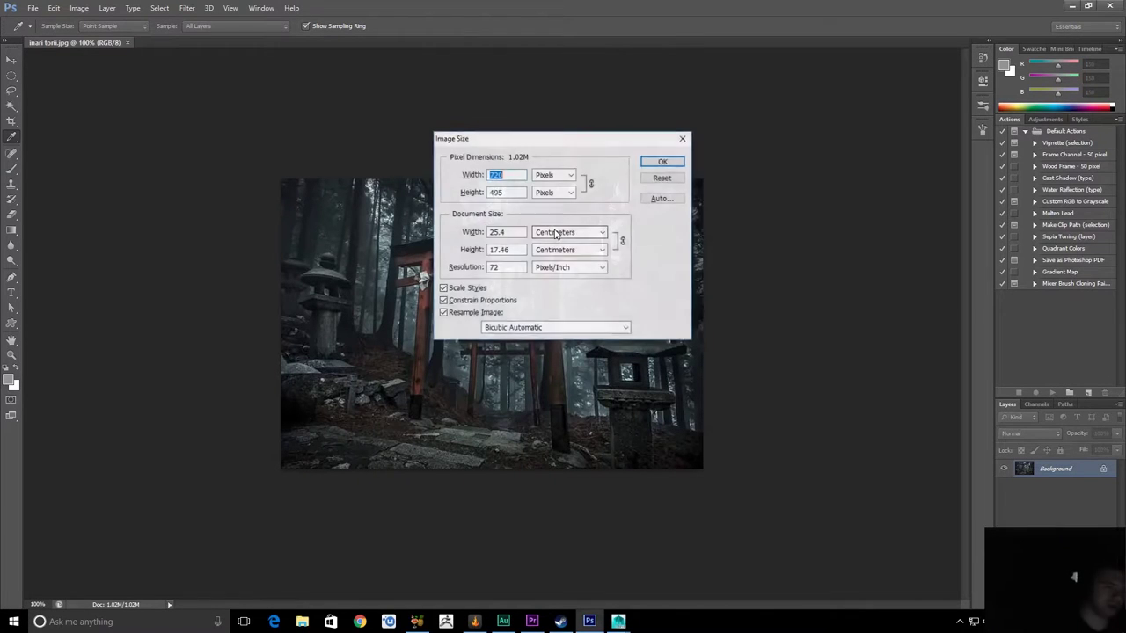
drag(532, 142, 518, 134)
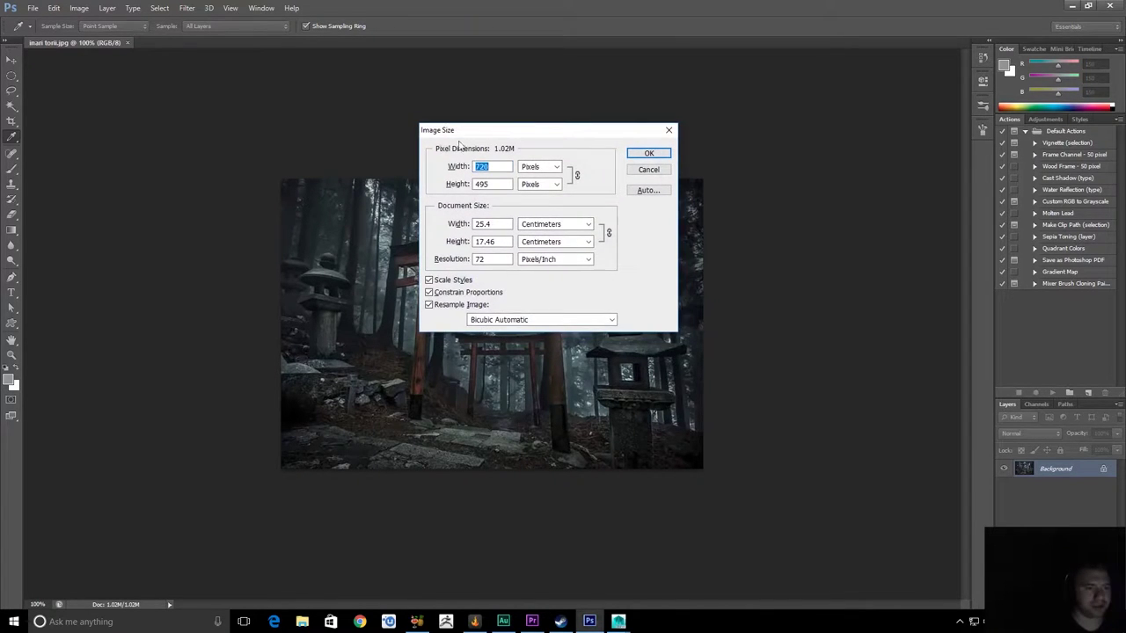
click(490, 183)
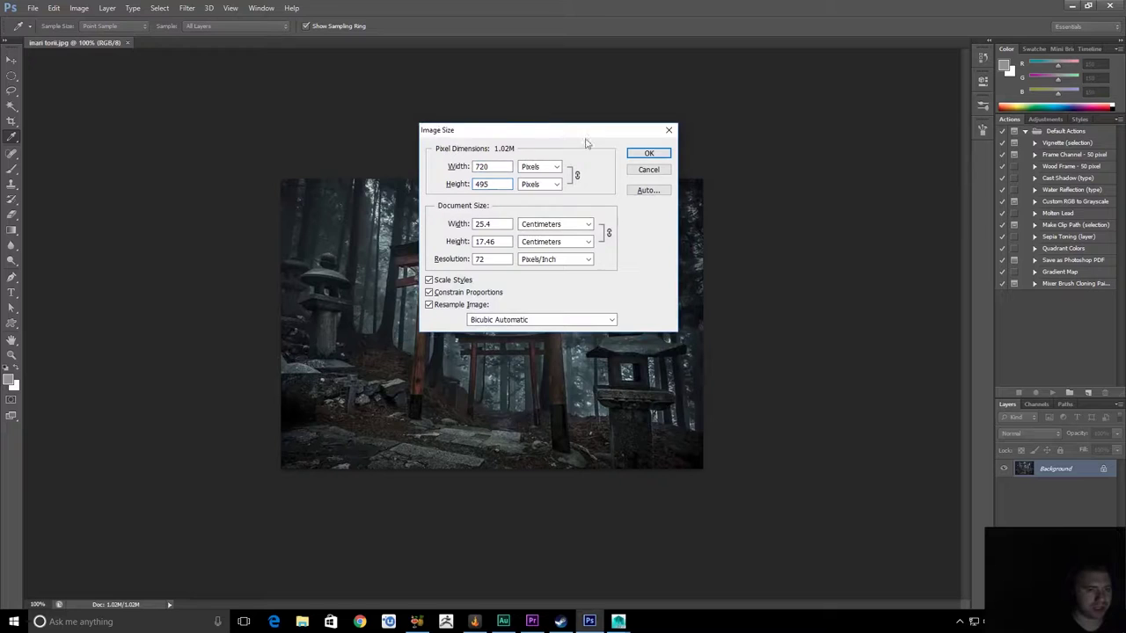
click(660, 170)
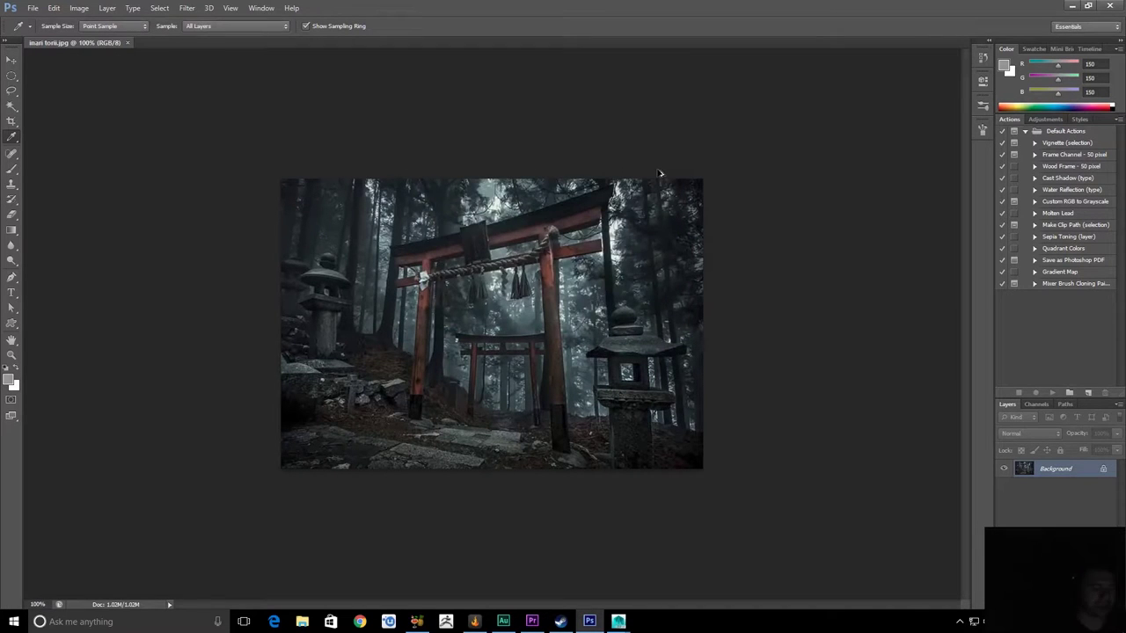
key(ctrl+alt+i)
click(497, 169)
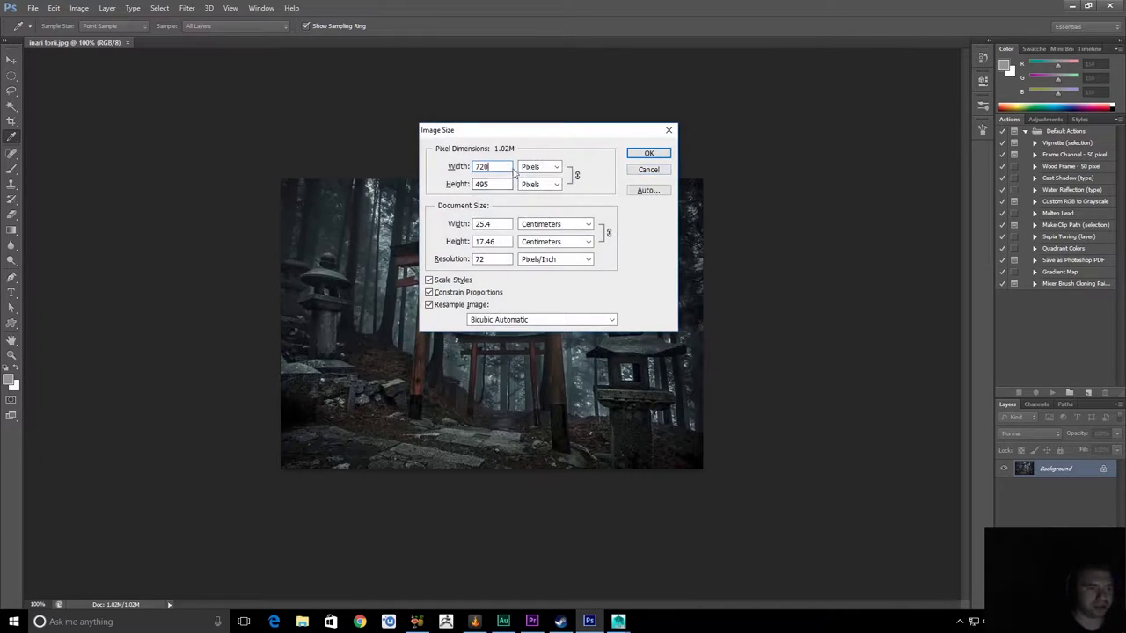
click(503, 183)
Switch back to Maya and set the plane's Scale X to 720 and Scale Y to 495
key(alt+Tab)
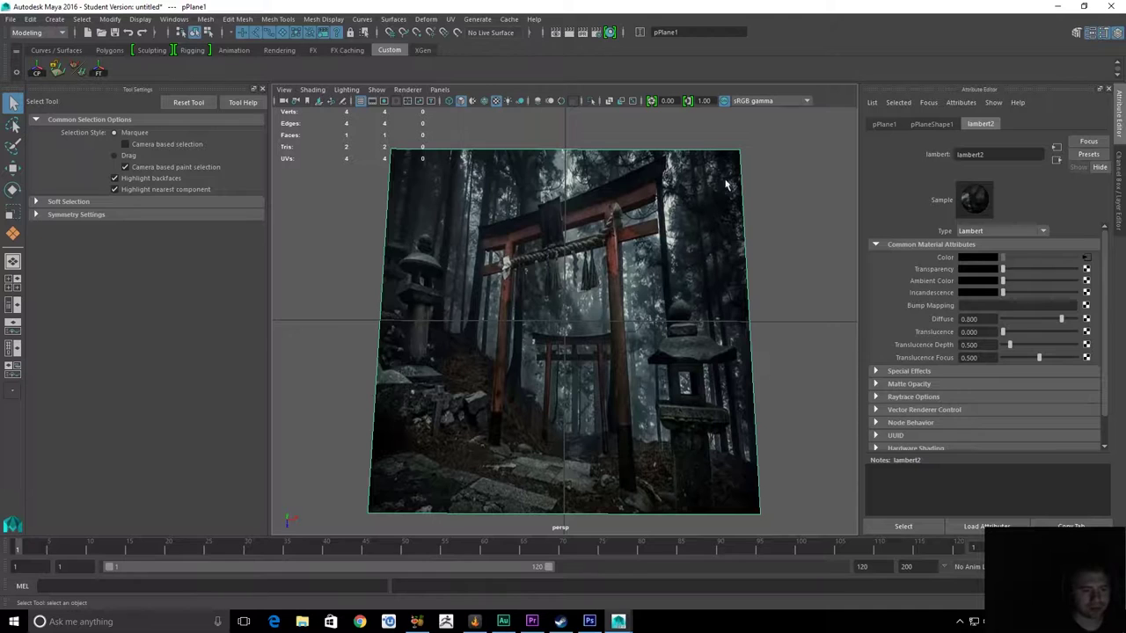
click(797, 320)
alt+drag(682, 348, 674, 308)
click(673, 309)
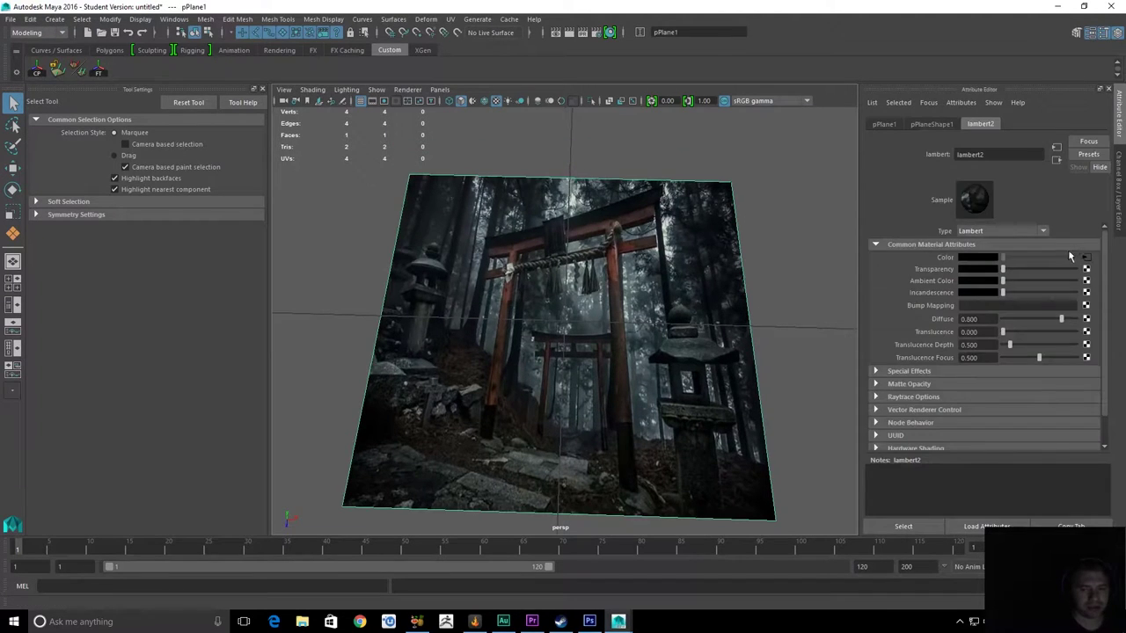
click(1121, 179)
click(1097, 190)
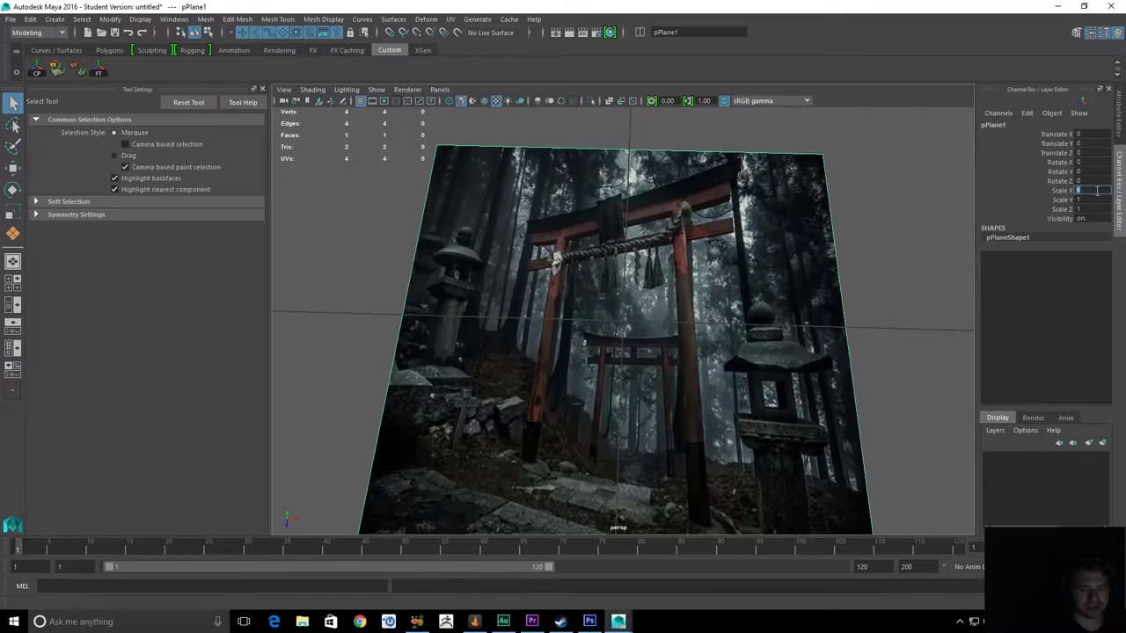
text(720)
key(Tab)
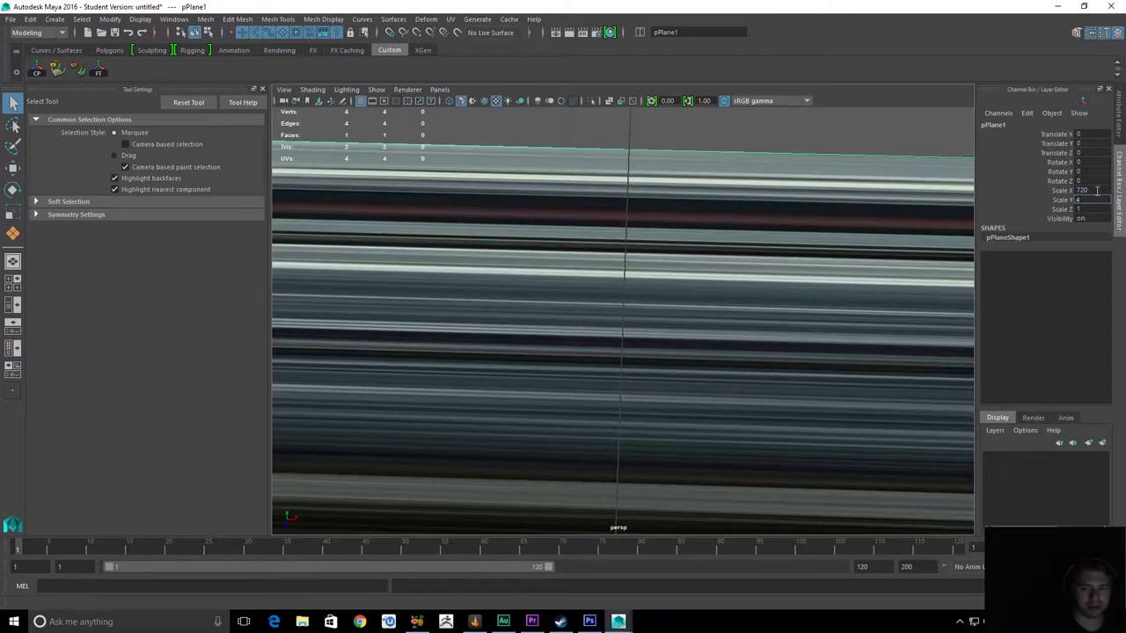
key(Tab)
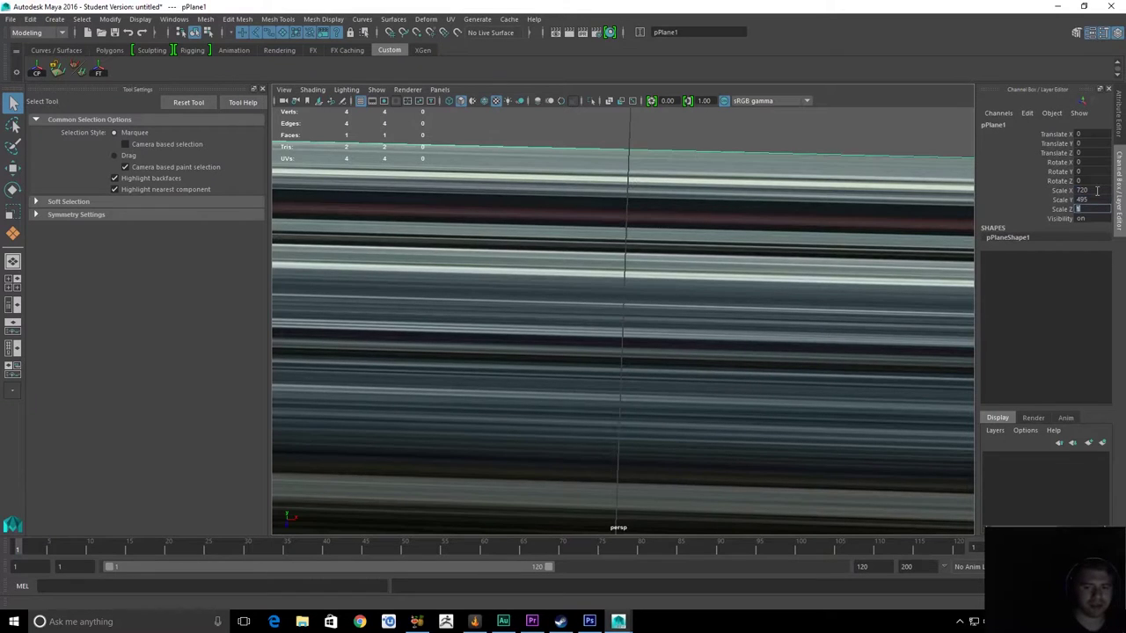
Set the plane's Scale Y to 0 and Scale Z to 495, cancel Photoshop's Image Size dialog and return to Maya
key(shift+Tab)
key(Return)
key(alt+Tab)
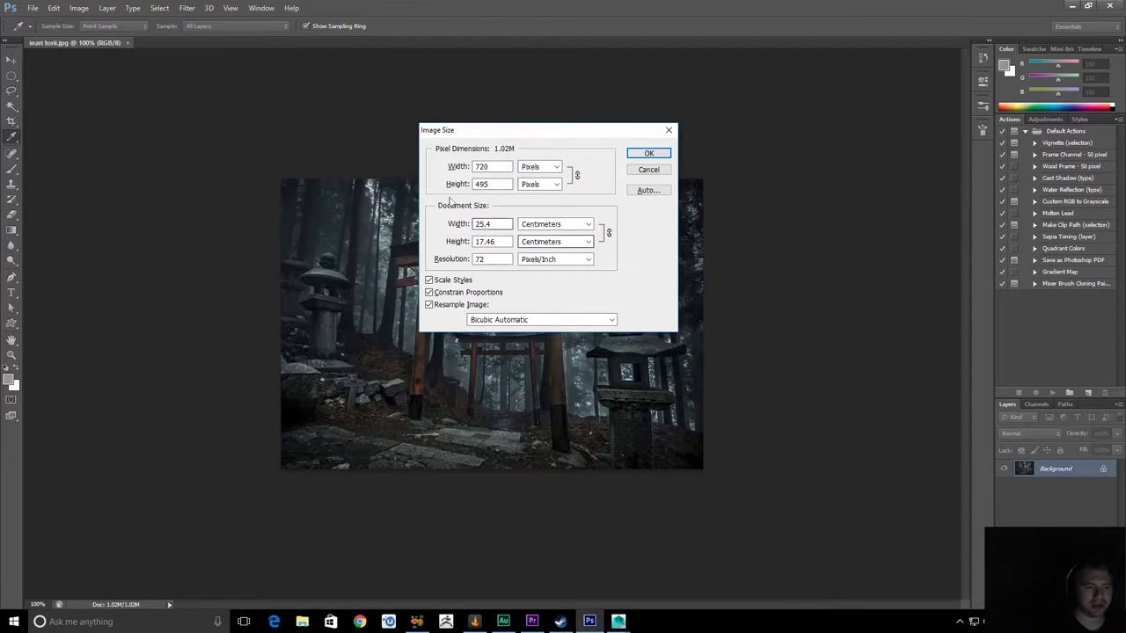
click(658, 171)
key(alt+Tab)
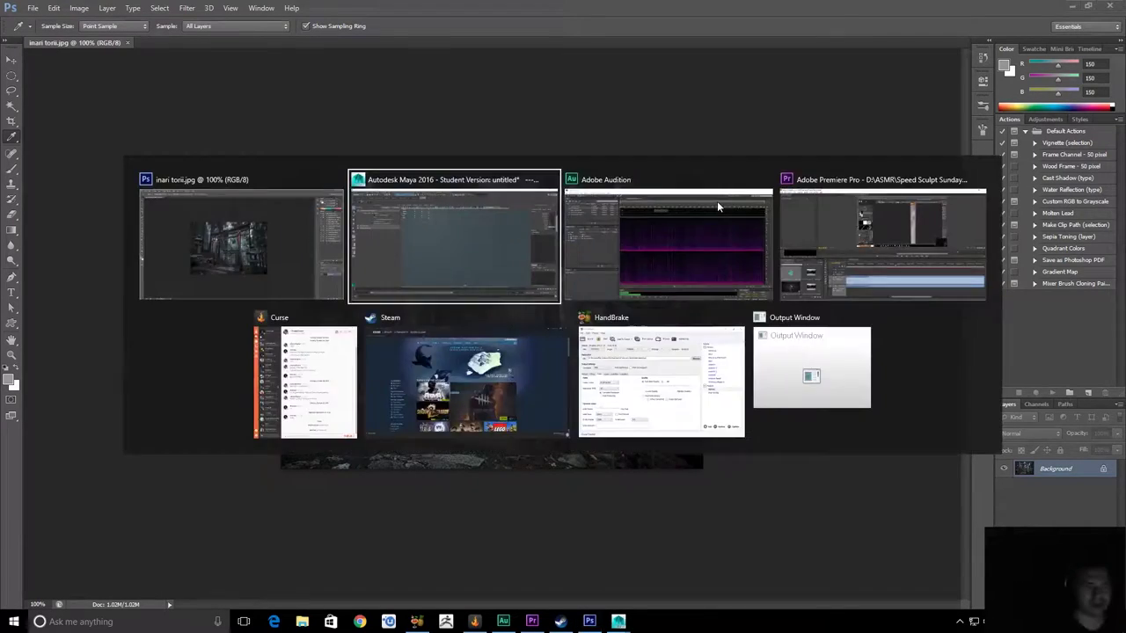
Examine the textured plane in the perspective view from several angles and distances to check the image's proportions
scroll(686, 221, down, 20)
alt+drag(850, 257, 765, 316)
scroll(889, 275, down, 1)
click(907, 287)
click(617, 339)
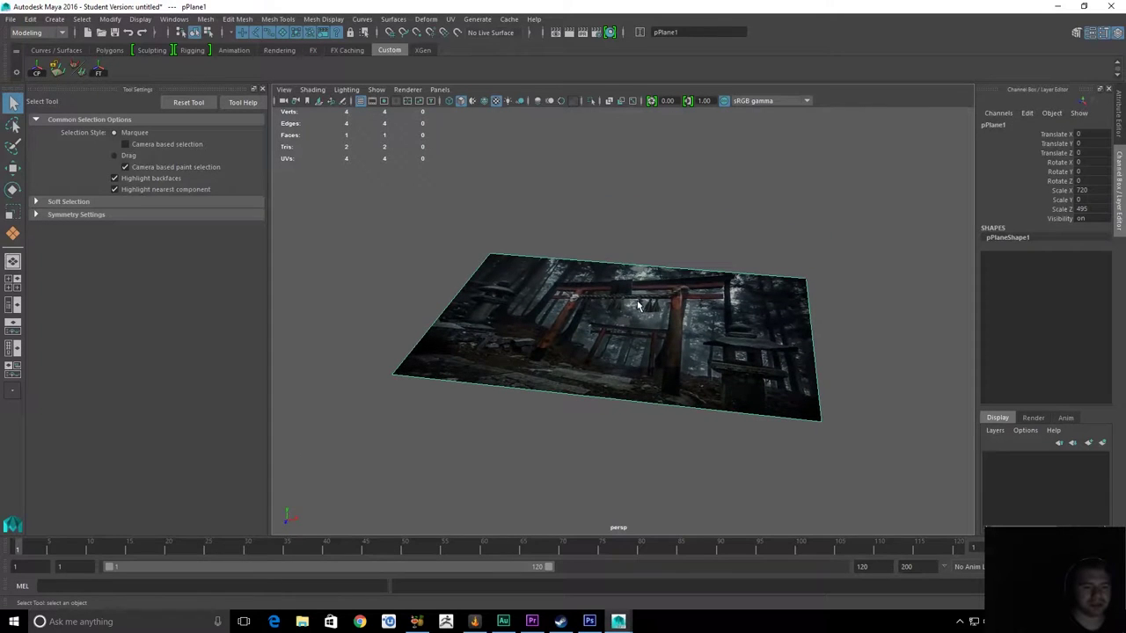
mouse_move(639, 305)
alt+mouse_down()
mouse_move(535, 259)
mouse_move(599, 296)
mouse_move(651, 296)
alt+mouse_up()
key(e)
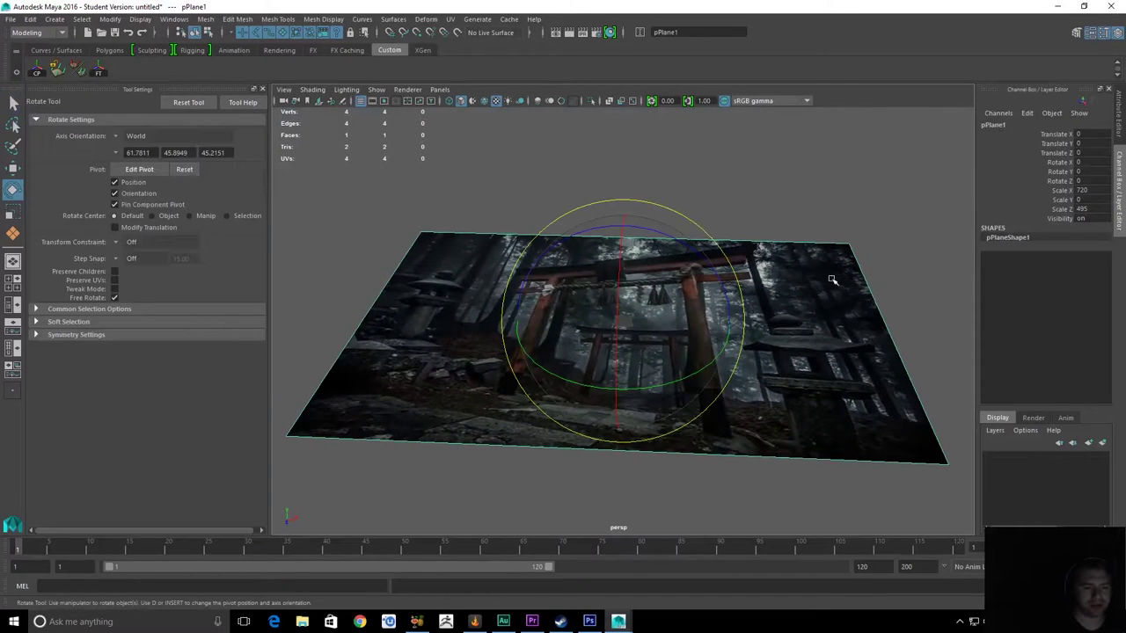
key(r)
alt+drag(832, 280, 693, 291)
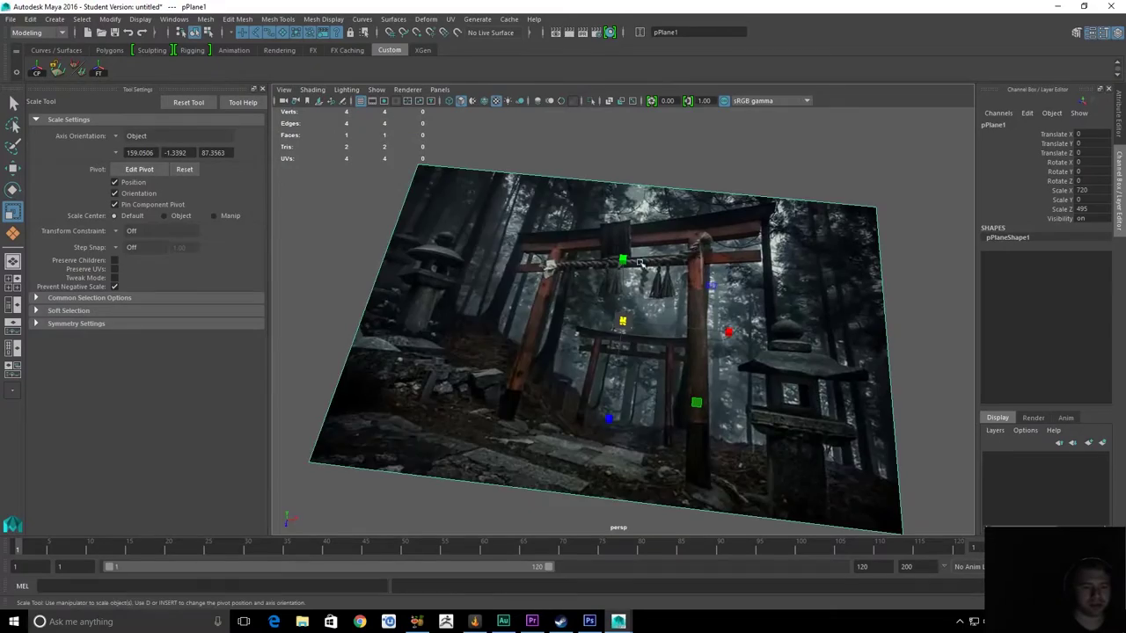
alt+drag(640, 262, 810, 503)
key(q)
scroll(671, 347, up, 3)
scroll(663, 343, down, 6)
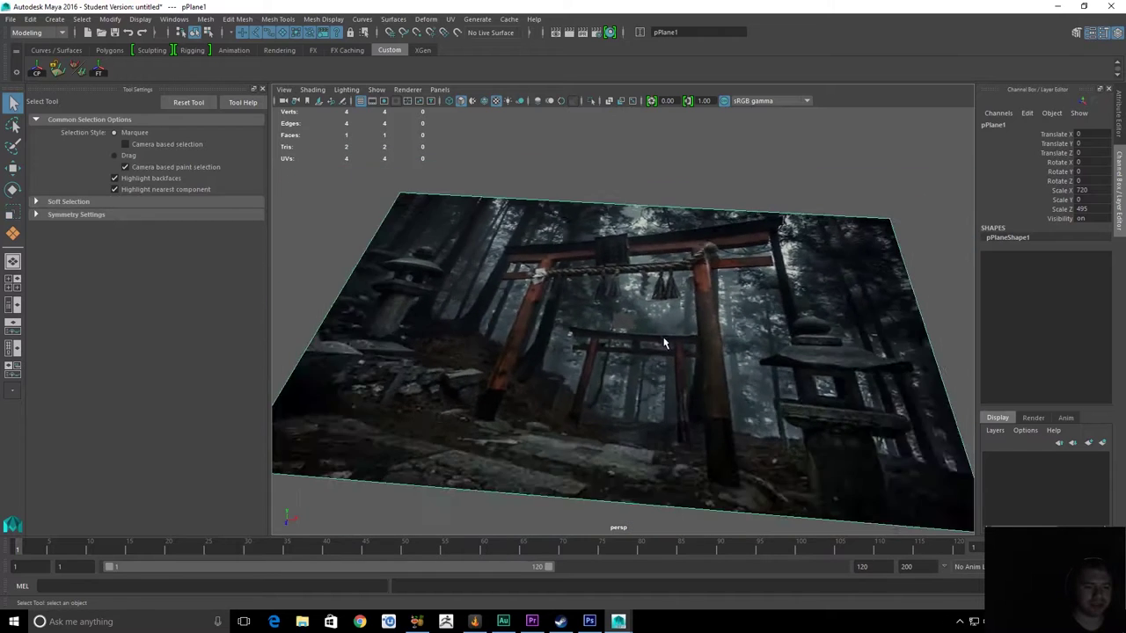
Stand the reference plane upright by rotating it 90 degrees about X with rotation snapping
key(e)
key(j)
drag(619, 327, 697, 369)
key(w)
key(q)
scroll(699, 371, down, 5)
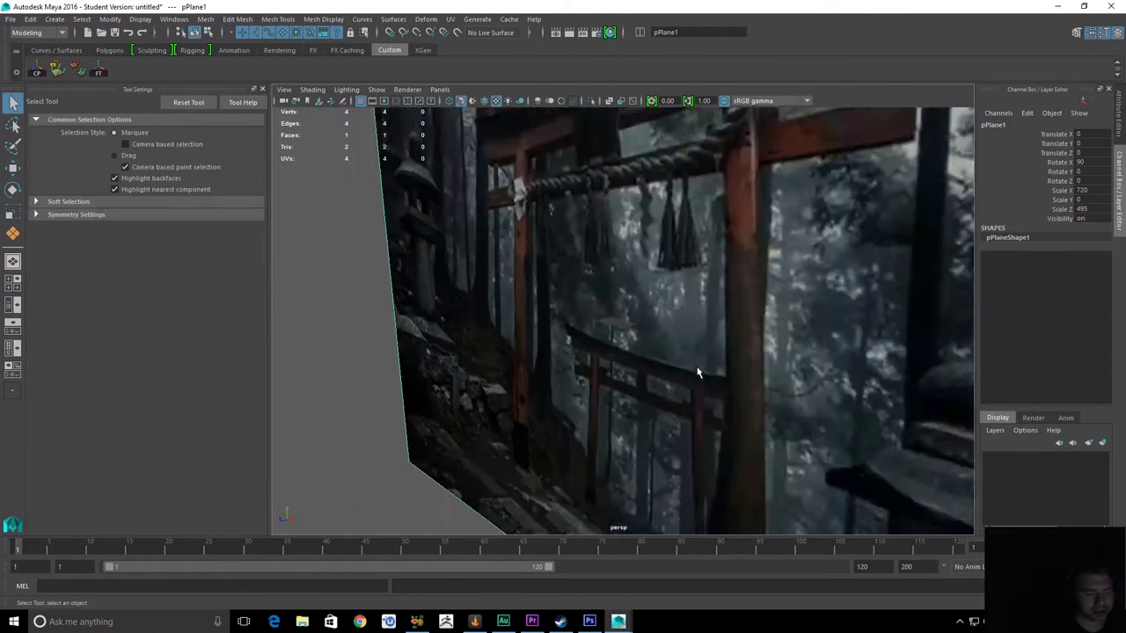
Examine the upright reference plane in the perspective view from the side and the front
scroll(698, 373, up, 4)
scroll(698, 372, down, 4)
scroll(639, 320, up, 5)
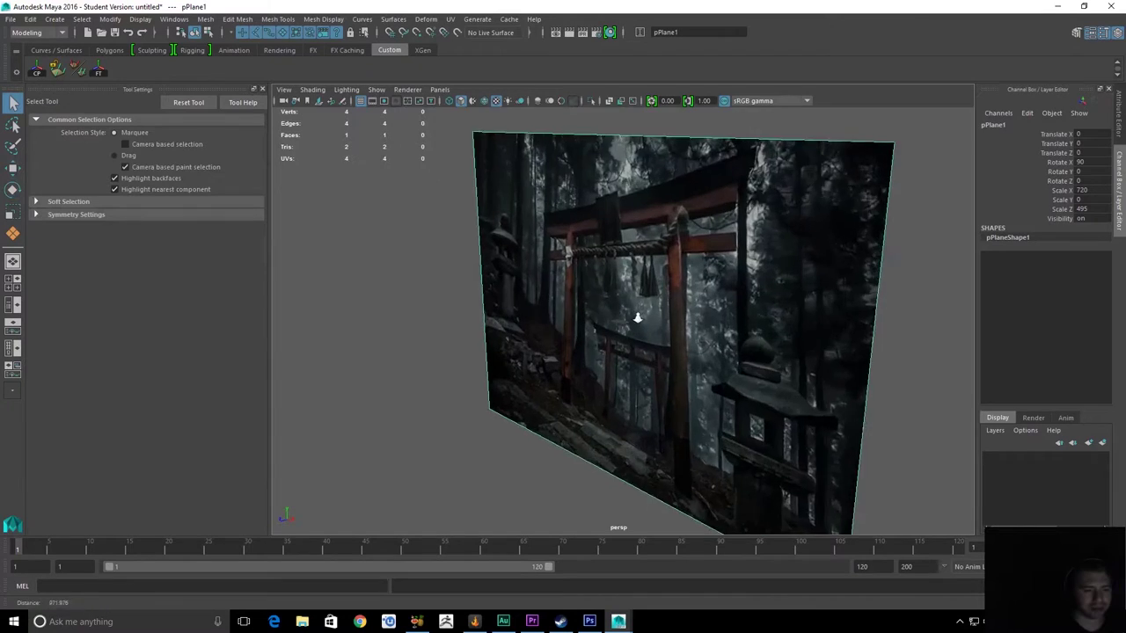
alt+drag(531, 289, 615, 293)
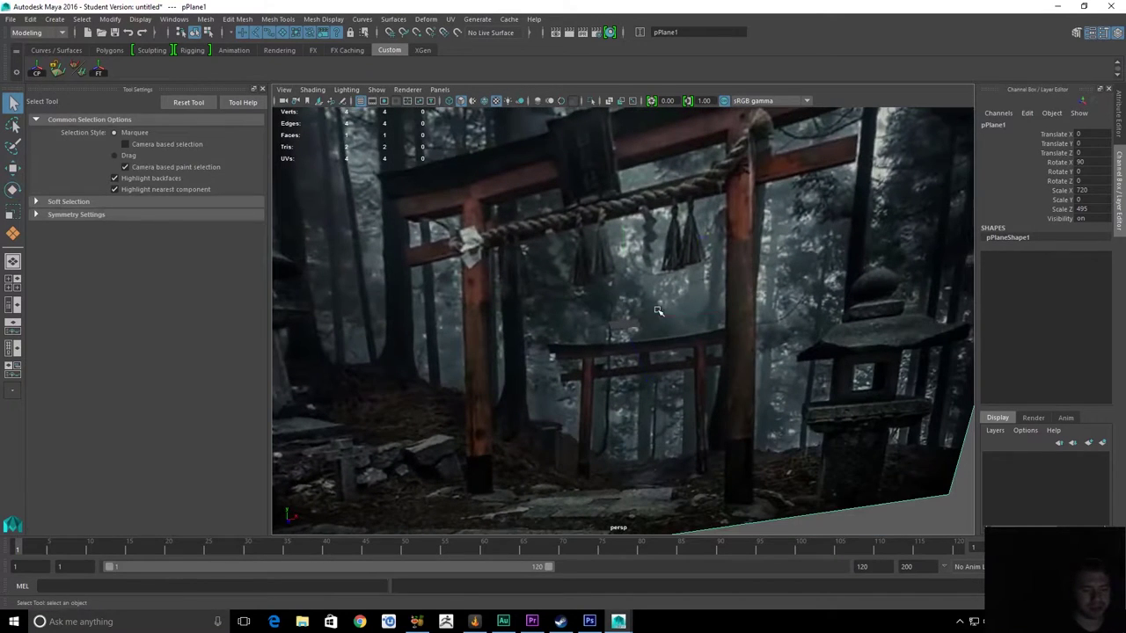
key(w)
alt+drag(684, 312, 676, 287)
key(q)
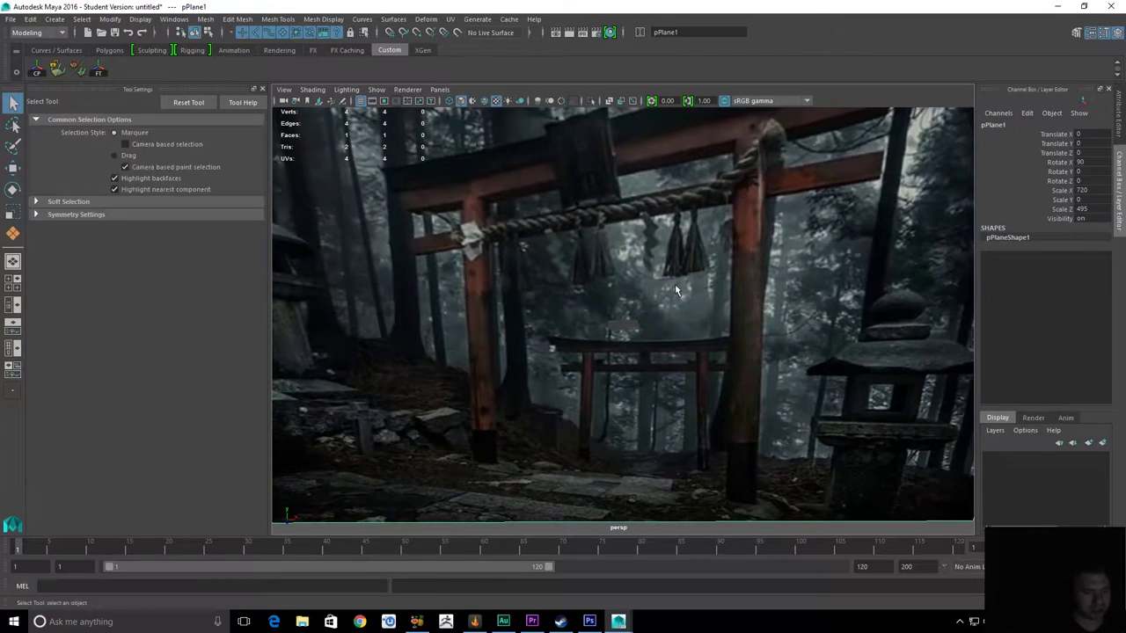
scroll(568, 332, down, 6)
click(350, 171)
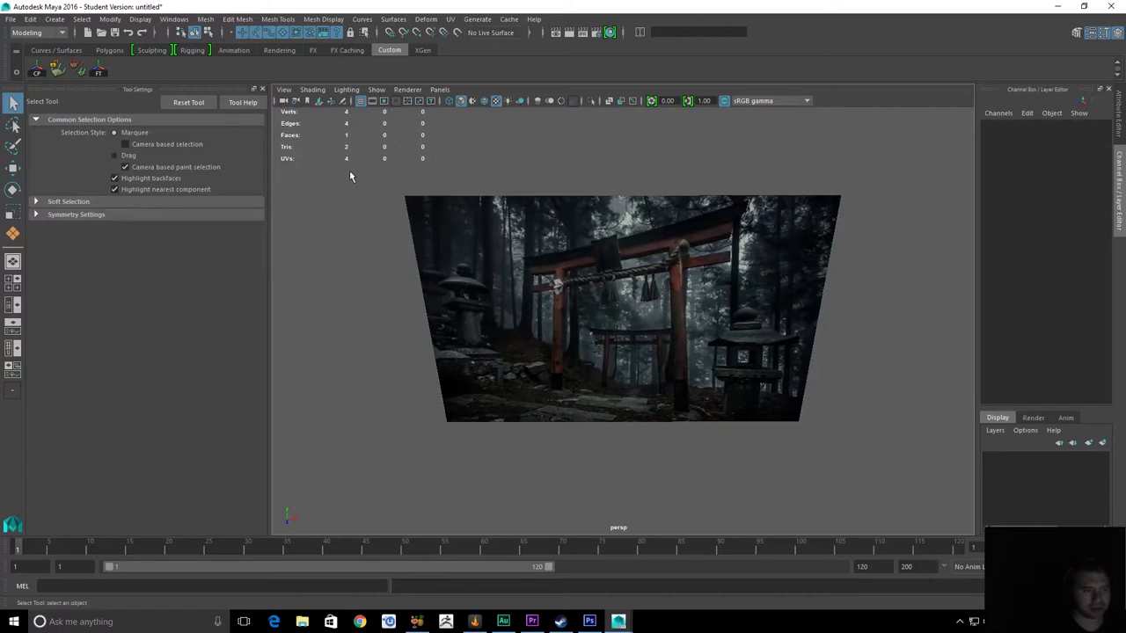
drag(322, 156, 528, 298)
click(355, 247)
key(w)
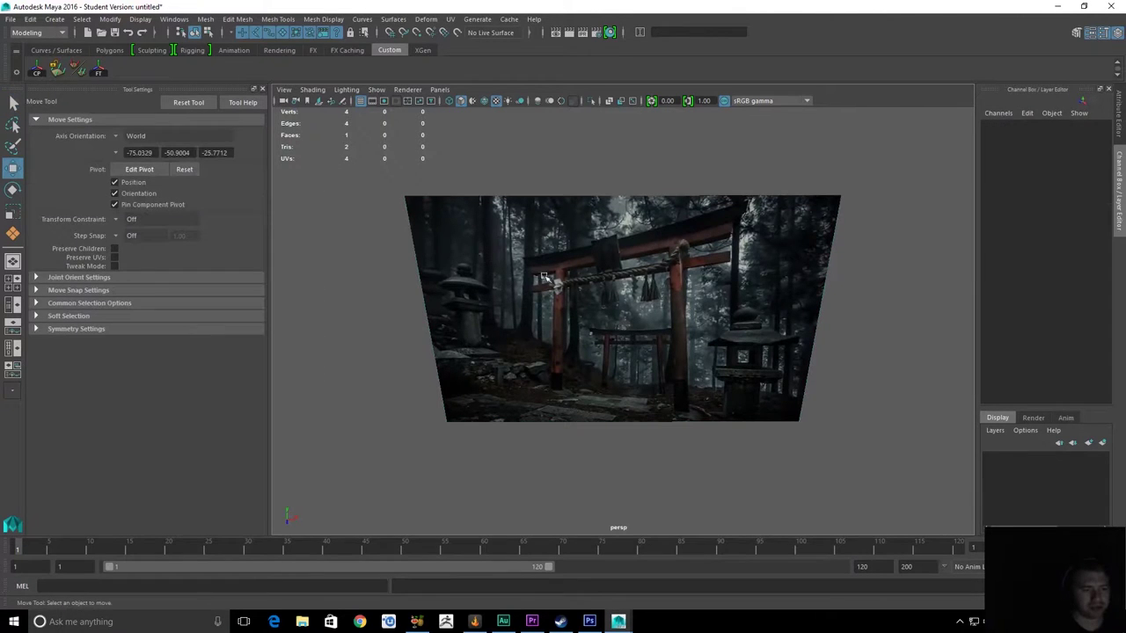
Try moving the plane along Z and freely with the Move tool, and undo the moves
click(582, 286)
alt+drag(775, 357, 588, 374)
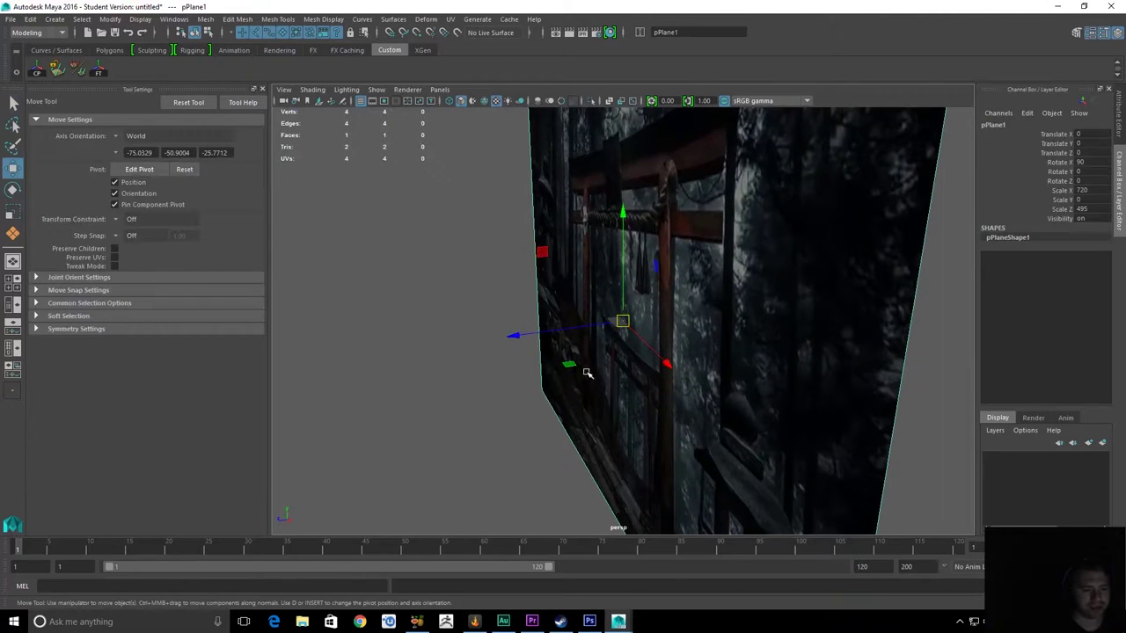
drag(515, 335, 463, 341)
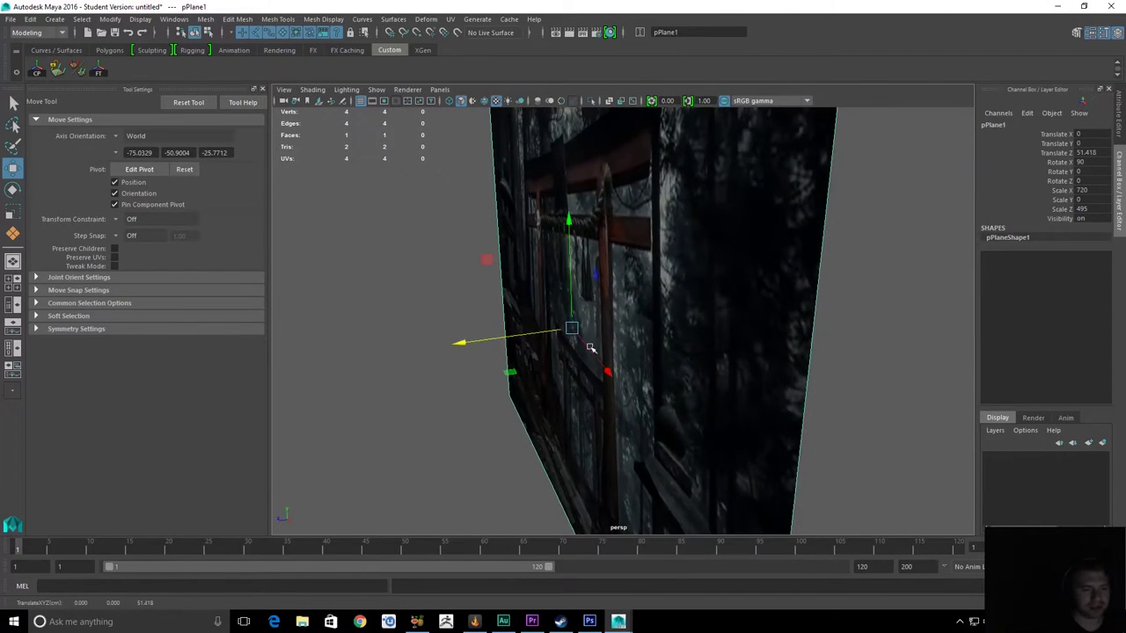
drag(573, 329, 554, 365)
key(ctrl+z)
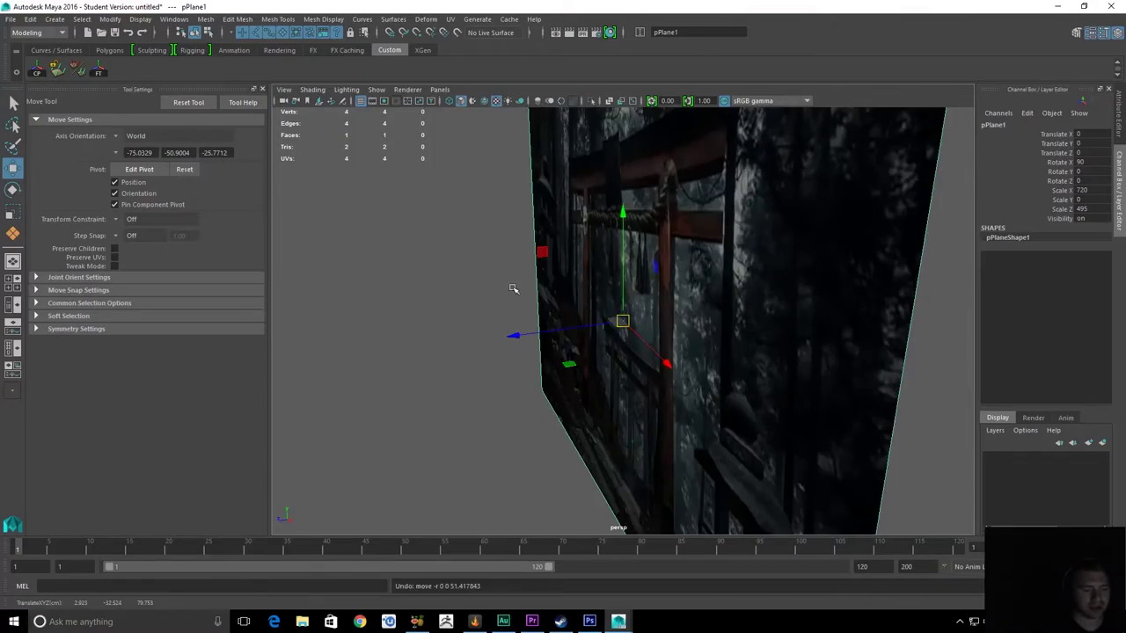
Try rotating the plane freely with the Rotate tool and undo the rotations
alt+drag(514, 288, 636, 360)
key(e)
key(ctrl+z)
key(ctrl+z)
key(ctrl+z)
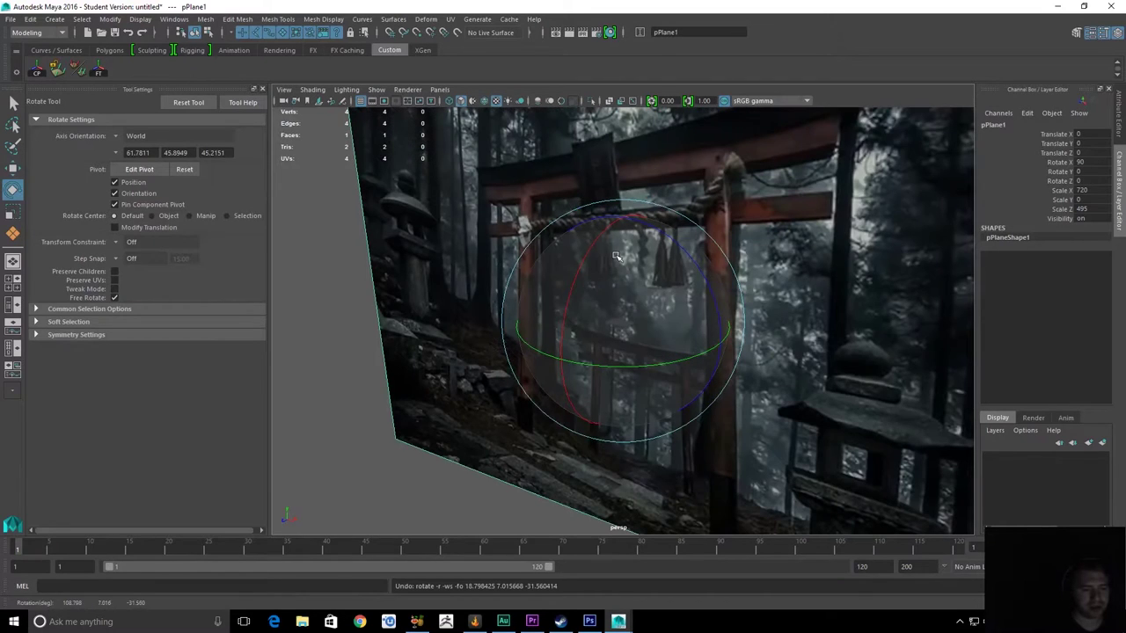
Try scaling the plane uniformly with the Scale tool and undo the scaling
key(r)
drag(630, 326, 702, 251)
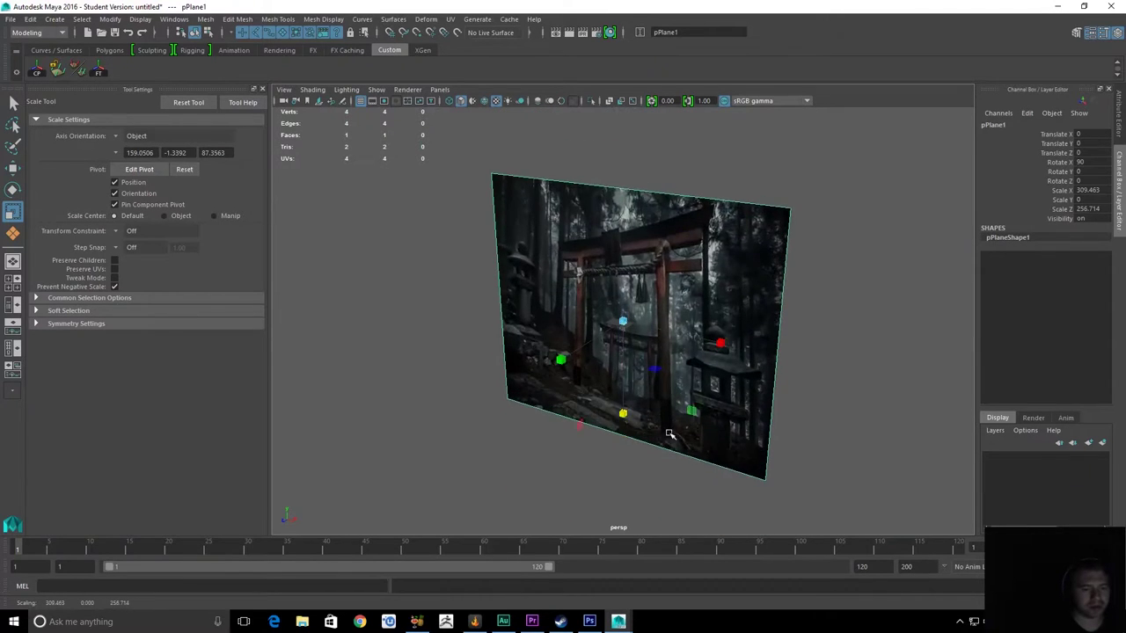
key(ctrl+z)
key(ctrl+z)
Move the plane back to about X -298, Z -358 and rotate it about 12.6 degrees around Y
alt+drag(632, 334, 621, 326)
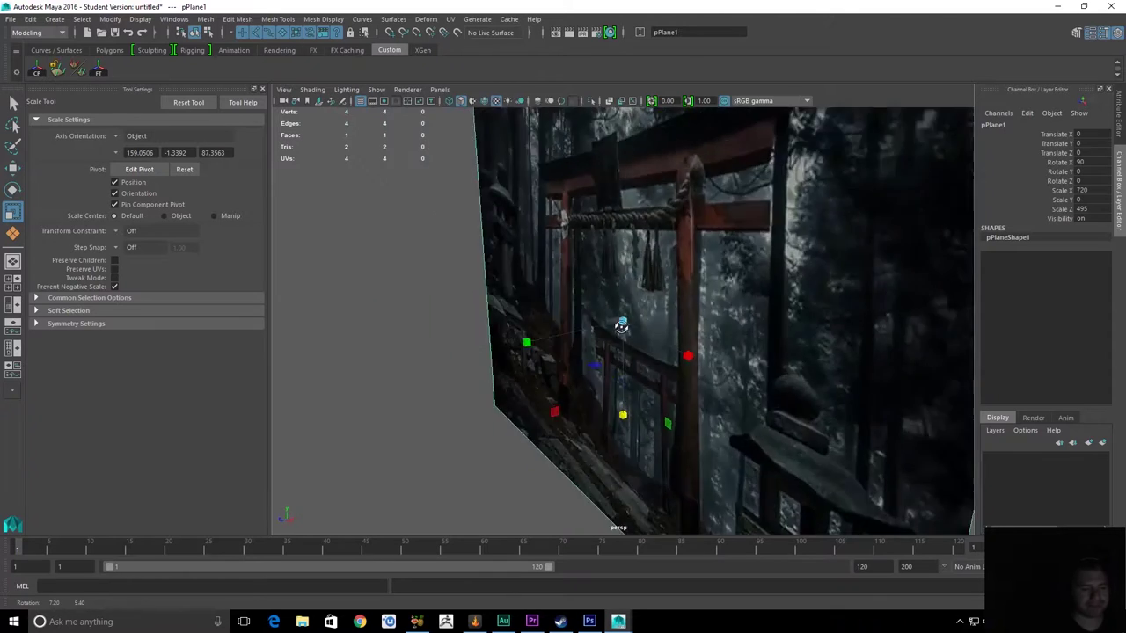
key(f)
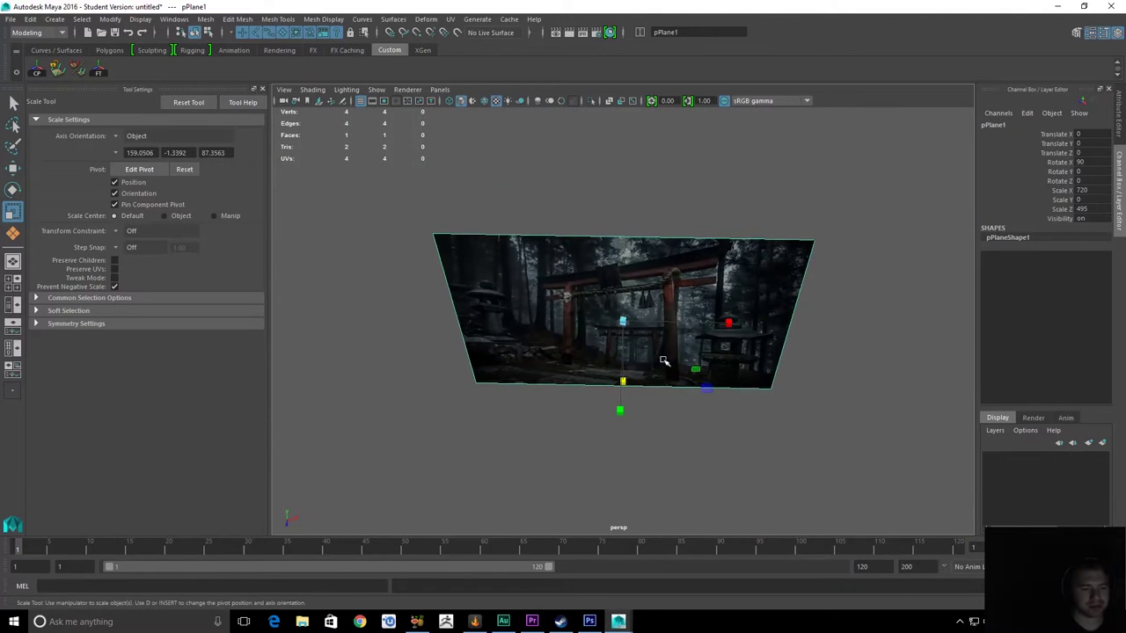
key(w)
drag(709, 390, 593, 253)
key(e)
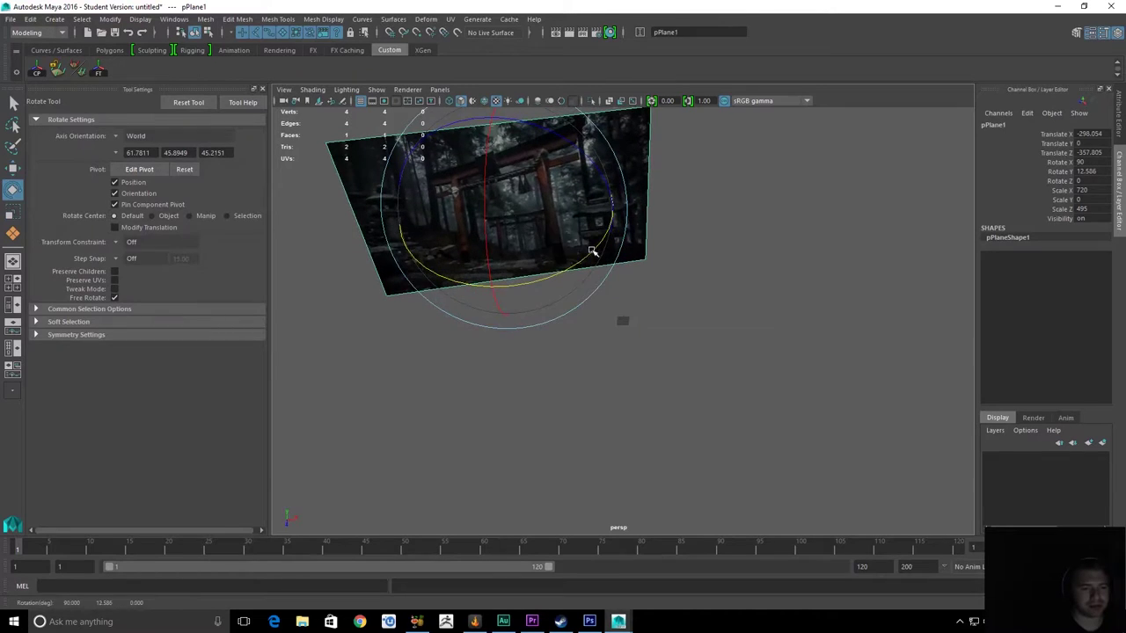
key(q)
click(703, 332)
alt+drag(703, 333, 664, 268)
scroll(764, 391, up, 2)
alt+drag(764, 391, 812, 445)
scroll(543, 292, up, 1)
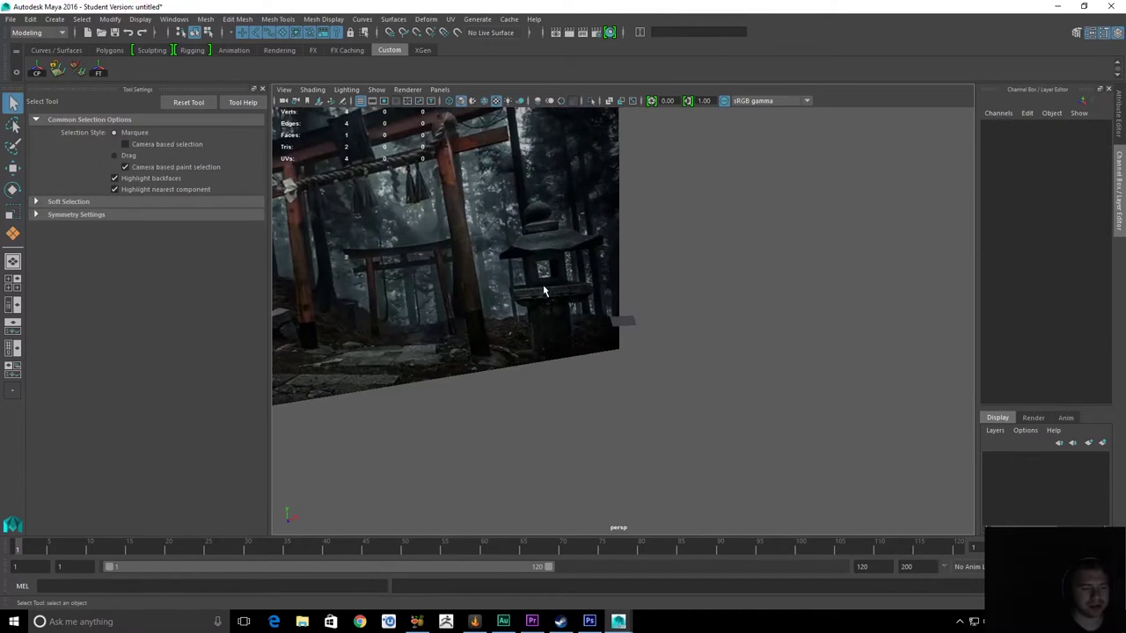
Move the plane in the front view to about X -589, Y 37 and return to the perspective view
click(543, 290)
key(w)
key(space)
drag(647, 434, 648, 451)
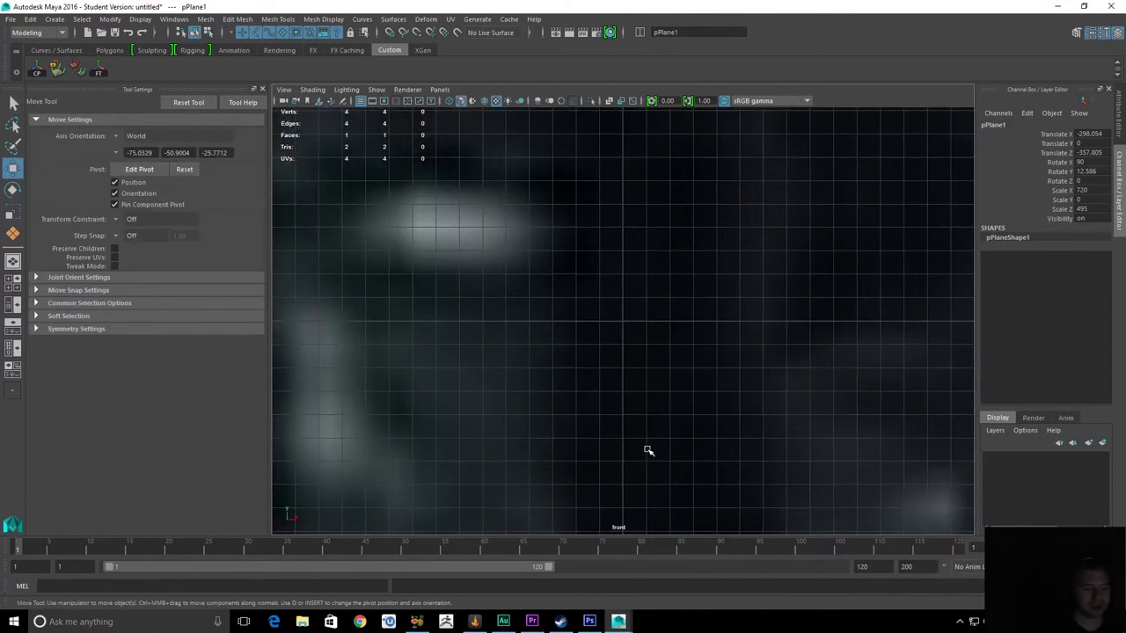
key(f)
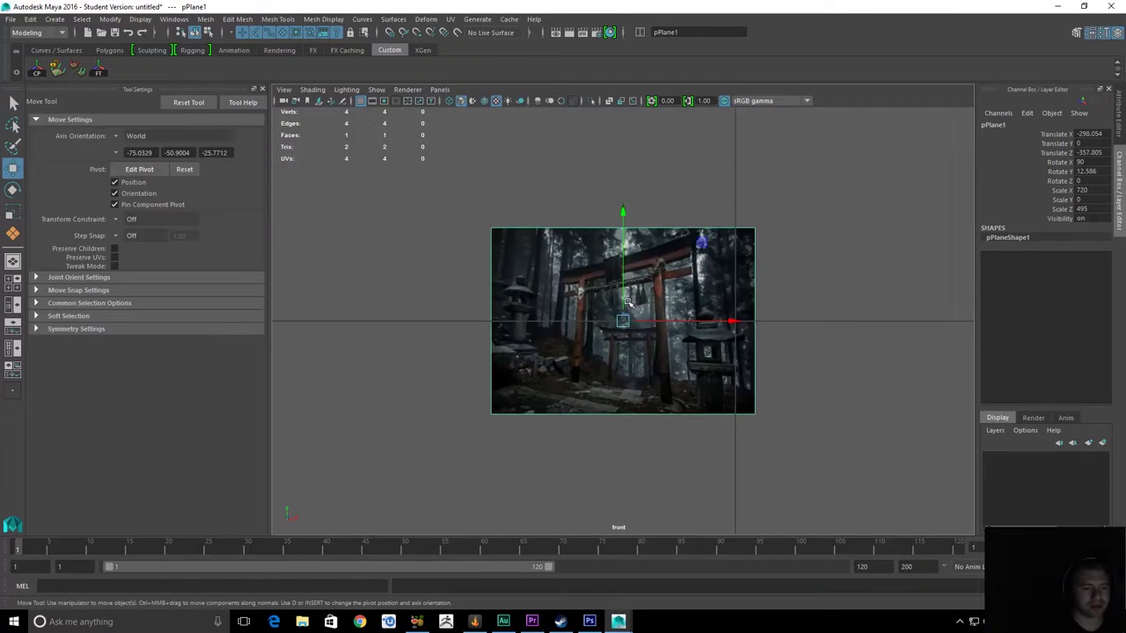
drag(624, 322, 517, 308)
key(space)
drag(666, 308, 734, 396)
Select the plane in the perspective view and set its Rotate Y to 0
key(q)
click(665, 315)
alt+drag(666, 316, 634, 260)
click(637, 318)
key(w)
key(e)
double_click(1091, 172)
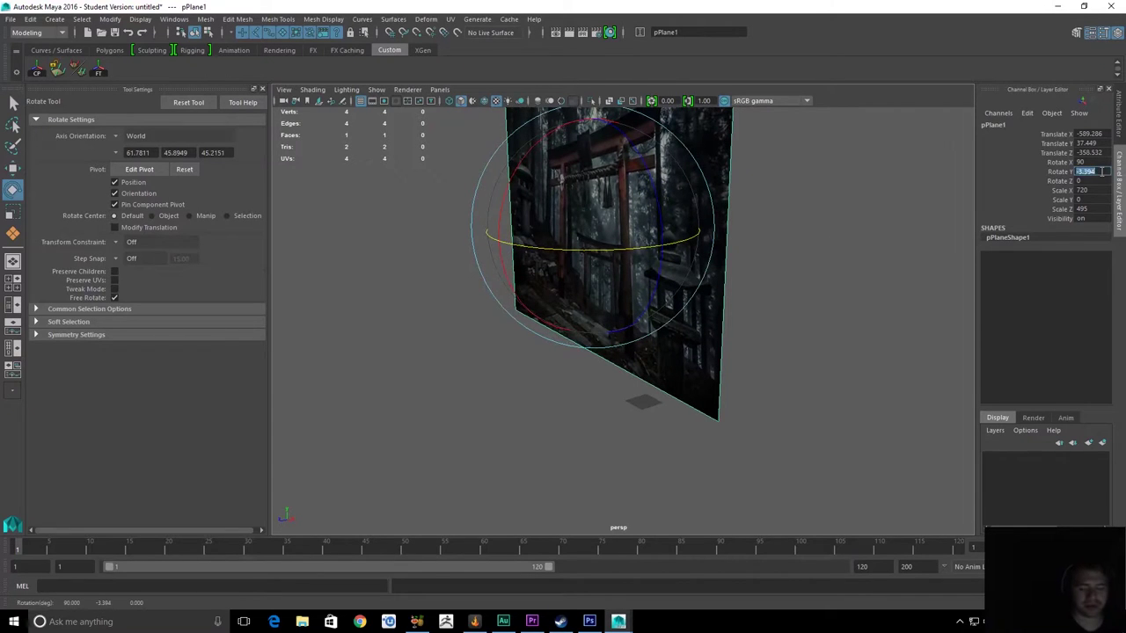
text(0)
key(Return)
Examine the straightened plane in perspective, compare it with the original inari torii.jpg in Photoshop and return to Maya
click(872, 224)
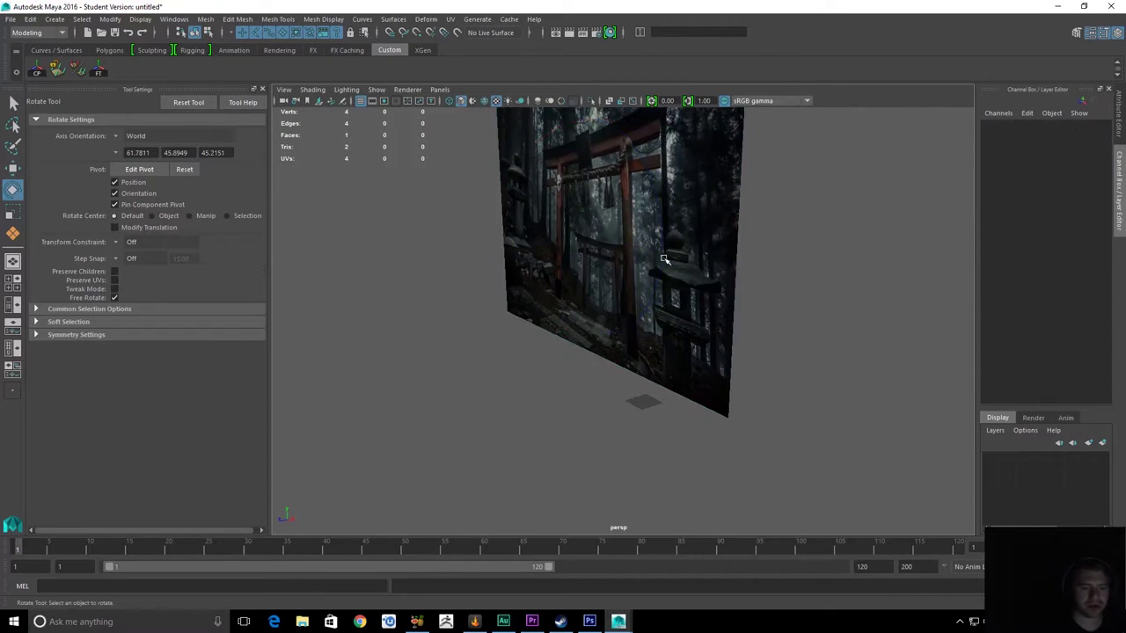
alt+drag(664, 259, 734, 271)
click(522, 250)
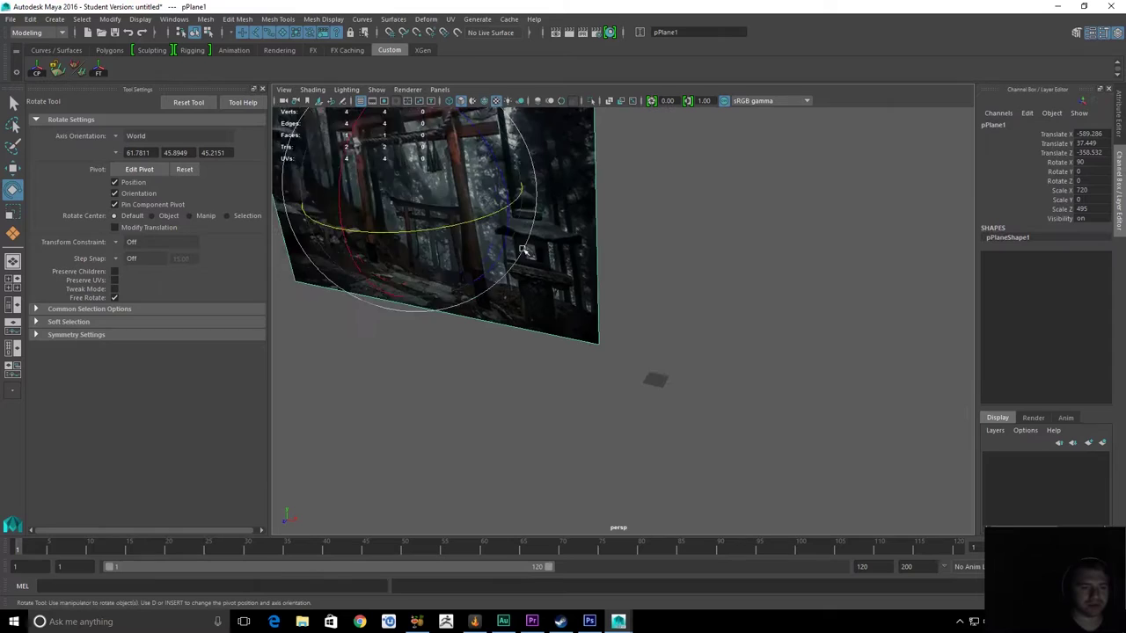
alt+drag(634, 299, 593, 311)
click(687, 322)
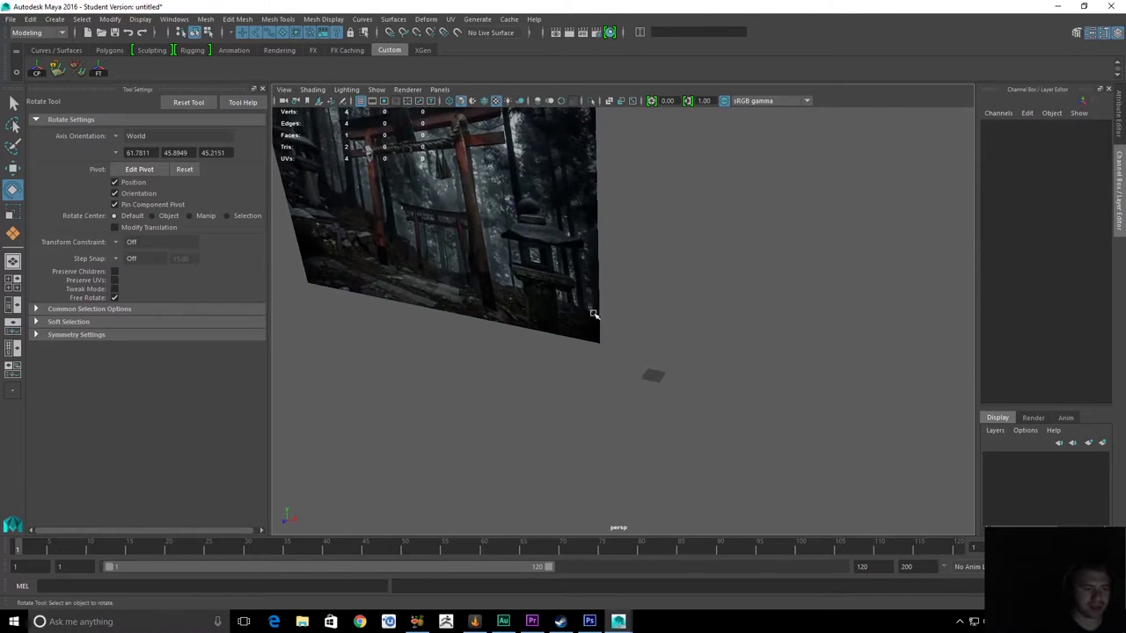
key(alt+Tab)
click(457, 278)
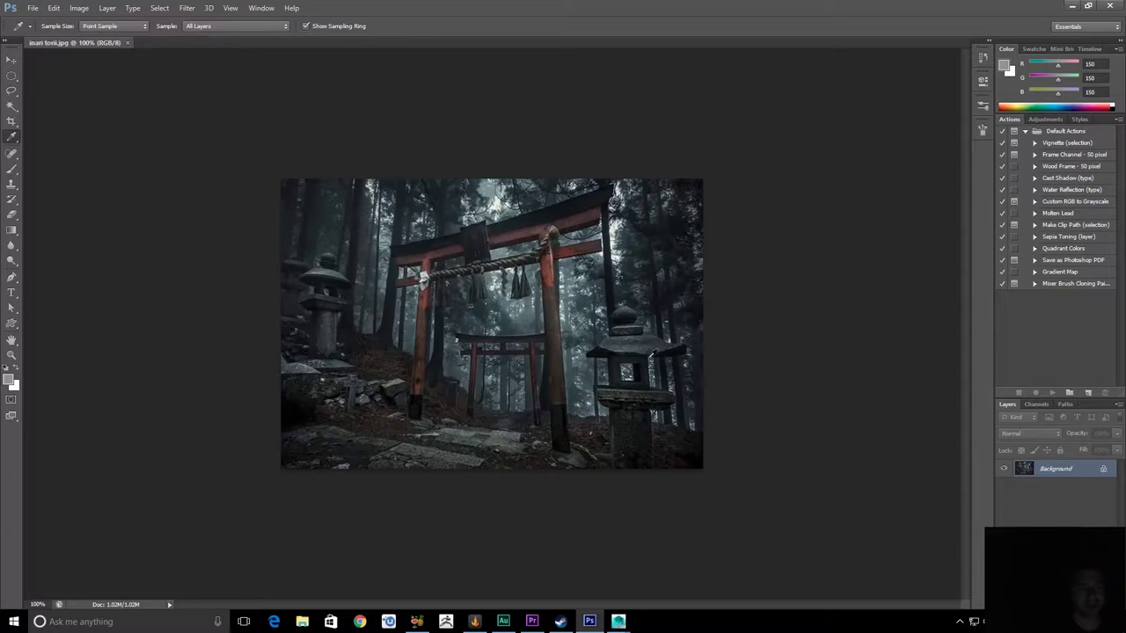
key(alt+Tab)
click(435, 216)
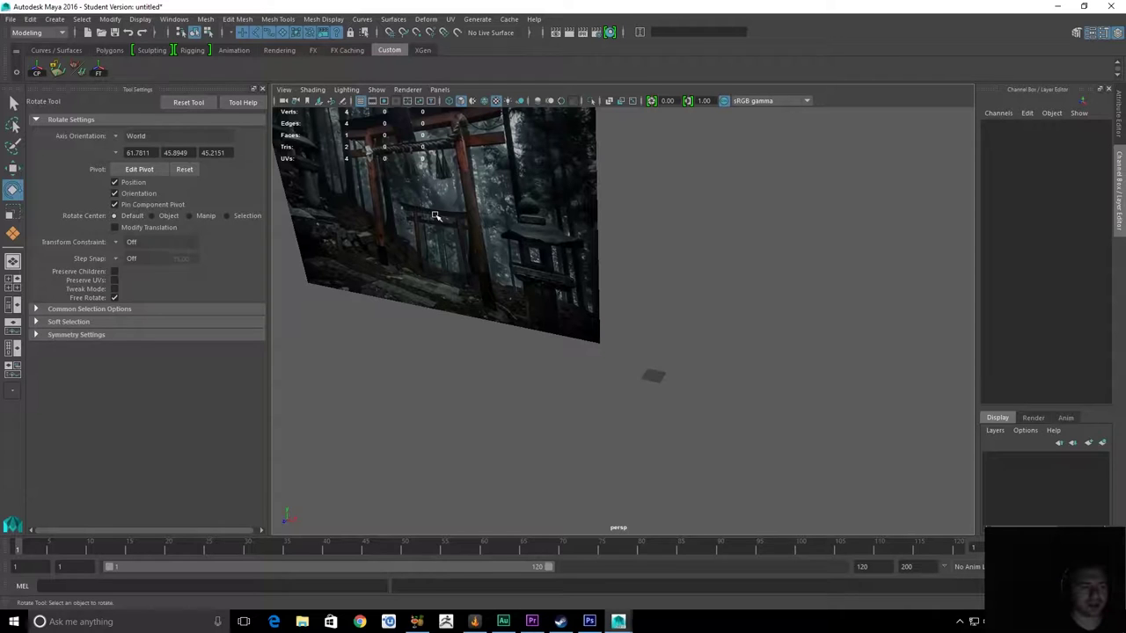
Switch to Chrome and search Google for torii
click(360, 622)
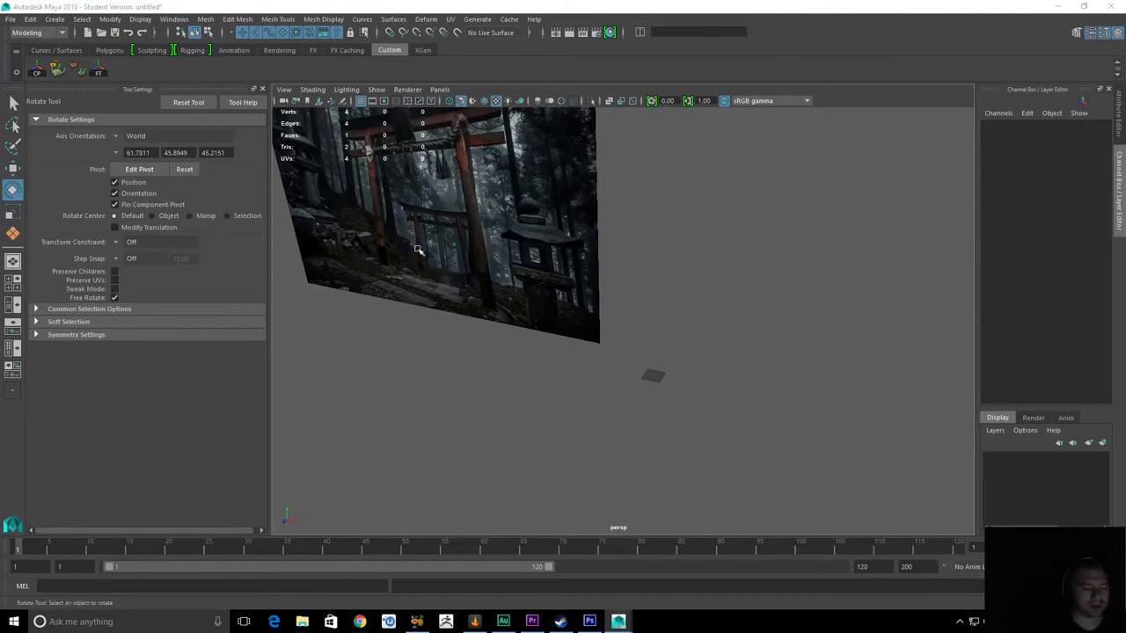
text(torii)
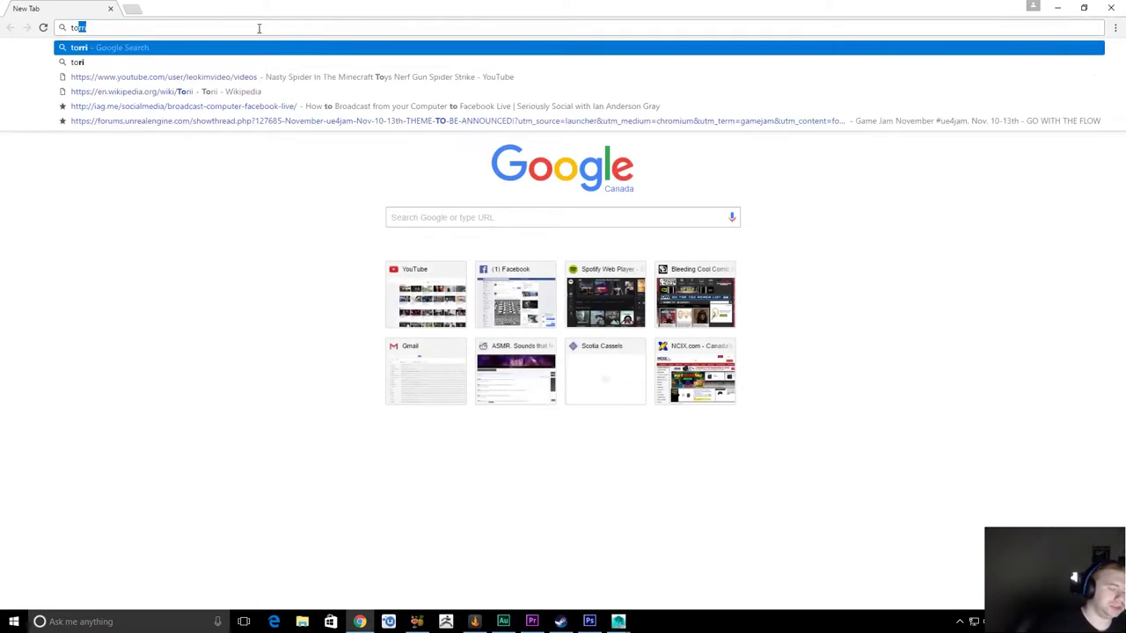
key(Return)
text(torii)
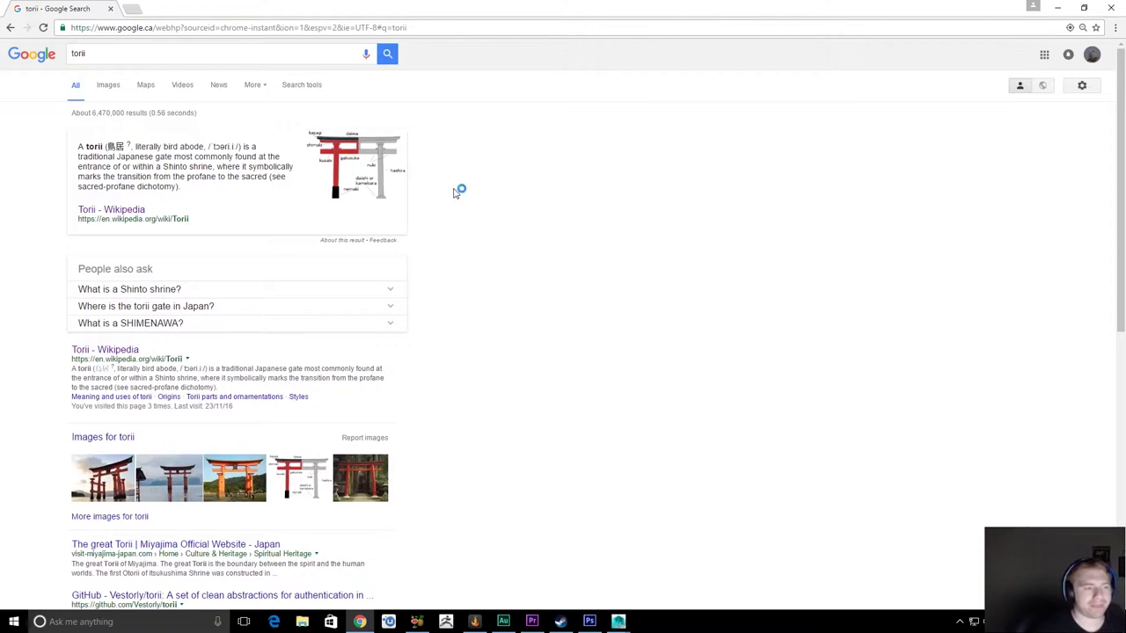
View the torii parts diagram and its Wikipedia page, close that page and return to the search results
click(352, 167)
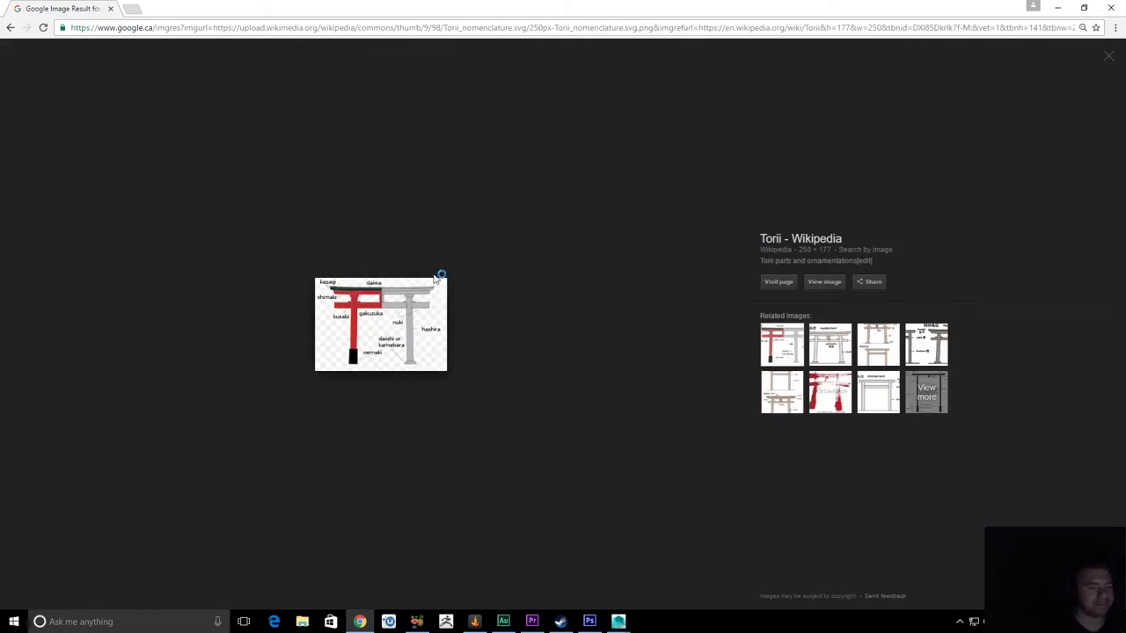
click(435, 322)
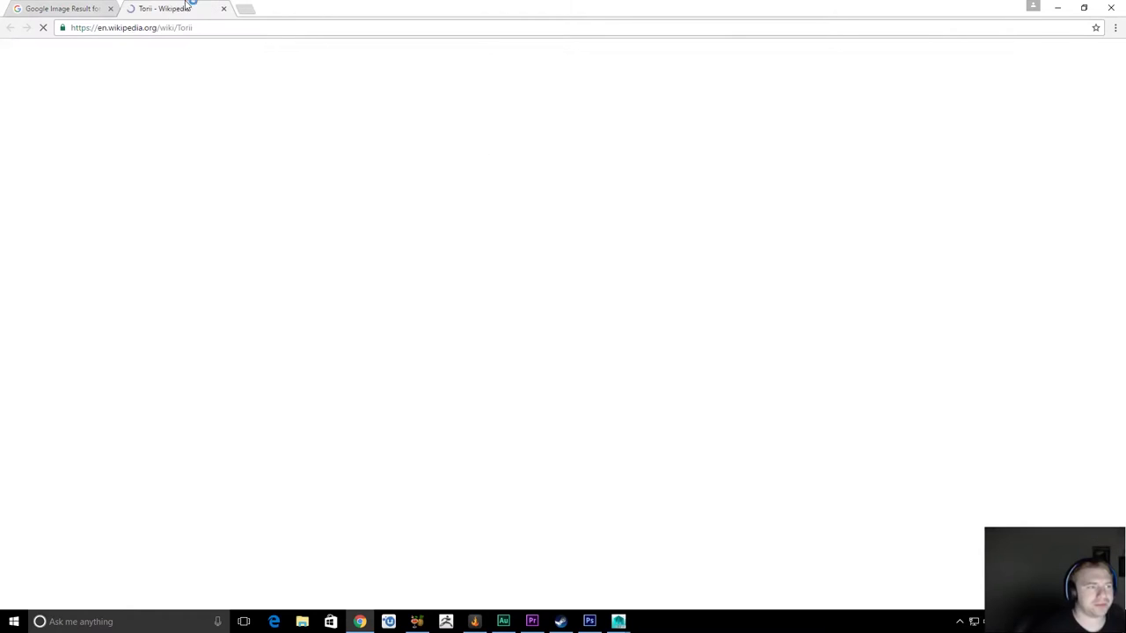
click(223, 8)
key(alt+Left)
key(alt+Left)
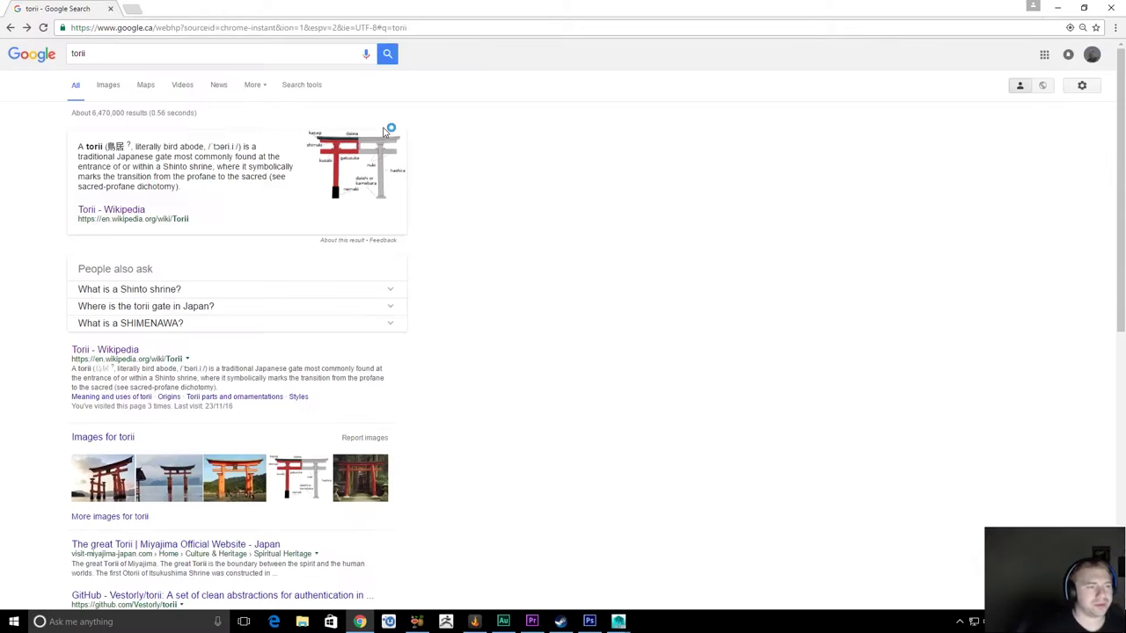
Browse Google Images for torii and torii vector pictures, and view the Torii and Itsukushima Shrine photo enlarged
key(alt+Right)
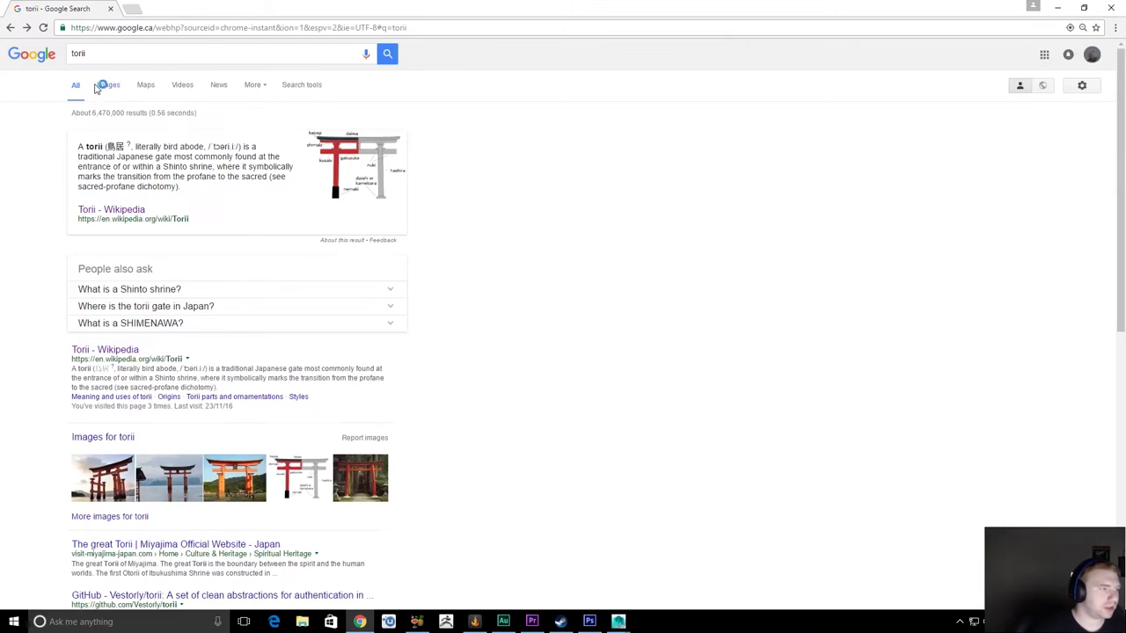
click(108, 85)
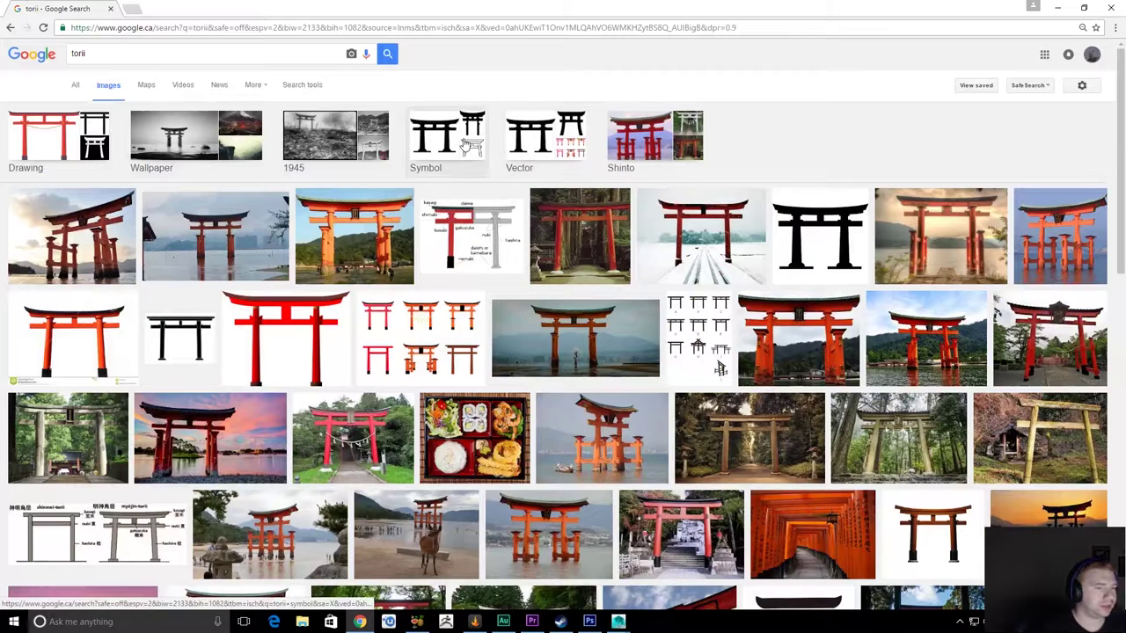
click(539, 132)
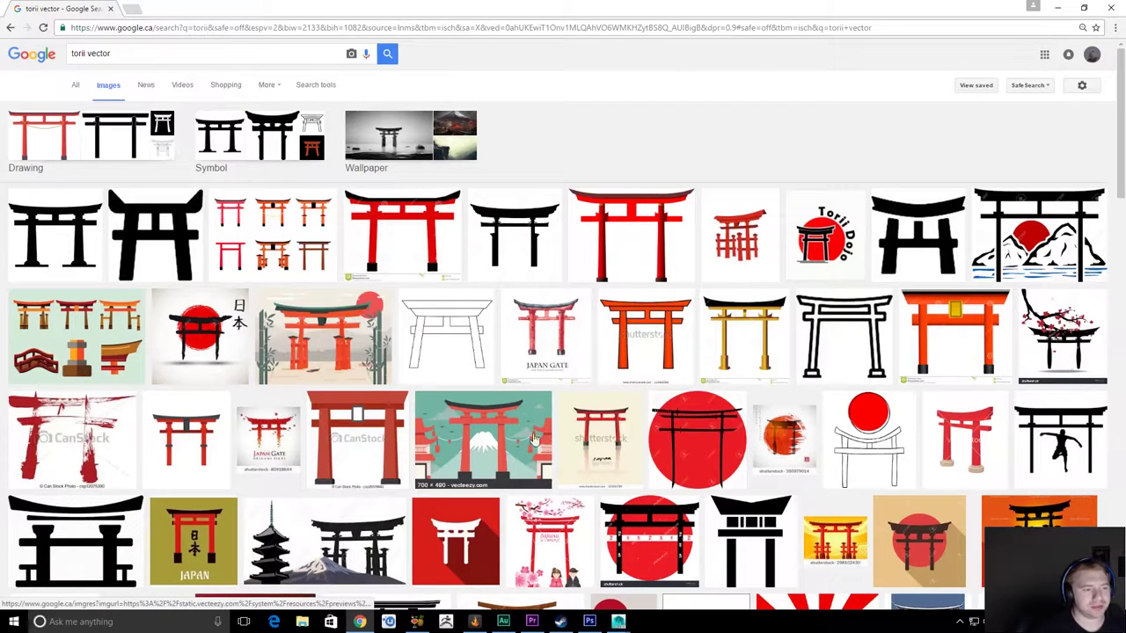
click(514, 464)
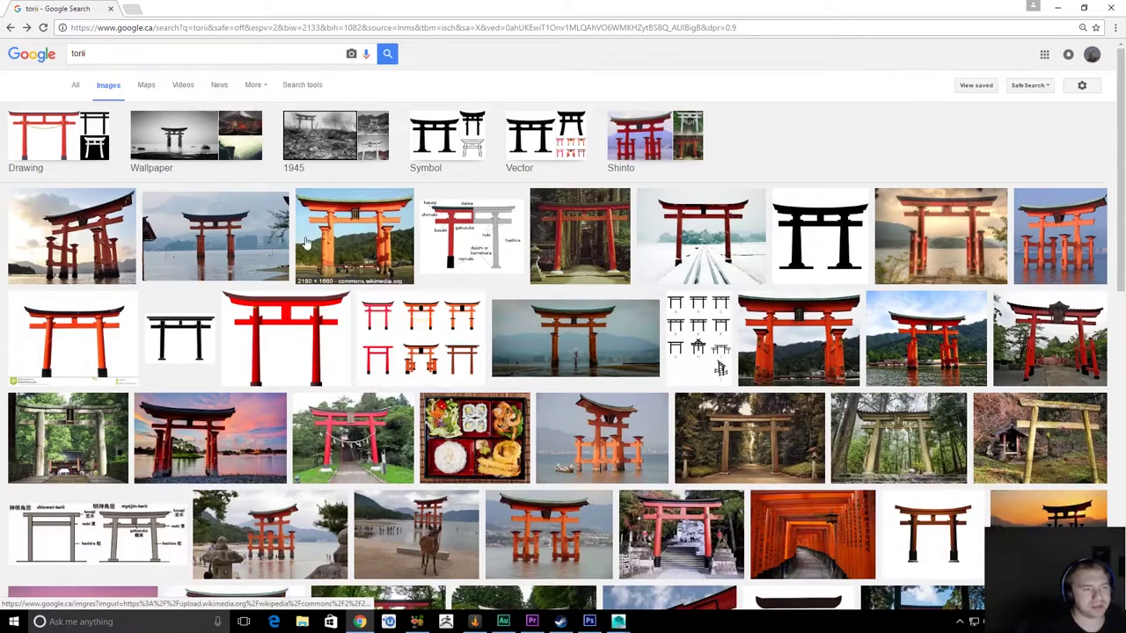
click(306, 244)
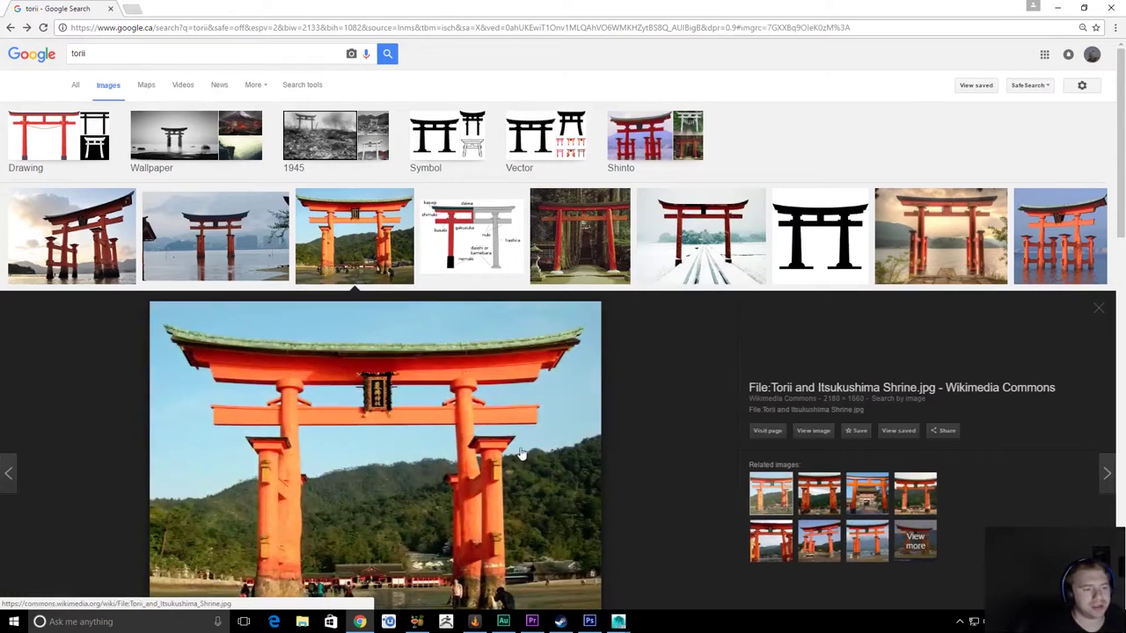
scroll(528, 460, down, 2)
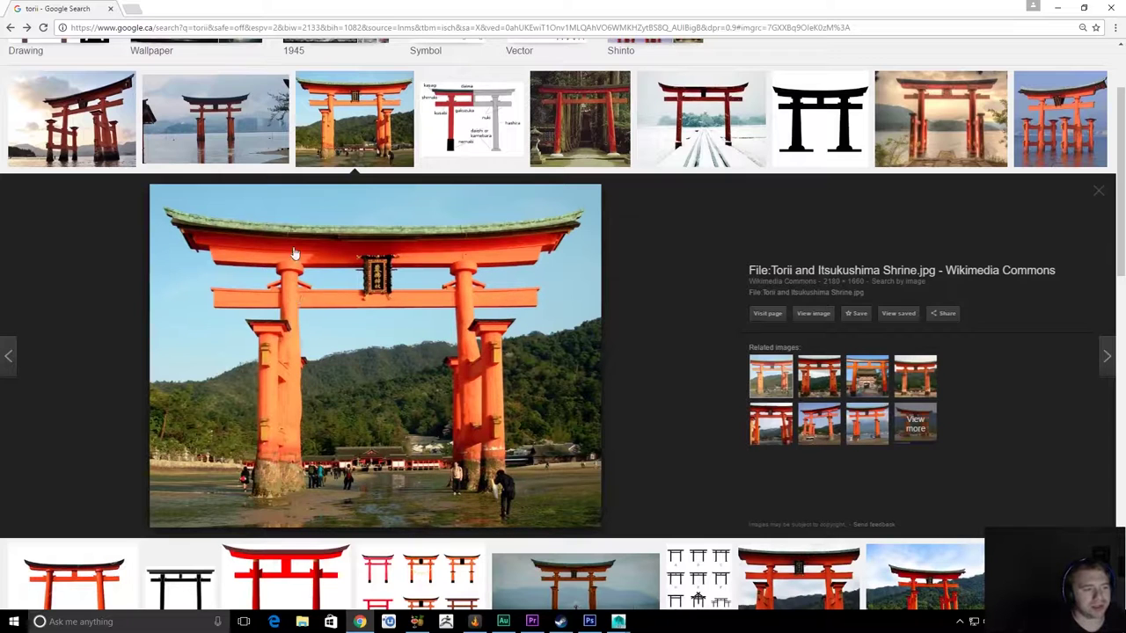
Examine more torii image results from Britannica, All about Torii Gates, Through the Torii, TurboSquid and Dreamstime, comparing the gates' construction
click(621, 109)
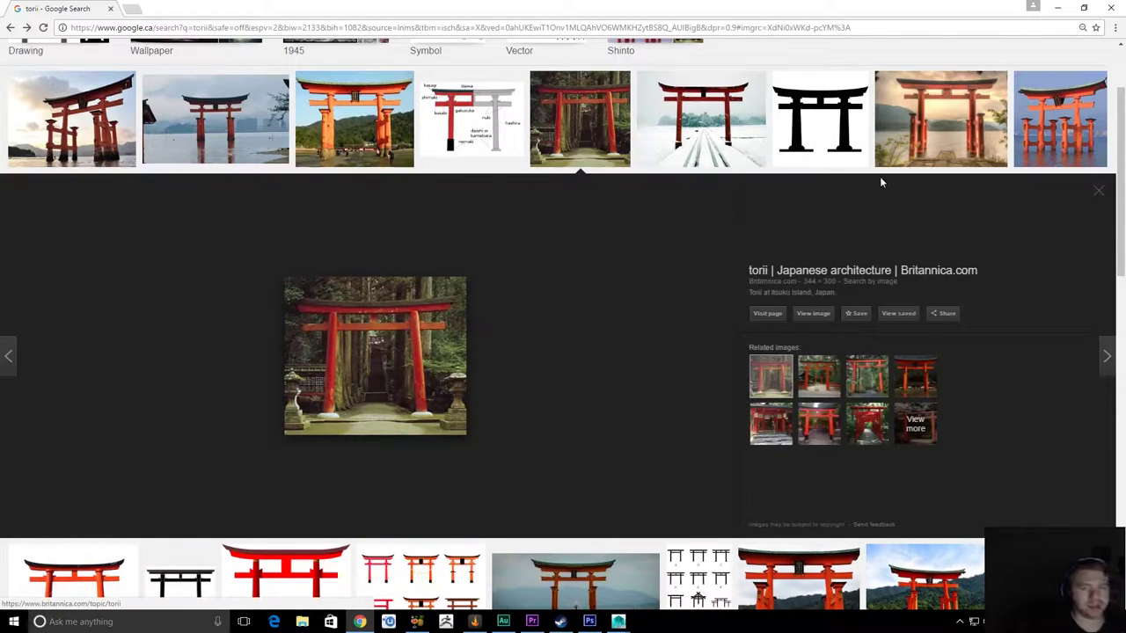
click(1058, 163)
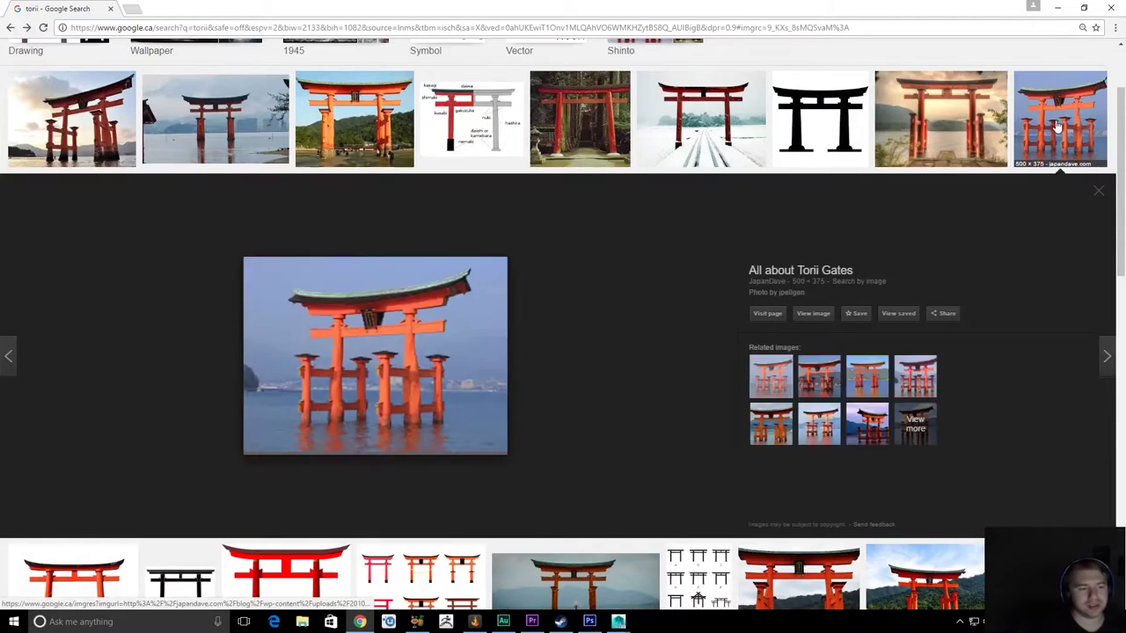
scroll(938, 312, down, 3)
key(Escape)
click(676, 327)
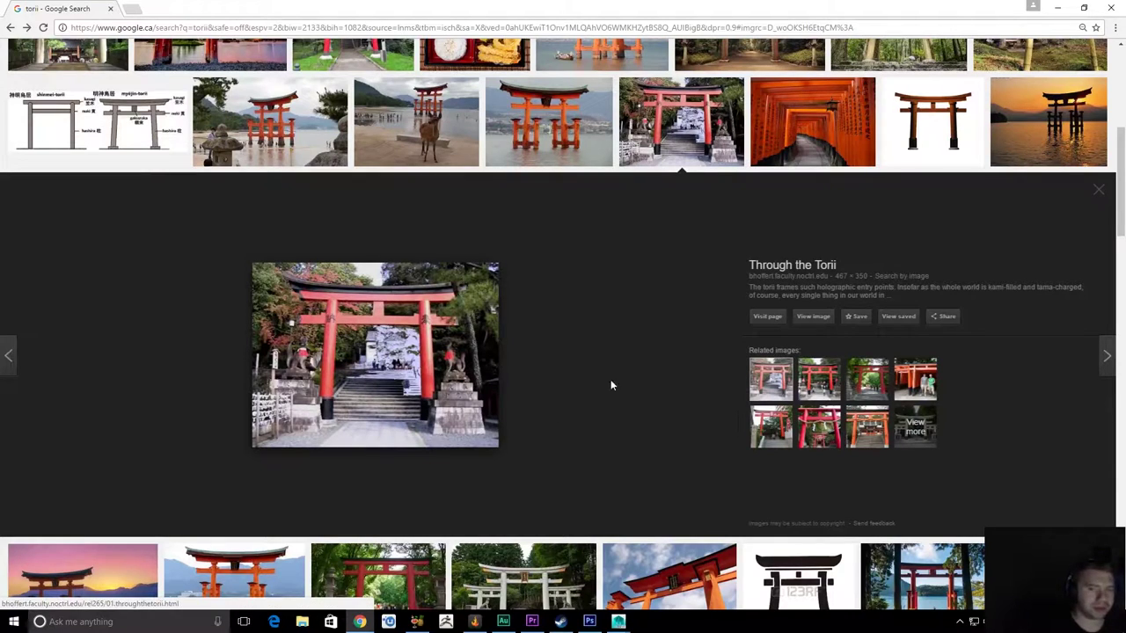
scroll(413, 427, up, 2)
scroll(323, 534, down, 2)
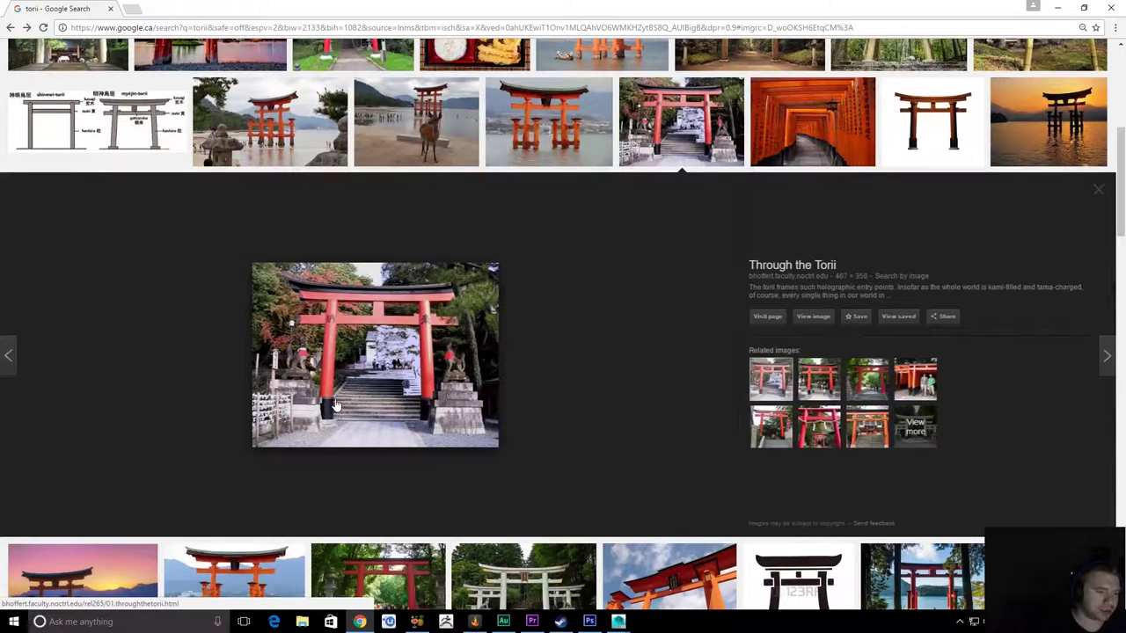
click(949, 119)
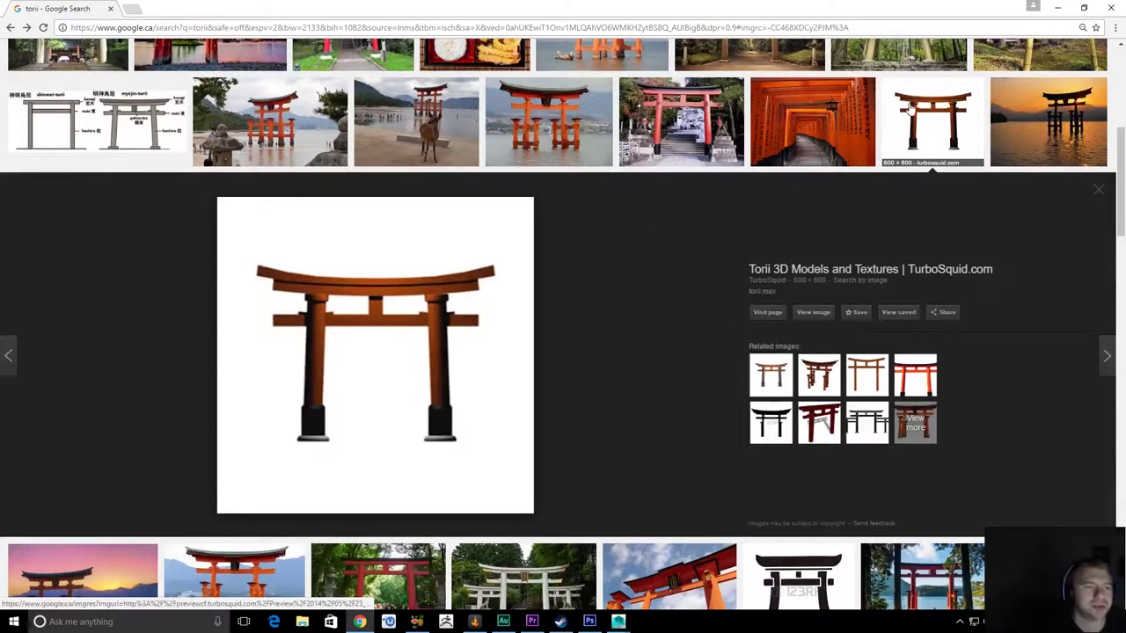
scroll(466, 150, up, 2)
scroll(448, 167, up, 2)
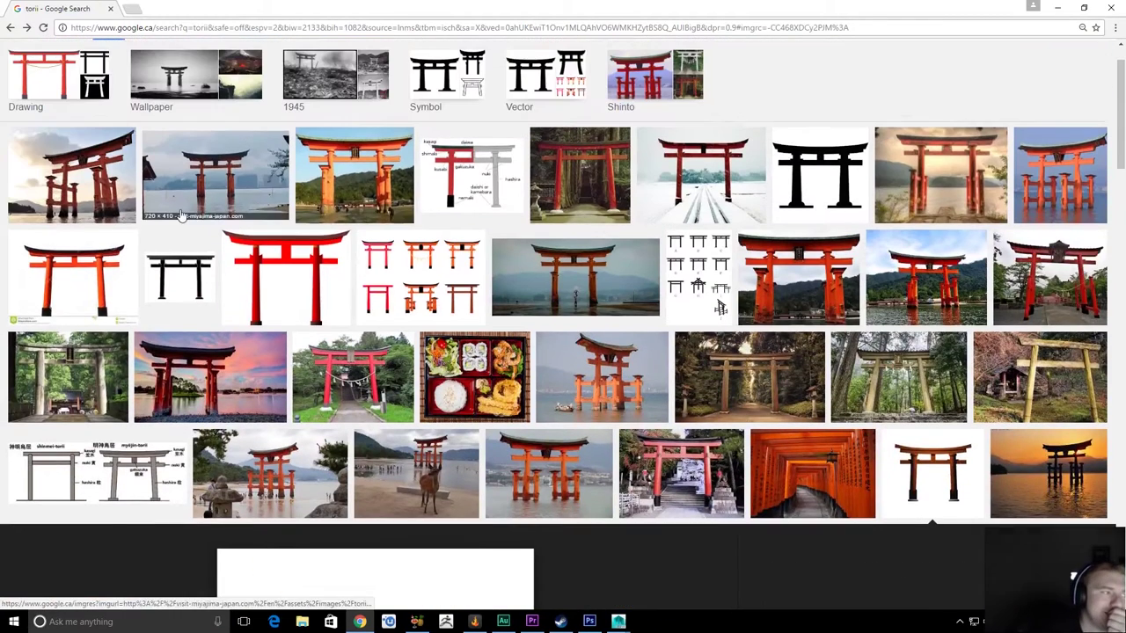
click(57, 275)
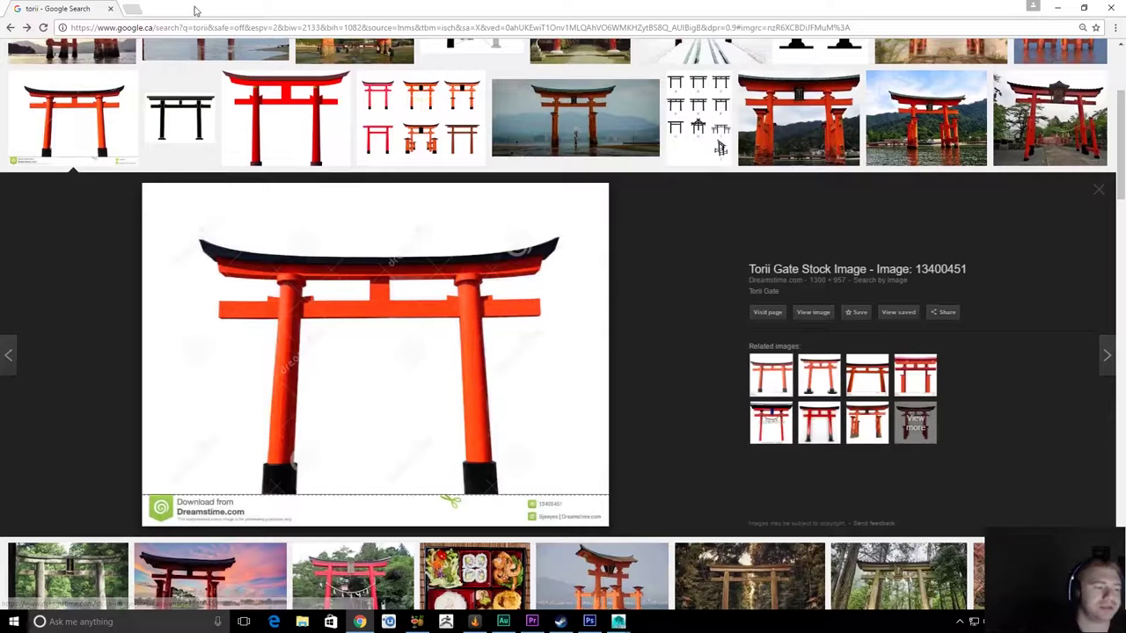
Switch back to Maya and examine the torii reference plane in the perspective view
key(alt+Tab)
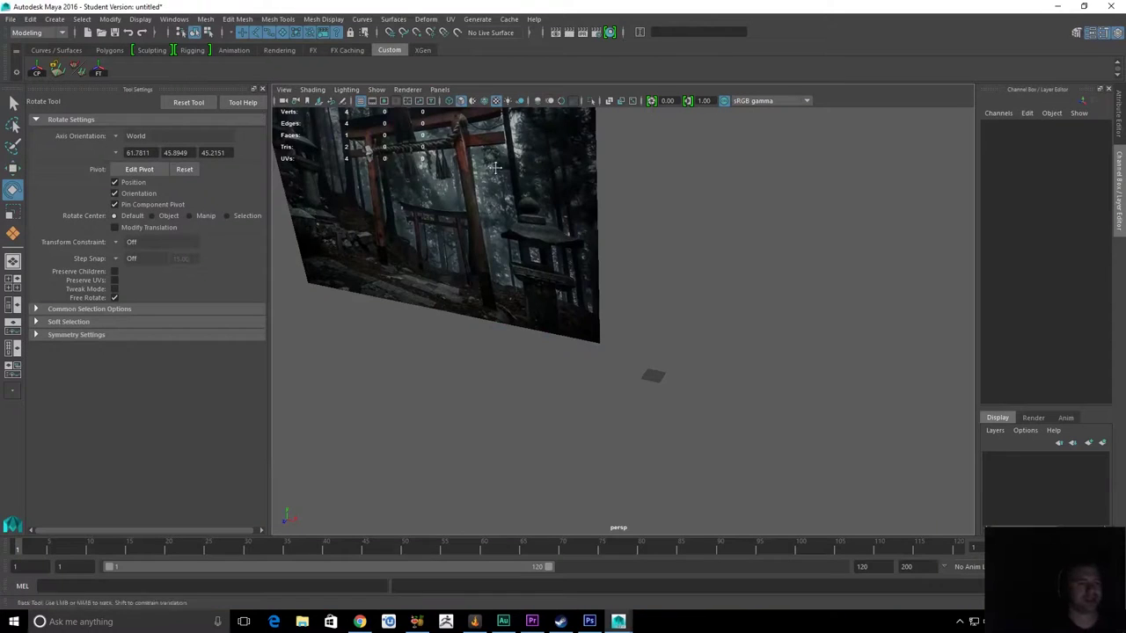
alt+drag(515, 227, 662, 262)
click(532, 275)
key(f)
key(q)
click(899, 276)
alt+drag(899, 275, 630, 290)
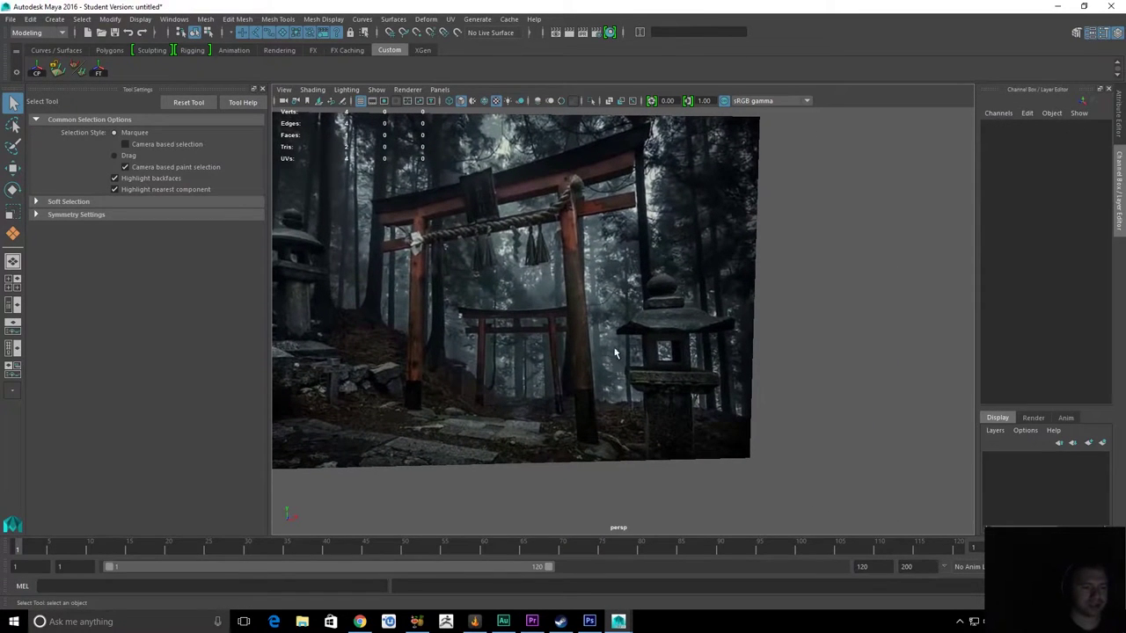
scroll(568, 216, down, 5)
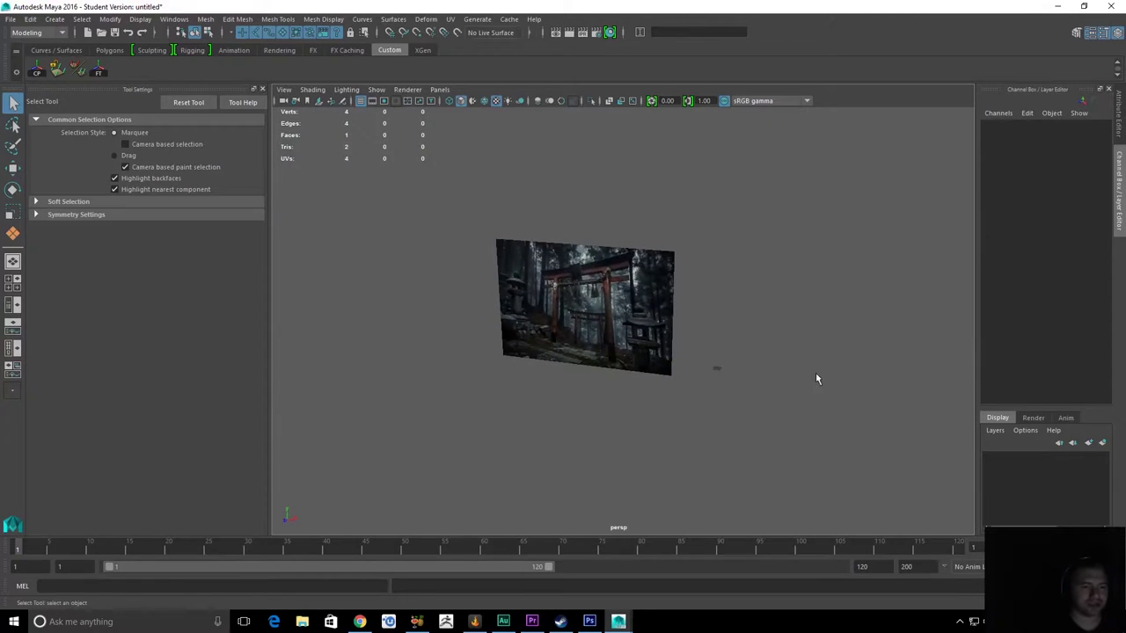
alt+drag(816, 379, 753, 387)
key(space)
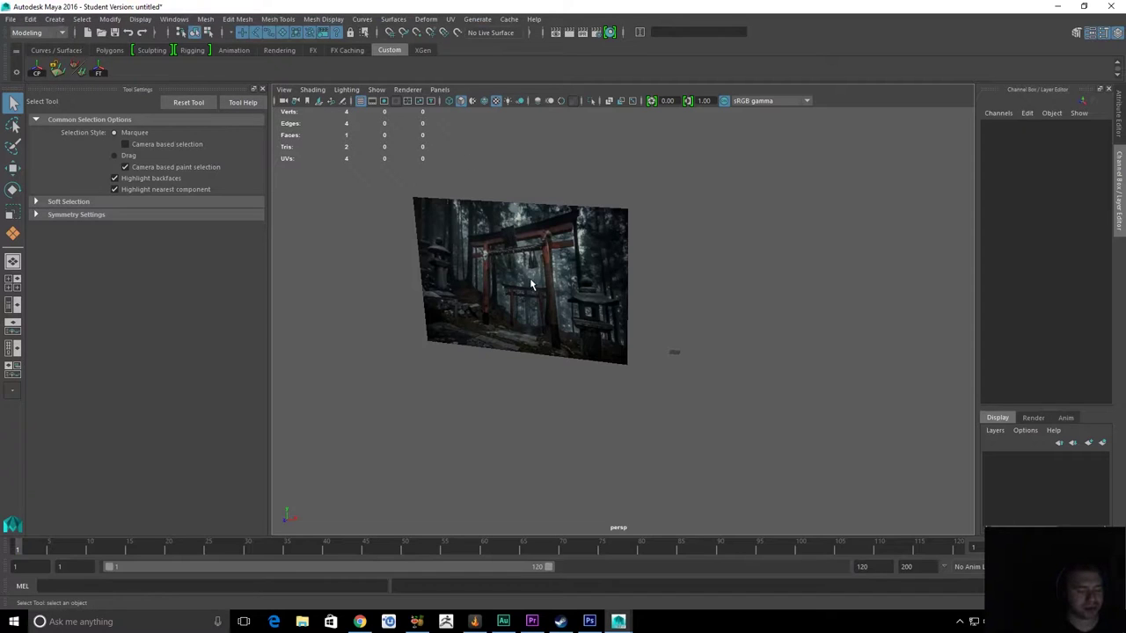
key(space)
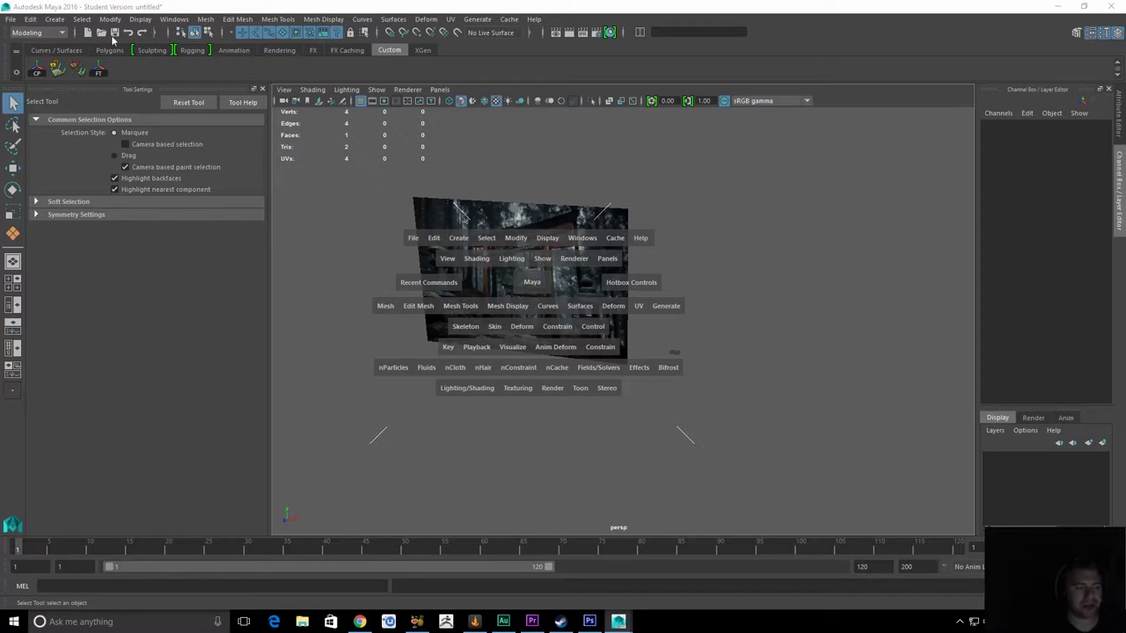
key(space)
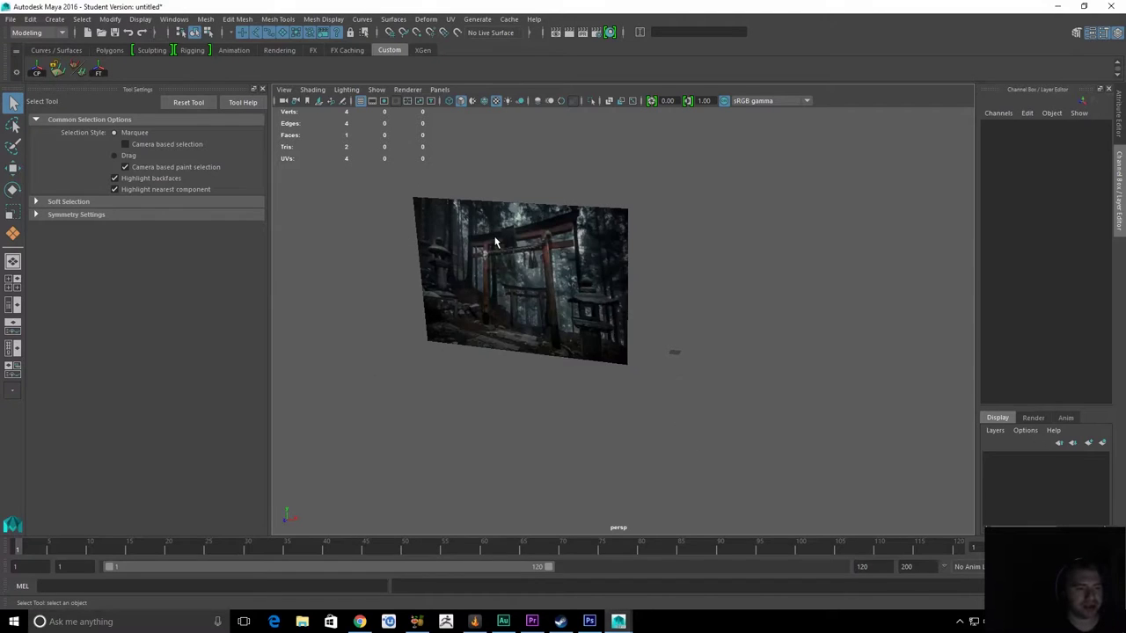
key(space)
click(423, 196)
click(56, 19)
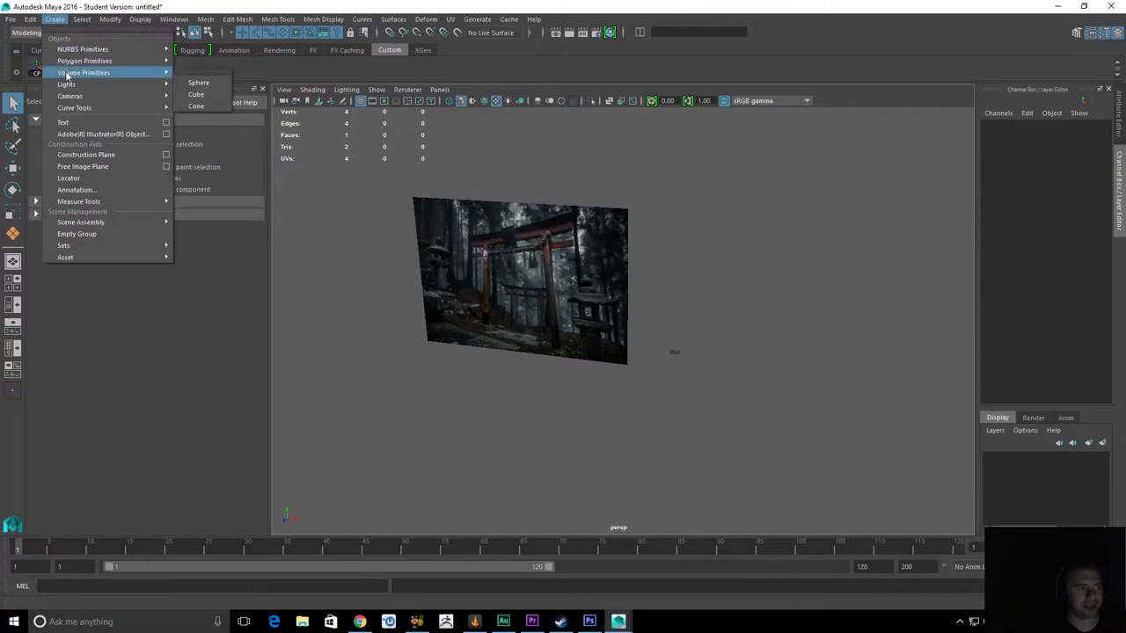
mouse_move(84, 49)
click(582, 268)
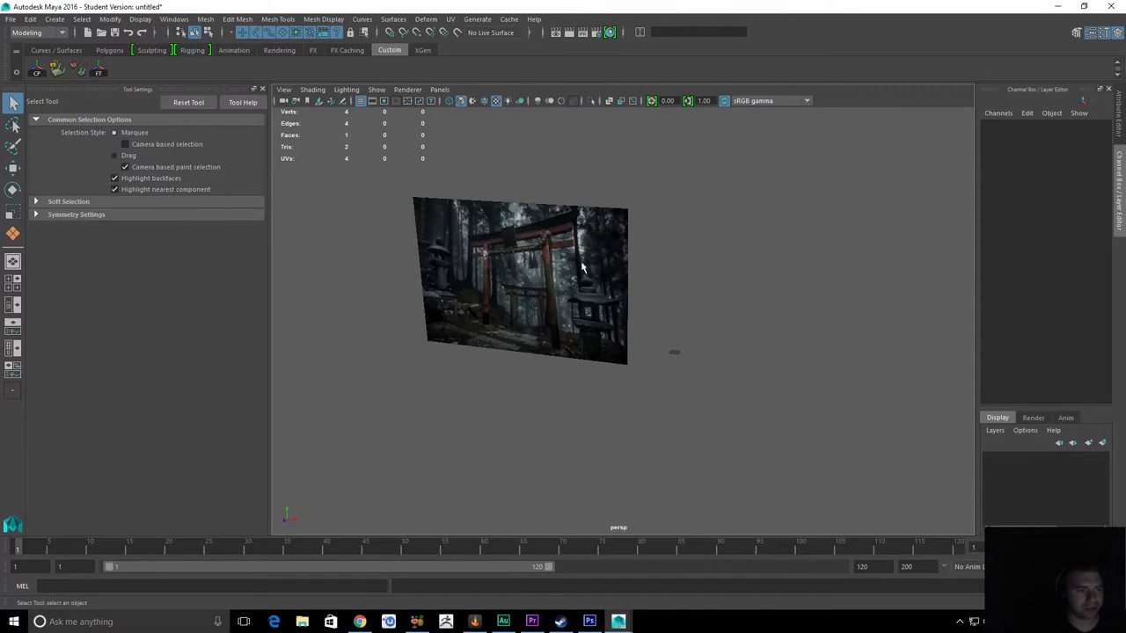
Create a polygon cylinder at the origin and set its Subdivisions Axis to 20
key(space)
click(489, 310)
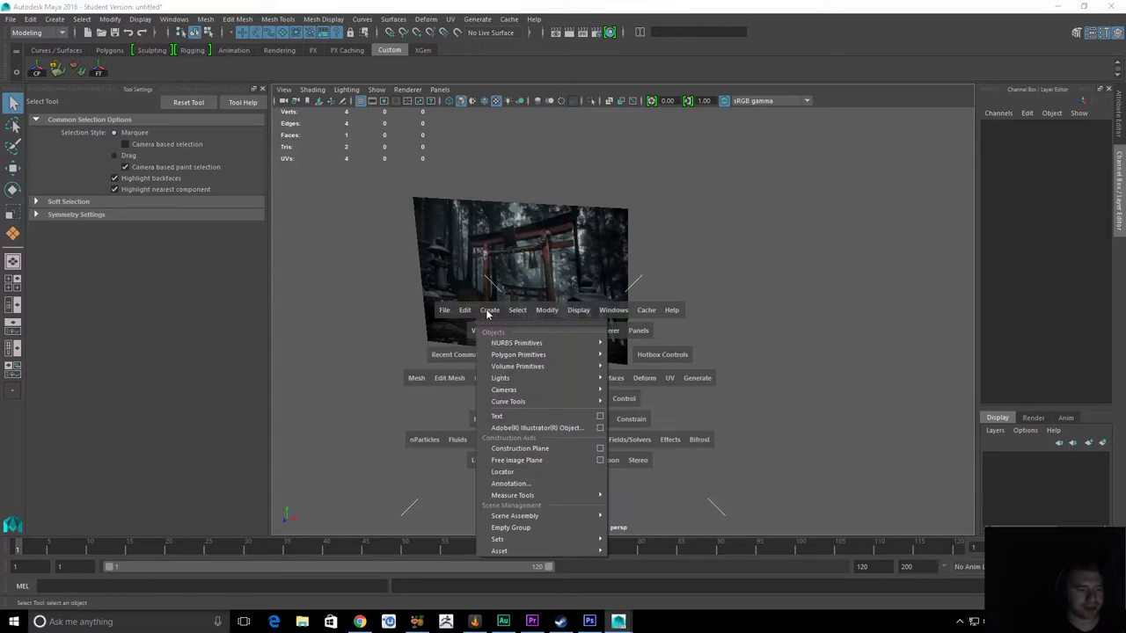
mouse_move(528, 356)
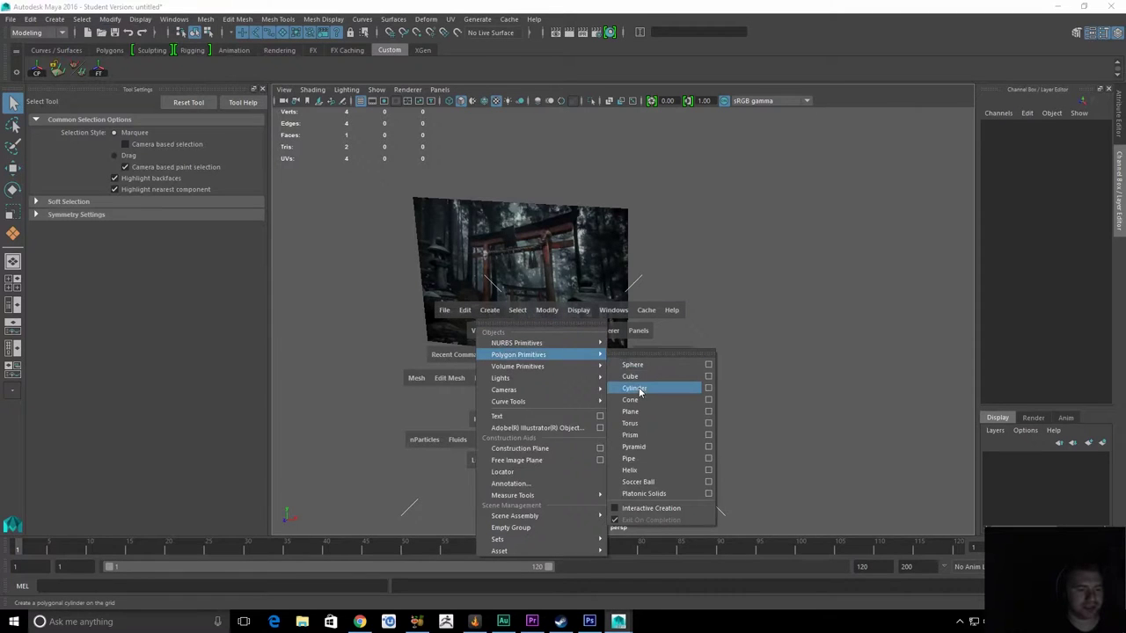
click(639, 390)
key(w)
key(f)
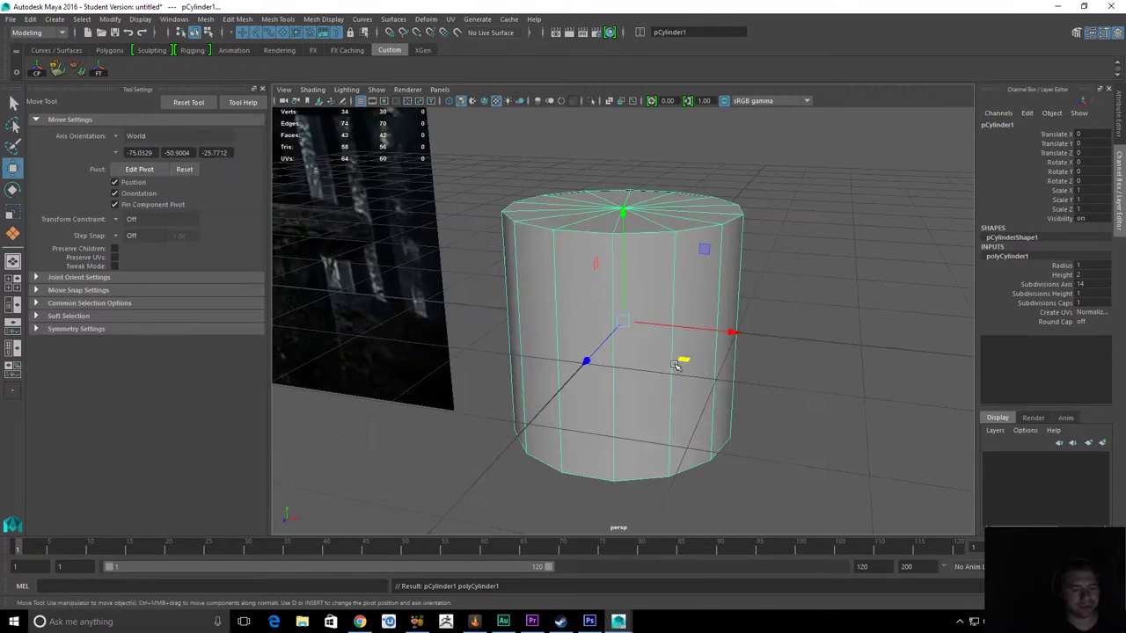
click(1104, 282)
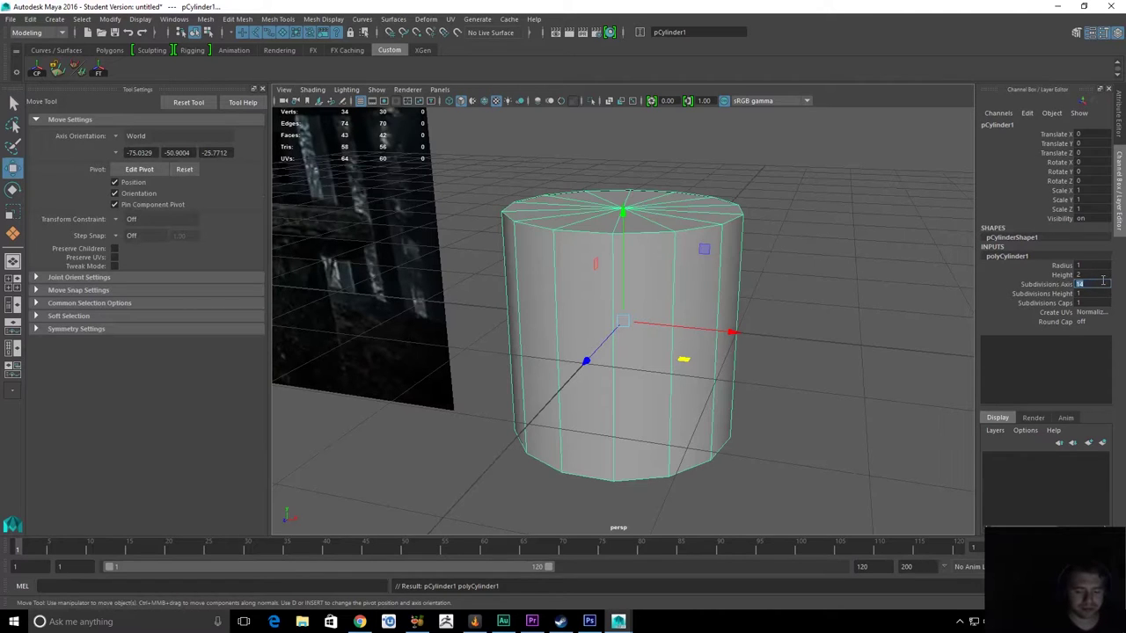
text(20)
key(Return)
Stretch the cylinder vertically into a tall post with a Scale Y of about 9.9
click(832, 241)
alt+drag(832, 255, 679, 299)
click(643, 299)
scroll(643, 300, down, 8)
alt+drag(513, 312, 589, 307)
scroll(588, 307, down, 5)
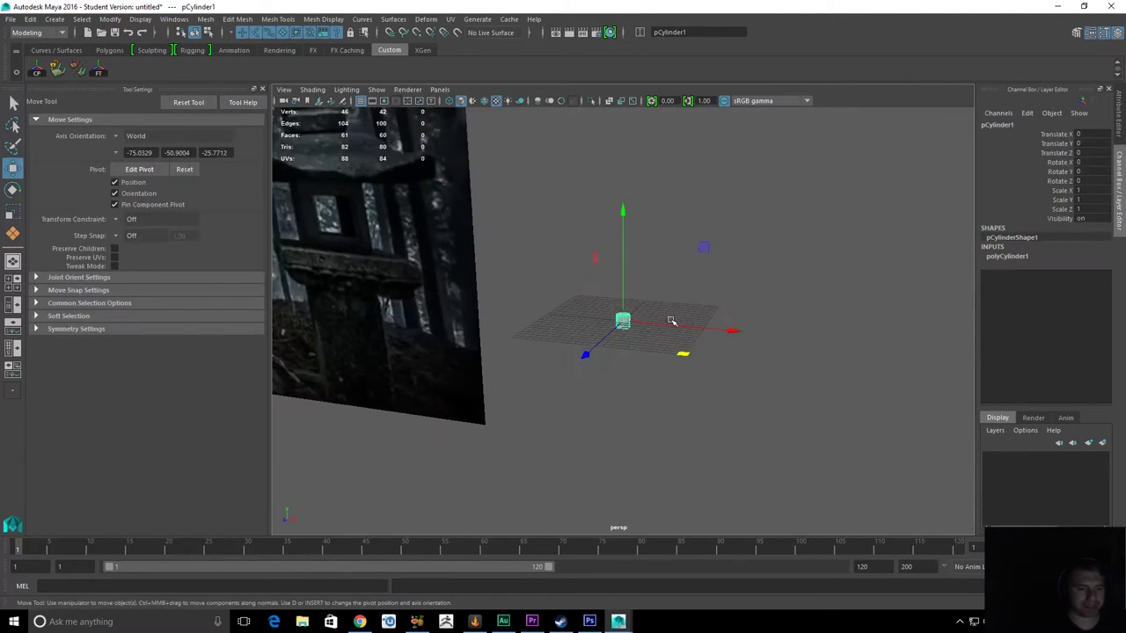
mouse_move(671, 322)
alt+mouse_down()
mouse_move(636, 312)
mouse_move(695, 372)
mouse_move(675, 315)
alt+mouse_up()
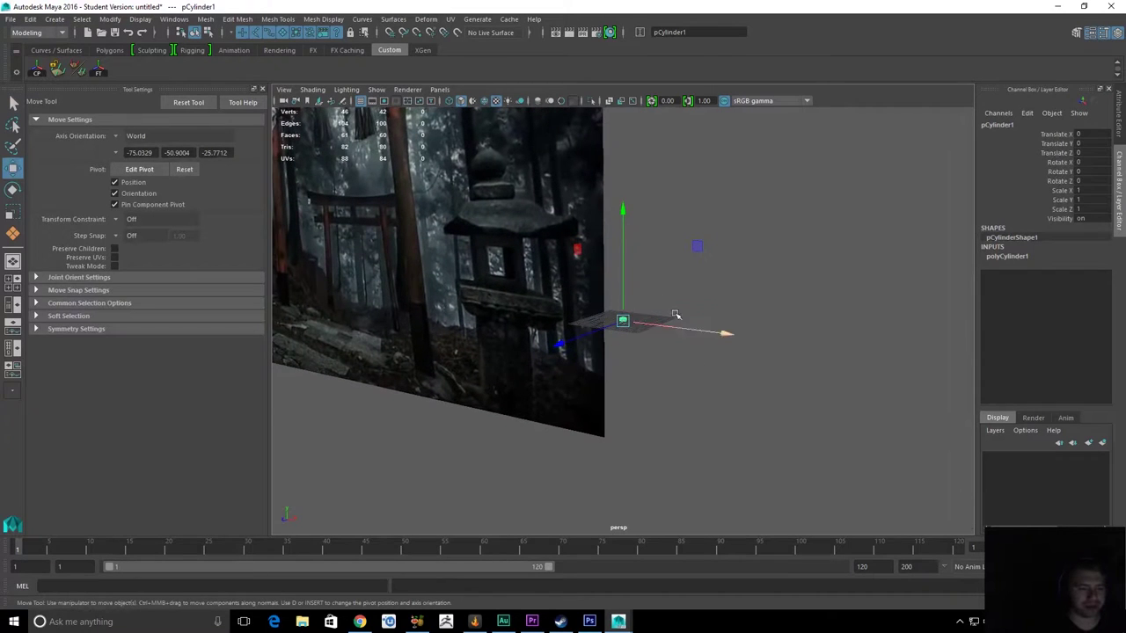
key(r)
drag(622, 214, 669, 23)
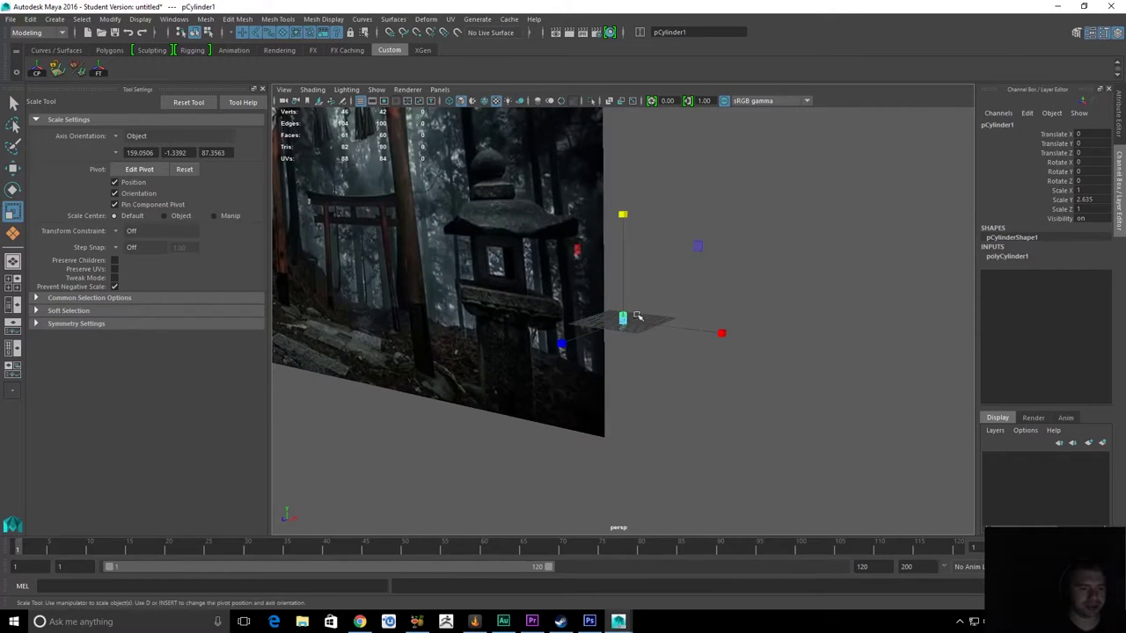
mouse_move(624, 216)
mouse_down()
mouse_move(620, 192)
mouse_move(617, 222)
mouse_up()
alt+drag(637, 303, 726, 354)
key(q)
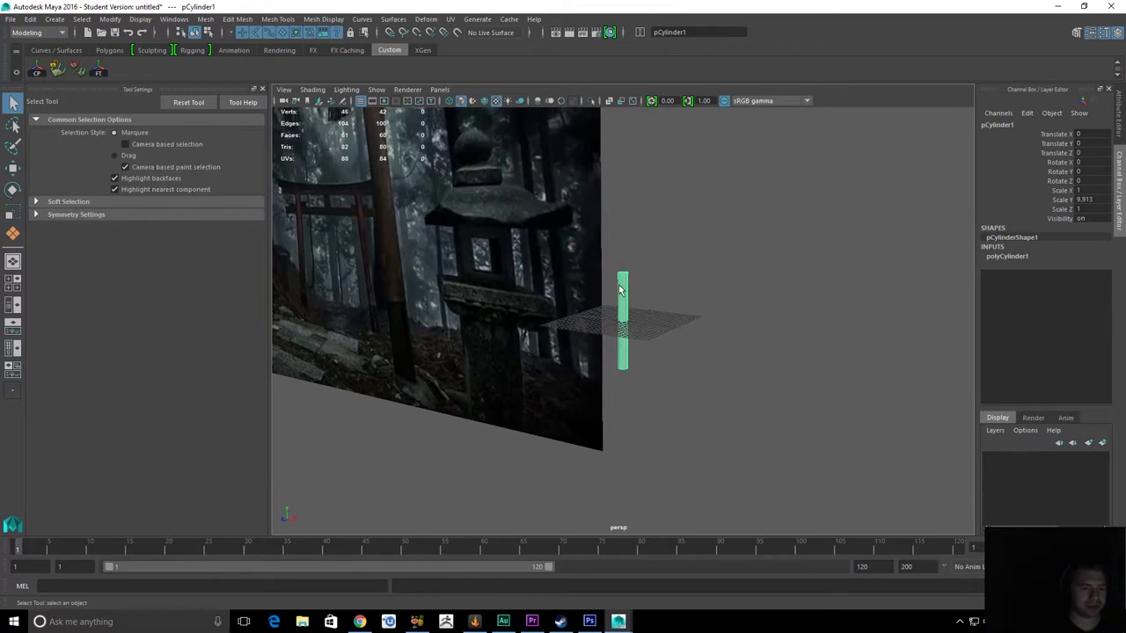
Inspect the stretched cylinder and compare its size with the torii posts on the reference plane
key(f)
mouse_move(689, 302)
alt+mouse_down()
mouse_move(649, 292)
mouse_move(686, 300)
alt+mouse_up()
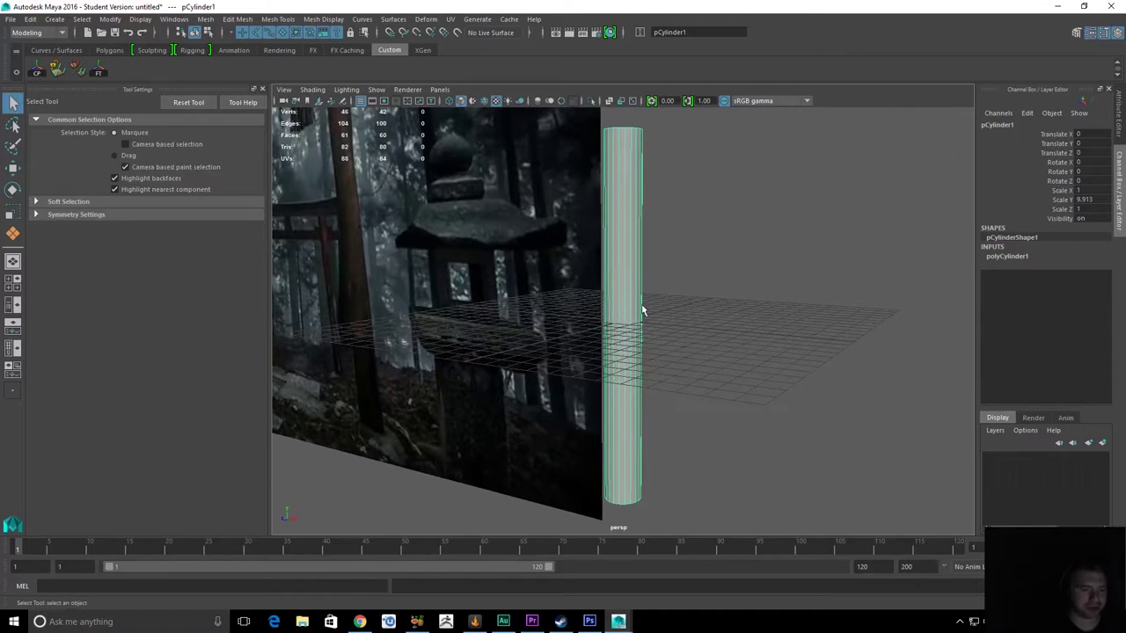
scroll(757, 322, down, 8)
mouse_move(730, 319)
alt+mouse_down()
mouse_move(771, 301)
mouse_move(731, 294)
mouse_move(862, 277)
mouse_move(724, 304)
alt+mouse_up()
key(f)
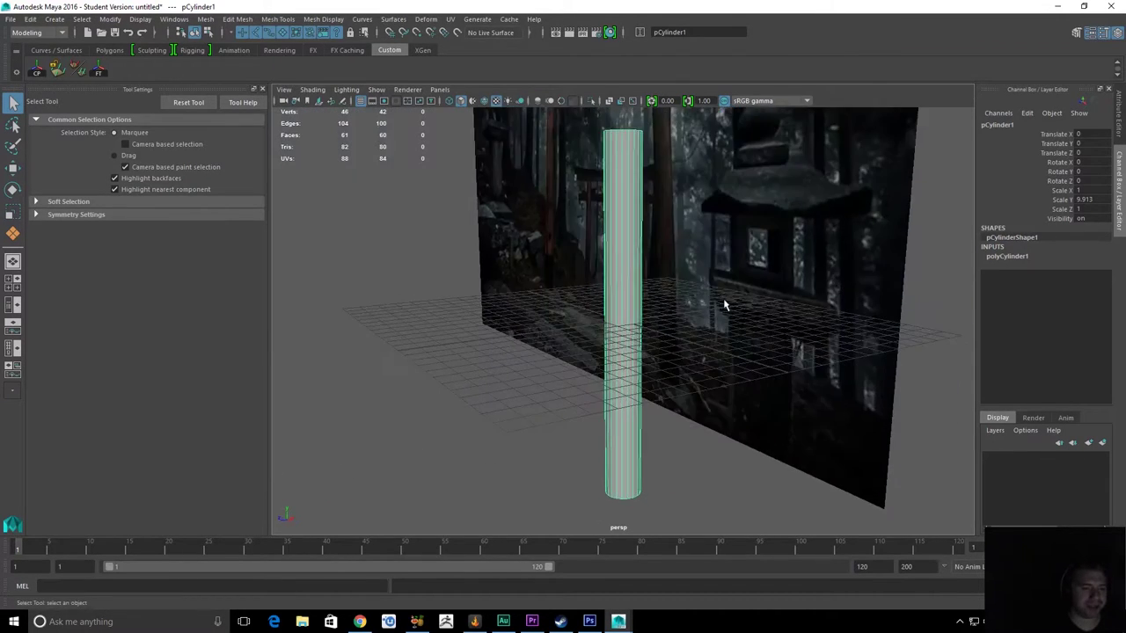
alt+drag(540, 302, 471, 261)
click(376, 243)
key(f)
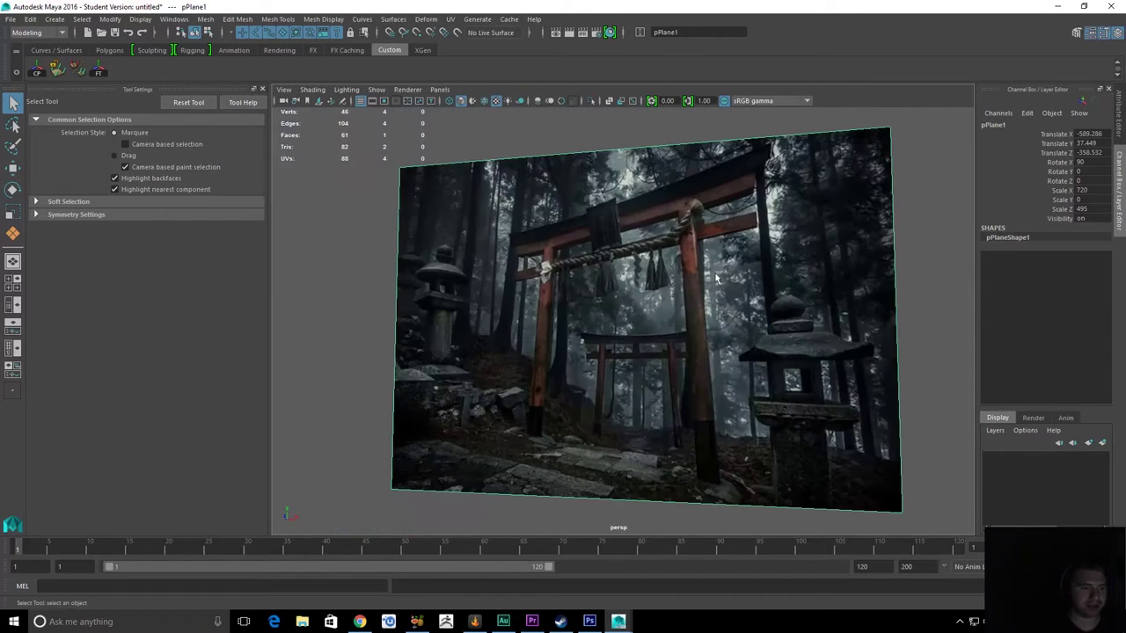
scroll(633, 290, down, 8)
alt+drag(633, 289, 637, 356)
Enlarge the cylinder to roughly the reference plane's height, with Scale Y about 71.5 and Scale X and Z about 1.6
key(f)
scroll(636, 350, down, 4)
key(r)
scroll(630, 338, down, 5)
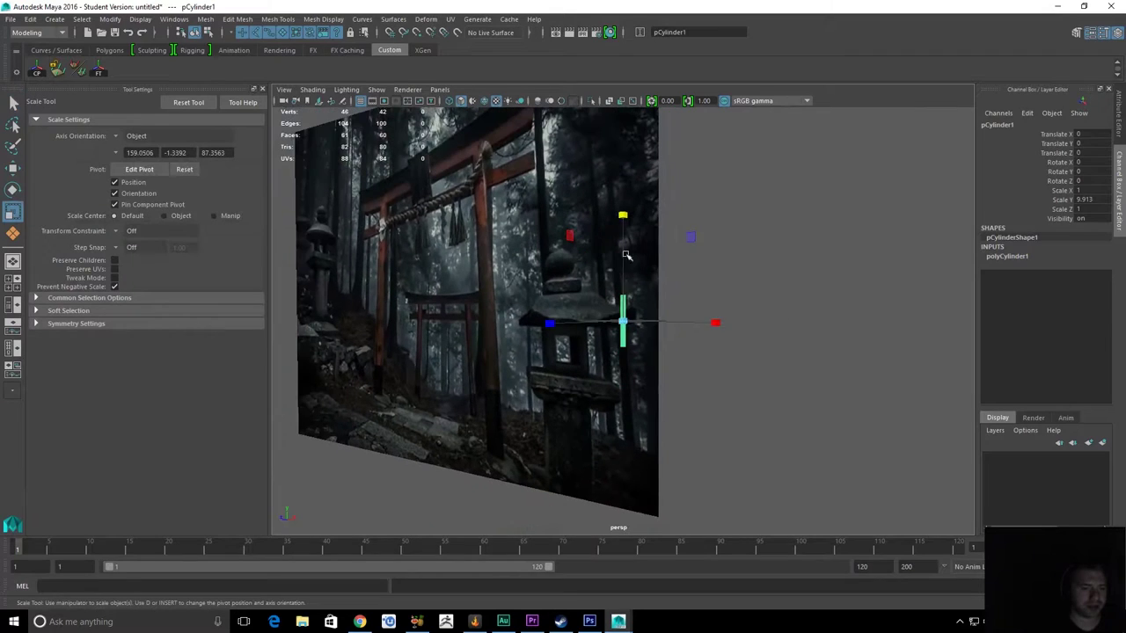
drag(622, 214, 632, 140)
drag(622, 215, 653, 209)
drag(628, 319, 709, 314)
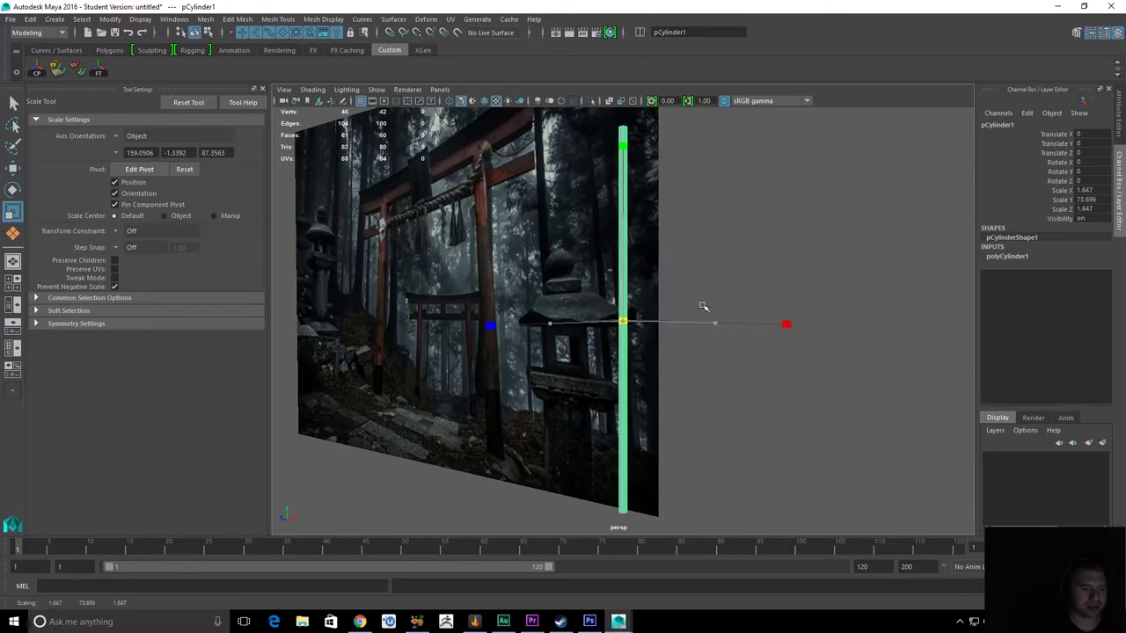
alt+drag(666, 215, 682, 275)
key(q)
alt+right_drag(589, 245, 700, 356)
scroll(624, 301, up, 3)
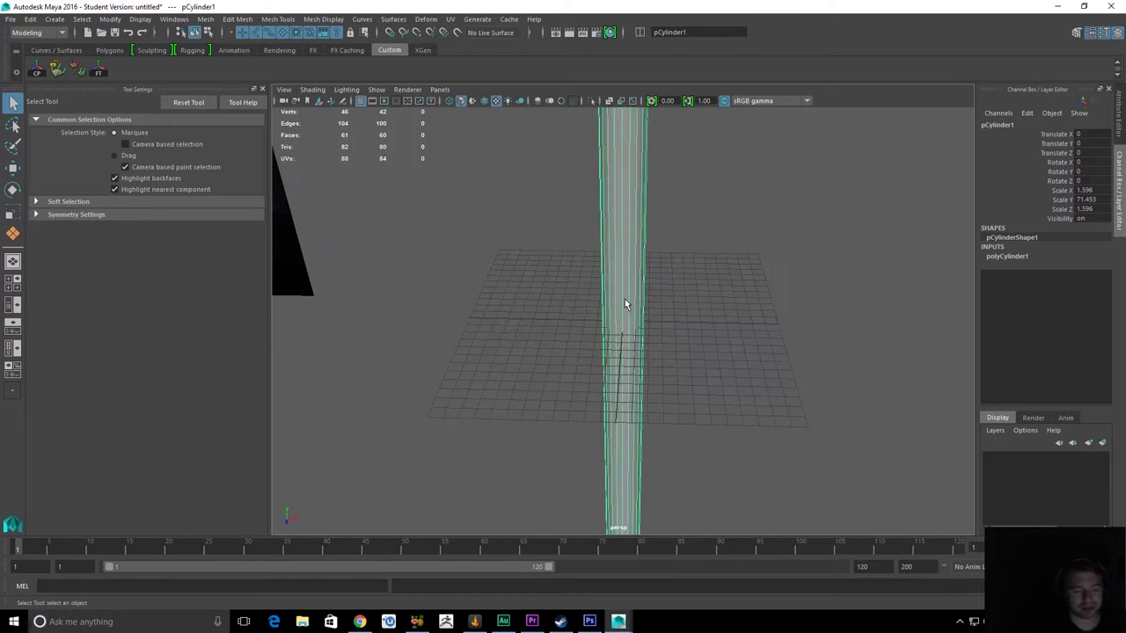
scroll(623, 301, down, 4)
key(r)
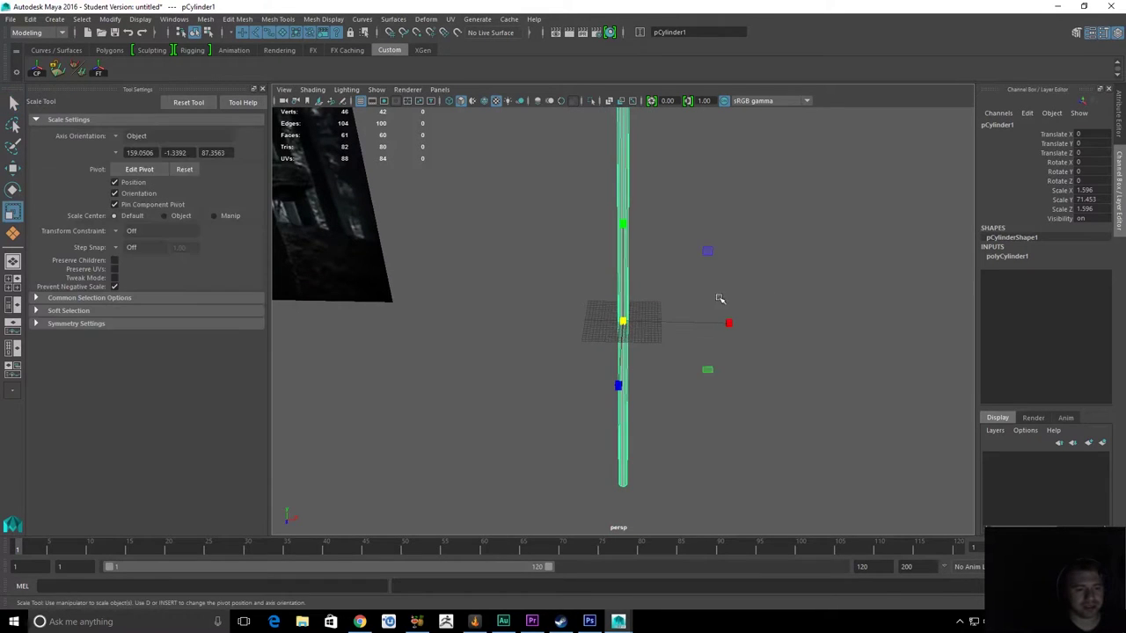
alt+drag(721, 299, 744, 318)
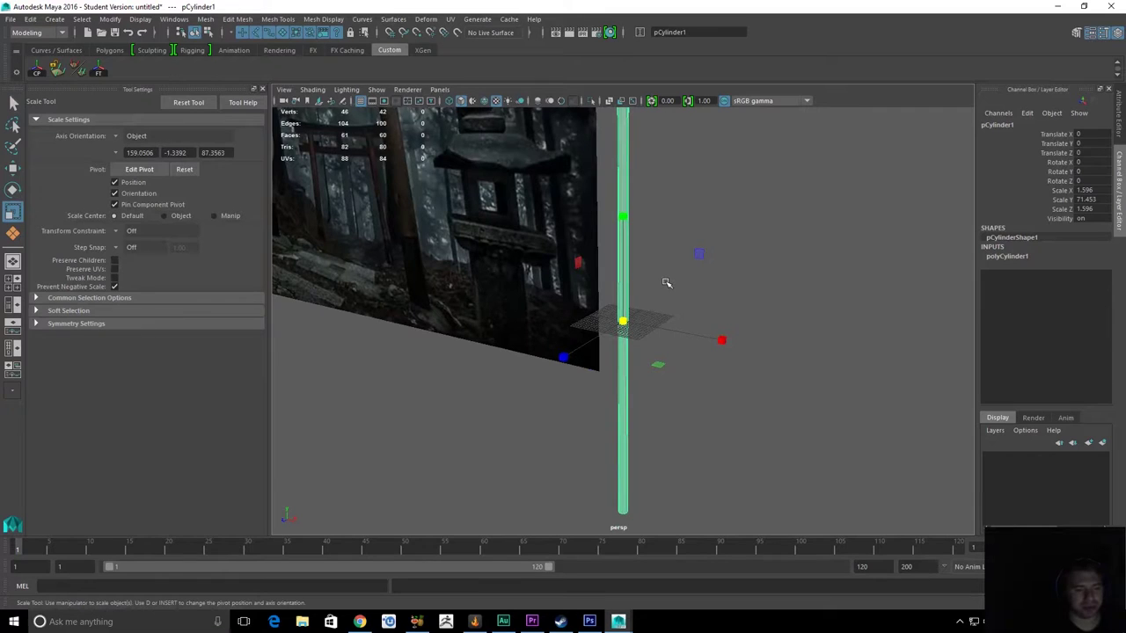
alt+drag(714, 236, 557, 552)
key(ctrl+z)
key(ctrl+z)
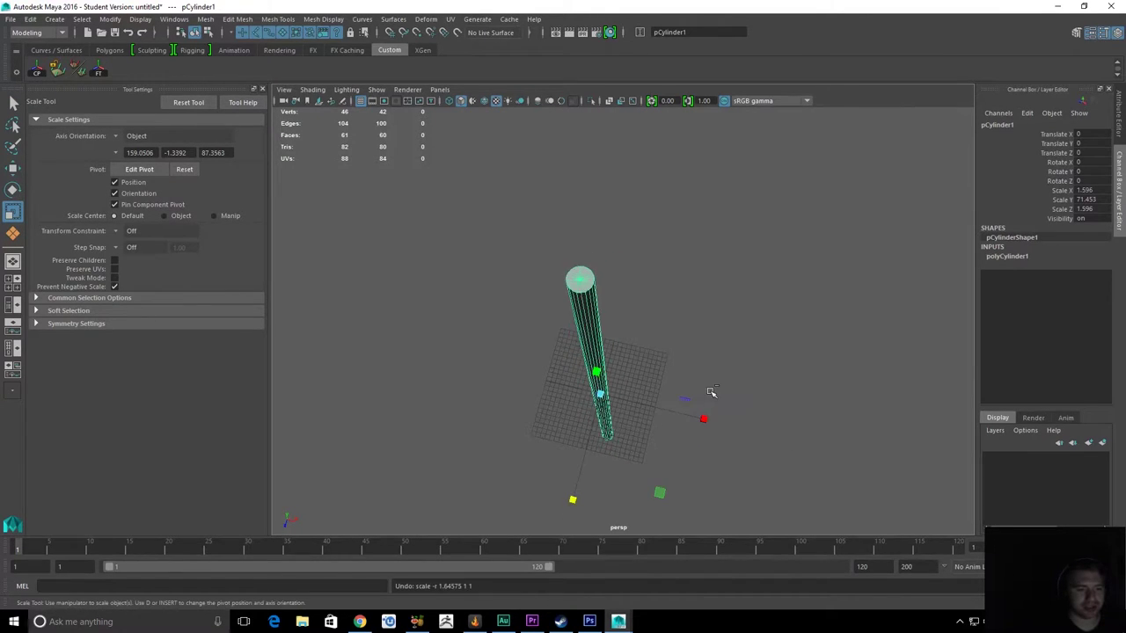
alt+drag(711, 393, 676, 393)
click(633, 357)
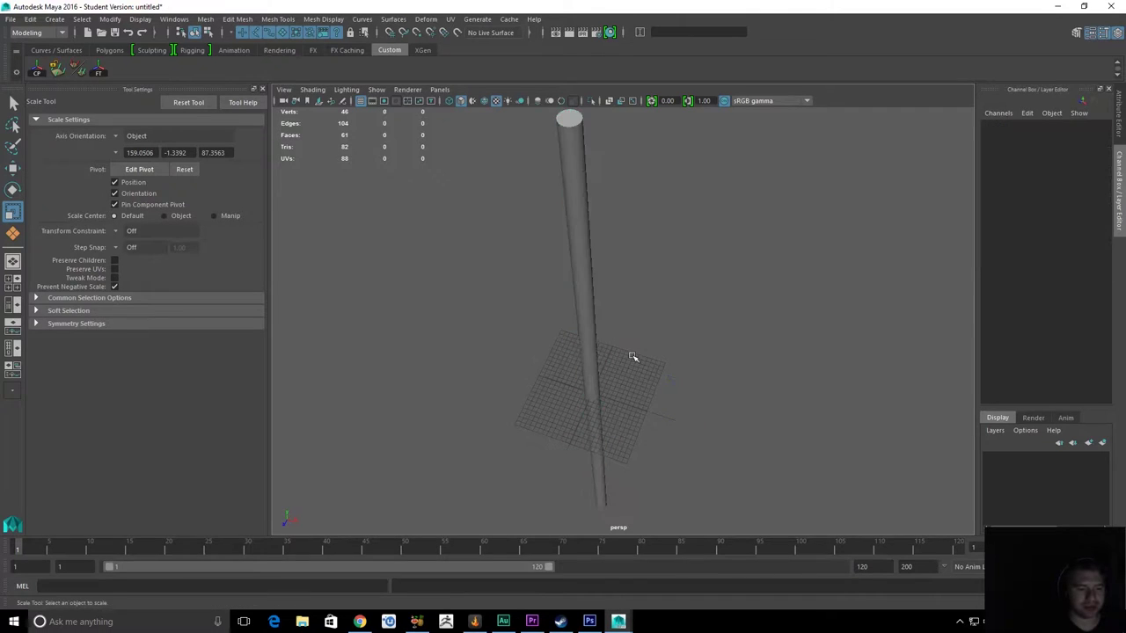
click(591, 334)
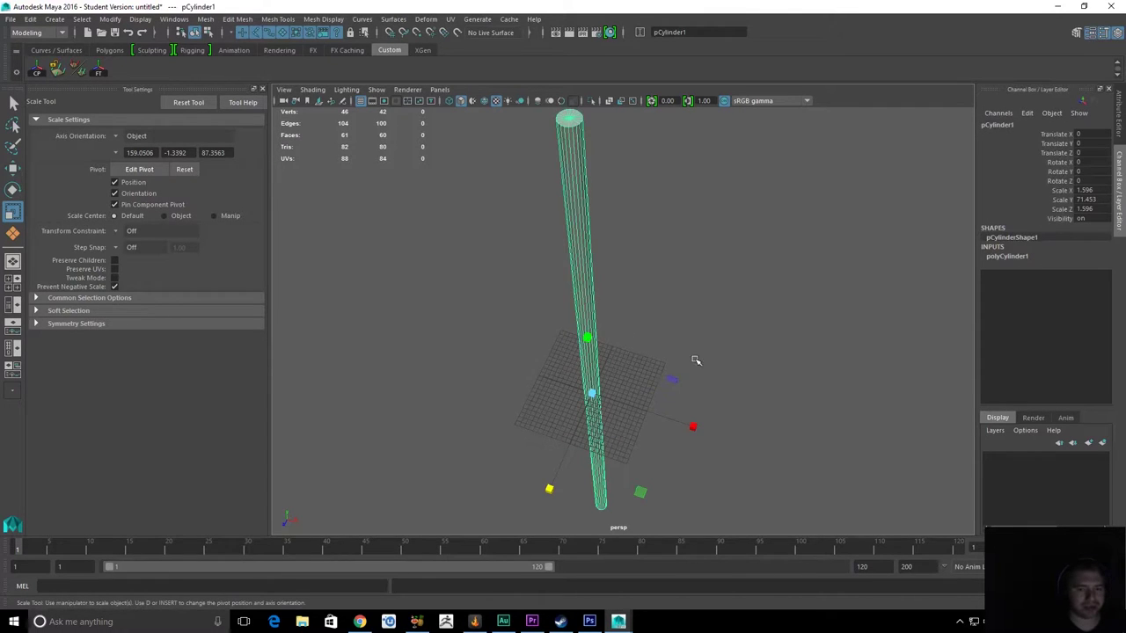
alt+drag(695, 360, 682, 349)
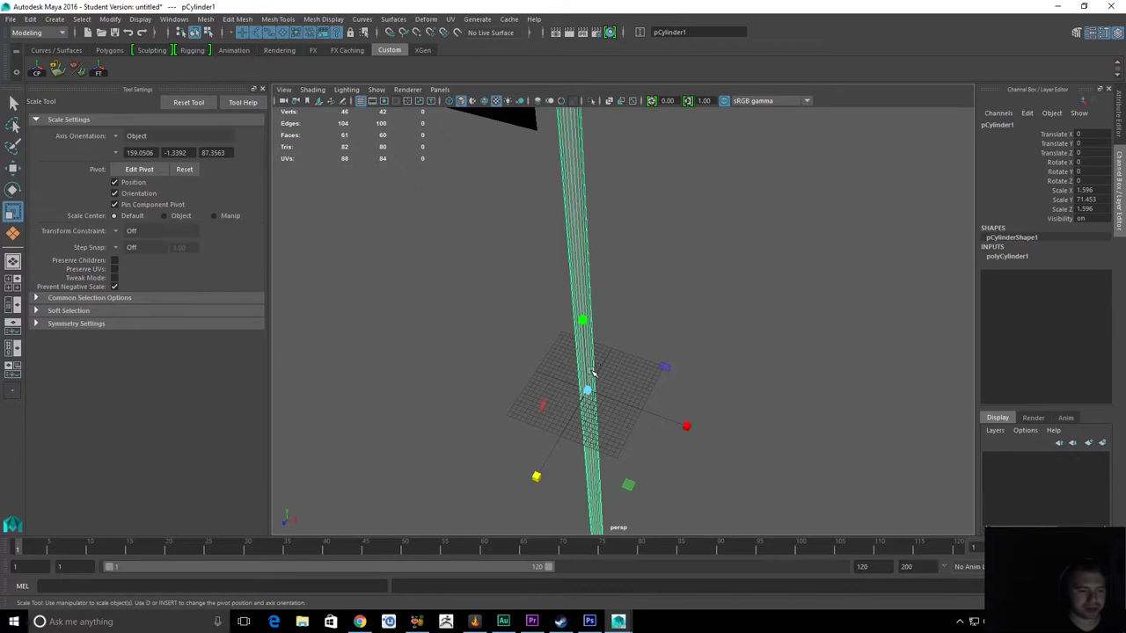
Undo all the scaling on the cylinder, back to a scale of 1 on every axis
key(ctrl+z)
key(ctrl+z)
key(ctrl+z)
key(ctrl+z)
key(ctrl+z)
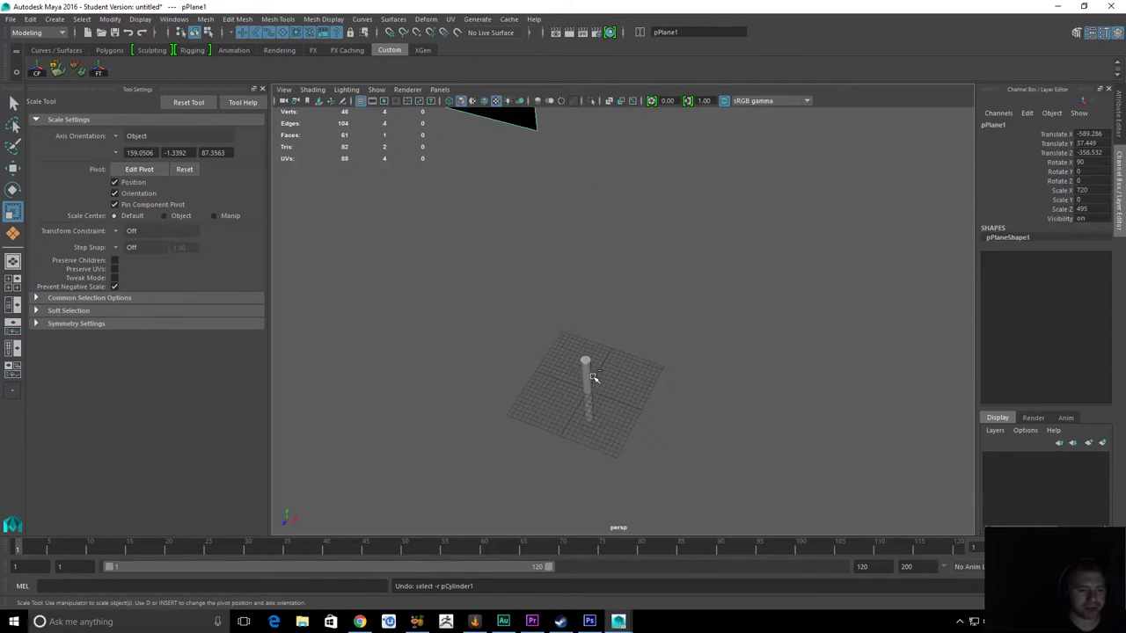
key(q)
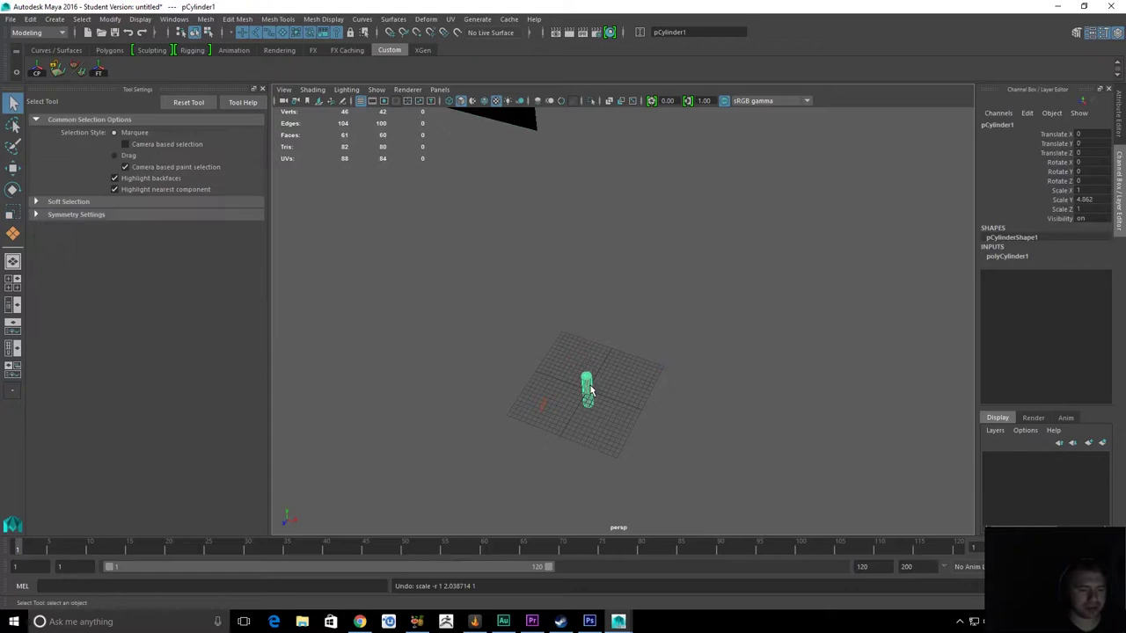
key(f)
alt+drag(662, 390, 679, 343)
key(ctrl+z)
key(ctrl+z)
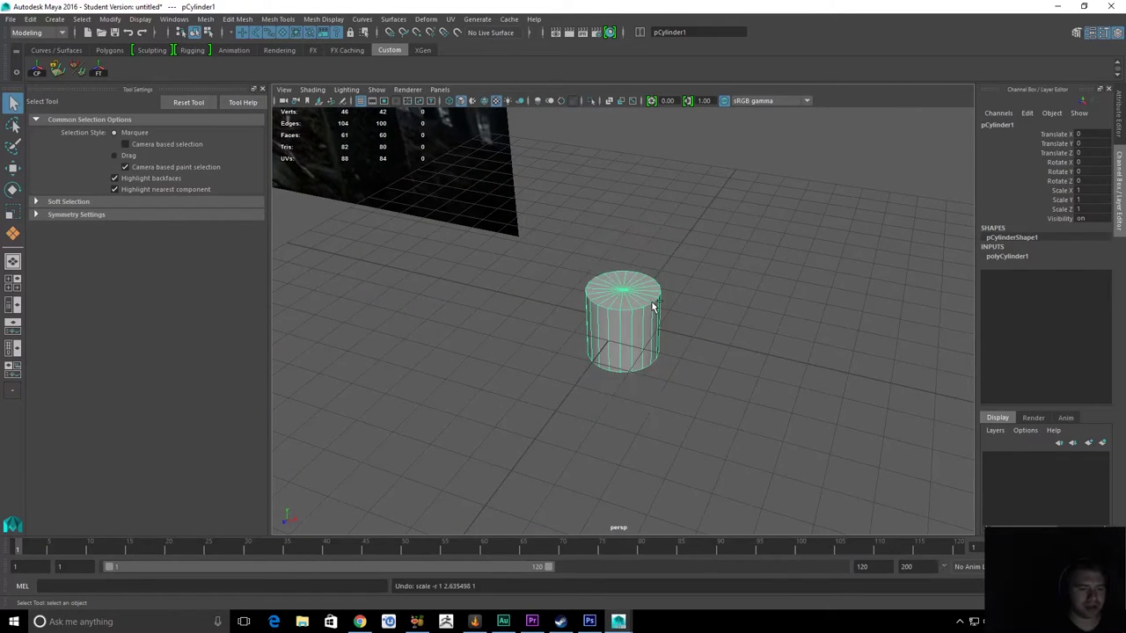
Scale the cylinder up uniformly to about 14.2 on all axes
key(r)
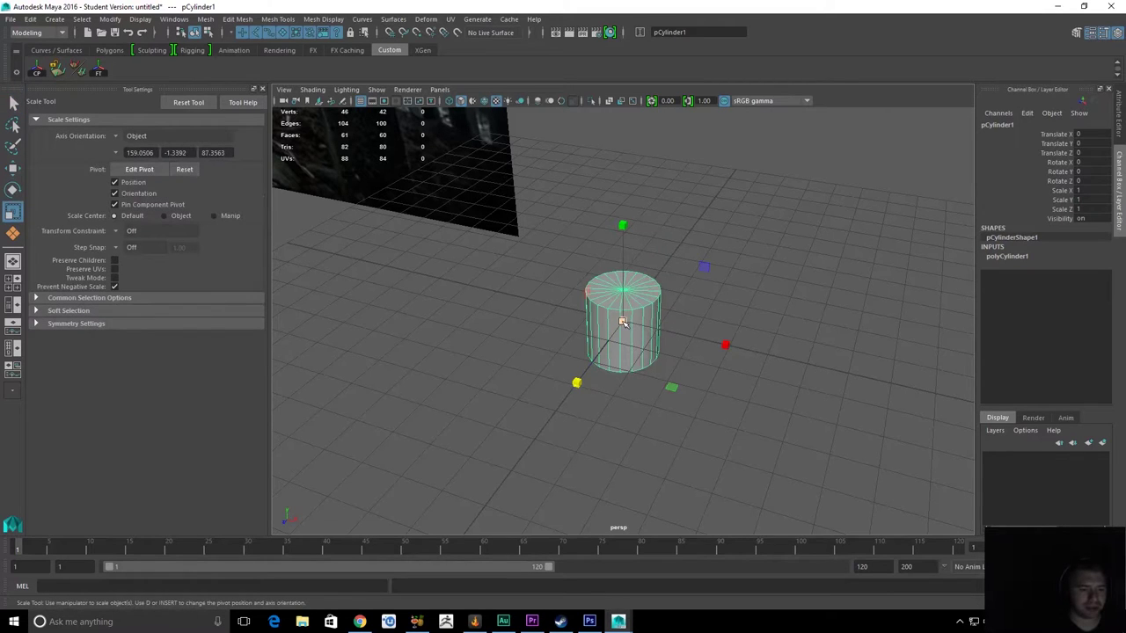
drag(623, 322, 1122, 251)
scroll(729, 344, down, 8)
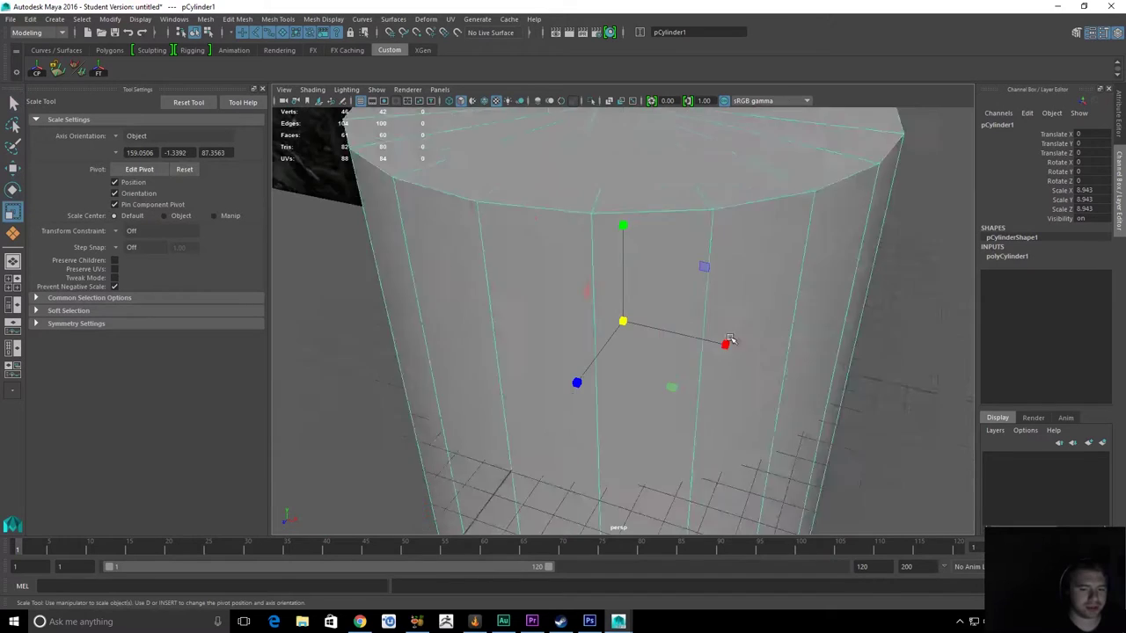
mouse_move(624, 321)
mouse_down()
mouse_move(745, 291)
mouse_move(614, 319)
mouse_up()
scroll(678, 310, down, 6)
Stretch the cylinder vertically into a tall post with a Scale Y of about 235.2
drag(622, 217, 621, 58)
scroll(618, 236, down, 5)
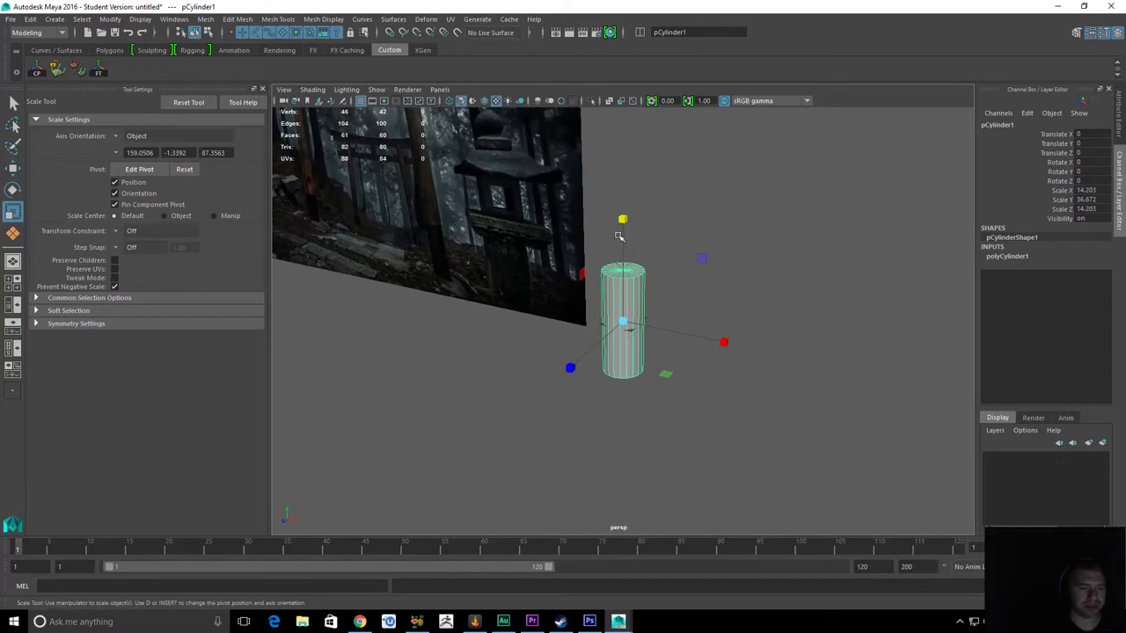
drag(622, 218, 622, 55)
scroll(651, 202, down, 2)
drag(623, 219, 622, 116)
scroll(607, 279, down, 5)
alt+drag(607, 279, 639, 261)
drag(624, 218, 625, 188)
Examine the resized post from several angles and compare its proportions with the torii posts on the reference plane
key(w)
click(624, 210)
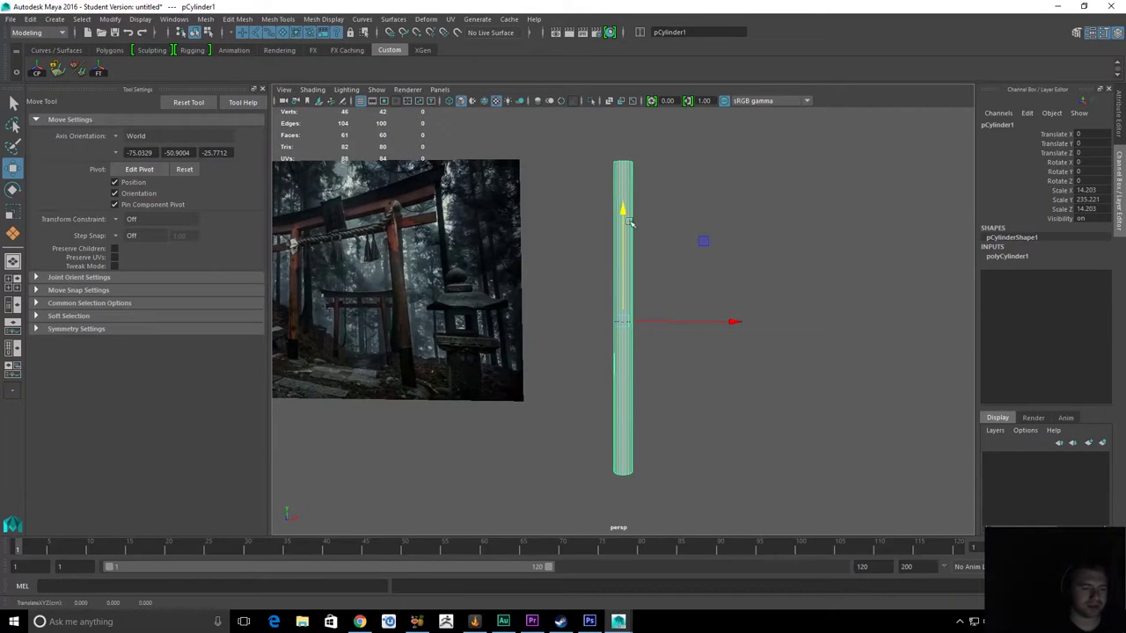
alt+drag(631, 241, 772, 343)
click(796, 303)
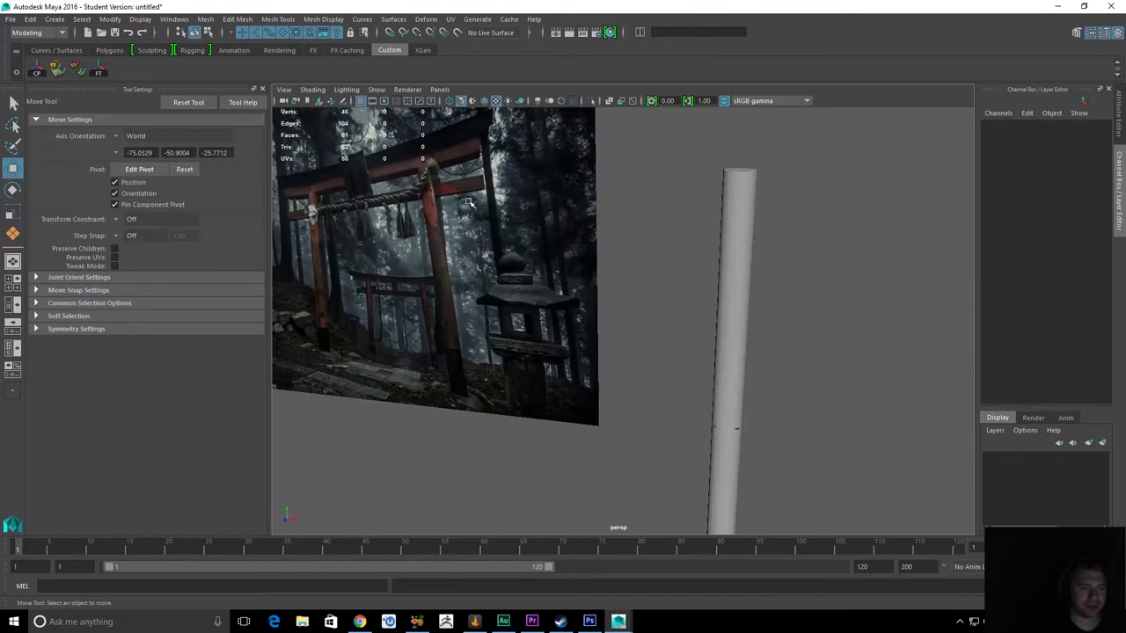
click(754, 188)
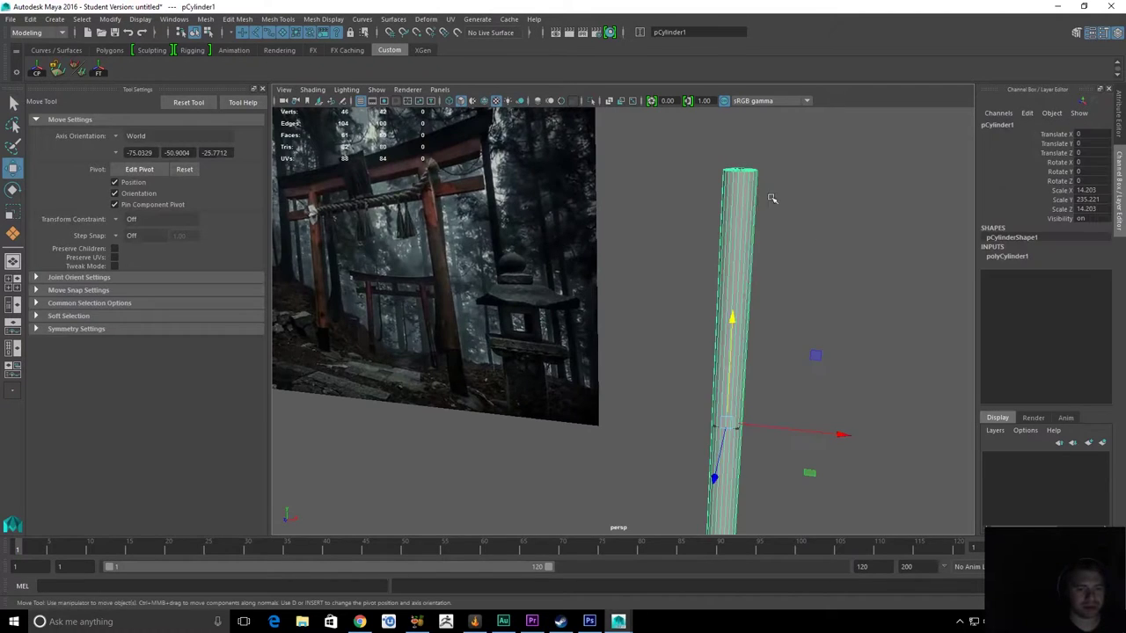
alt+drag(791, 228, 747, 256)
key(q)
click(821, 280)
alt+drag(821, 280, 703, 308)
alt+right_drag(703, 308, 739, 319)
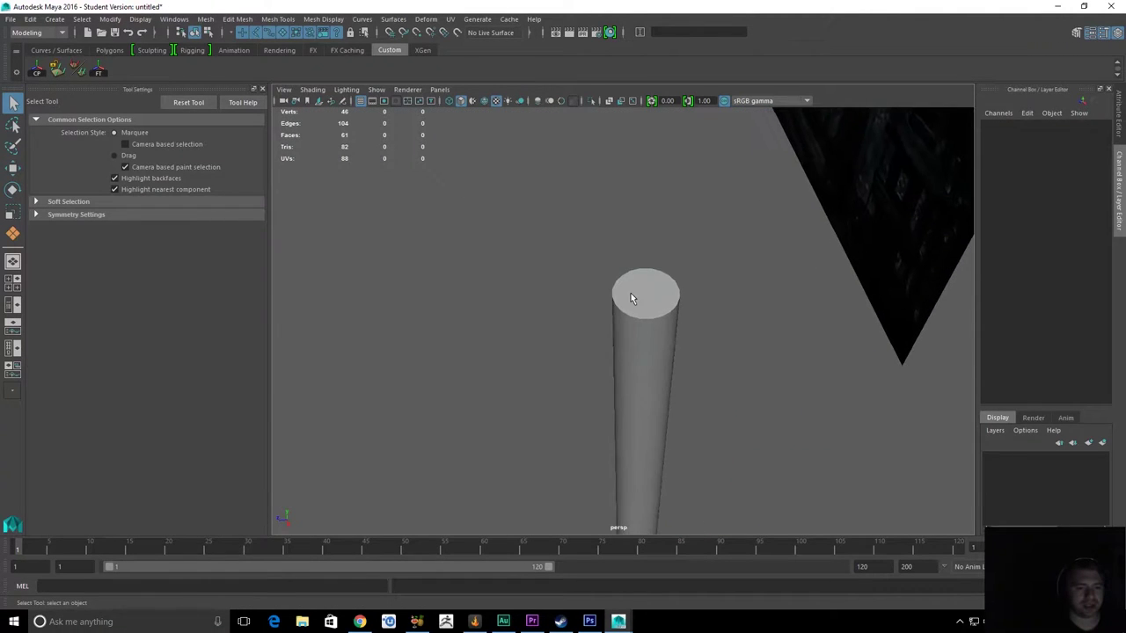
click(631, 293)
alt+right_drag(563, 229, 630, 337)
alt+drag(630, 337, 714, 367)
key(f)
key(w)
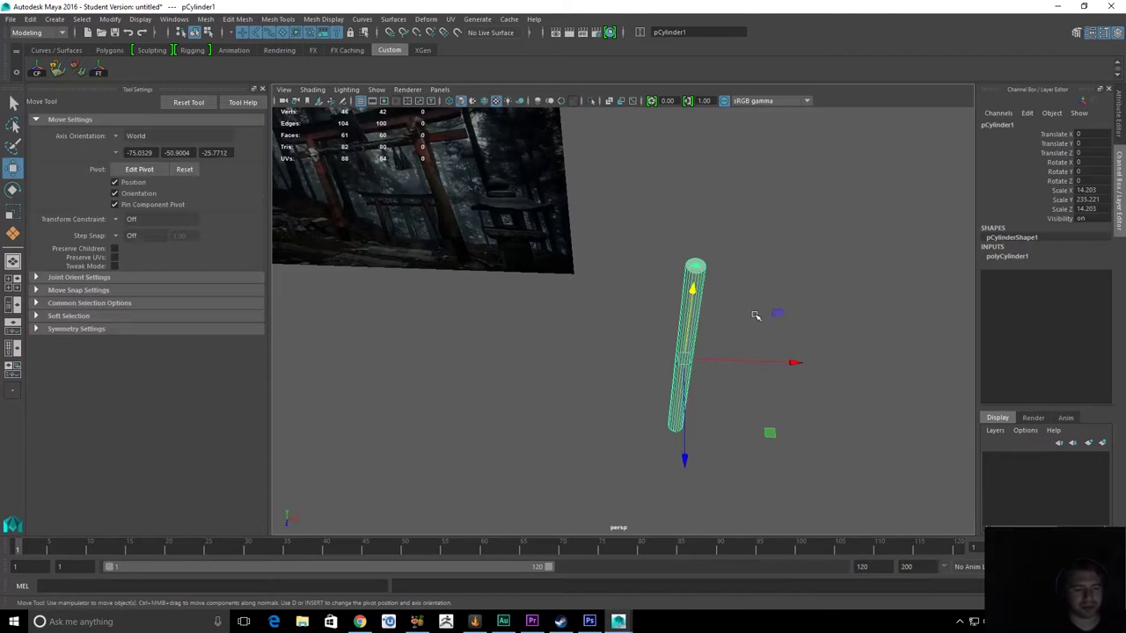
alt+middle_drag(755, 316, 640, 317)
scroll(624, 337, up, 3)
alt+middle_drag(611, 354, 644, 318)
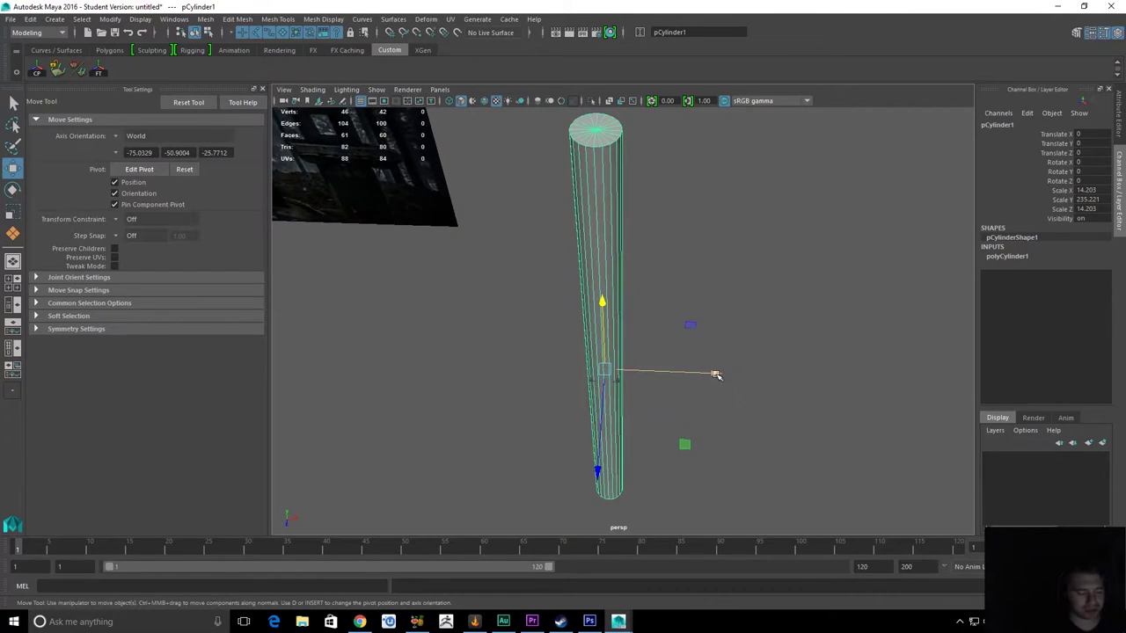
key(ctrl+d)
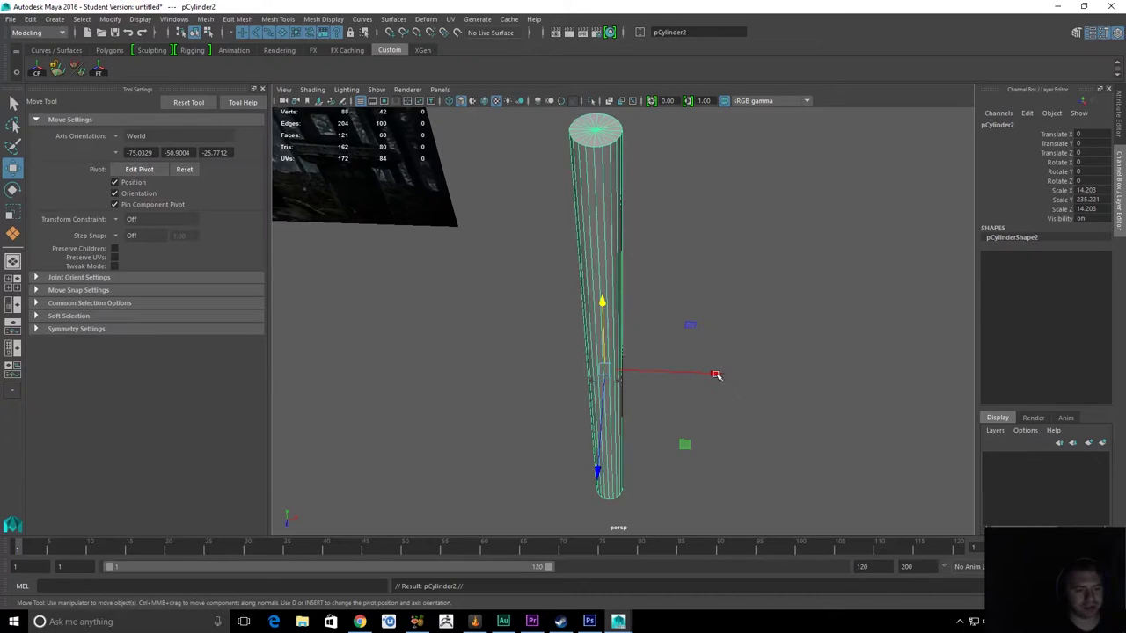
drag(716, 373, 885, 380)
key(q)
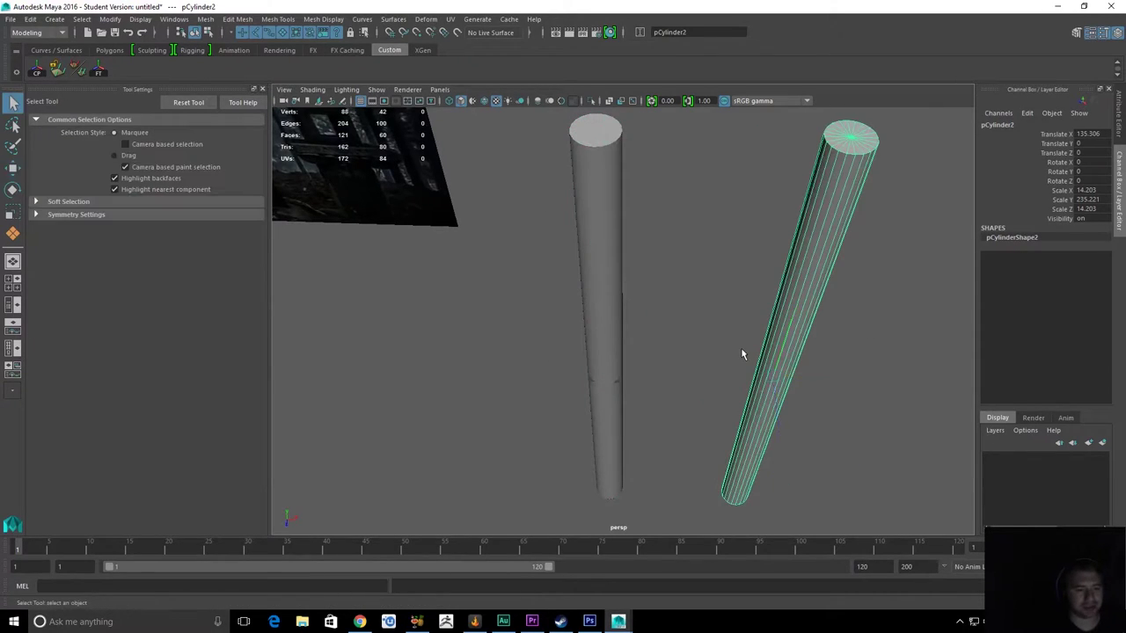
click(741, 347)
click(784, 344)
key(Delete)
Duplicate the post and move the copy along the X axis to stand apart as the gate's second post
click(608, 171)
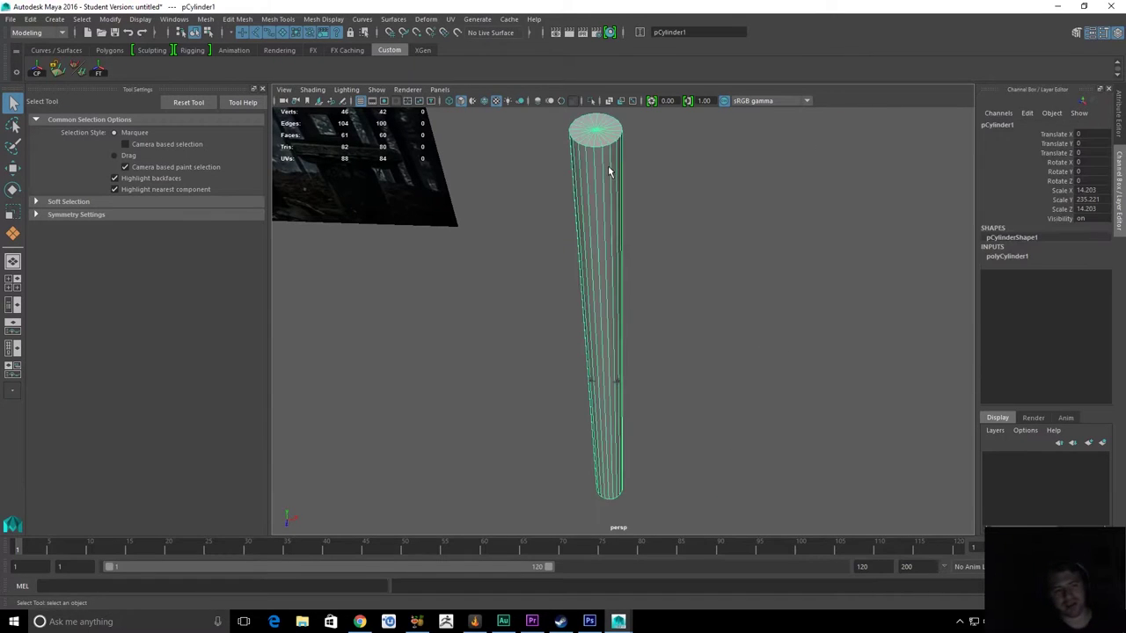
click(29, 20)
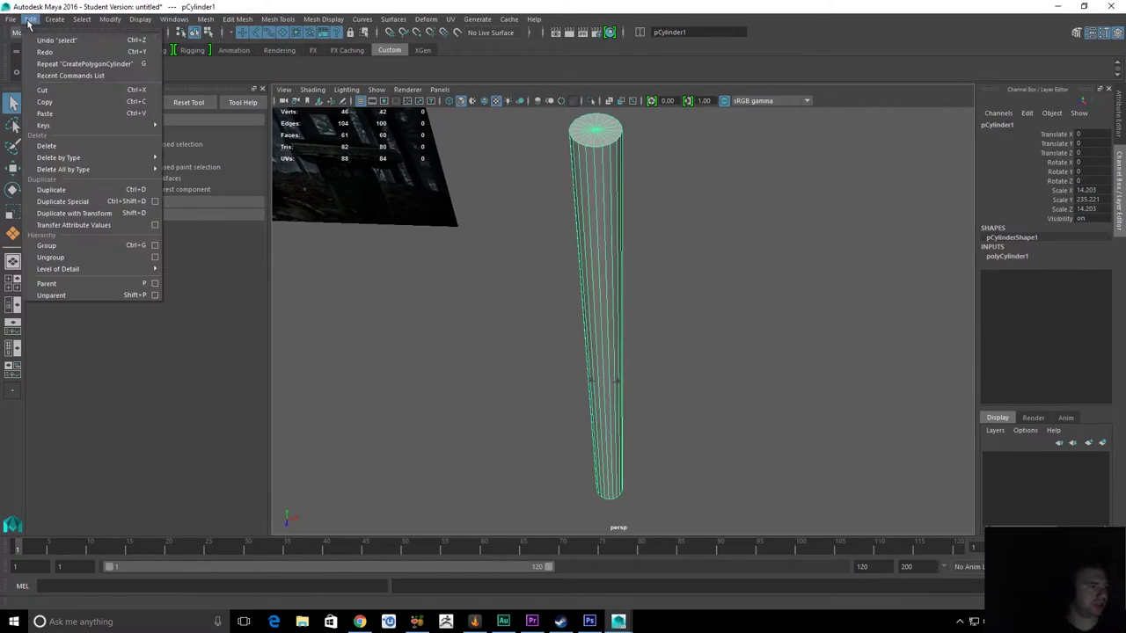
click(111, 191)
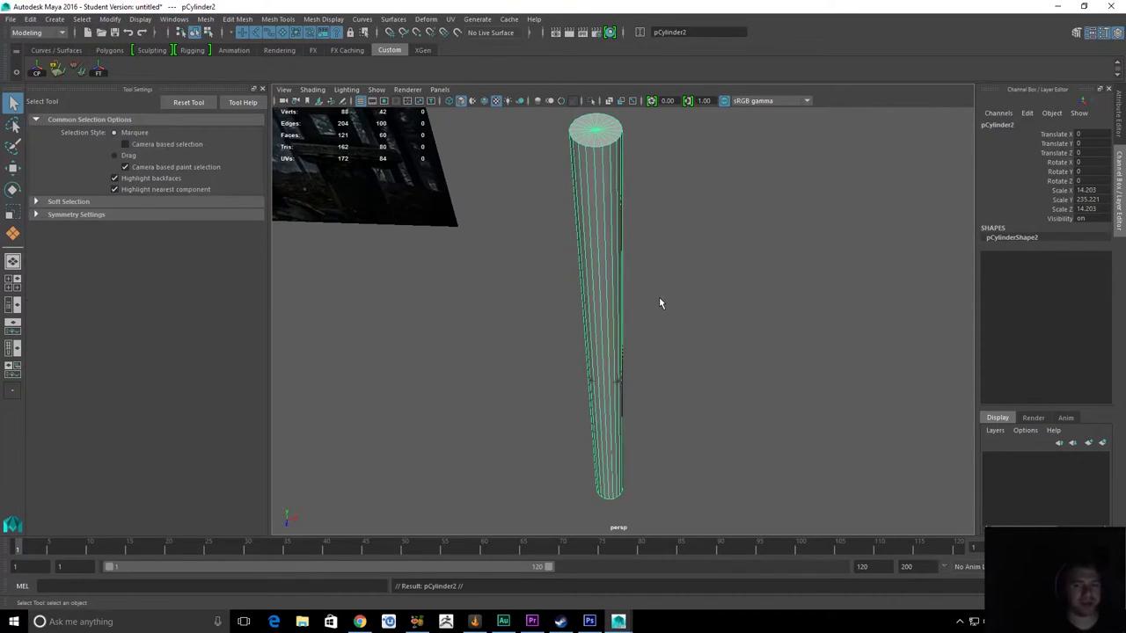
key(w)
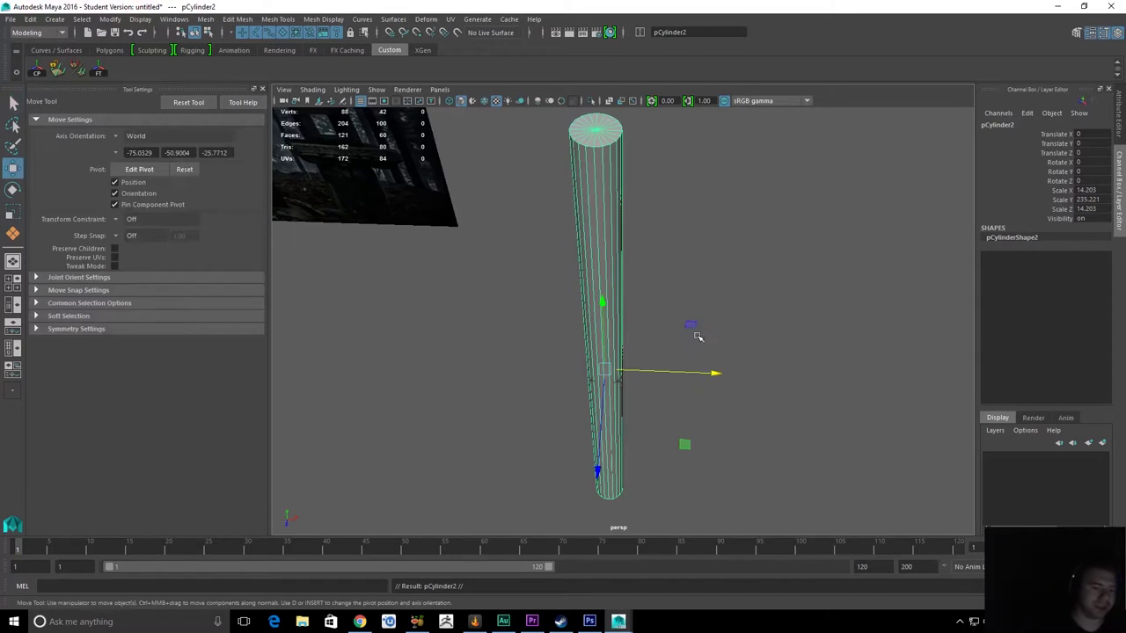
drag(701, 374, 976, 380)
scroll(842, 392, down, 5)
alt+drag(842, 392, 880, 361)
key(q)
click(872, 296)
Switch to the torii image search in Chrome and examine the large front views of red torii gates
key(alt+Tab)
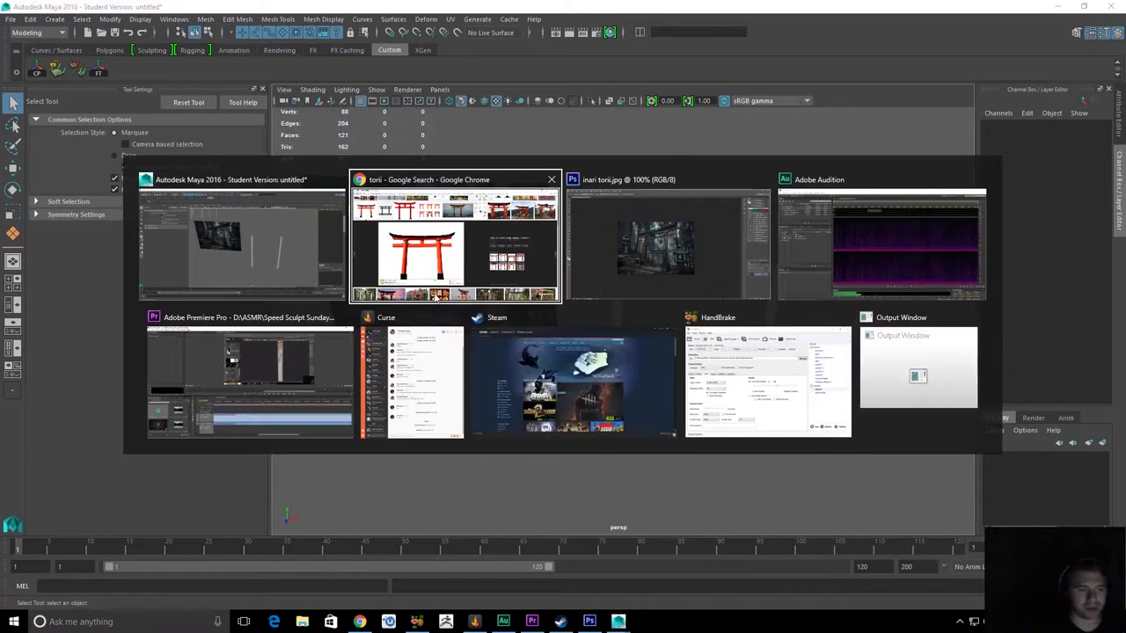
click(477, 238)
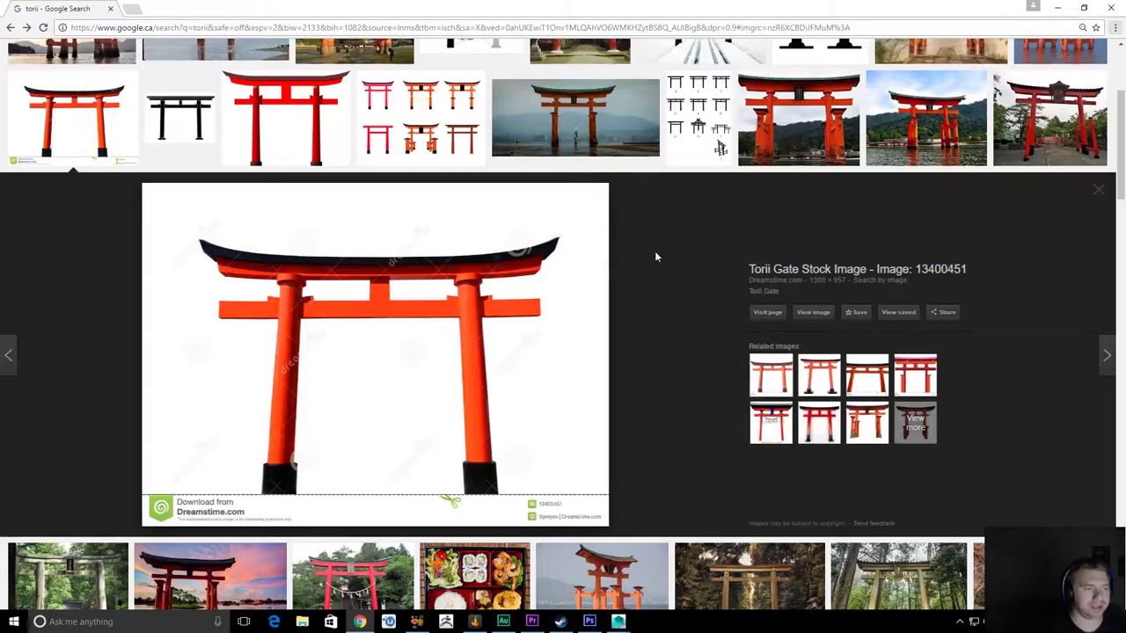
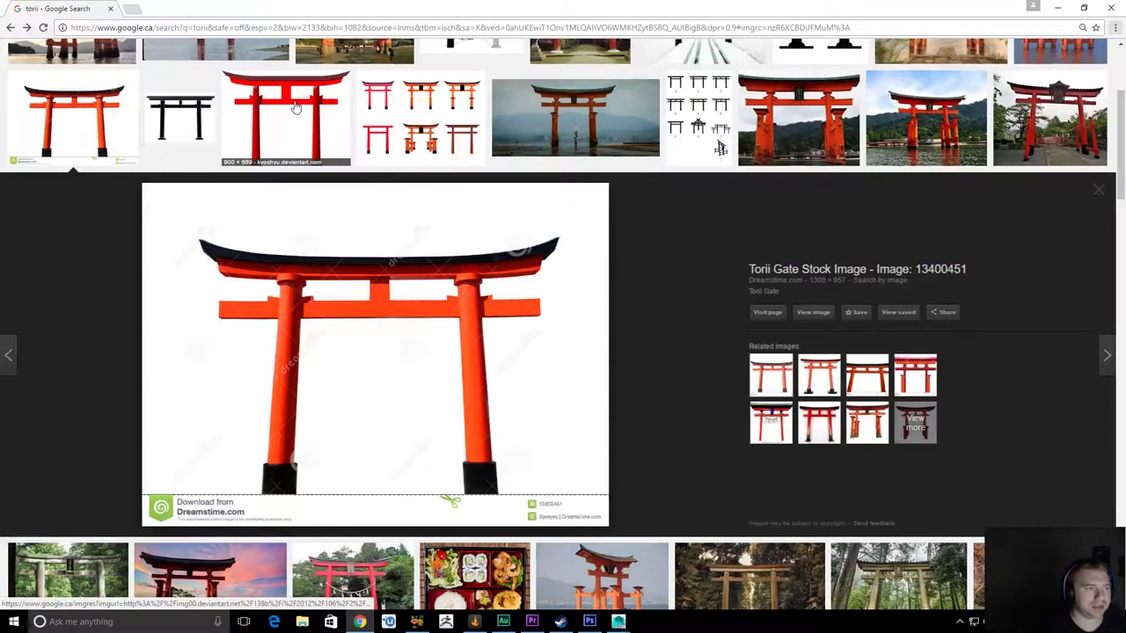
click(127, 104)
click(127, 106)
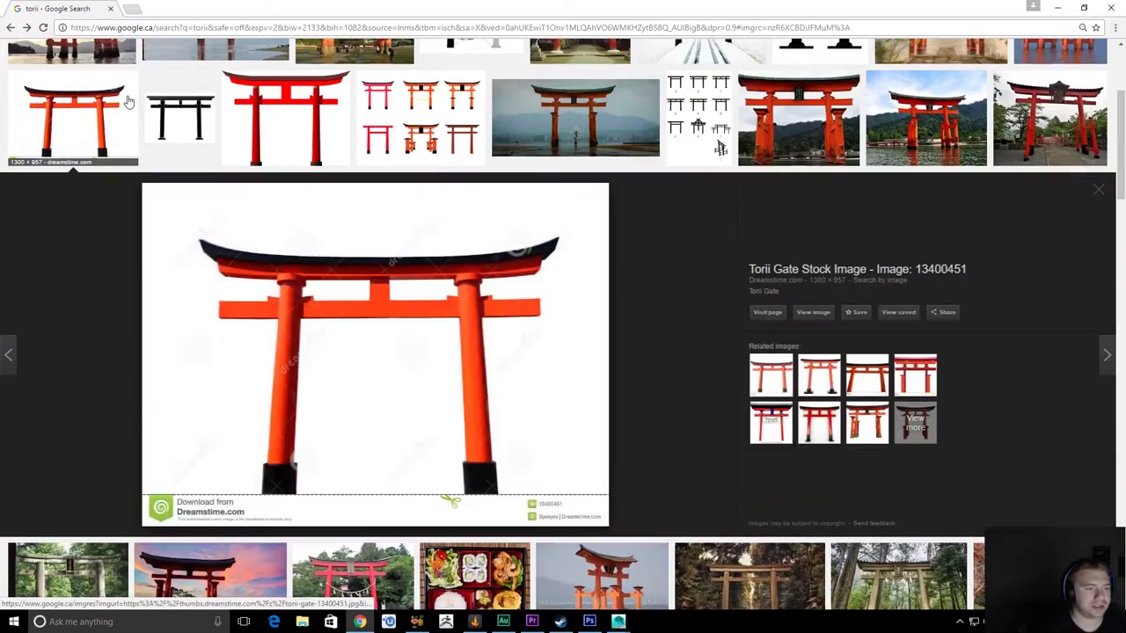
click(293, 115)
scroll(526, 151, up, 2)
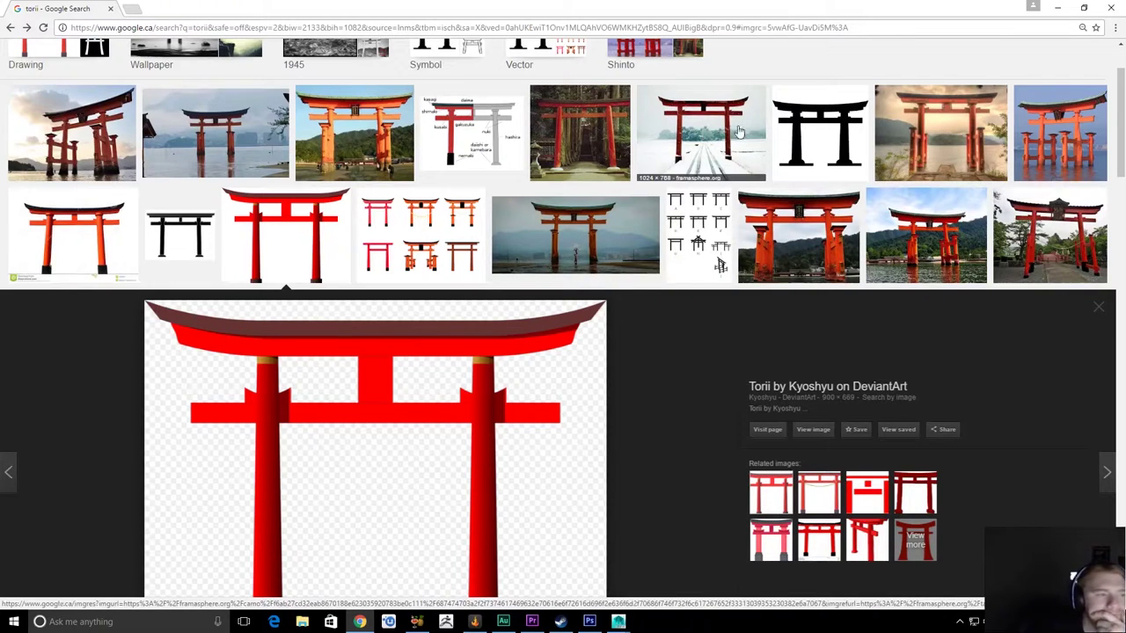
Study the Wikipedia torii parts diagram and the vector sheet of torii styles, and browse further gate photos
click(449, 121)
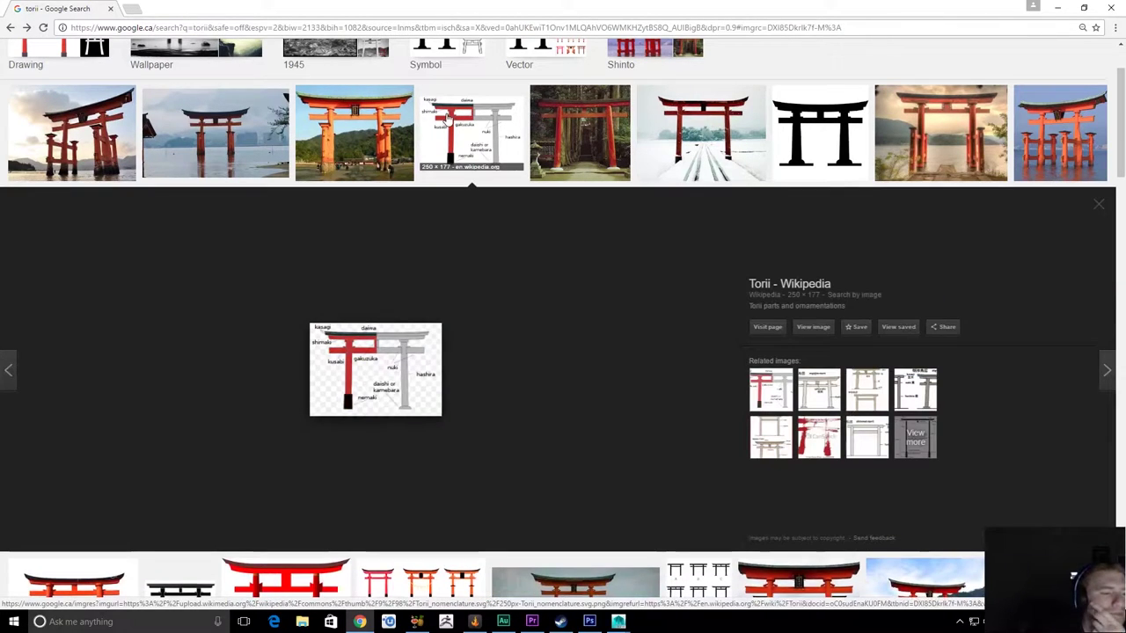
scroll(445, 117, up, 2)
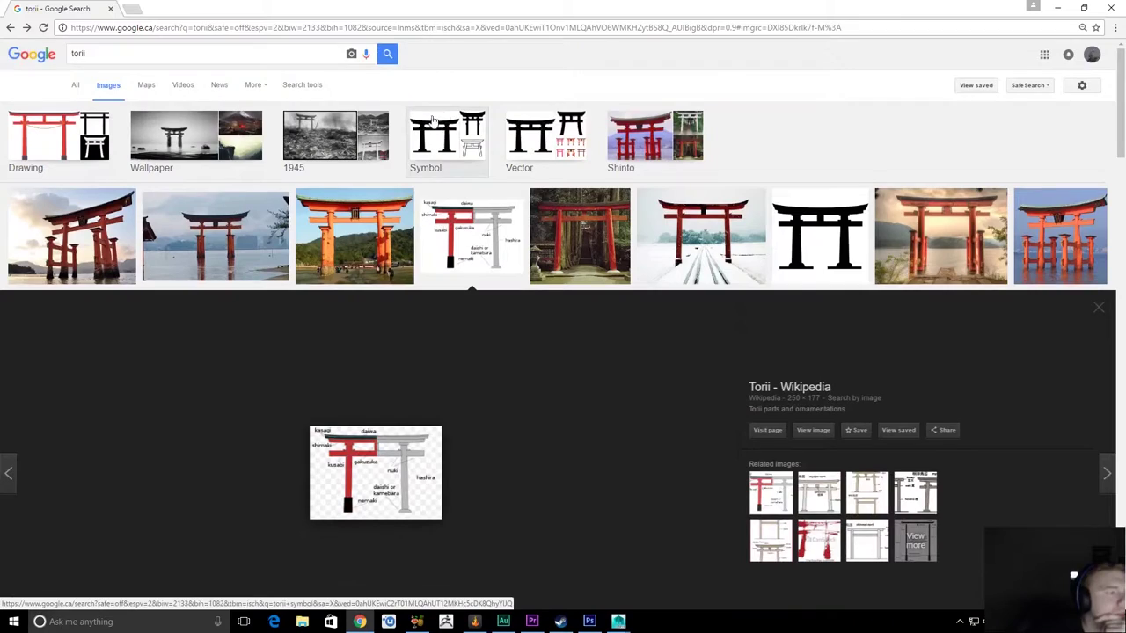
scroll(396, 128, down, 5)
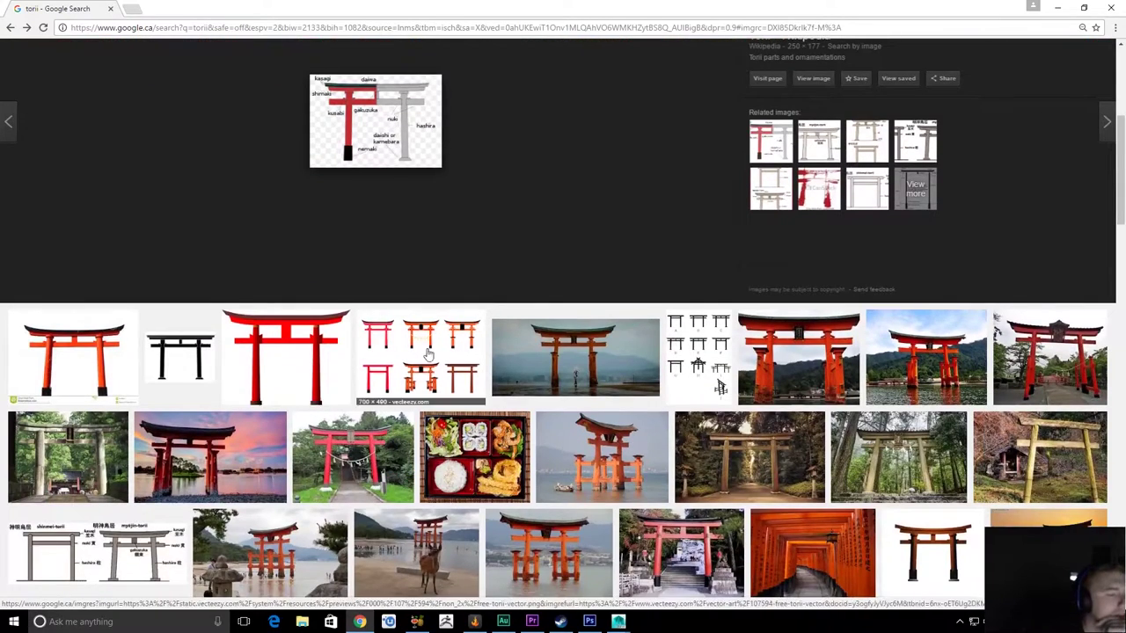
click(428, 354)
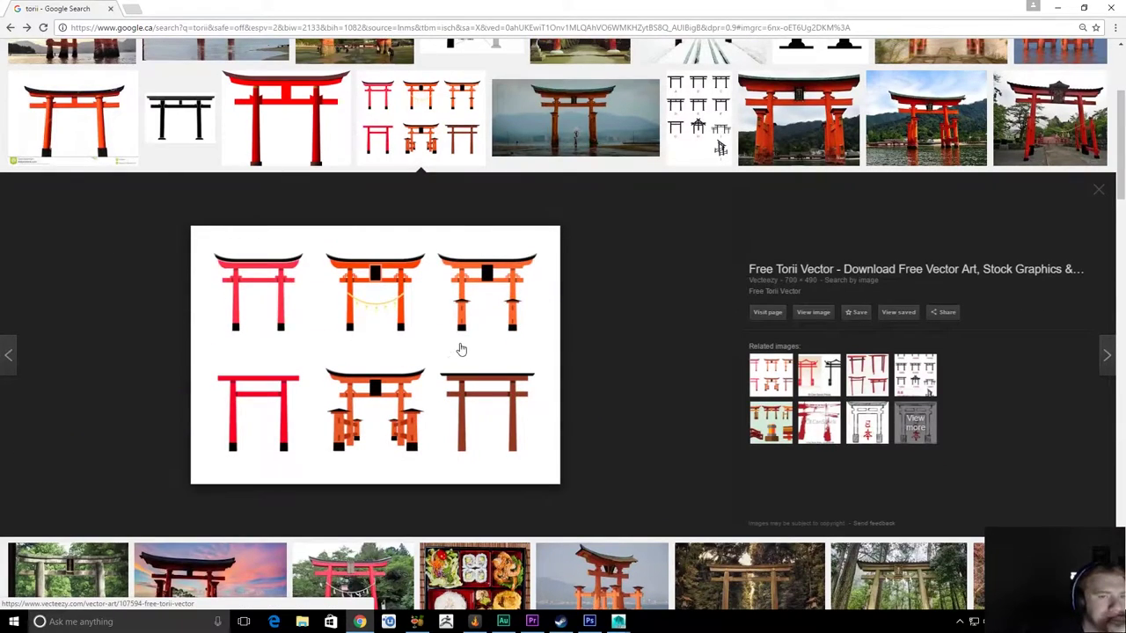
scroll(467, 349, up, 3)
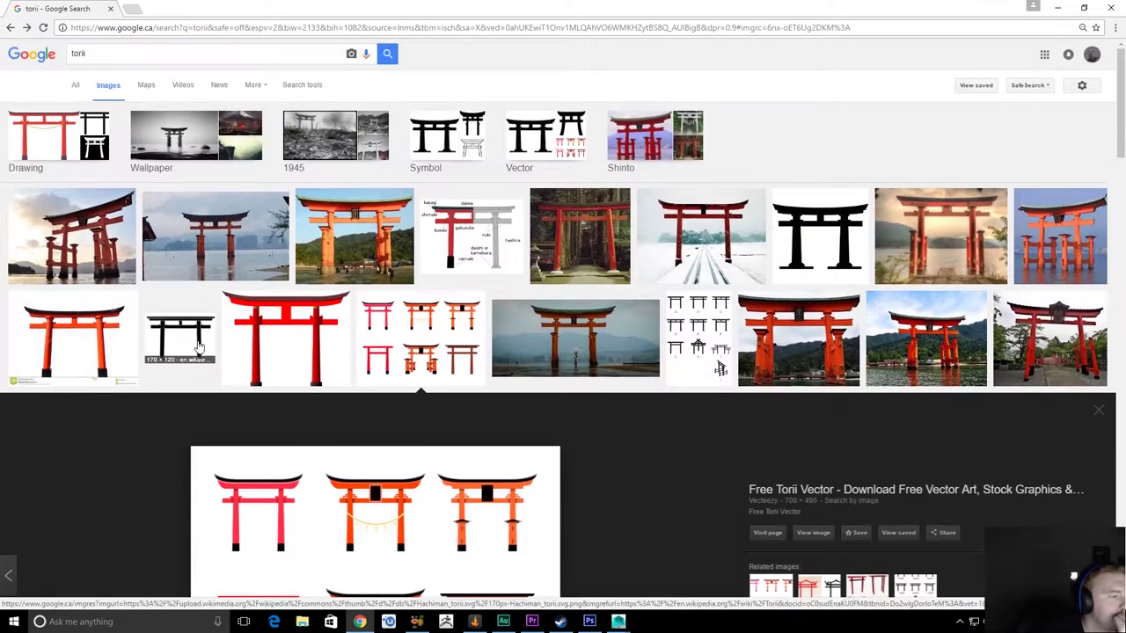
scroll(333, 293, down, 5)
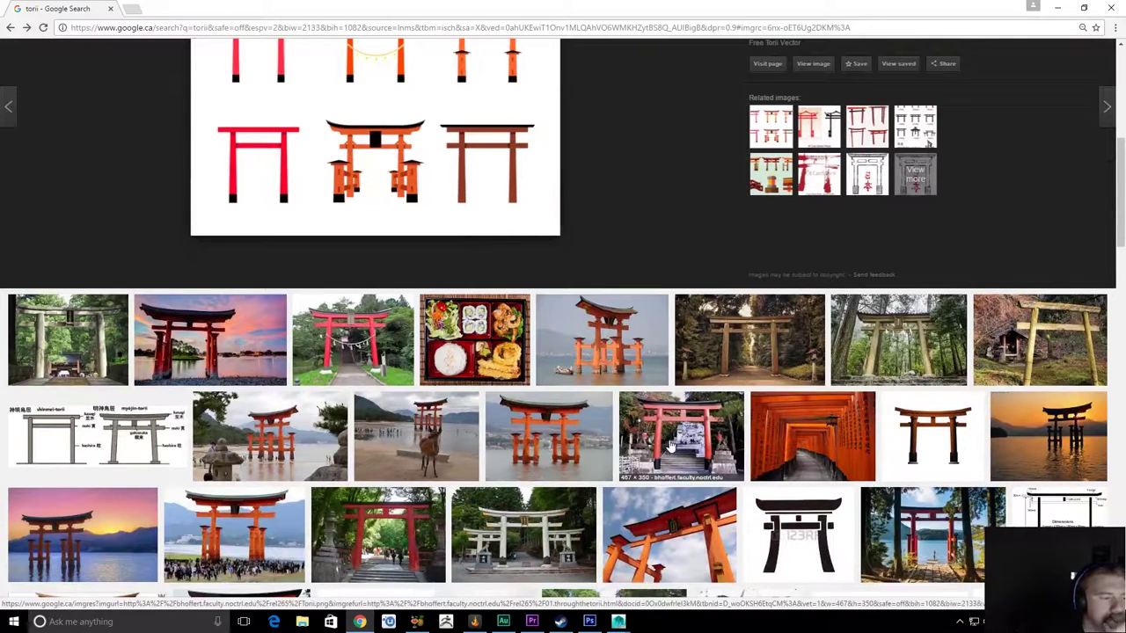
Restrict the torii image results to large sizes and open the Ootakayama-jinja shrine gate photo
scroll(291, 264, up, 5)
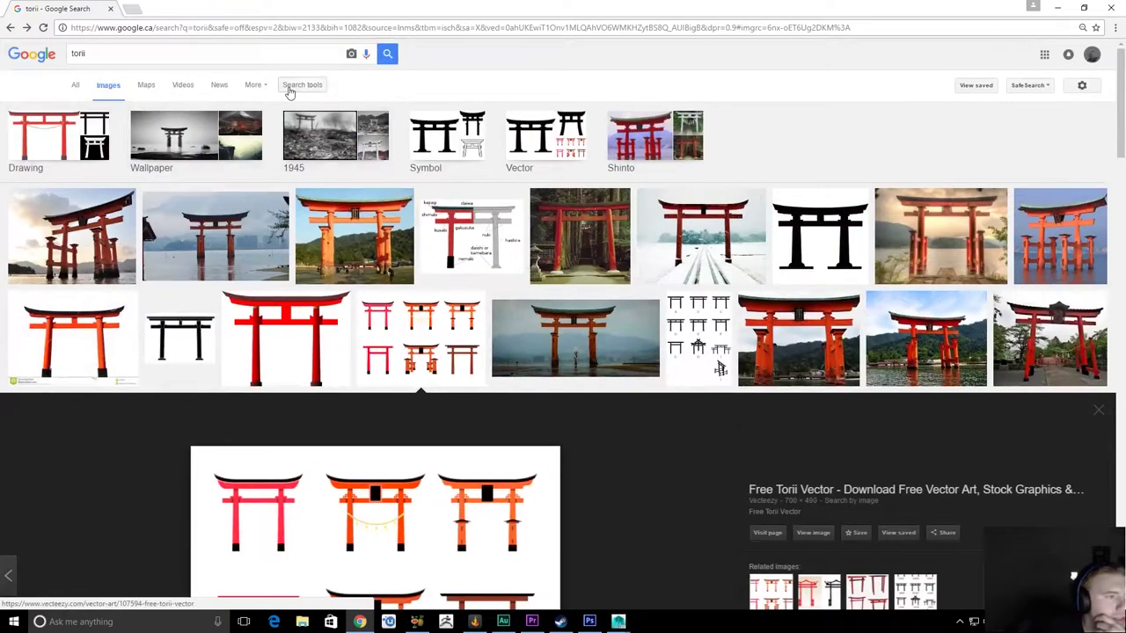
click(291, 86)
click(75, 116)
click(132, 147)
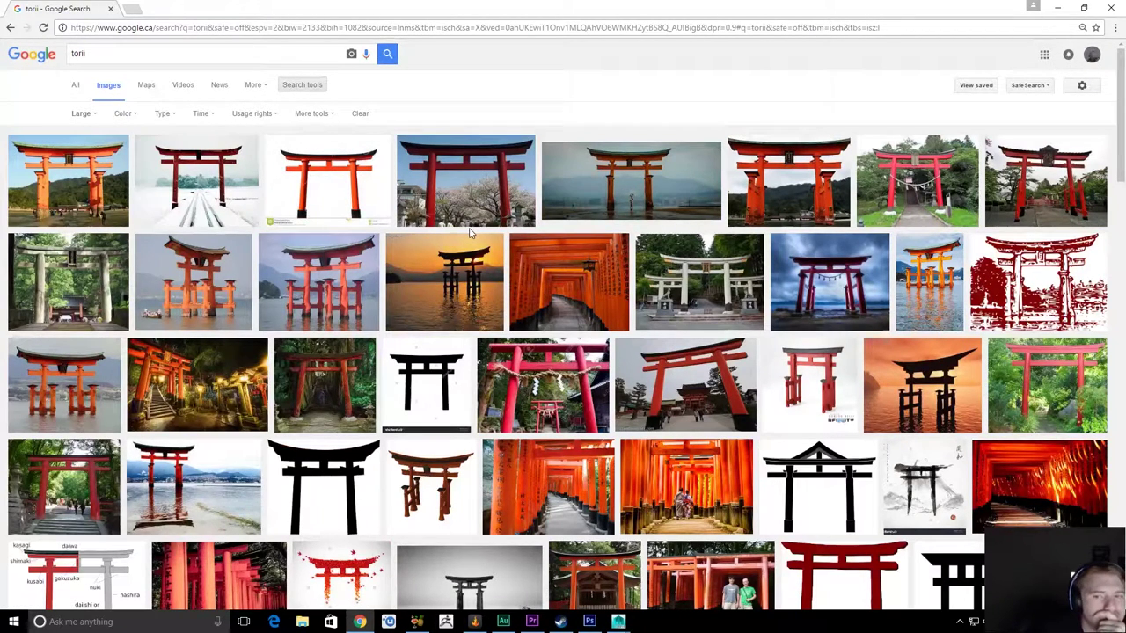
click(918, 181)
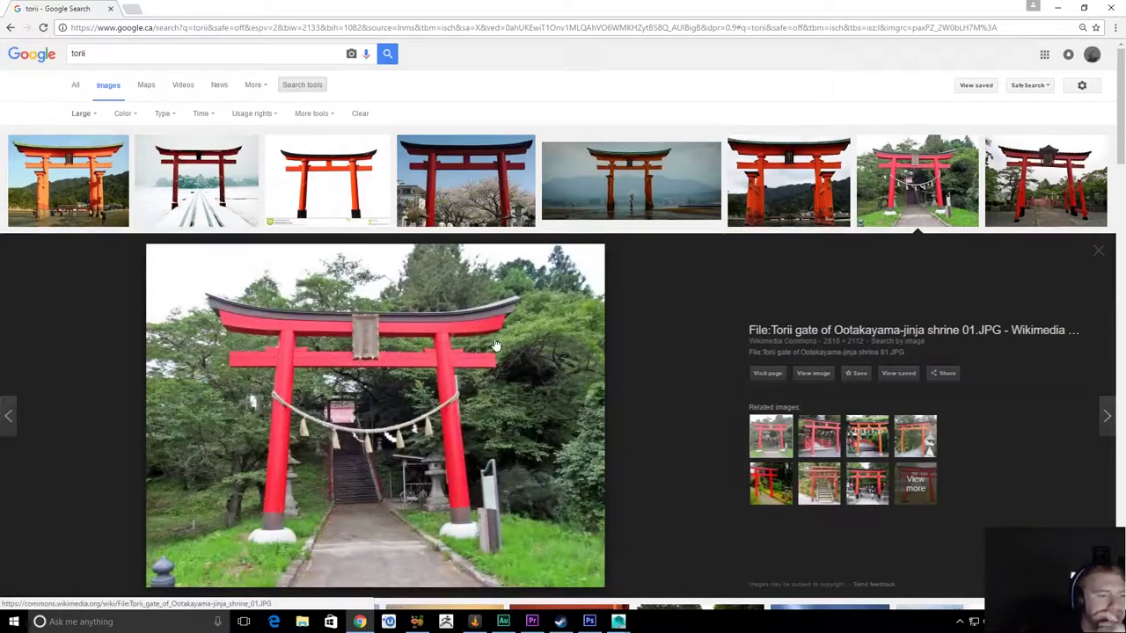
key(alt+Tab)
key(alt+Tab)
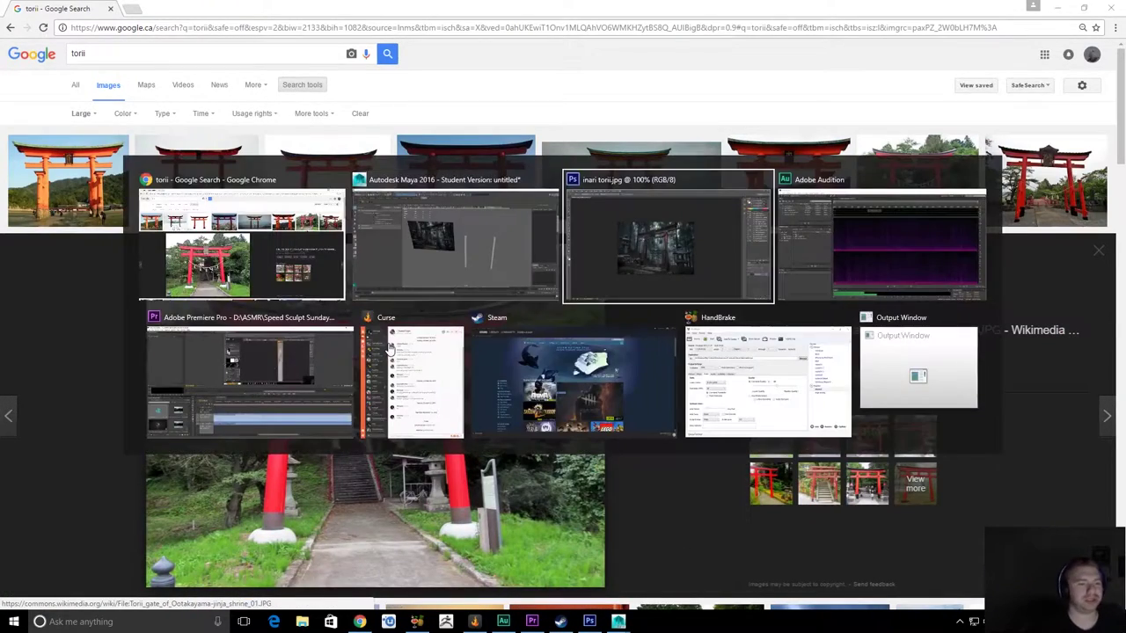
key(alt+Tab)
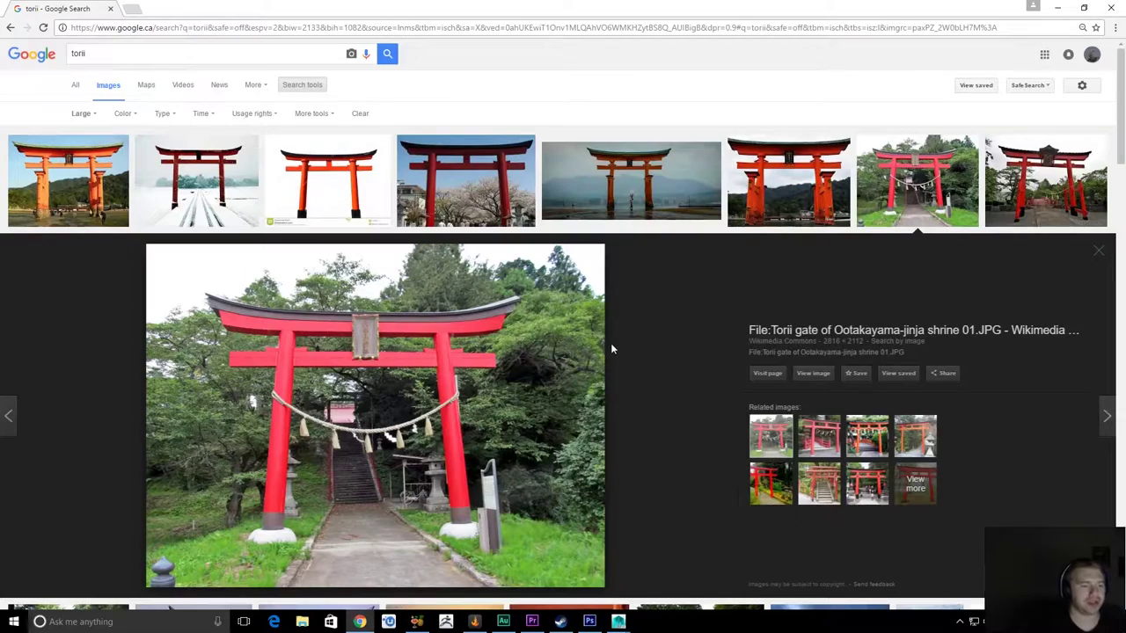
scroll(613, 349, down, 1)
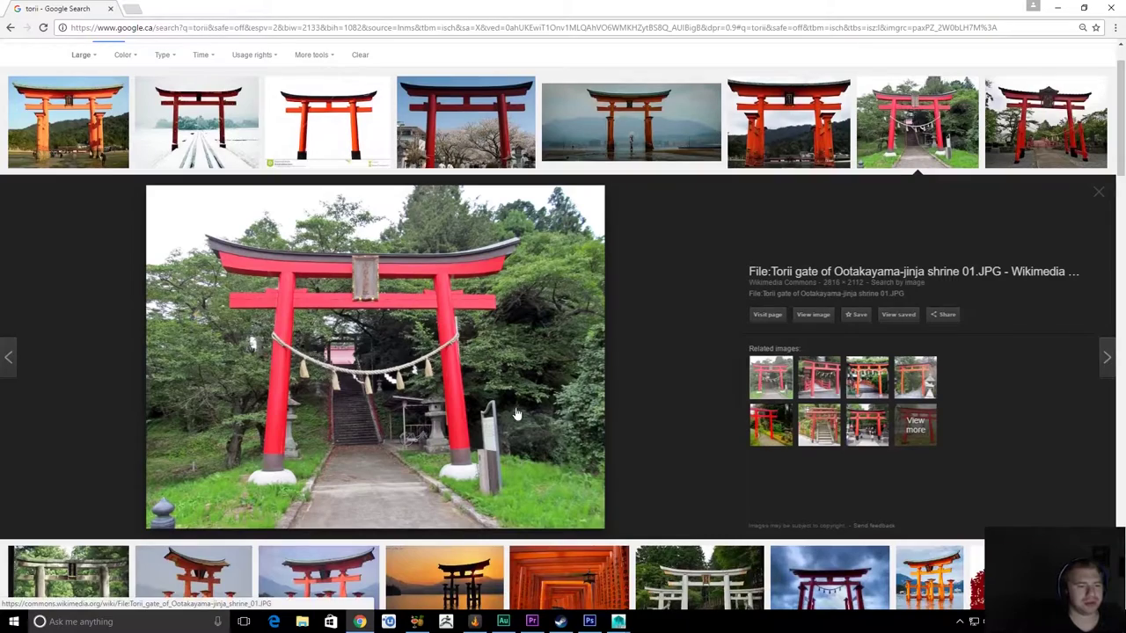
scroll(548, 410, down, 4)
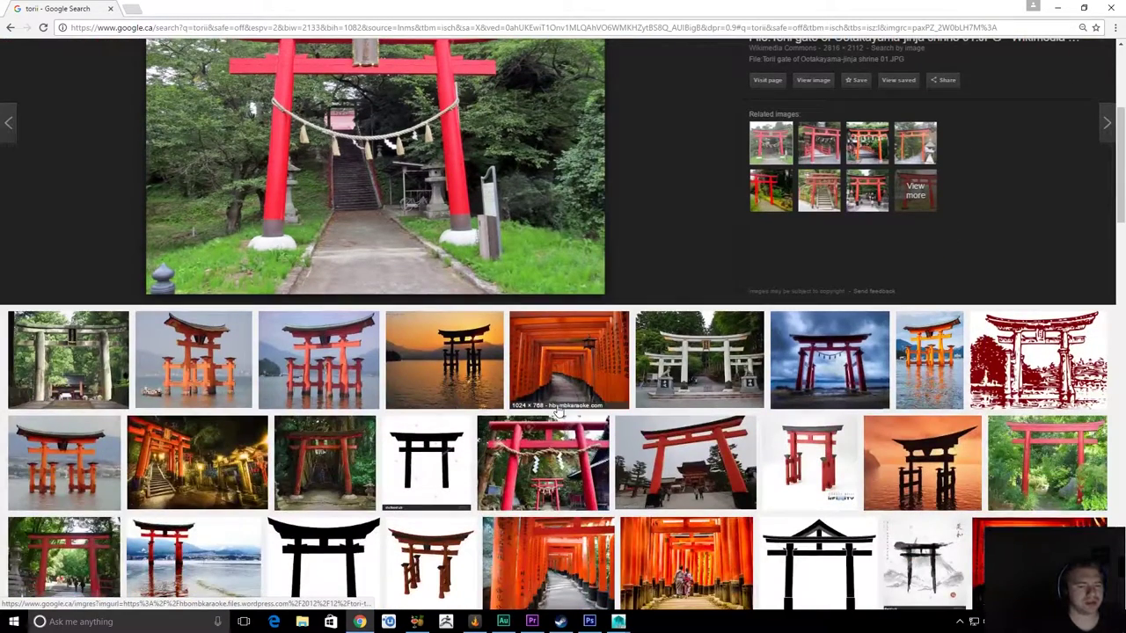
Start saving the shrine gate photo and browse to the sourceimages folder of the Torii Tutorial project's Torii folder
scroll(560, 411, up, 4)
right_click(437, 294)
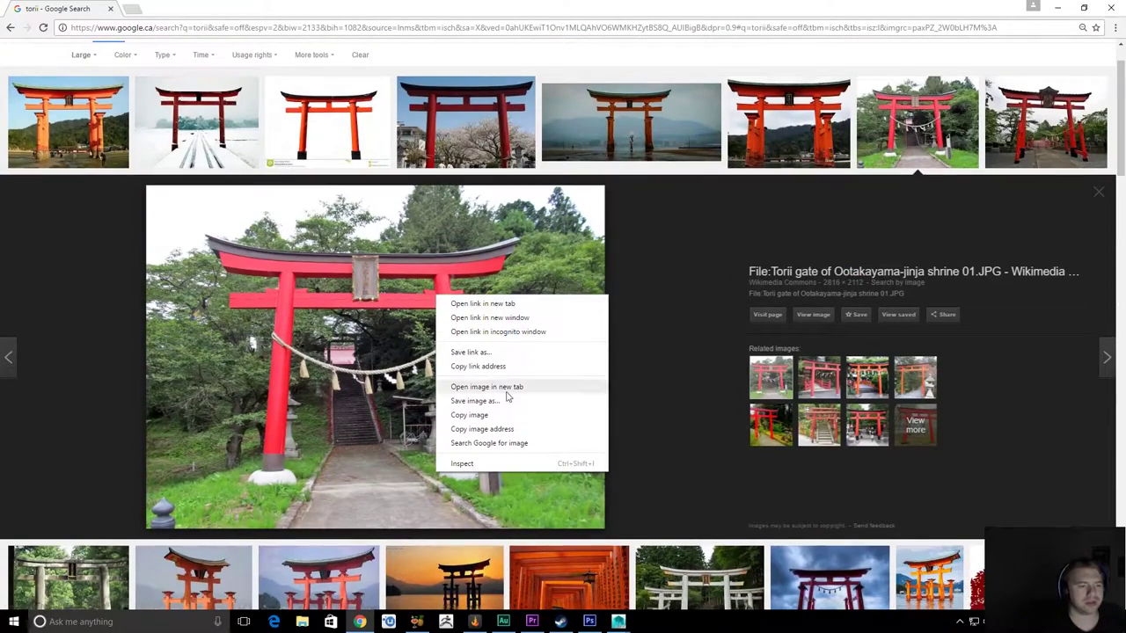
click(488, 401)
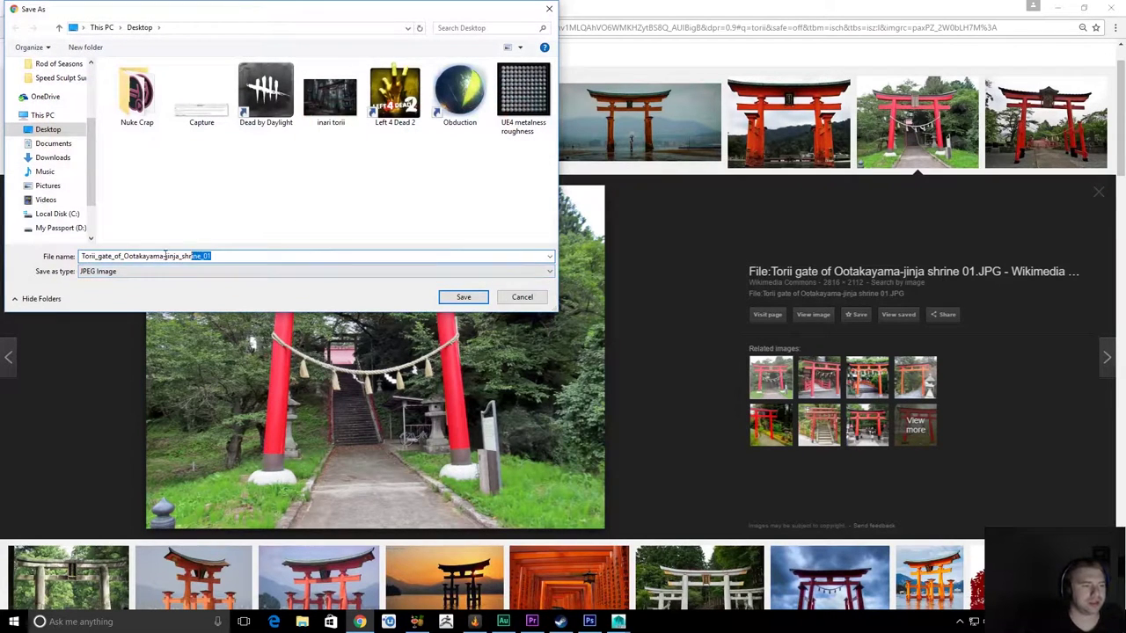
scroll(53, 141, up, 2)
click(46, 106)
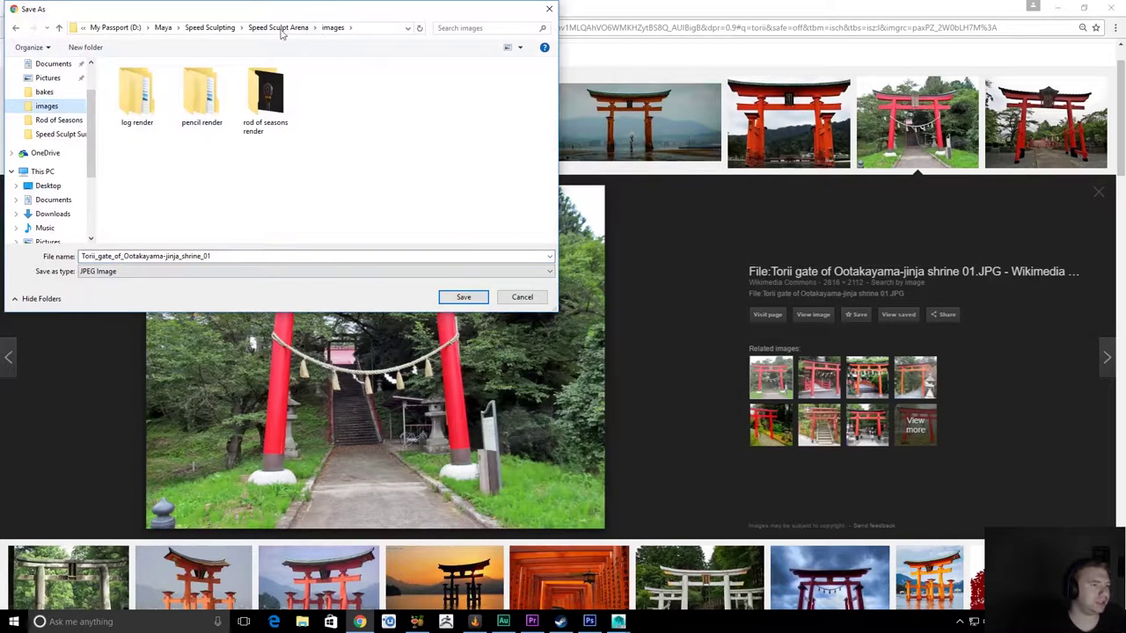
click(167, 28)
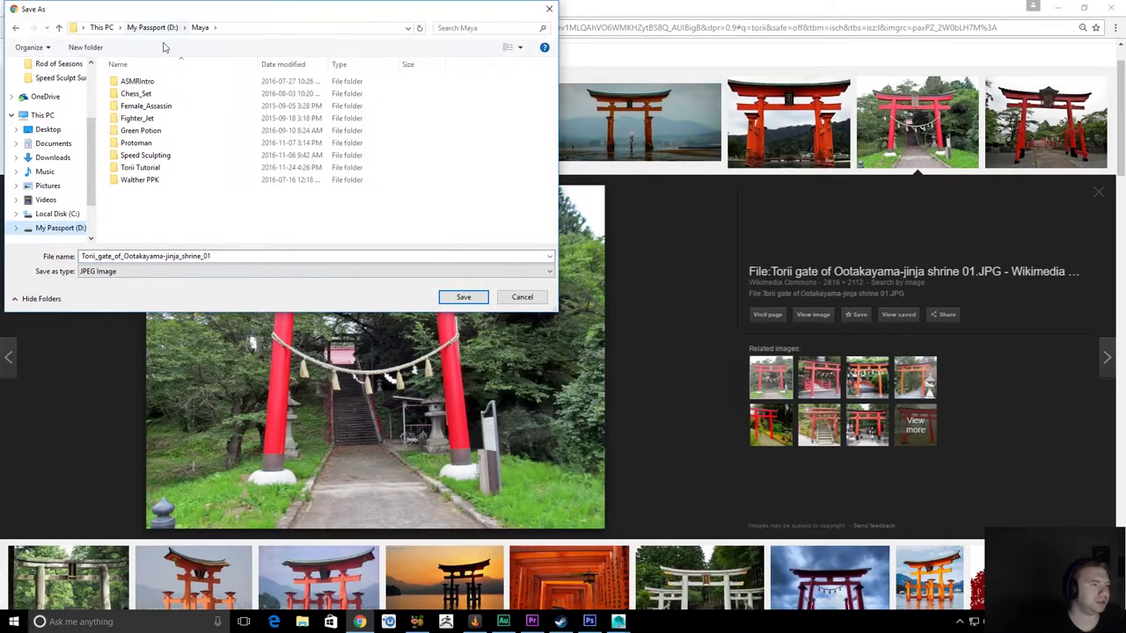
double_click(150, 170)
double_click(128, 81)
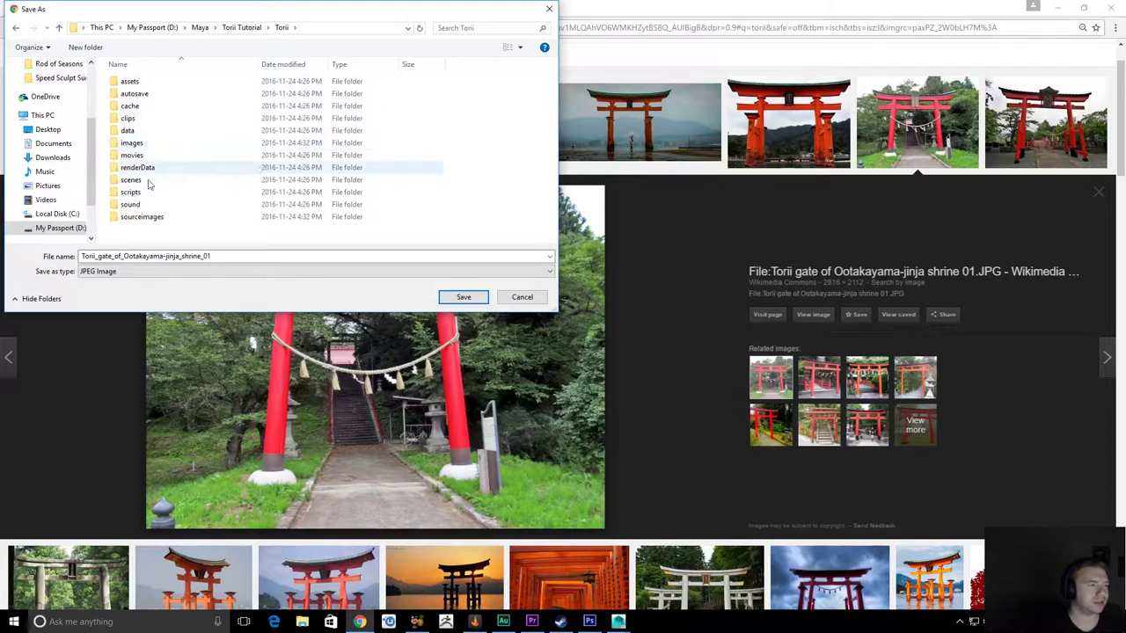
click(145, 218)
double_click(146, 218)
Name the shrine gate photo Torii and save it as a JPEG image
drag(255, 256, 58, 253)
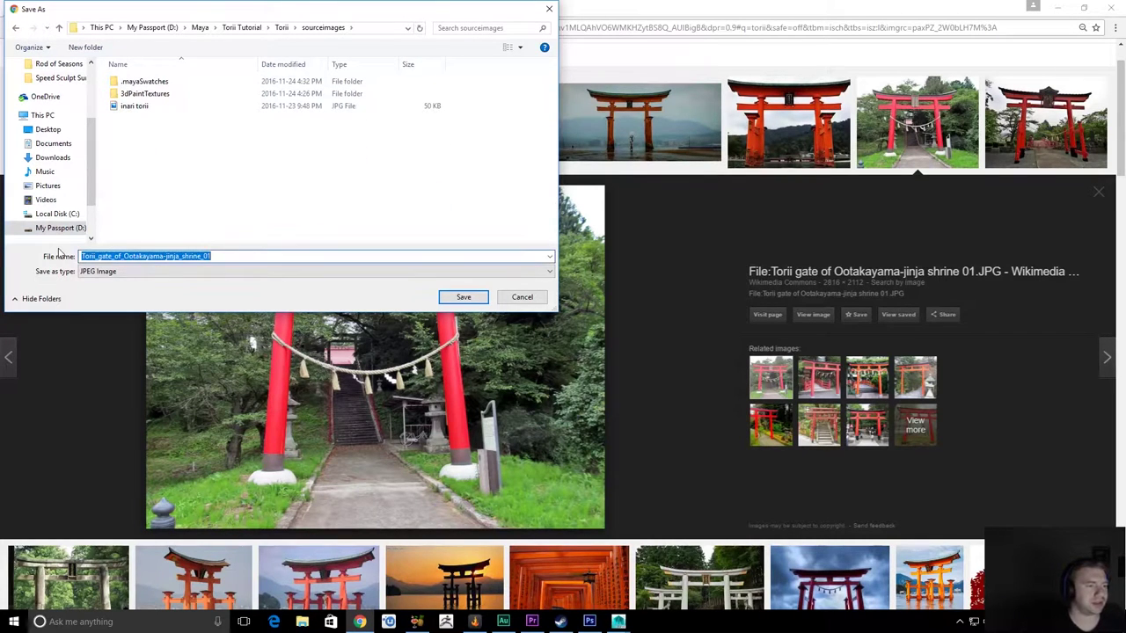
text(Tporii)
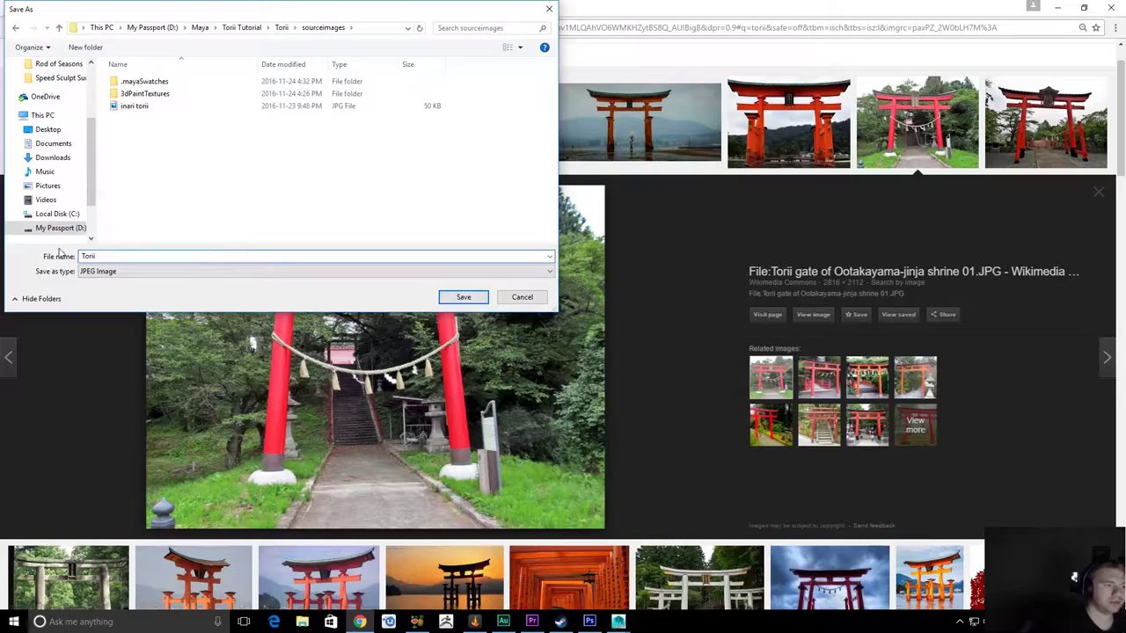
key(Return)
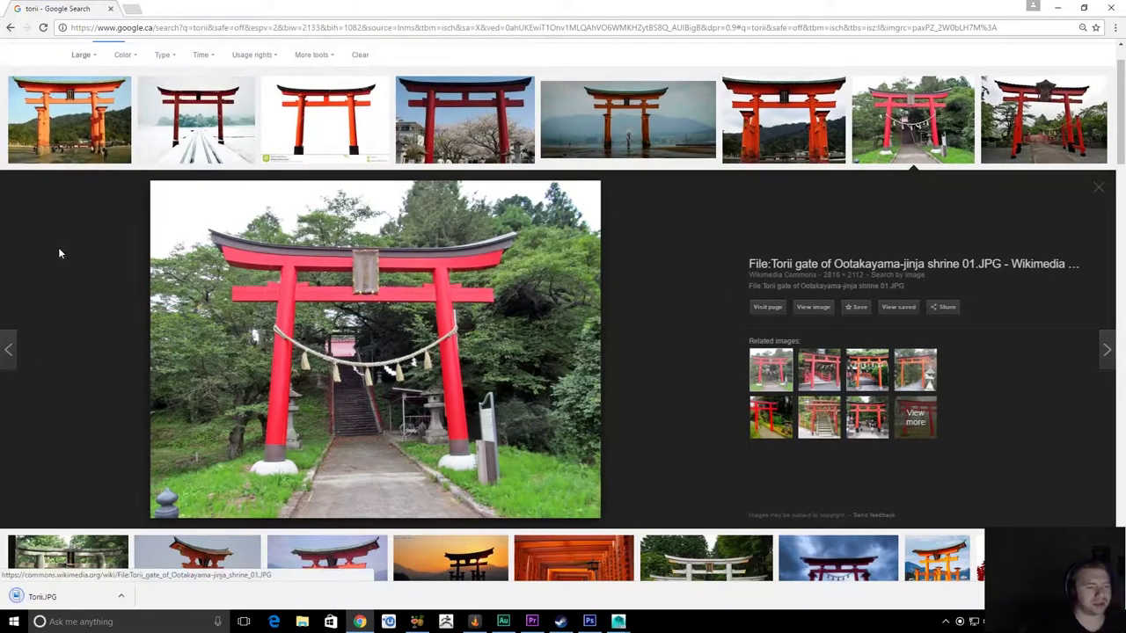
Open the white-background Torii Gate stock image and save it in the project's sourceimages folder as Torii, replacing the existing file
key(alt+Tab)
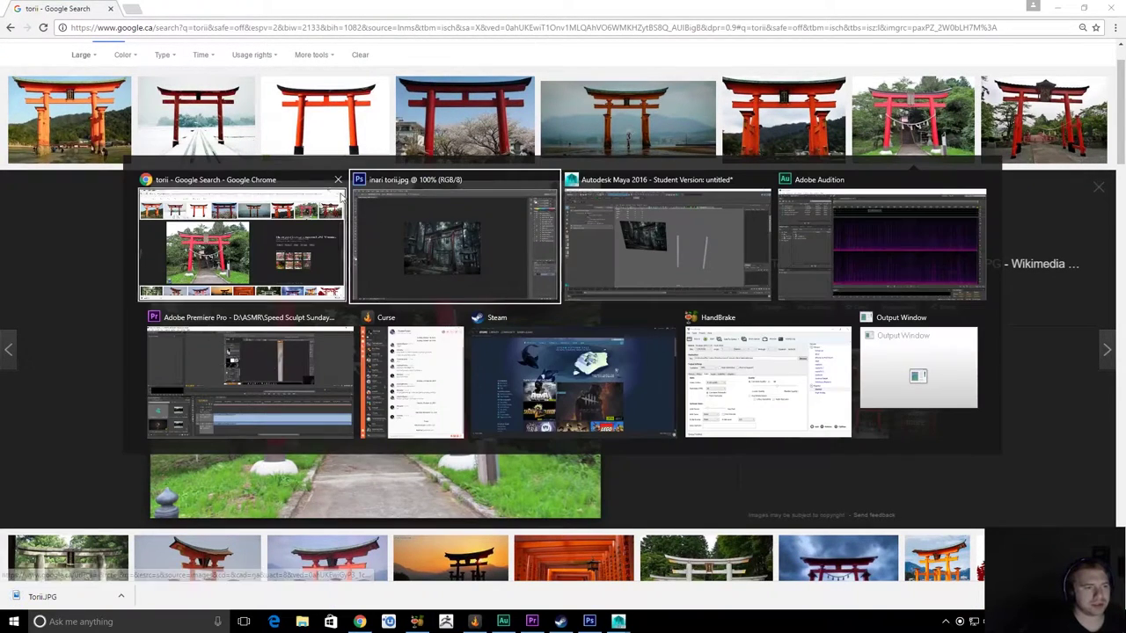
click(318, 125)
click(318, 125)
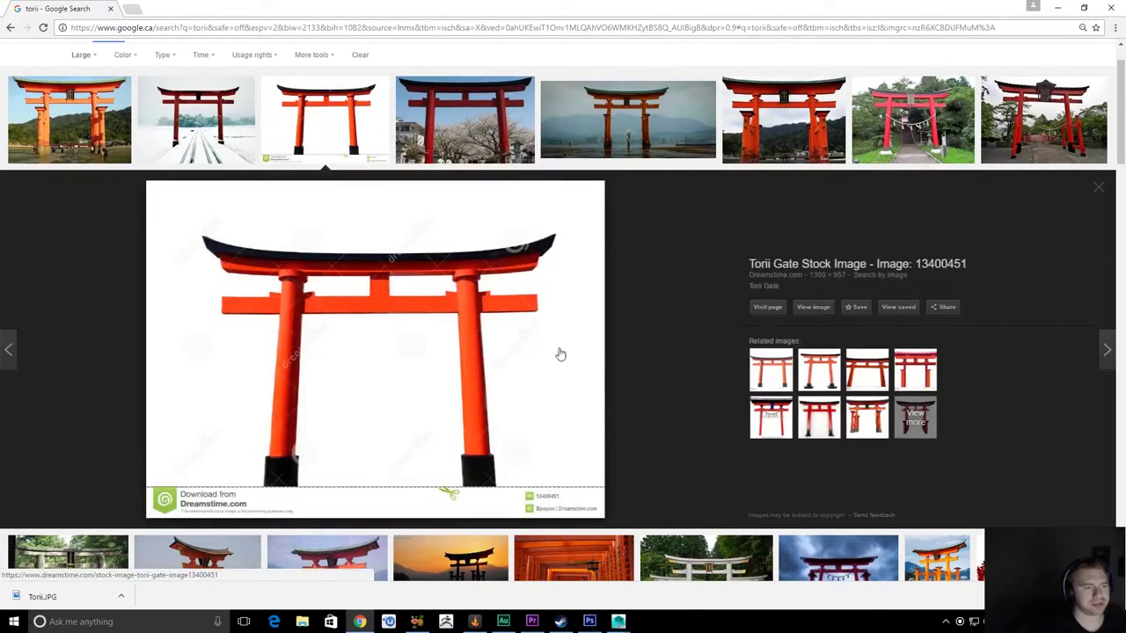
right_click(333, 299)
click(397, 404)
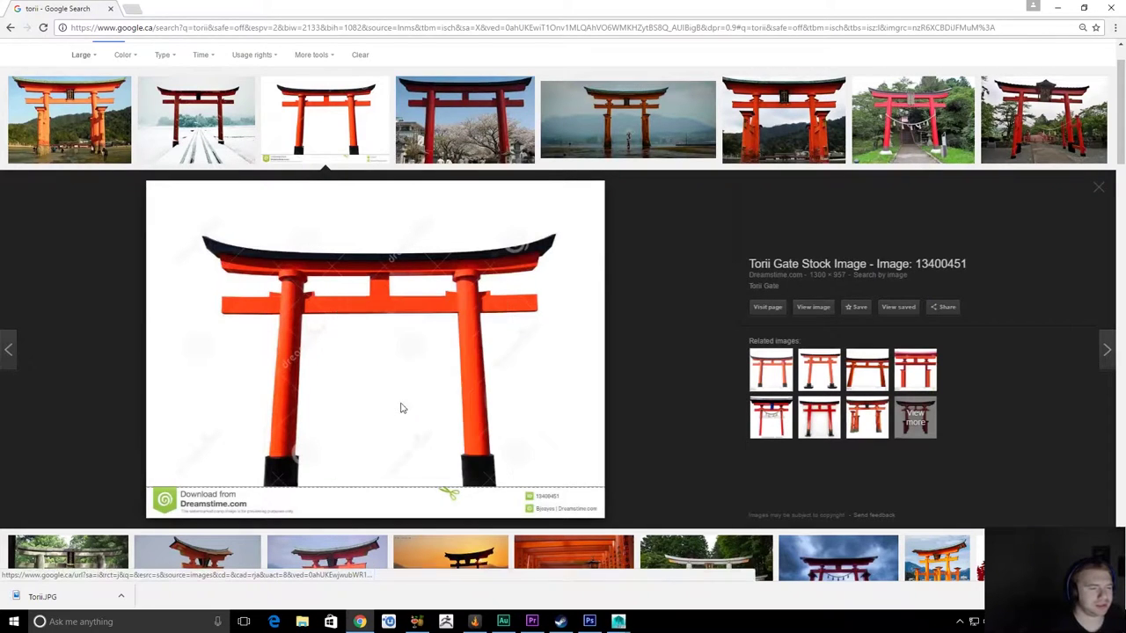
click(333, 101)
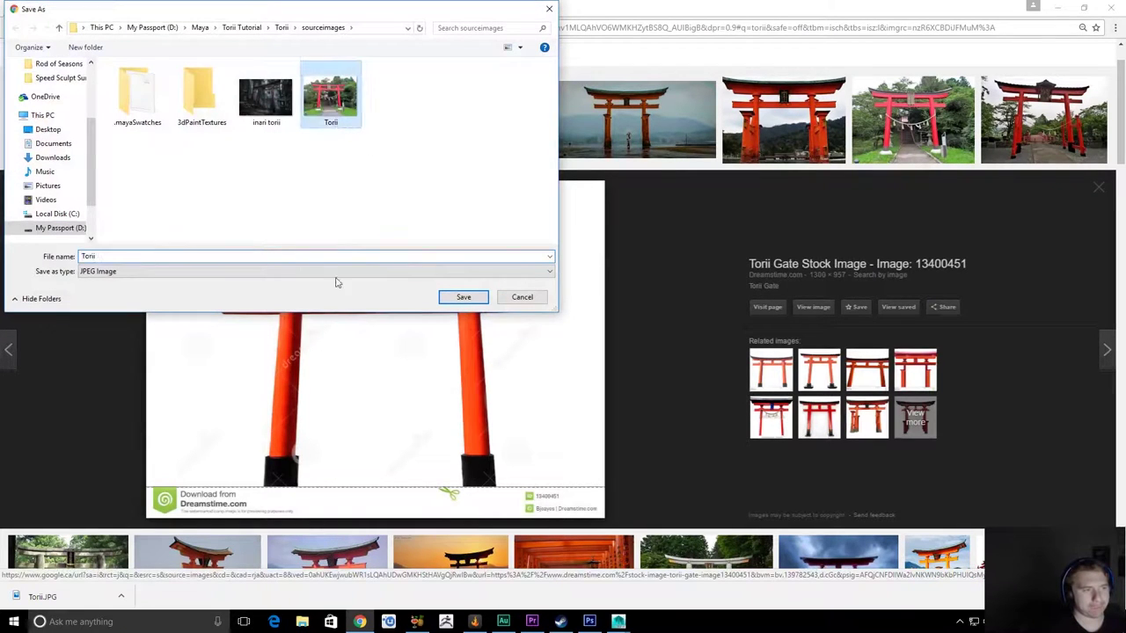
click(477, 298)
click(597, 315)
Switch to Maya, duplicate the reference image plane, and move the copy along X to about 273, behind the two posts
key(alt+Tab)
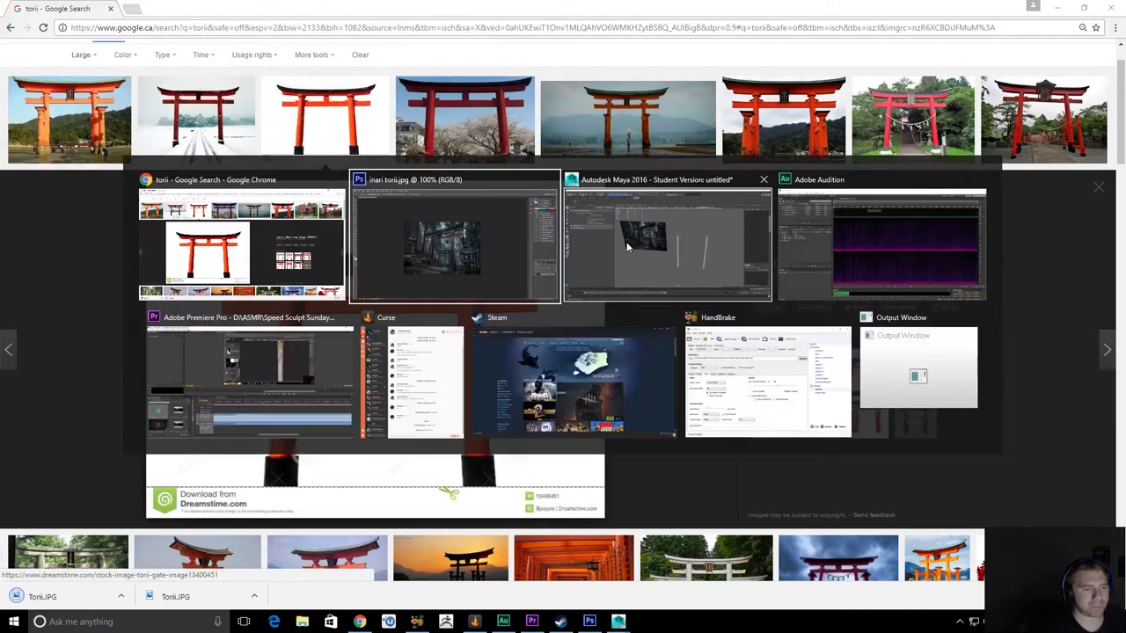
click(673, 251)
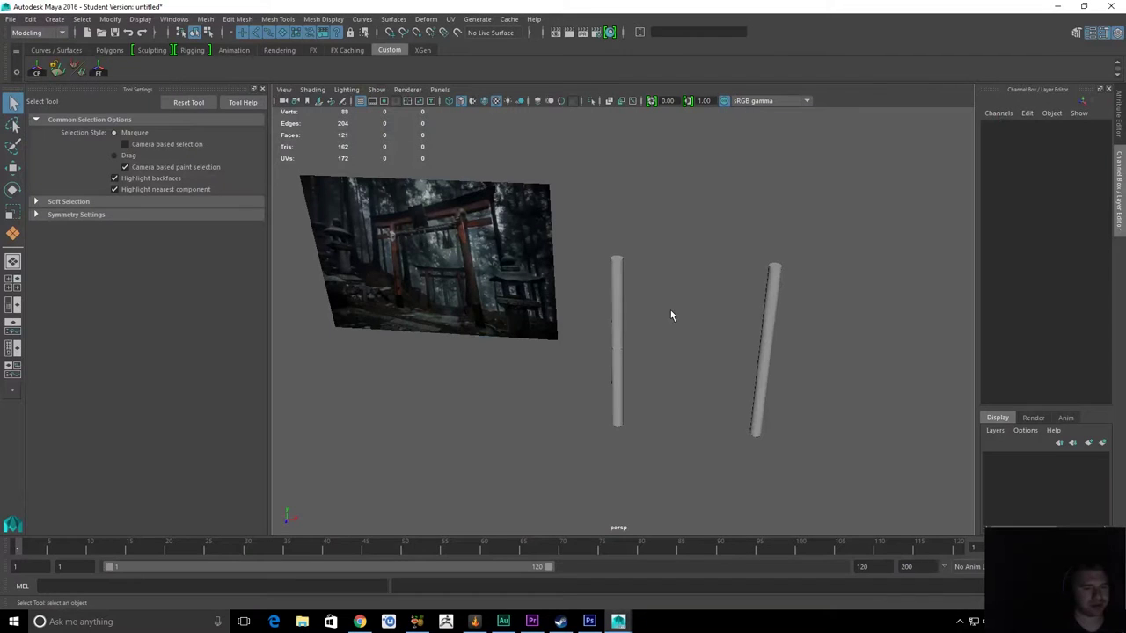
alt+drag(670, 315, 673, 343)
click(493, 287)
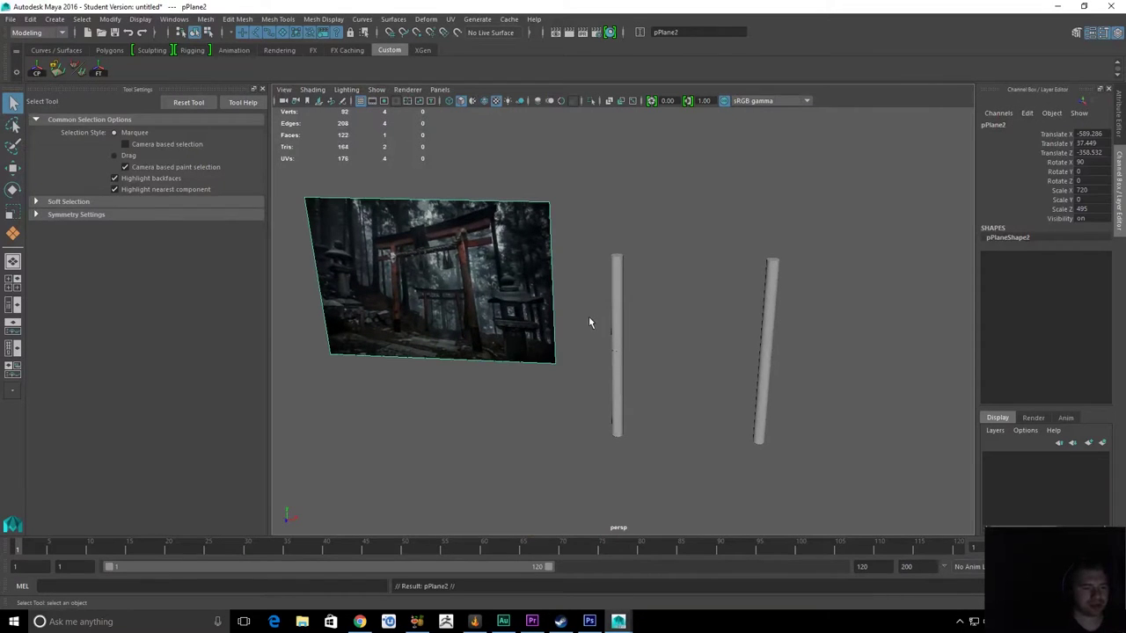
key(w)
drag(545, 288, 843, 313)
Assign a new Lambert material to the duplicated reference plane
right_click(744, 264)
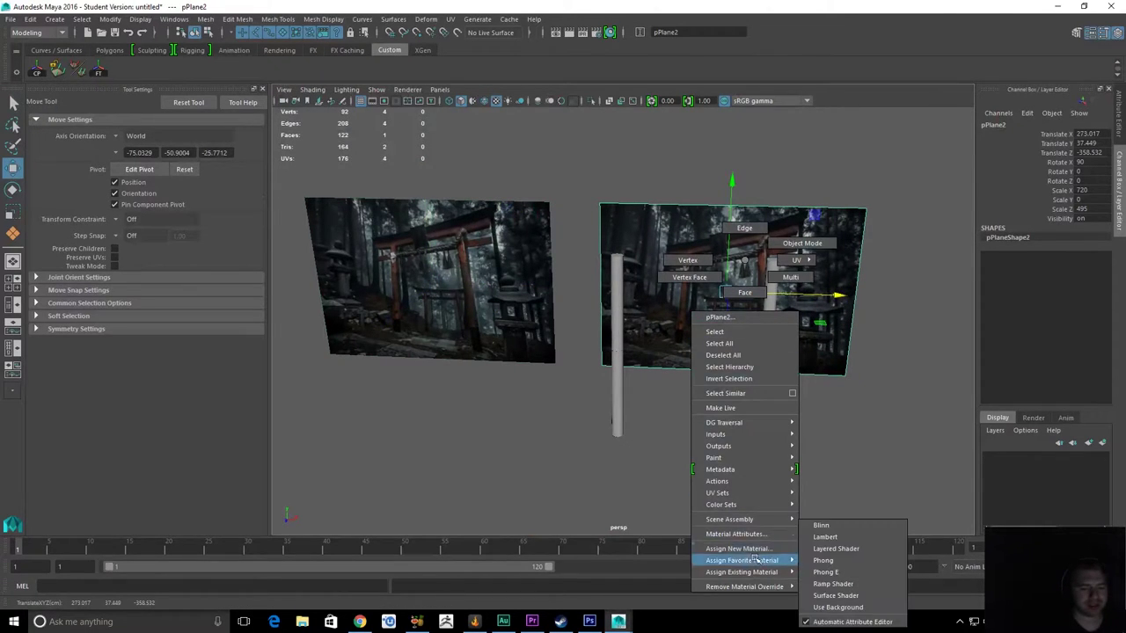
click(743, 290)
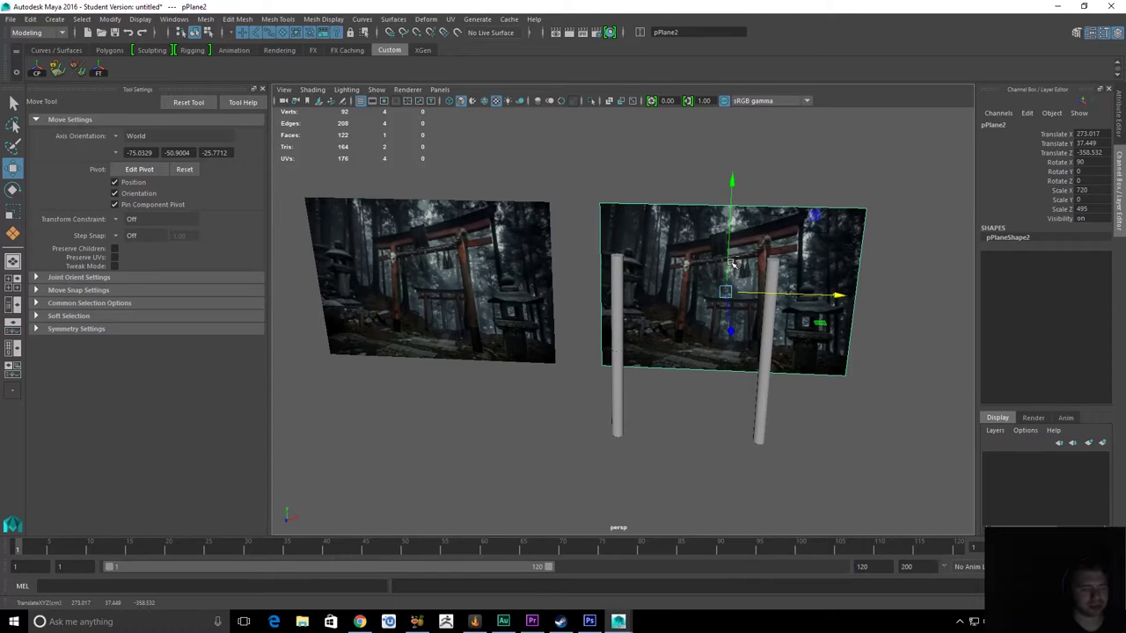
right_click(702, 251)
mouse_move(693, 550)
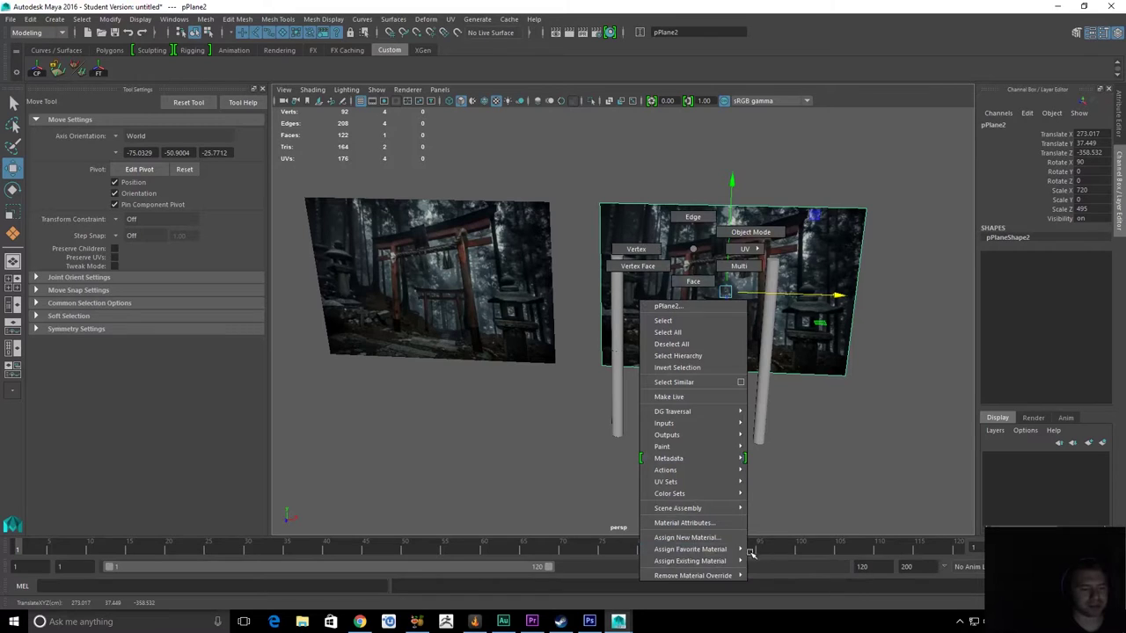
mouse_move(751, 551)
click(790, 540)
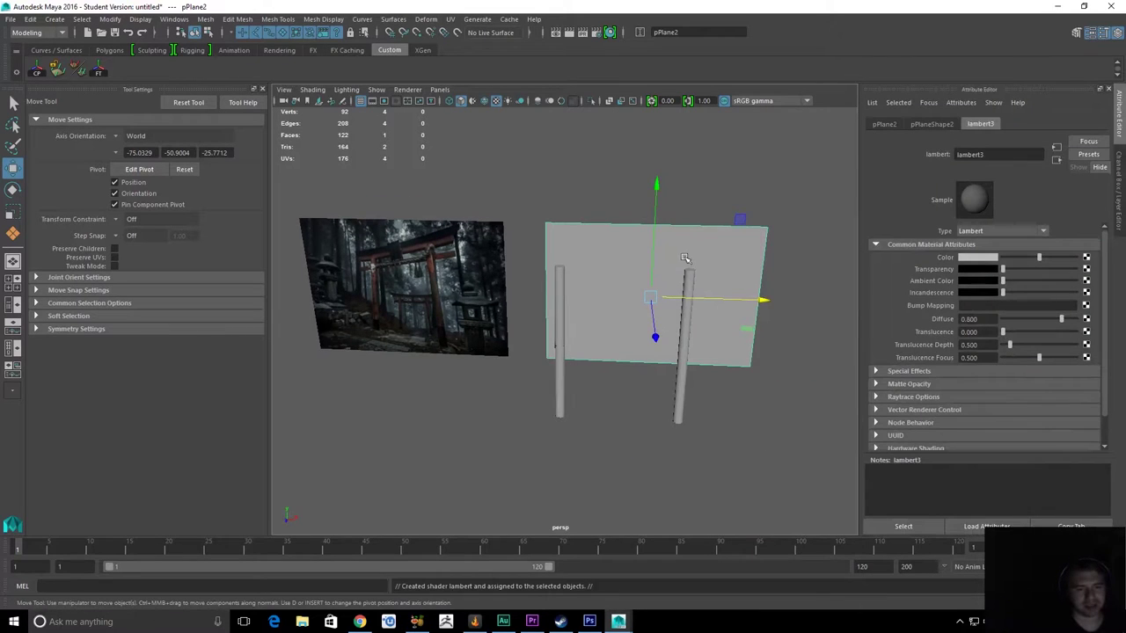
Connect a File texture to the new Lambert's color and load Torii.JPG from the sourceimages folder
alt+middle_drag(685, 258, 623, 255)
click(1087, 257)
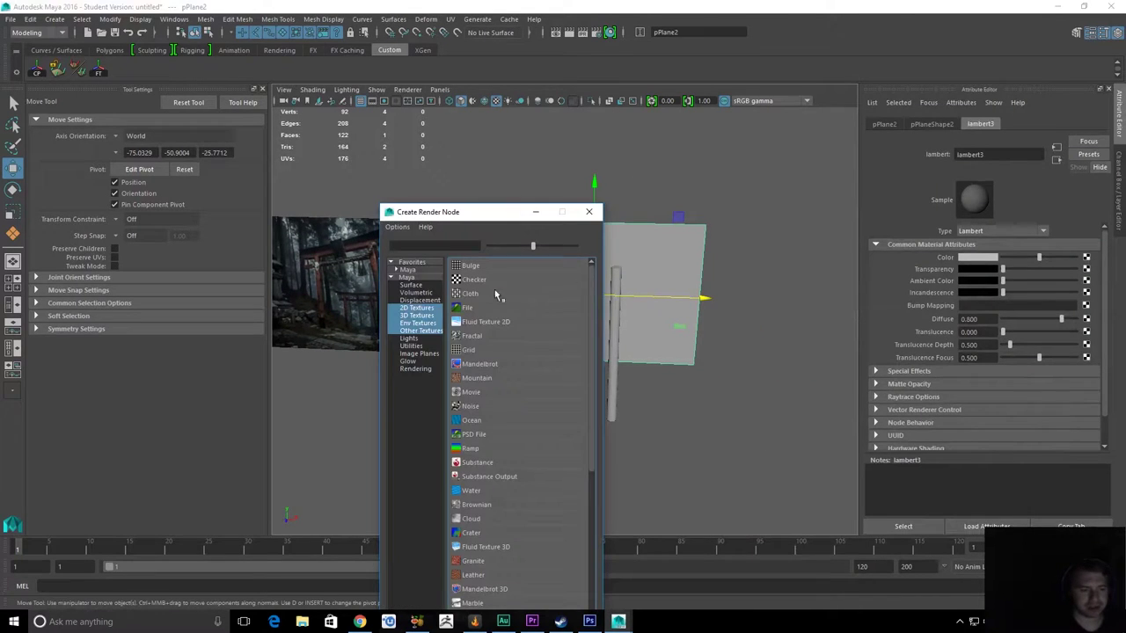
click(467, 311)
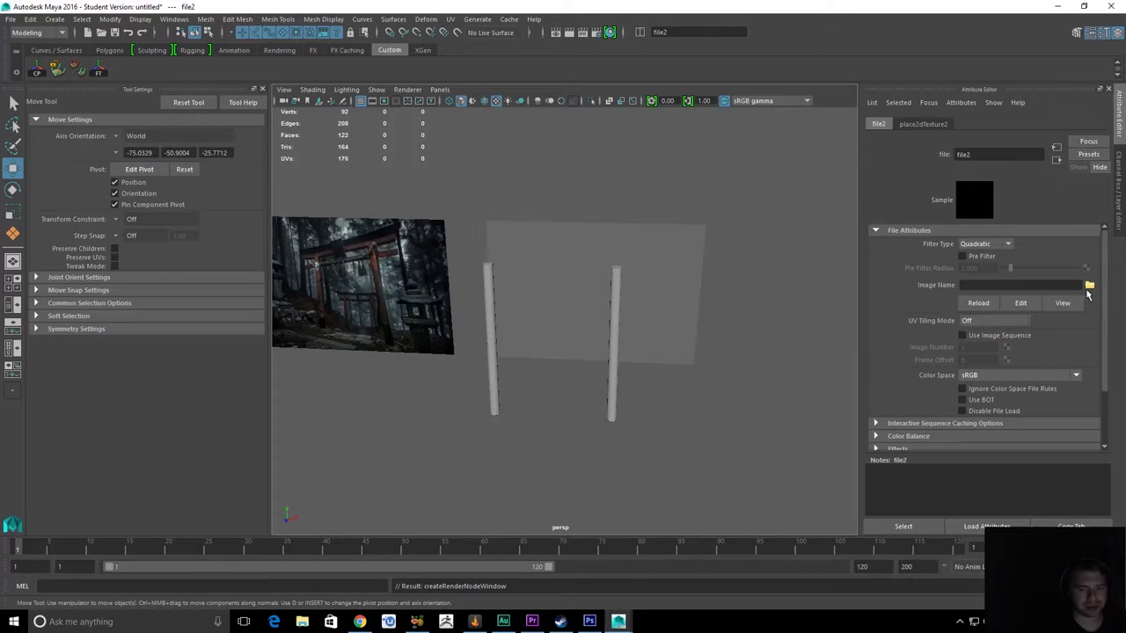
click(1089, 286)
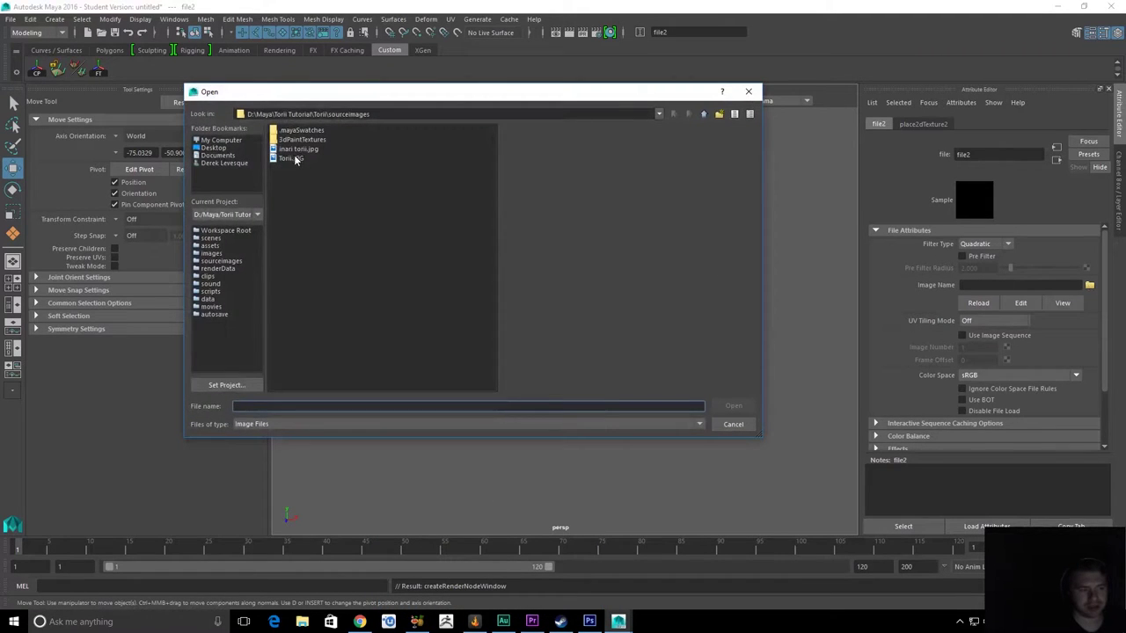
double_click(294, 158)
Compare the posts with the torii on the new reference plane in the front and perspective views
alt+drag(711, 278, 726, 264)
key(space)
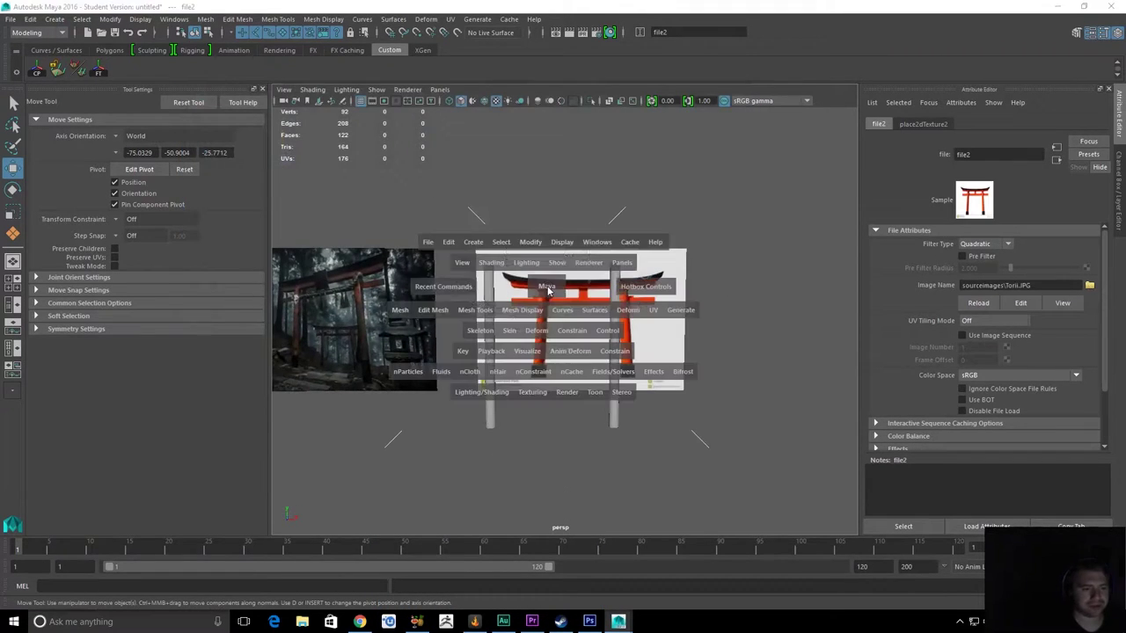
drag(547, 290, 544, 303)
alt+middle_drag(742, 282, 634, 292)
key(space)
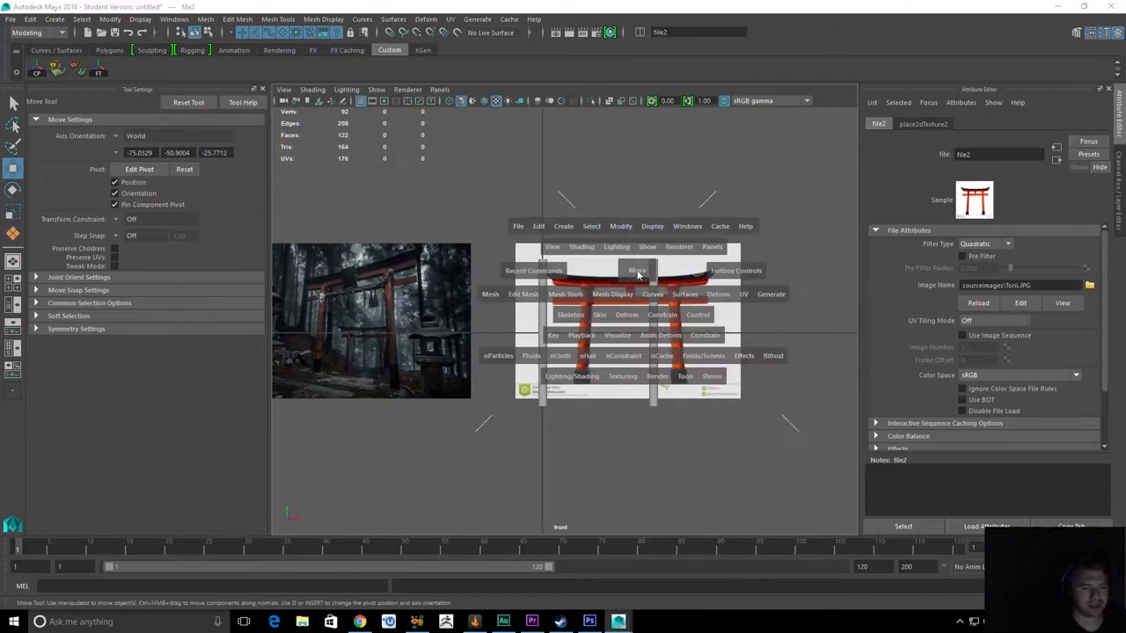
drag(638, 271, 571, 271)
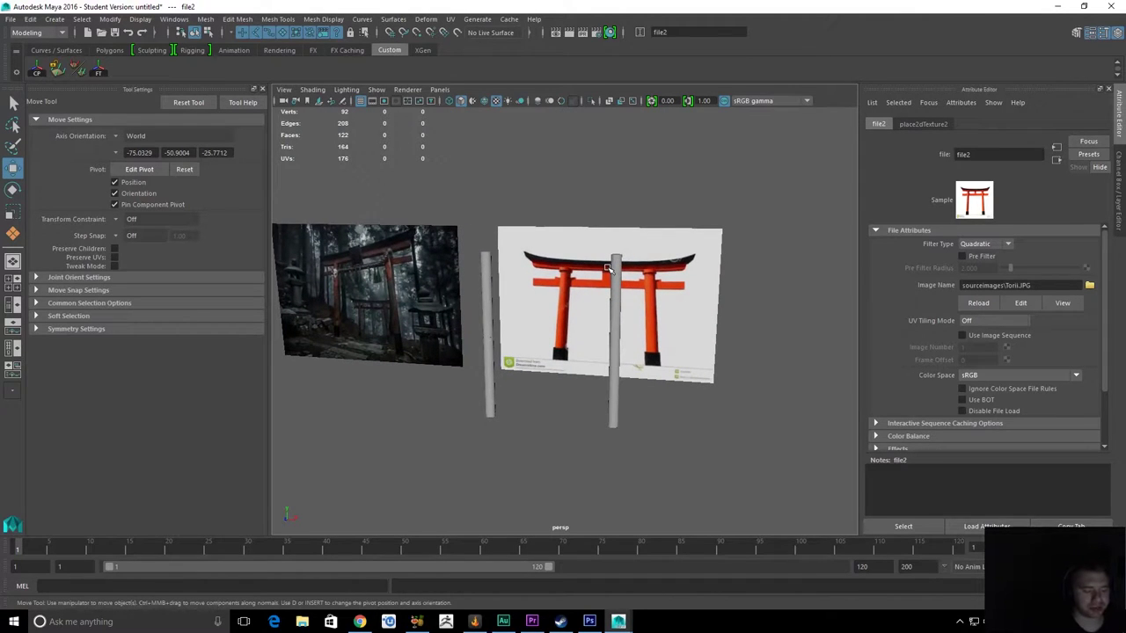
key(space)
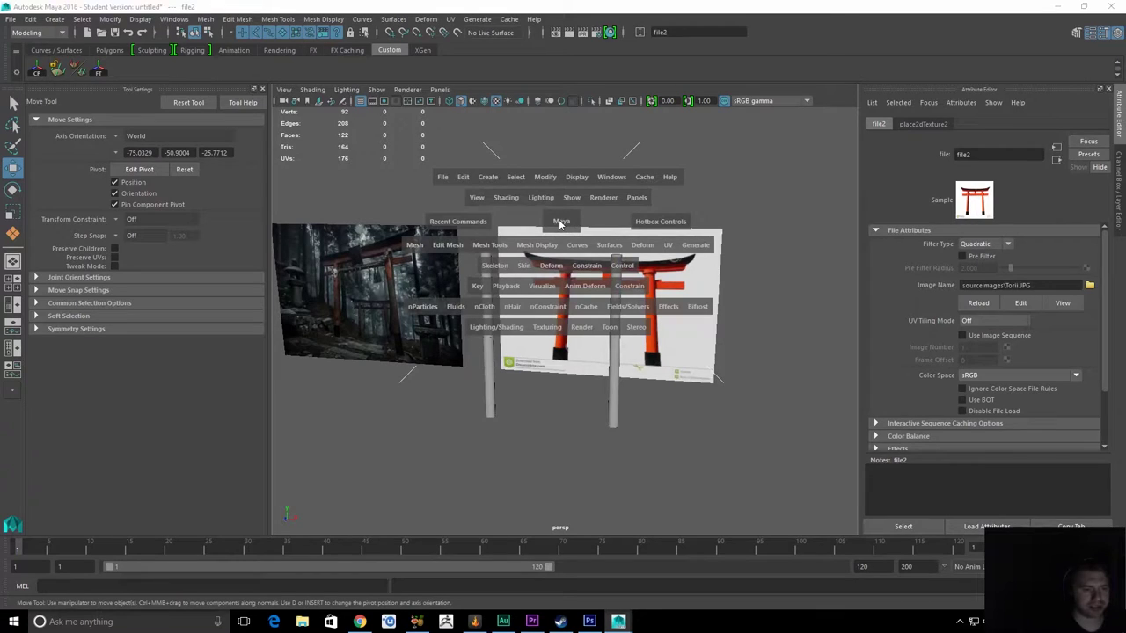
drag(560, 225, 560, 247)
alt+middle_drag(635, 288, 601, 280)
key(space)
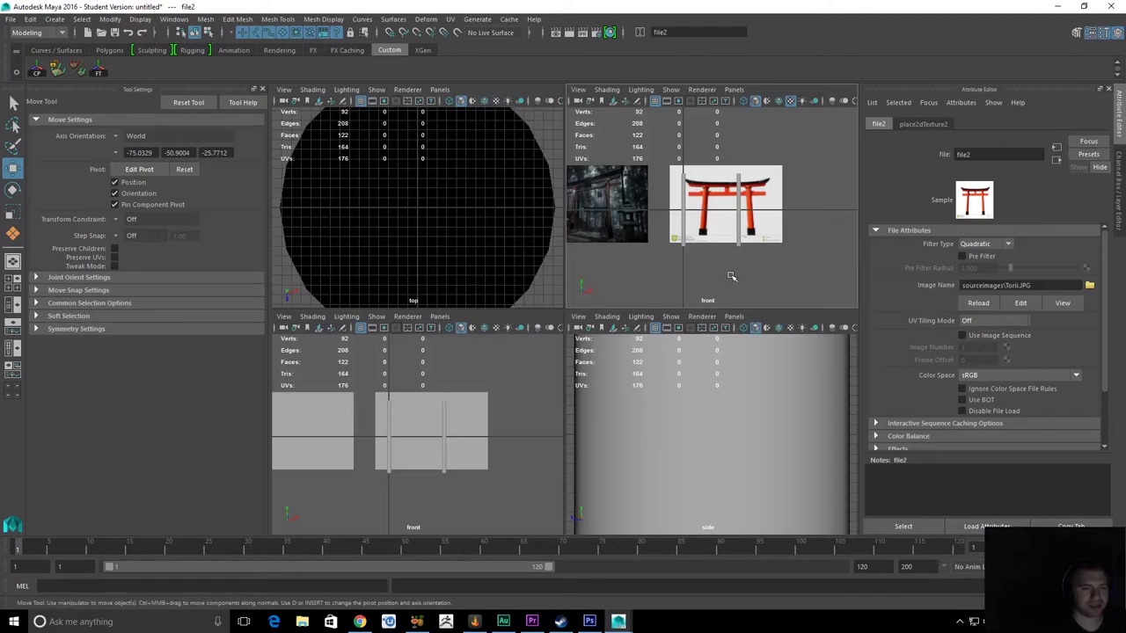
key(space)
alt+drag(731, 274, 704, 243)
key(space)
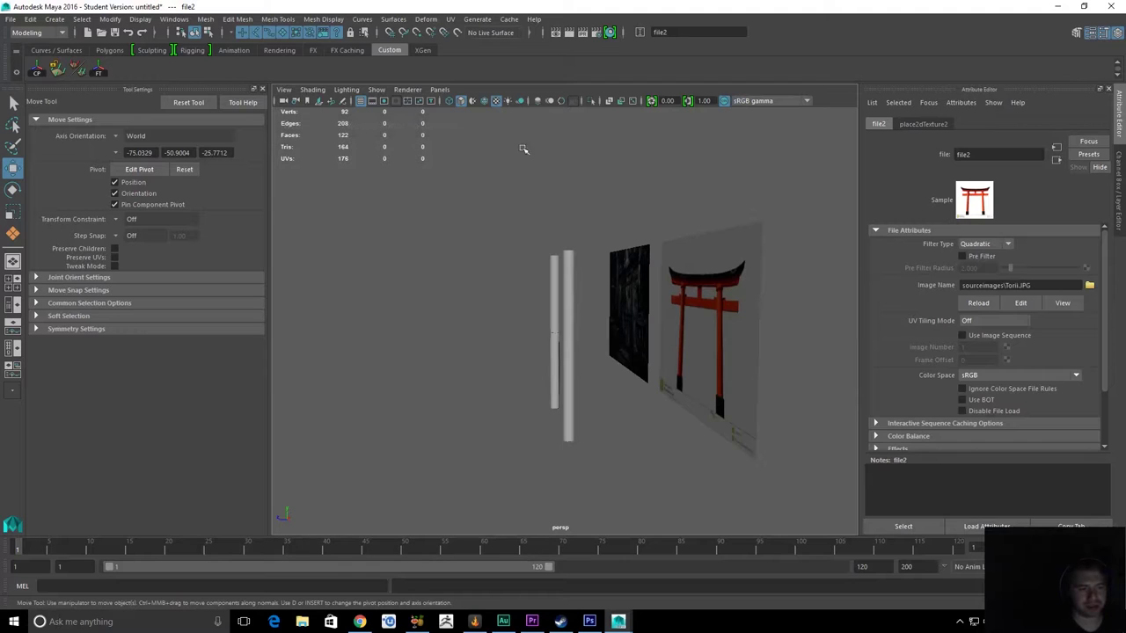
Show the four-view layout with textured display on in the front view, and fit the posts in the top and side views
alt+drag(437, 263, 653, 276)
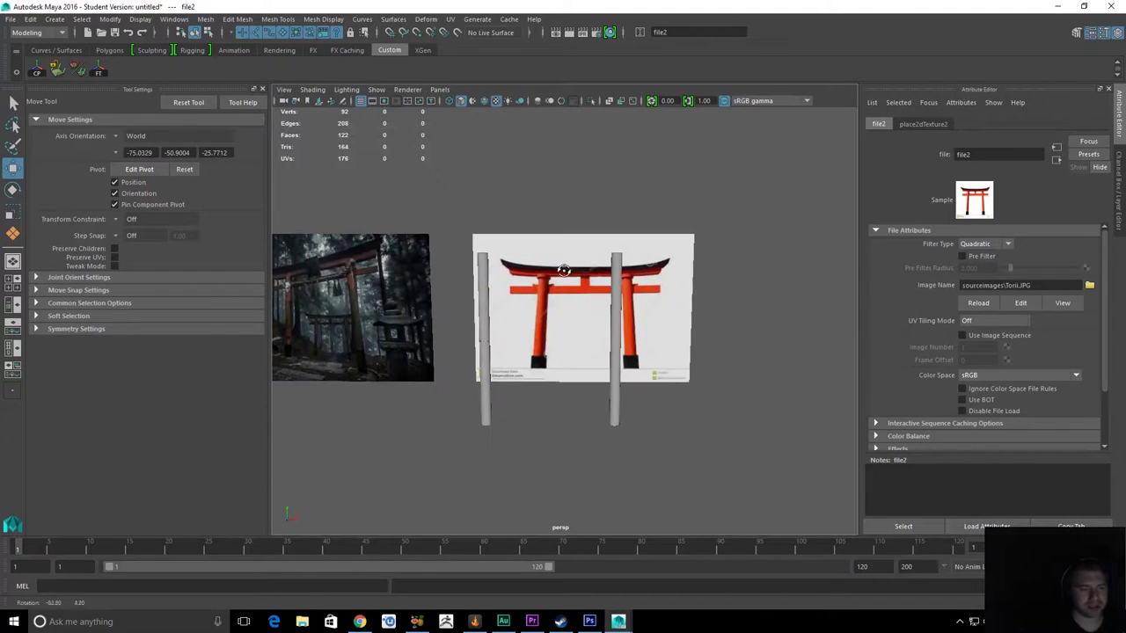
key(space)
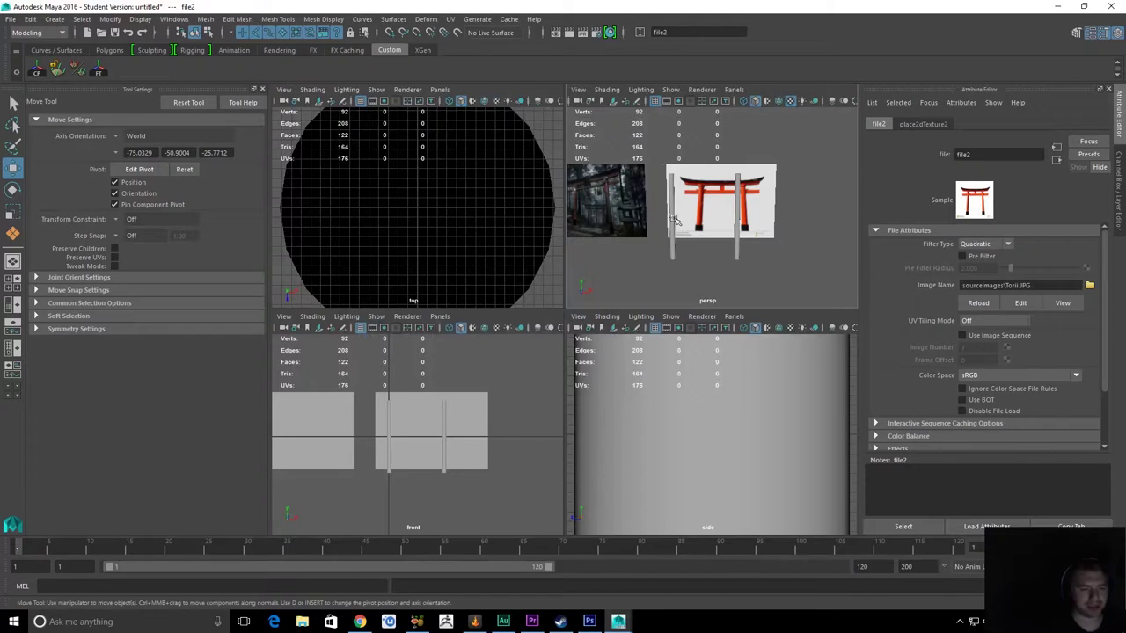
scroll(704, 432, down, 1)
scroll(435, 435, down, 1)
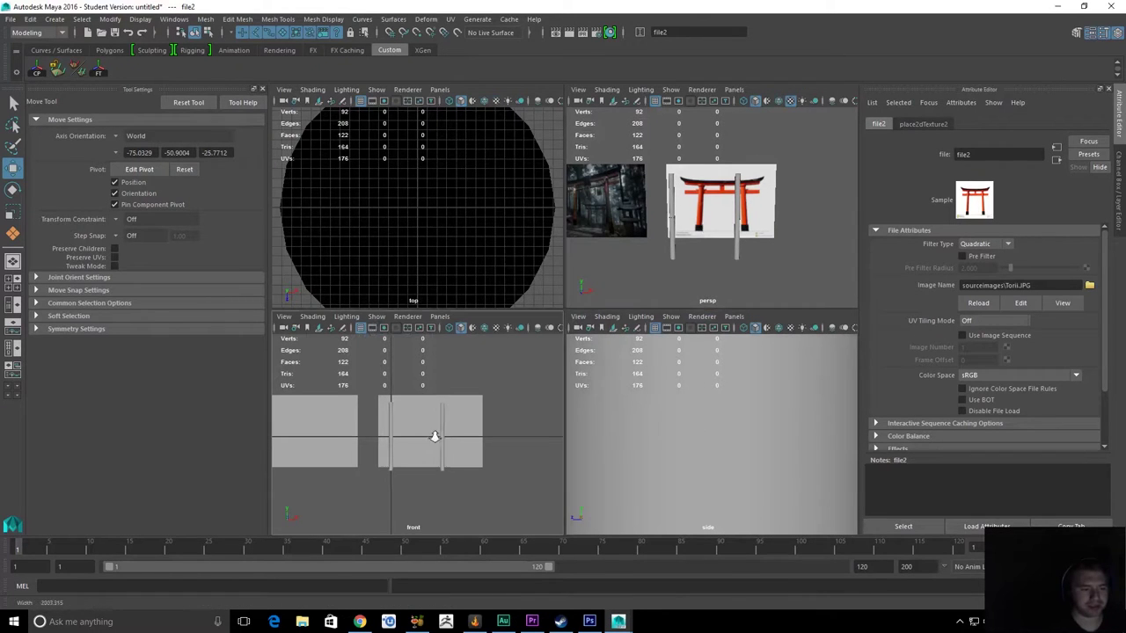
scroll(447, 185, down, 2)
scroll(448, 184, down, 5)
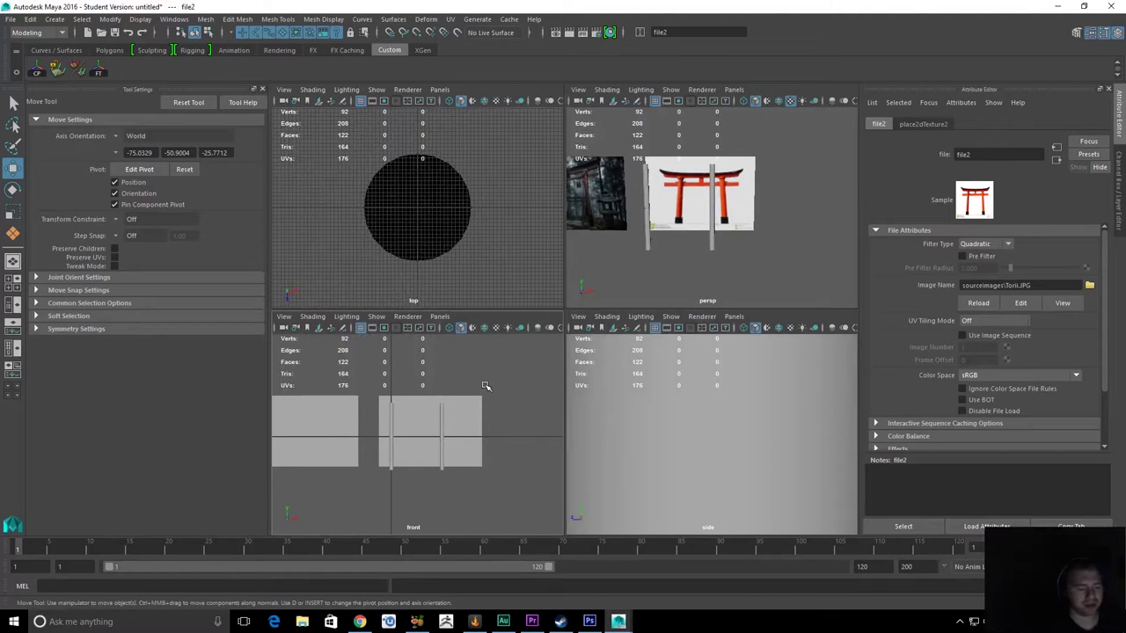
key(6)
key(6)
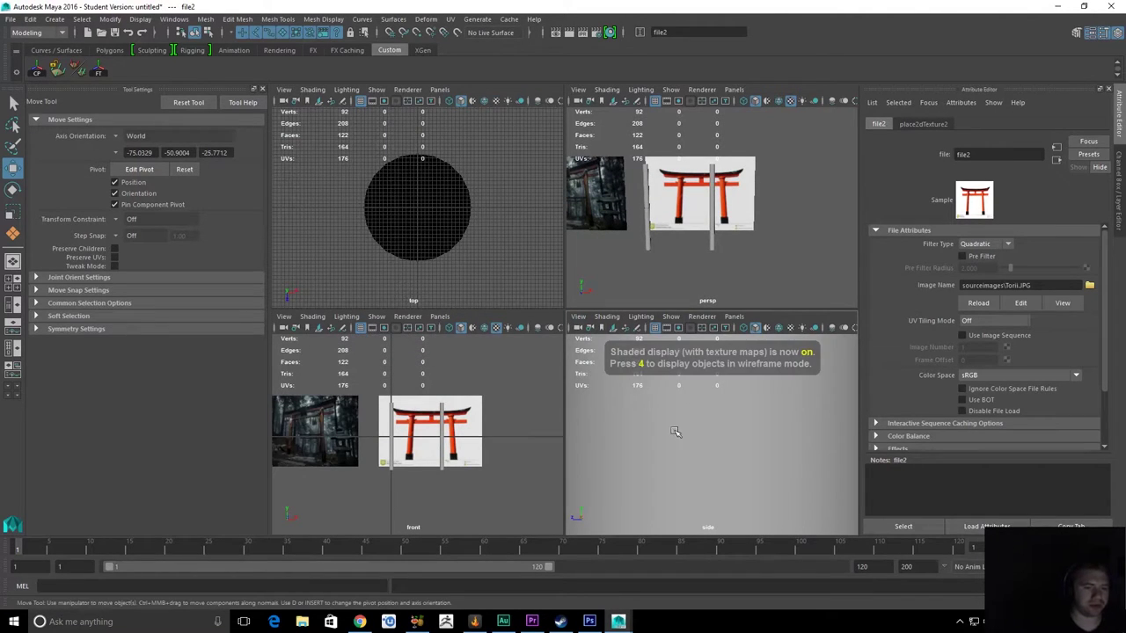
scroll(675, 430, up, 3)
scroll(674, 430, down, 3)
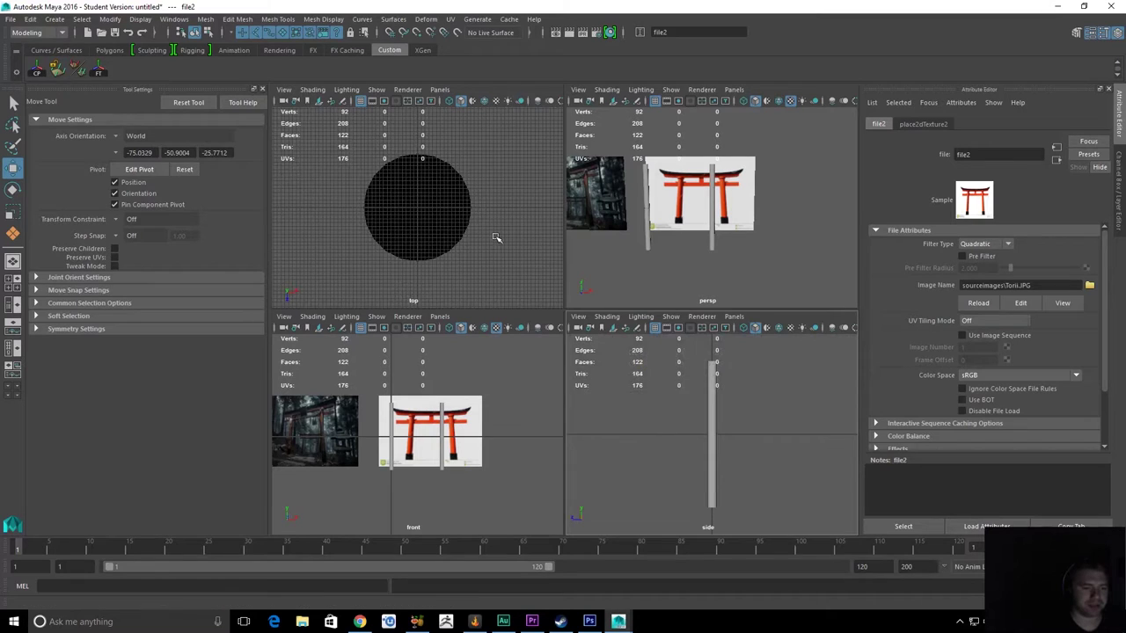
scroll(495, 237, down, 5)
scroll(495, 238, down, 3)
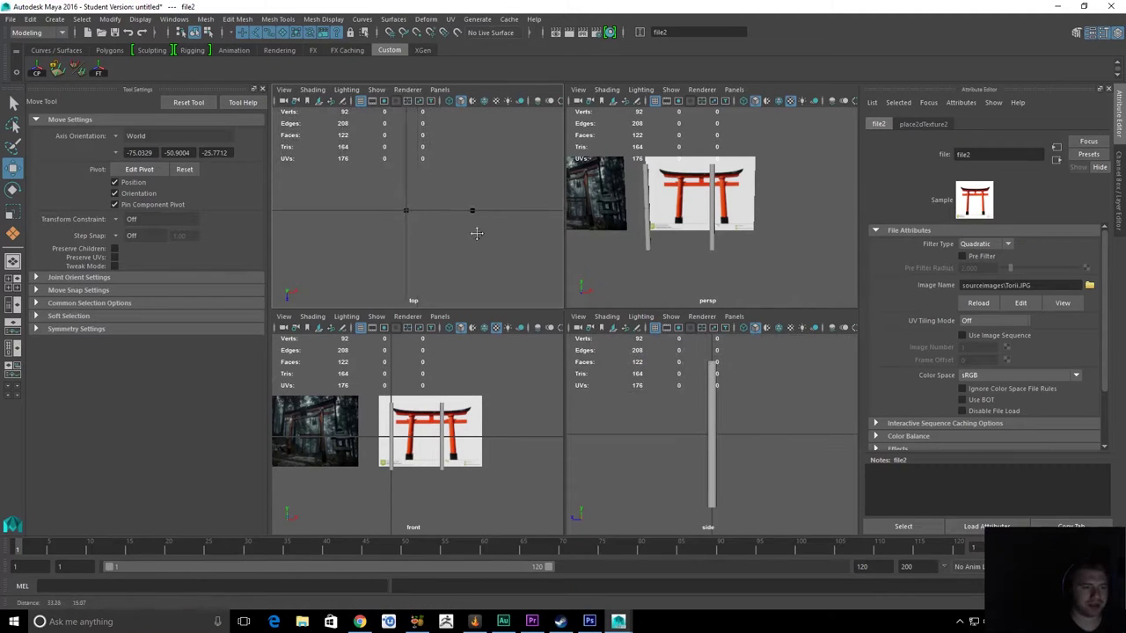
click(457, 440)
scroll(432, 424, up, 5)
scroll(432, 424, down, 4)
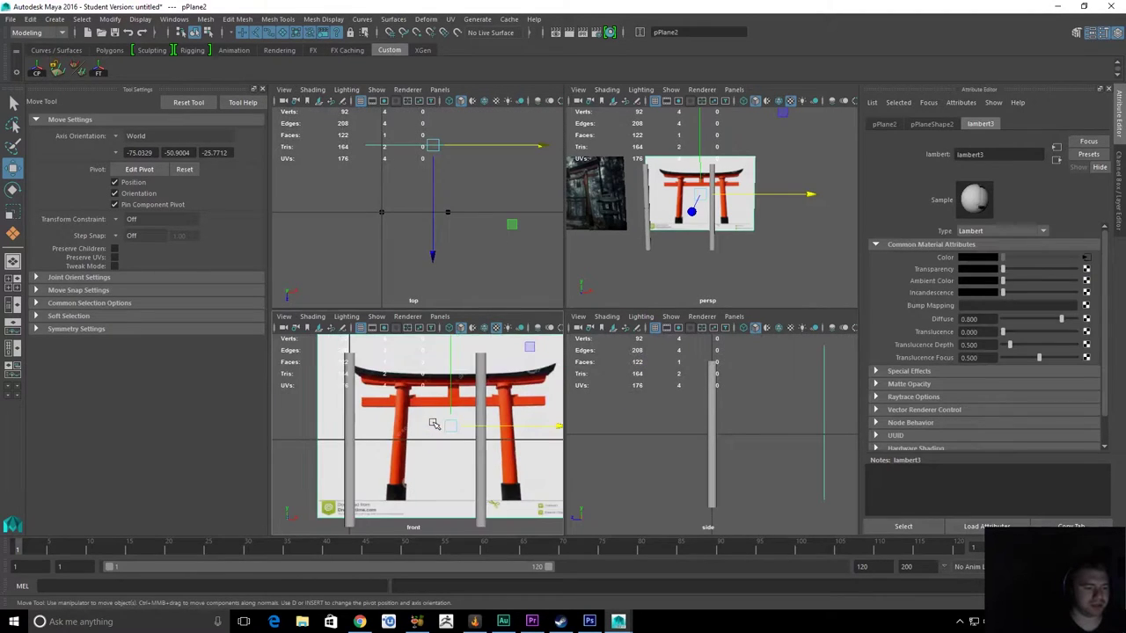
key(q)
right_drag(401, 440, 407, 359)
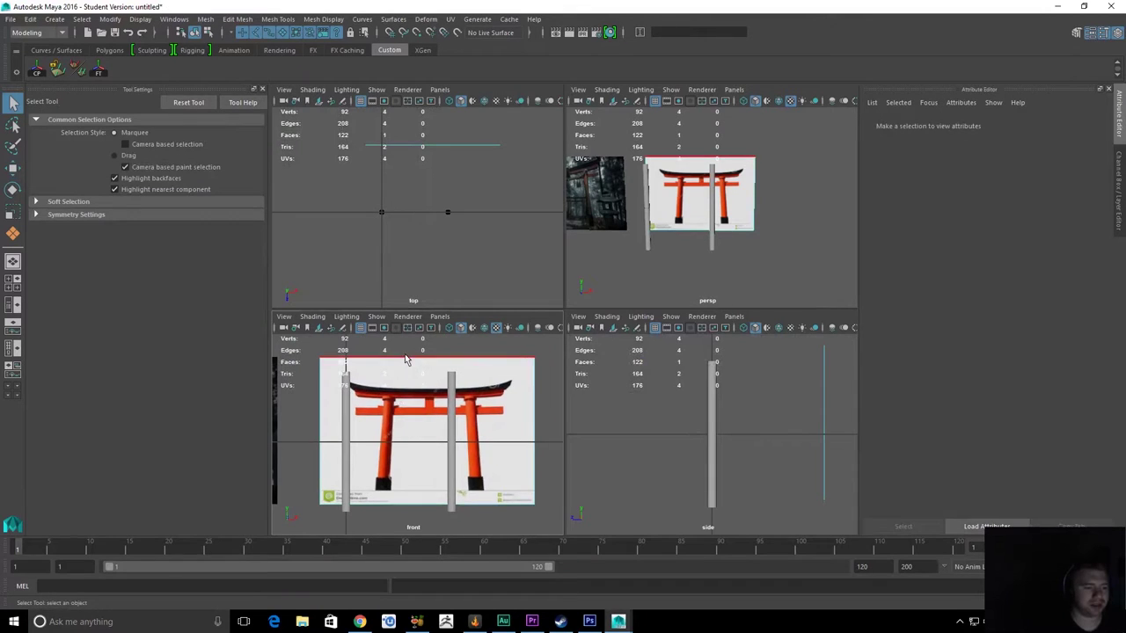
click(409, 357)
ctrl+right_click(471, 373)
key(w)
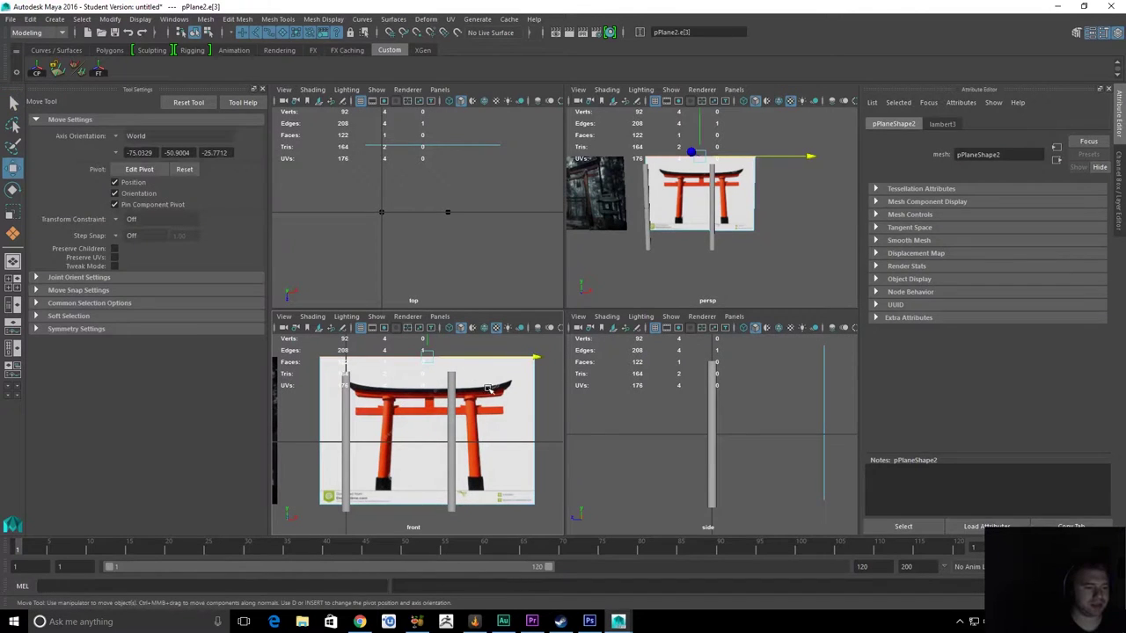
click(486, 394)
click(487, 394)
Move the torii reference plane along X with grid snapping until its centre sits near the world's vertical axis
drag(530, 430, 531, 430)
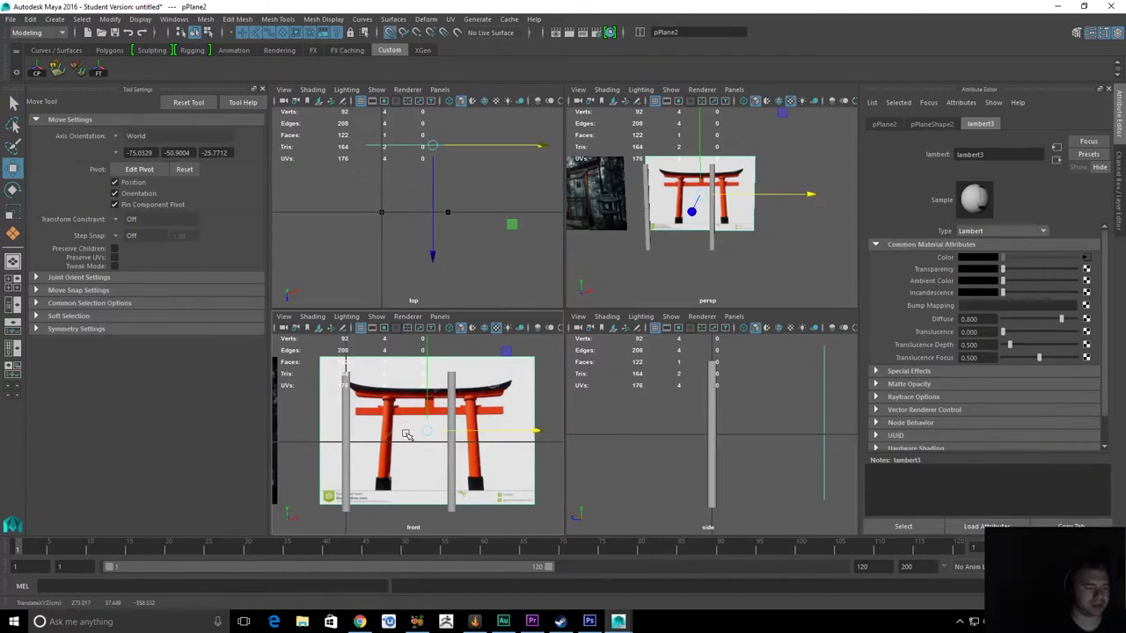
drag(425, 429, 385, 424)
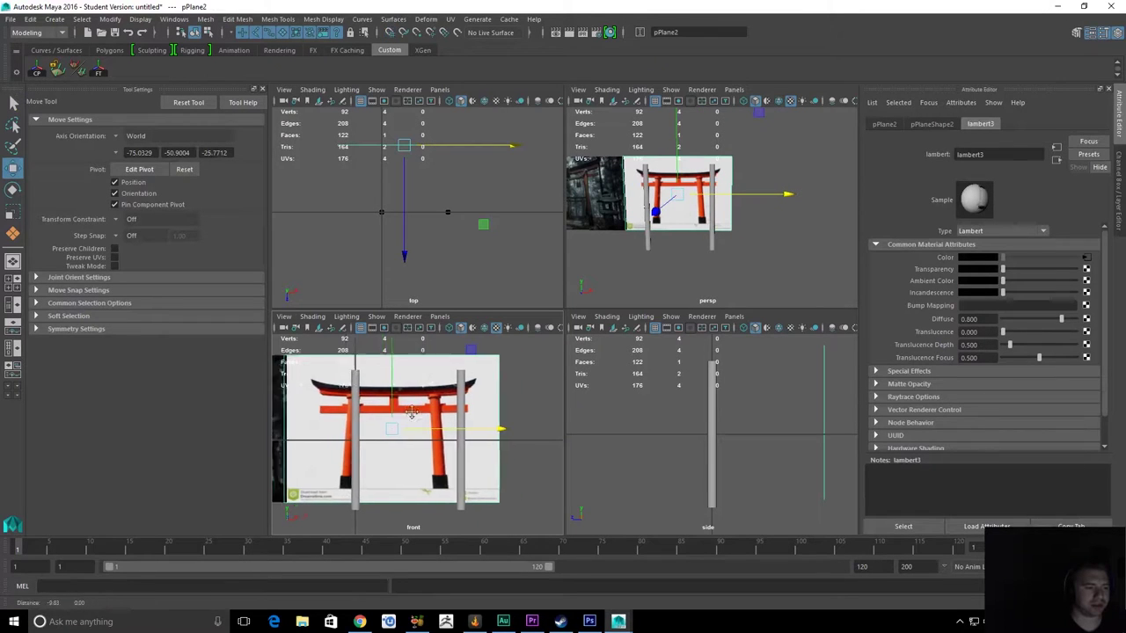
scroll(509, 416, up, 4)
alt+middle_drag(520, 372, 497, 506)
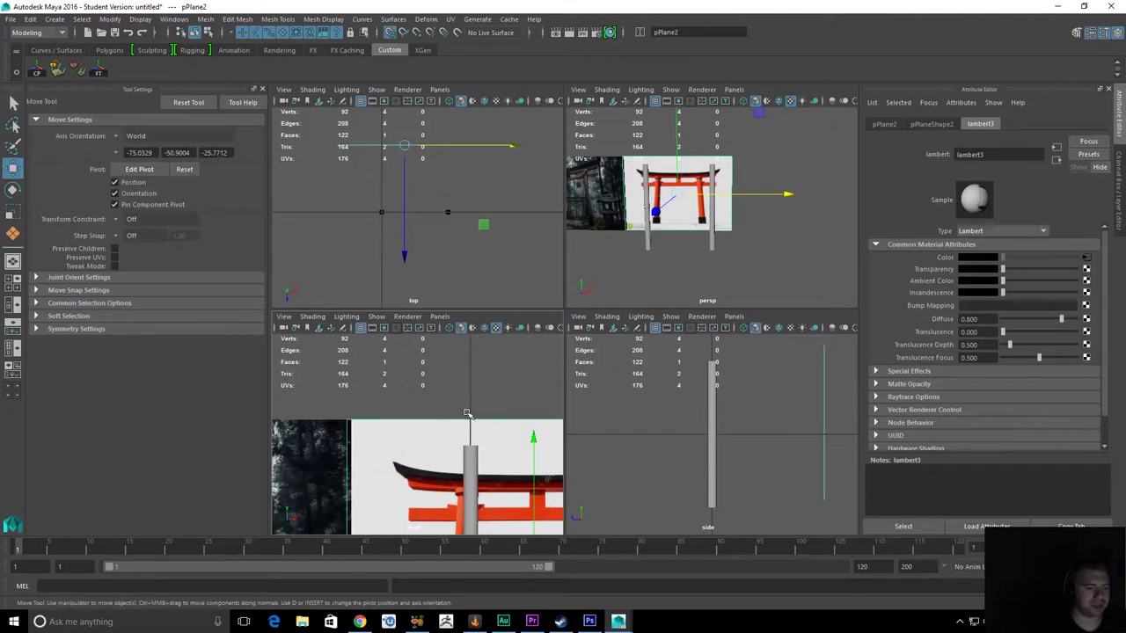
middle_drag(467, 412, 469, 402)
alt+middle_drag(495, 503, 444, 311)
scroll(432, 476, up, 4)
scroll(433, 476, up, 8)
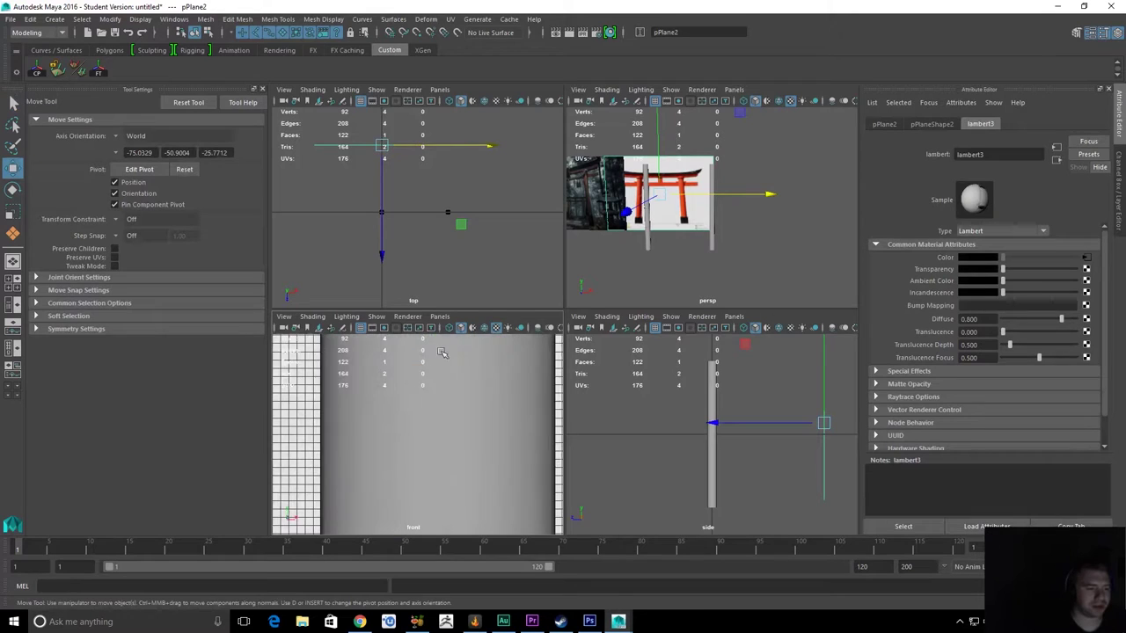
Move the post at the world centre in the negative X direction, beyond the torii's left leg
click(489, 387)
key(f)
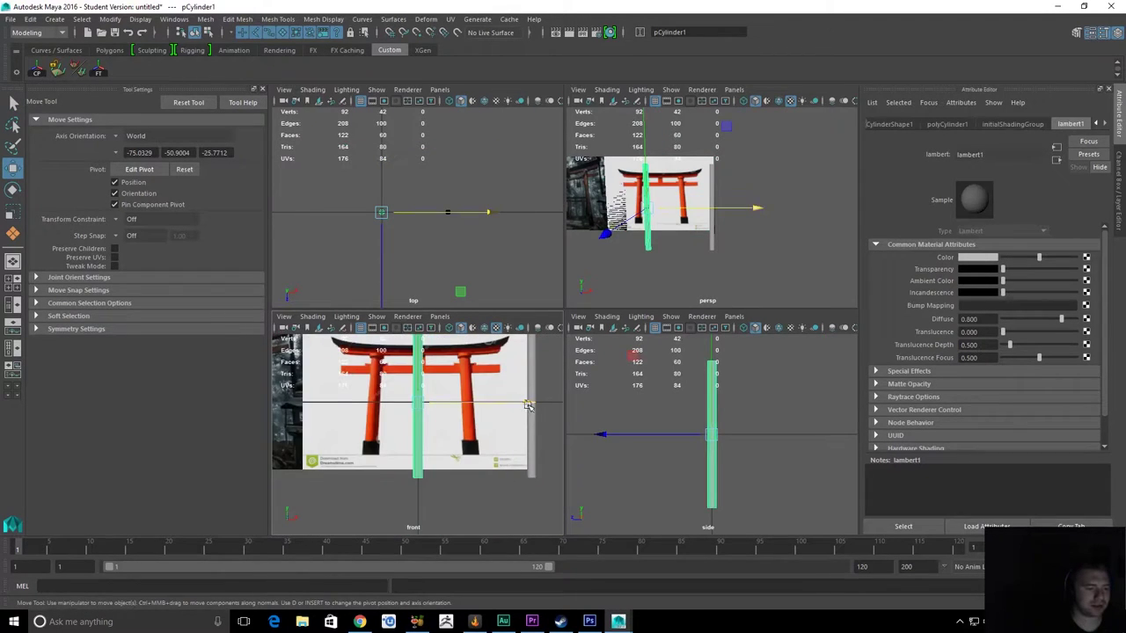
click(528, 404)
Snap the torii reference plane to the grid at X 0 and Y 38
key(f)
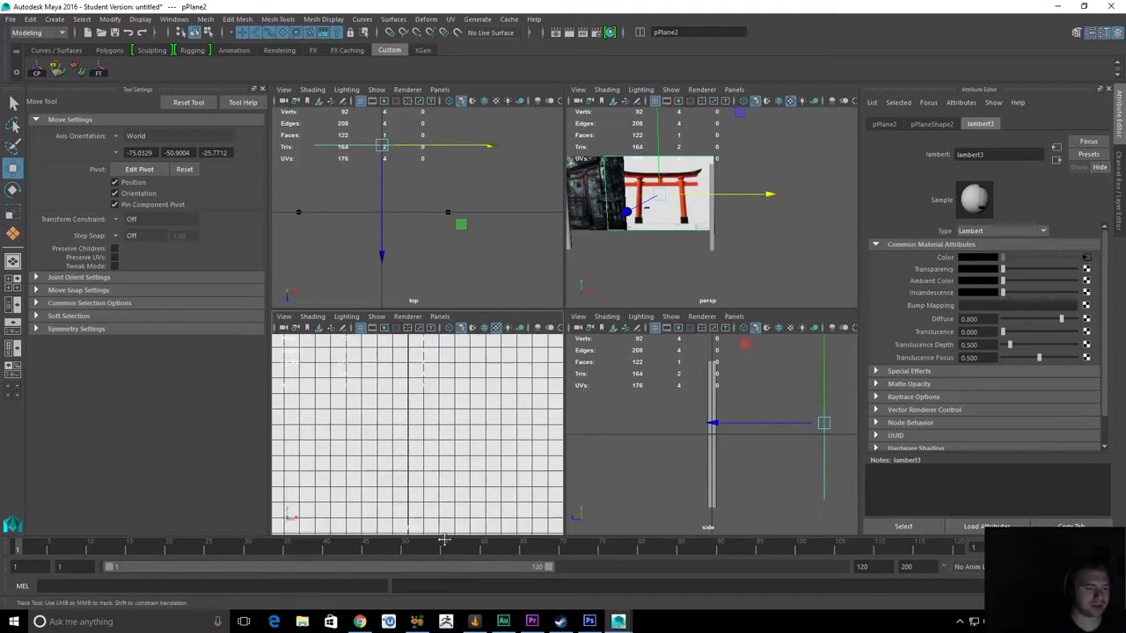
scroll(432, 377, down, 6)
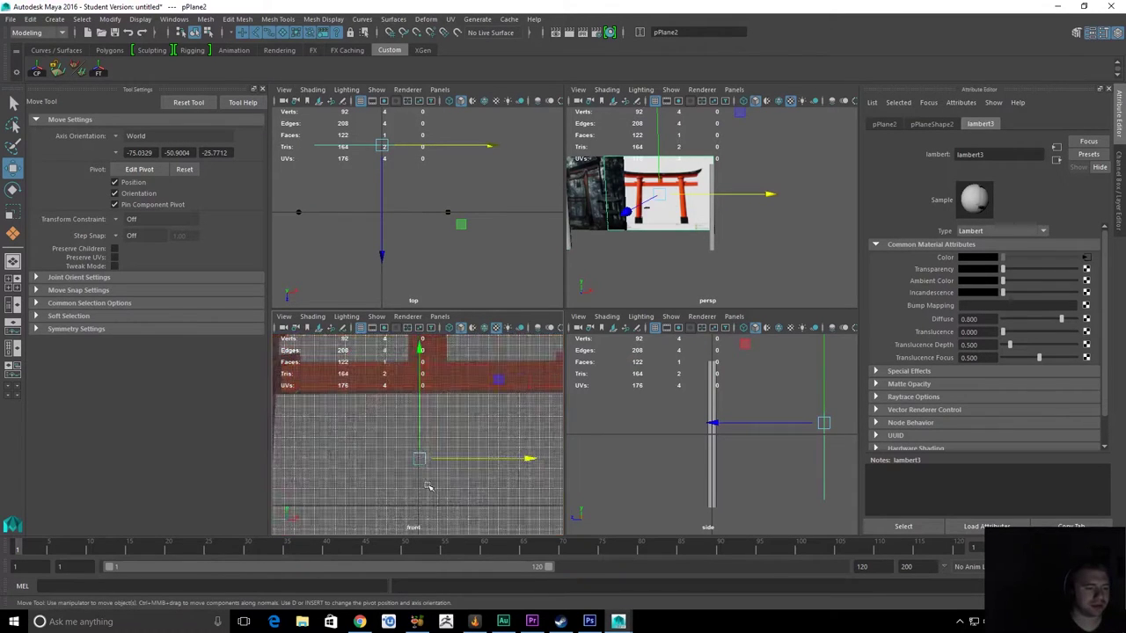
scroll(429, 486, up, 5)
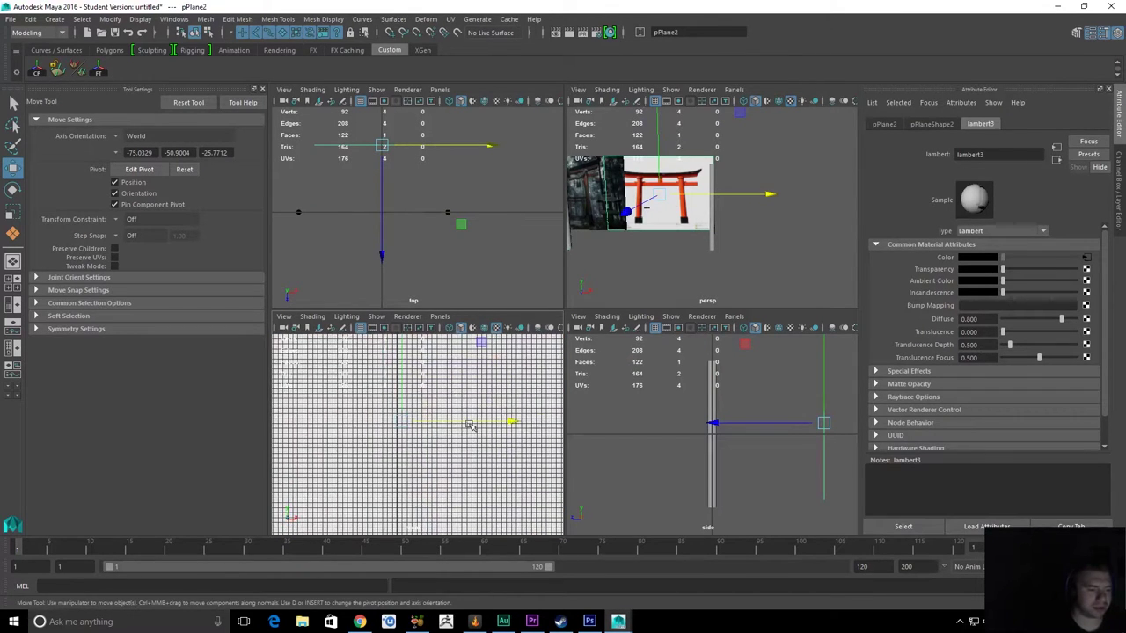
click(508, 422)
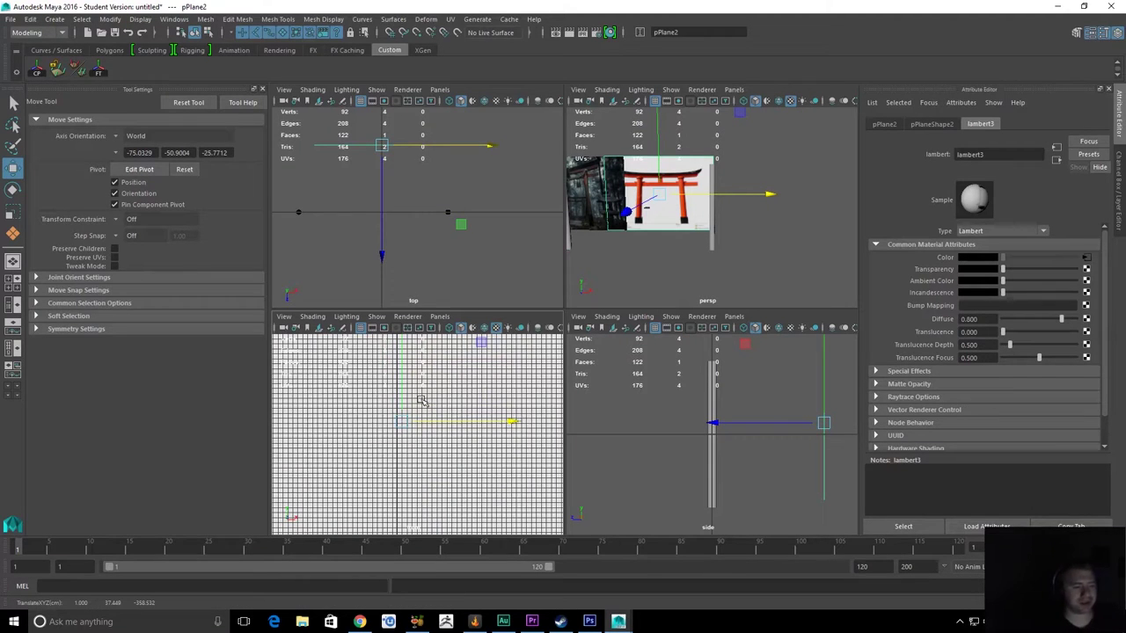
key(x)
drag(400, 424, 397, 426)
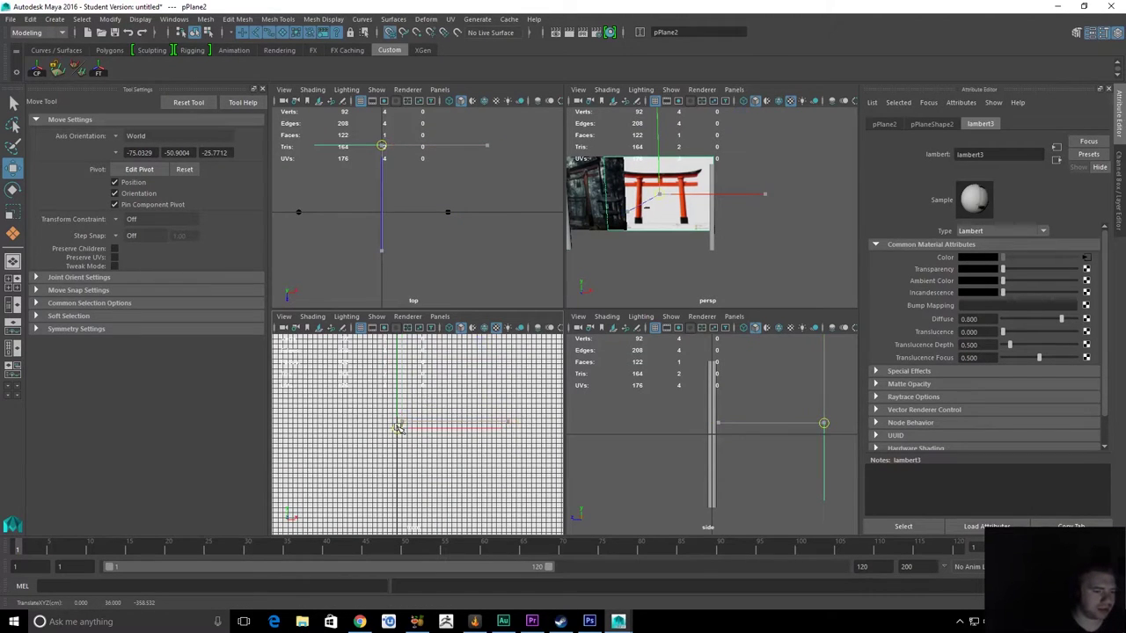
Nudge the torii reference plane slightly in negative X to centre the gate's middle strut on the vertical axis
key(f)
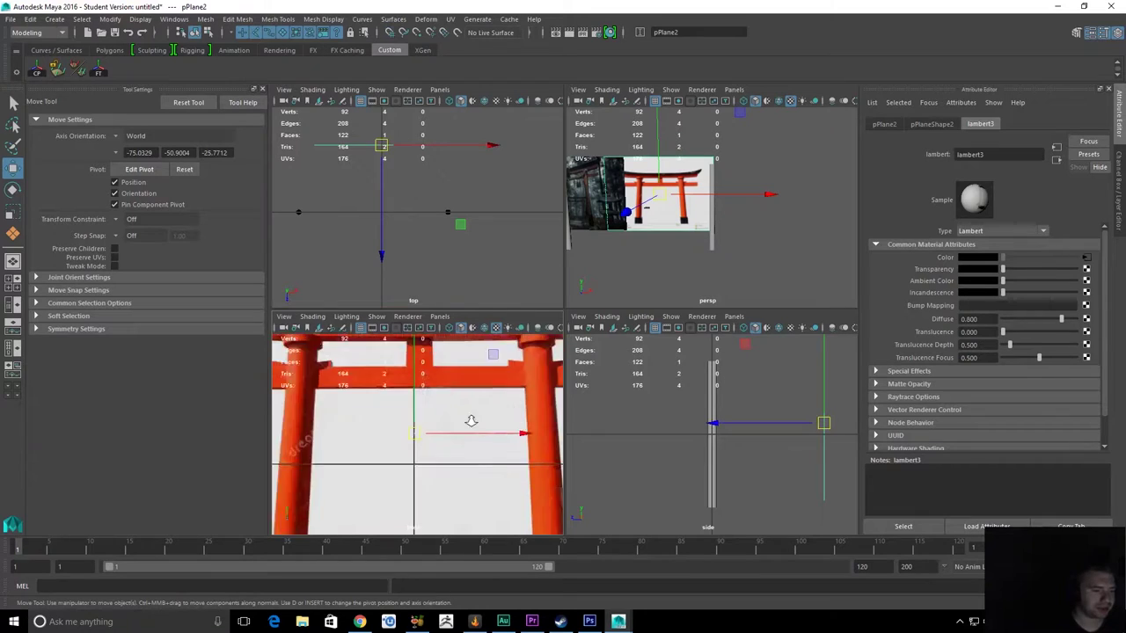
scroll(472, 422, down, 2)
alt+middle_drag(471, 413, 475, 471)
drag(530, 493, 524, 491)
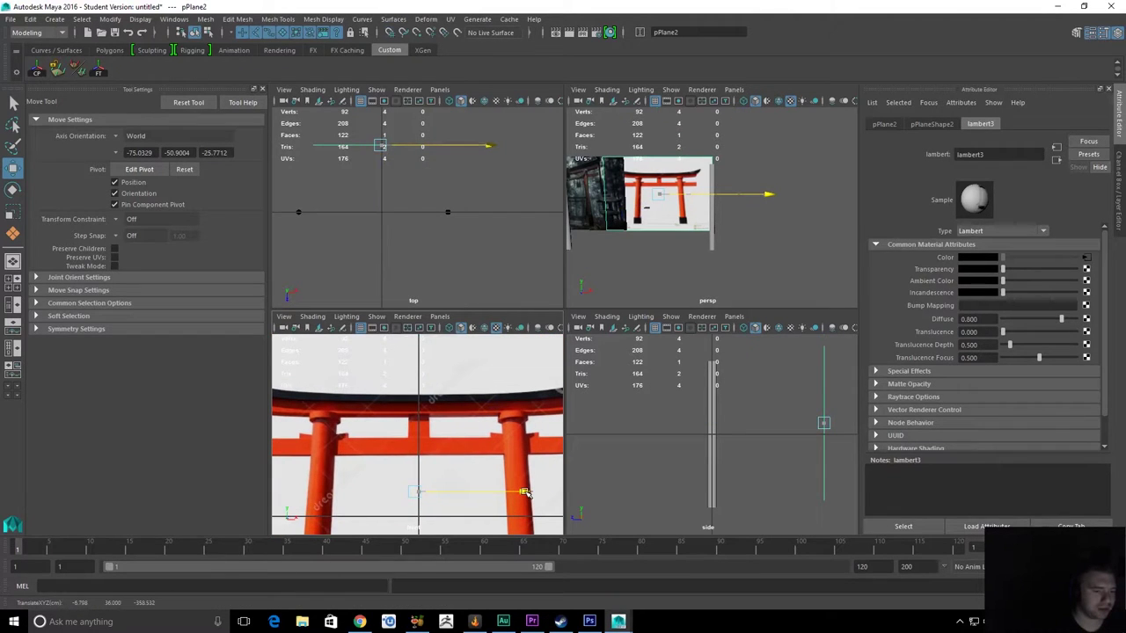
scroll(477, 451, down, 5)
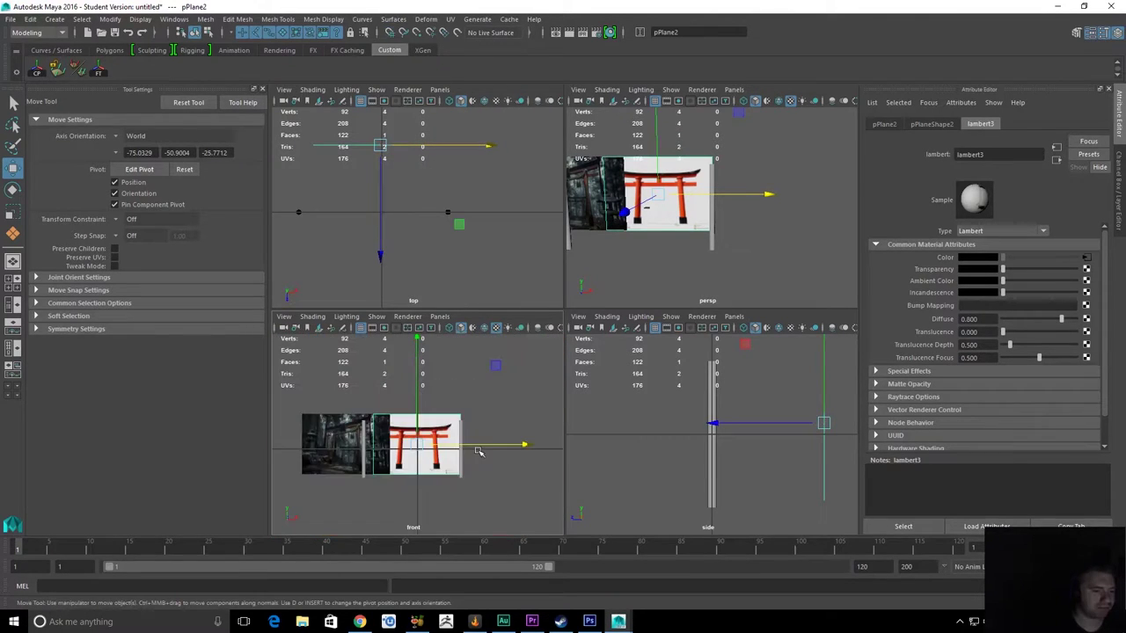
scroll(478, 452, up, 10)
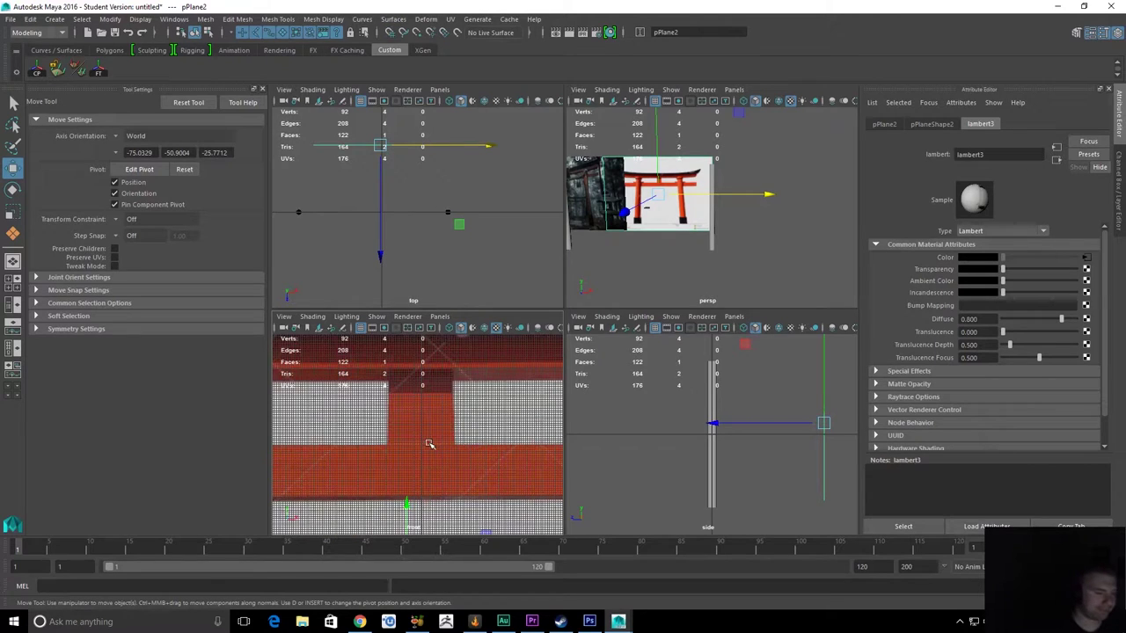
scroll(428, 432, down, 6)
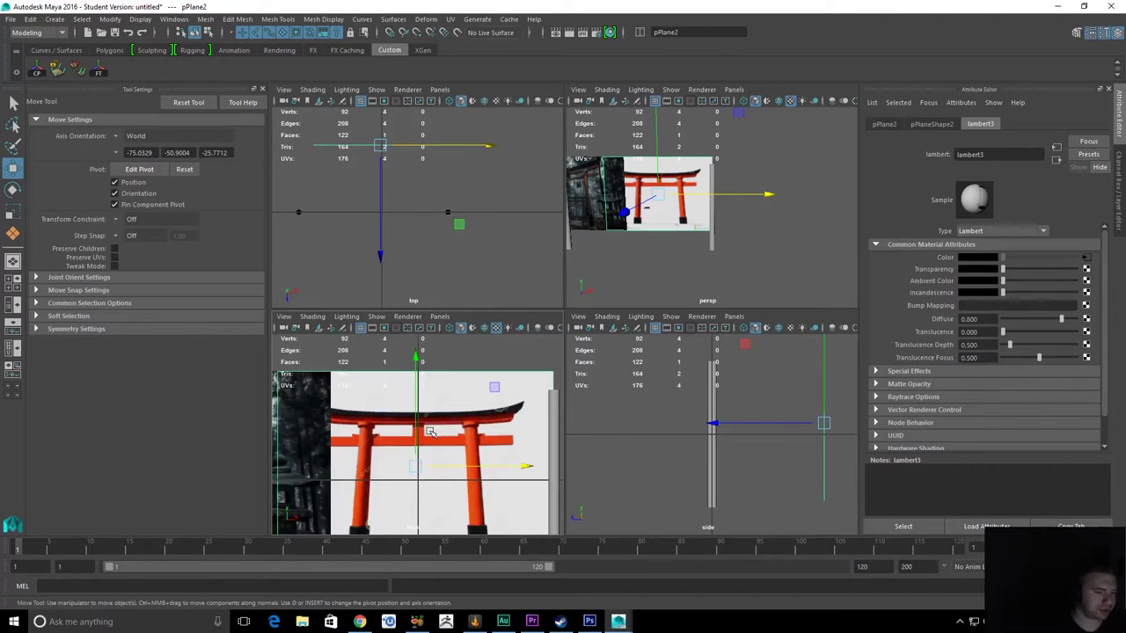
scroll(430, 432, up, 3)
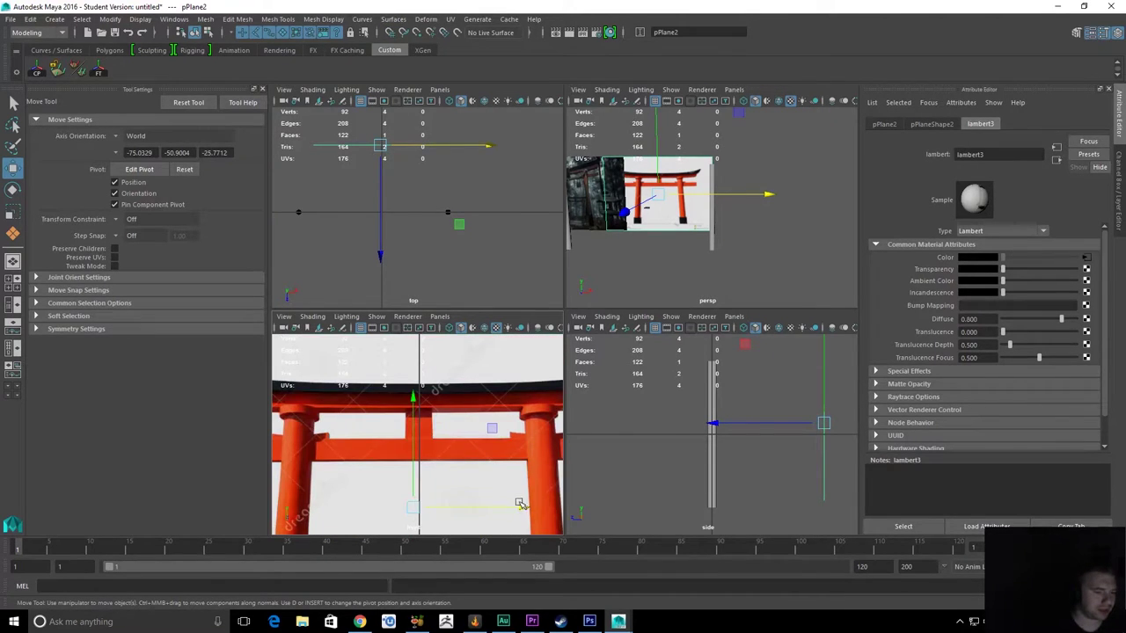
scroll(521, 506, up, 2)
key(space)
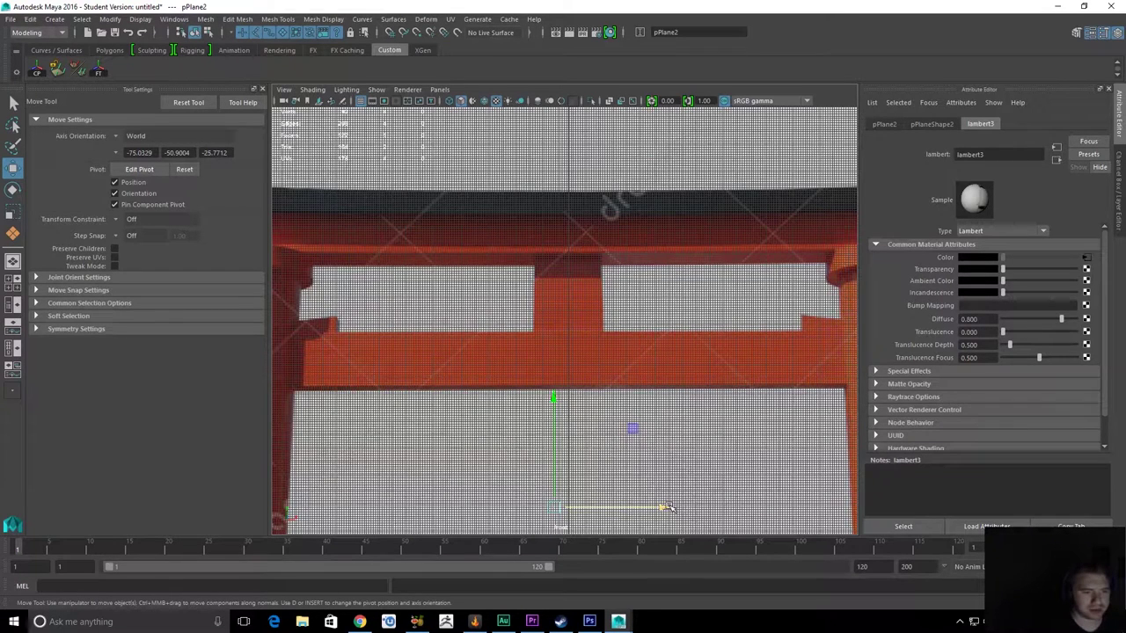
drag(665, 509, 669, 508)
Check the position of the torii plane and posts in the top, perspective and front views
key(space)
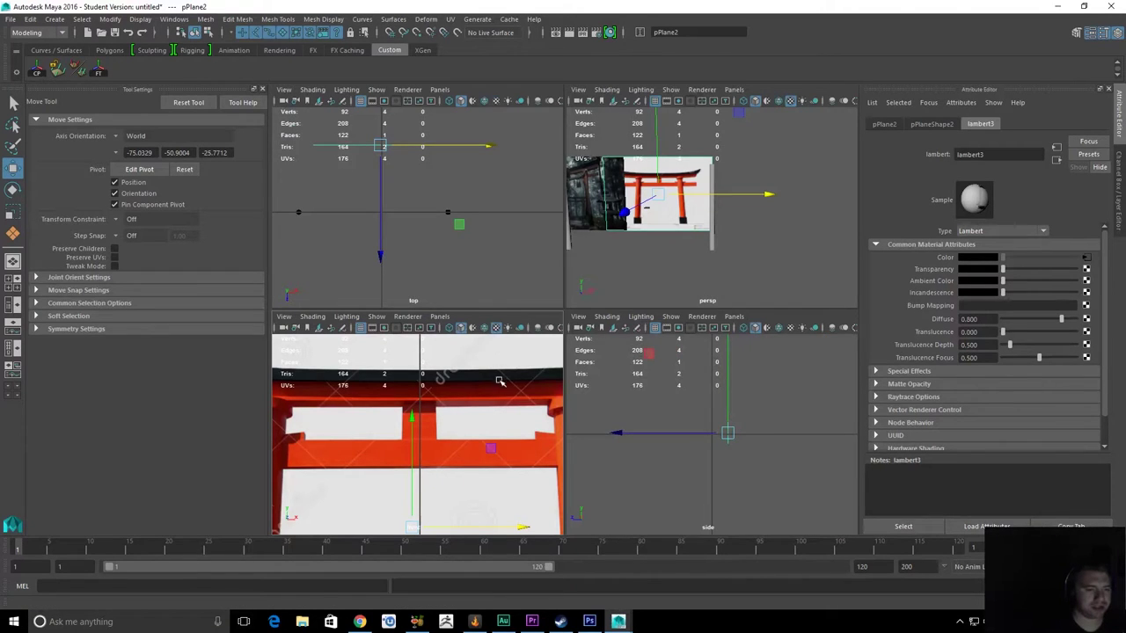
key(space)
key(space)
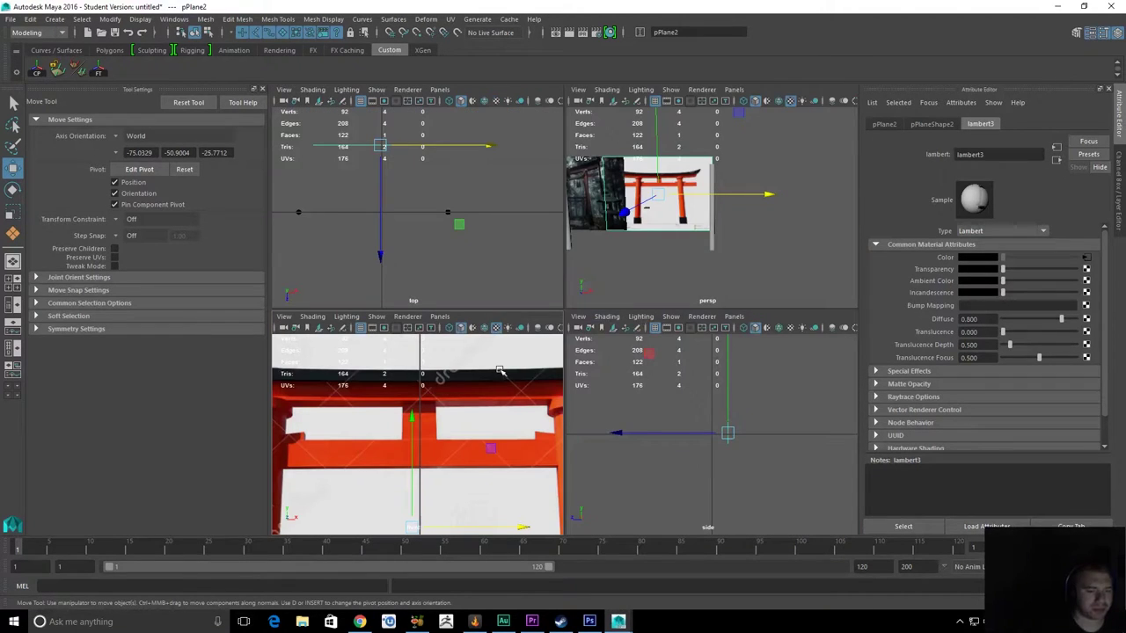
key(space)
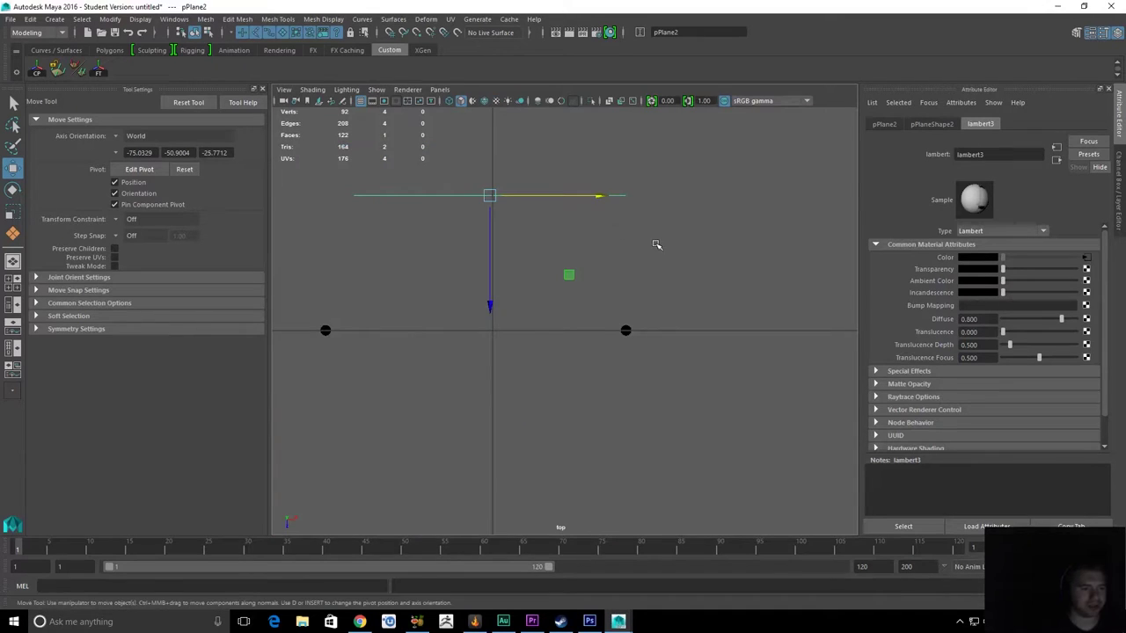
key(space)
key(space)
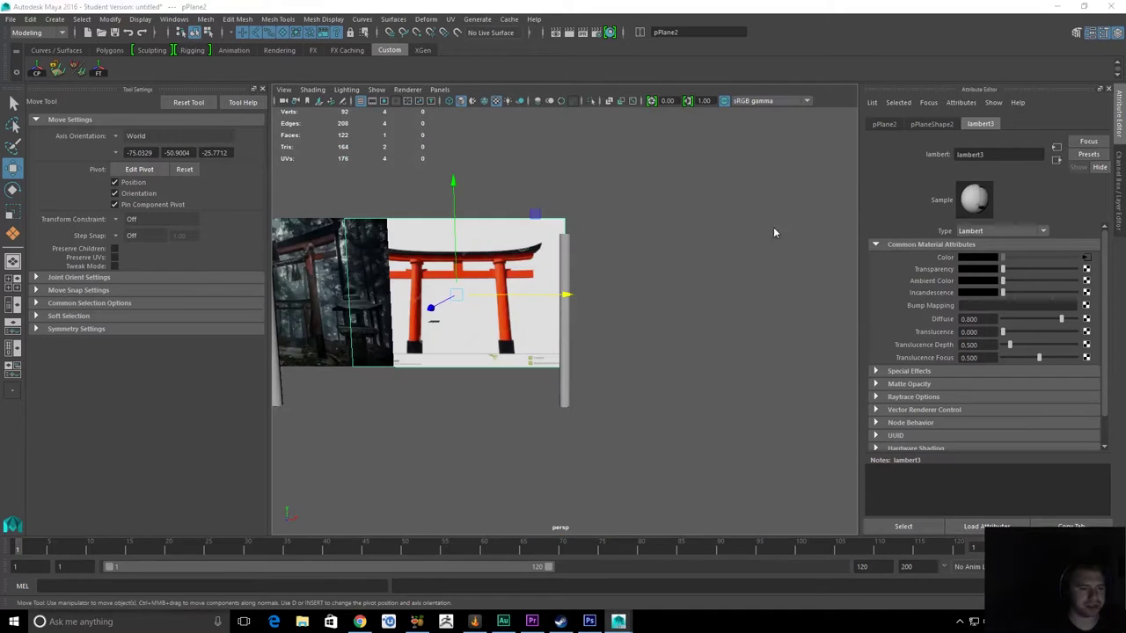
key(space)
key(space)
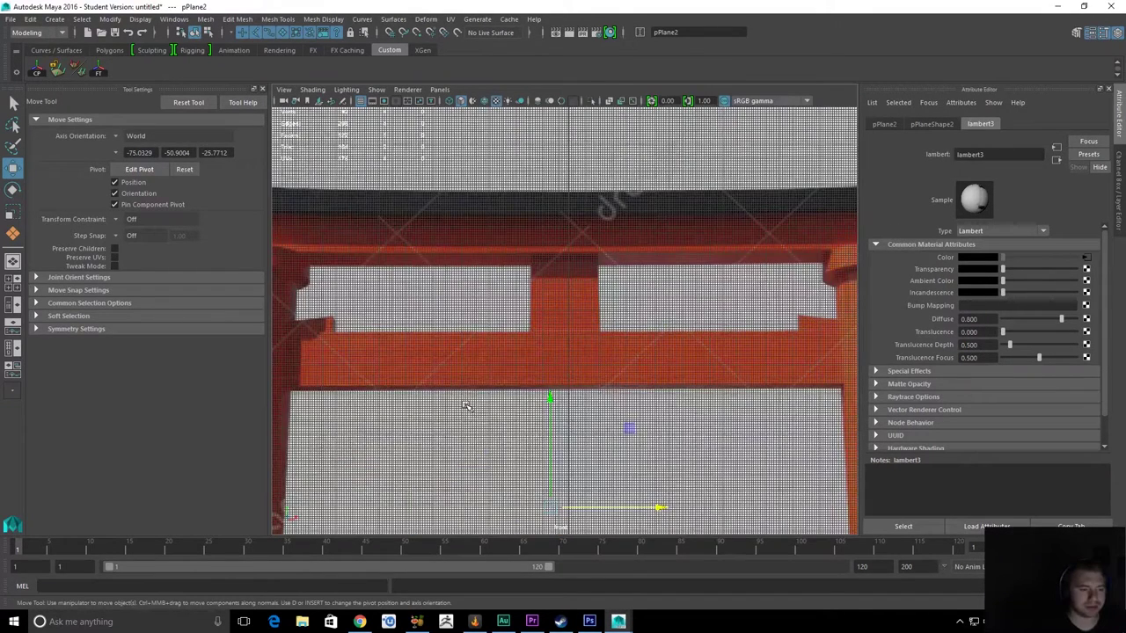
key(space)
key(space)
scroll(490, 405, down, 3)
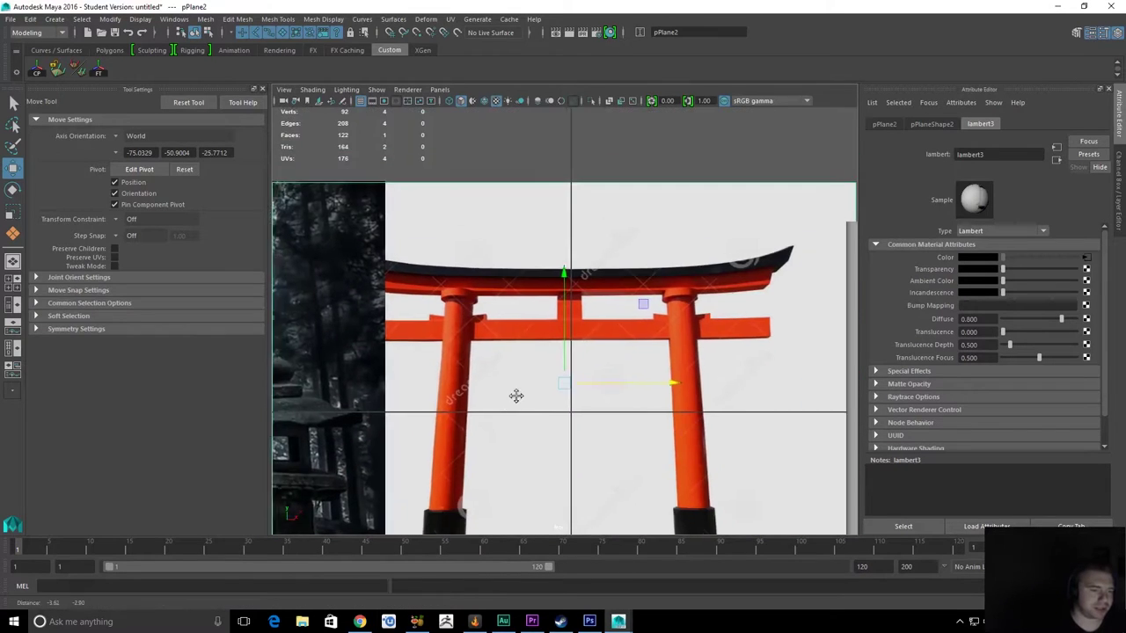
scroll(516, 396, down, 2)
Move the left post in the positive X direction onto the left leg of the torii image in the front view
key(q)
click(321, 322)
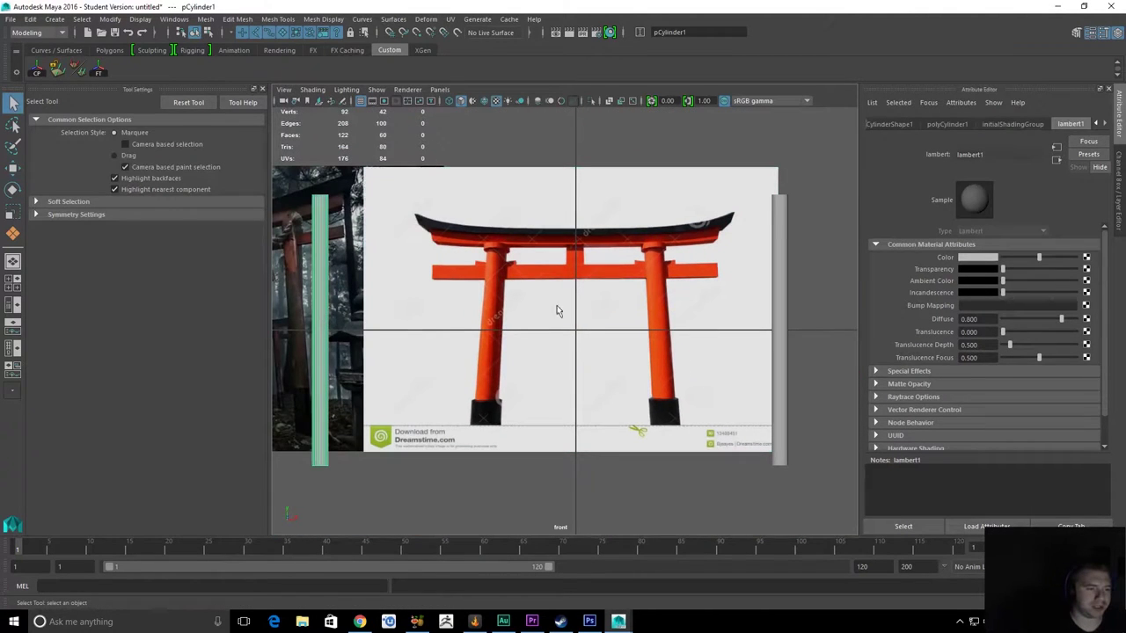
key(w)
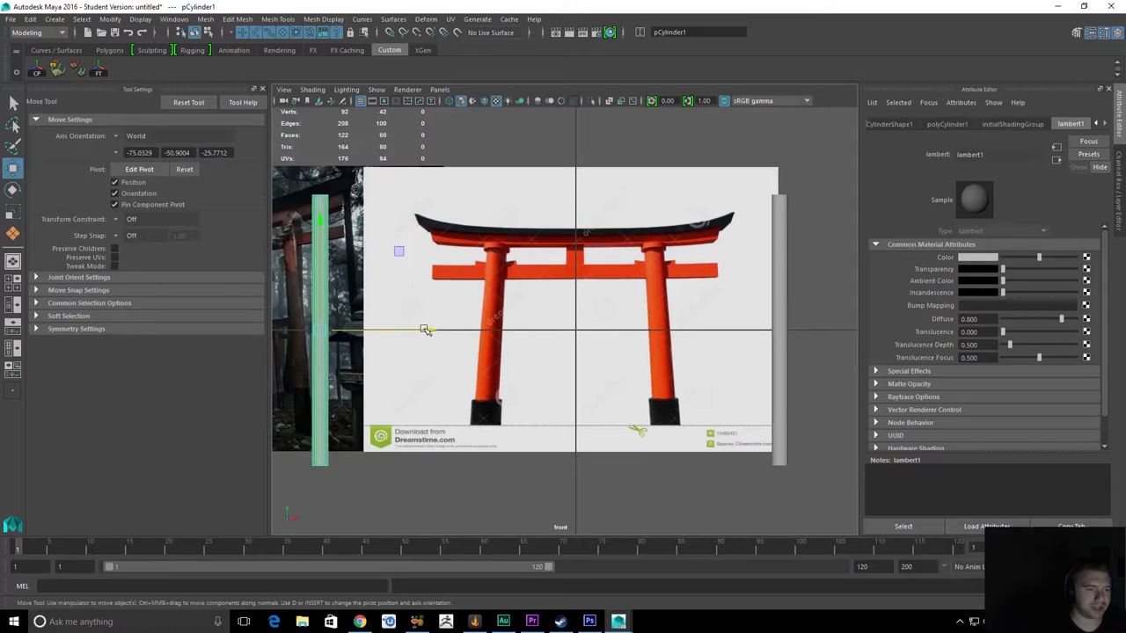
drag(424, 330, 590, 332)
Try to raise the post and shorten it vertically to fit the height of the torii's left leg
drag(490, 226, 489, 213)
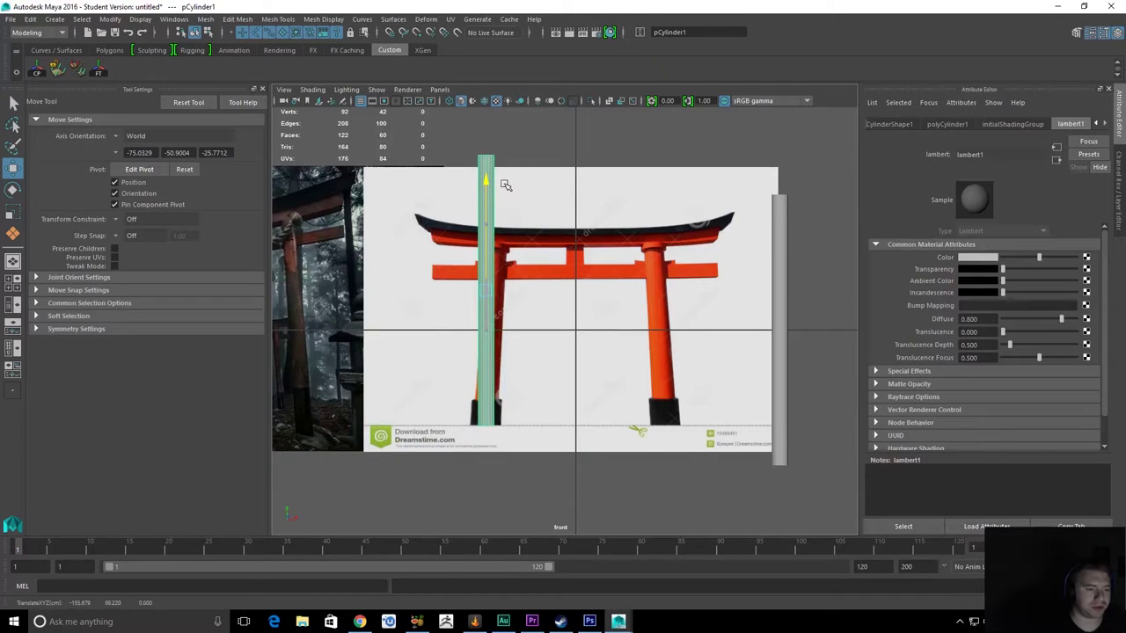
key(r)
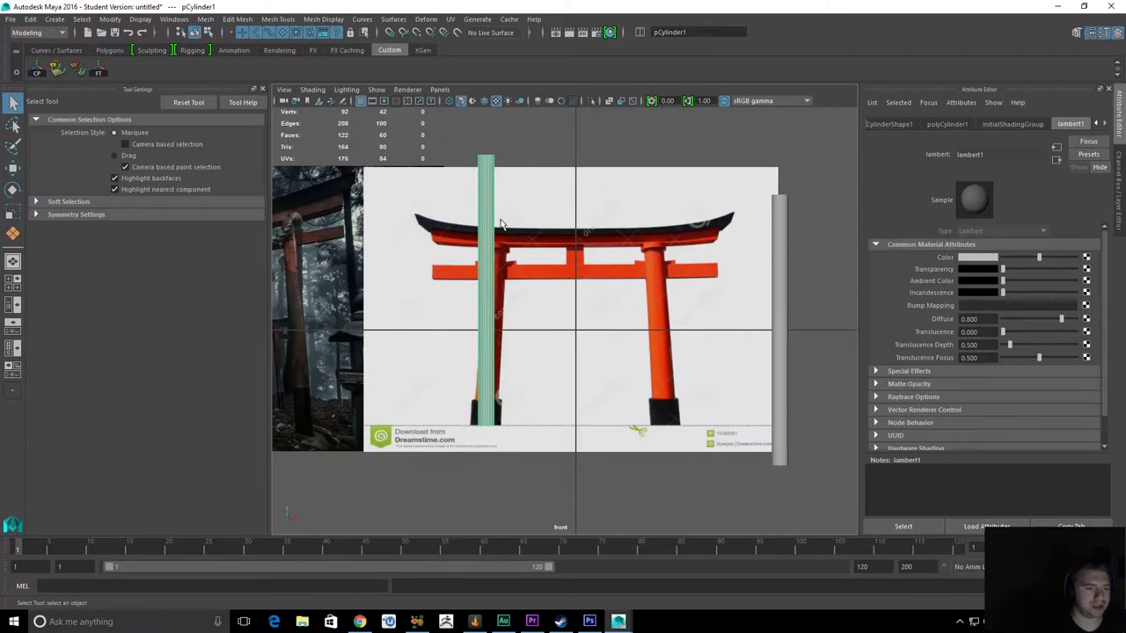
scroll(515, 234, up, 3)
drag(469, 204, 470, 255)
key(w)
drag(472, 205, 471, 242)
key(r)
key(w)
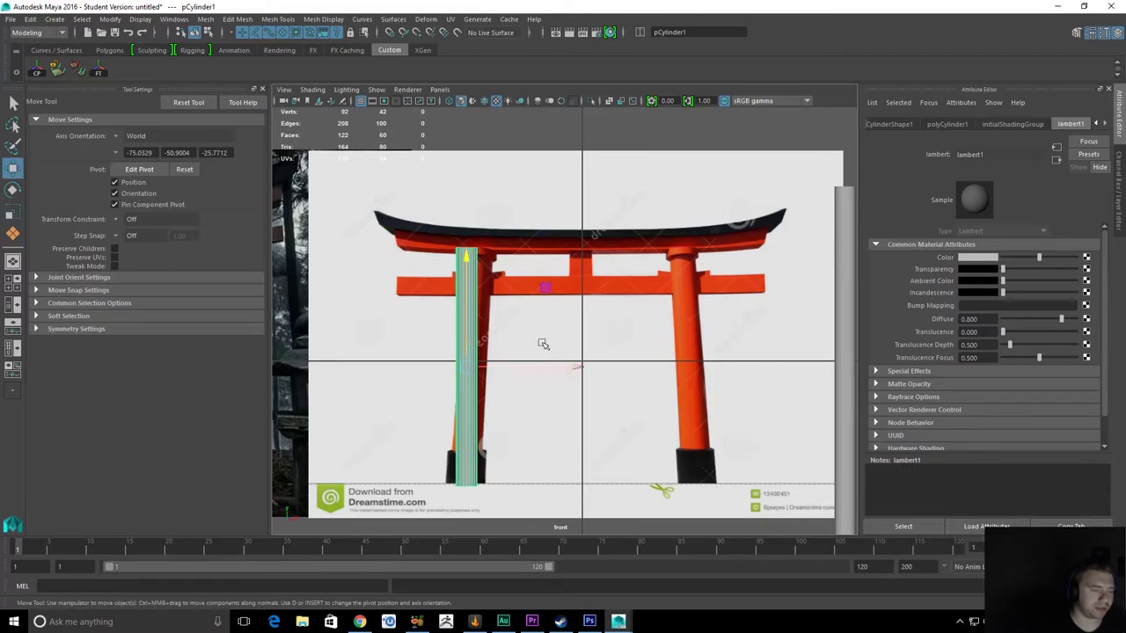
Undo the left post's vertical scaling and vertical moves, keeping its X position over the left leg
key(ctrl+z)
key(ctrl+z)
key(ctrl+z)
key(ctrl+z)
key(ctrl+z)
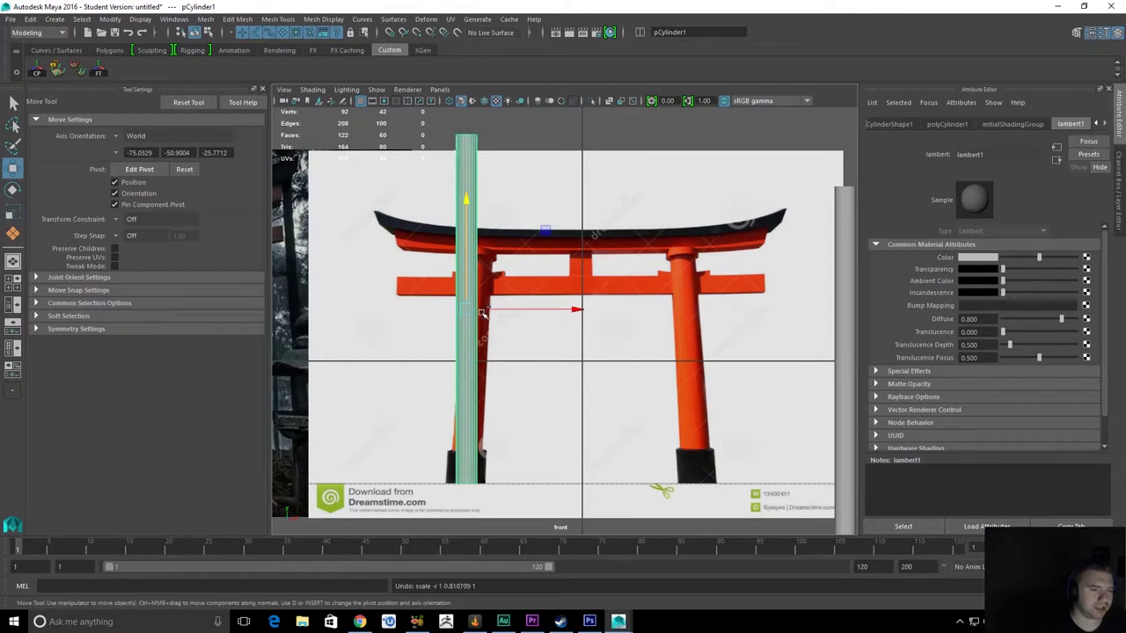
scroll(452, 317, up, 2)
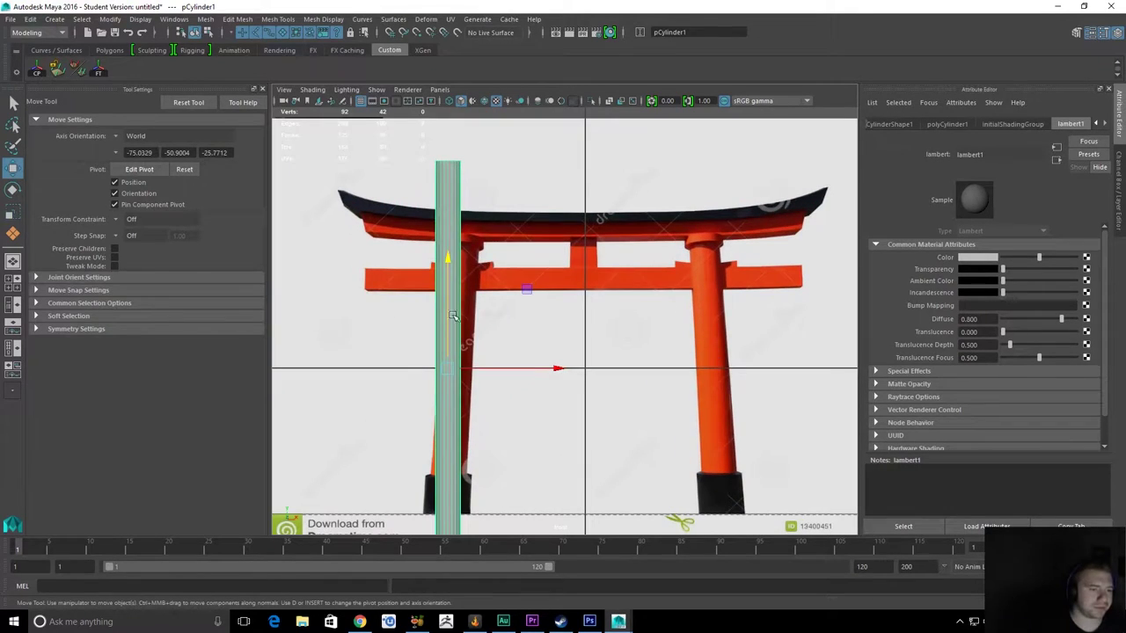
key(q)
alt+middle_drag(440, 275, 498, 252)
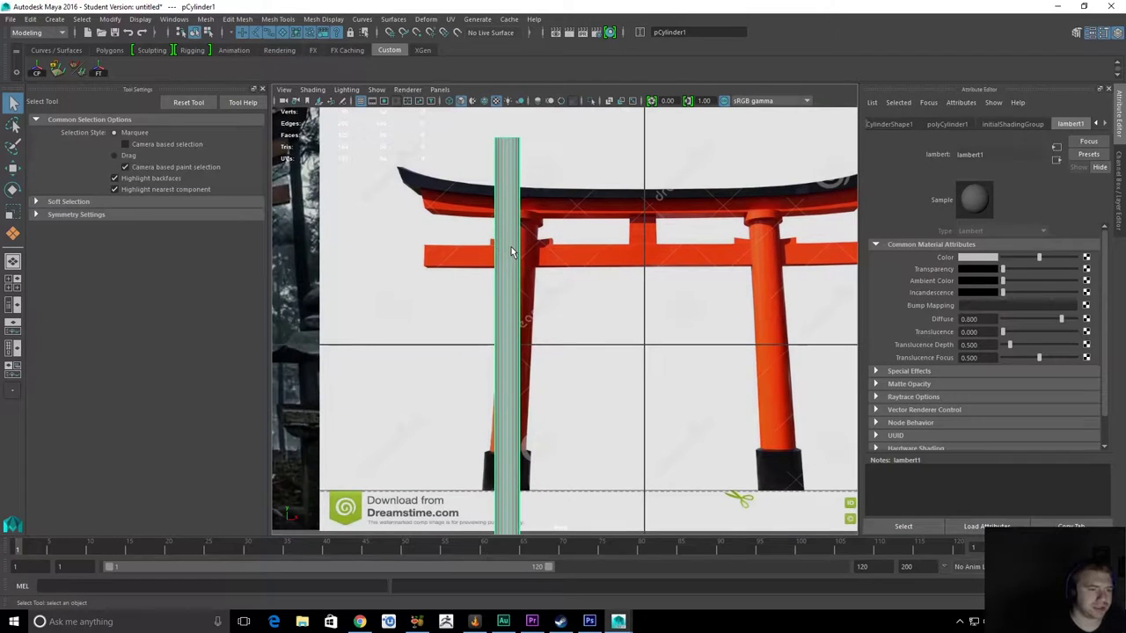
right_click(508, 229)
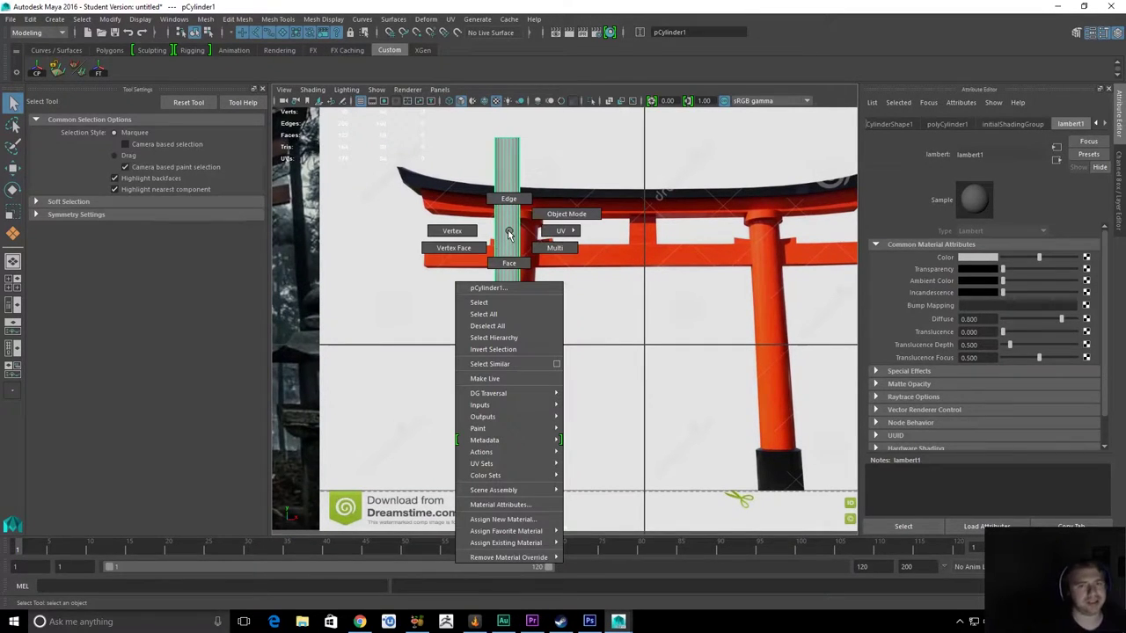
In the perspective view, move the dark forest reference plane in negative X, clear of the torii plane, and deselect it
key(space)
drag(519, 141, 518, 141)
alt+drag(571, 249, 528, 302)
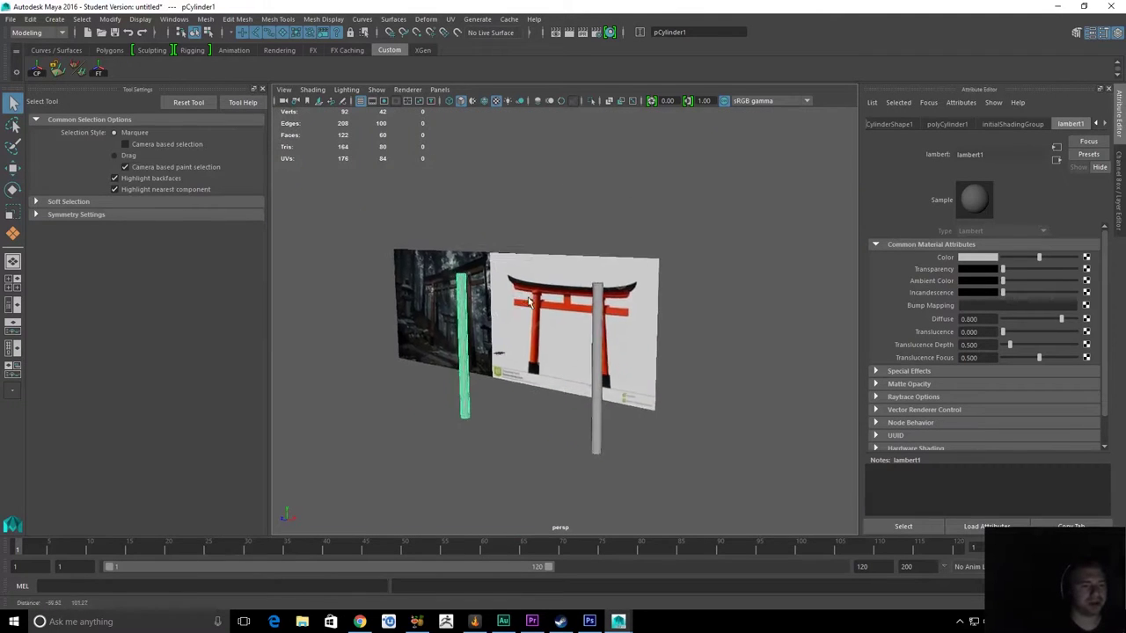
scroll(528, 302, up, 3)
key(f)
alt+drag(607, 220, 580, 232)
click(610, 256)
click(571, 228)
key(w)
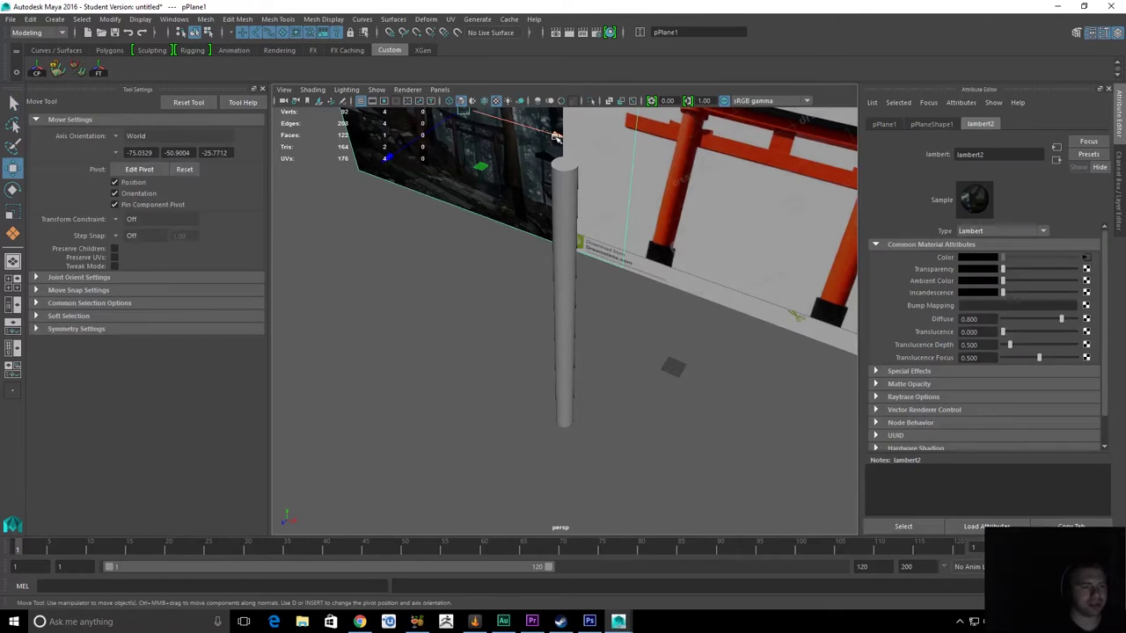
drag(555, 136, 413, 96)
key(q)
click(521, 212)
Select the left post and frame its top cap closely in the perspective view
alt+middle_drag(521, 212, 495, 277)
alt+right_drag(495, 277, 659, 343)
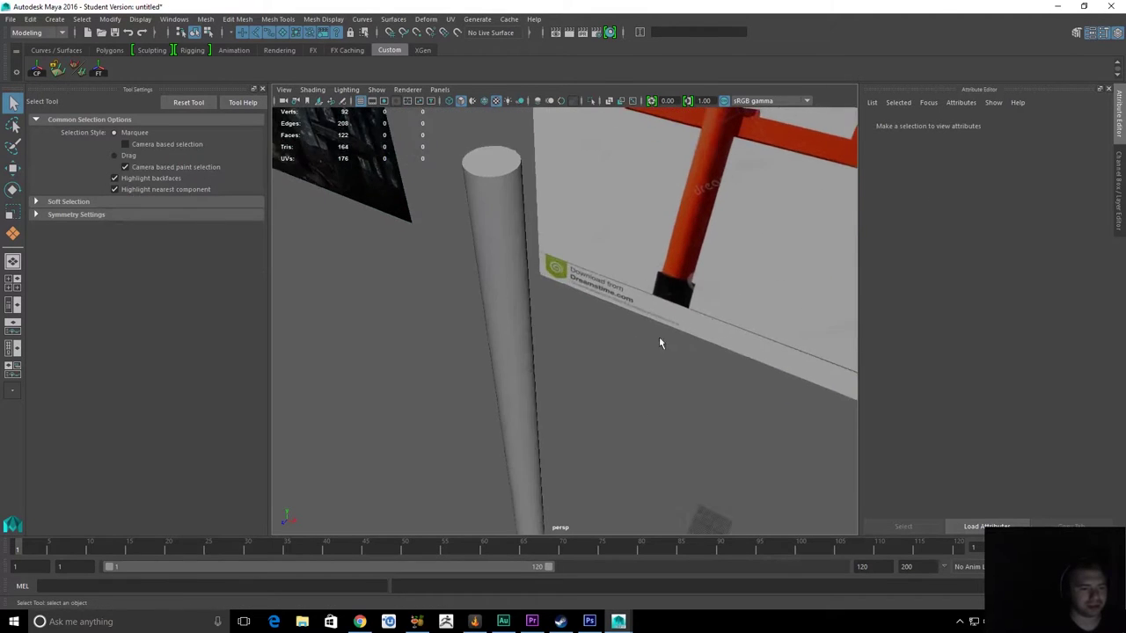
alt+drag(660, 343, 550, 308)
click(550, 308)
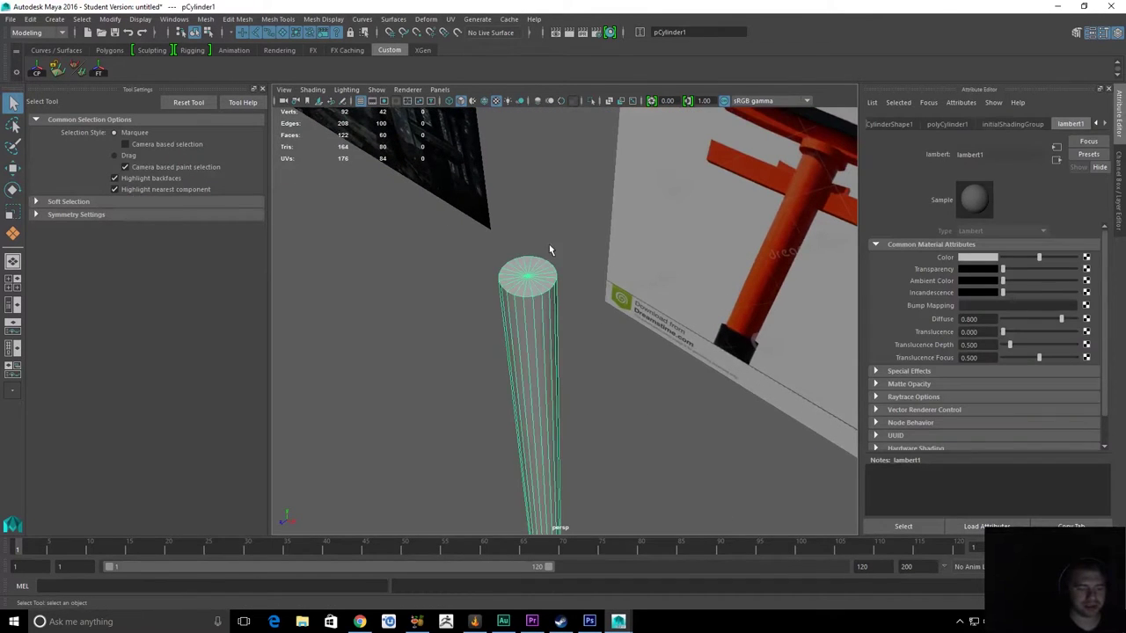
alt+right_drag(514, 236, 559, 234)
alt+middle_drag(560, 233, 571, 263)
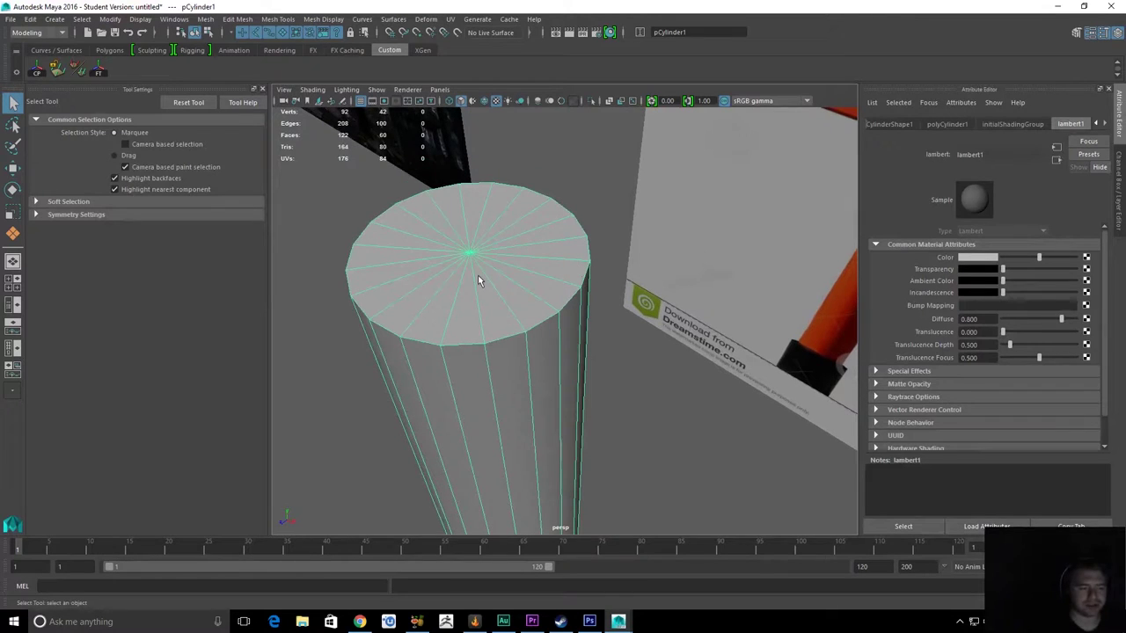
alt+drag(535, 370, 526, 308)
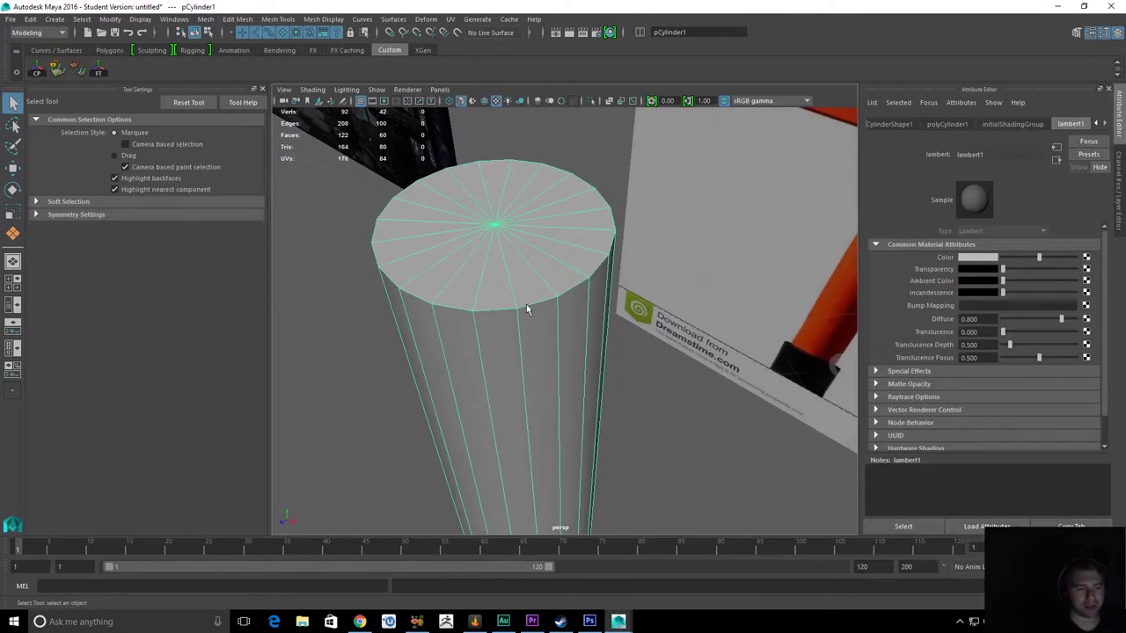
Switch the left post to edge mode and select one vertical edge on its side
right_click(505, 241)
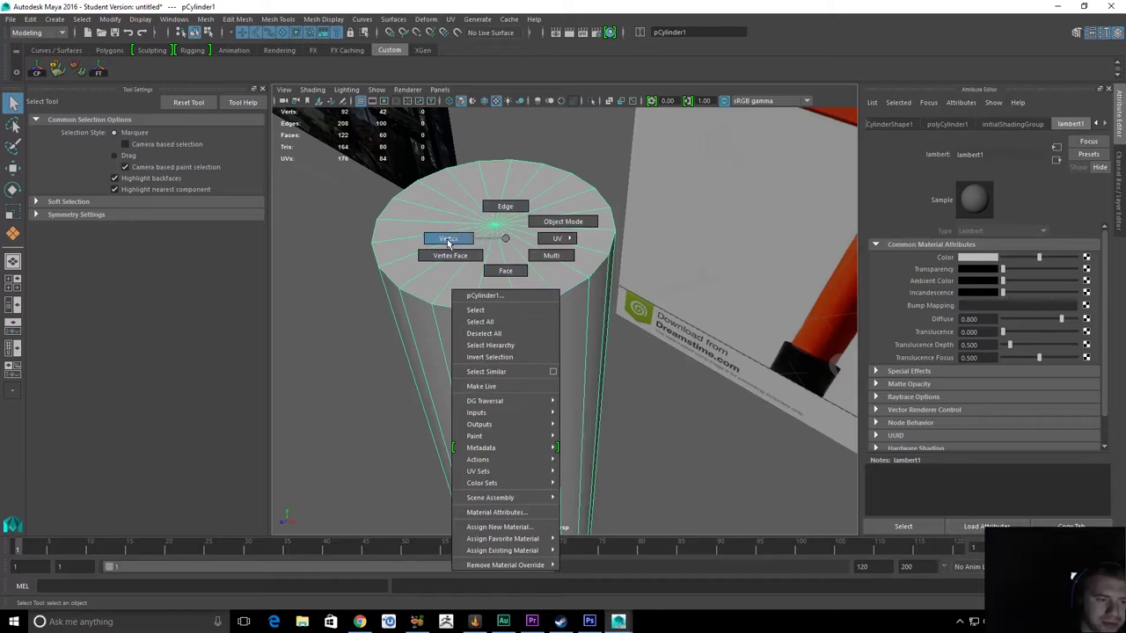
right_drag(562, 247, 507, 241)
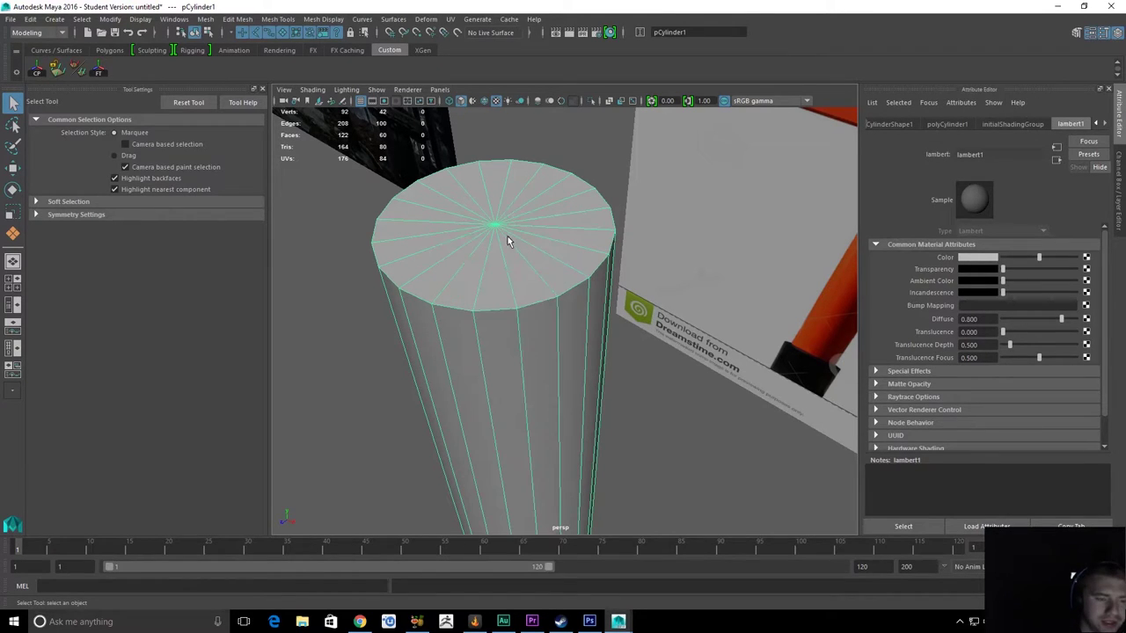
click(524, 334)
Try moving the selected vertical edge about 10.3 units in positive X, and undo the move
scroll(538, 357, down, 5)
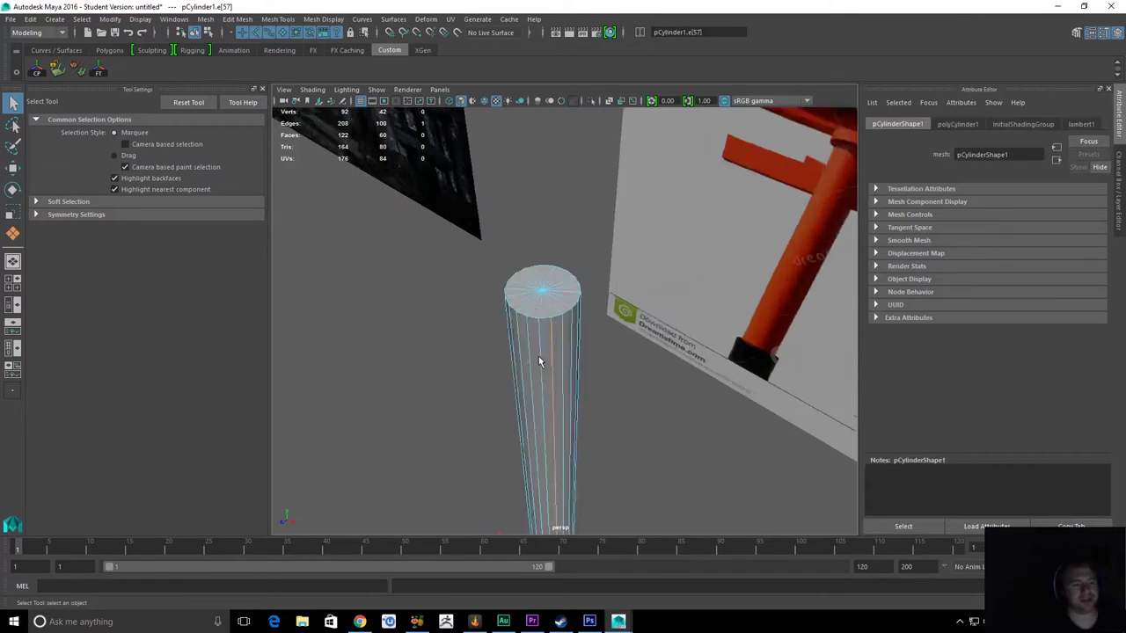
key(w)
key(q)
alt+drag(543, 367, 545, 330)
key(w)
scroll(646, 392, down, 3)
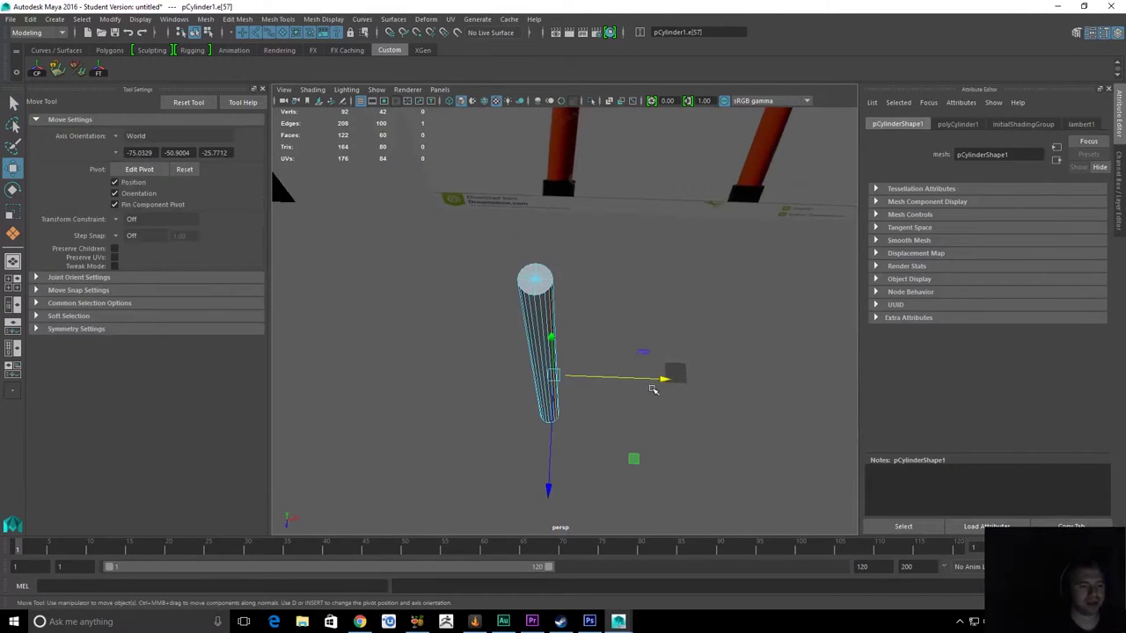
scroll(654, 374, up, 4)
drag(669, 379, 555, 312)
key(ctrl+z)
key(q)
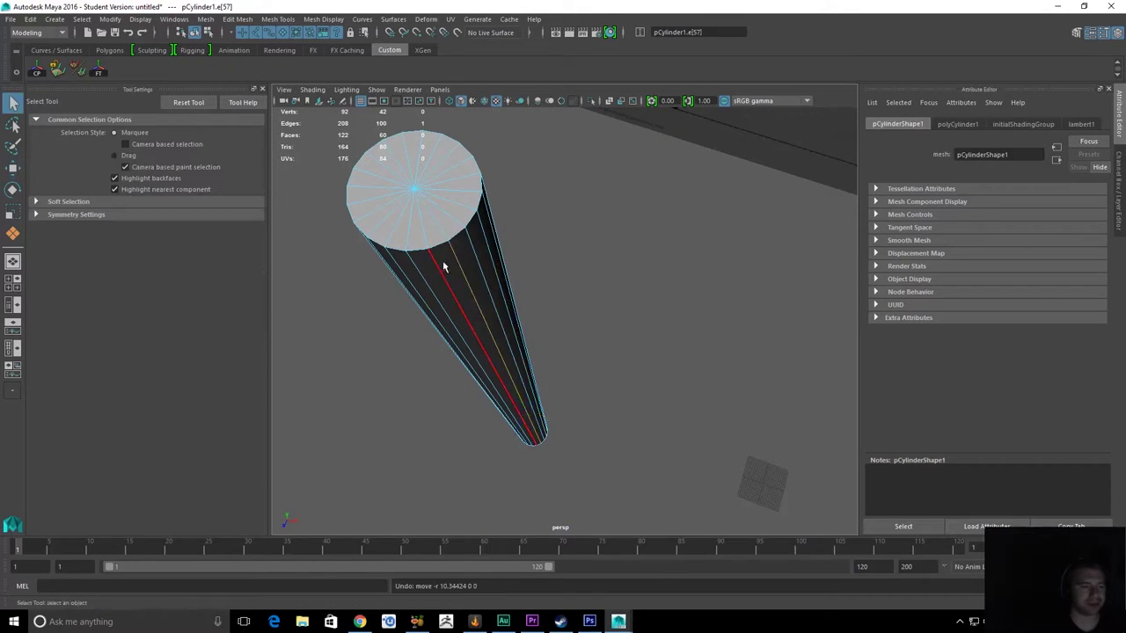
Switch the left post to vertex selection mode with its top rim in close view
alt+drag(443, 267, 513, 256)
scroll(548, 270, up, 6)
alt+middle_drag(564, 256, 564, 249)
scroll(564, 249, down, 4)
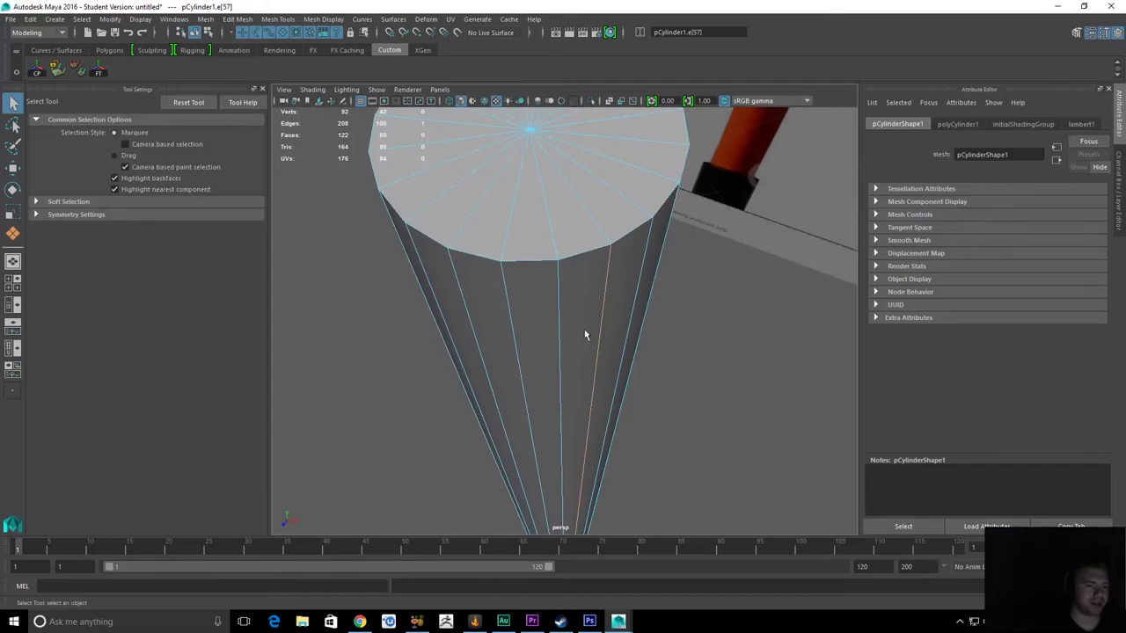
click(542, 254)
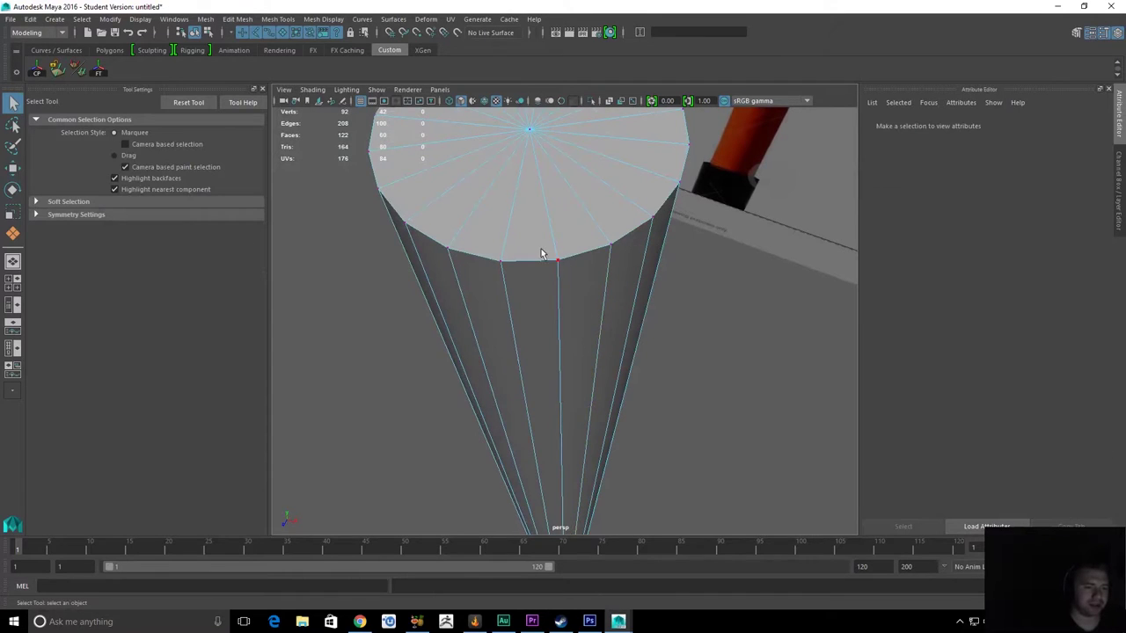
right_click(574, 193)
right_click(373, 296)
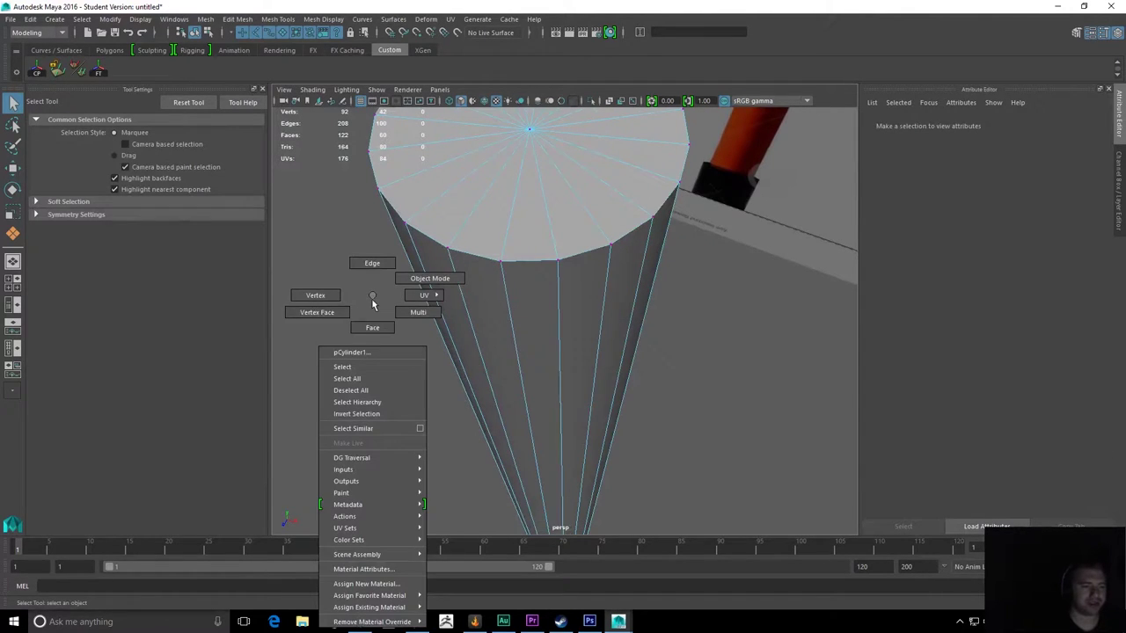
right_click(601, 227)
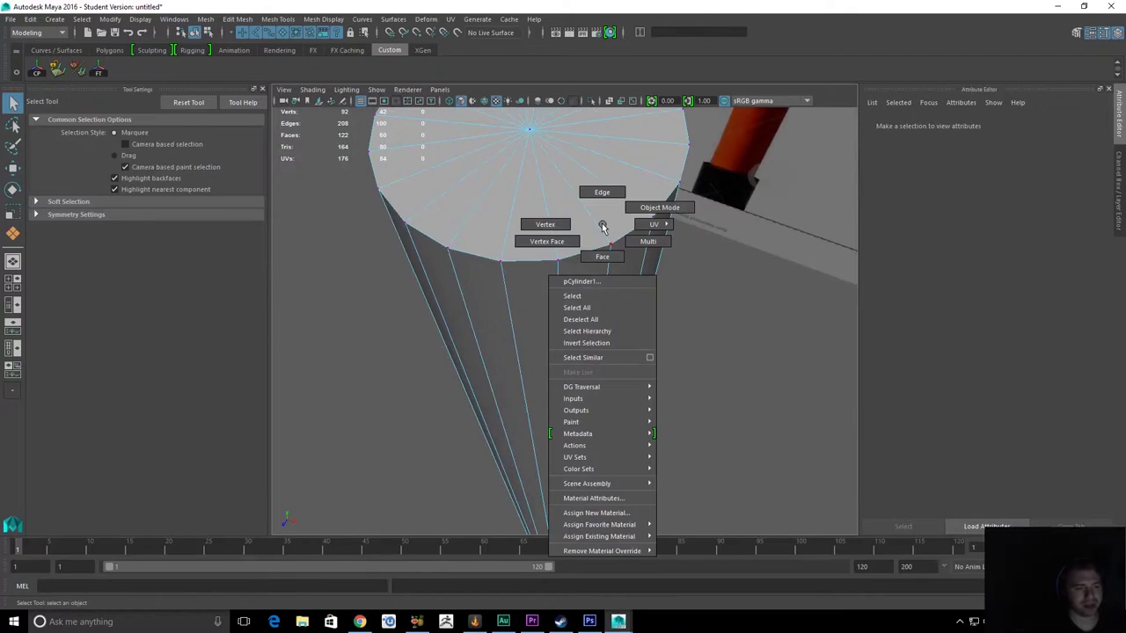
click(532, 226)
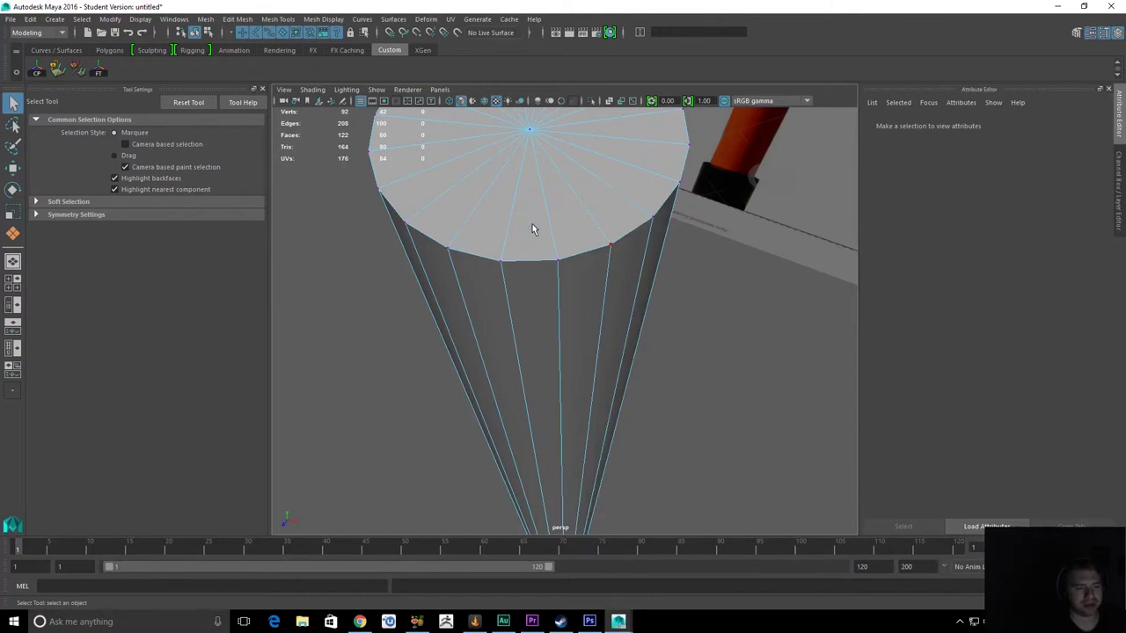
Try moving a single vertex on the cylinder's top rim, and undo the move
click(617, 253)
alt+drag(668, 326, 468, 162)
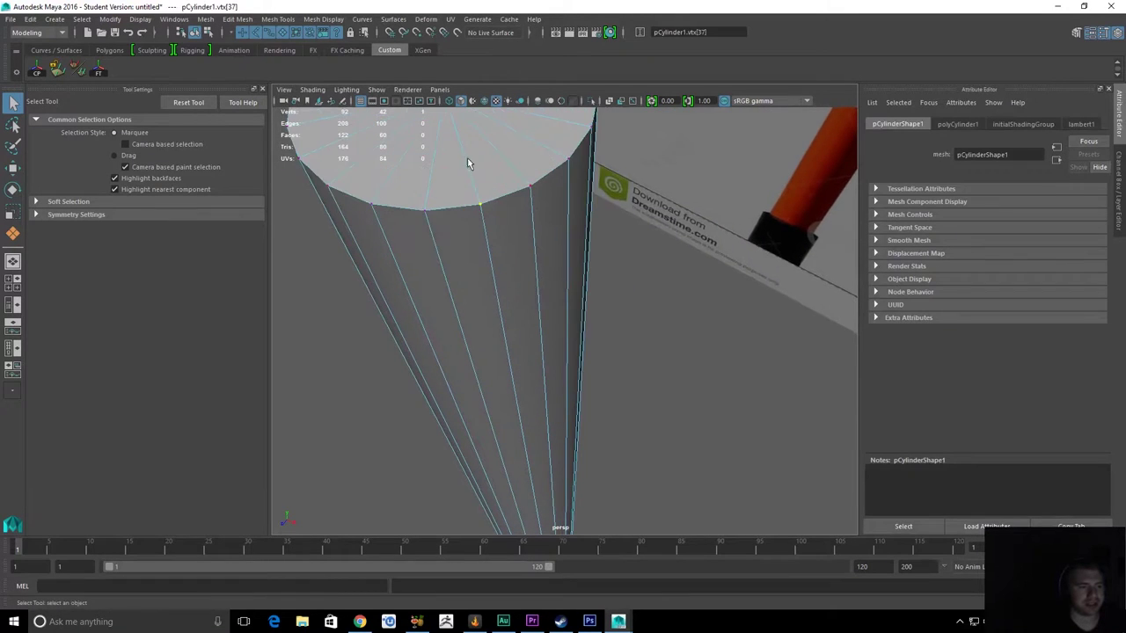
shift+click(531, 185)
alt+right_drag(531, 184, 545, 252)
click(685, 321)
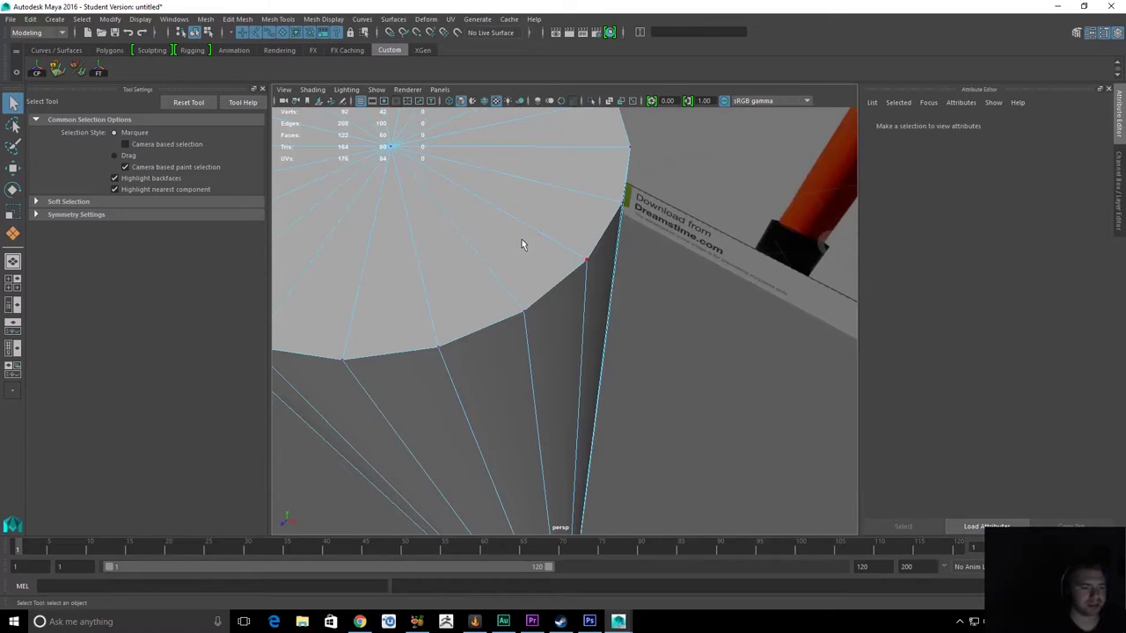
drag(490, 294, 538, 327)
key(w)
middle_drag(543, 421, 568, 480)
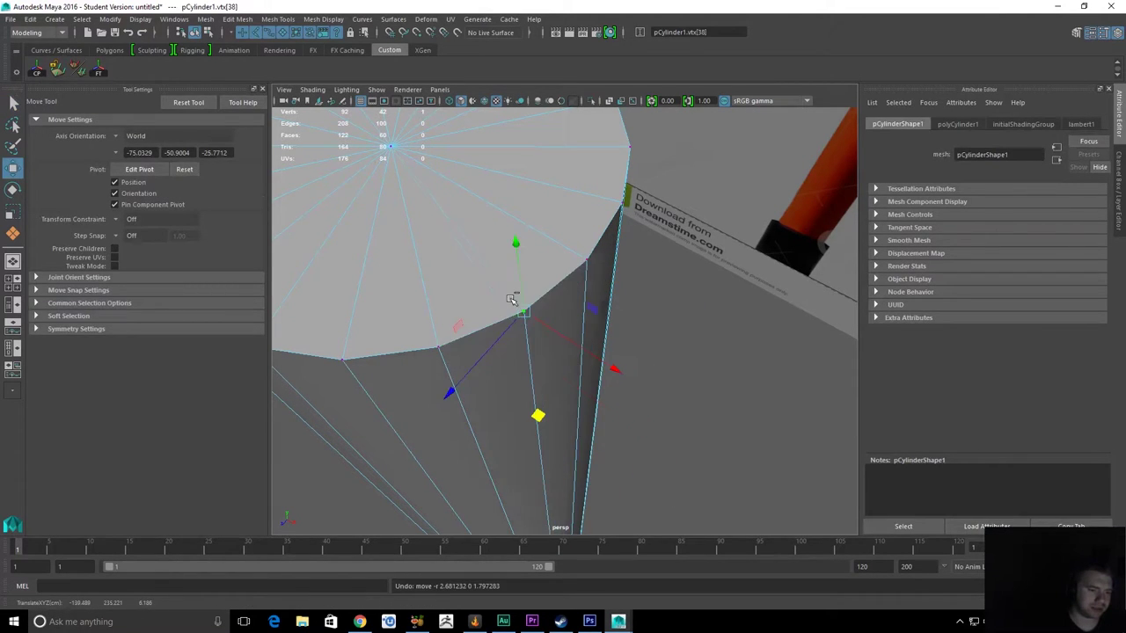
Select two neighbouring vertices on the cylinder's top rim, and switch to edge mode to select the edge between them
key(q)
alt+drag(606, 328, 515, 273)
alt+middle_drag(515, 272, 534, 290)
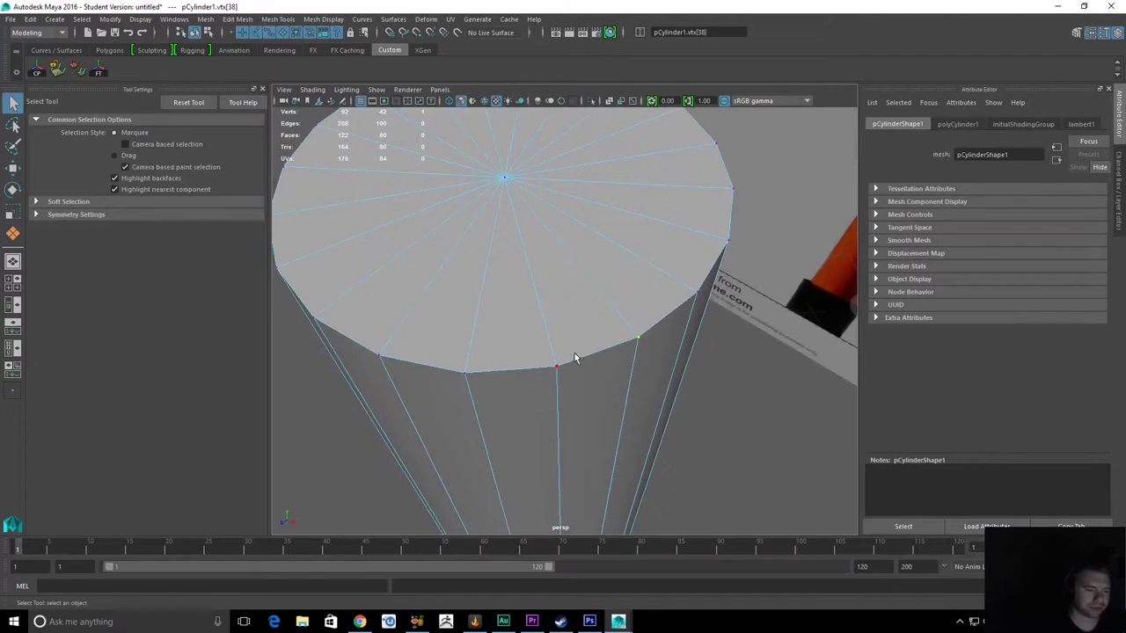
click(560, 368)
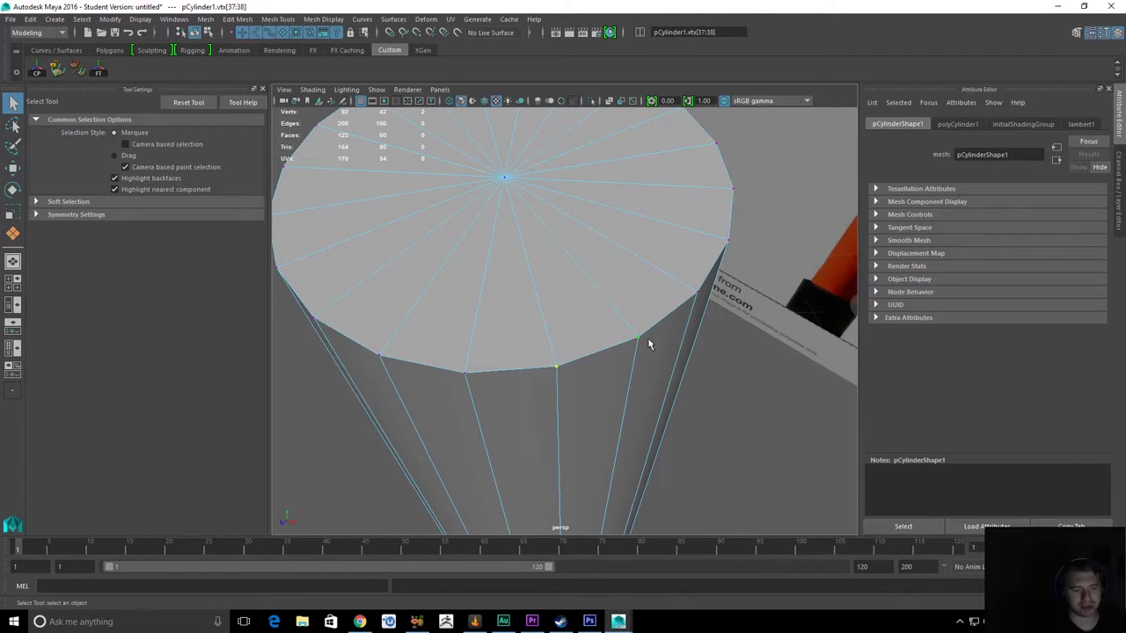
key(F10)
click(605, 345)
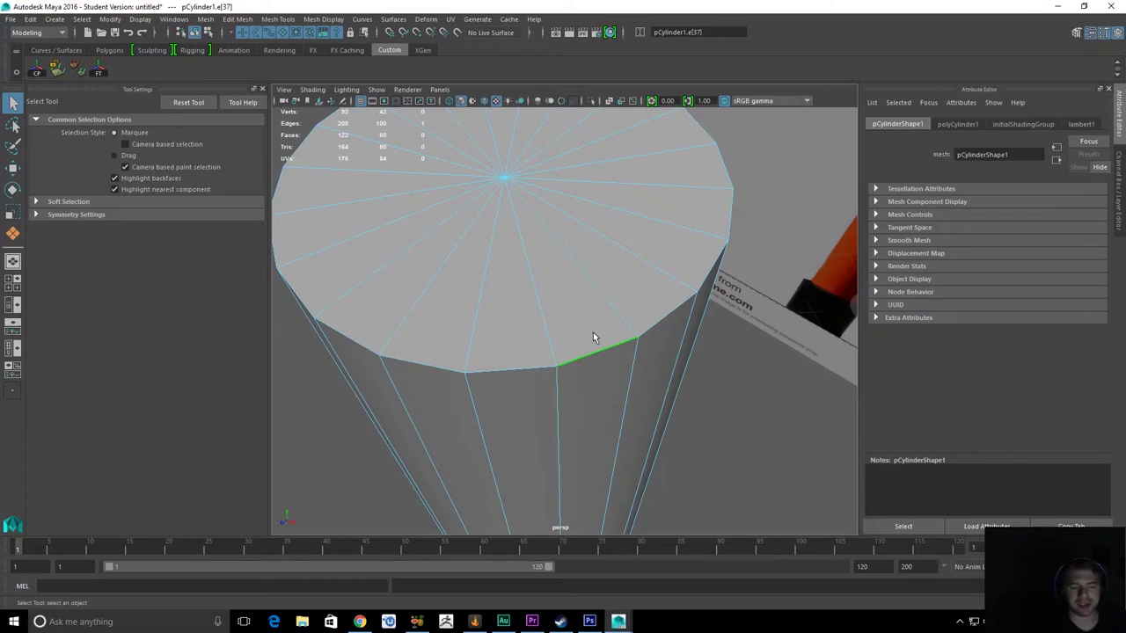
Try moving a triangular face of the cylinder's top cap in face mode, and undo the move
key(F9)
right_drag(533, 176, 537, 283)
right_click(586, 225)
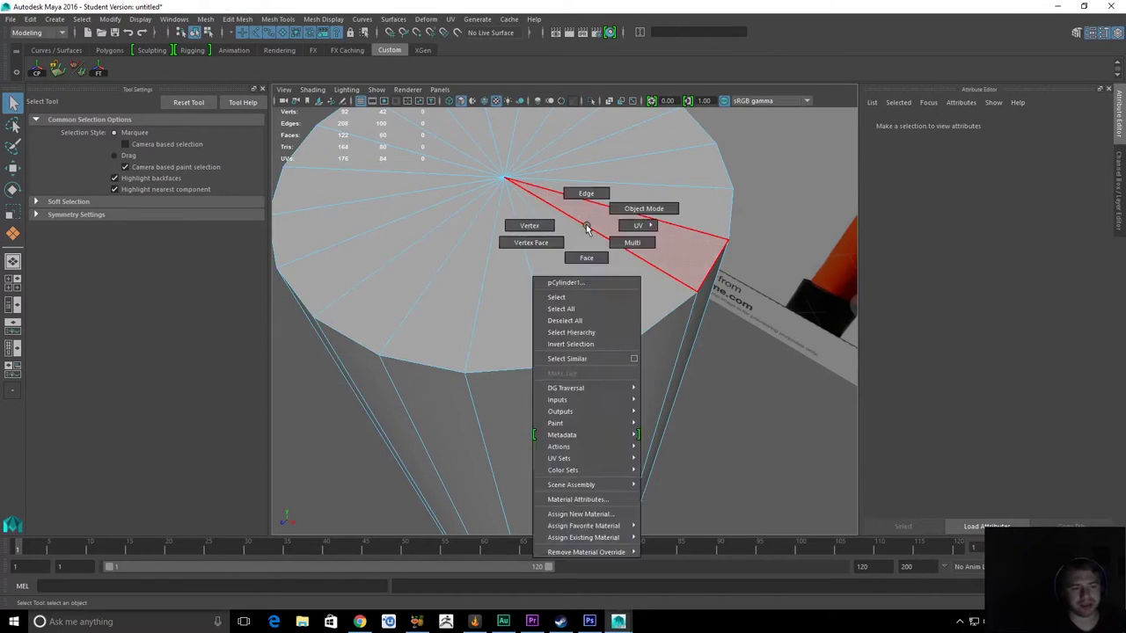
right_click(527, 216)
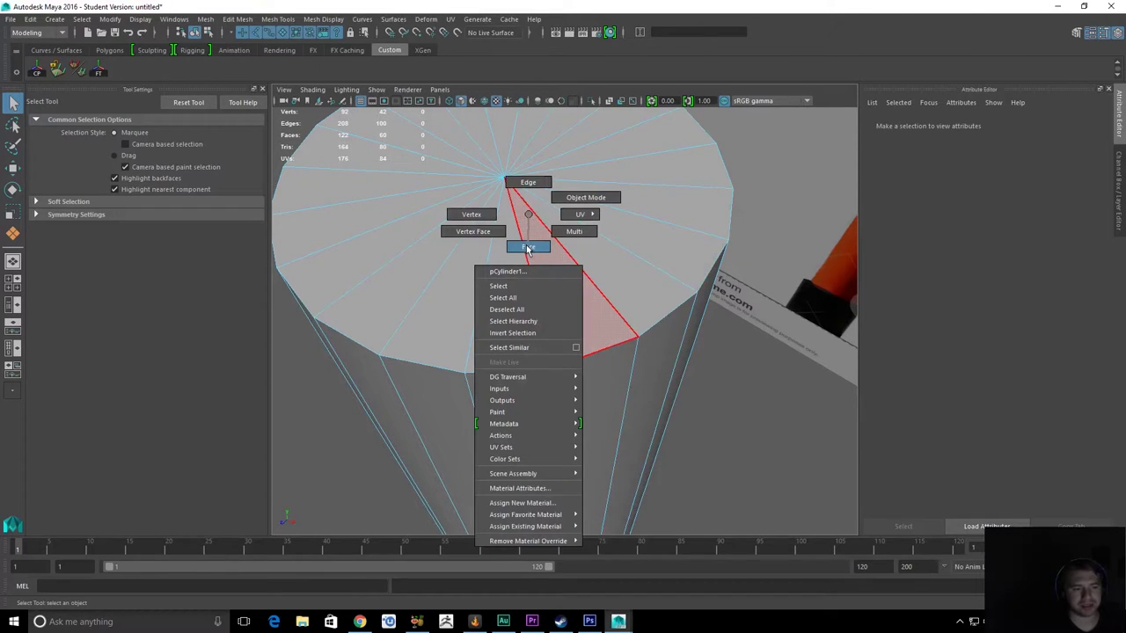
click(528, 249)
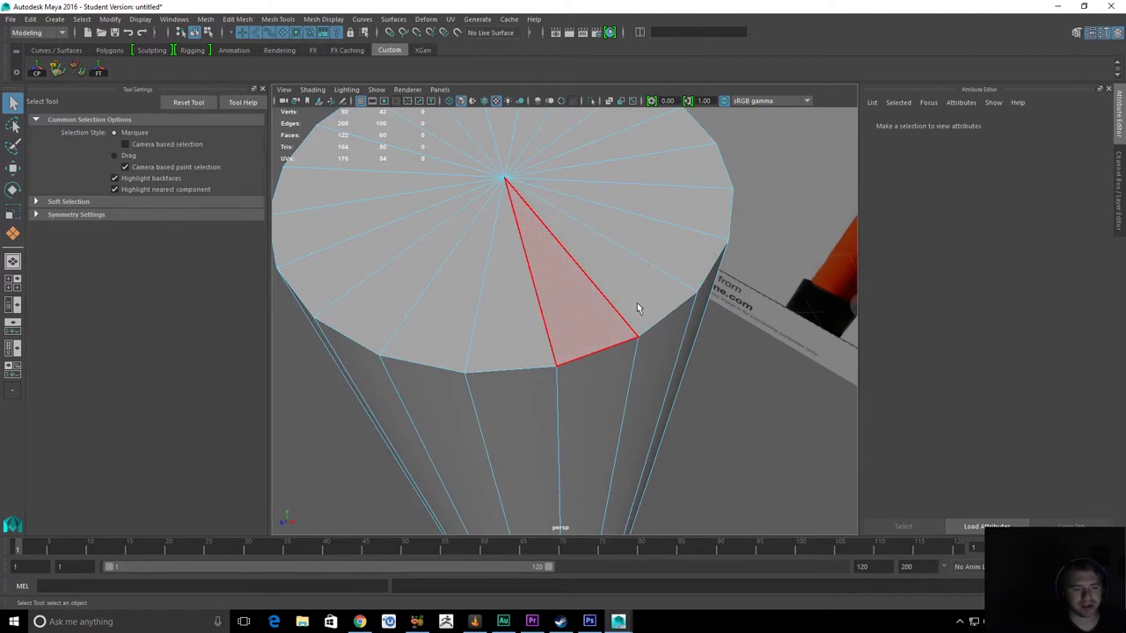
click(639, 308)
key(w)
drag(536, 264, 452, 273)
key(ctrl+z)
key(ctrl+z)
key(ctrl+z)
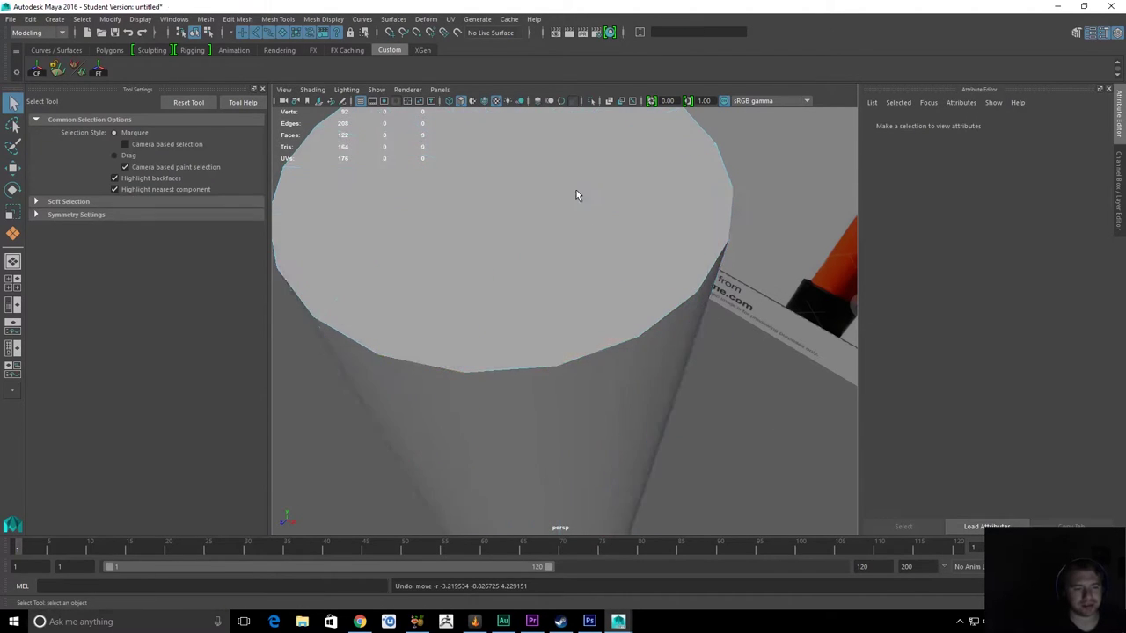
Switch to the front view and raise the cylinder until its bottom meets the base of the gate's left pillar
scroll(576, 195, down, 5)
key(space)
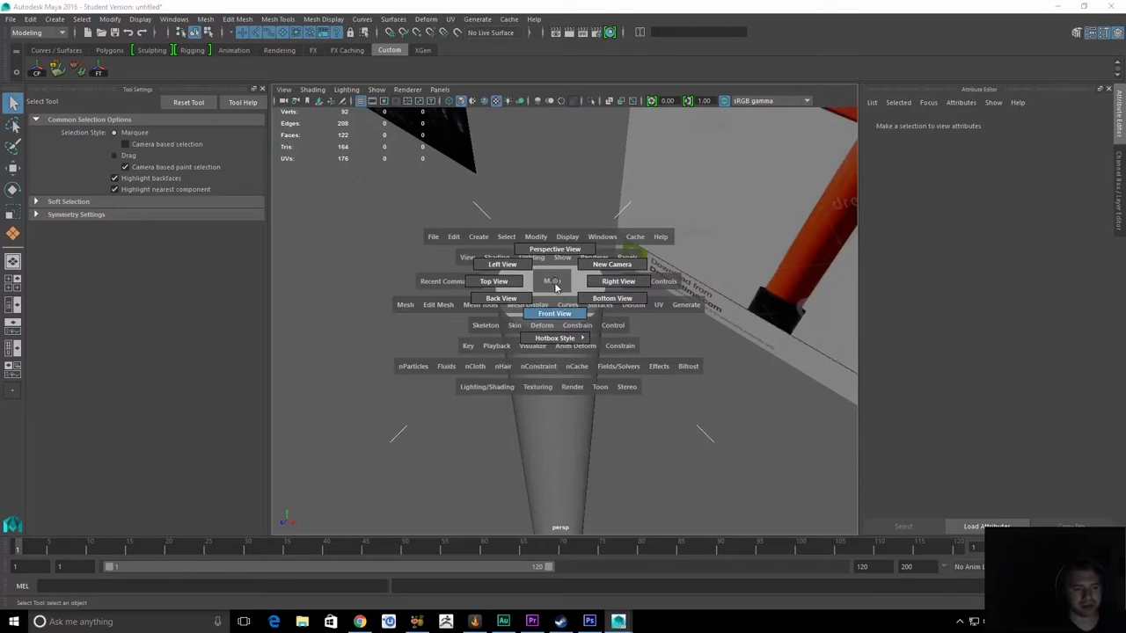
drag(560, 308, 558, 309)
alt+middle_drag(531, 226, 544, 165)
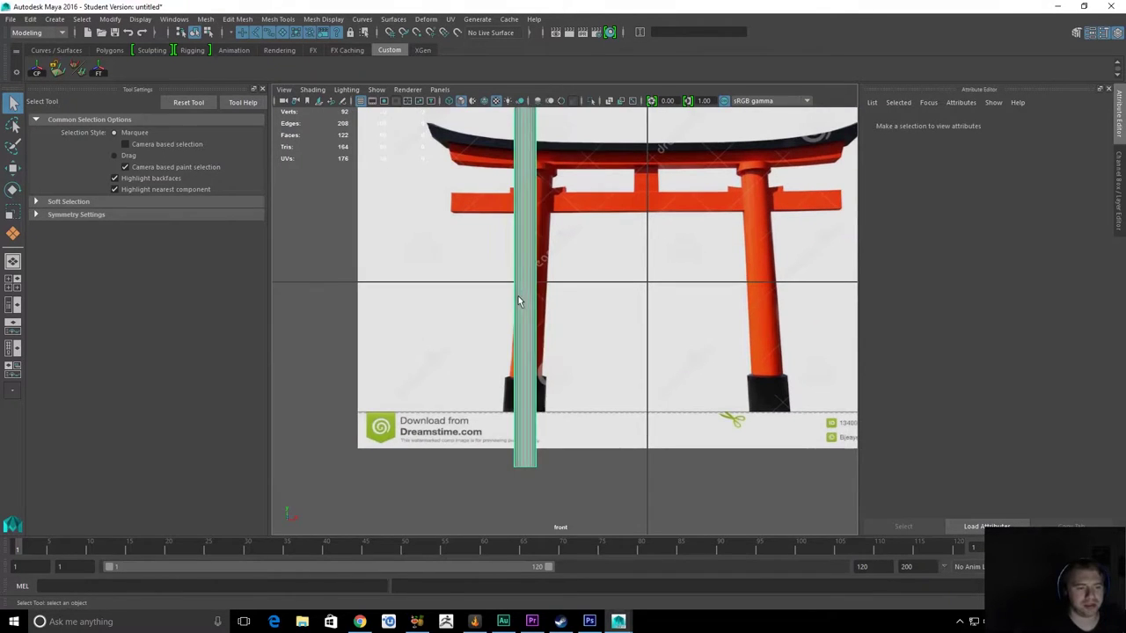
click(519, 298)
key(w)
drag(527, 178, 541, 125)
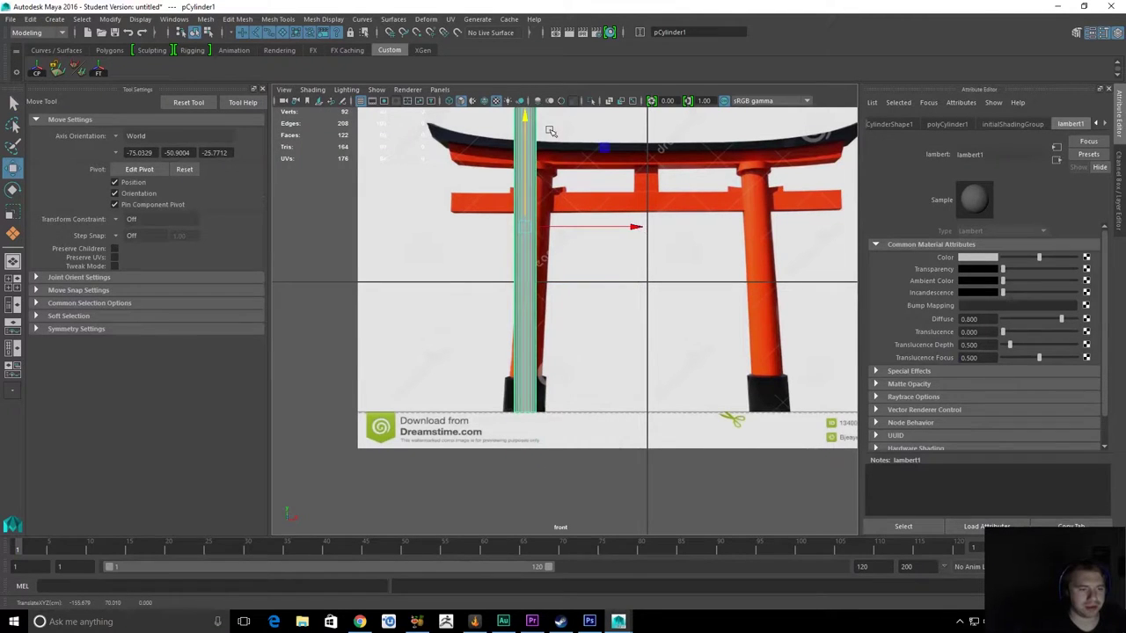
Lower the cylinder's top ring of vertices to the underside of the reference gate's upper beam
alt+middle_drag(532, 97, 545, 193)
key(q)
right_drag(545, 174, 480, 167)
drag(425, 137, 749, 198)
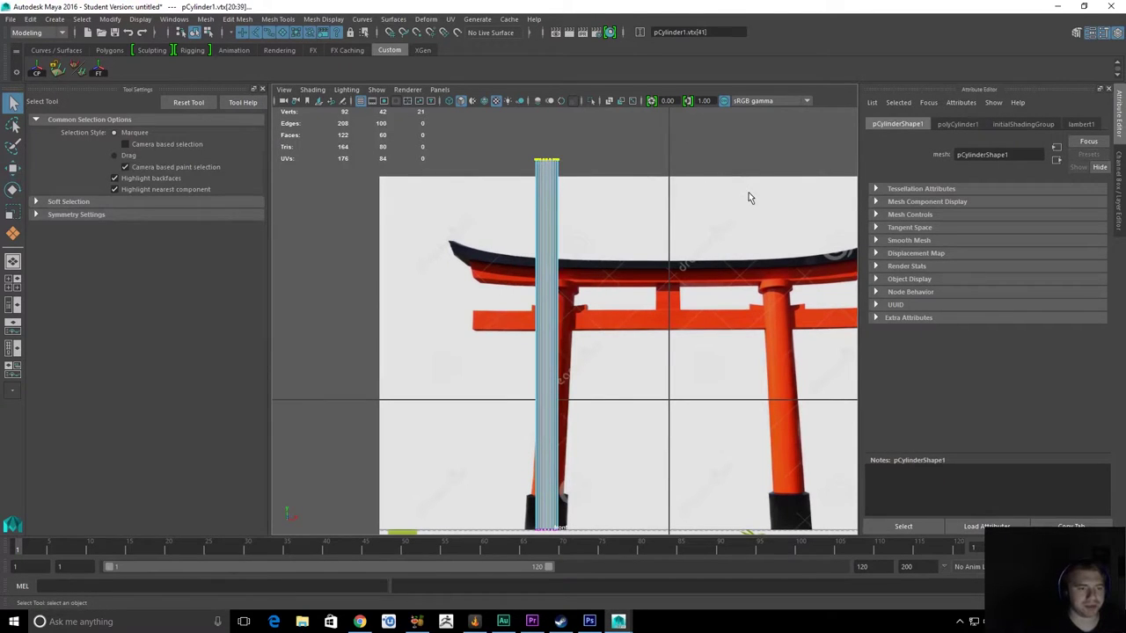
key(w)
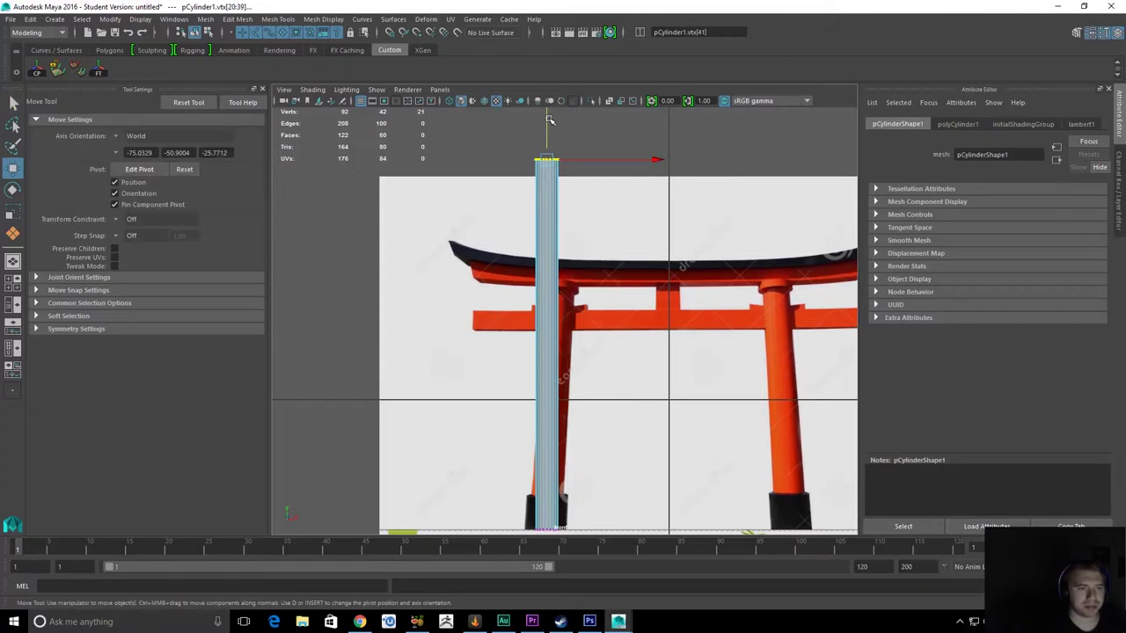
drag(549, 119, 572, 242)
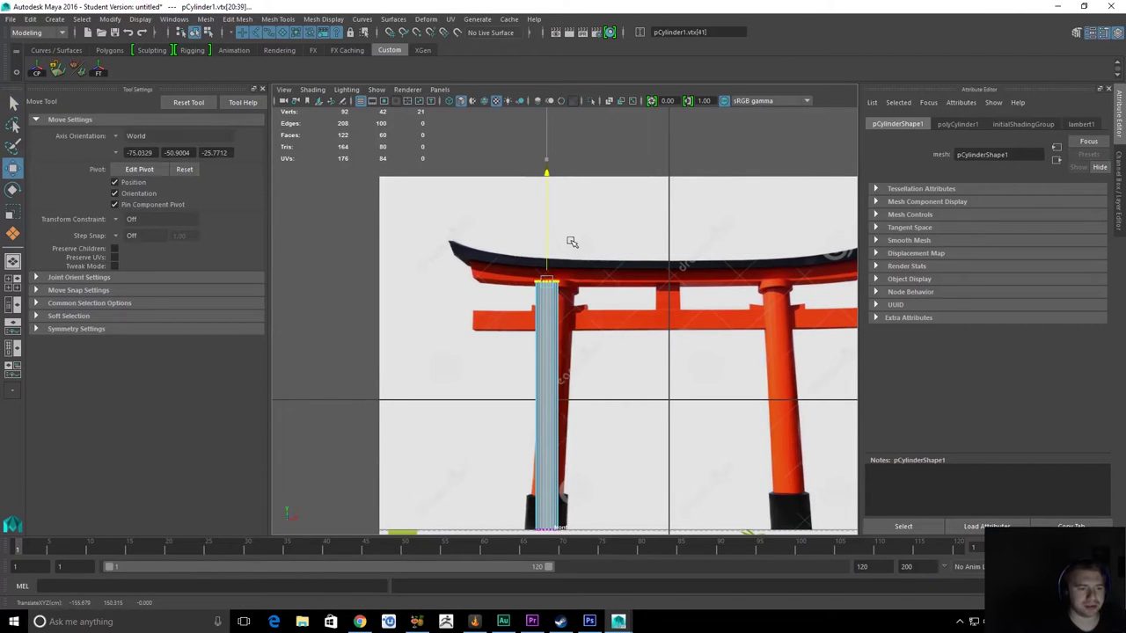
alt+right_drag(571, 243, 536, 242)
alt+middle_drag(537, 243, 510, 193)
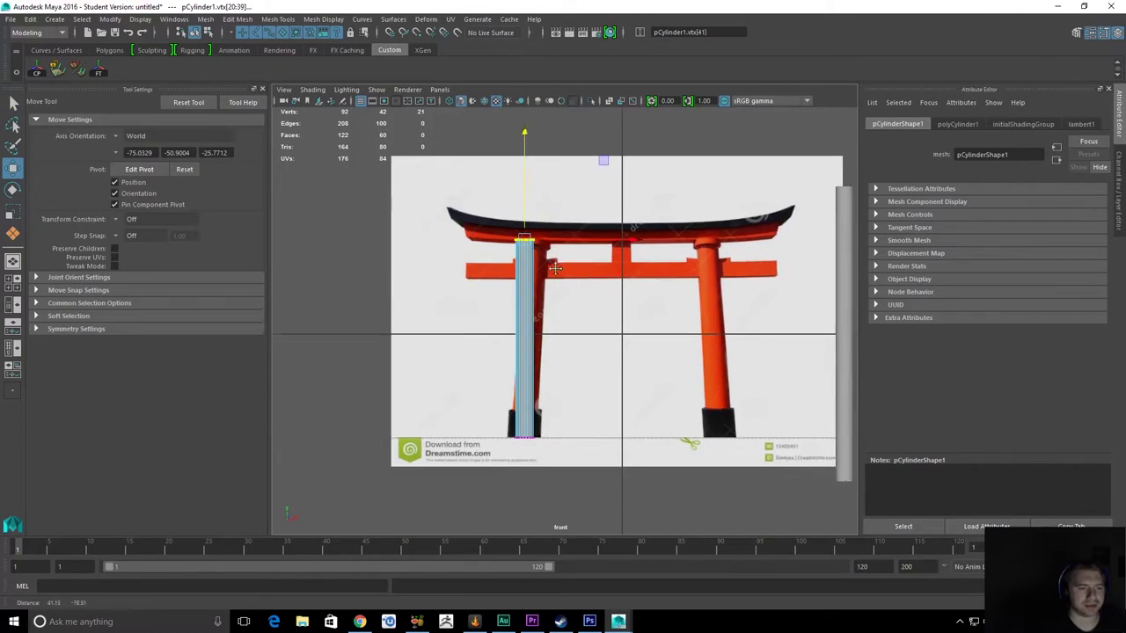
Try shifting the cylinder's top vertices sideways along X, and undo the move
alt+right_drag(510, 194, 616, 314)
key(q)
click(577, 278)
click(519, 338)
key(w)
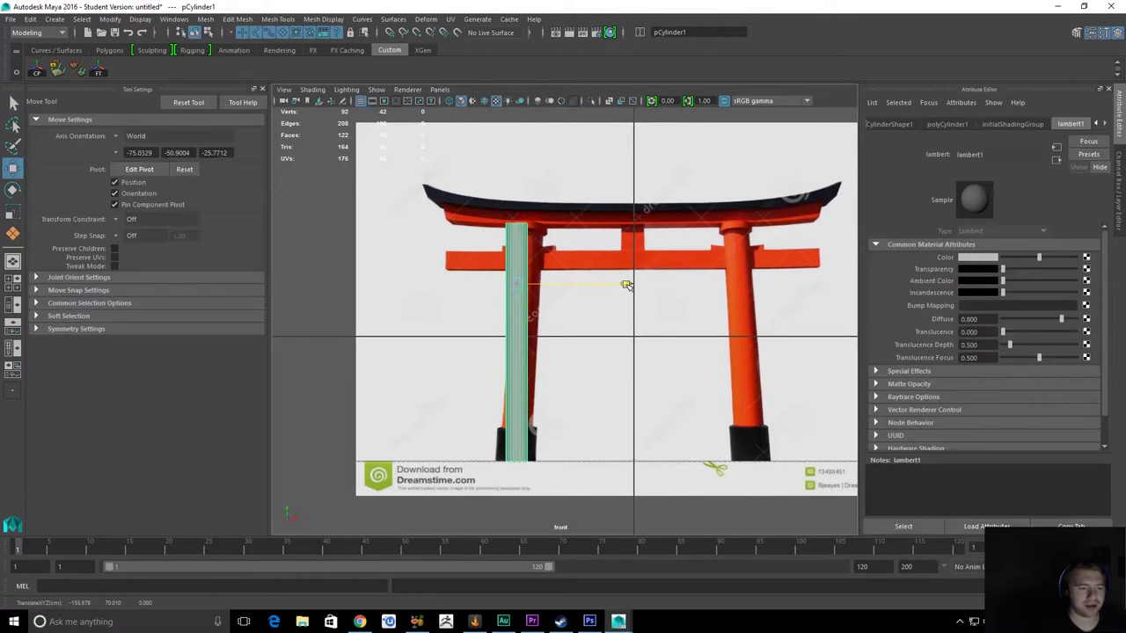
key(q)
key(F9)
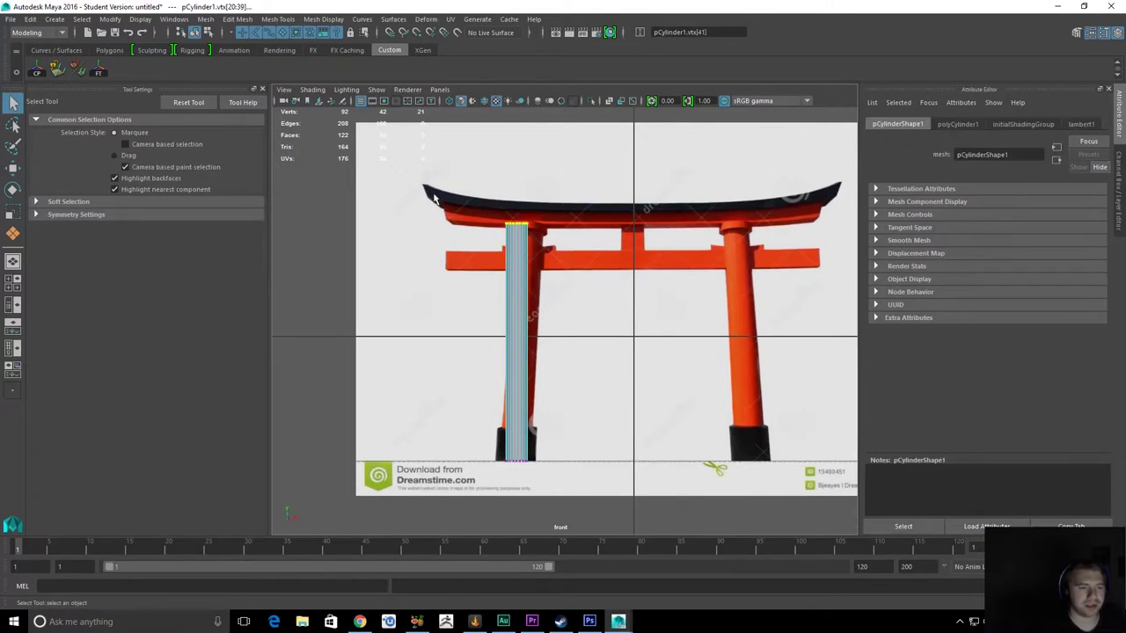
drag(435, 200, 620, 264)
key(w)
middle_drag(625, 227, 644, 262)
key(ctrl+z)
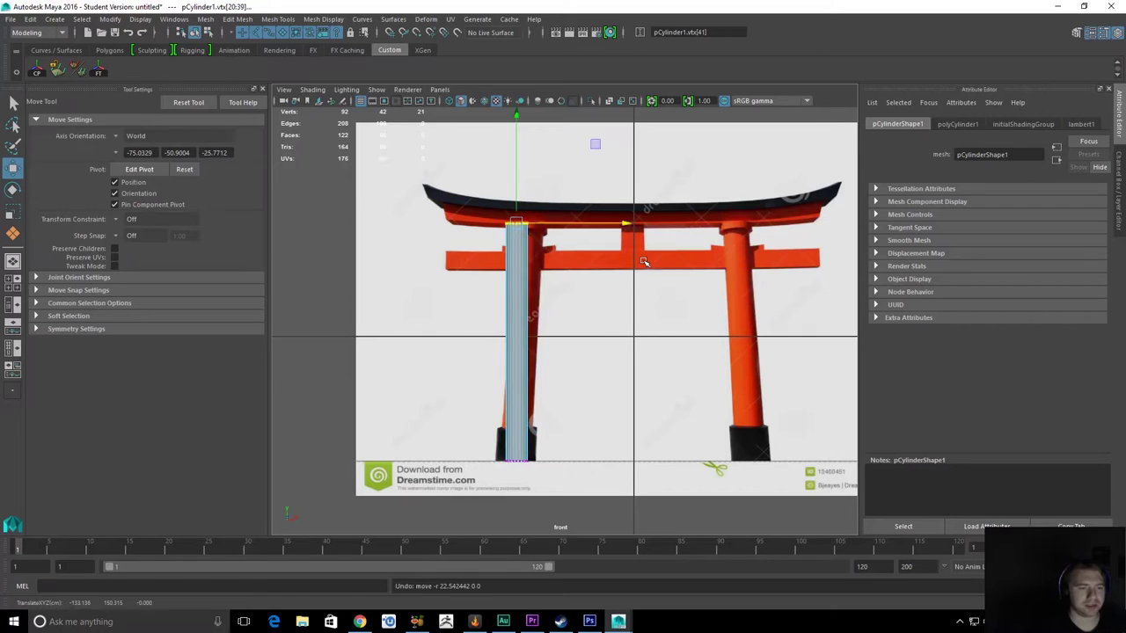
key(ctrl+z)
Select the whole cylinder in object mode and shift it slightly left over the base of the reference pillar
key(q)
click(519, 262)
click(517, 262)
key(w)
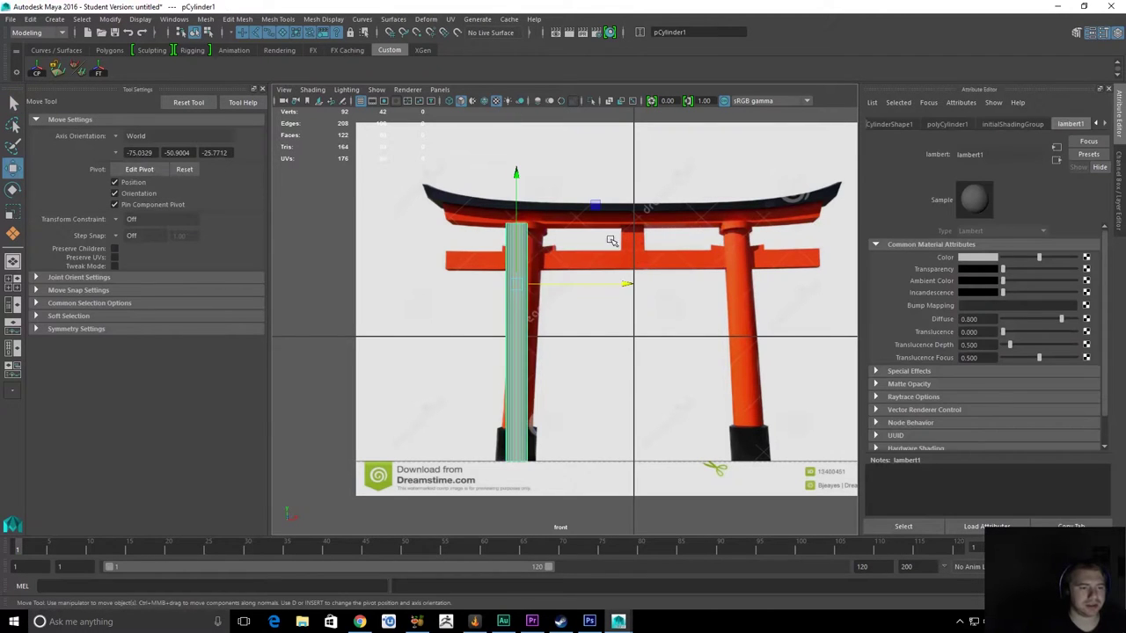
key(F8)
key(q)
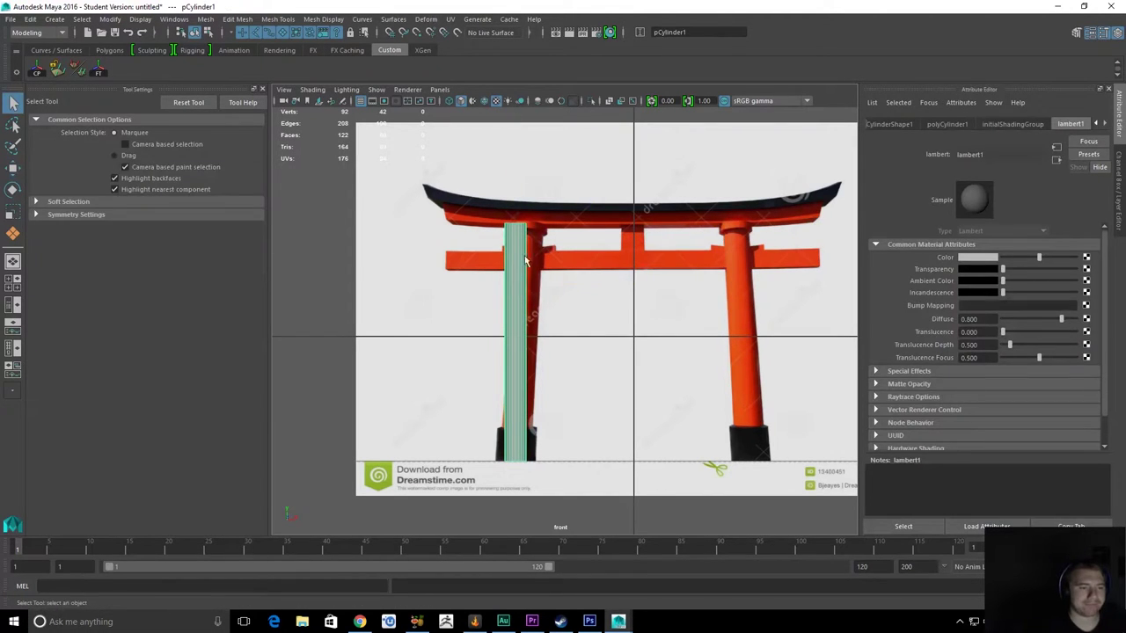
Shift the cylinder's top vertices right so it leans like the gate's left pillar, and reselect it as an object
drag(530, 260, 492, 210)
key(w)
drag(613, 225, 636, 224)
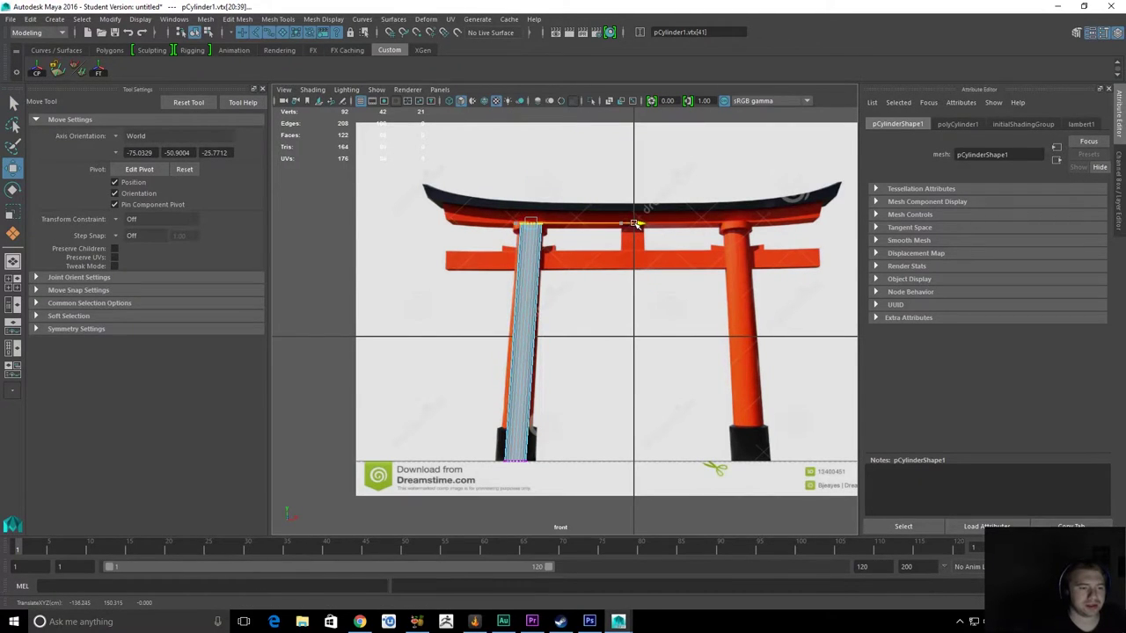
drag(635, 224, 634, 224)
key(q)
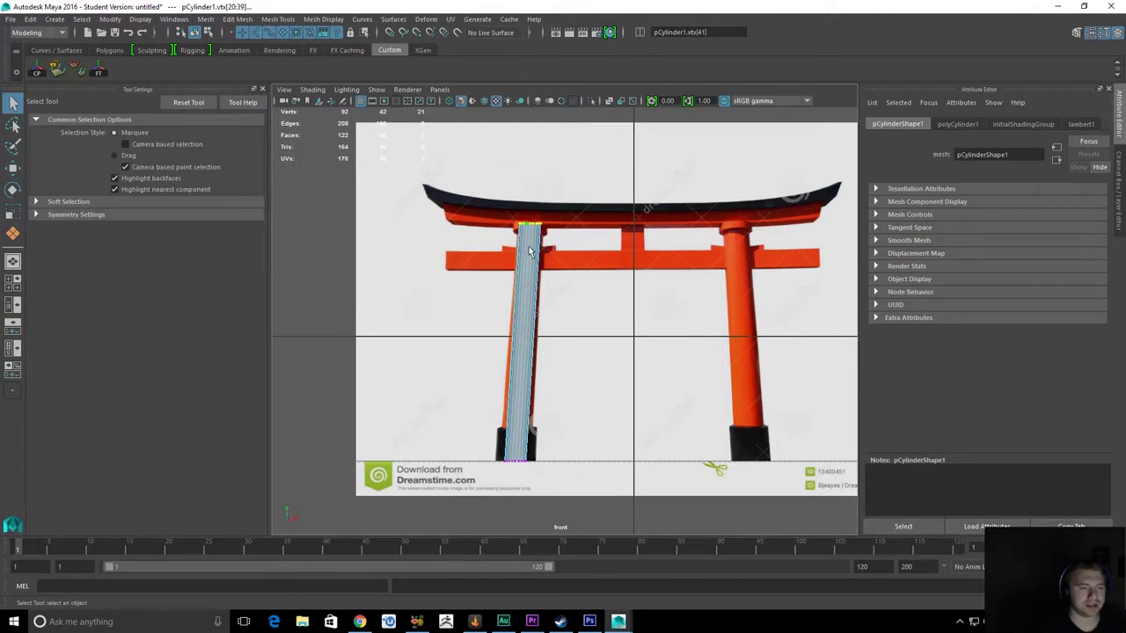
right_drag(530, 252, 582, 205)
click(543, 251)
click(538, 252)
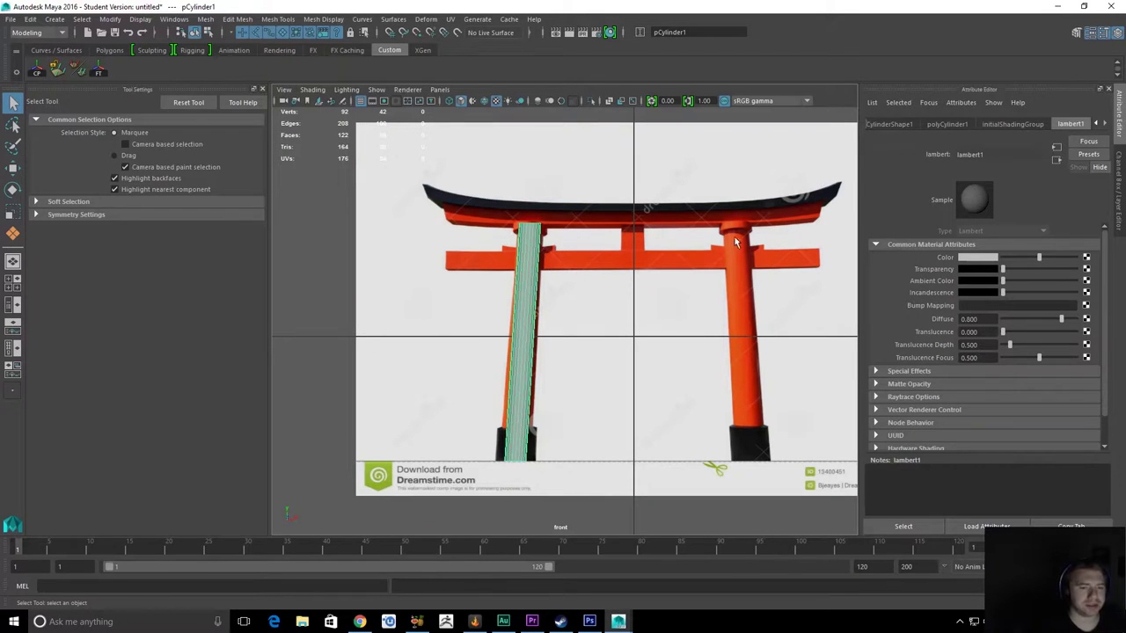
Undo the sideways shift of the top vertices to bring back the upright cylinder
key(ctrl+z)
key(ctrl+z)
key(ctrl+z)
key(ctrl+z)
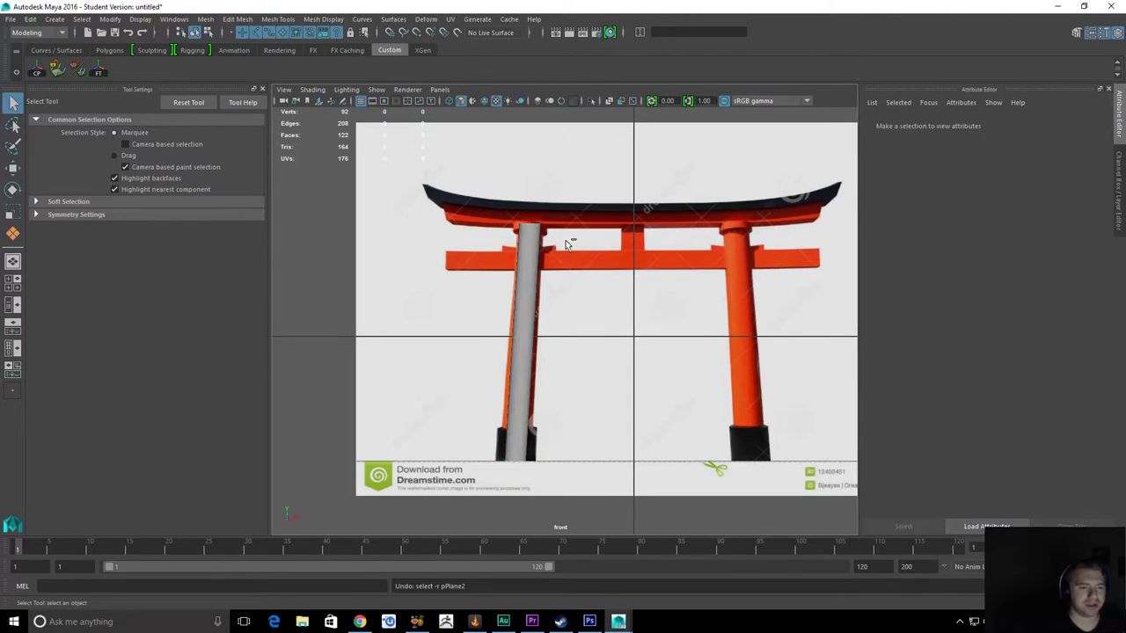
key(ctrl+z)
key(ctrl+z)
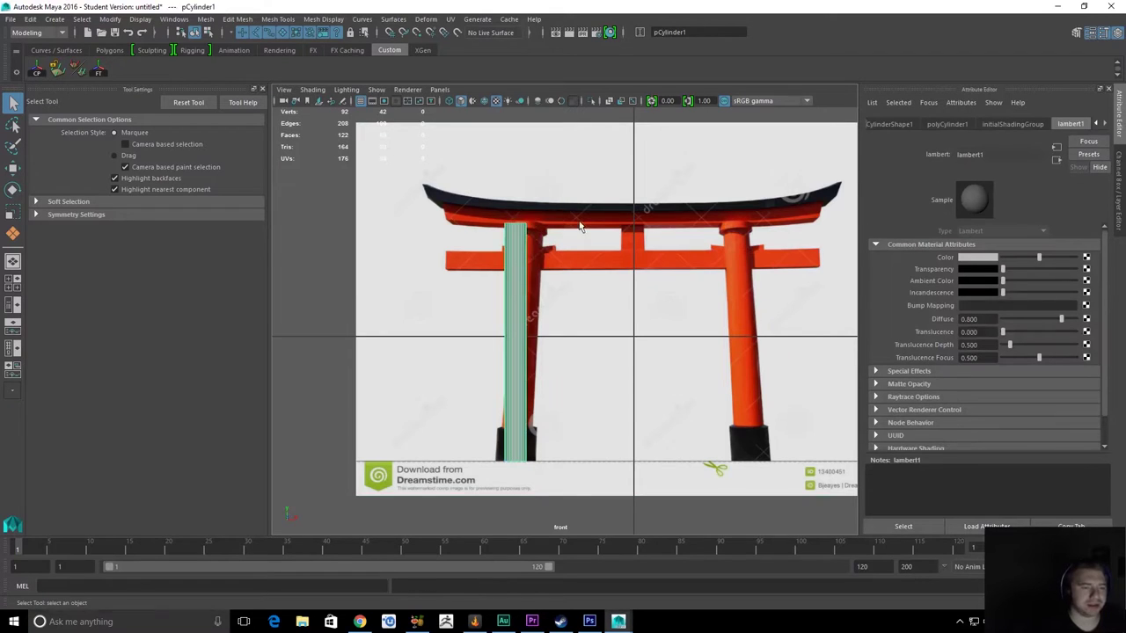
Switch to the perspective view and activate the Scale tool on the upright cylinder
key(space)
drag(579, 222, 587, 156)
alt+drag(624, 216, 619, 320)
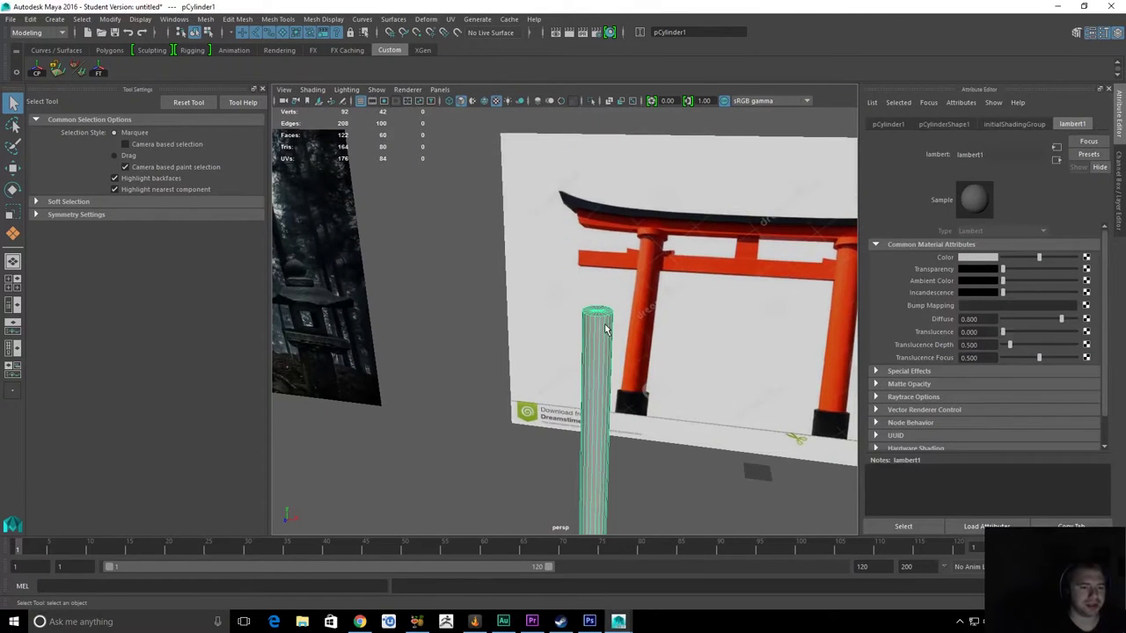
key(r)
scroll(626, 335, down, 4)
alt+middle_drag(649, 385, 631, 314)
scroll(630, 314, up, 2)
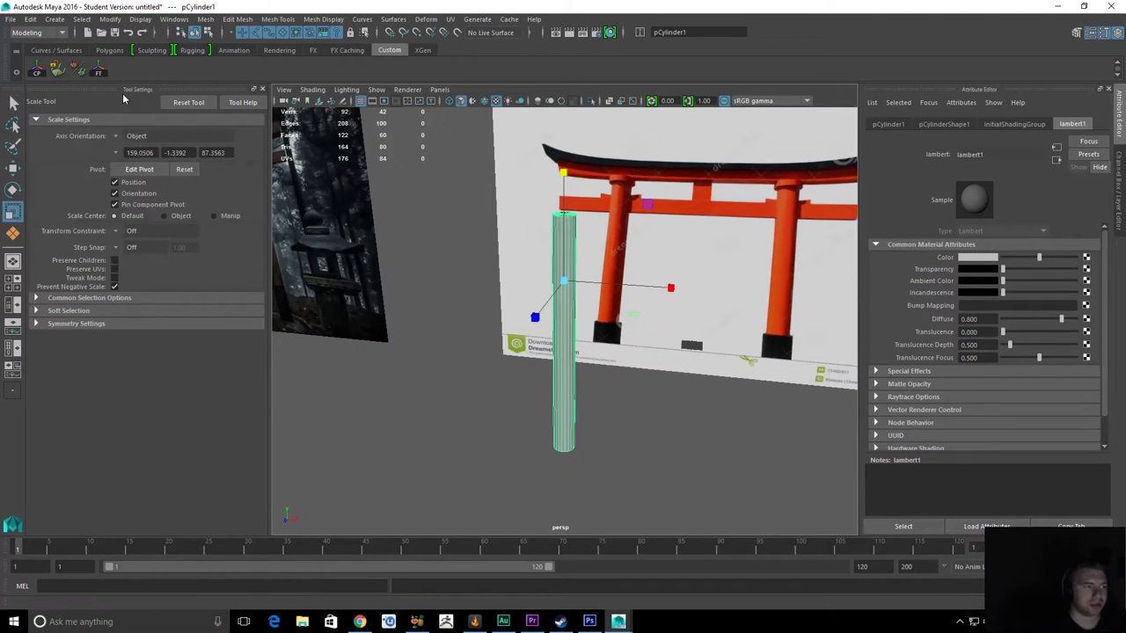
alt+drag(616, 299, 550, 287)
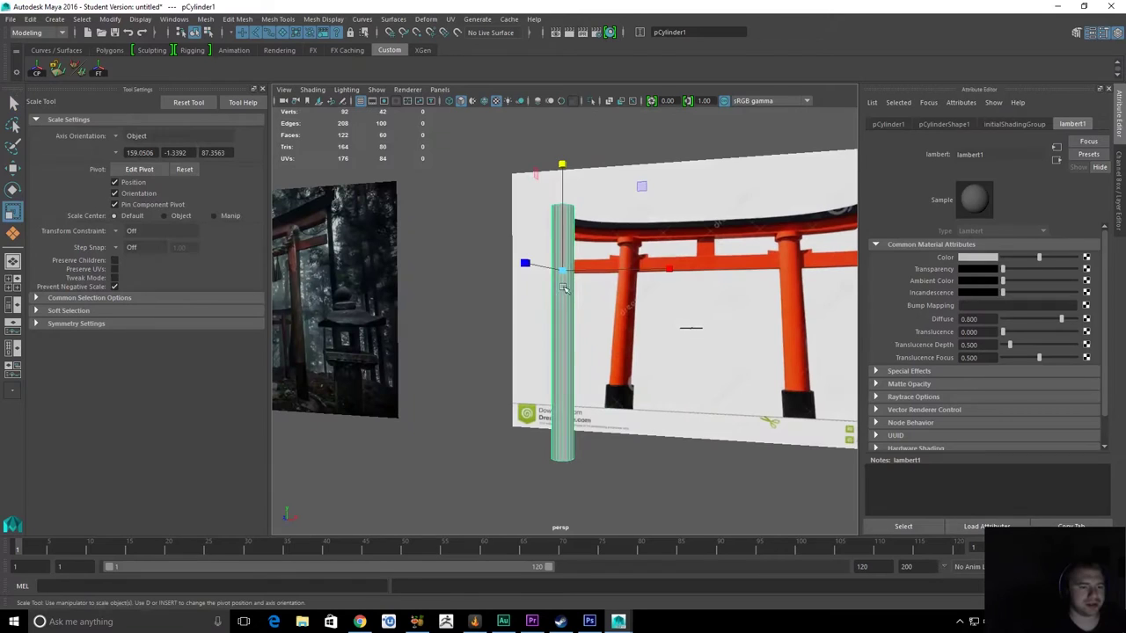
Select the cylinder's top ring of vertices and lower it to shorten the cylinder to less than half its height
click(560, 290)
click(561, 290)
right_drag(569, 287, 489, 255)
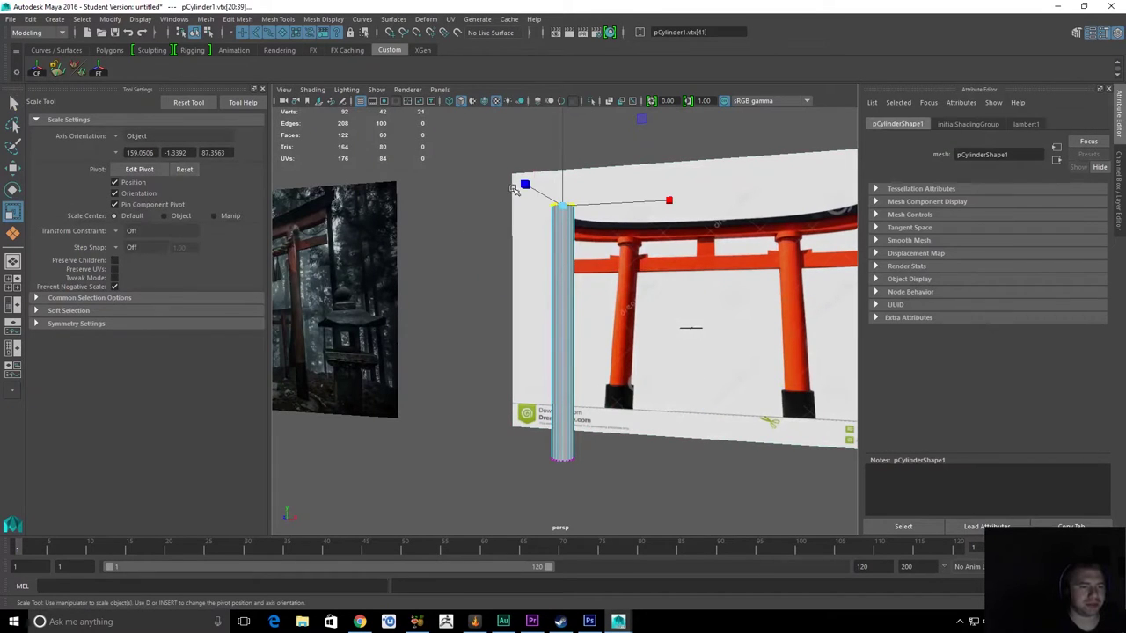
key(w)
drag(577, 181, 577, 337)
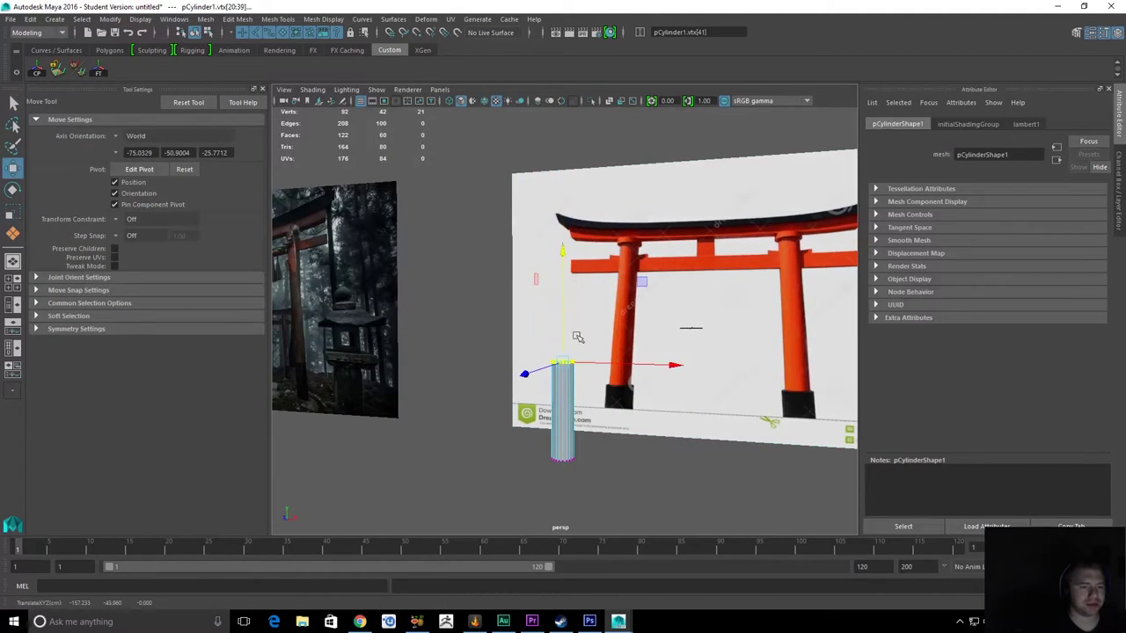
Return the shortened cylinder to object mode and examine its off-centre pivot with the Move tool
key(q)
right_drag(566, 408, 601, 357)
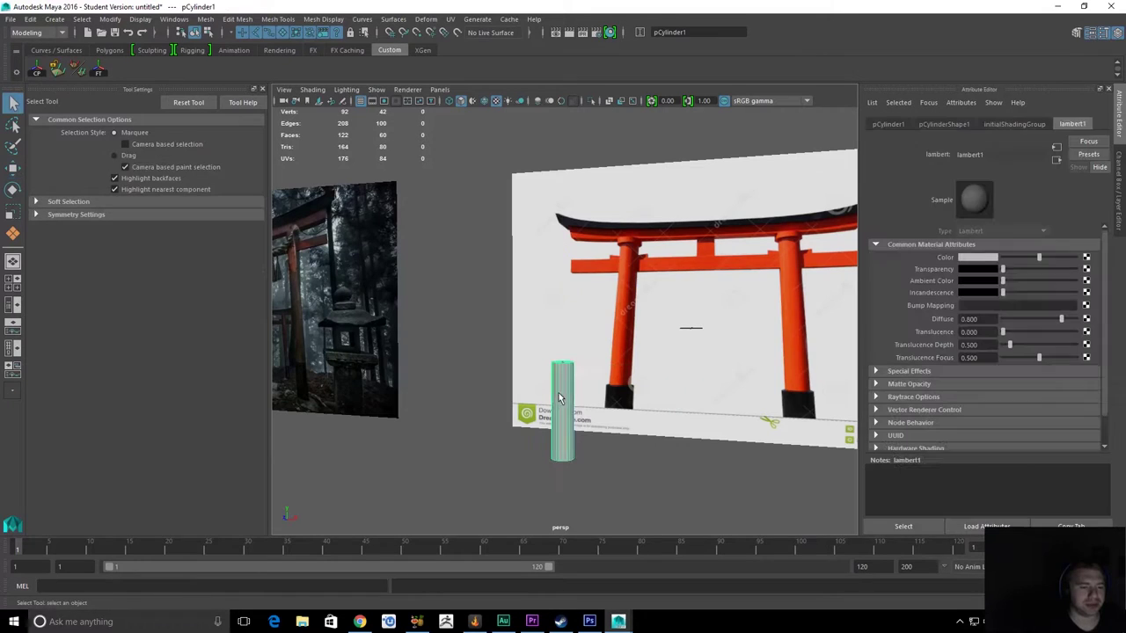
key(w)
alt+drag(642, 282, 562, 249)
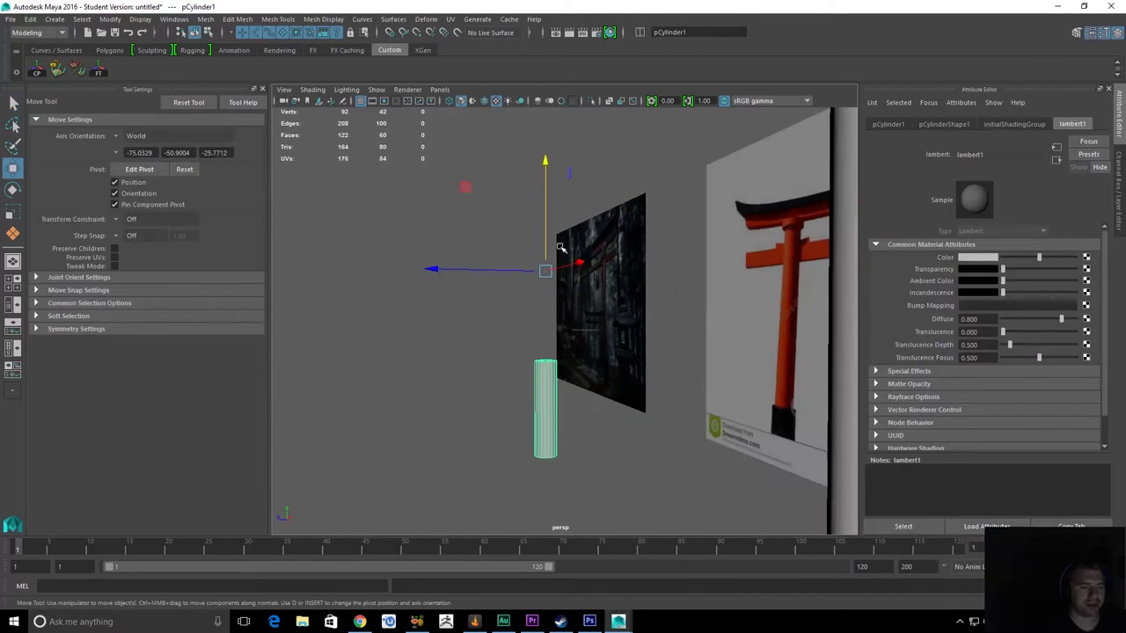
alt+drag(570, 301, 654, 304)
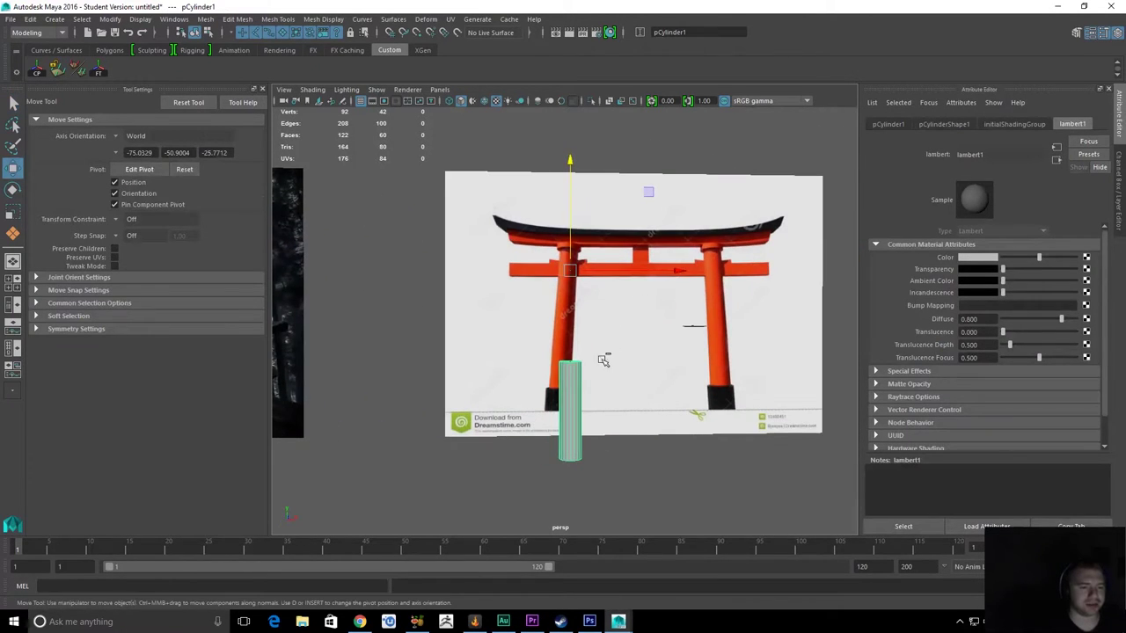
Undo the lowering of the top vertices and put the full-height cylinder back in object mode
key(ctrl+z)
key(ctrl+z)
alt+drag(592, 340, 535, 322)
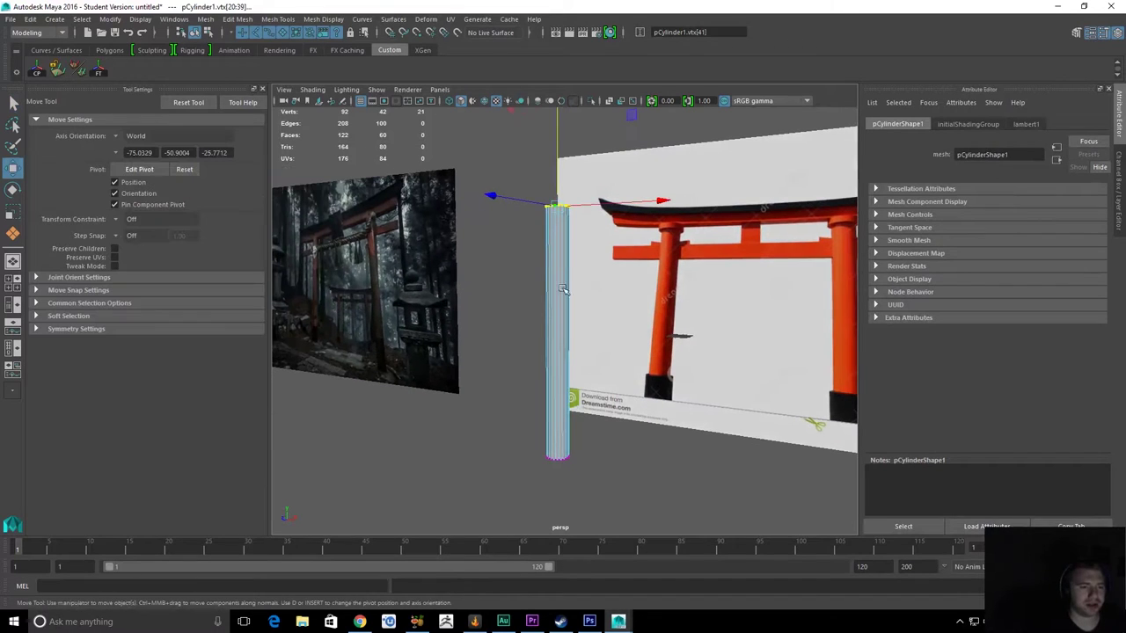
key(F8)
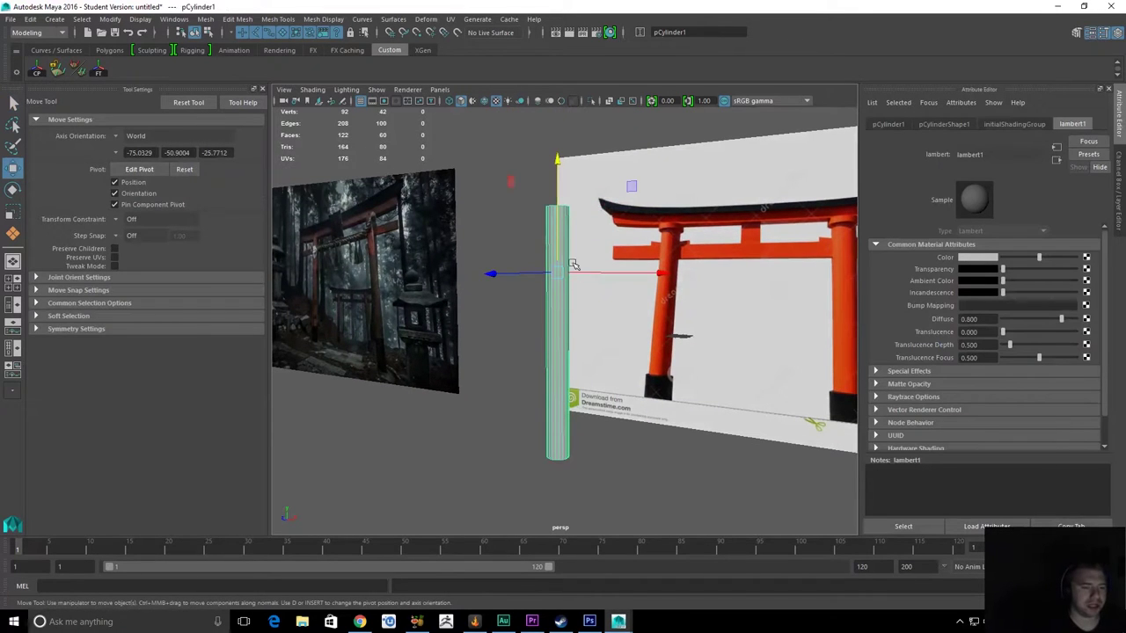
Try scaling the cylinder about its off-centre pivot, and undo the scaling
alt+drag(573, 265, 598, 294)
key(r)
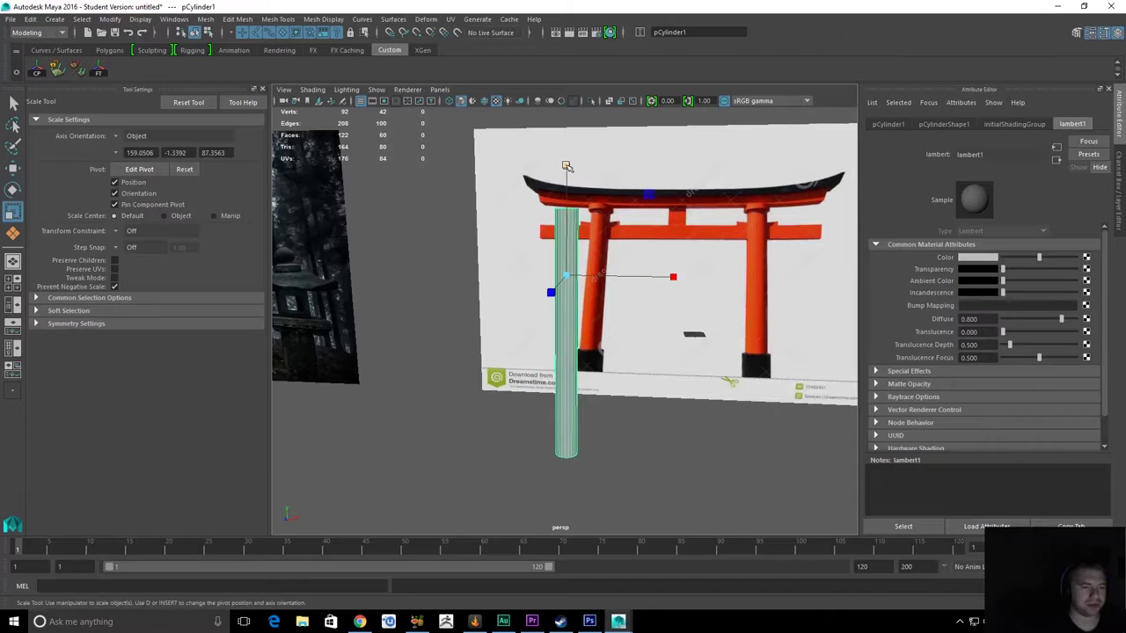
ctrl+drag(567, 166, 547, 286)
key(ctrl+z)
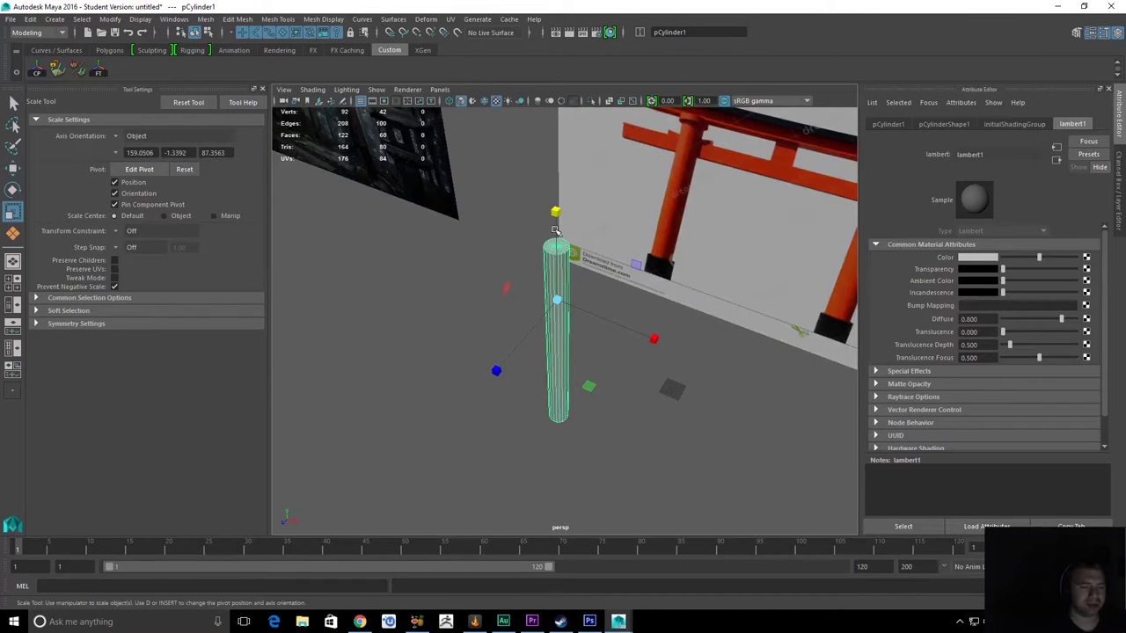
alt+drag(511, 267, 601, 248)
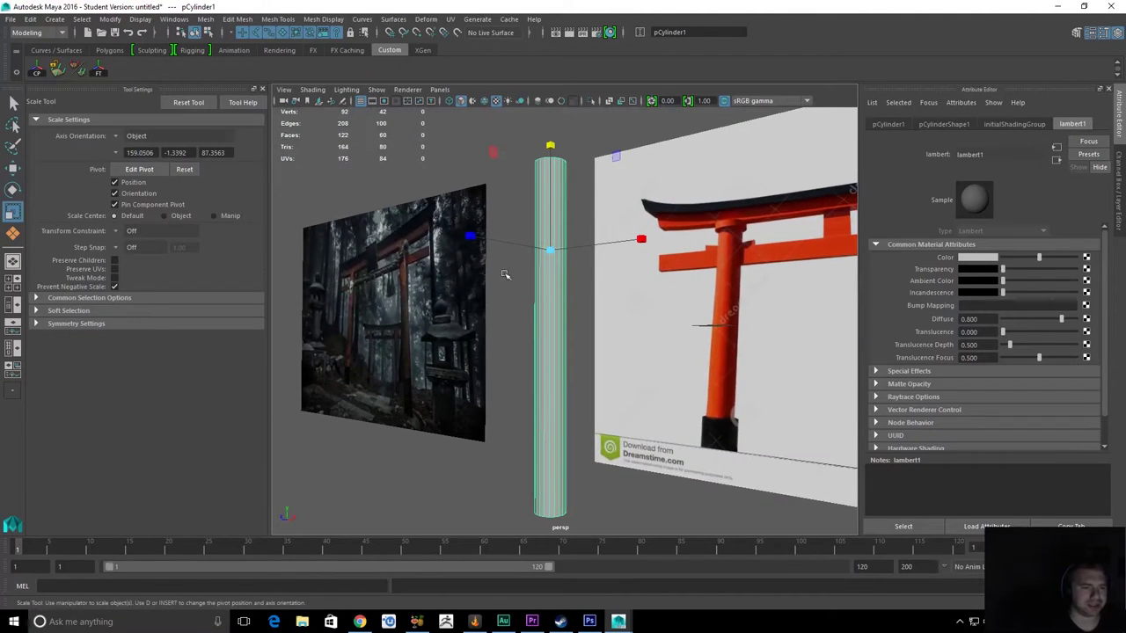
alt+drag(654, 176, 564, 161)
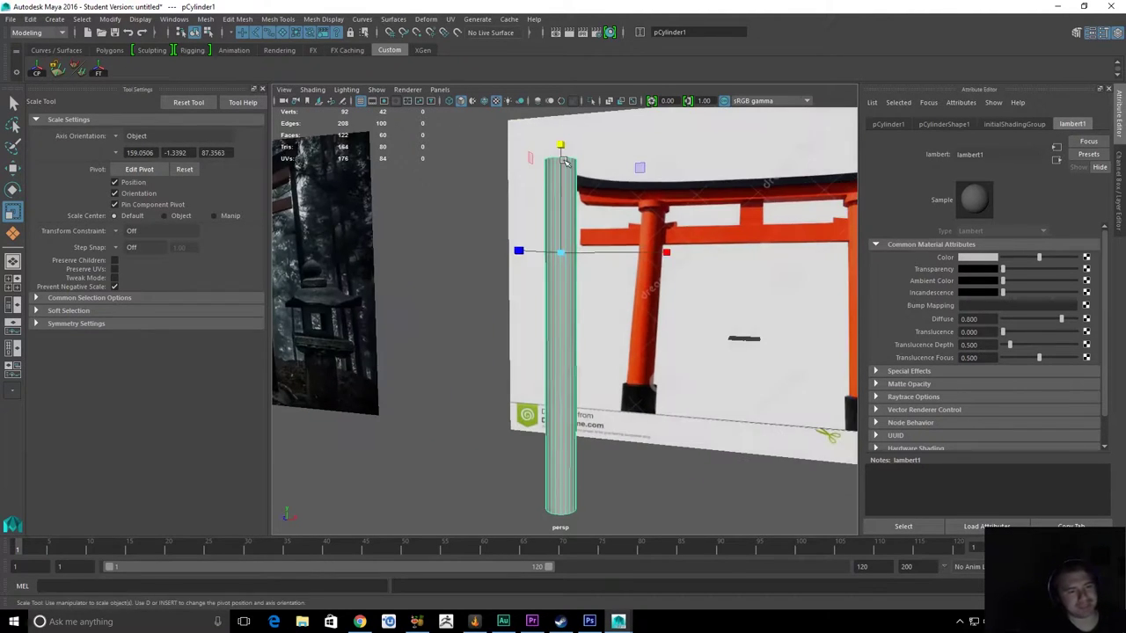
Reselect the cylinder with the Move tool active and center its pivot
key(q)
click(482, 168)
click(558, 182)
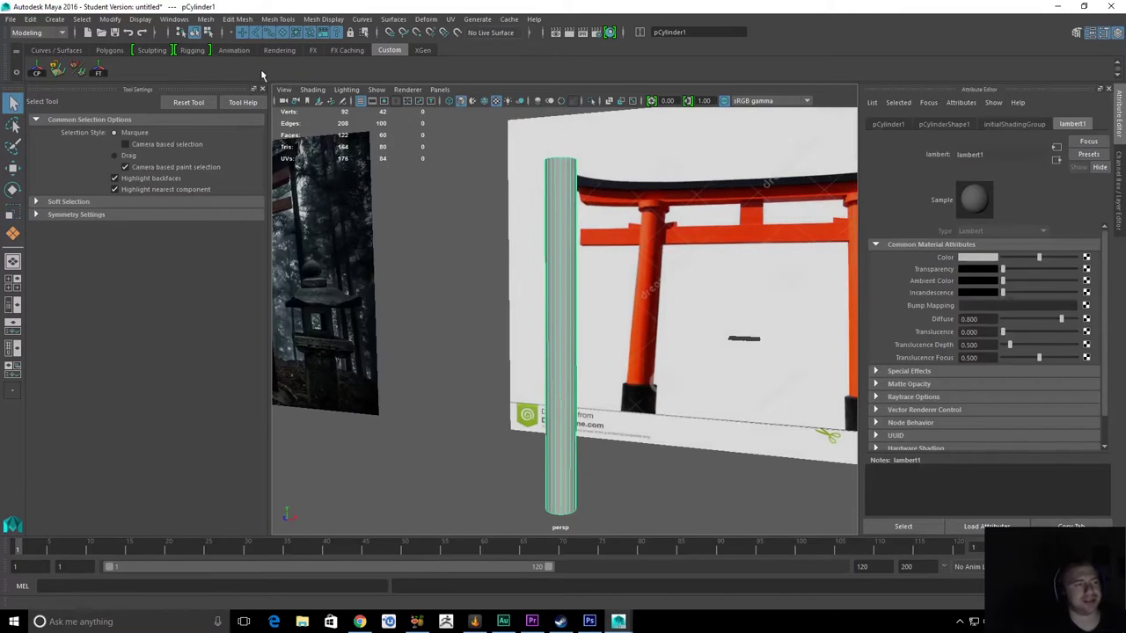
alt+drag(555, 230, 535, 183)
key(w)
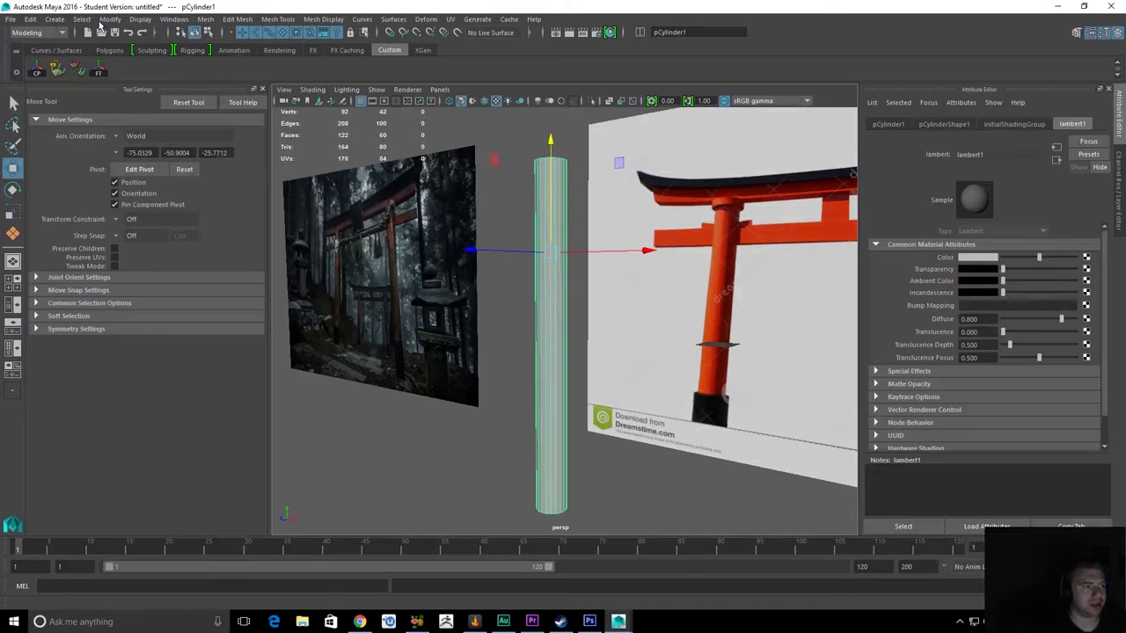
click(114, 20)
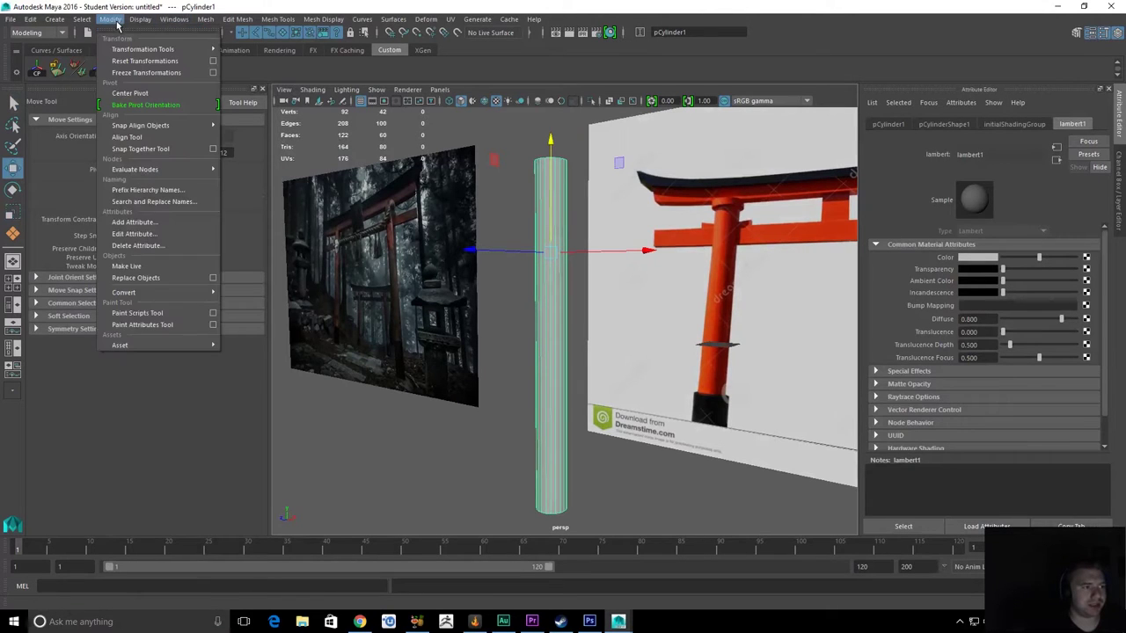
click(154, 96)
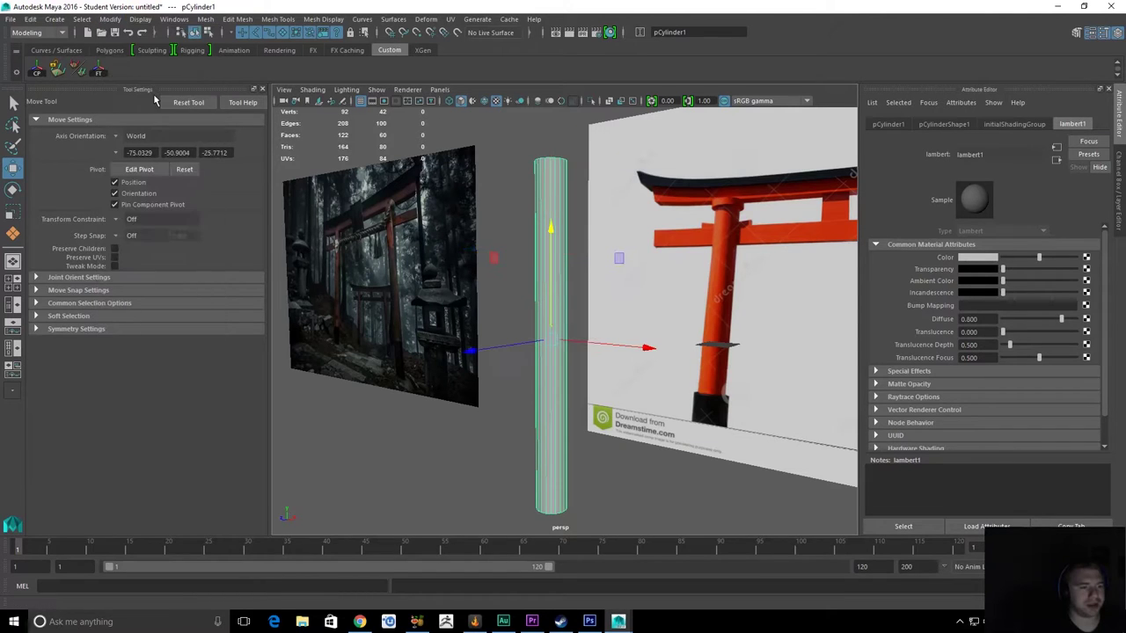
Reselect the cylinder and examine its centred pivot with the Scale tool from several angles
click(492, 163)
alt+drag(510, 175, 1125, 297)
mouse_move(669, 256)
alt+mouse_down()
mouse_move(724, 241)
mouse_move(648, 257)
alt+mouse_up()
click(595, 220)
key(r)
scroll(573, 181, up, 2)
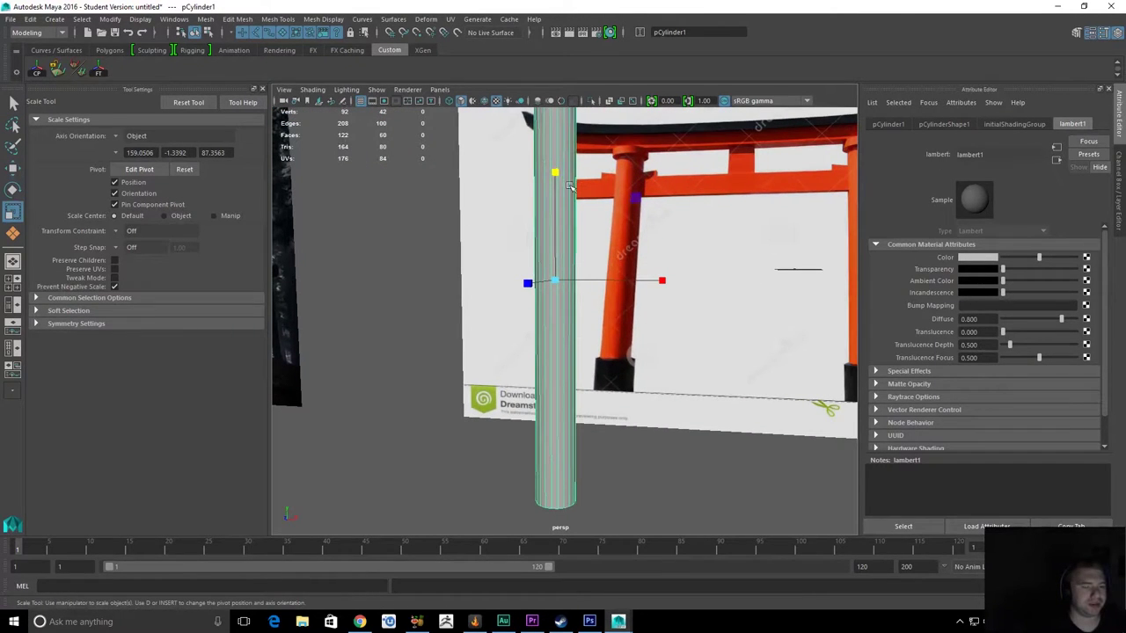
alt+drag(573, 173, 504, 279)
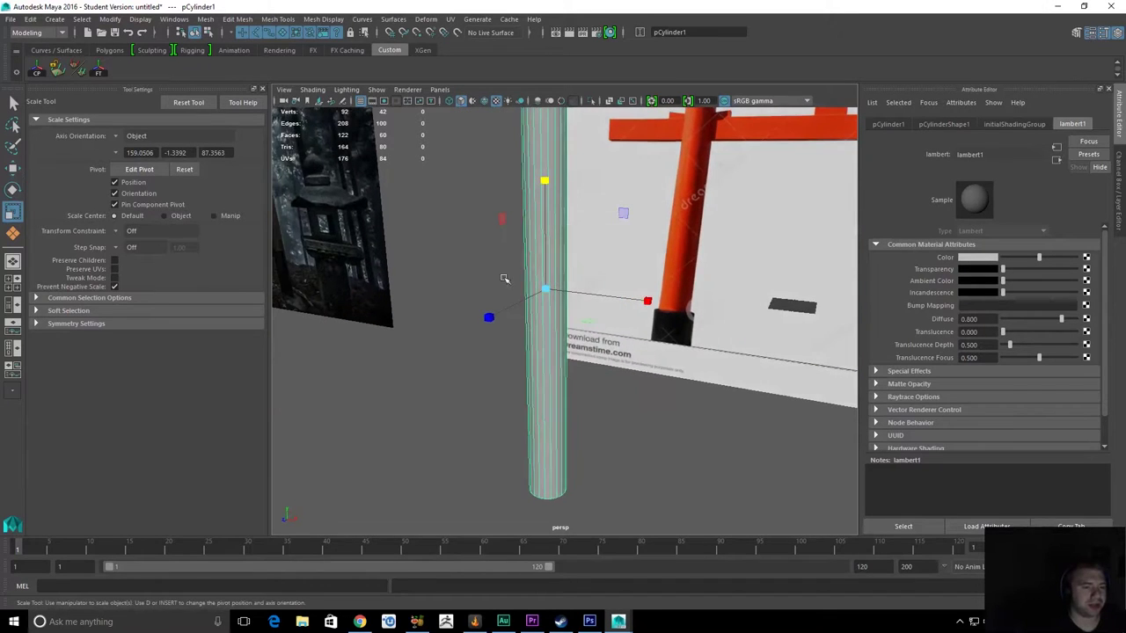
In the front view, lower the cylinder's top vertices slightly to just below the gate's upper beam
scroll(562, 306, down, 4)
key(q)
key(space)
drag(558, 219, 554, 248)
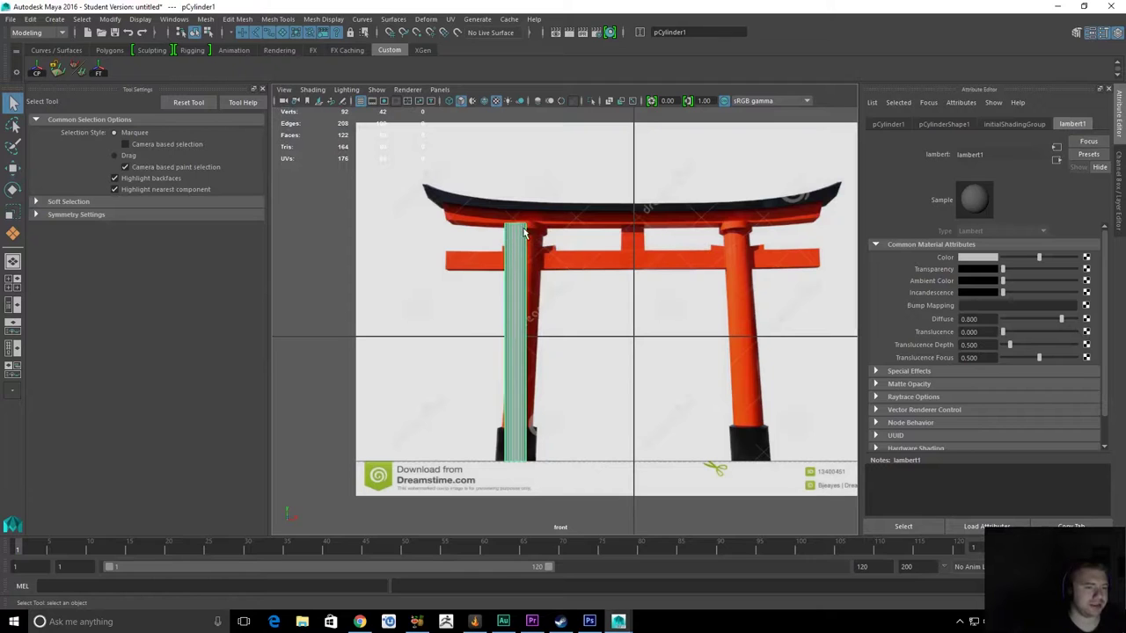
right_drag(523, 233, 484, 230)
key(w)
drag(515, 139, 516, 150)
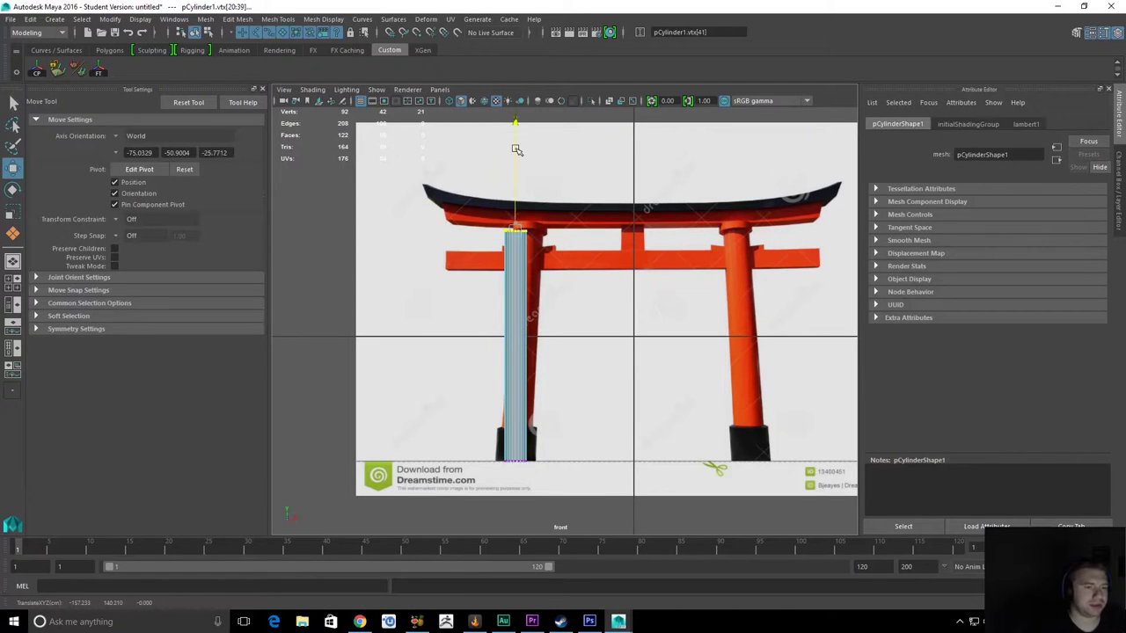
Return the cylinder to object mode, center its pivot again and switch back to the perspective view
key(q)
right_drag(520, 257, 556, 231)
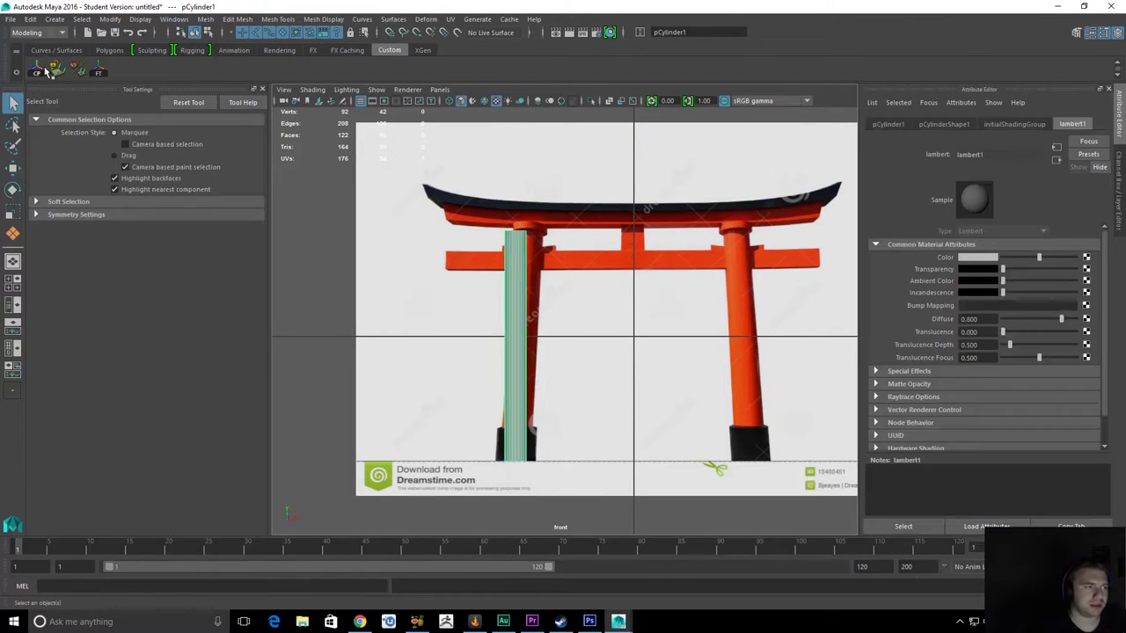
key(w)
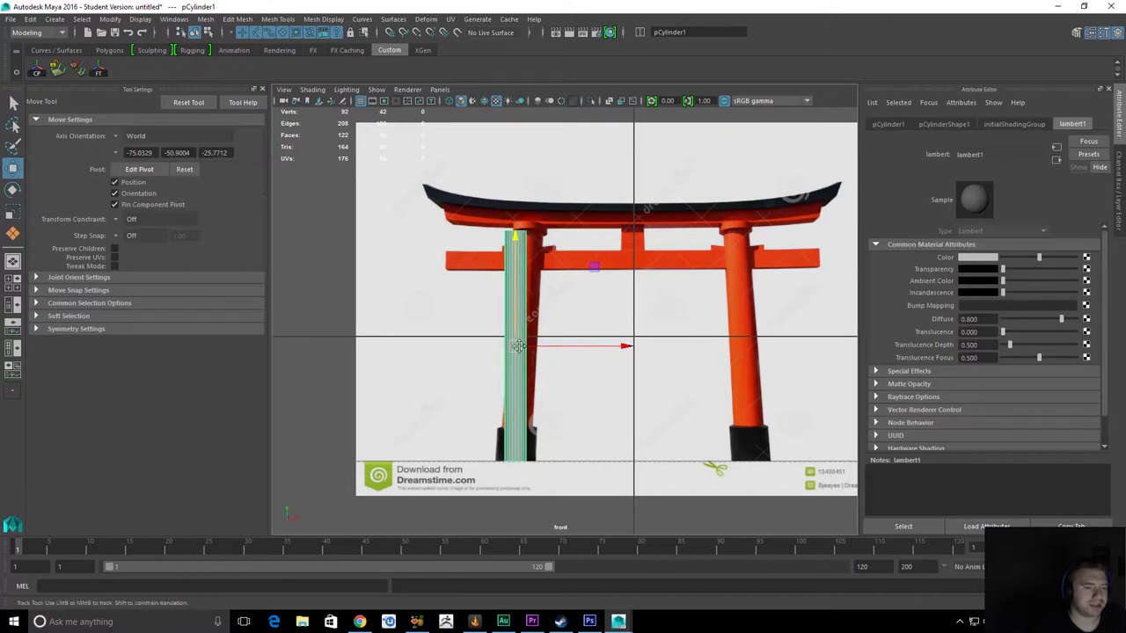
scroll(539, 392, up, 2)
key(space)
drag(497, 241, 507, 206)
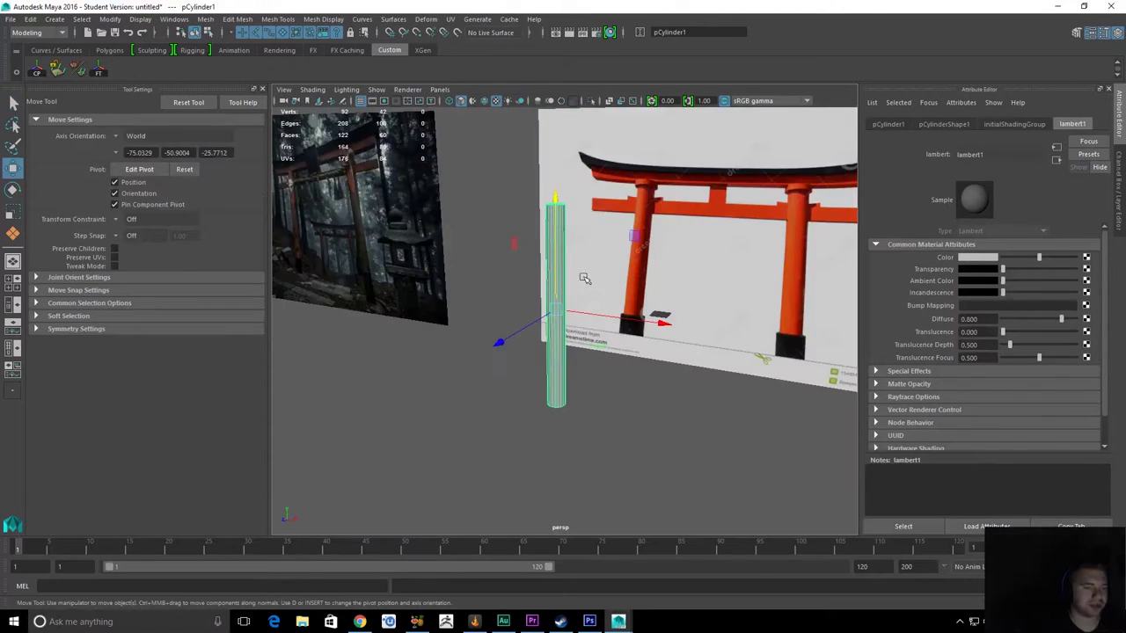
Try scaling the cylinder uniformly from its centred pivot, and undo the scaling
alt+drag(584, 276, 567, 233)
key(r)
drag(554, 338, 579, 319)
key(ctrl+z)
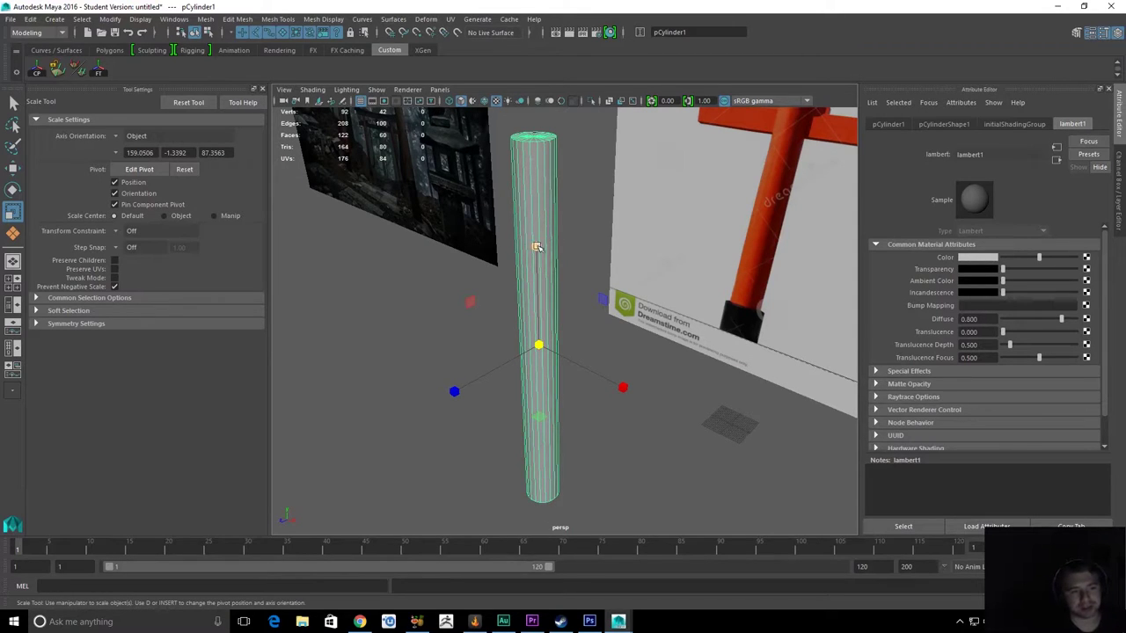
Thicken the cylinder evenly to an X and Z scale of about 18.4, keeping its height, and deselect it
drag(536, 248, 584, 202)
key(space)
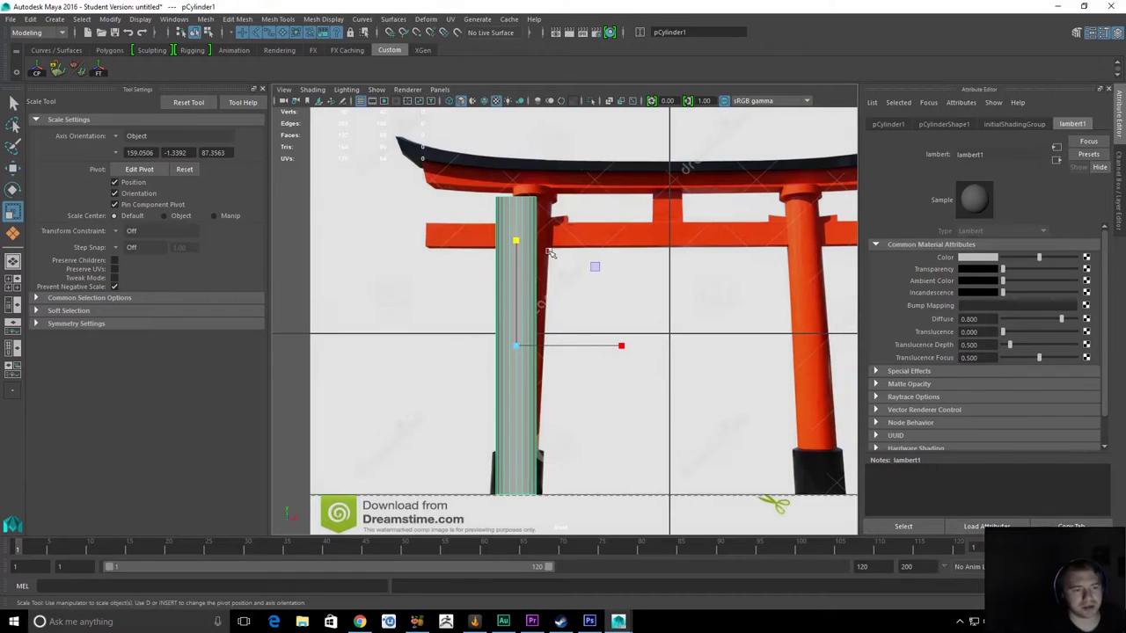
ctrl+drag(517, 238, 520, 194)
key(space)
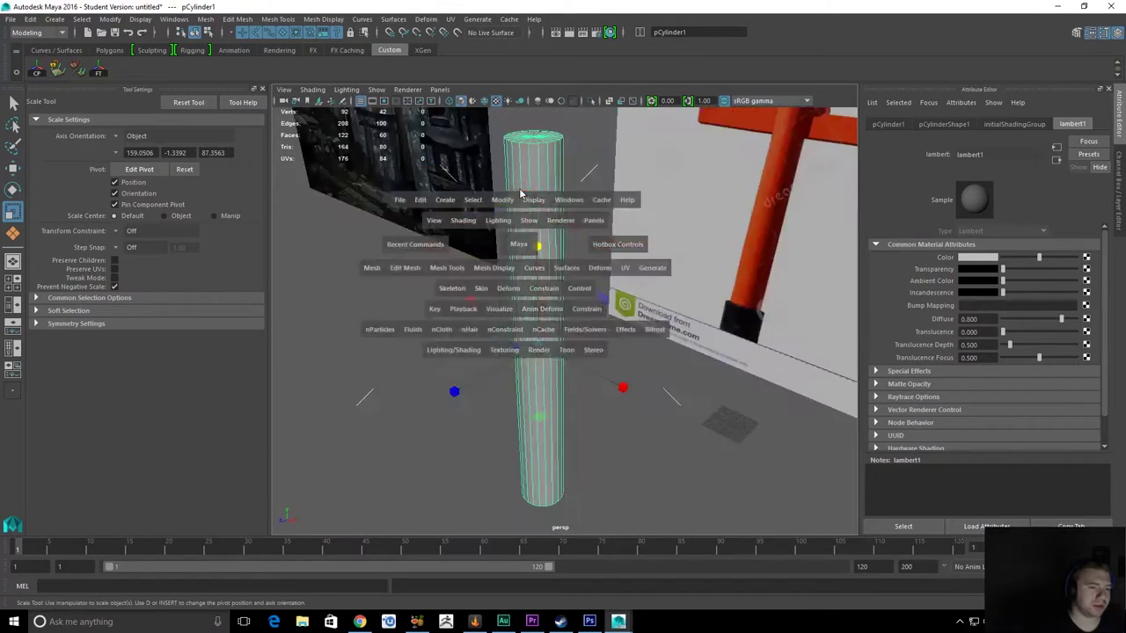
key(q)
right_drag(522, 192, 570, 167)
click(570, 167)
click(527, 195)
click(568, 278)
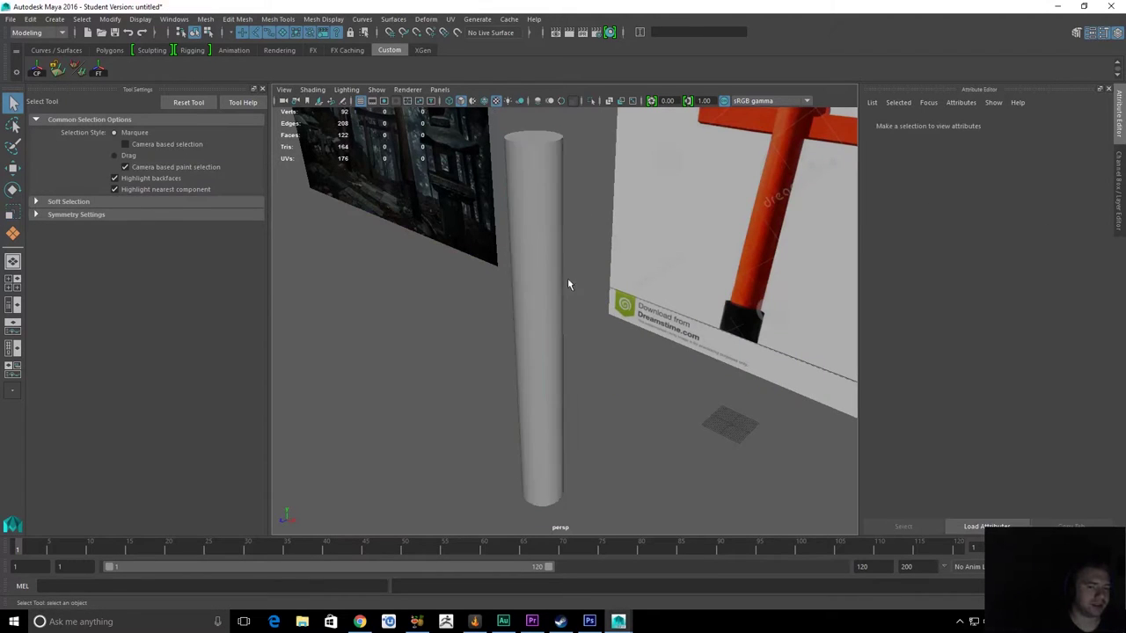
Select the thickened cylinder and duplicate it in the front view
alt+drag(567, 278, 614, 296)
click(578, 290)
scroll(613, 299, down, 4)
key(space)
key(ctrl+d)
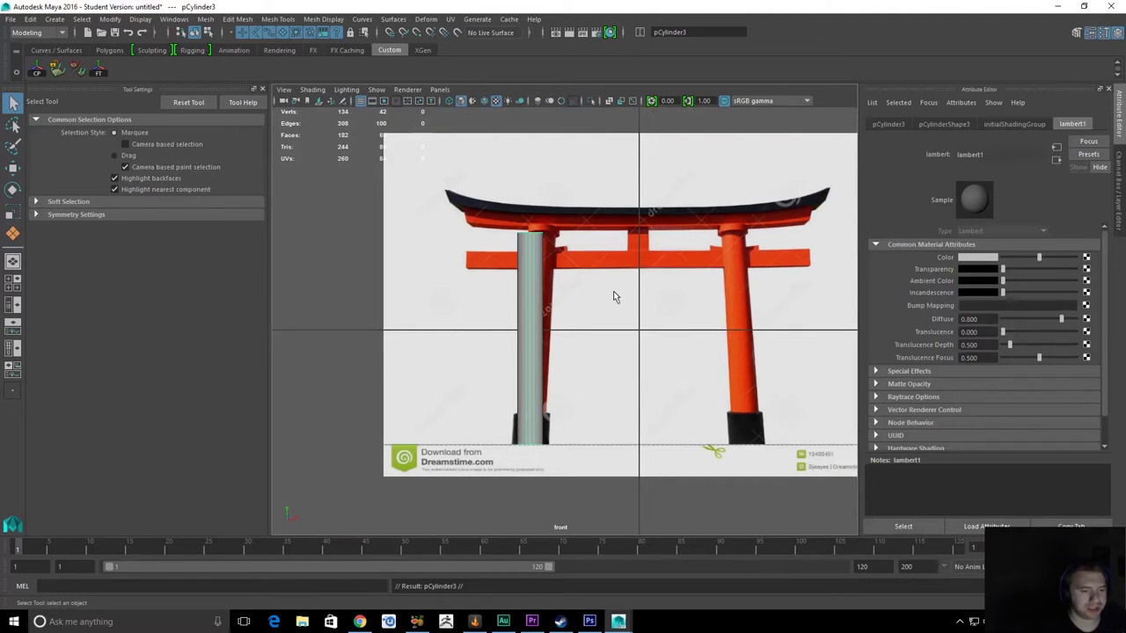
Show the transform values, move the duplicate along X to about 156.4 over the gate's right pillar, and delete it
key(w)
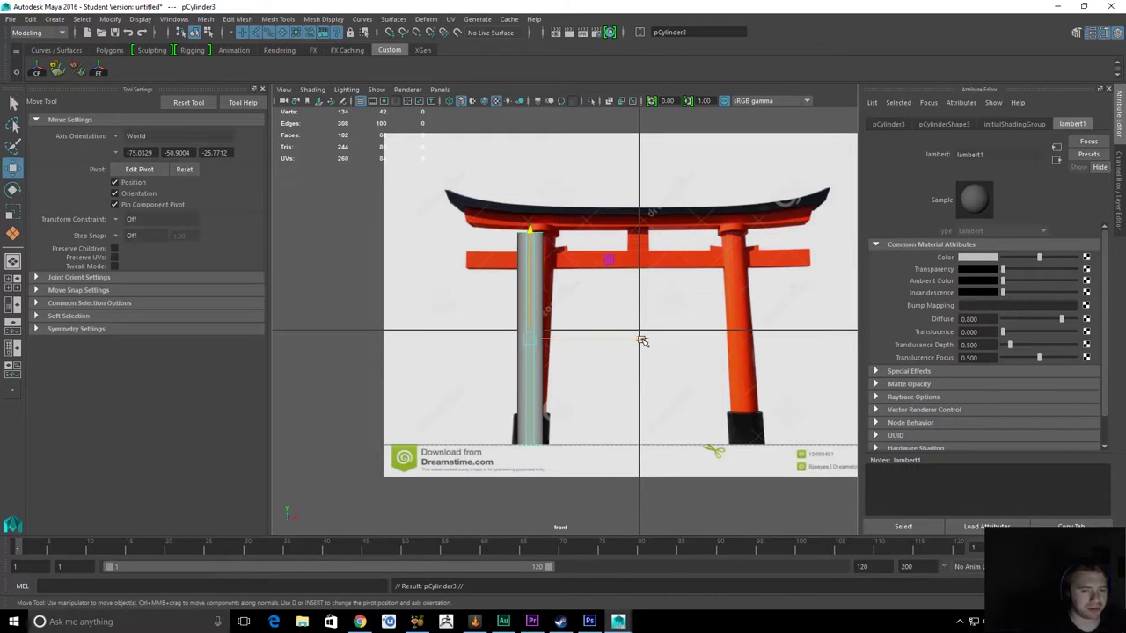
click(1117, 158)
click(1120, 132)
click(1118, 167)
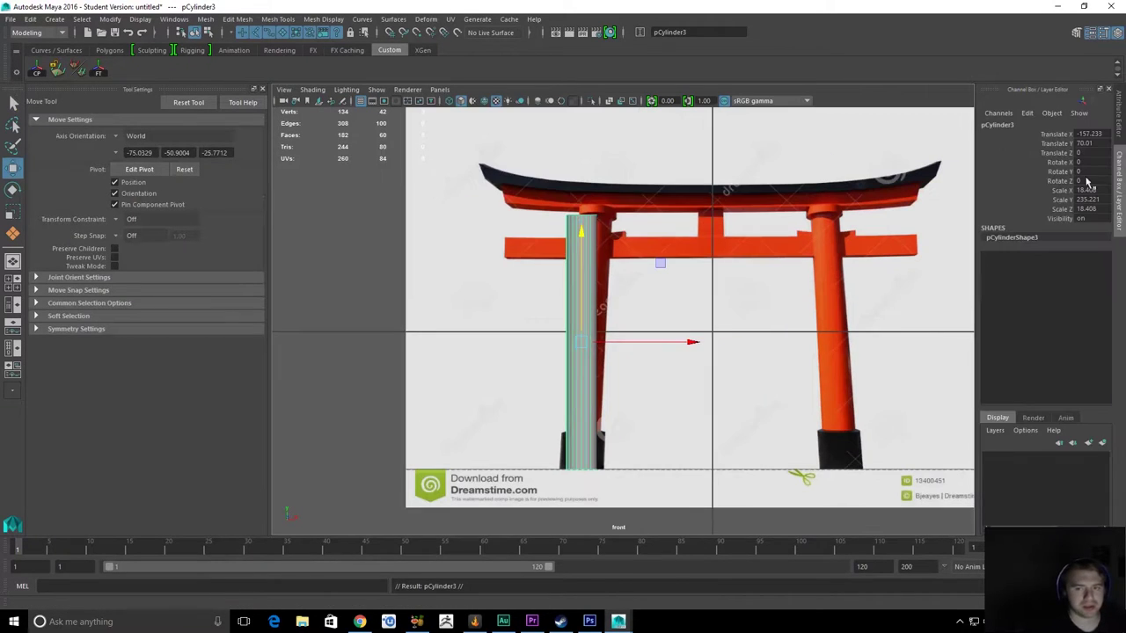
drag(693, 342, 956, 352)
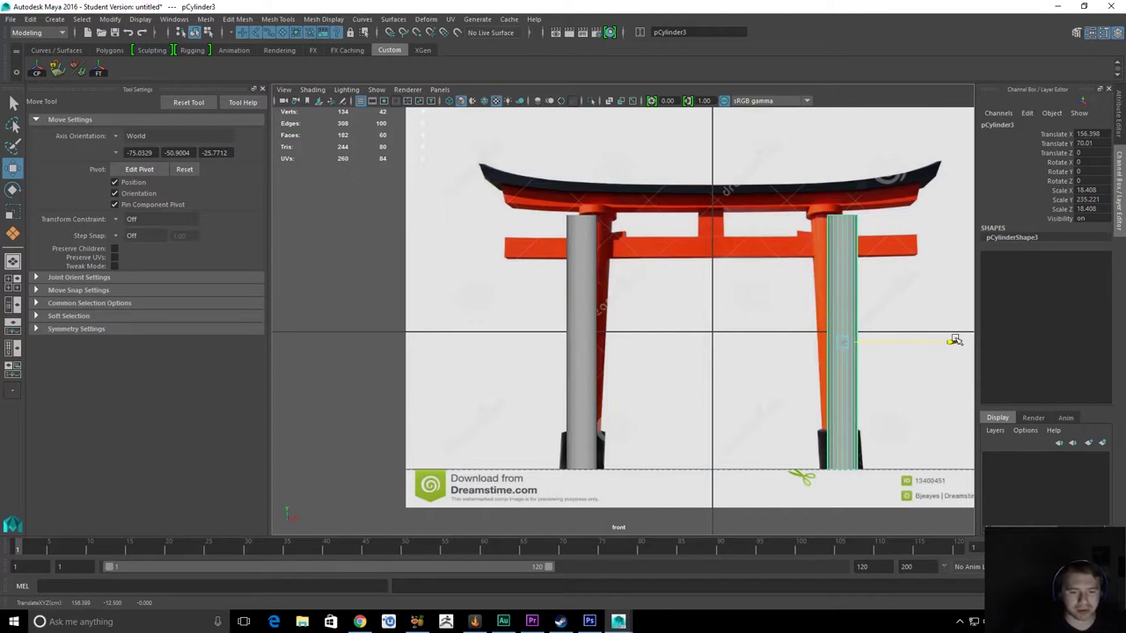
key(Delete)
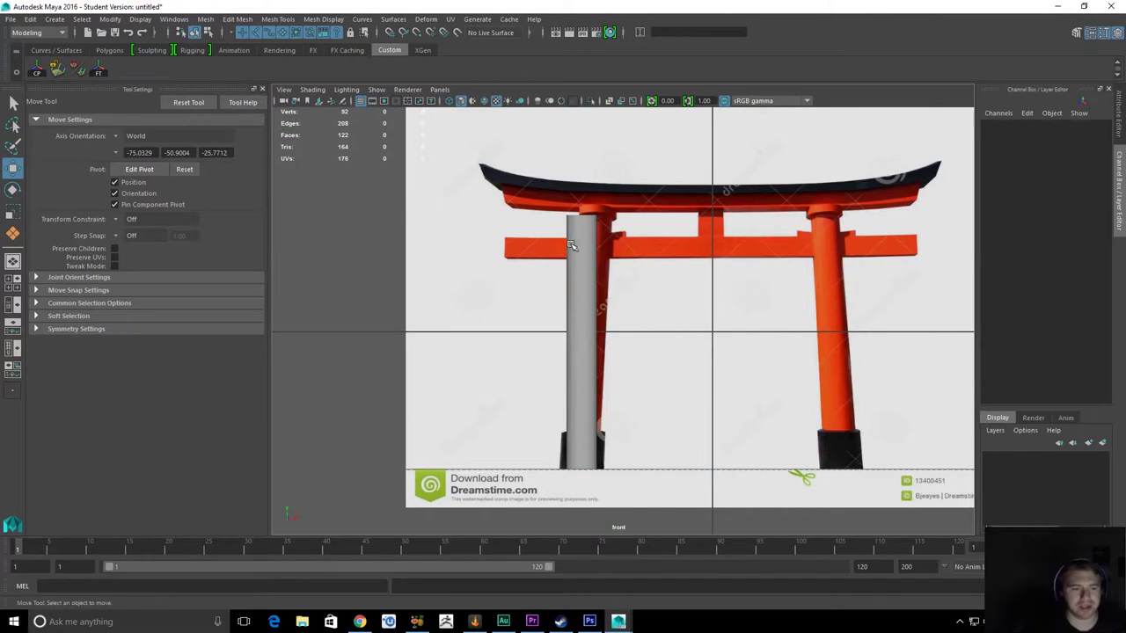
Duplicate the remaining left pillar cylinder in place and clear the selection
click(572, 246)
key(ctrl+d)
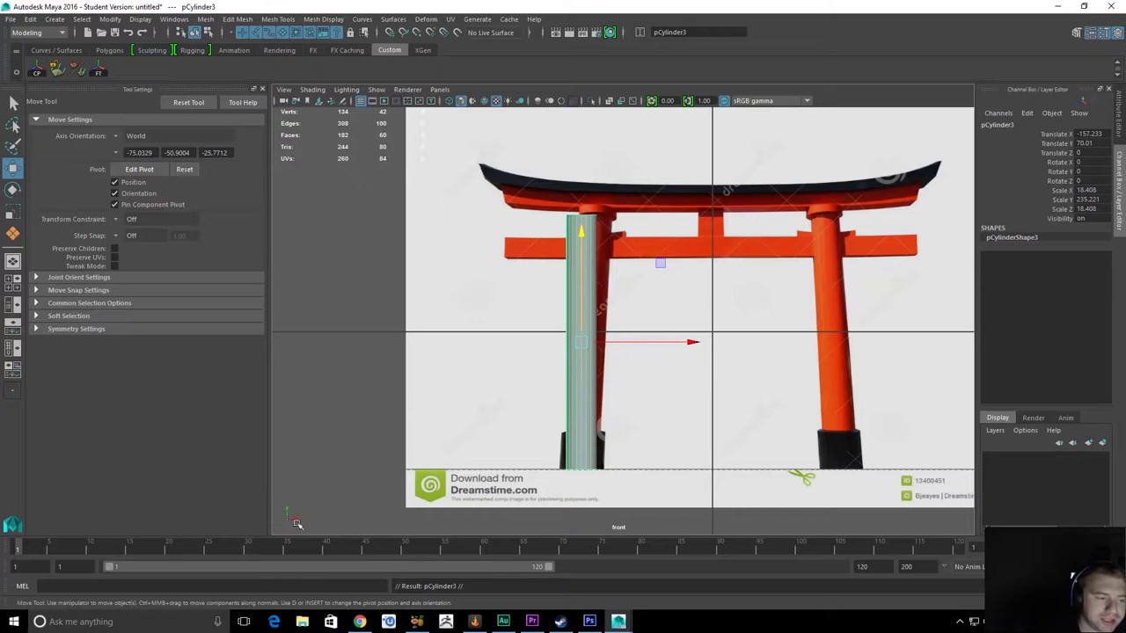
drag(316, 493, 281, 536)
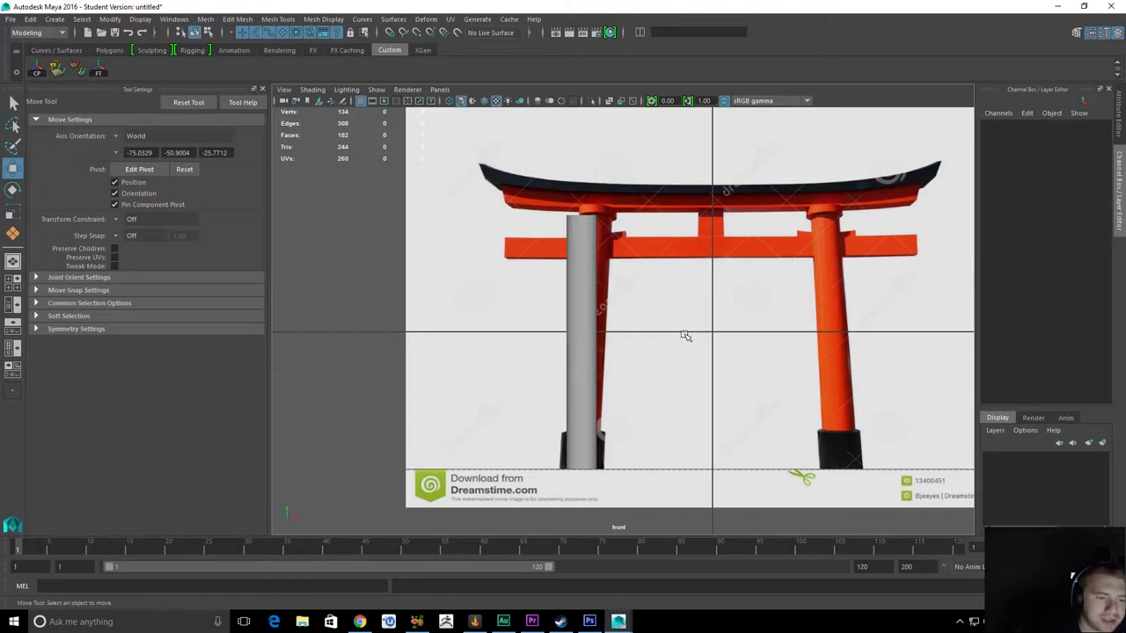
click(576, 249)
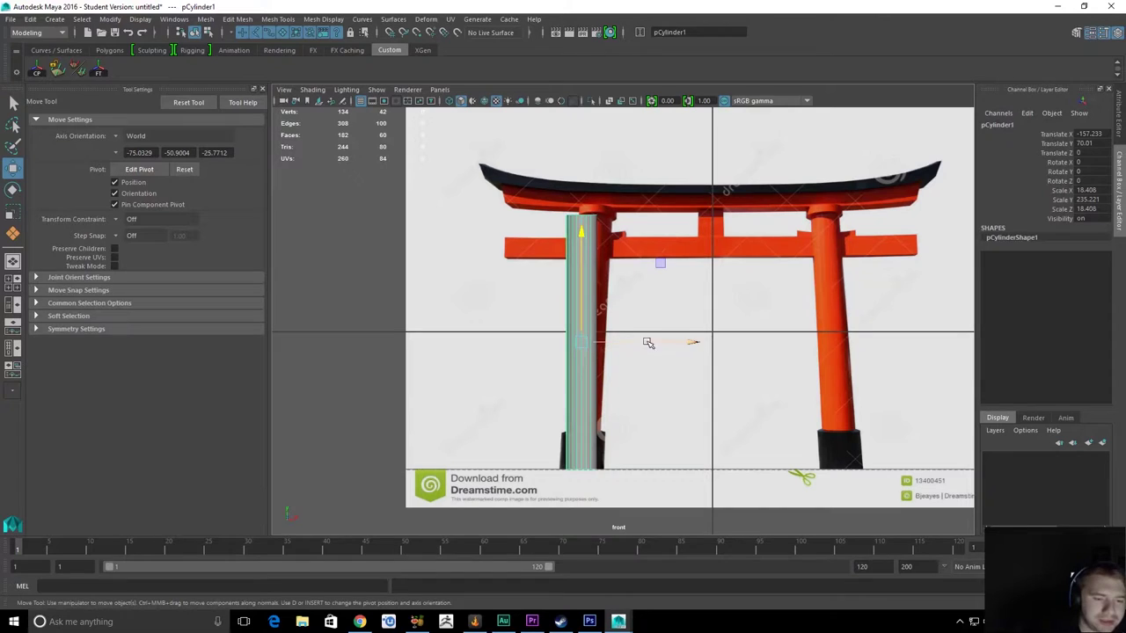
drag(692, 343, 678, 344)
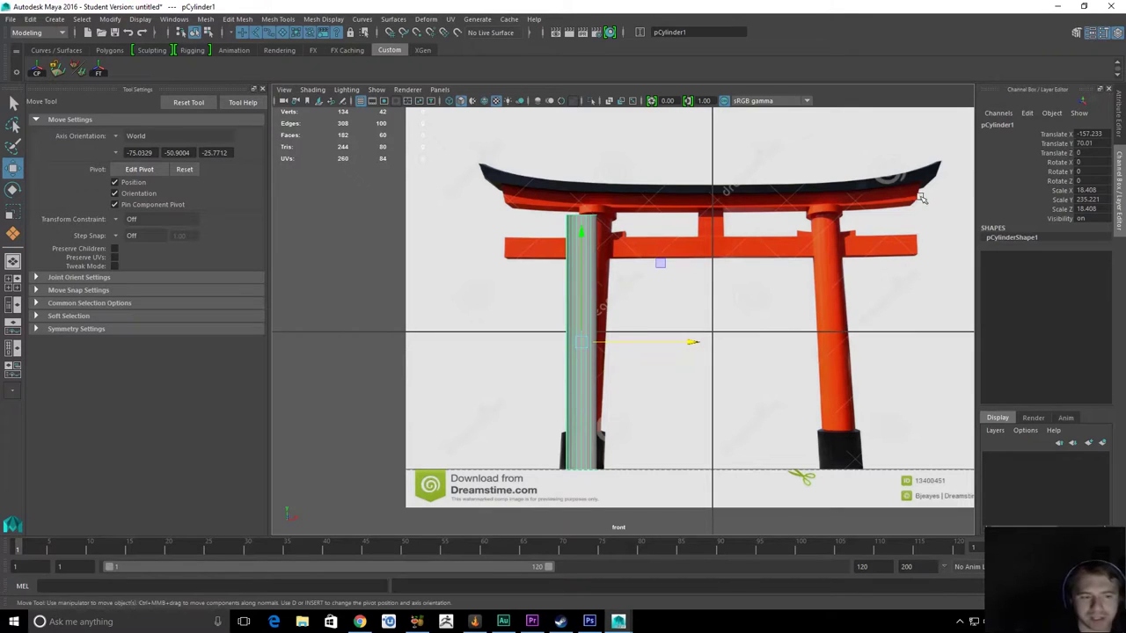
double_click(1076, 135)
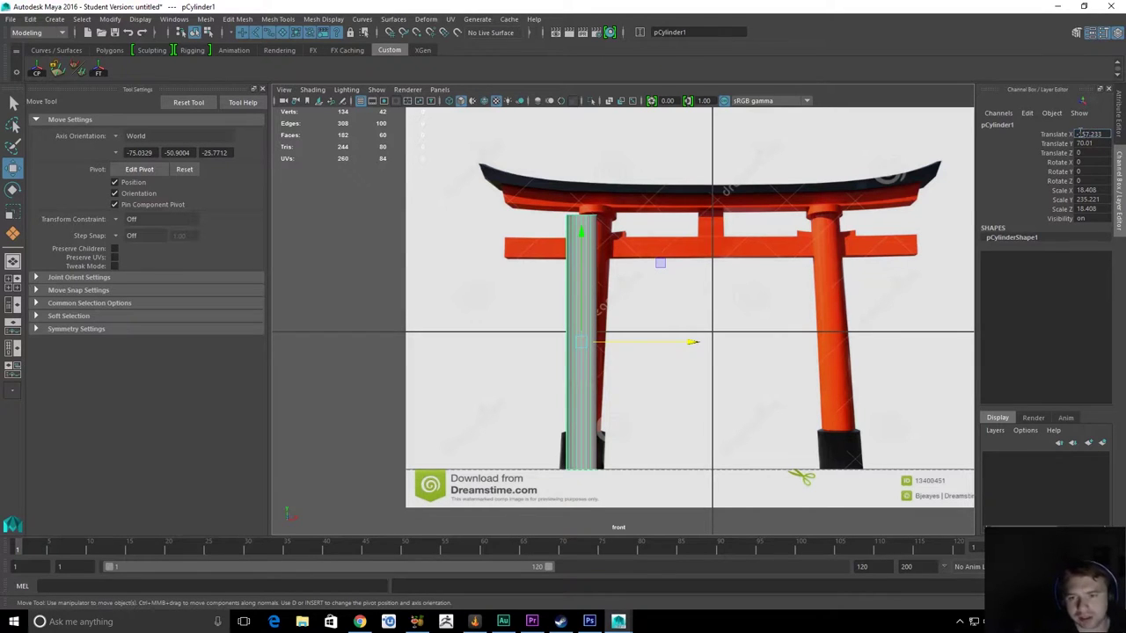
click(575, 288)
click(598, 257)
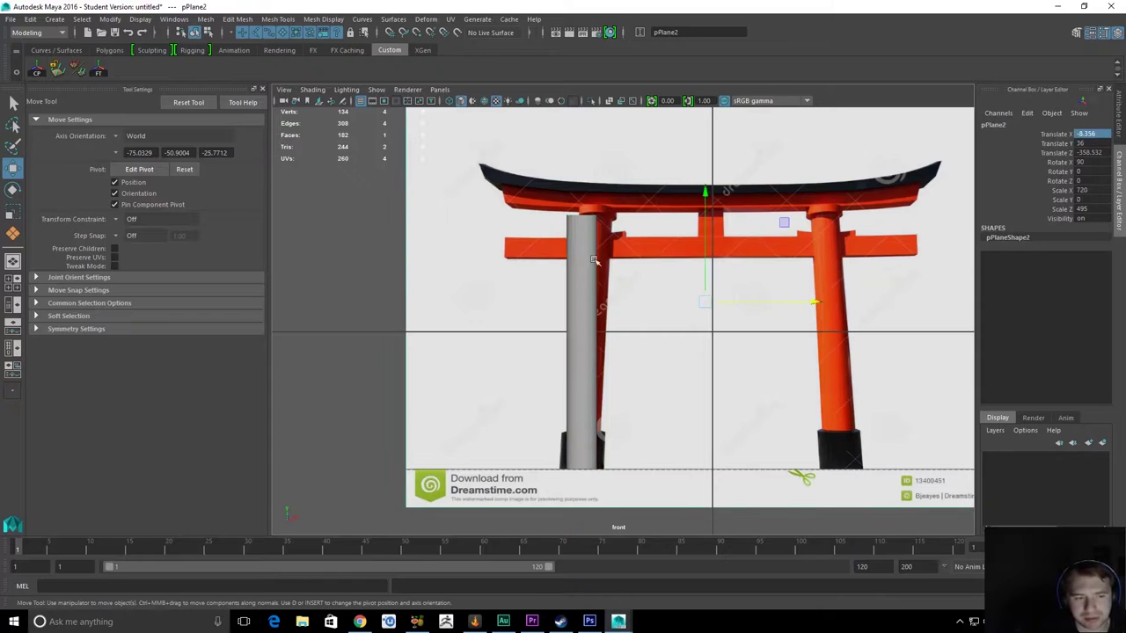
Select the left pillar cylinder and set its Translate X to 157.233, mirroring it over to the gate's right pillar
click(575, 271)
middle_drag(690, 343, 667, 353)
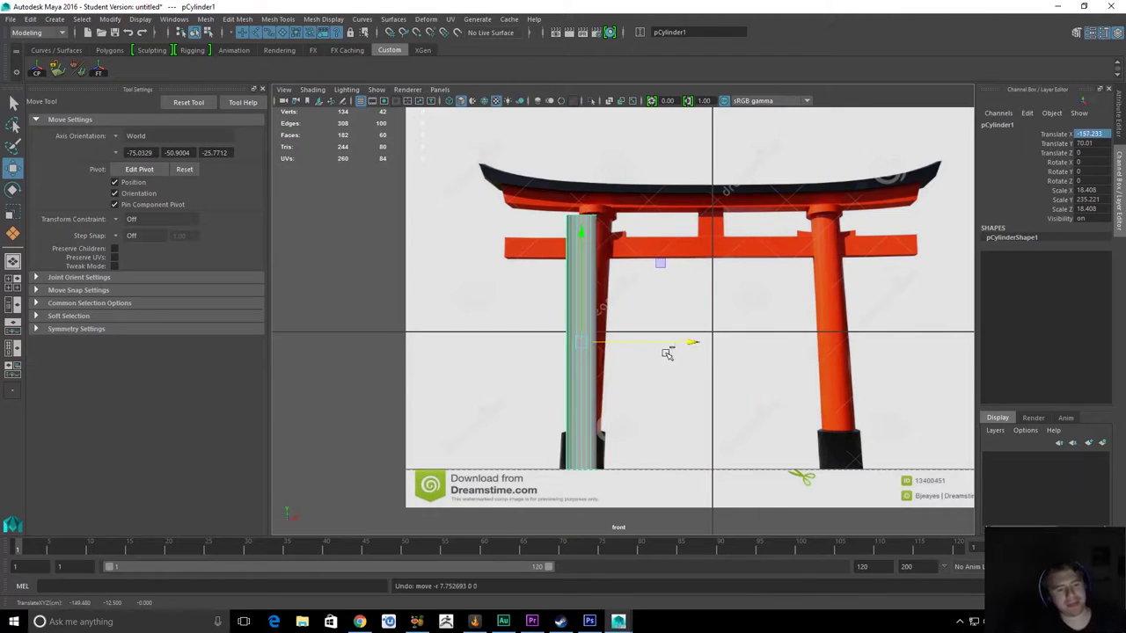
double_click(1084, 133)
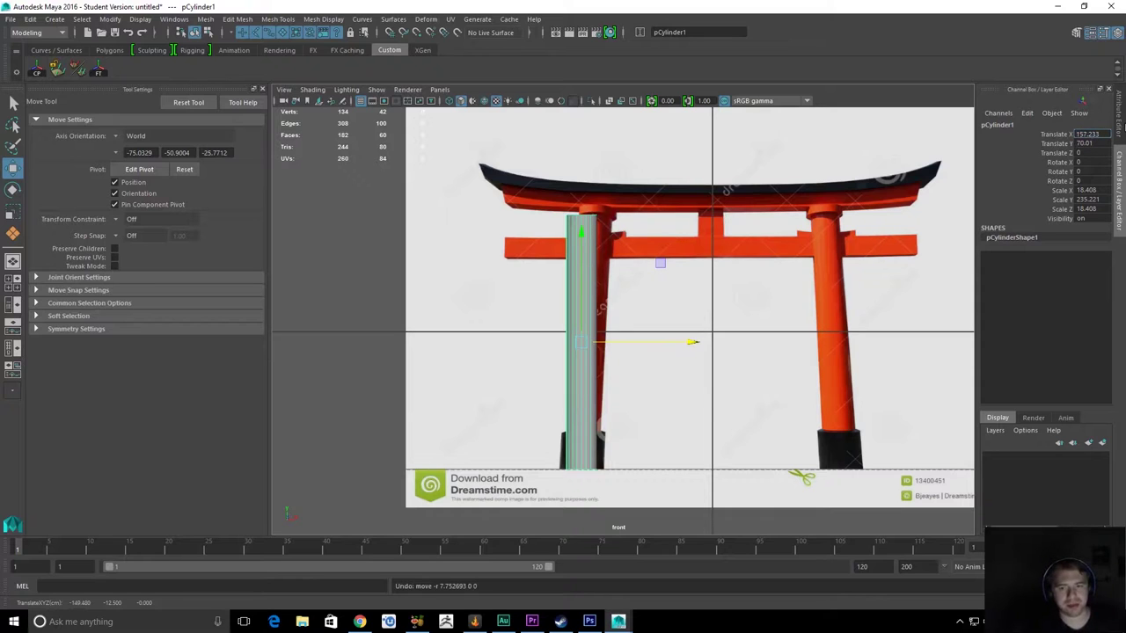
text(157.233)
key(Return)
Switch to the perspective view and delete the stray tall cylinder standing beyond the right pillar
click(708, 294)
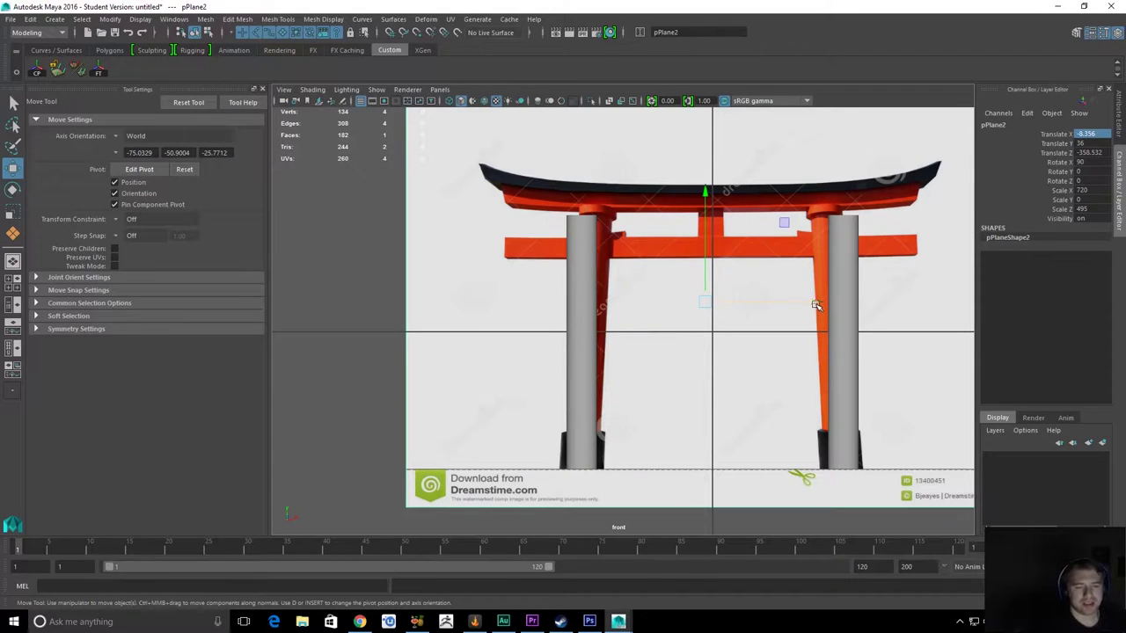
key(space)
drag(797, 228, 789, 146)
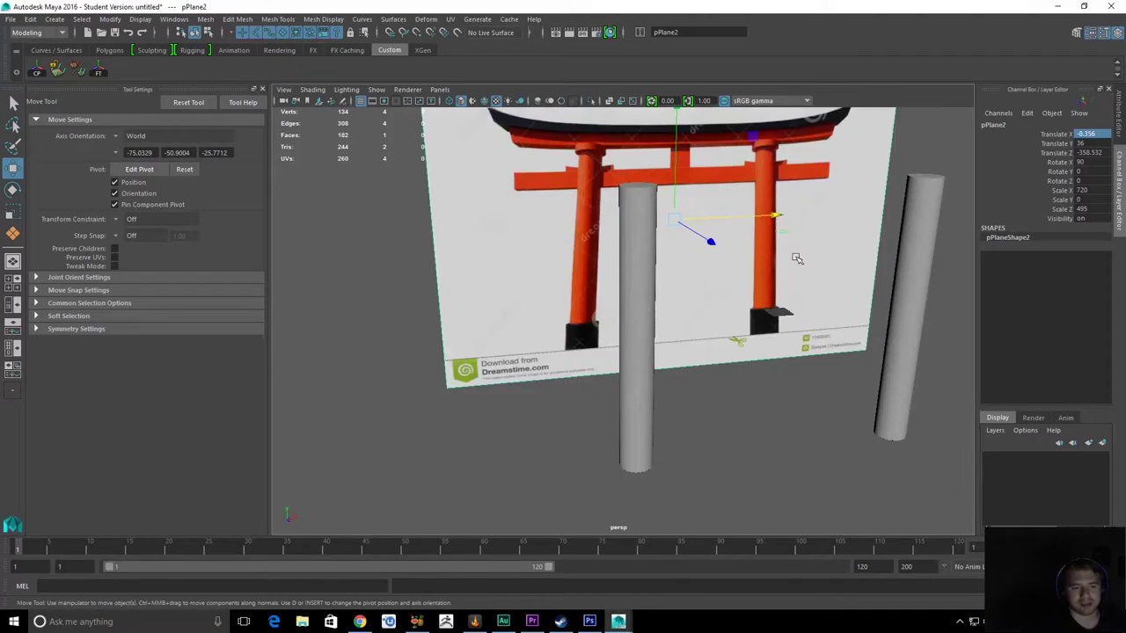
key(q)
alt+drag(797, 258, 852, 347)
click(715, 400)
scroll(714, 400, down, 2)
scroll(751, 395, down, 3)
click(765, 379)
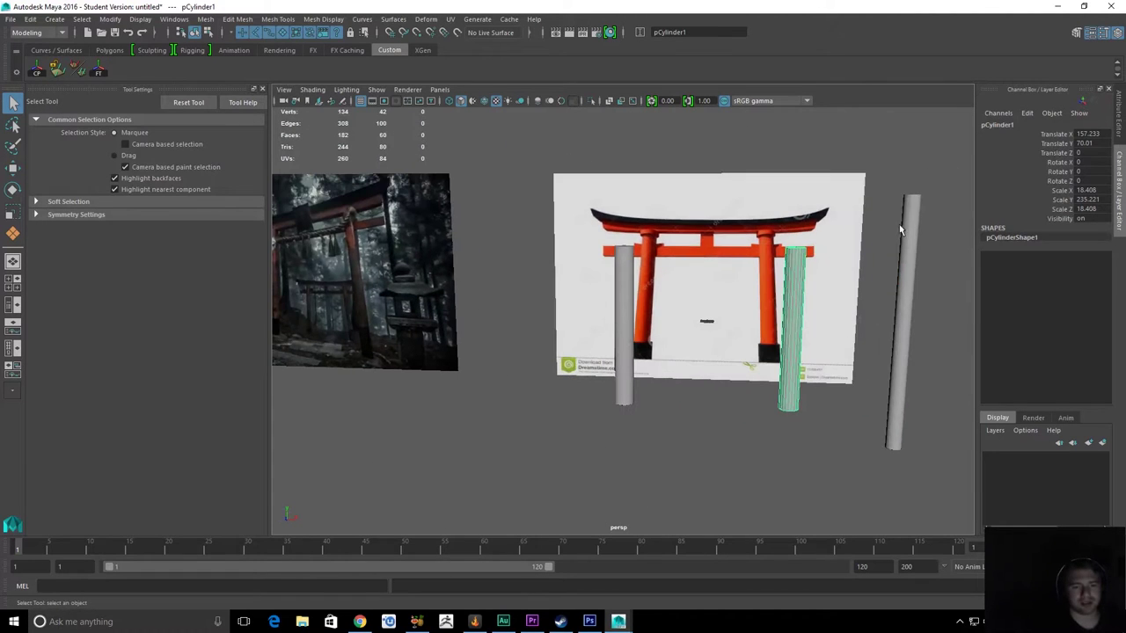
click(902, 231)
key(Delete)
scroll(742, 275, up, 3)
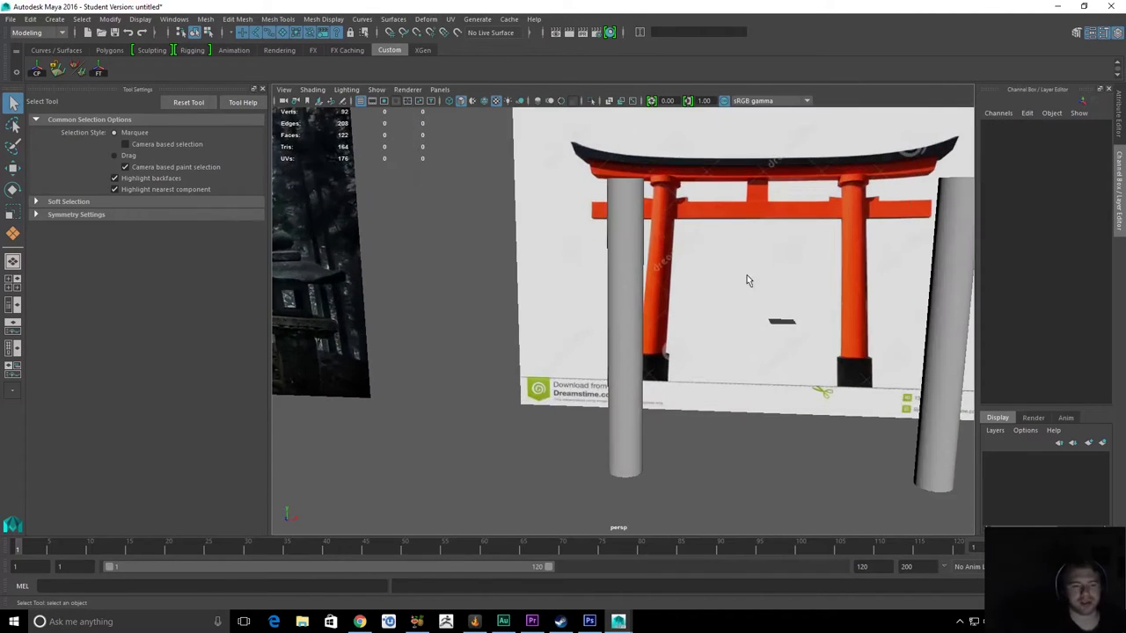
Examine the two pillar cylinders in perspective against the gate reference image from several angles
alt+drag(746, 275, 796, 280)
alt+middle_drag(796, 279, 618, 297)
alt+drag(722, 290, 680, 298)
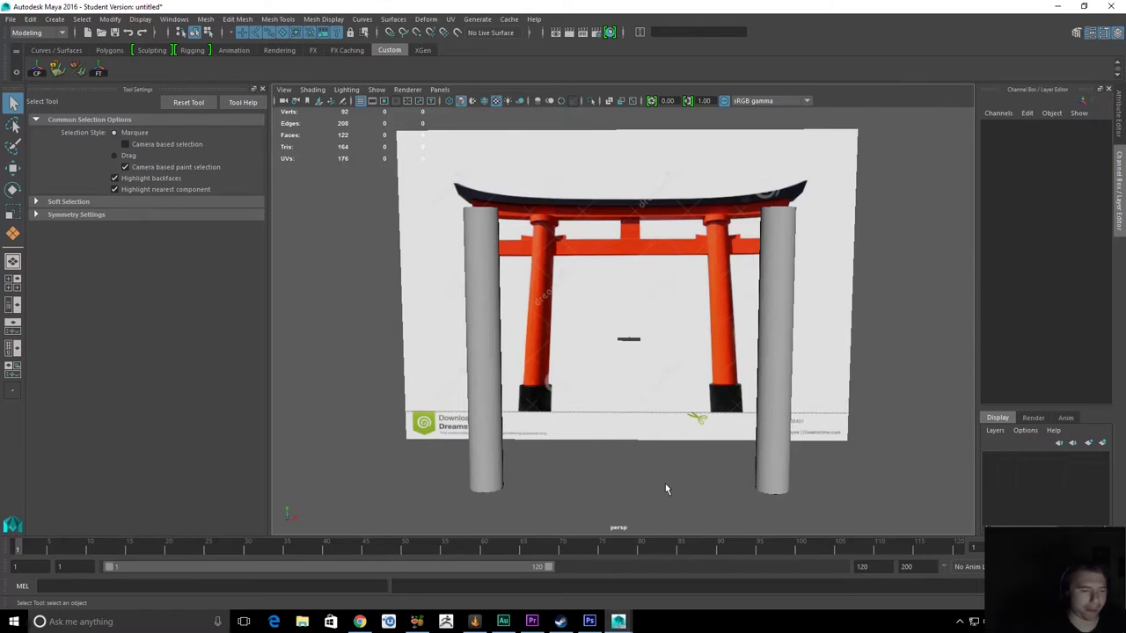
alt+drag(667, 482, 616, 496)
scroll(634, 412, down, 3)
scroll(565, 359, up, 3)
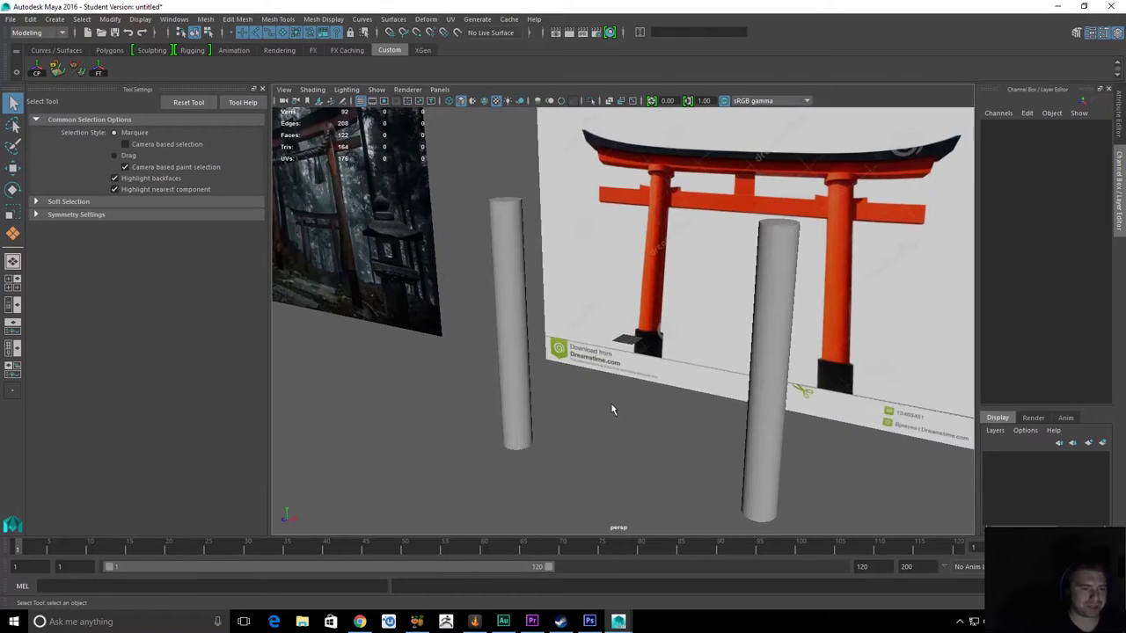
mouse_move(611, 405)
alt+mouse_down()
mouse_move(588, 414)
mouse_move(612, 415)
alt+mouse_up()
alt+middle_drag(442, 268, 463, 328)
alt+drag(623, 388, 592, 377)
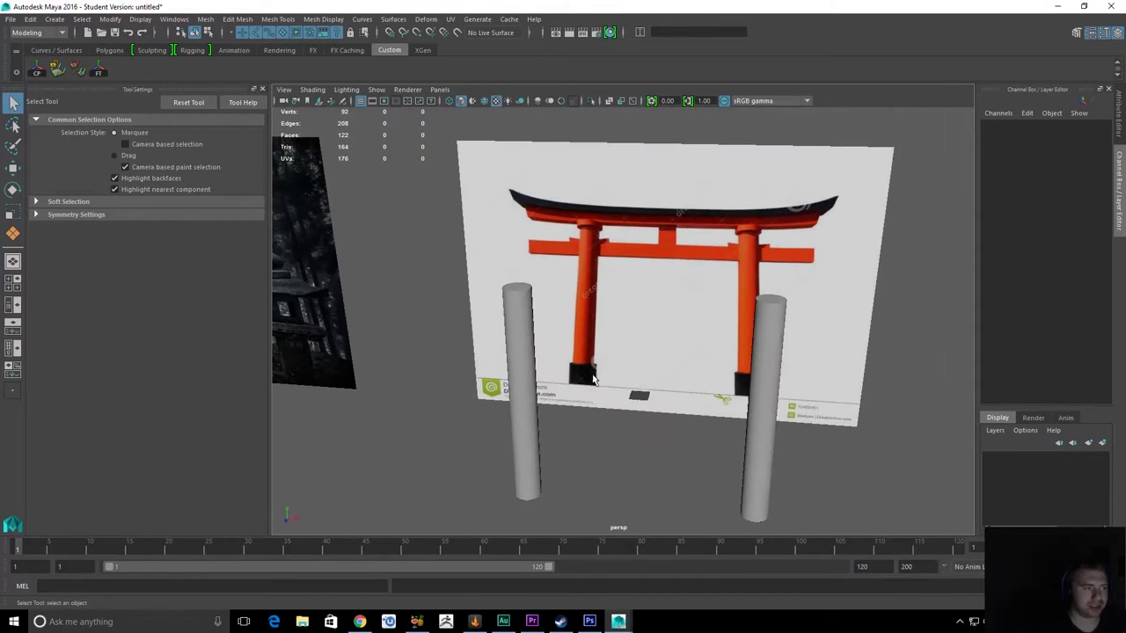
click(423, 51)
click(389, 51)
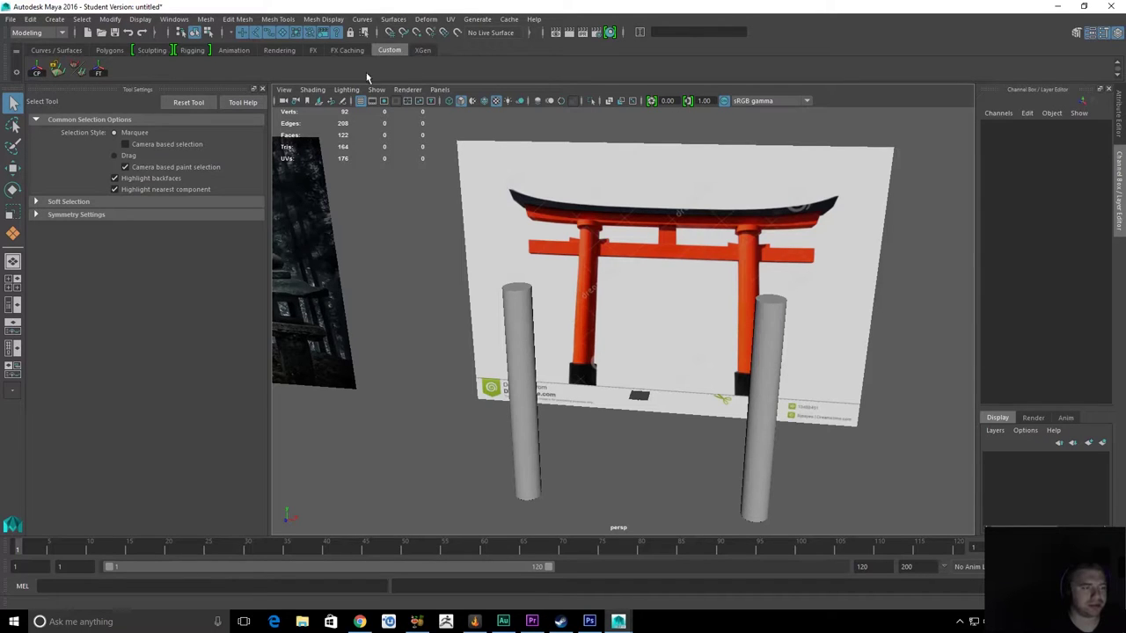
click(58, 50)
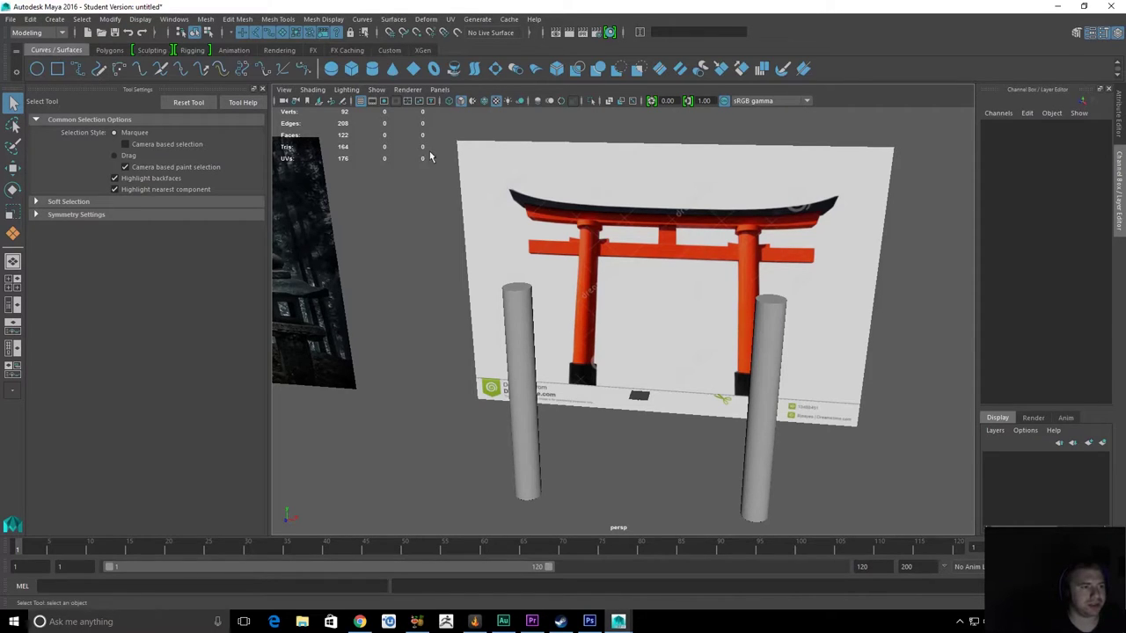
click(109, 50)
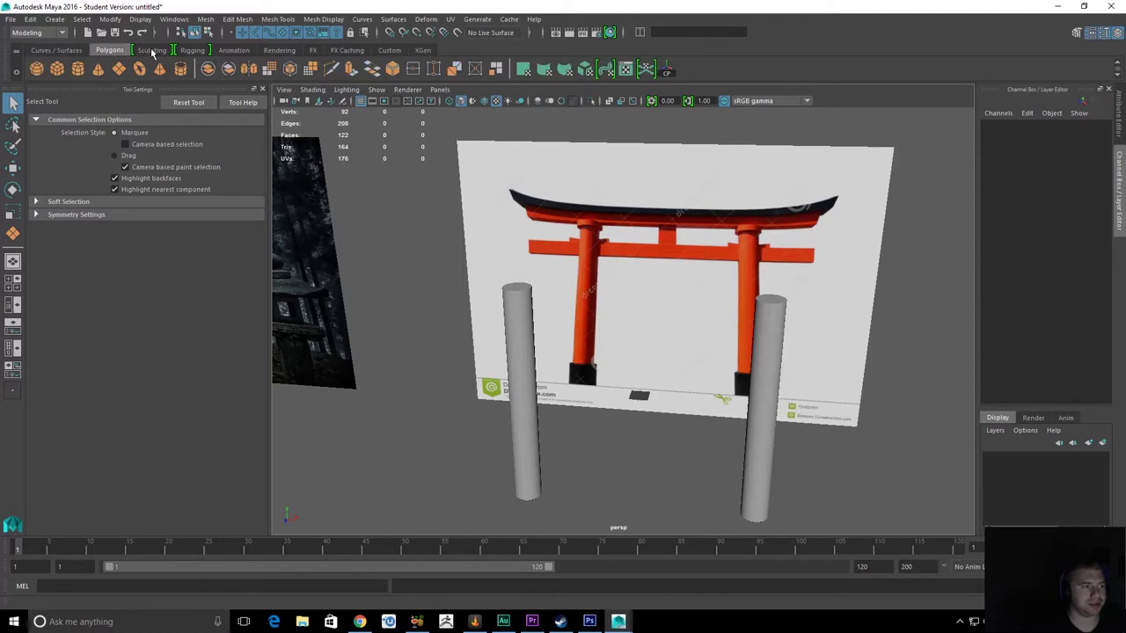
click(152, 50)
click(192, 50)
click(233, 50)
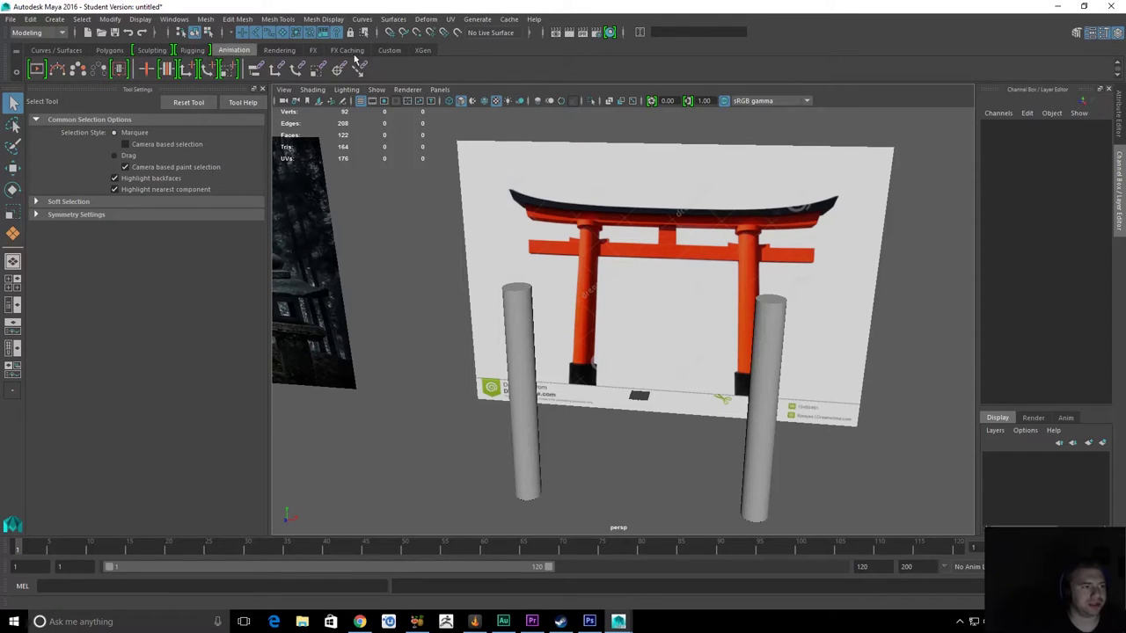
click(416, 50)
click(389, 50)
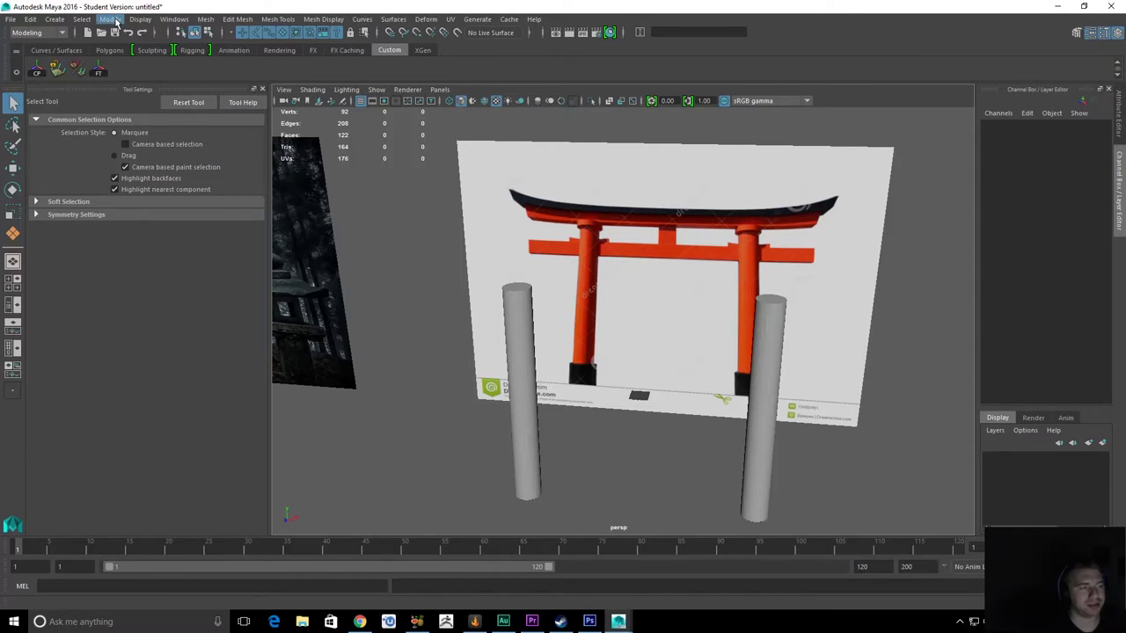
click(109, 19)
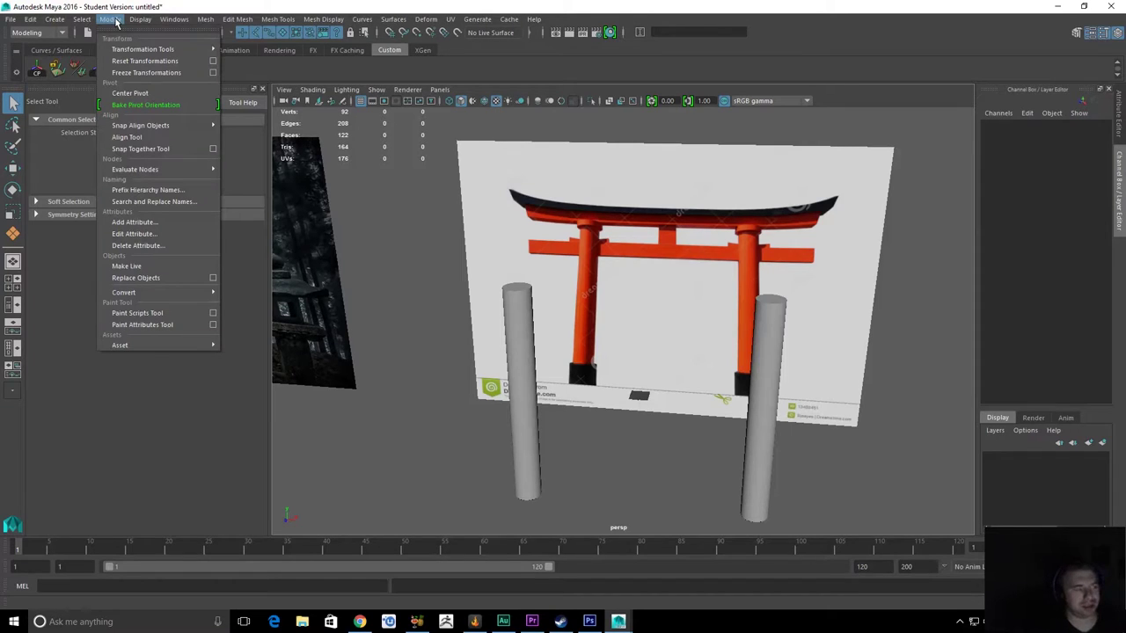
click(166, 94)
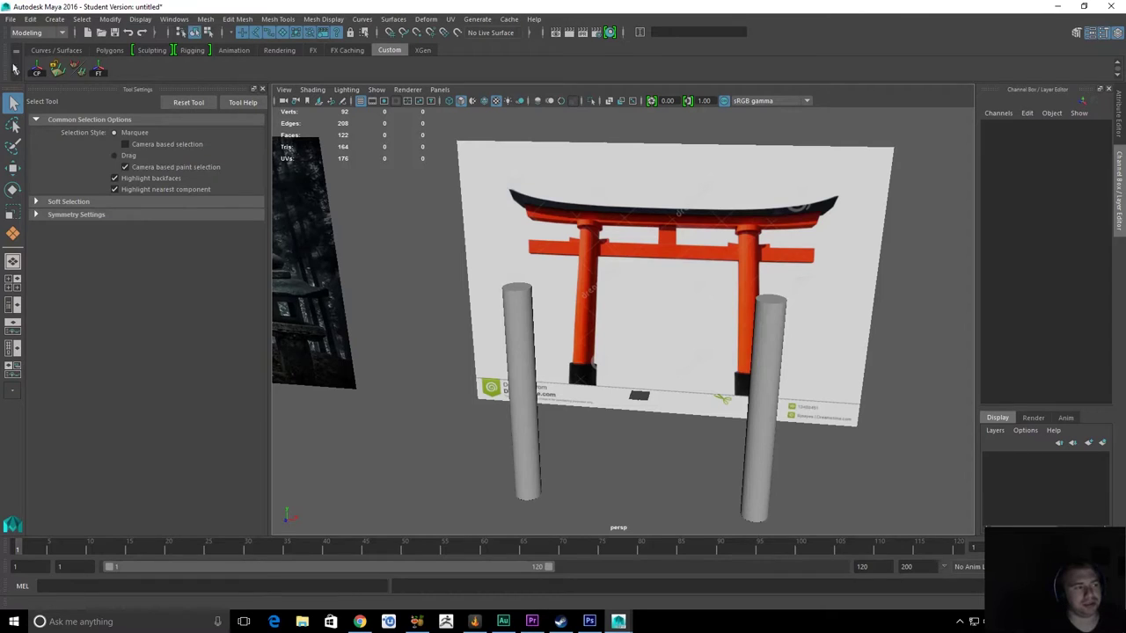
click(183, 21)
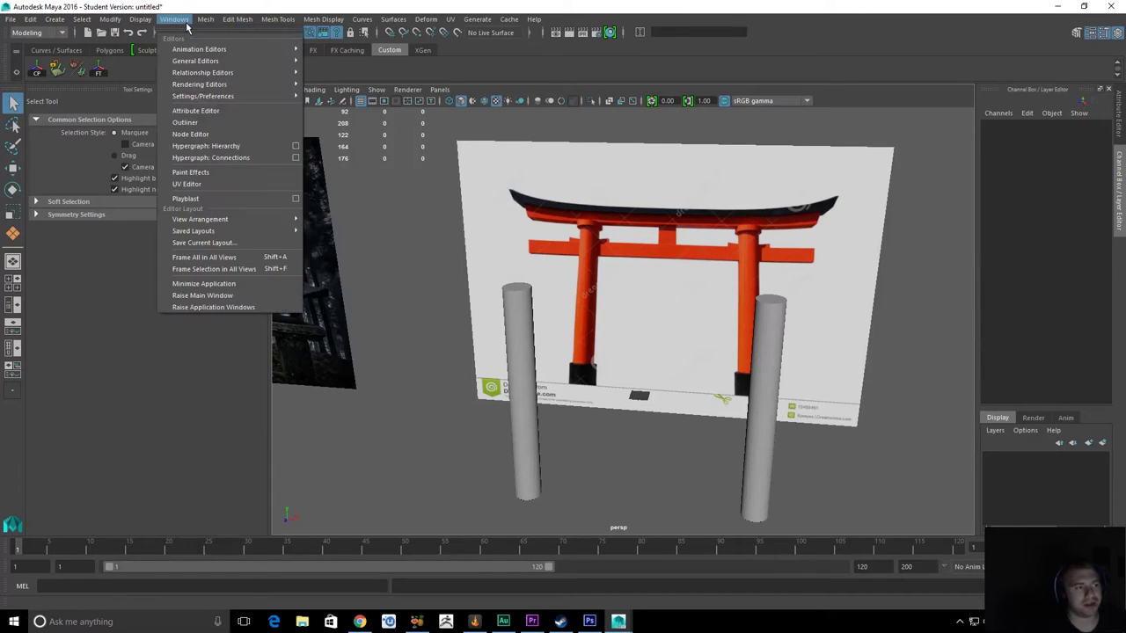
click(186, 23)
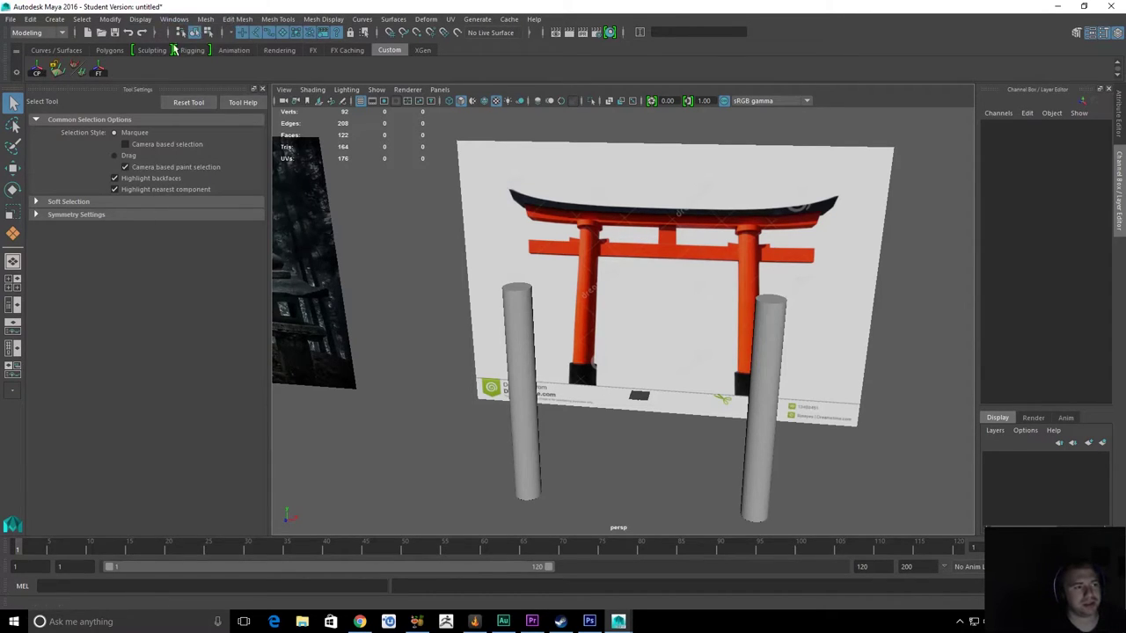
right_click(100, 74)
Add a second Center Pivot shortcut to the Custom shelf and remove it again
click(110, 19)
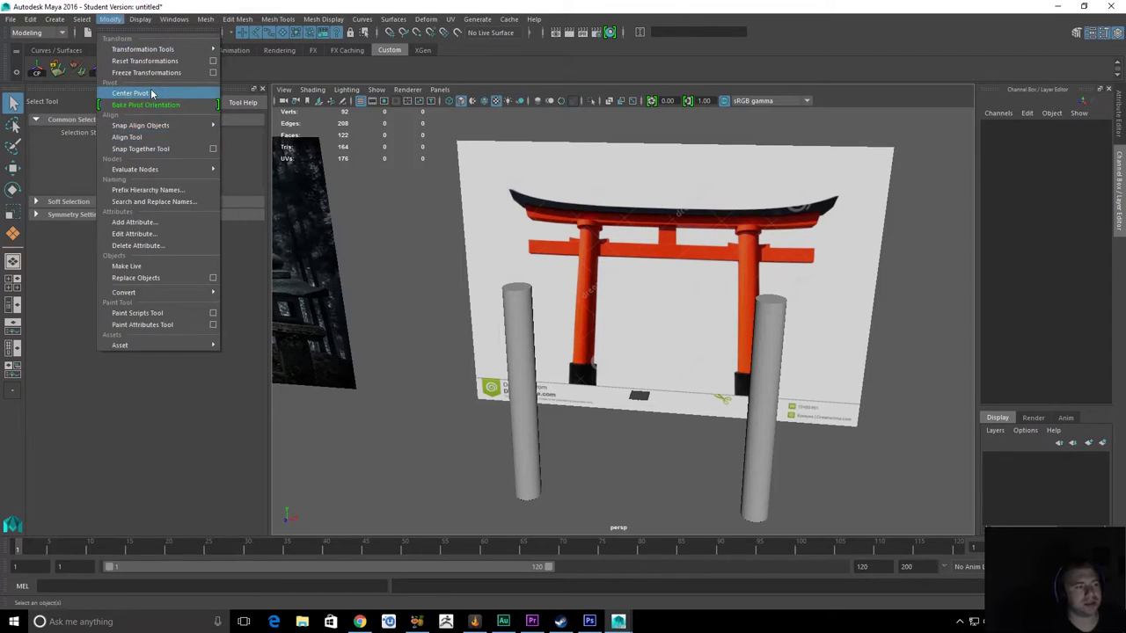
click(260, 67)
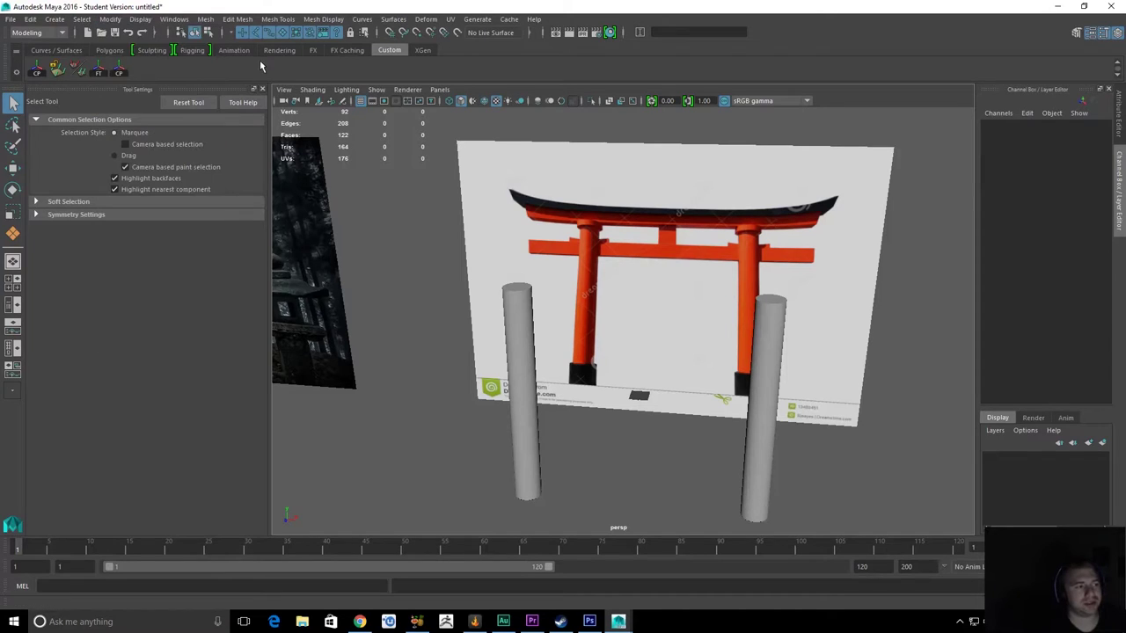
right_click(121, 74)
click(174, 66)
right_click(126, 73)
click(164, 114)
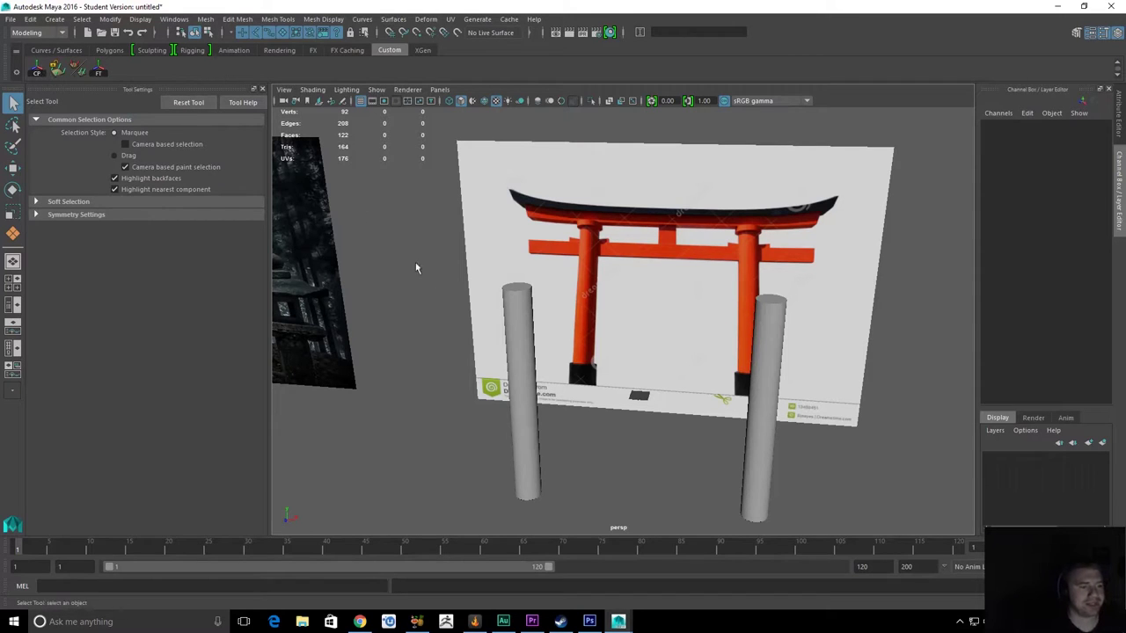
Offset the left pillar's pivot along X toward the right pillar and restore it with Center Pivot
click(507, 302)
key(w)
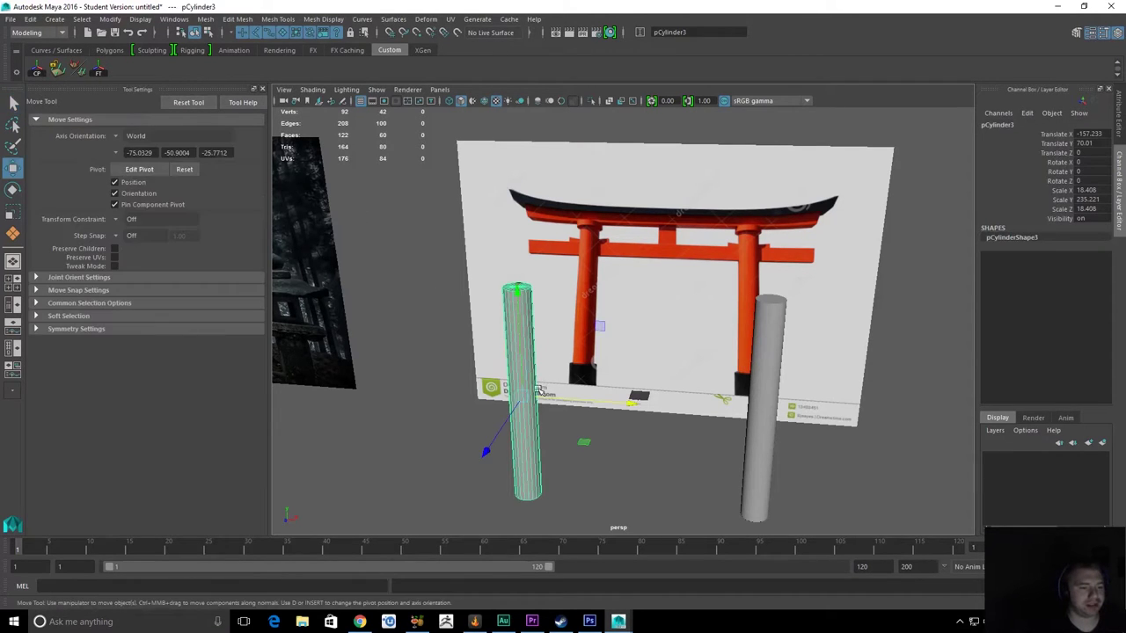
key(d)
drag(626, 404, 698, 407)
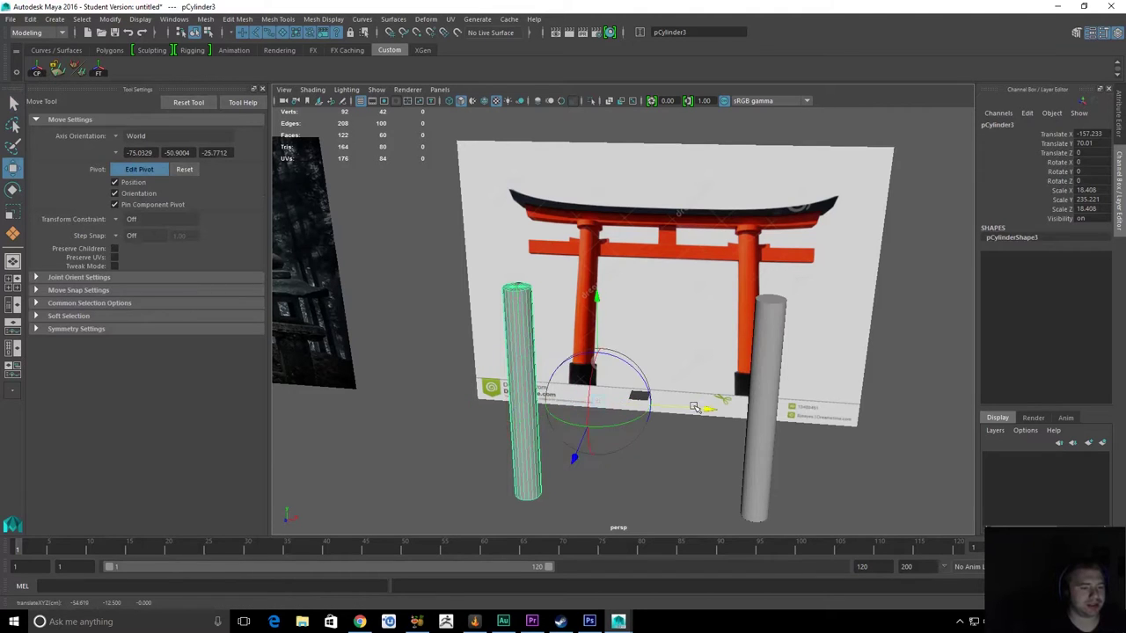
key(q)
key(w)
alt+drag(552, 381, 636, 319)
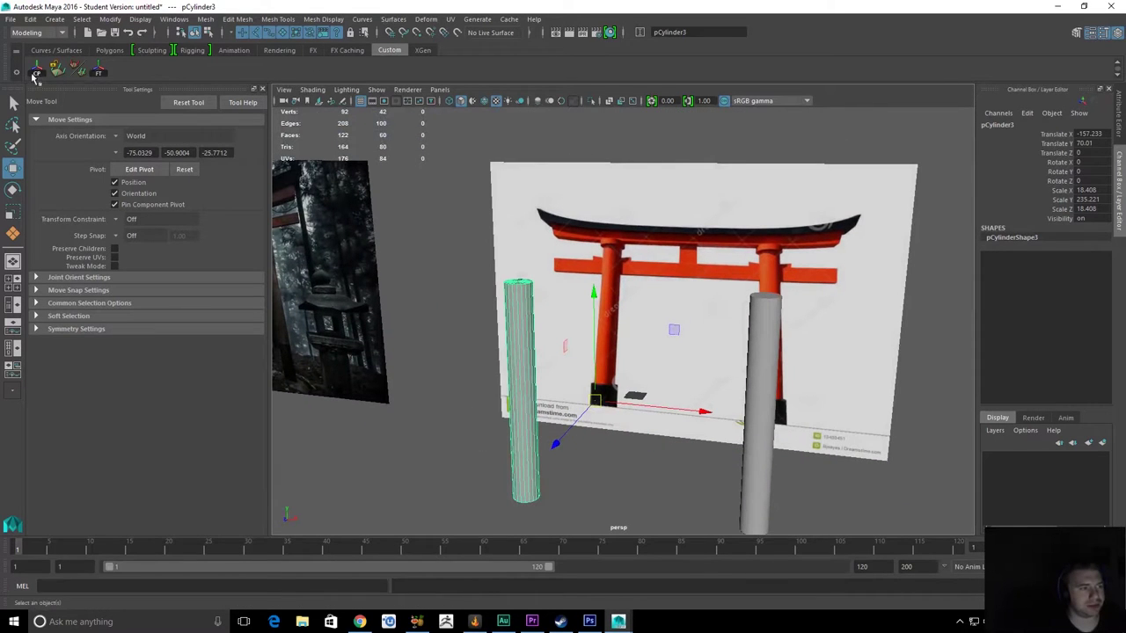
alt+drag(403, 230, 429, 266)
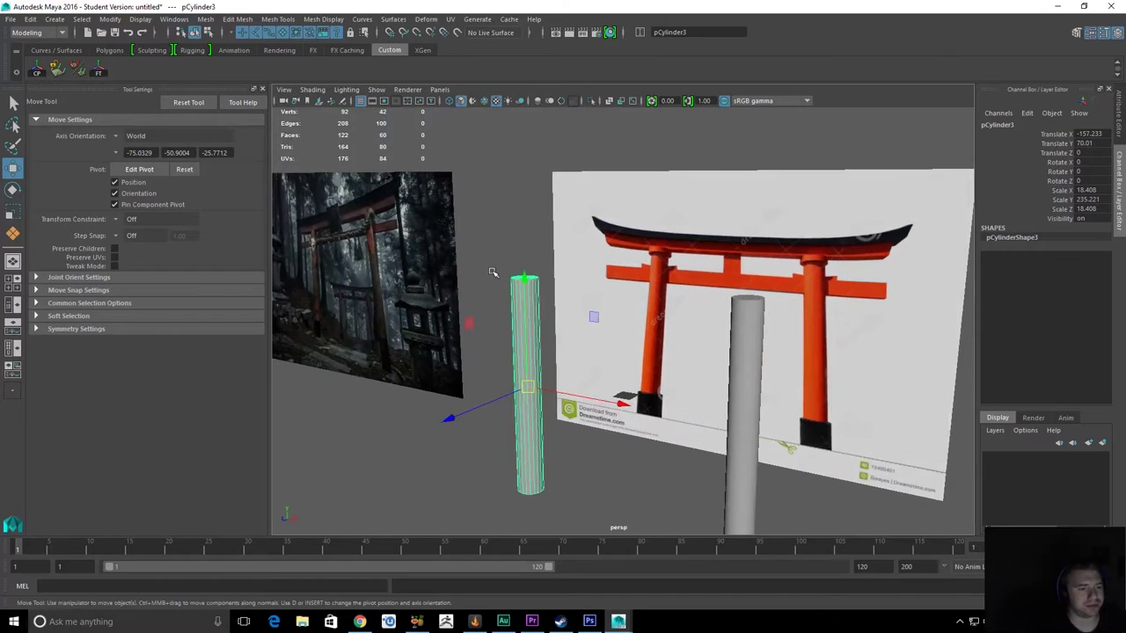
click(491, 204)
click(528, 313)
click(475, 246)
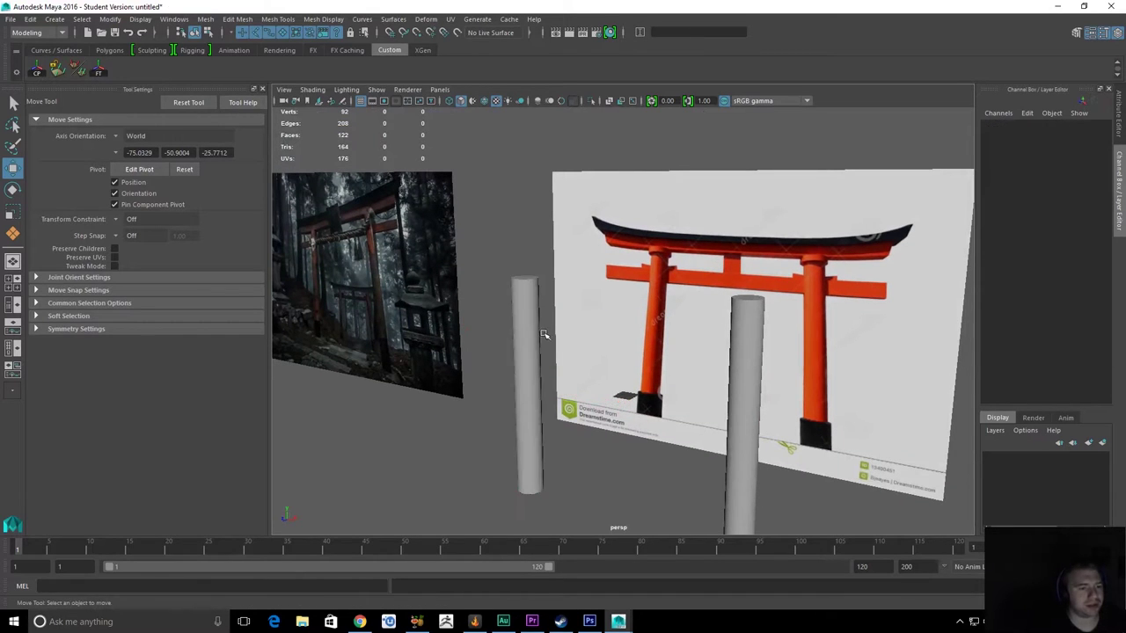
click(532, 335)
key(space)
shift+right_click(531, 337)
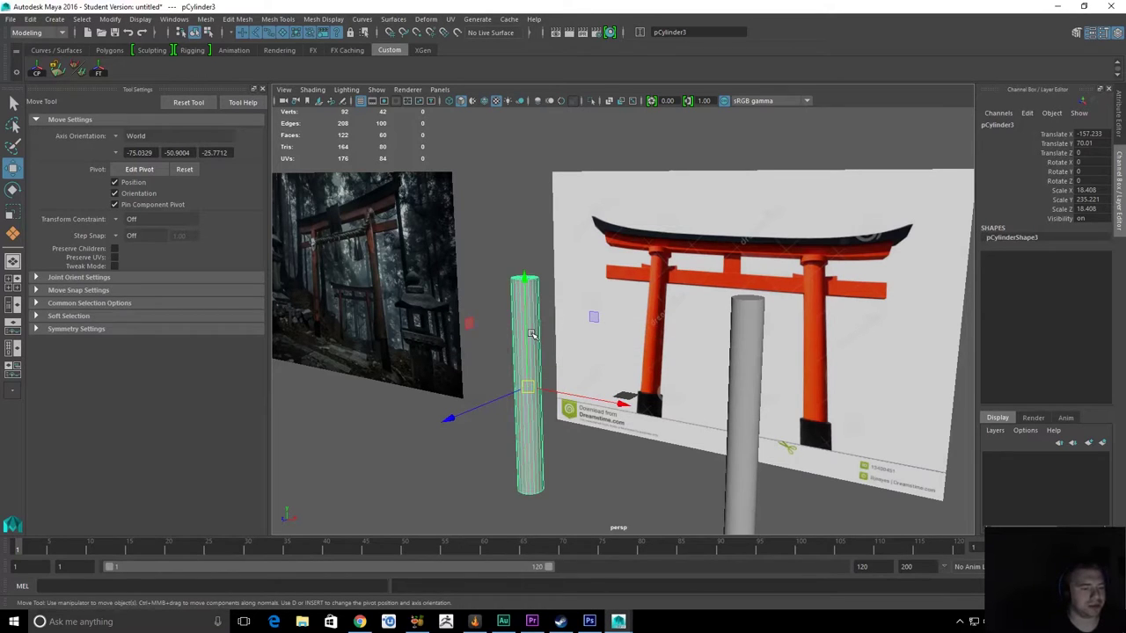
ctrl+right_click(532, 334)
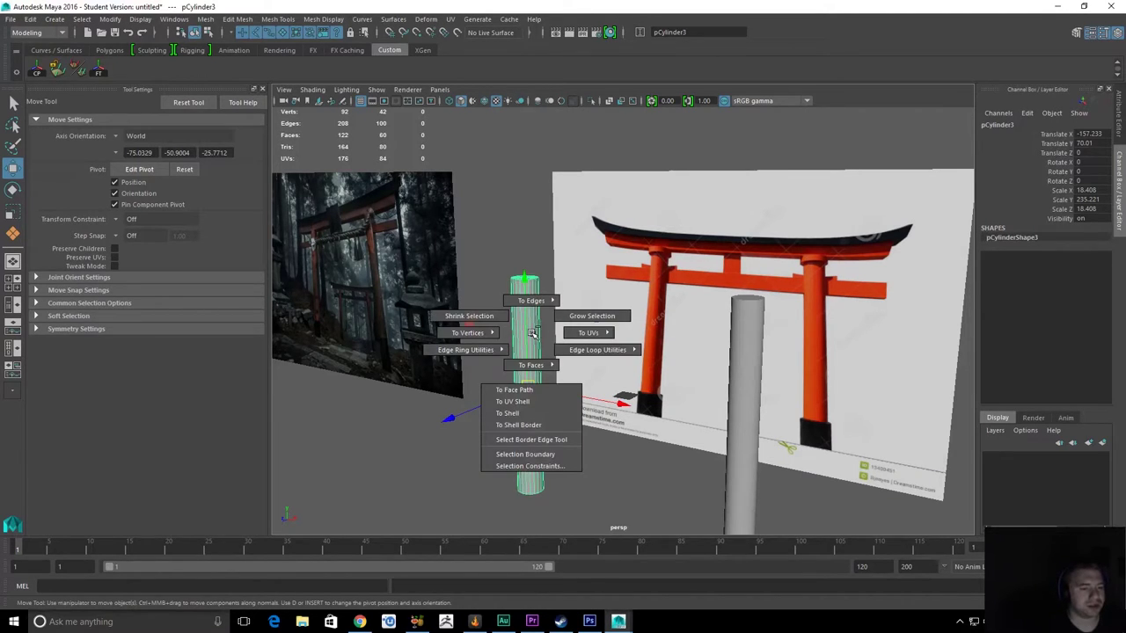
key(q)
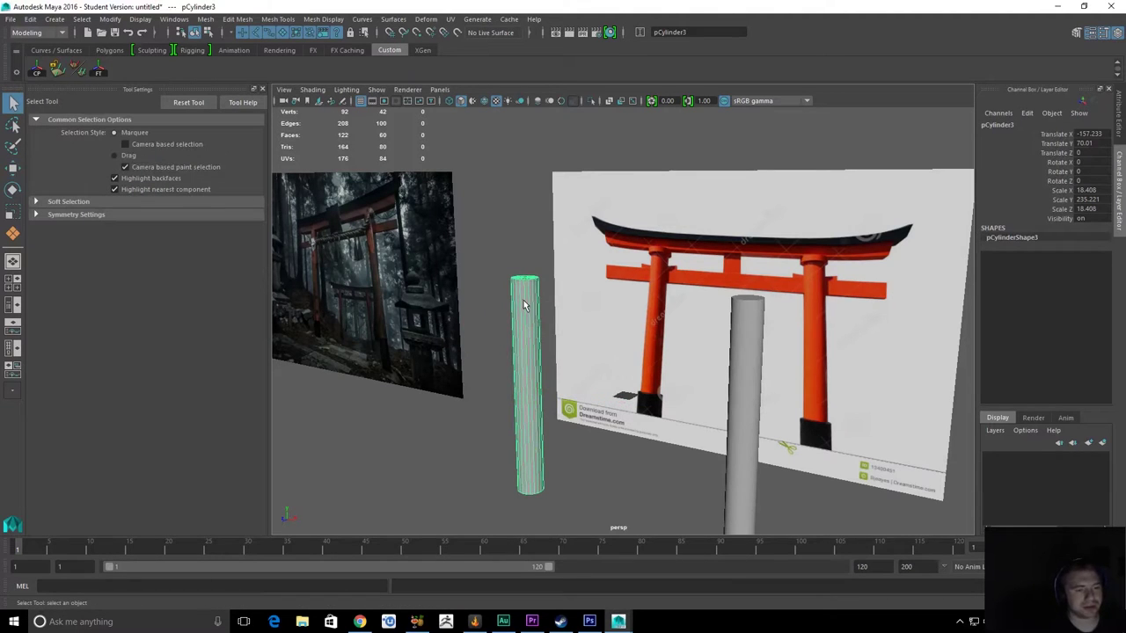
Select the right pillar cylinder in the perspective view
alt+drag(509, 258, 578, 266)
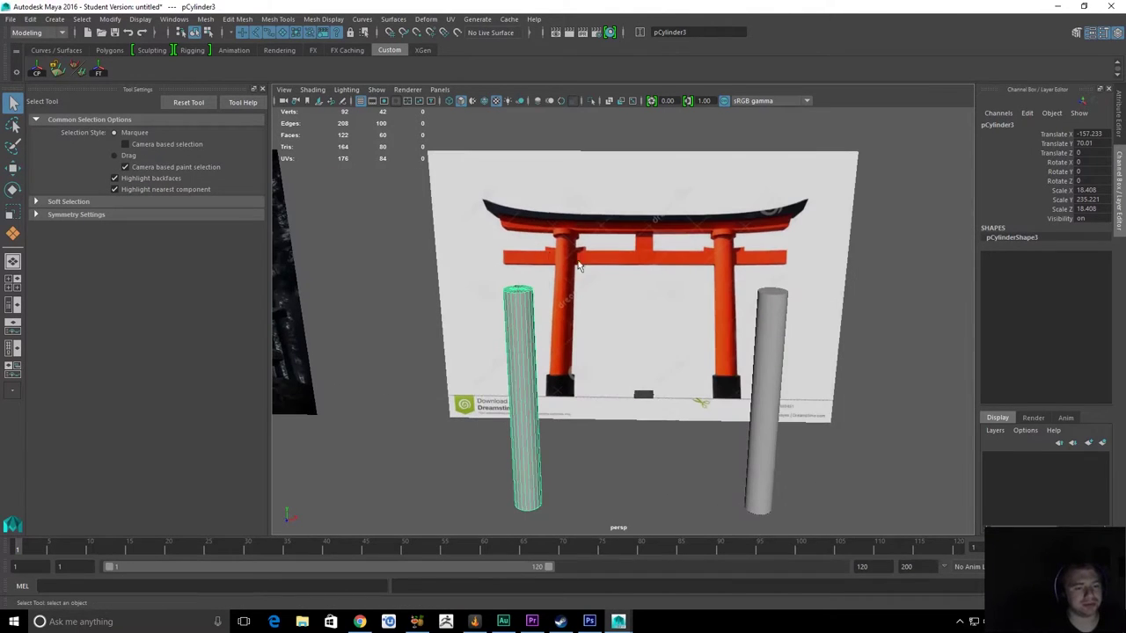
click(773, 348)
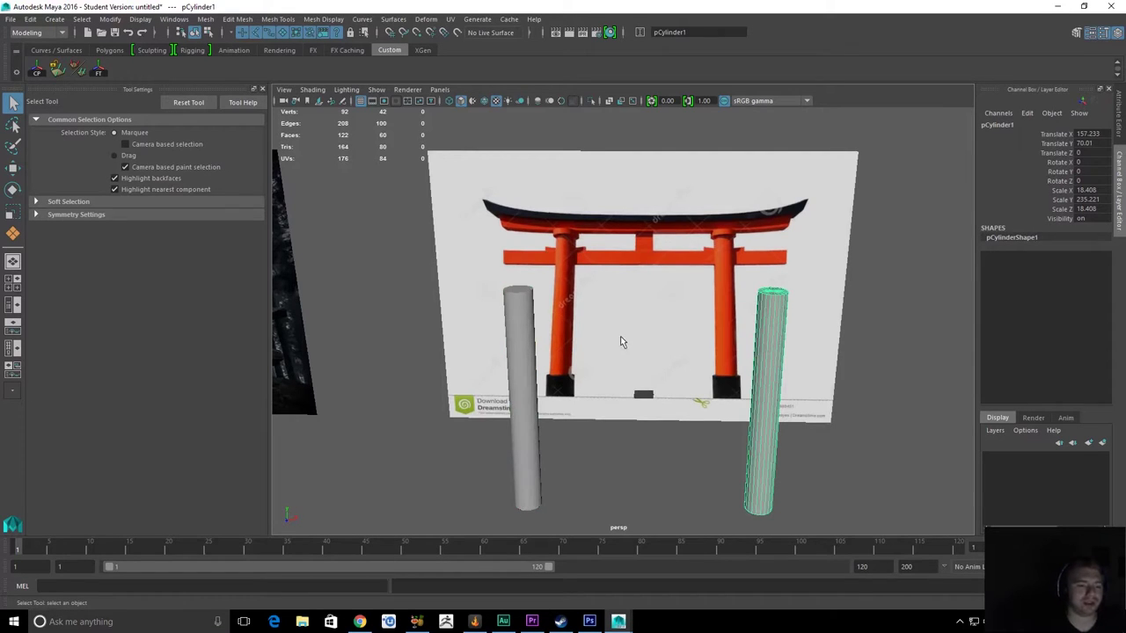
Delete the right pillar cylinder and select the remaining left pillar
key(Delete)
click(518, 331)
alt+drag(384, 285, 406, 296)
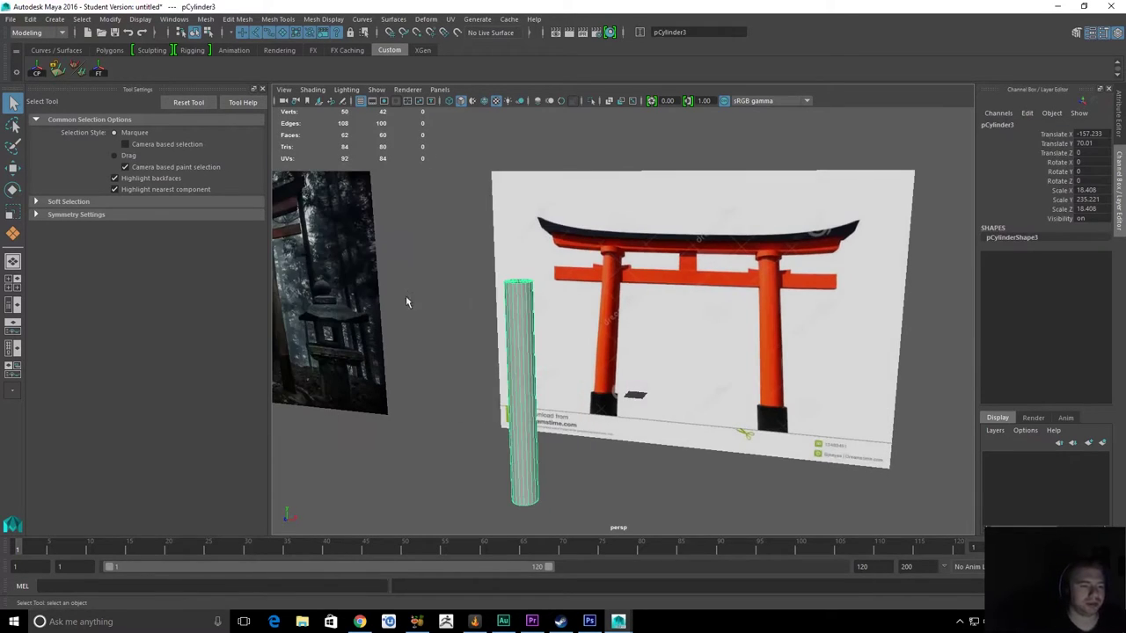
Try a duplicate of the left pillar moved along X to about 158.9, and delete the copy
key(w)
drag(627, 404, 887, 428)
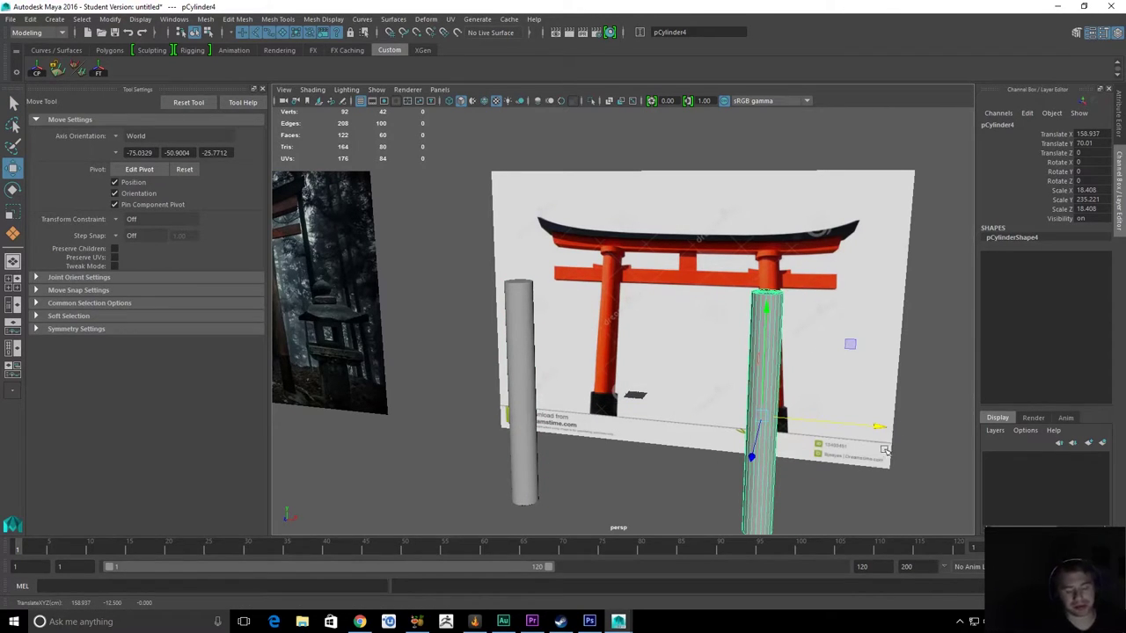
key(Delete)
Examine the remaining pillar in perspective from several angles, closing in on its top cap
click(532, 306)
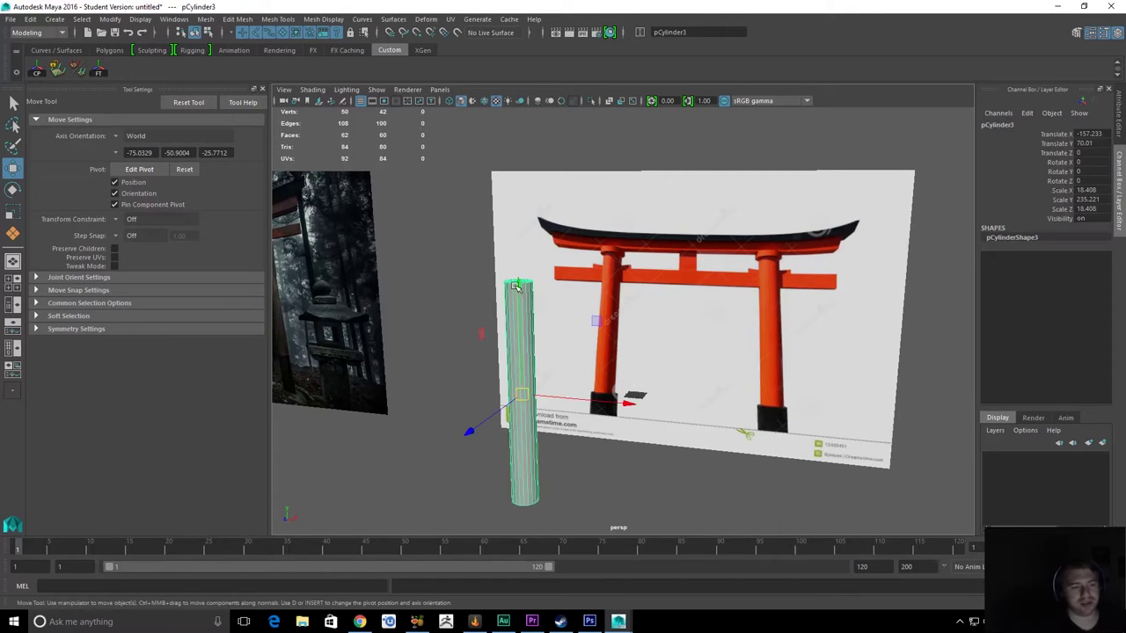
mouse_move(532, 306)
alt+mouse_down()
mouse_move(594, 294)
mouse_move(566, 320)
mouse_move(526, 320)
alt+mouse_up()
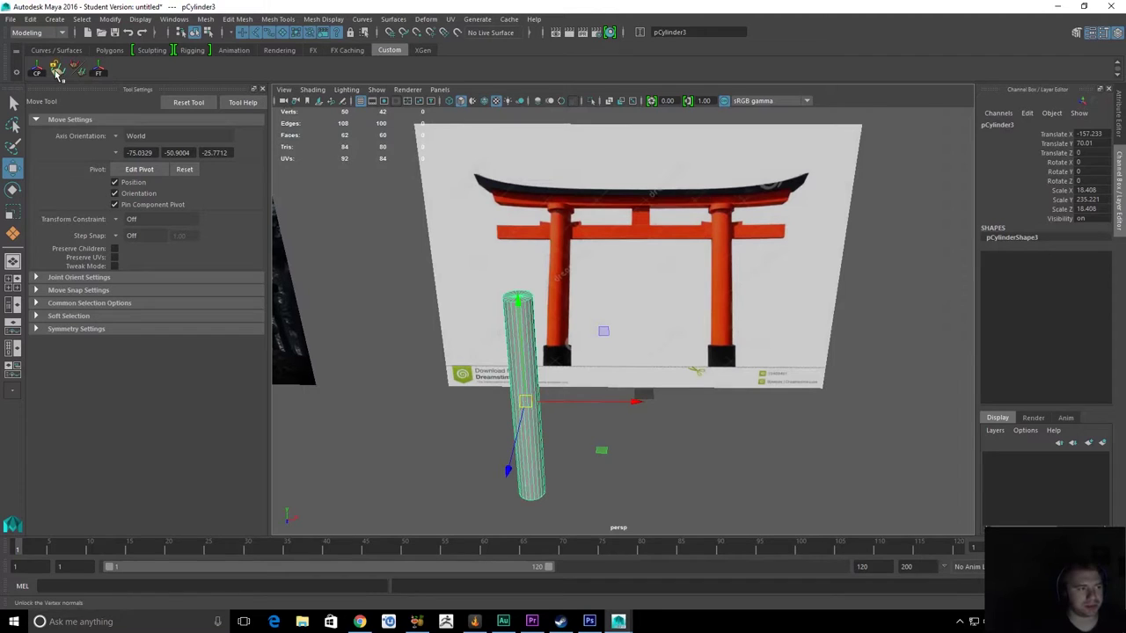
alt+drag(616, 387, 559, 404)
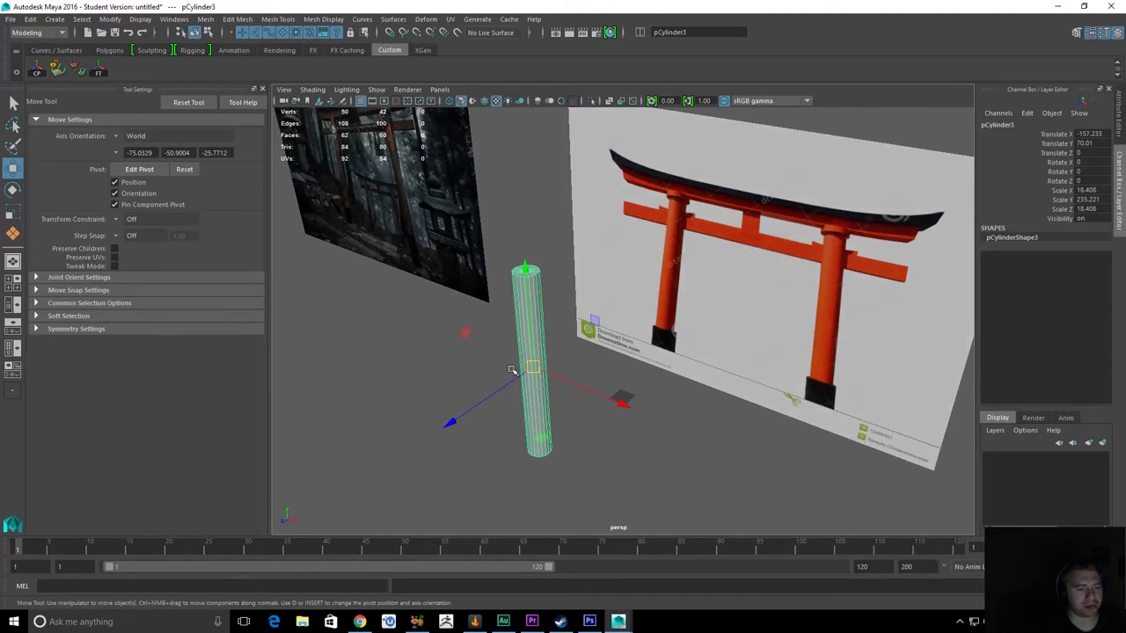
scroll(493, 290, up, 5)
key(q)
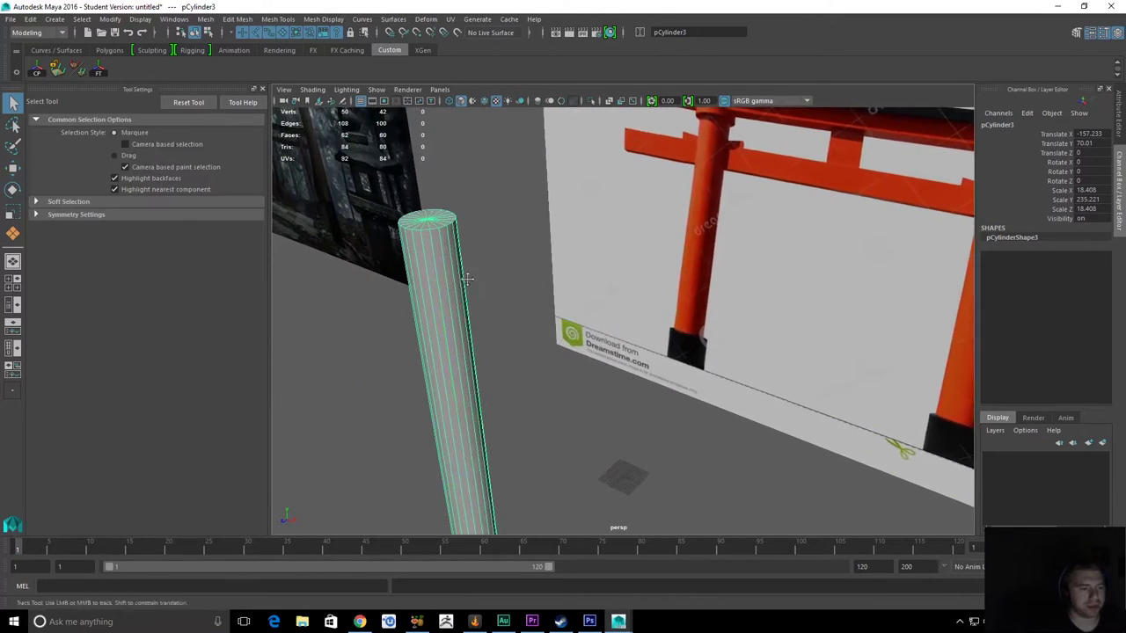
alt+middle_drag(468, 279, 772, 488)
scroll(772, 487, up, 4)
alt+middle_drag(527, 382, 613, 384)
scroll(613, 385, up, 1)
Try selecting a single side face on the pillar and return to selecting the whole cylinder
key(F11)
click(580, 374)
key(w)
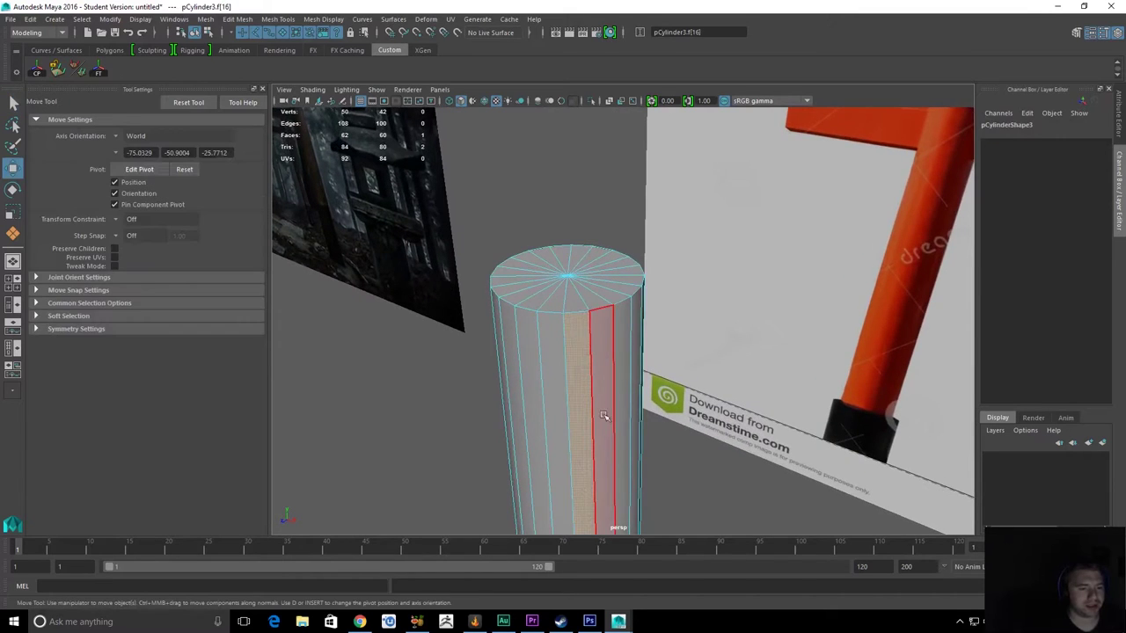
scroll(604, 416, down, 3)
right_drag(556, 370, 590, 291)
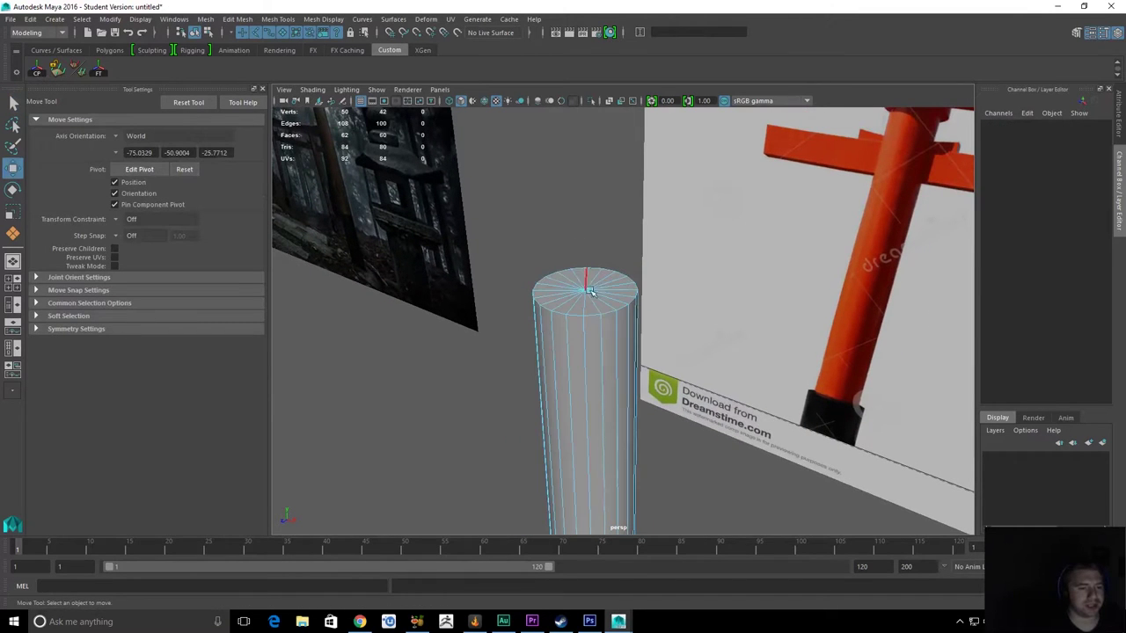
key(F8)
click(592, 339)
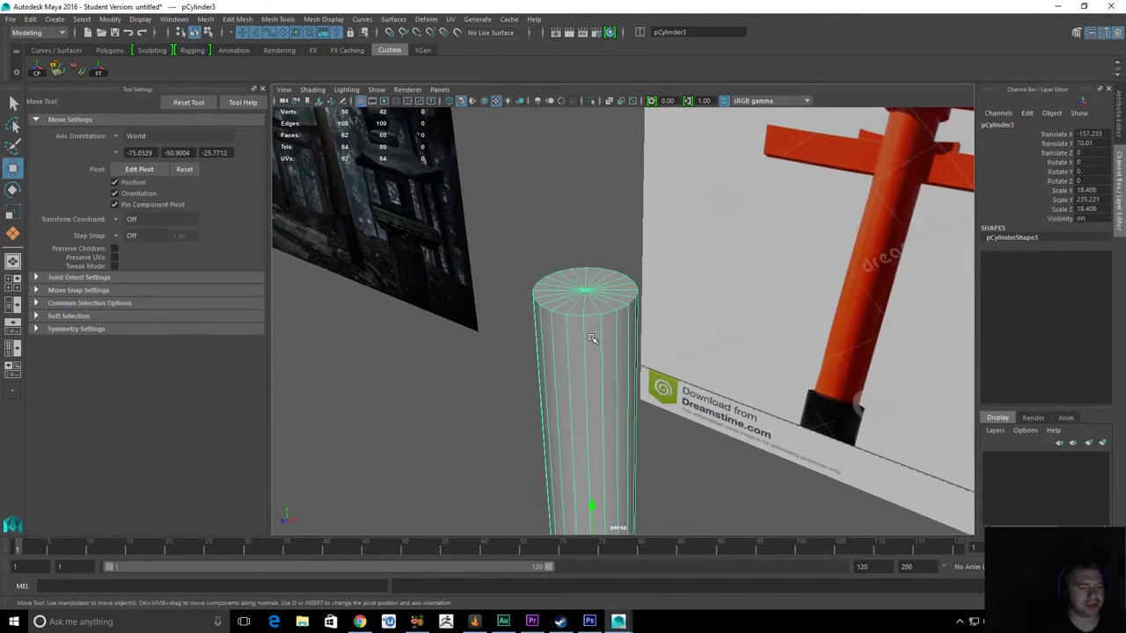
Switch from perspective to the front view with the pillar framed against the gate reference image
scroll(592, 338, down, 4)
alt+drag(592, 338, 588, 308)
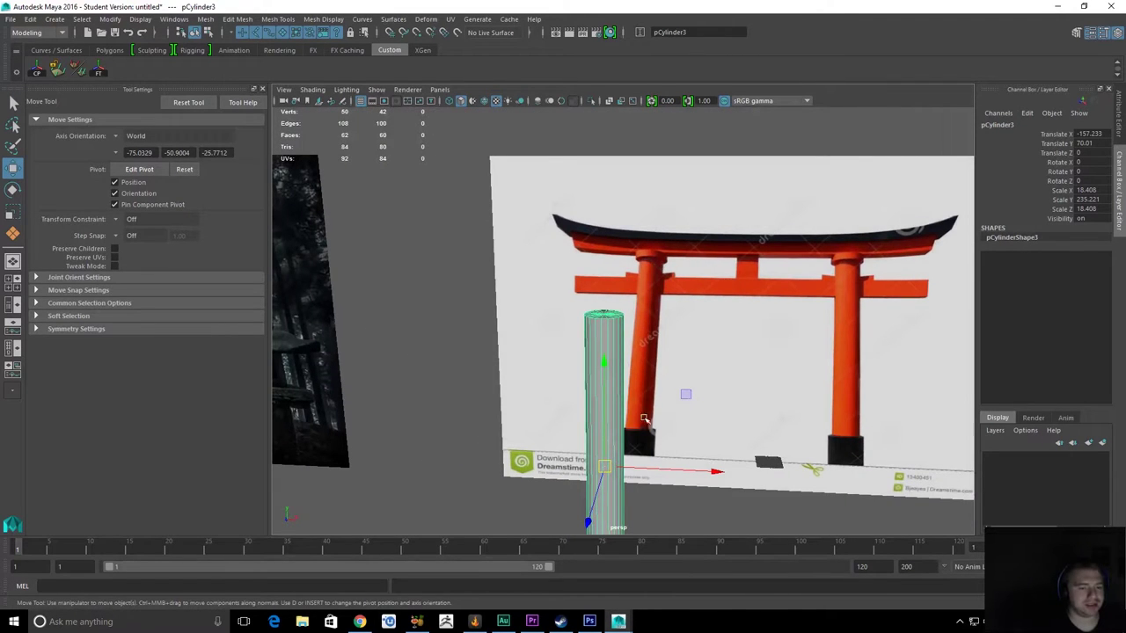
scroll(647, 429, up, 4)
scroll(649, 391, up, 4)
key(space)
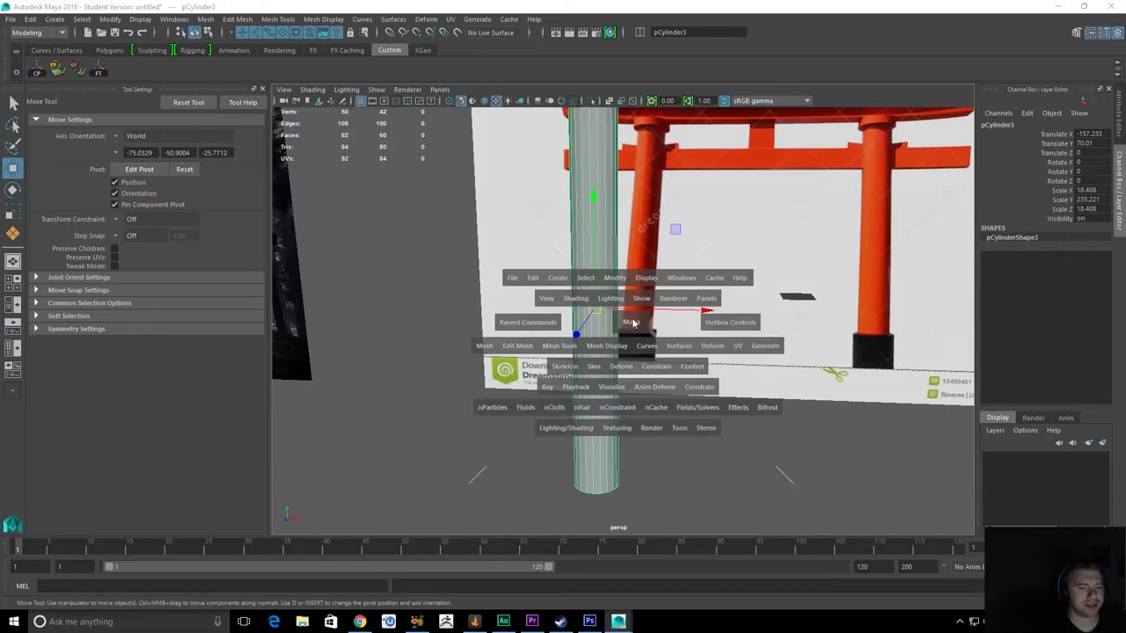
drag(632, 323, 634, 330)
scroll(623, 382, up, 3)
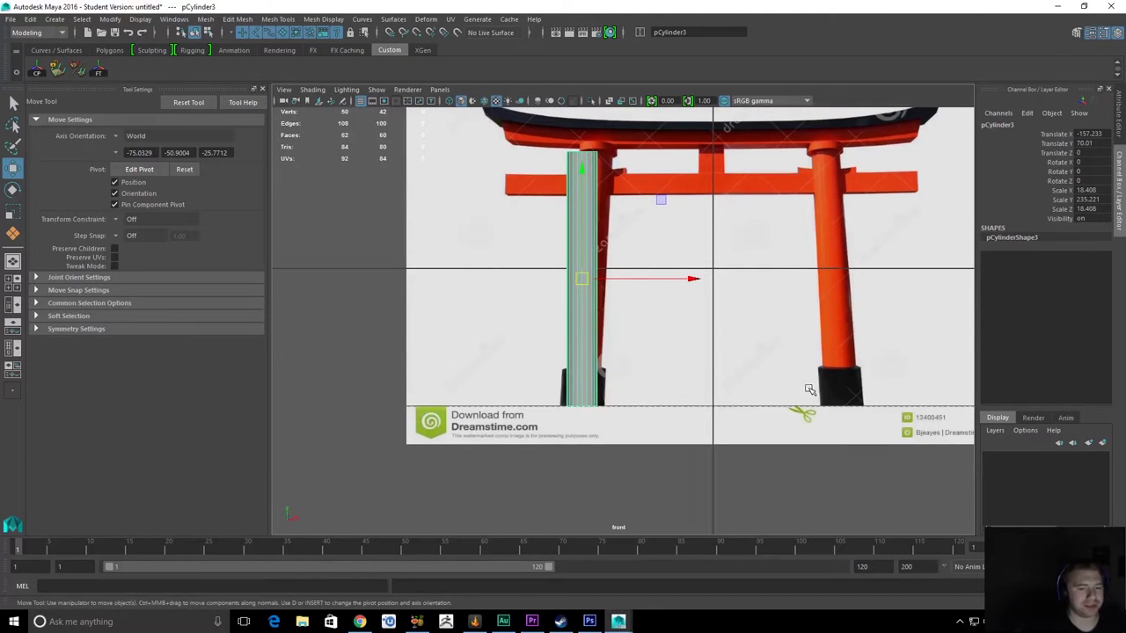
Check the inari torii.jpg reference in Photoshop and return to Maya
key(alt+Tab)
key(alt+Tab)
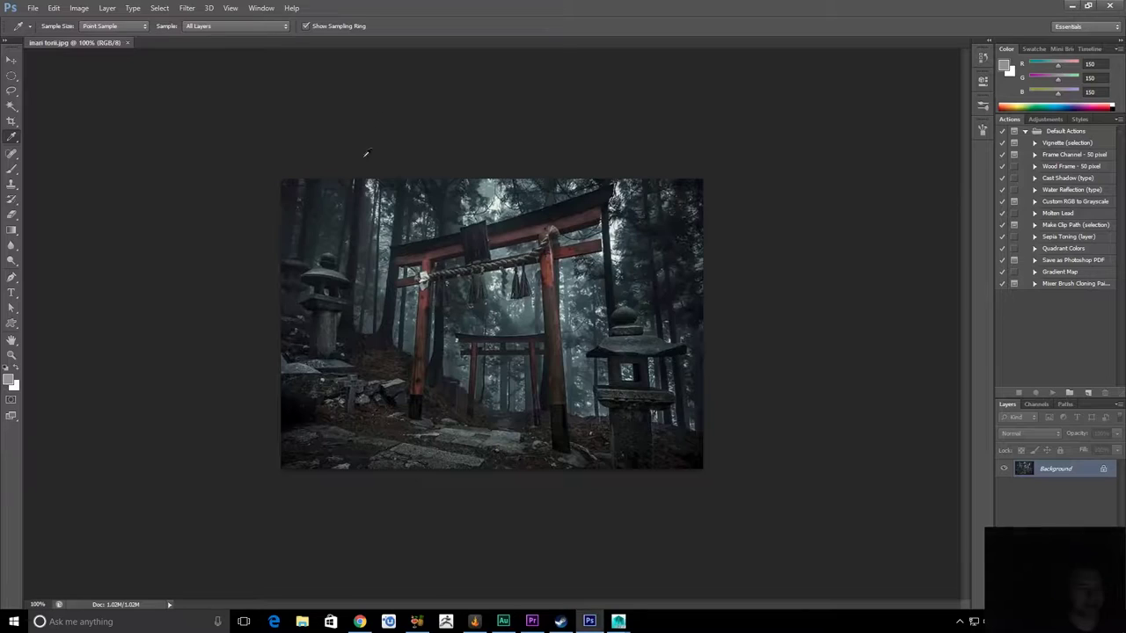
key(alt+Tab)
Select the dark forest reference plane in the front view and move it along X to about -524.6
scroll(452, 243, down, 5)
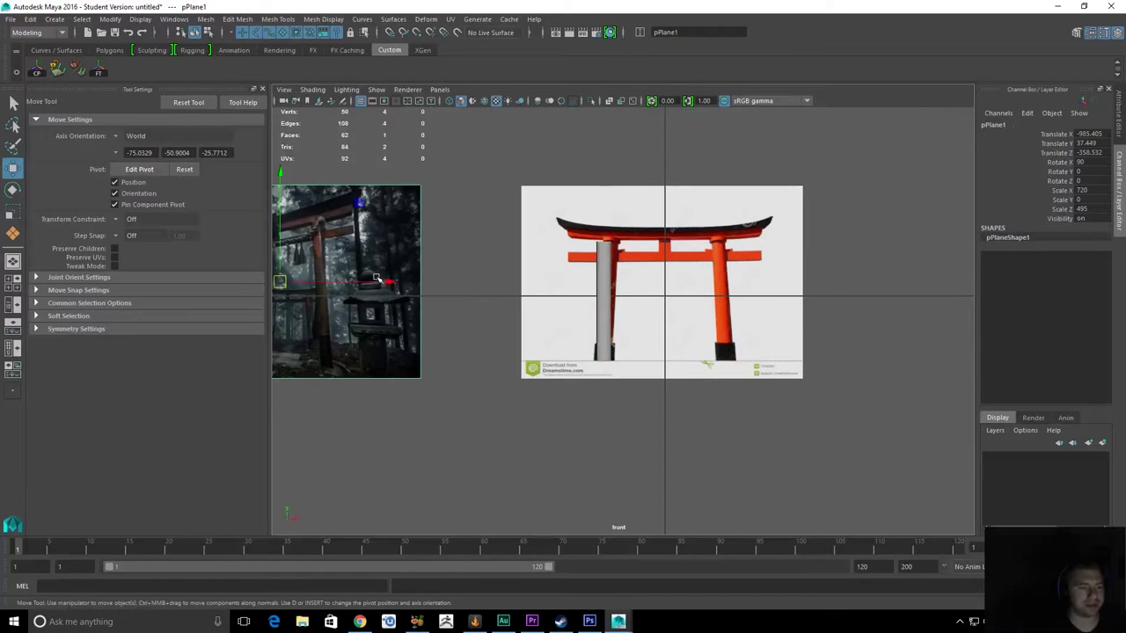
click(396, 284)
drag(395, 284, 495, 284)
Examine the dark pillar bases in the forest photo and compare them with the red gate reference
scroll(563, 304, up, 6)
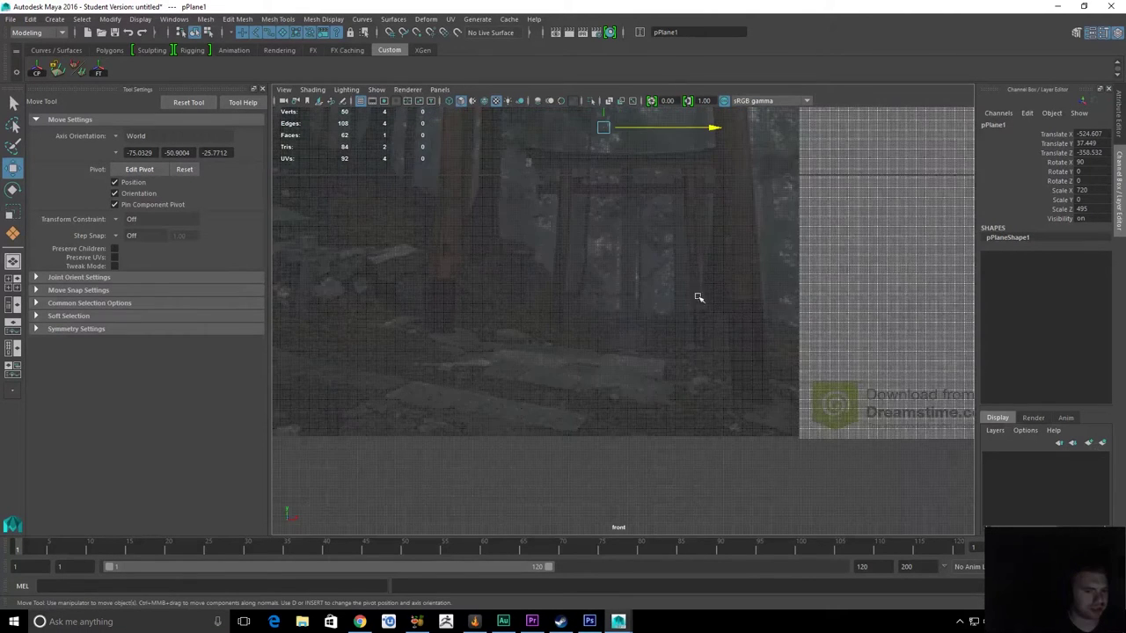
scroll(753, 311, down, 1)
alt+middle_drag(741, 314, 604, 315)
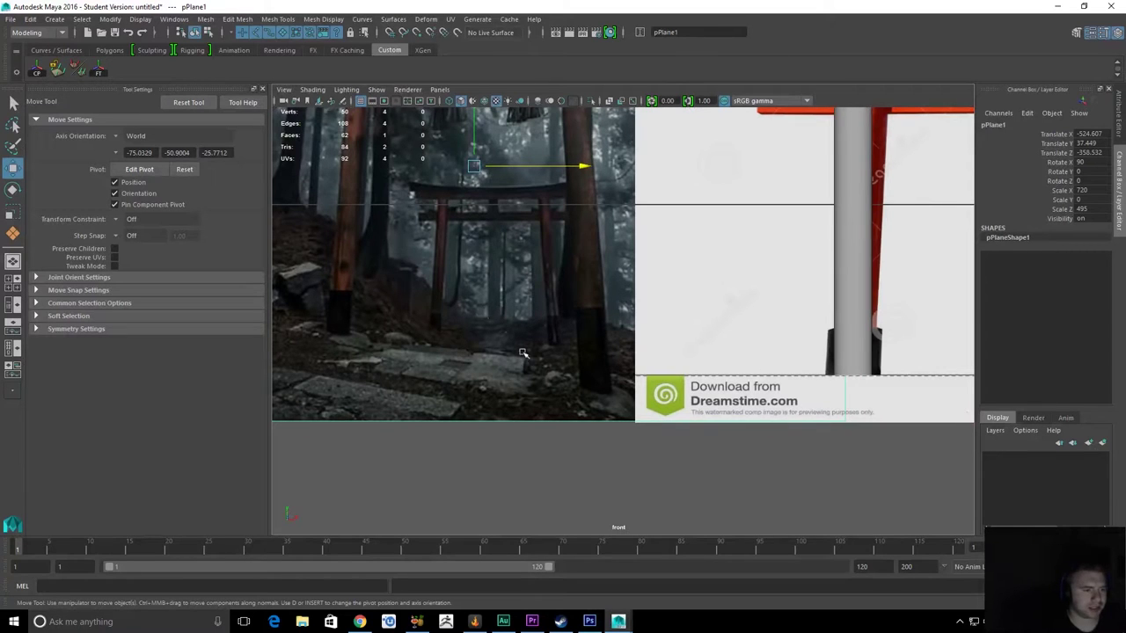
key(alt+Tab)
key(alt+Tab)
key(alt+Tab)
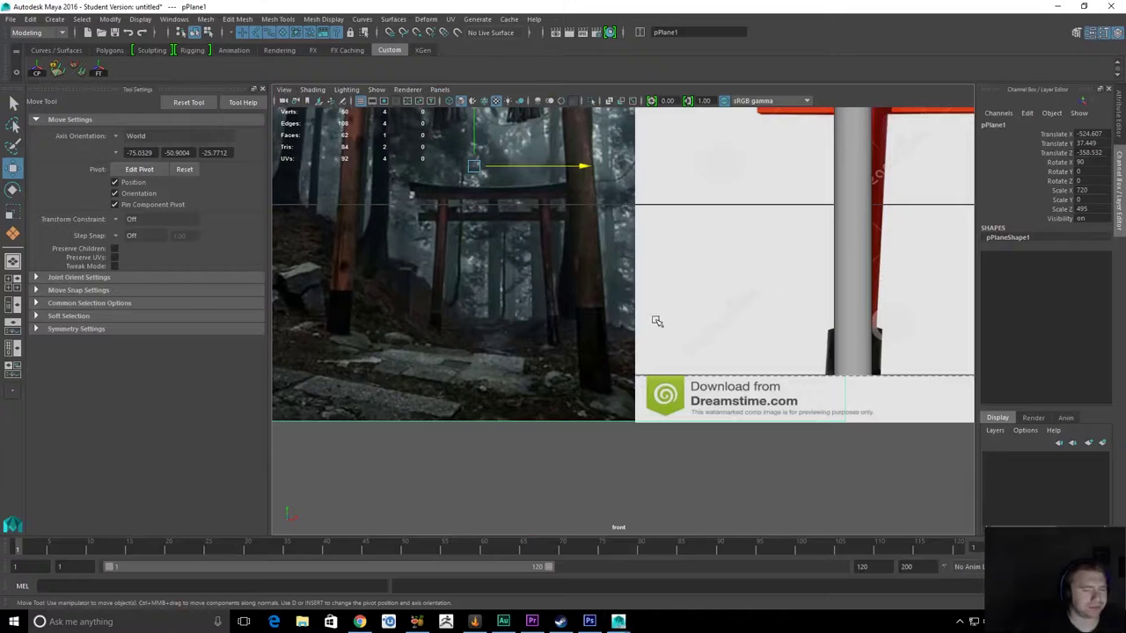
alt+middle_drag(968, 354, 678, 325)
alt+middle_drag(391, 296, 771, 333)
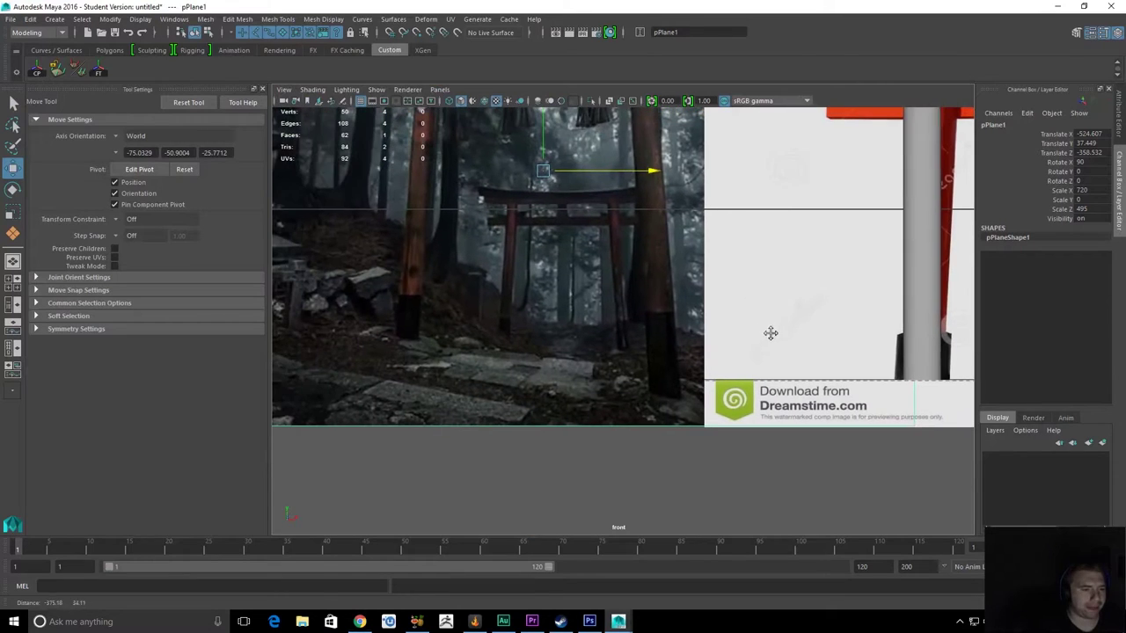
alt+middle_drag(717, 156, 493, 184)
scroll(553, 208, down, 7)
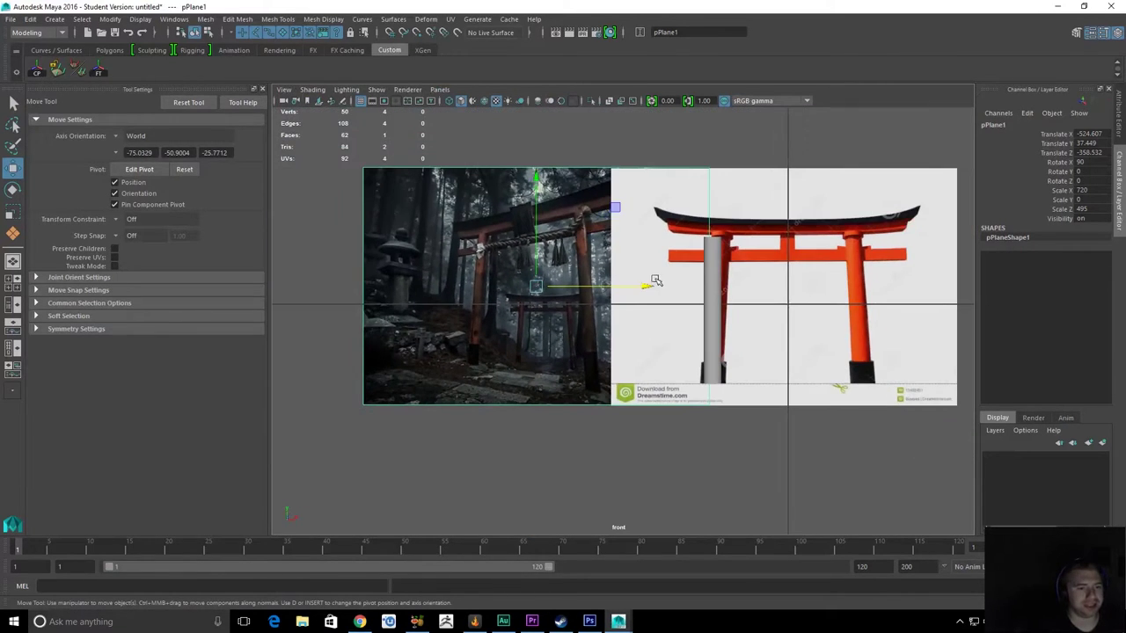
Move the forest reference plane back along X, clear of the gate reference, and select the left pillar
drag(649, 287, 534, 289)
key(q)
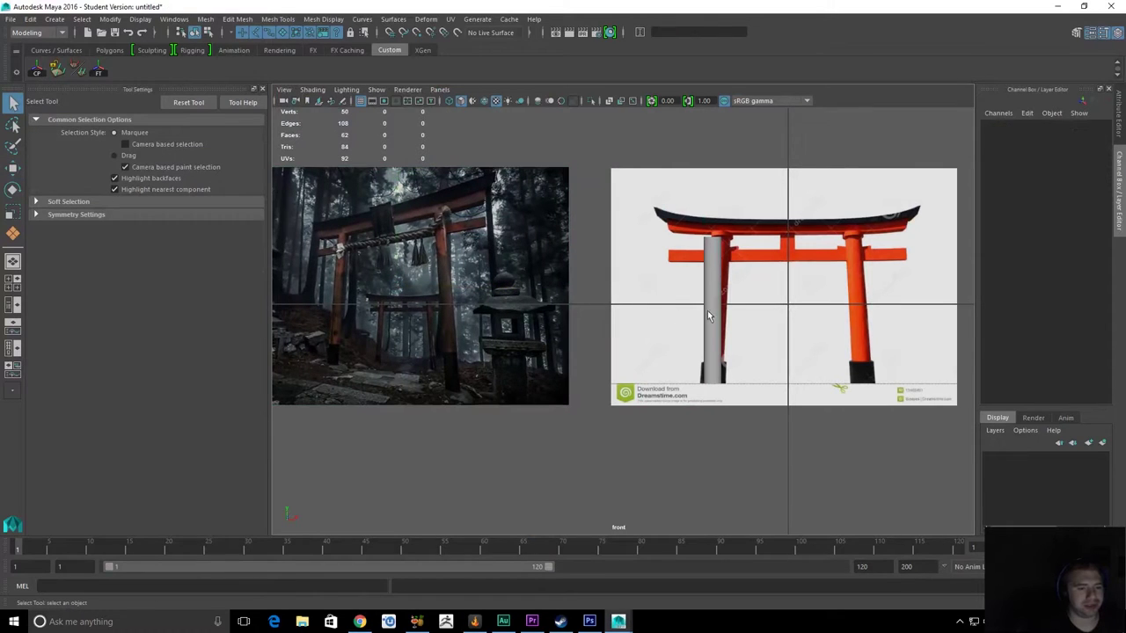
click(720, 360)
alt+middle_drag(720, 361, 695, 302)
alt+right_drag(694, 301, 754, 414)
Switch to Chrome and open the Suzumigaoka Hachiman-jinja torii photo full size, enlarged at the left pillar's base
key(alt+Tab)
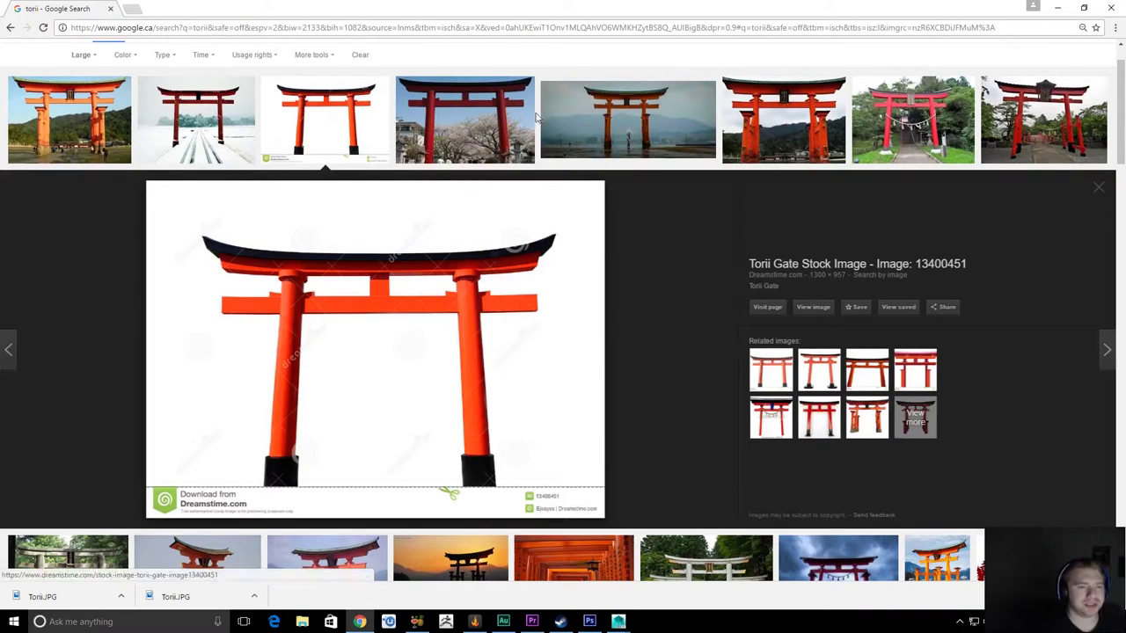
click(449, 110)
click(1062, 117)
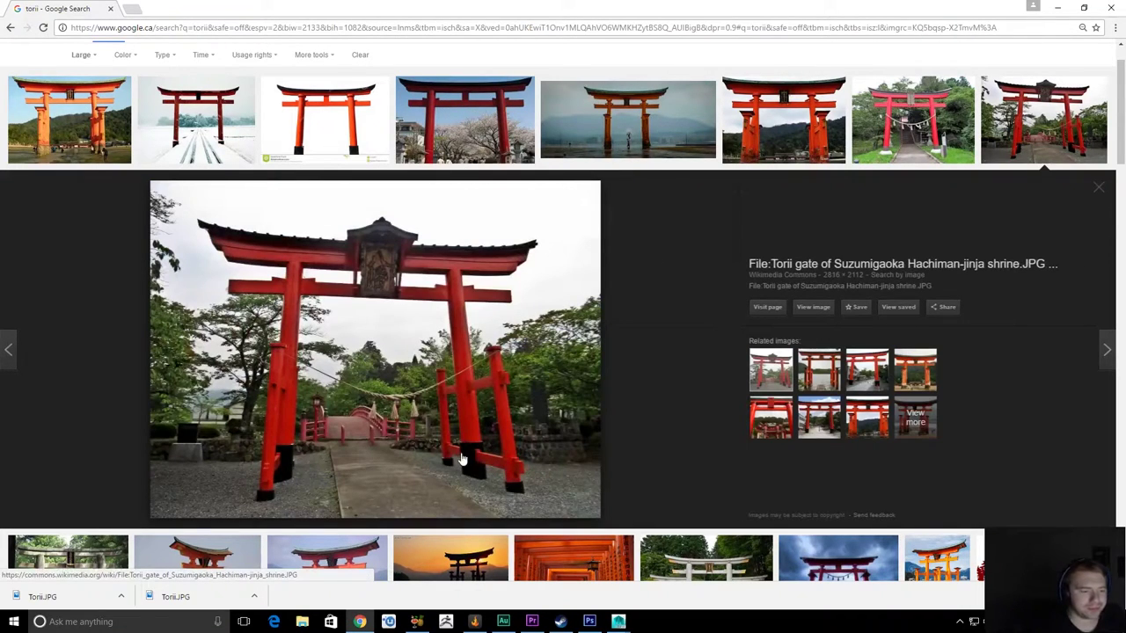
click(813, 308)
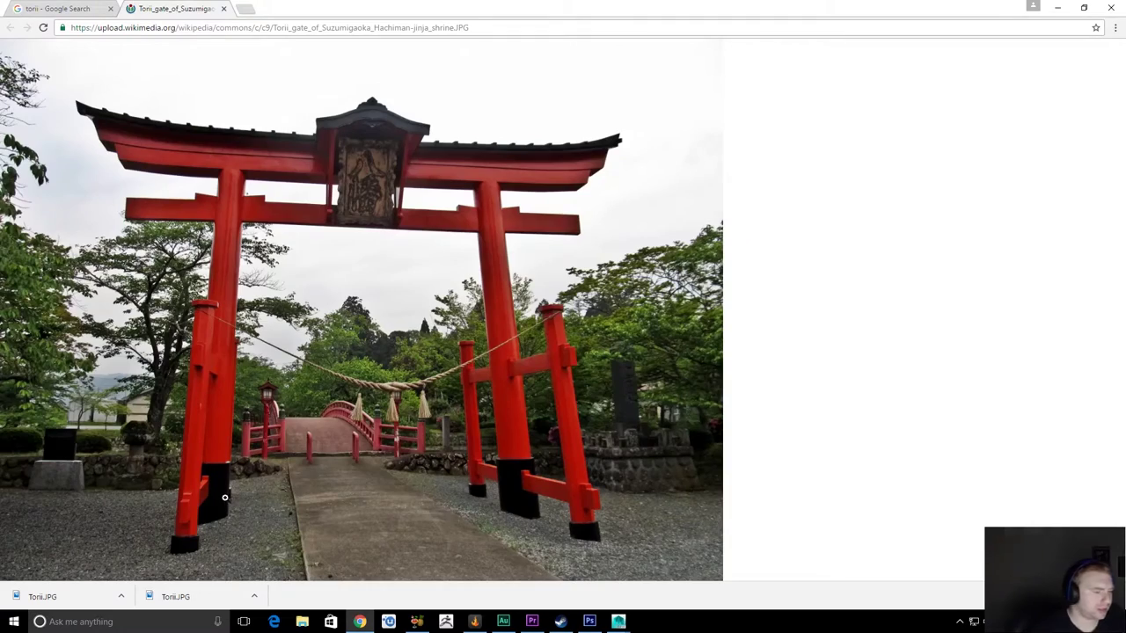
click(225, 498)
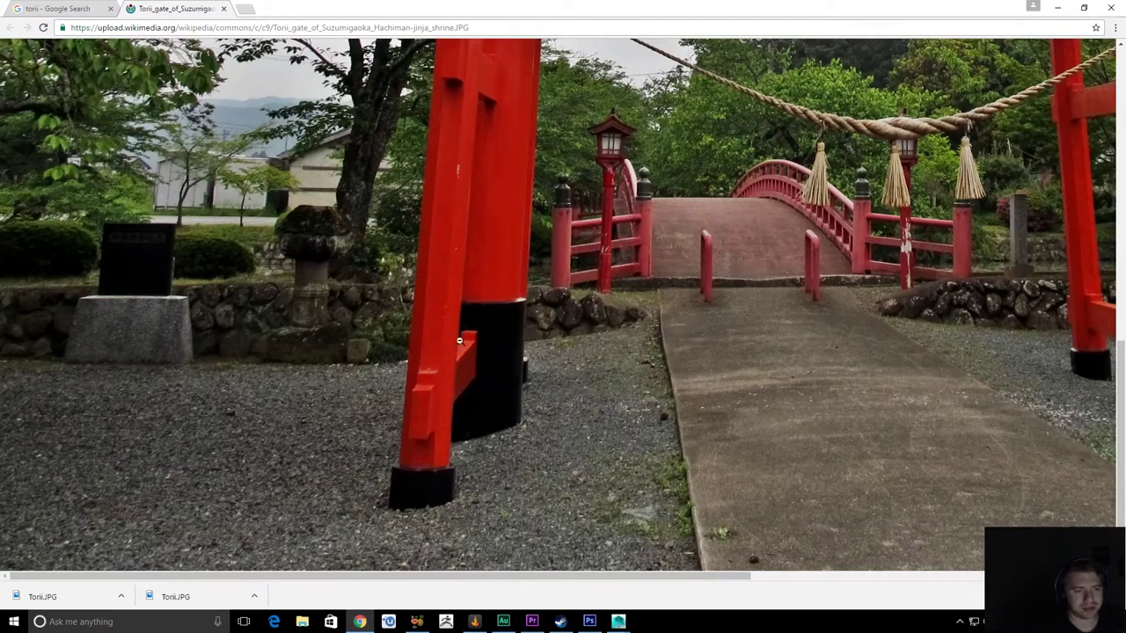
Fit the shrine photo back to the window and close its tab to return to the torii image results
key(alt+Tab)
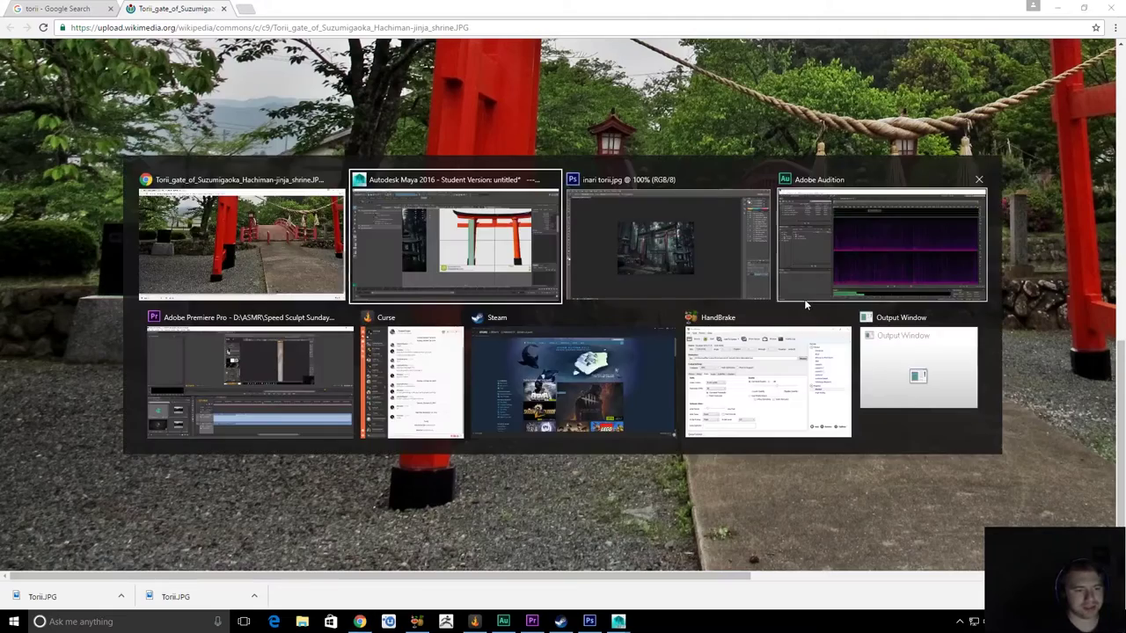
key(alt+Tab)
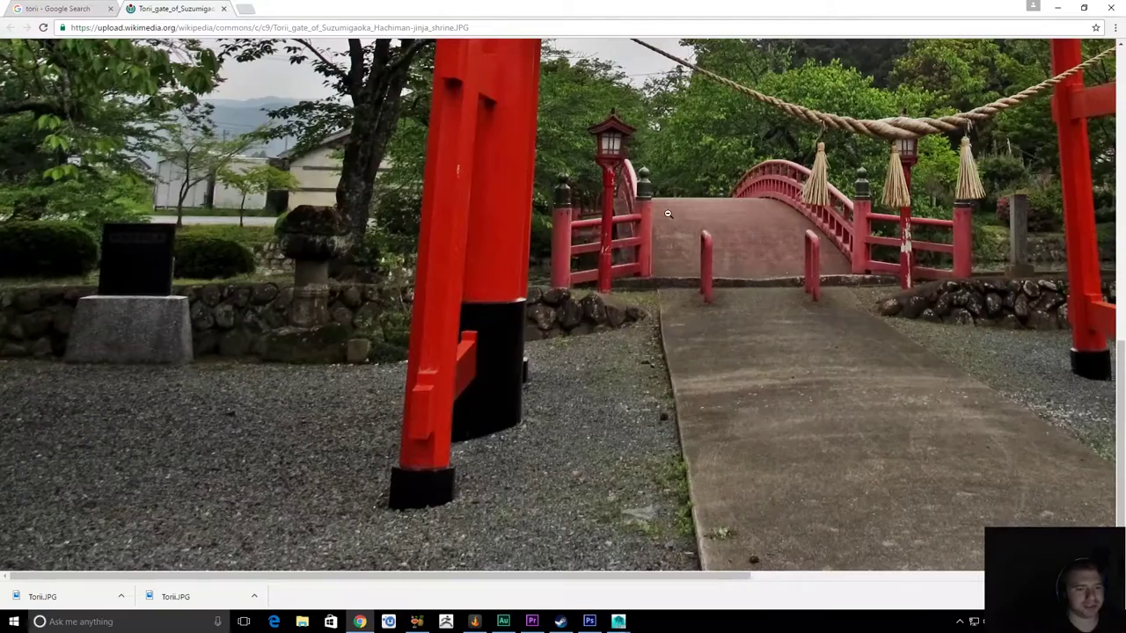
click(668, 215)
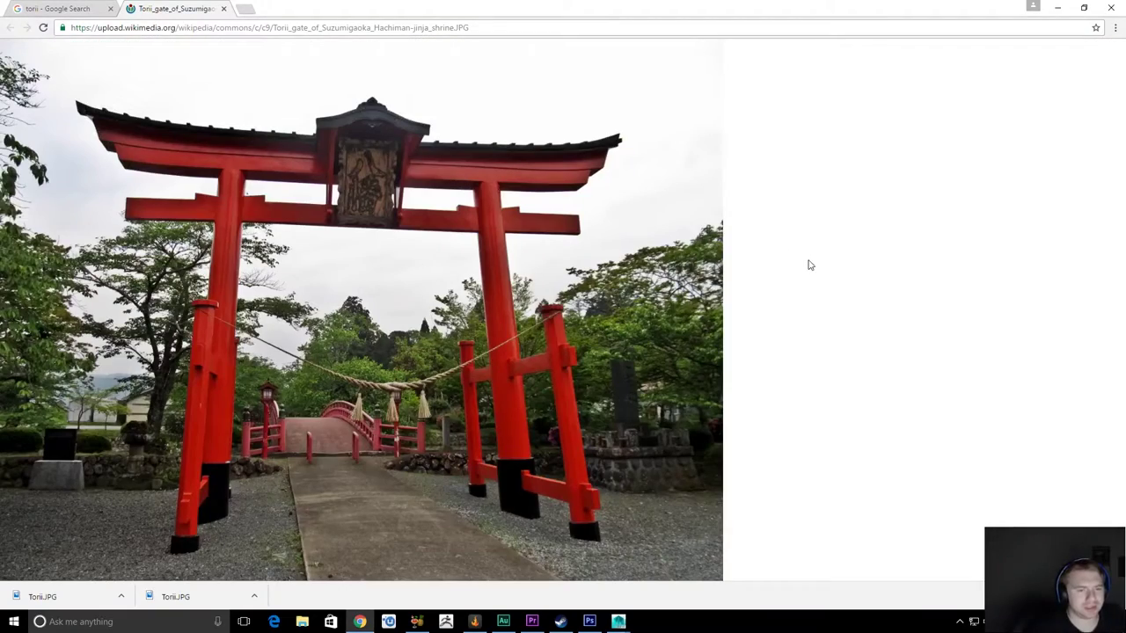
click(223, 8)
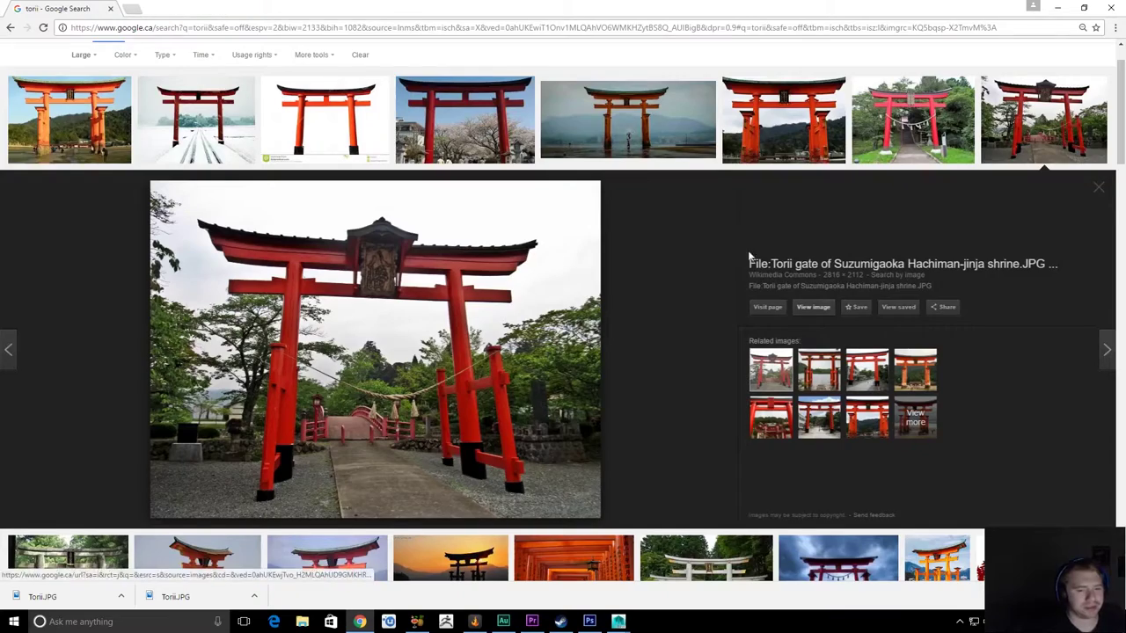
Open the orange torii tunnel photo full size and enlarge it to 300% to examine the black pillar bases
scroll(721, 281, down, 4)
click(573, 255)
click(814, 296)
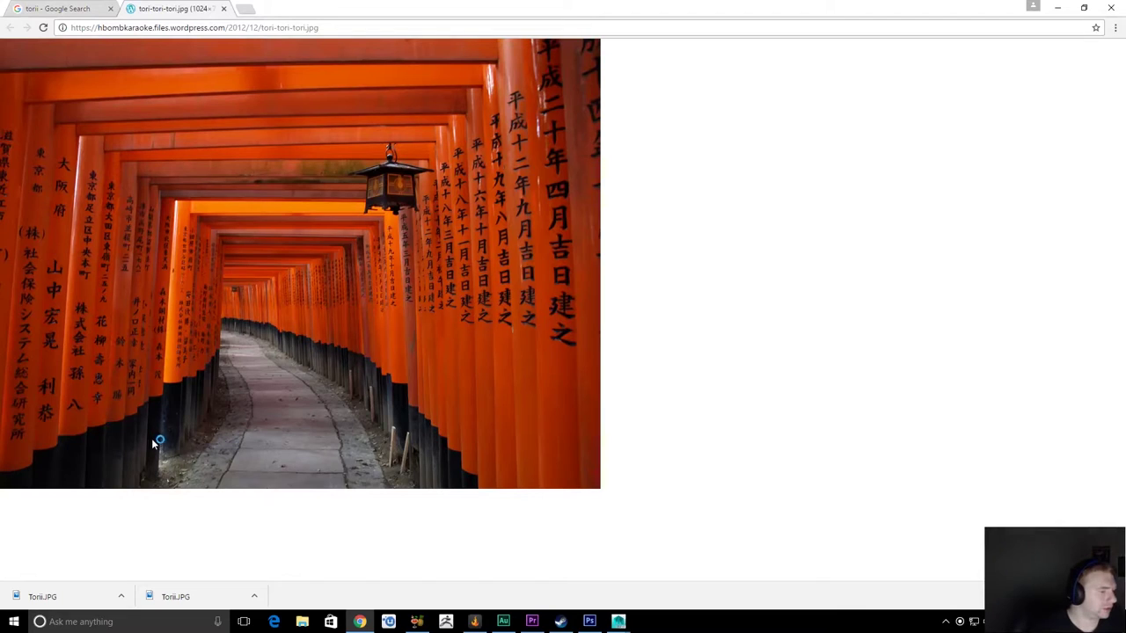
ctrl+scroll(394, 433, up, 5)
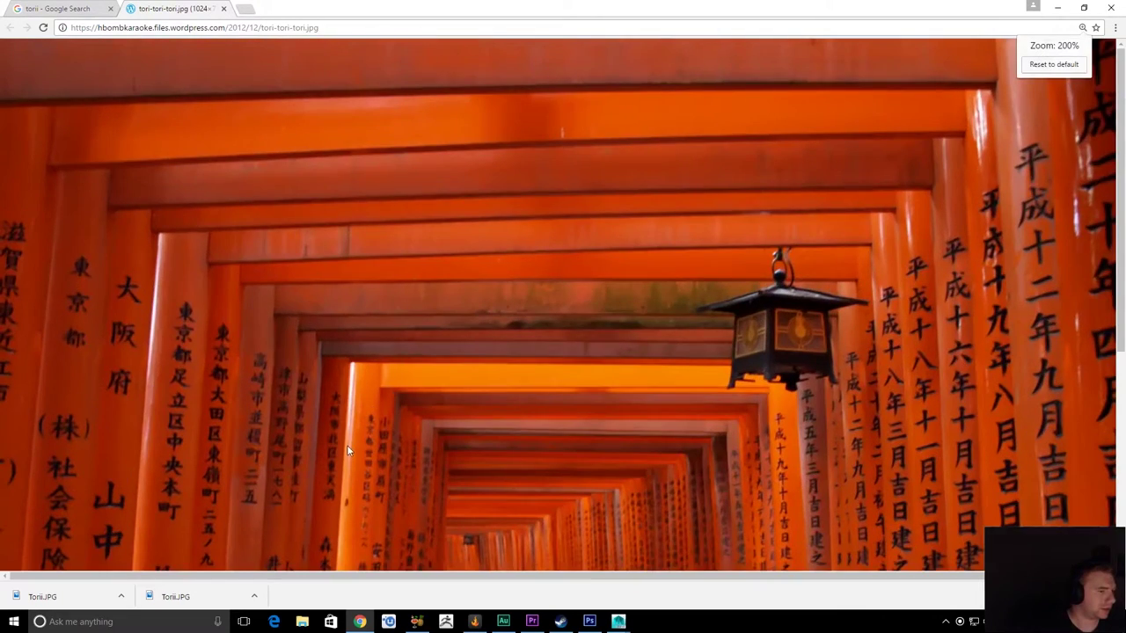
ctrl+scroll(764, 445, up, 2)
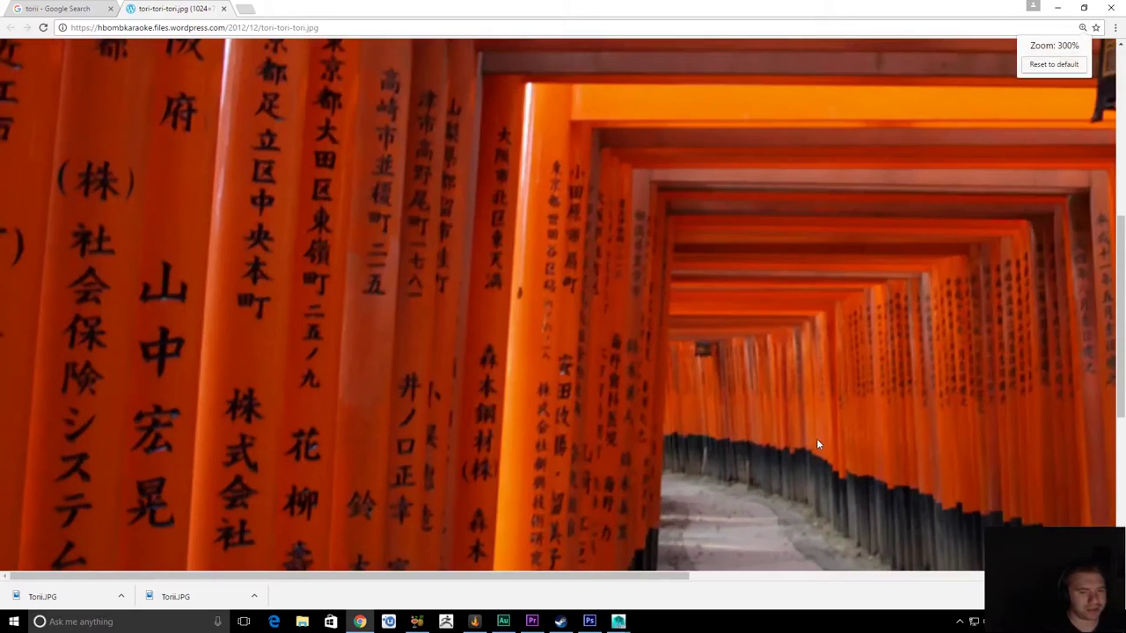
scroll(823, 437, right, 5)
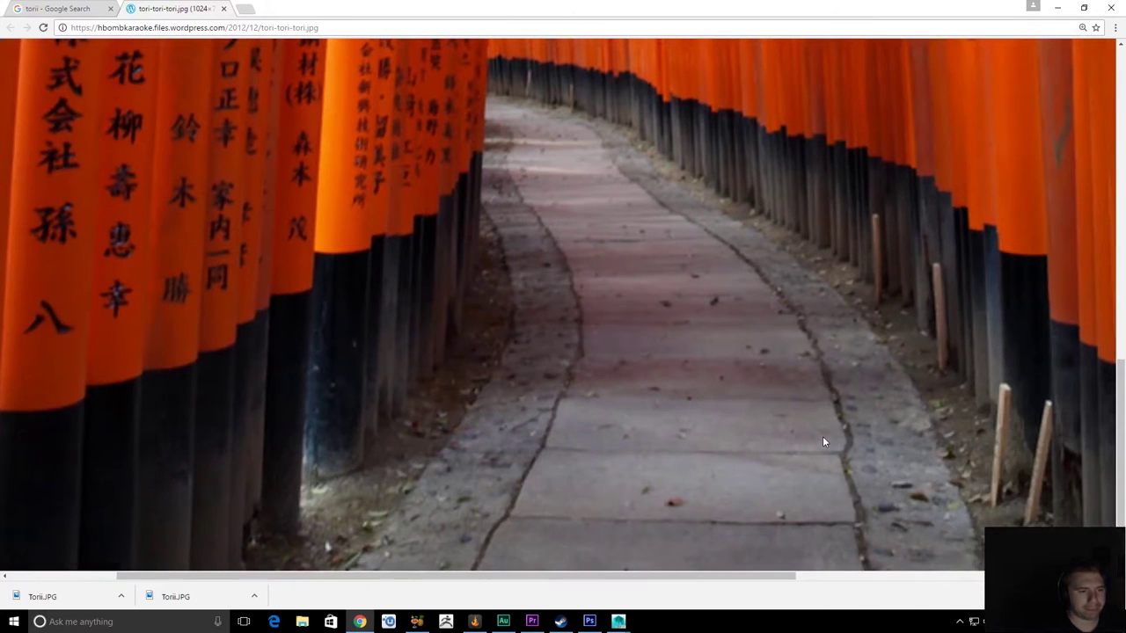
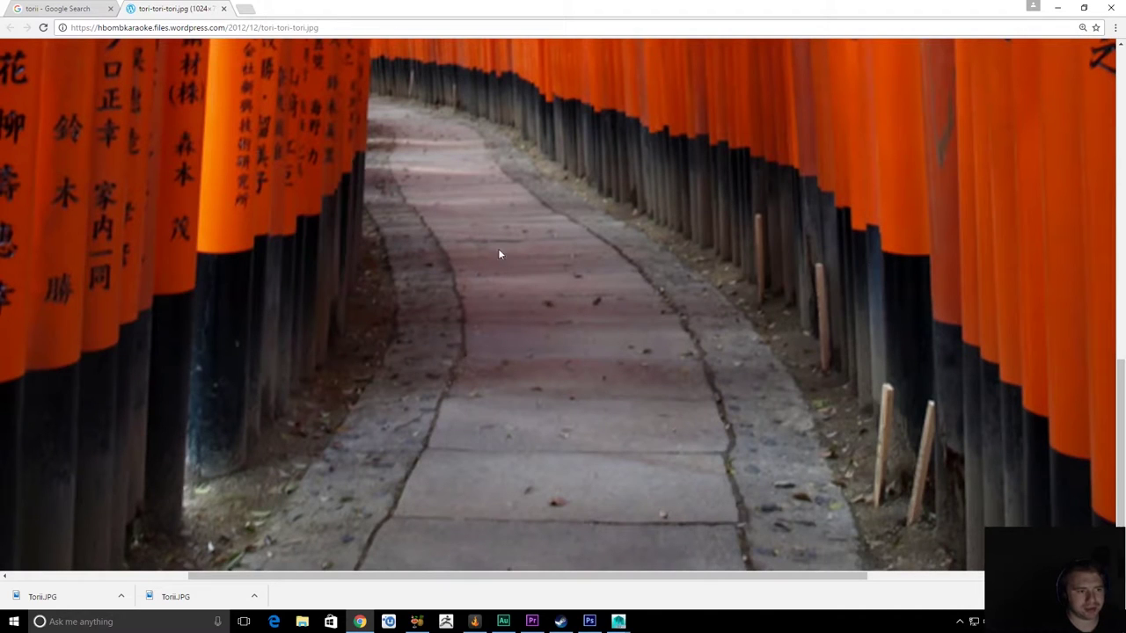
Close the tunnel photo and preview the white stone gate from Japanese Gate Typology (32)
click(222, 9)
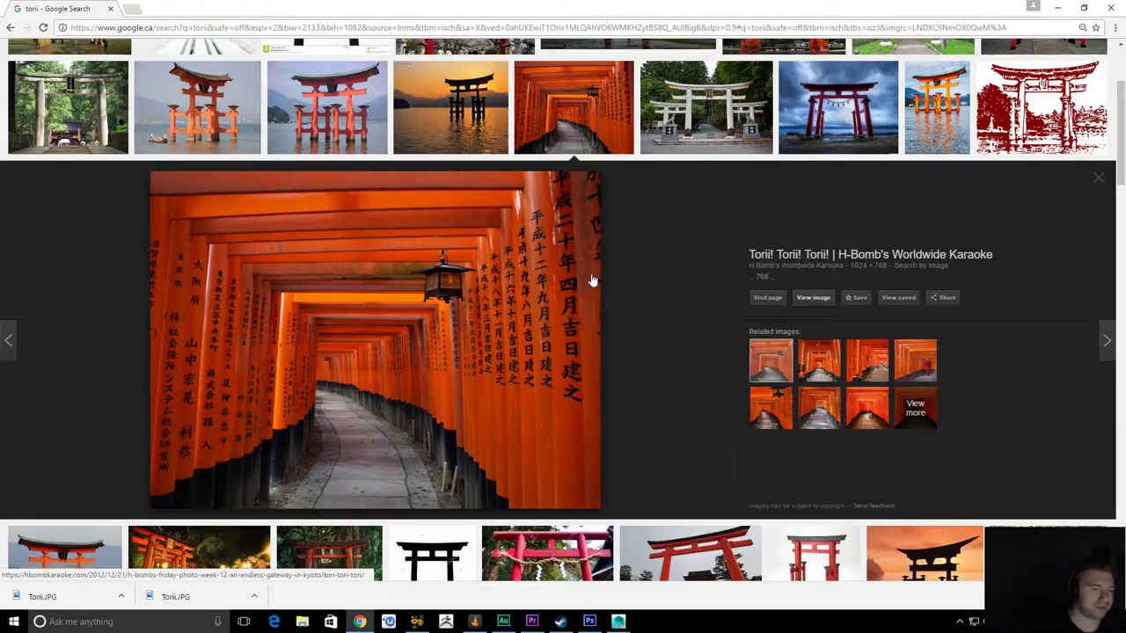
scroll(680, 229, up, 2)
click(679, 228)
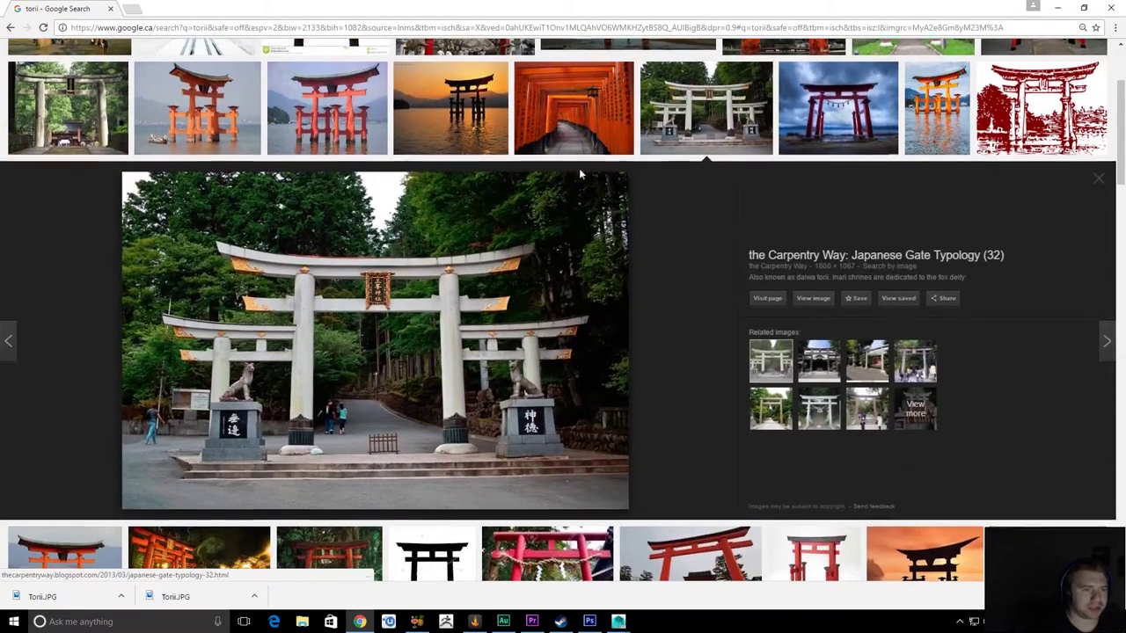
Preview further torii photos in the image results, from Miyajima no torii to the Ootakayama-jinja shrine gate, to compare their pillar bases
scroll(440, 264, up, 2)
click(334, 227)
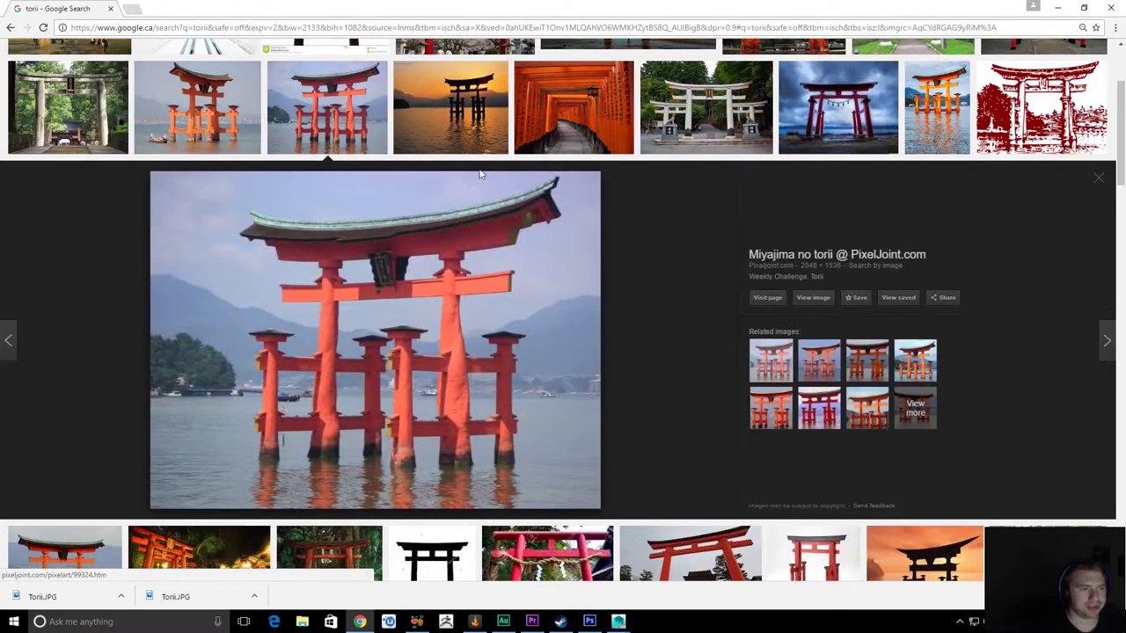
scroll(469, 204, up, 2)
click(195, 180)
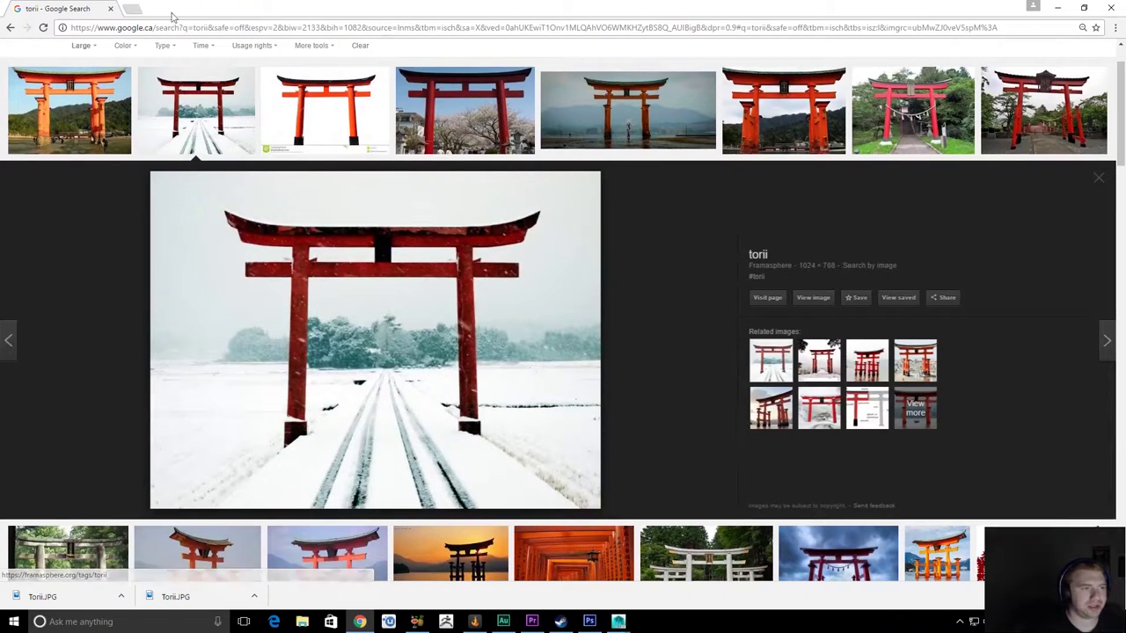
click(591, 99)
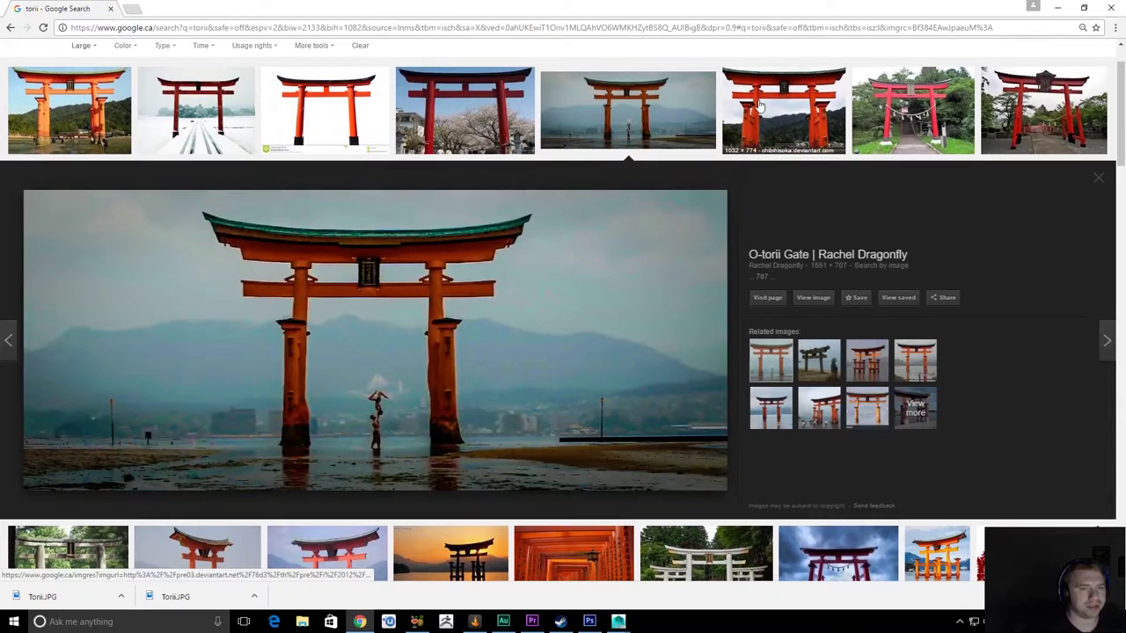
click(914, 112)
click(1036, 112)
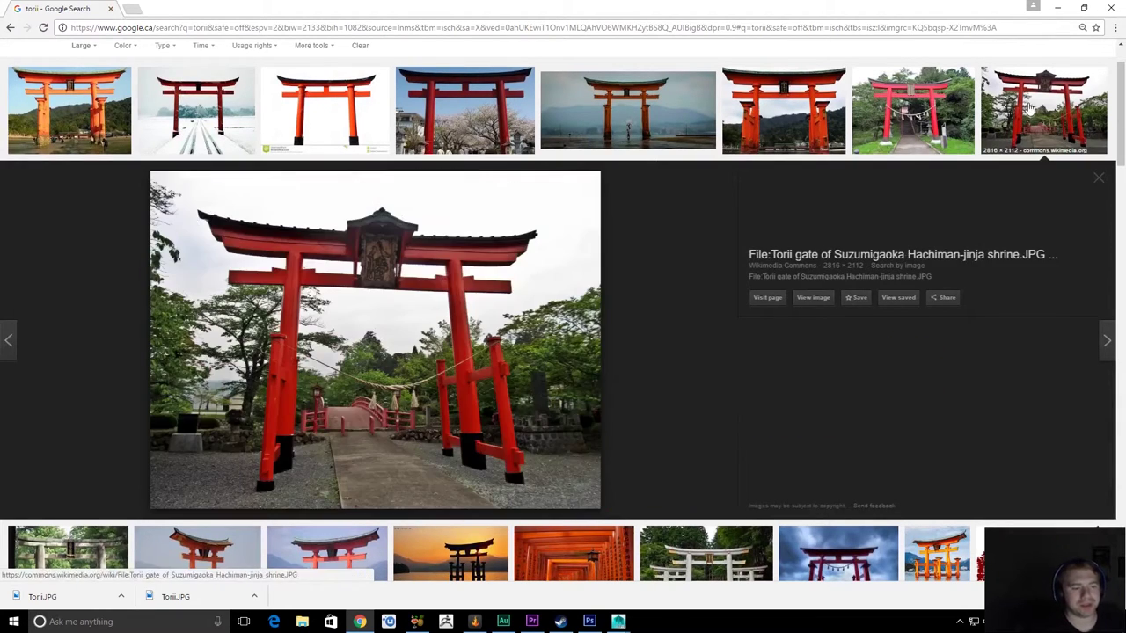
click(915, 126)
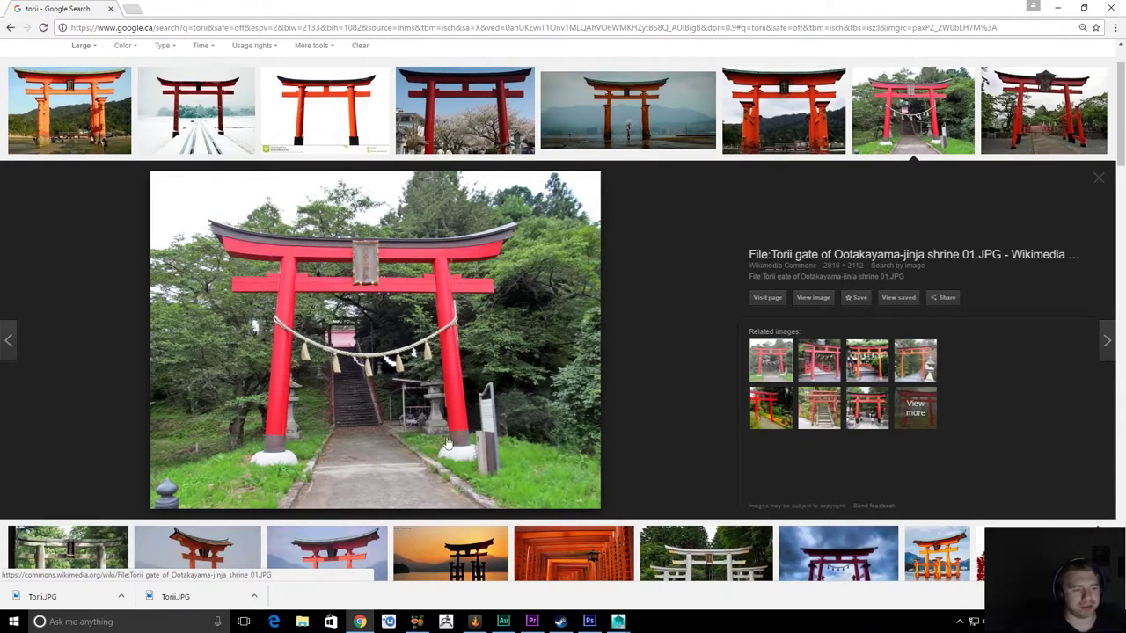
Open the Ootakayama-jinja shrine photo full size at the right pillar's base, and close its tab after examining it
click(811, 297)
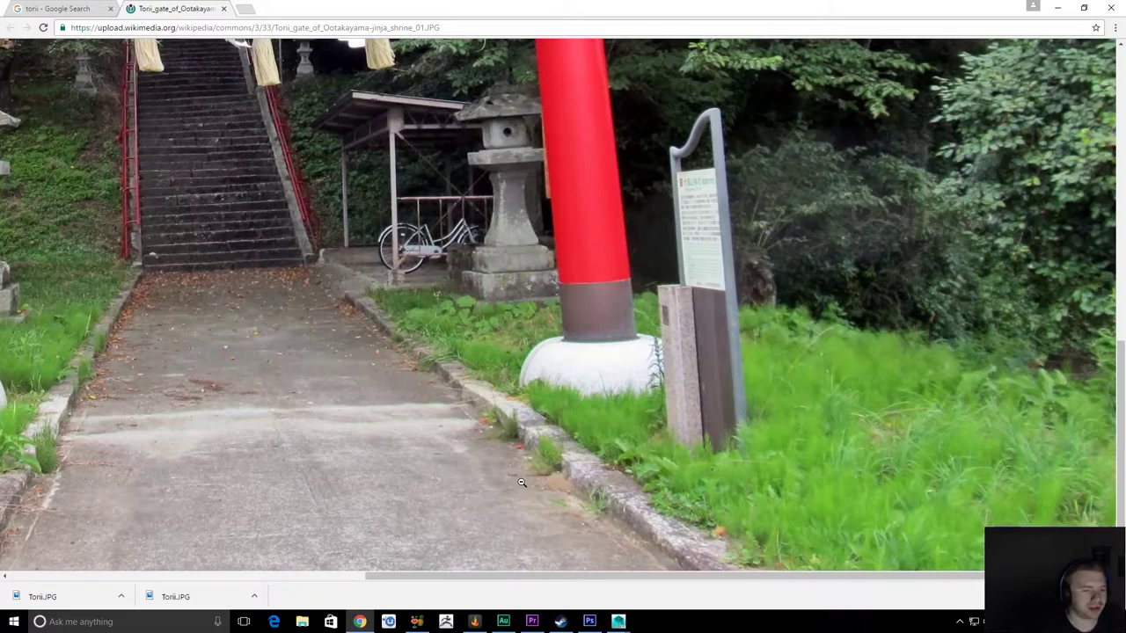
click(522, 483)
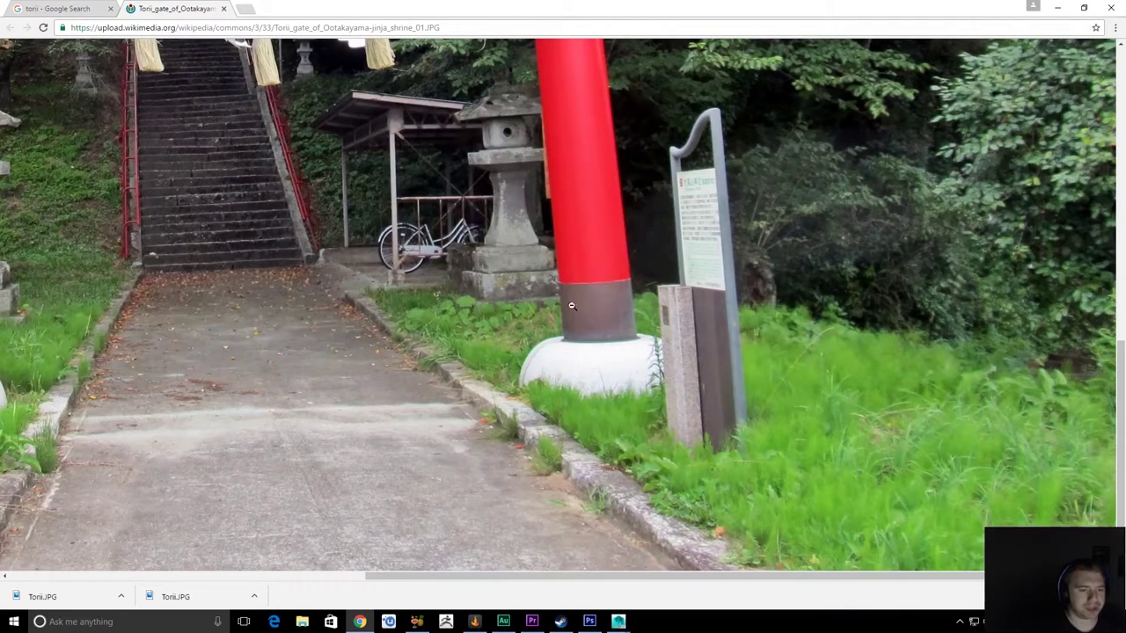
click(223, 8)
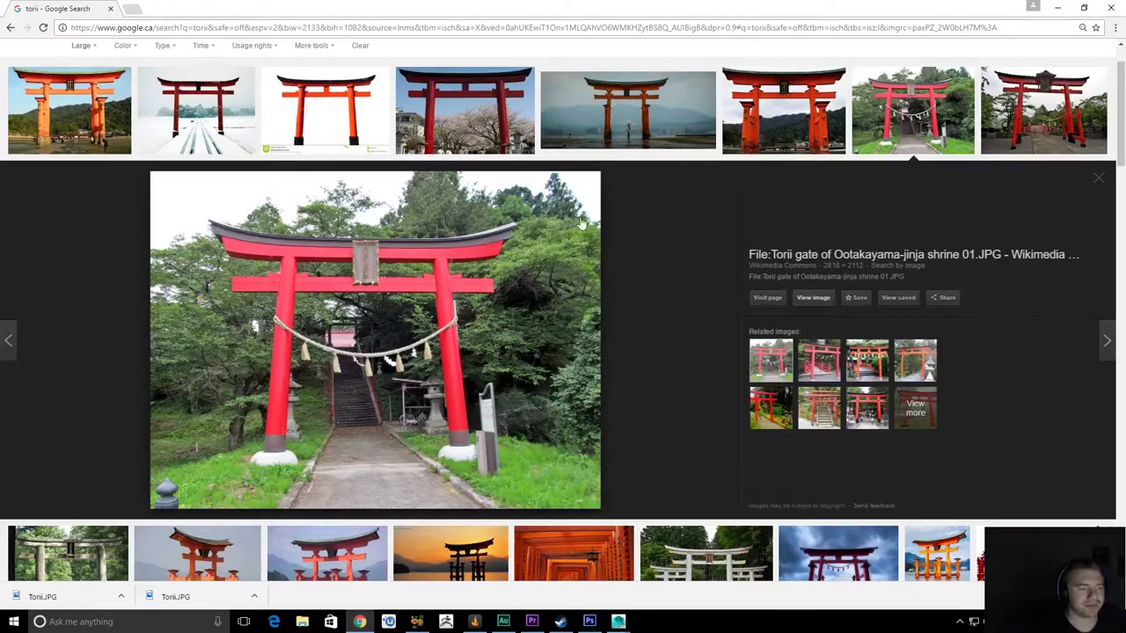
Switch to Photoshop to view the pillars in inari torii.jpg, and go back to Maya
key(alt+Tab)
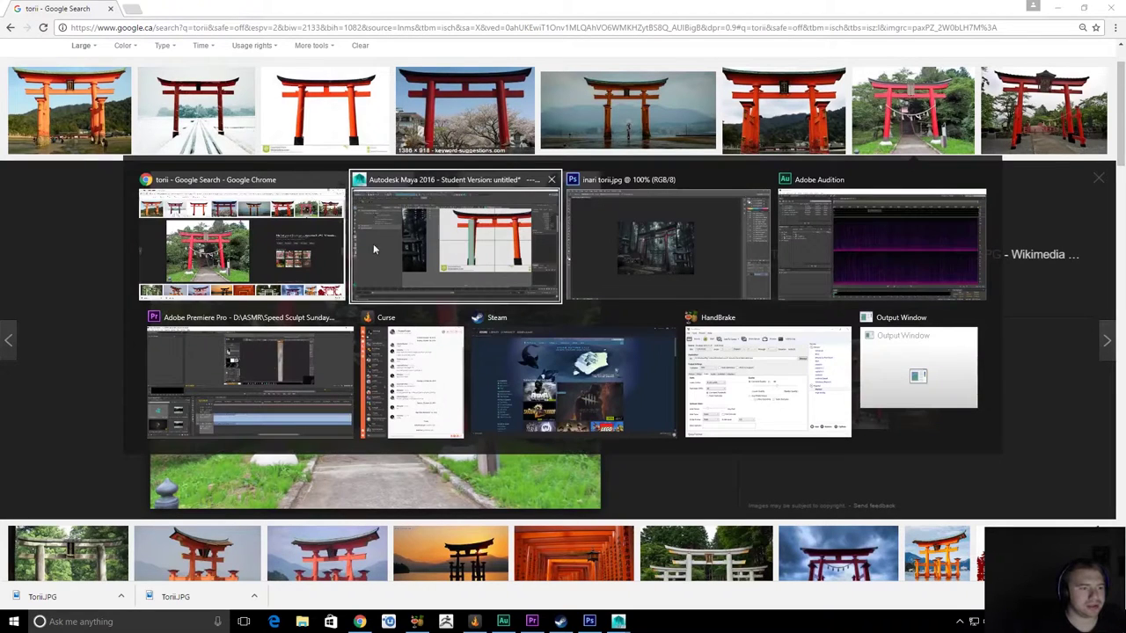
click(626, 247)
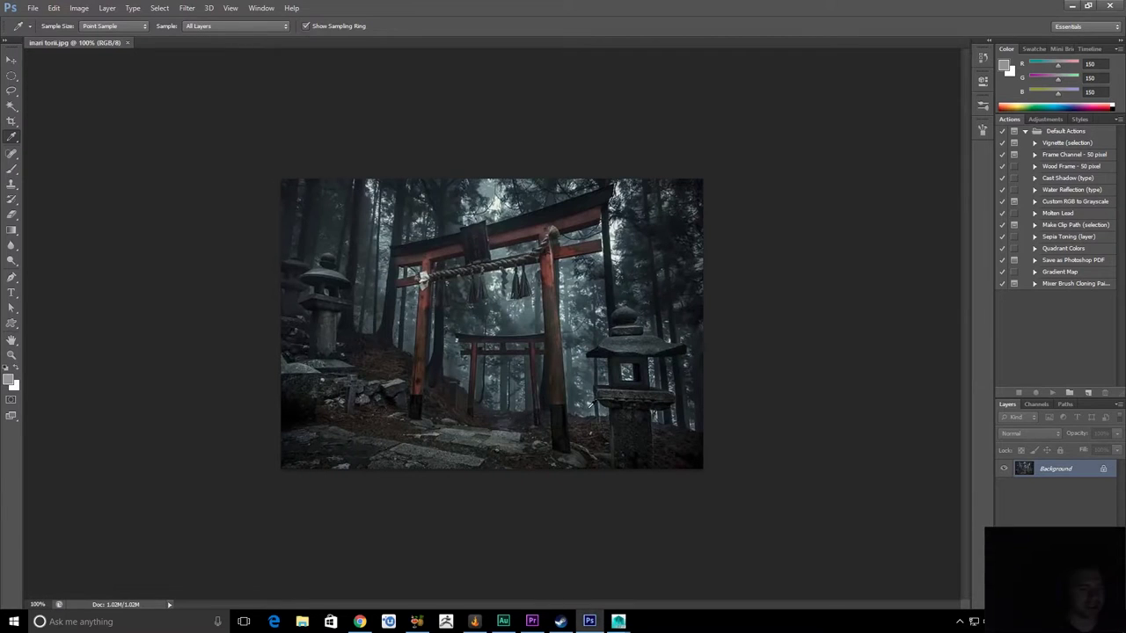
key(alt+Tab)
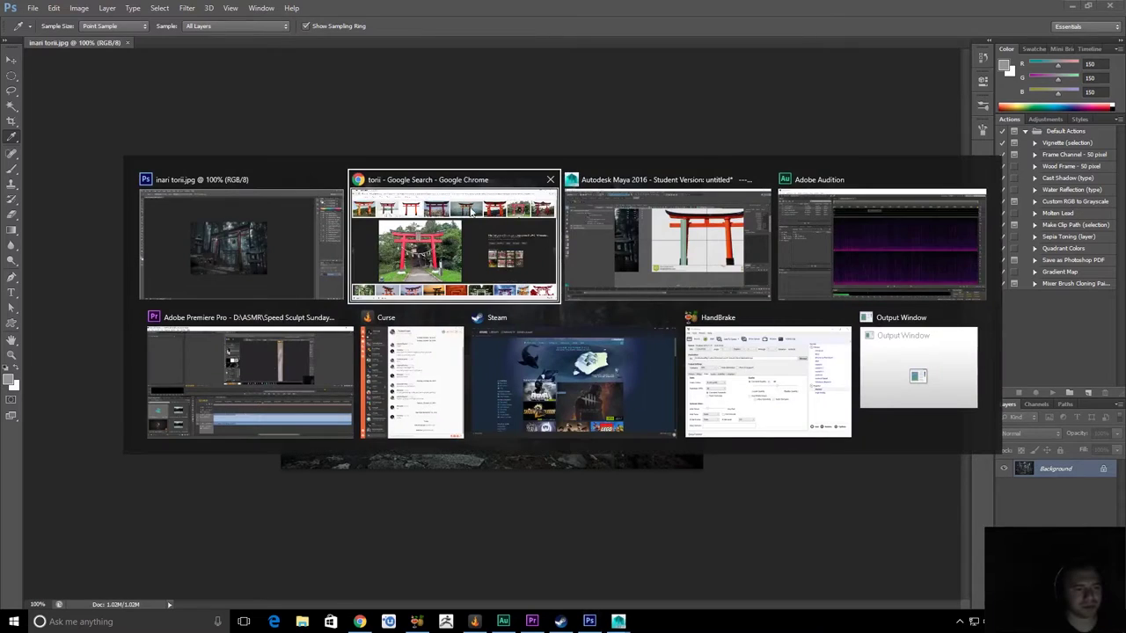
key(Tab)
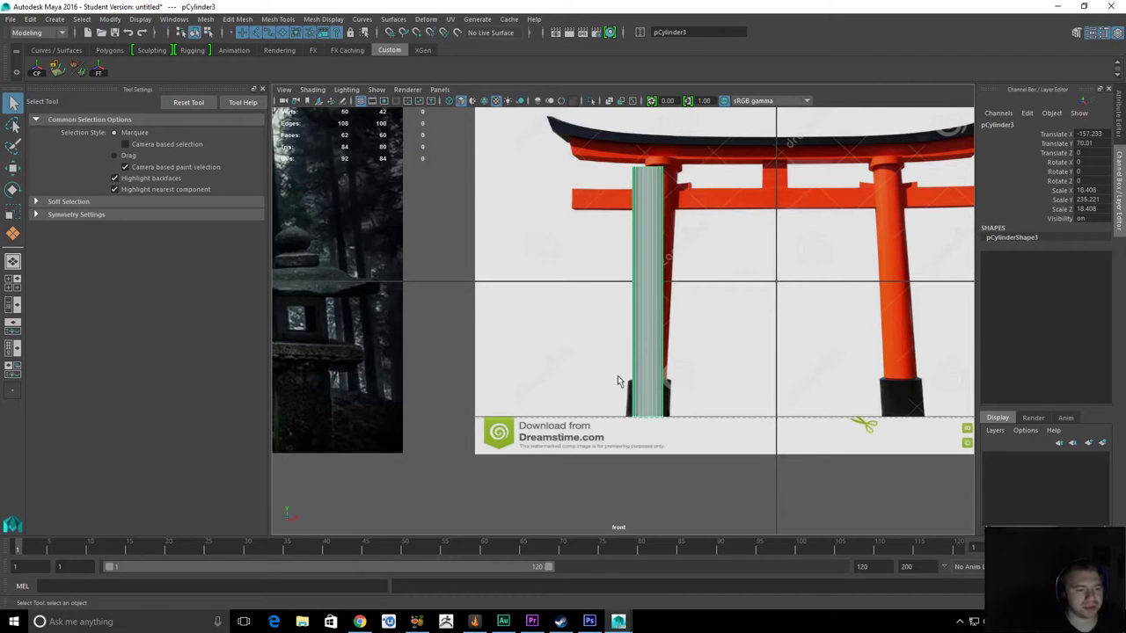
Examine the gate pillars in the dark forest reference image beside the cylinder in the front view
scroll(618, 381, down, 5)
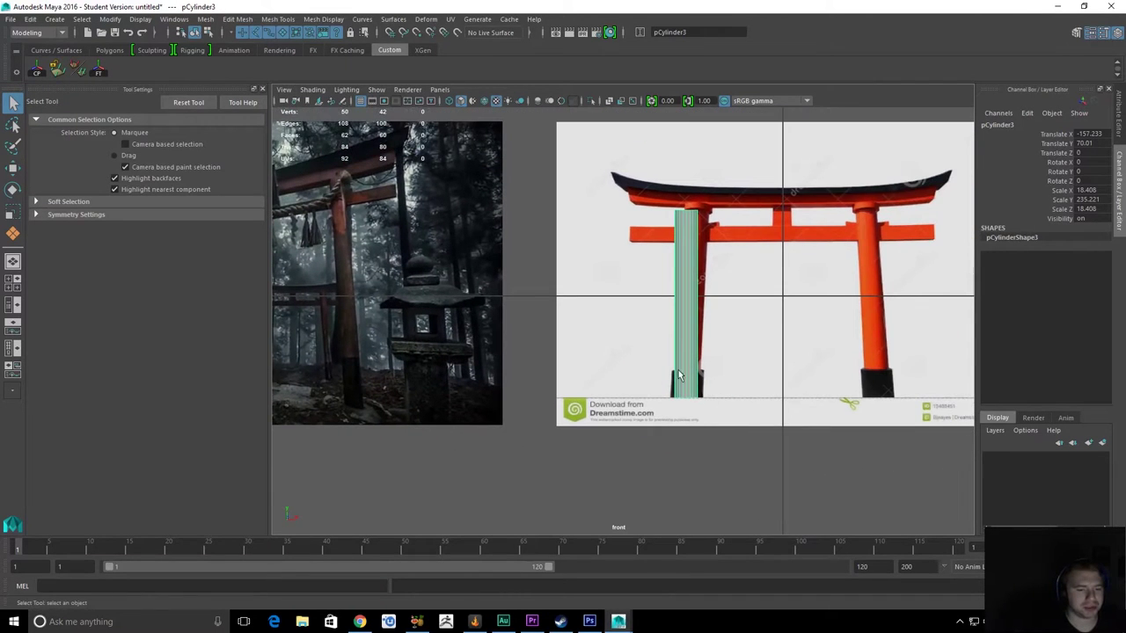
alt+middle_drag(669, 378, 752, 378)
alt+middle_drag(447, 365, 498, 359)
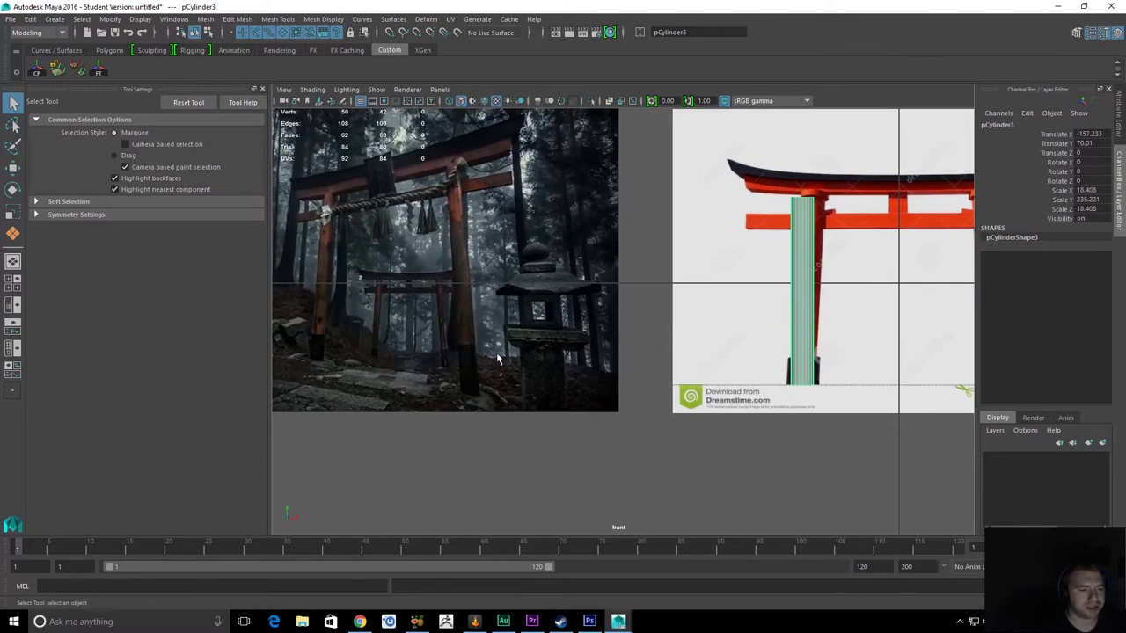
alt+middle_drag(836, 289, 666, 319)
Inspect the cylinder pillar in the perspective view from several angles against both torii reference images
key(space)
drag(662, 226, 655, 171)
scroll(616, 287, down, 5)
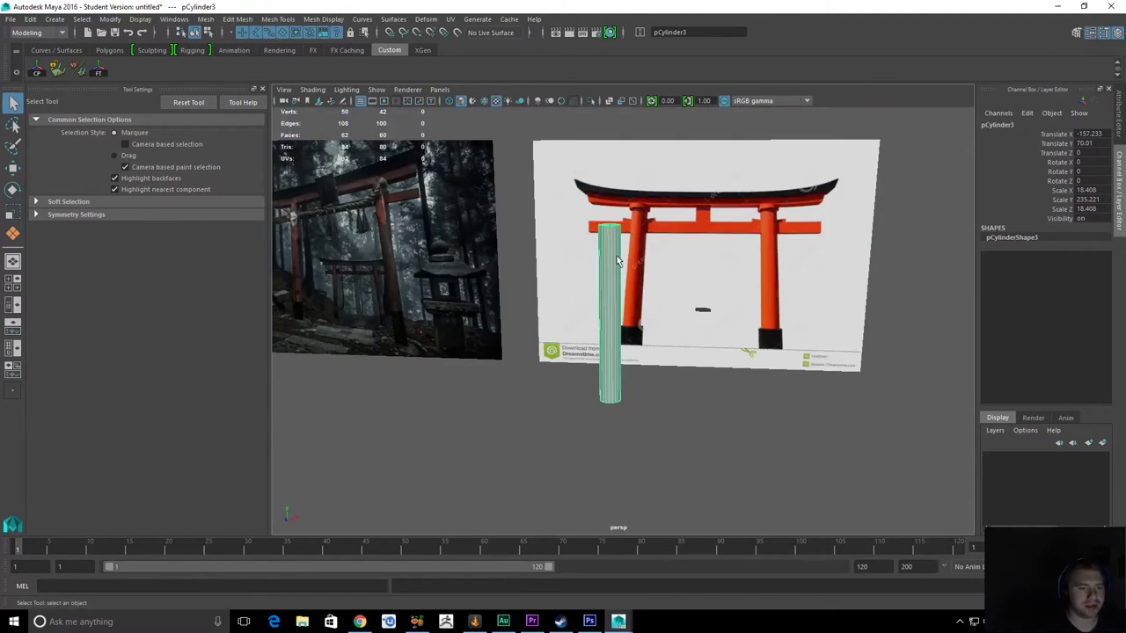
alt+drag(616, 291, 546, 305)
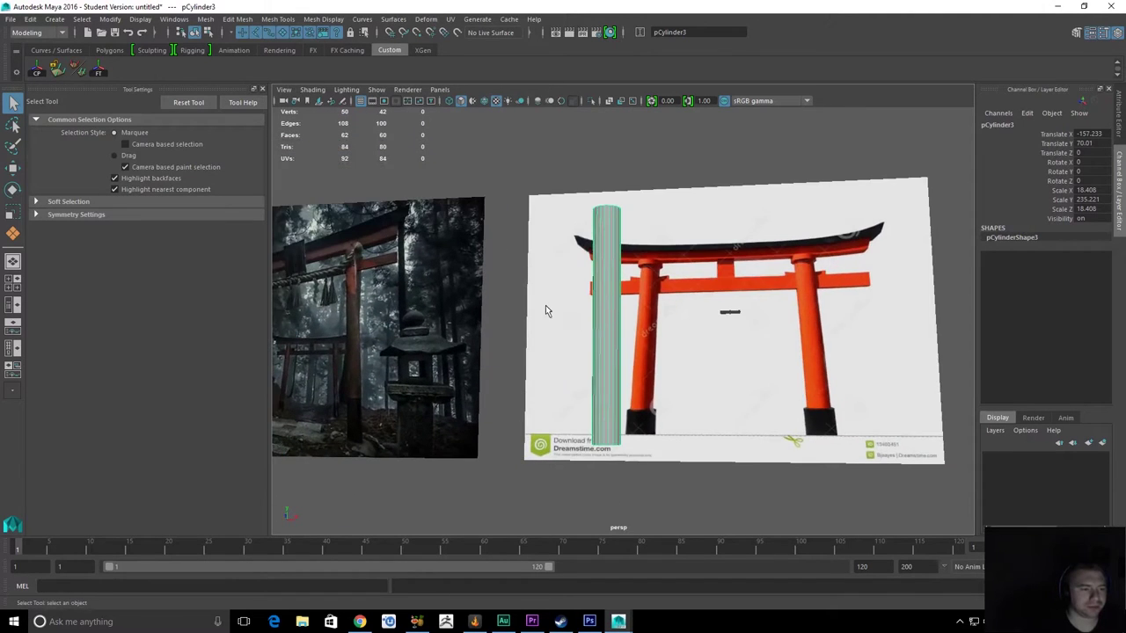
scroll(545, 305, down, 3)
alt+drag(599, 278, 603, 322)
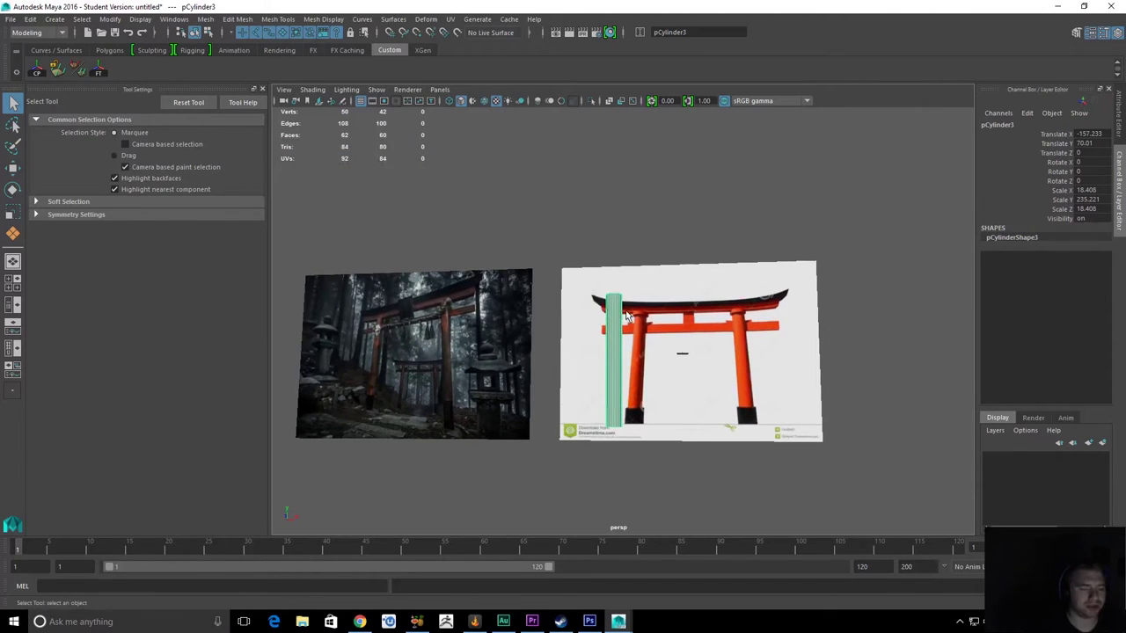
scroll(627, 325, up, 10)
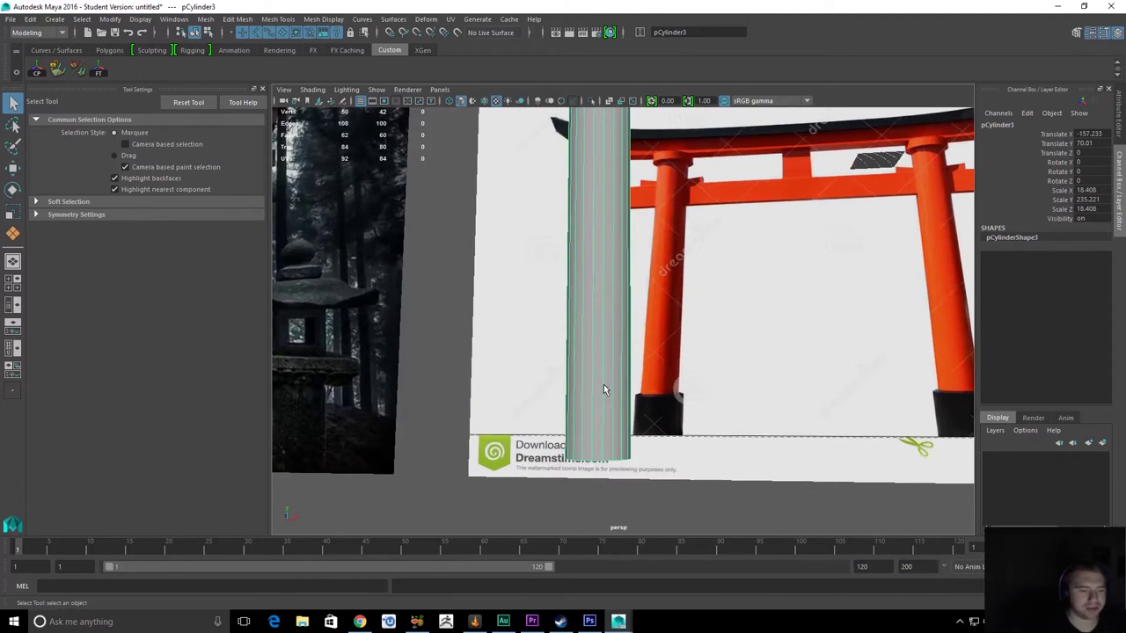
right_drag(610, 418, 608, 434)
right_drag(620, 343, 651, 294)
scroll(723, 213, down, 4)
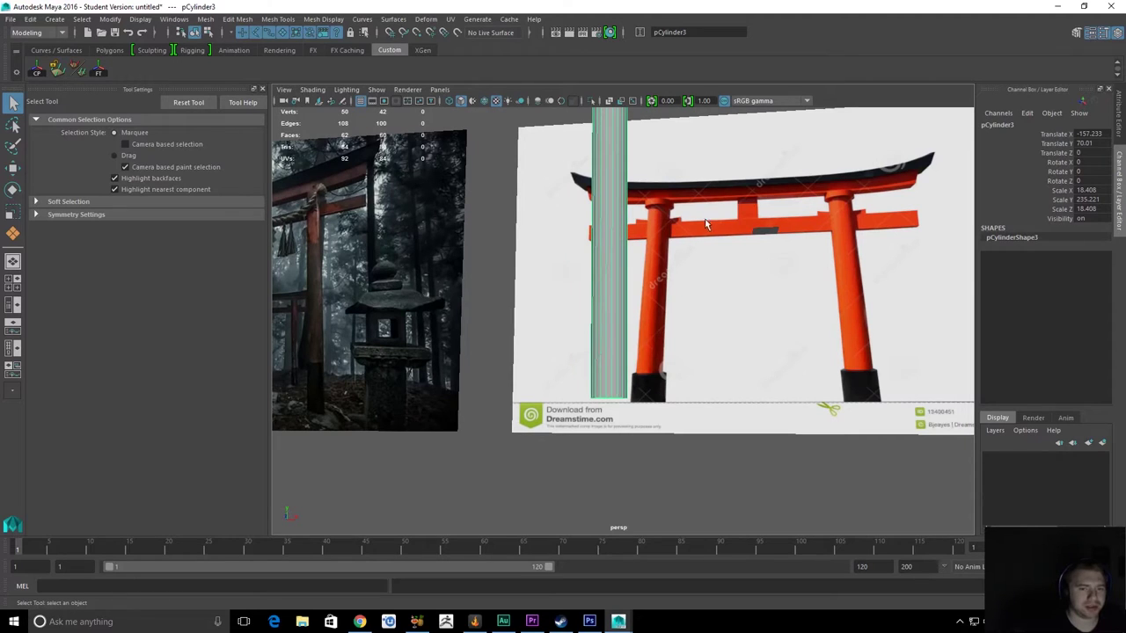
alt+drag(635, 209, 609, 213)
alt+right_drag(609, 213, 636, 254)
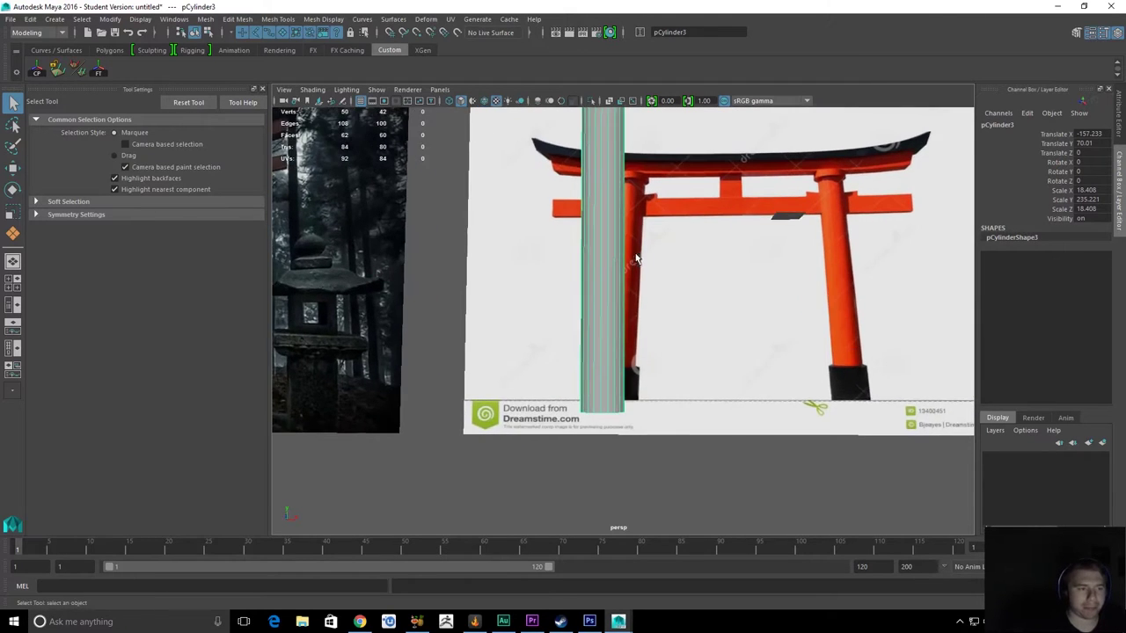
alt+drag(636, 254, 702, 305)
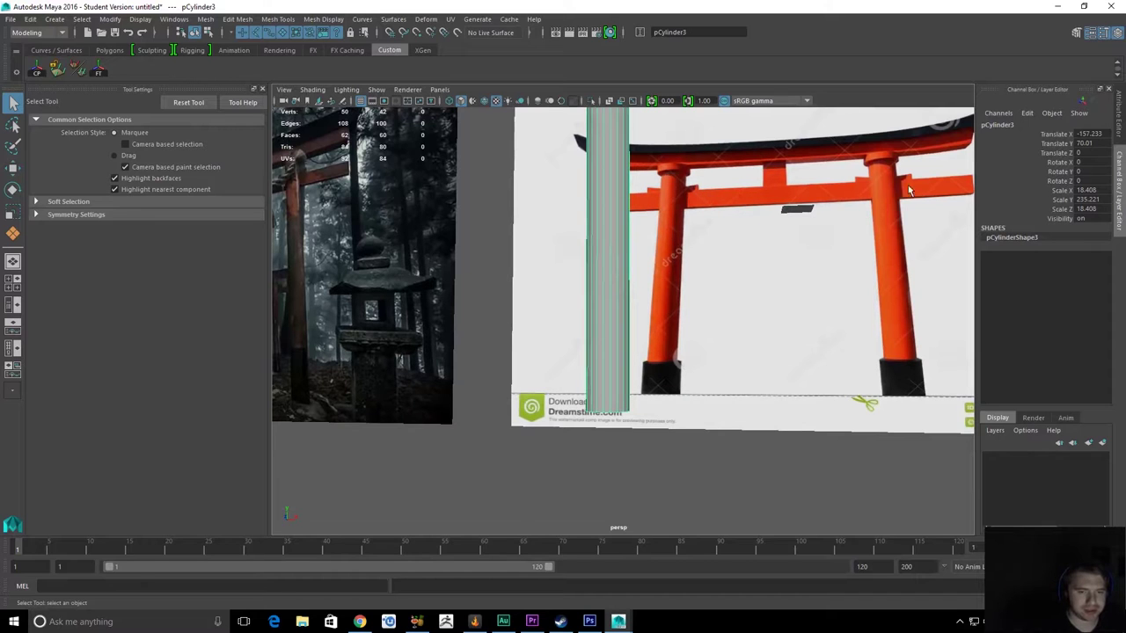
alt+drag(660, 247, 590, 265)
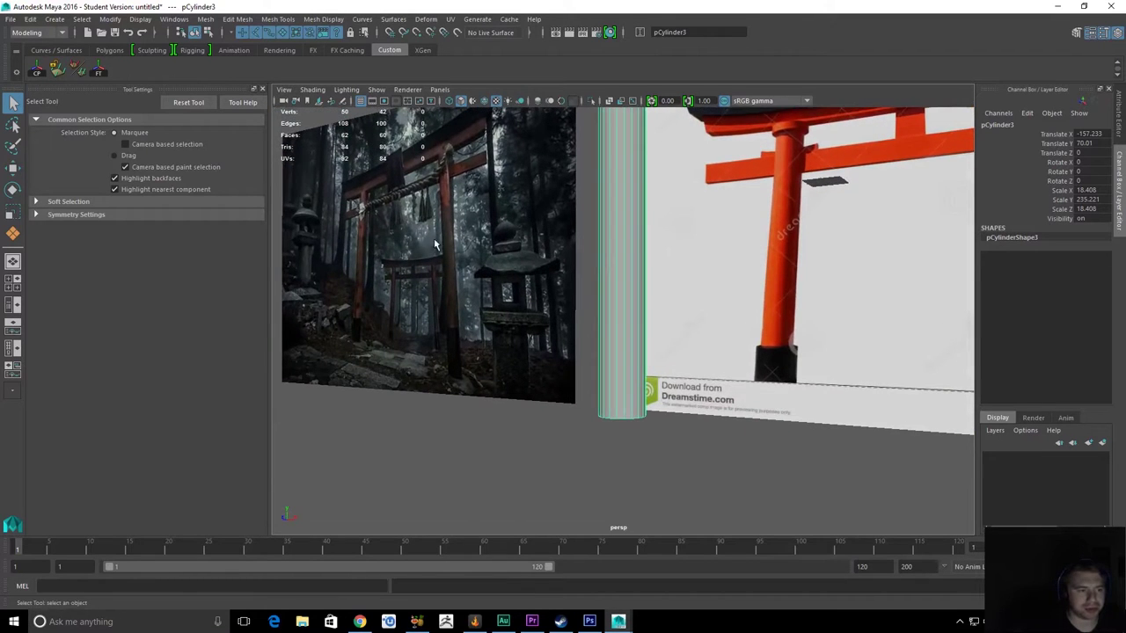
alt+drag(647, 299, 636, 314)
alt+right_drag(636, 314, 691, 384)
alt+drag(653, 375, 686, 357)
Hide the grid in the front view, with the cylinder's lower end framed over the reference pillar's black base
key(space)
key(space)
scroll(686, 357, up, 1)
alt+middle_drag(666, 377, 649, 285)
scroll(584, 302, up, 4)
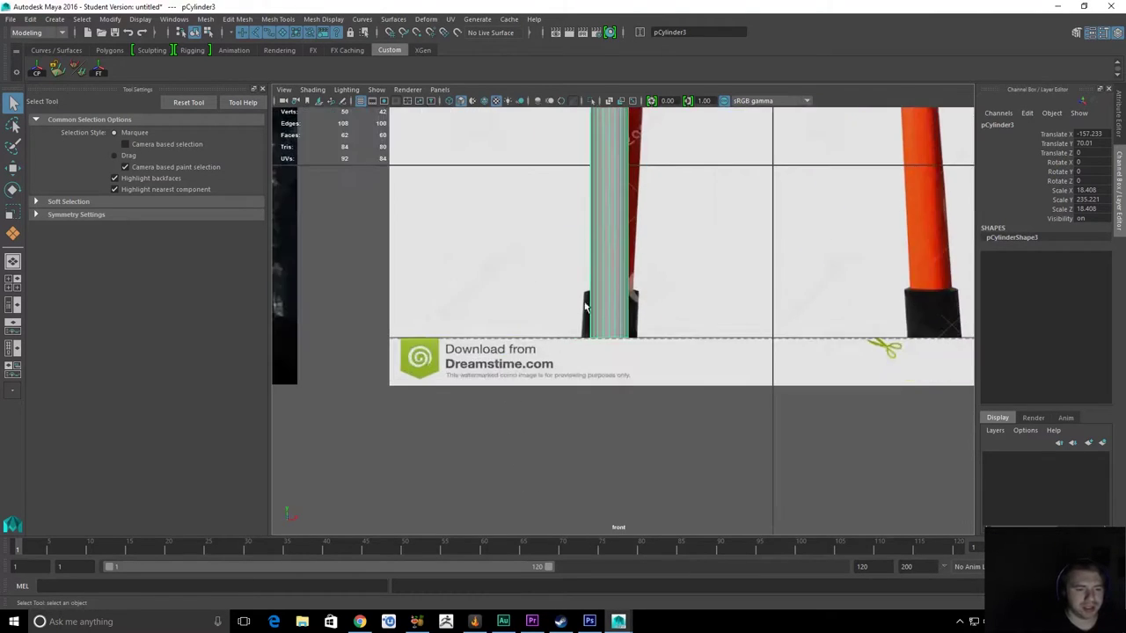
scroll(584, 301, up, 3)
key(space)
drag(608, 276, 613, 249)
alt+drag(678, 267, 644, 337)
key(space)
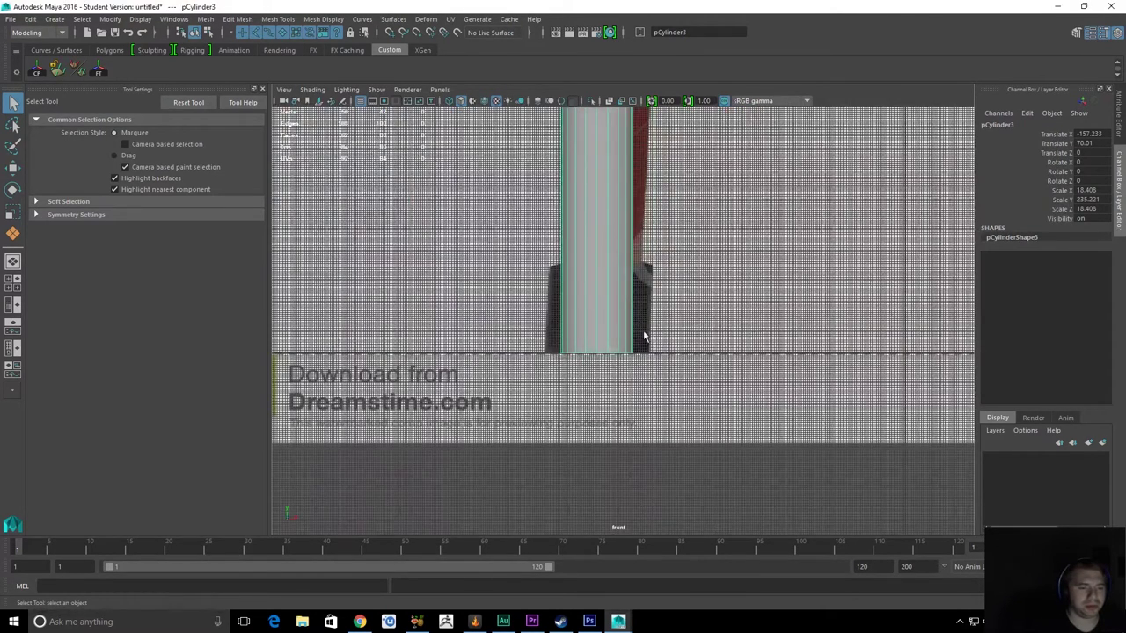
scroll(578, 242, up, 4)
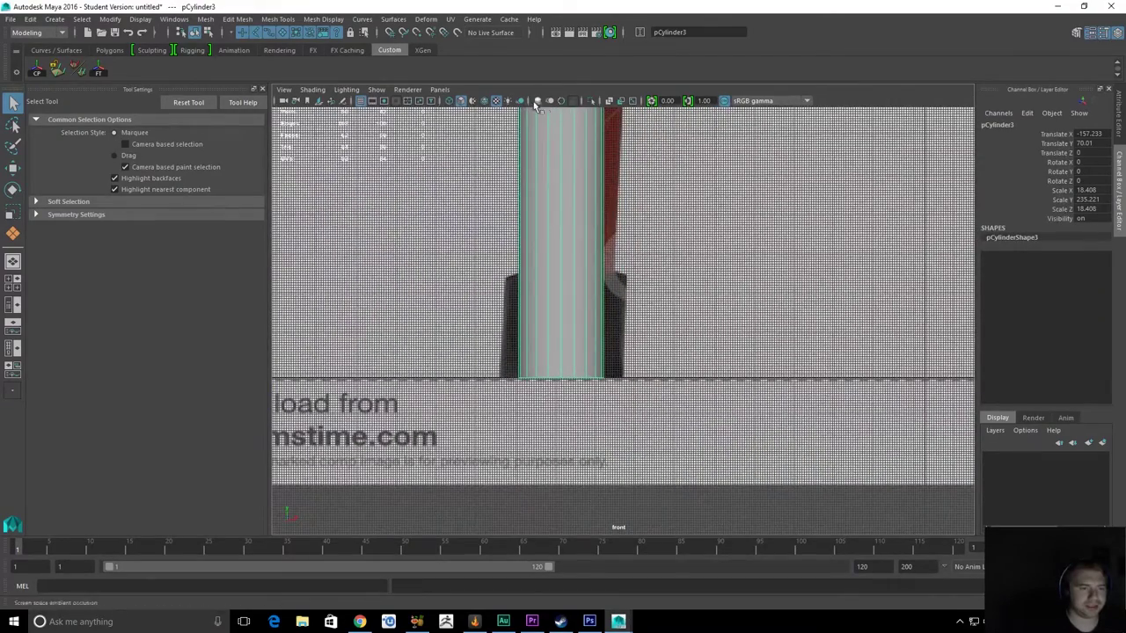
click(363, 101)
scroll(506, 296, up, 1)
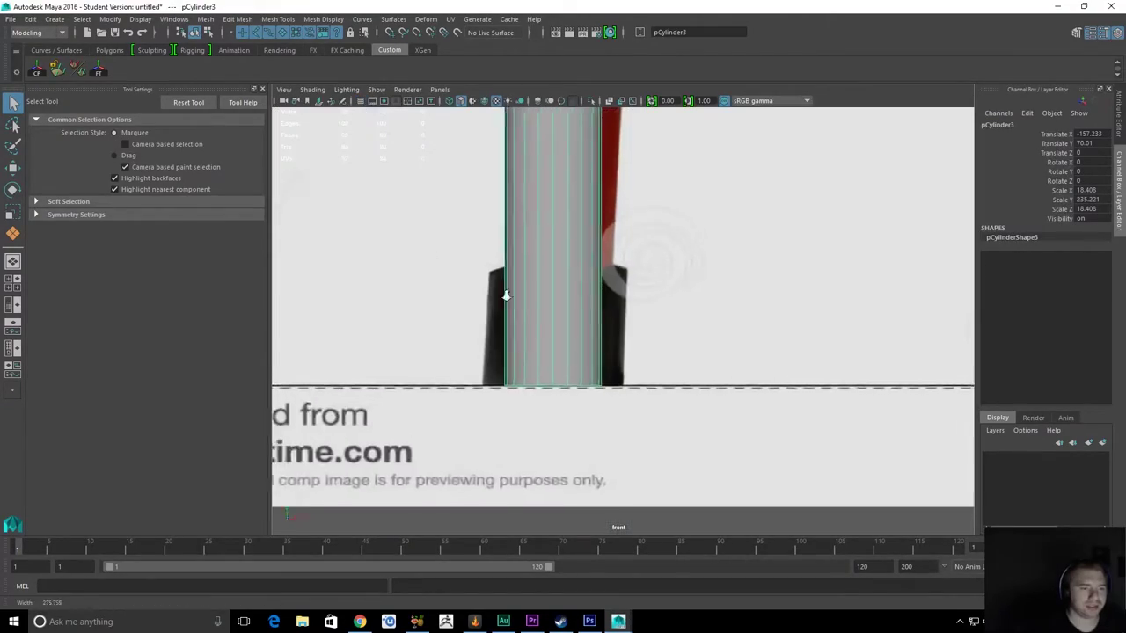
scroll(472, 284, down, 4)
scroll(554, 293, up, 5)
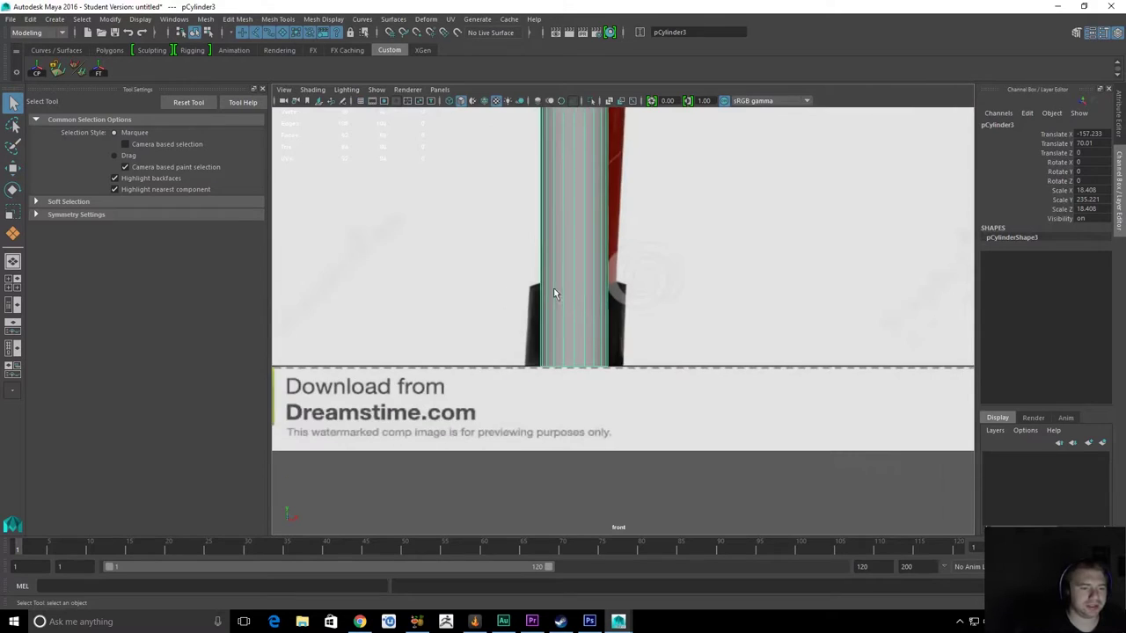
Compare the black pillar base in the dark forest image with the base behind the cylinder's lower end
alt+middle_drag(554, 293, 872, 372)
scroll(566, 335, down, 4)
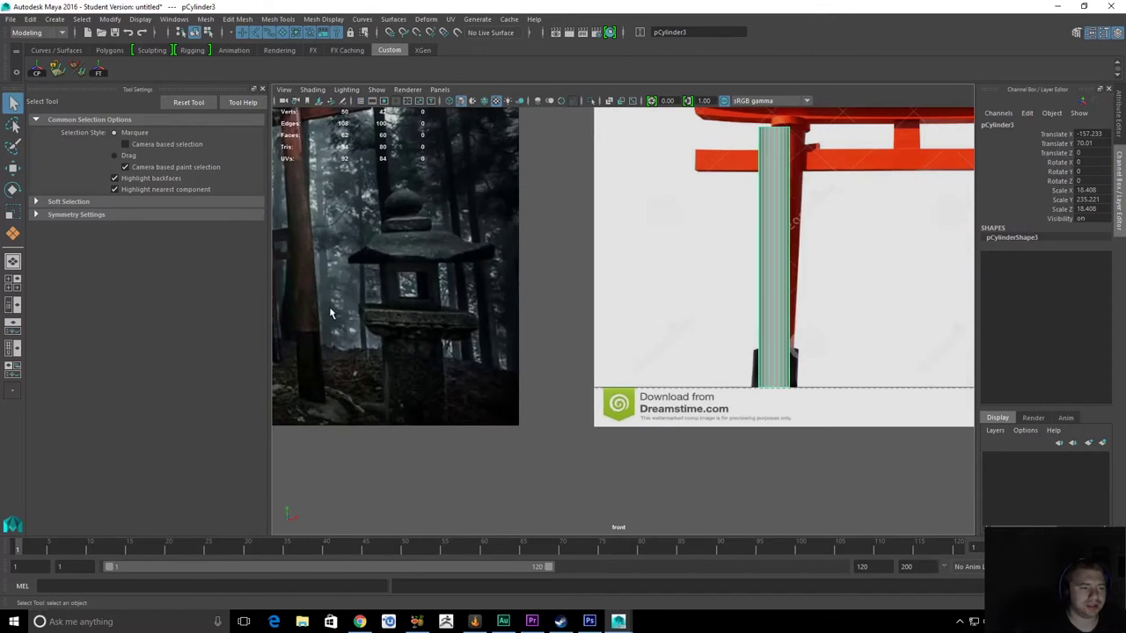
alt+middle_drag(386, 341, 565, 317)
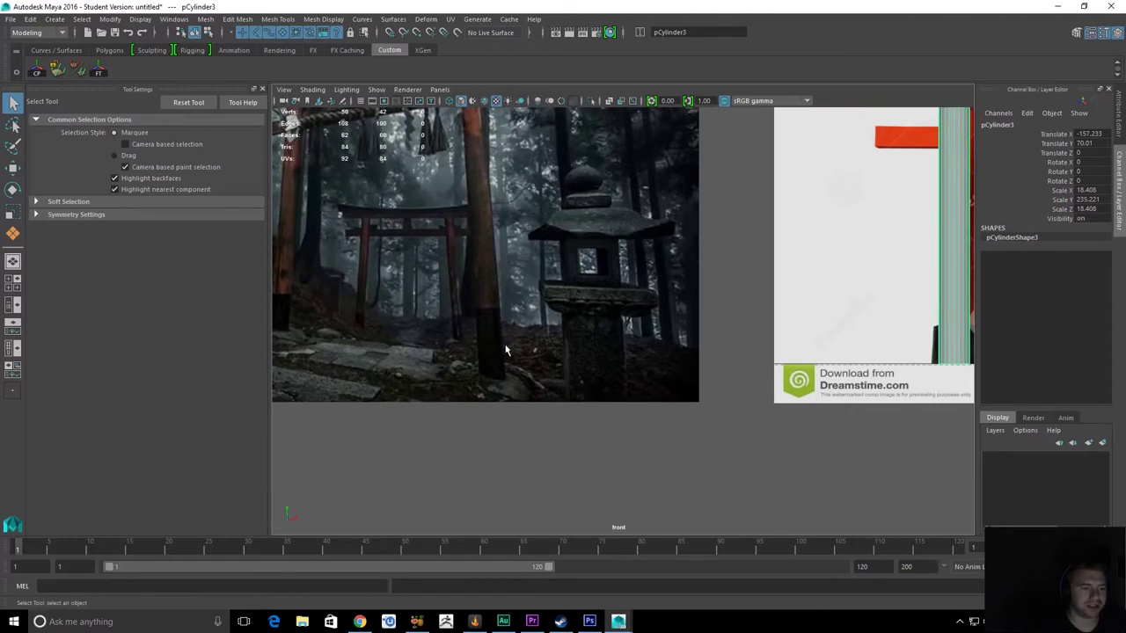
alt+middle_drag(718, 329, 443, 344)
scroll(541, 322, up, 6)
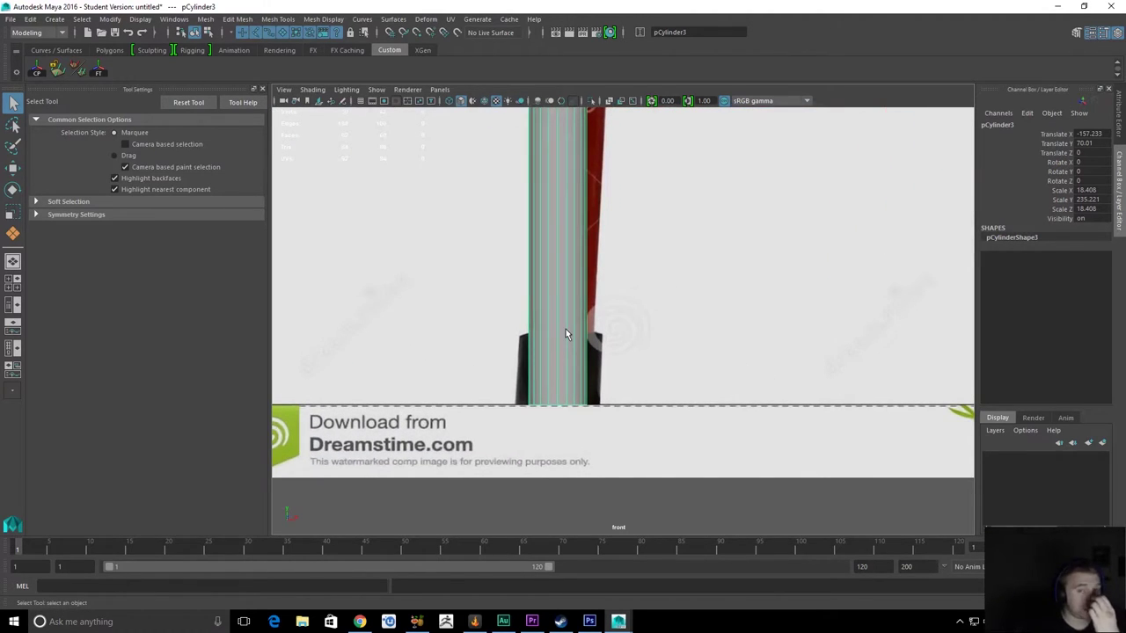
mouse_move(557, 296)
right_down()
mouse_move(555, 265)
mouse_move(560, 294)
right_up()
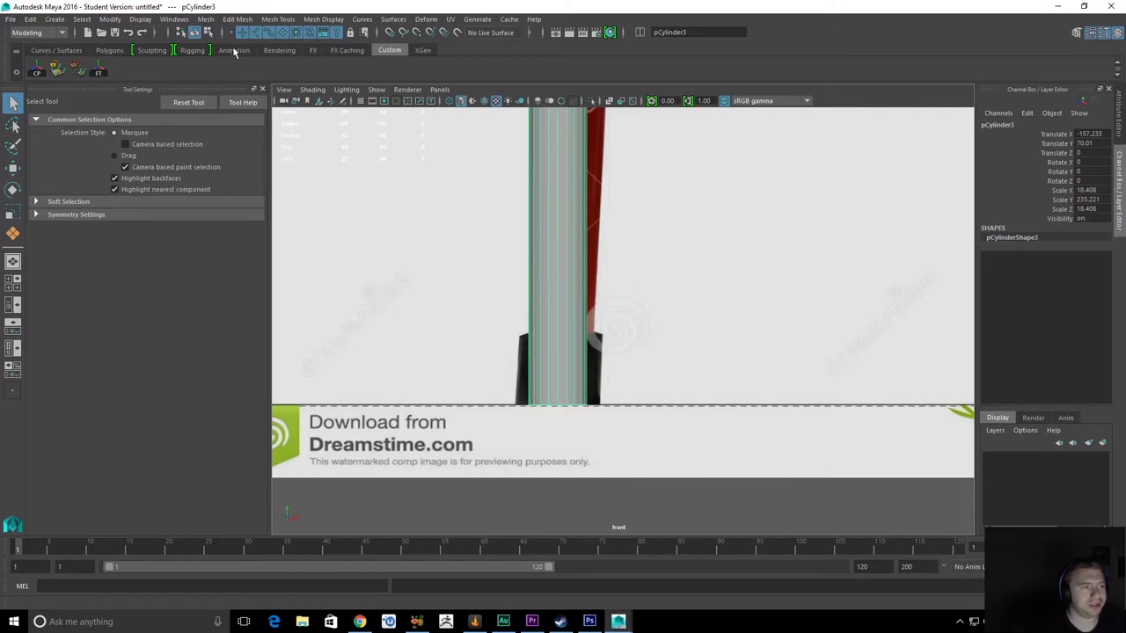
click(241, 19)
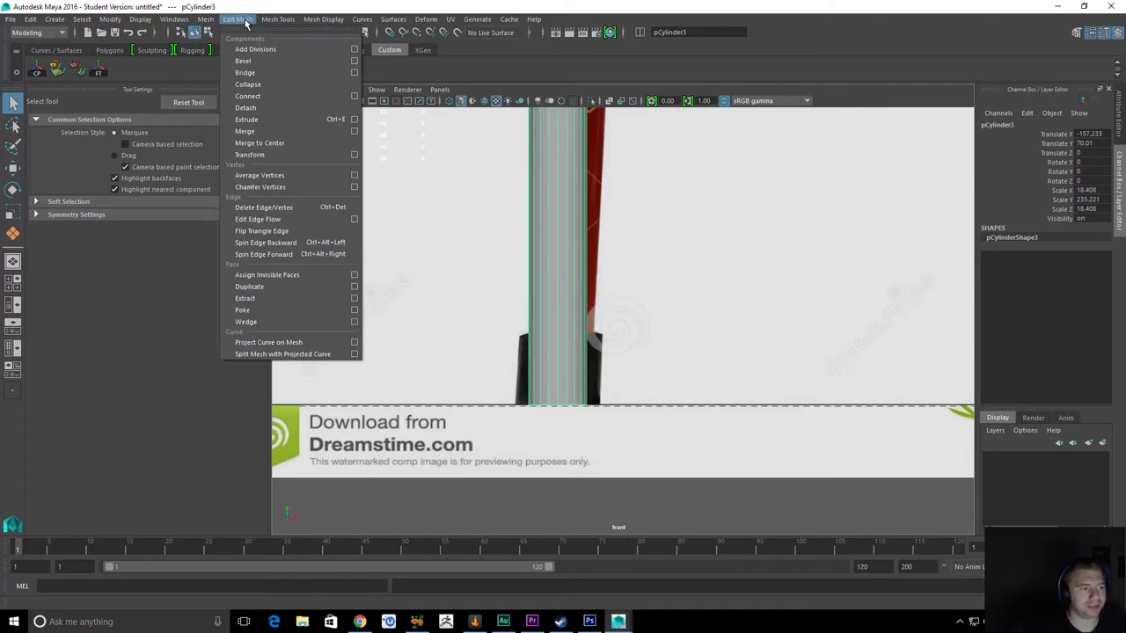
mouse_move(261, 22)
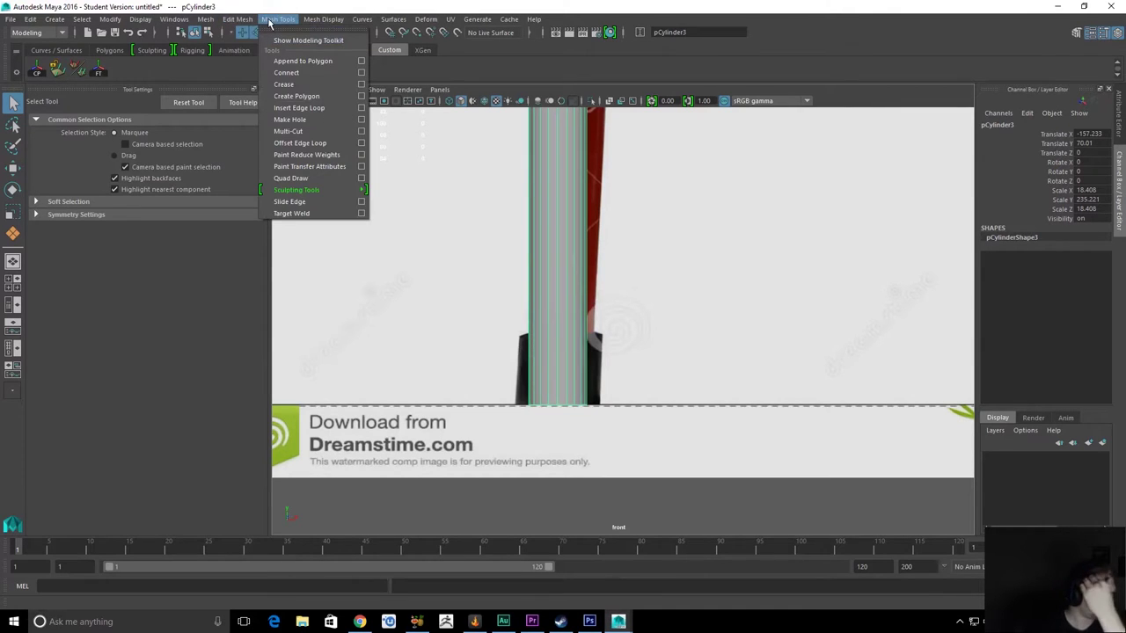
mouse_move(201, 22)
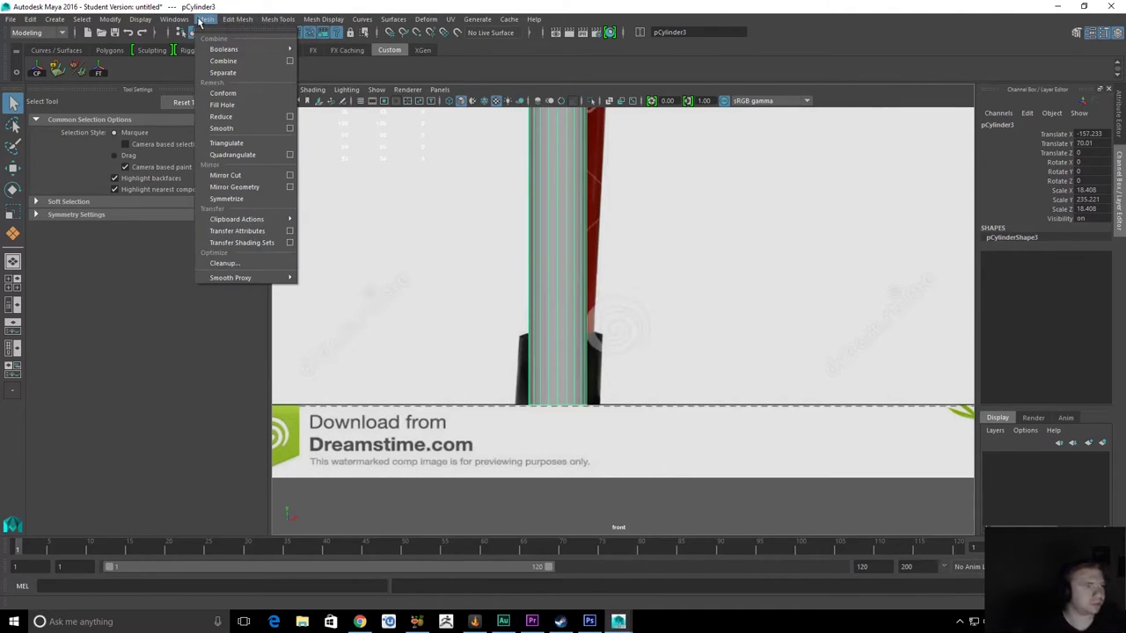
click(278, 19)
click(594, 197)
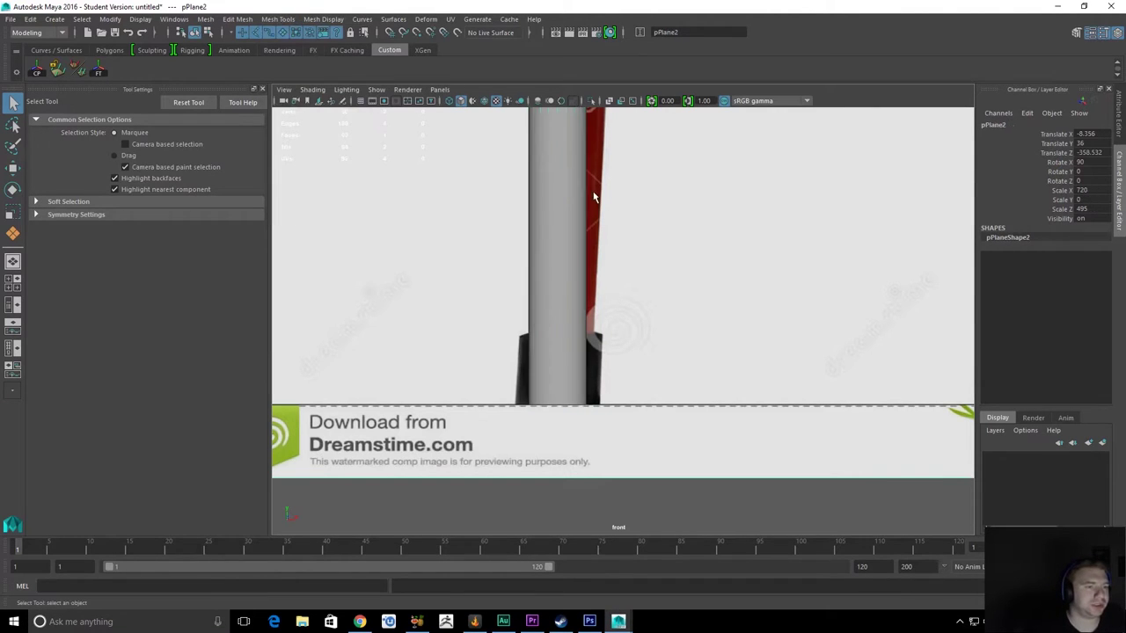
Insert an edge loop around the cylinder, slightly above the reference pillar's black base
click(553, 136)
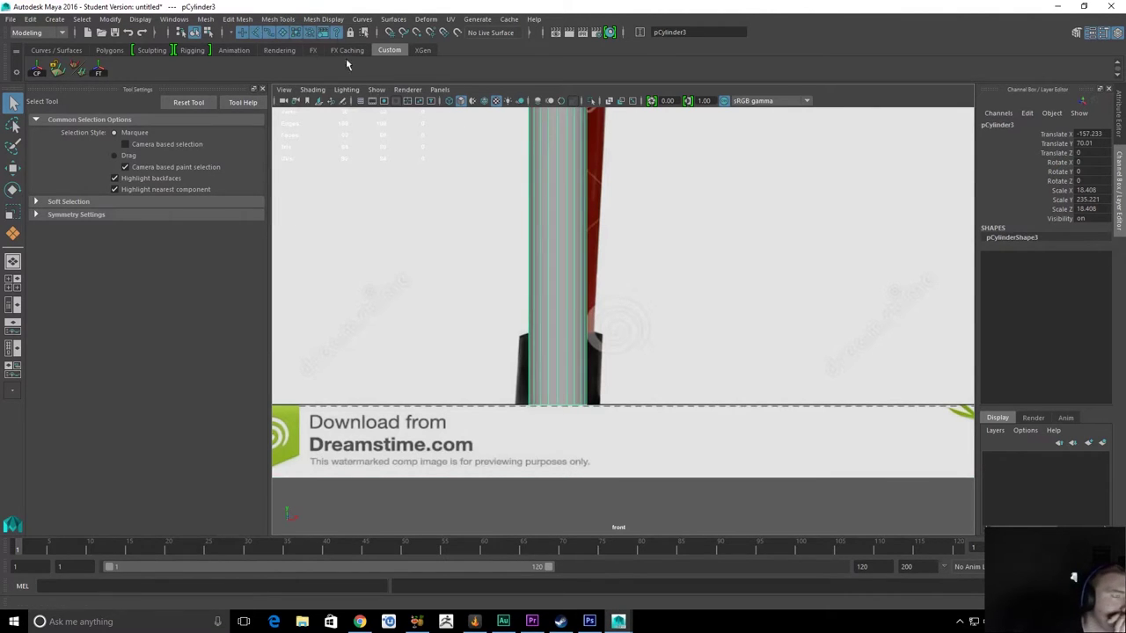
click(290, 21)
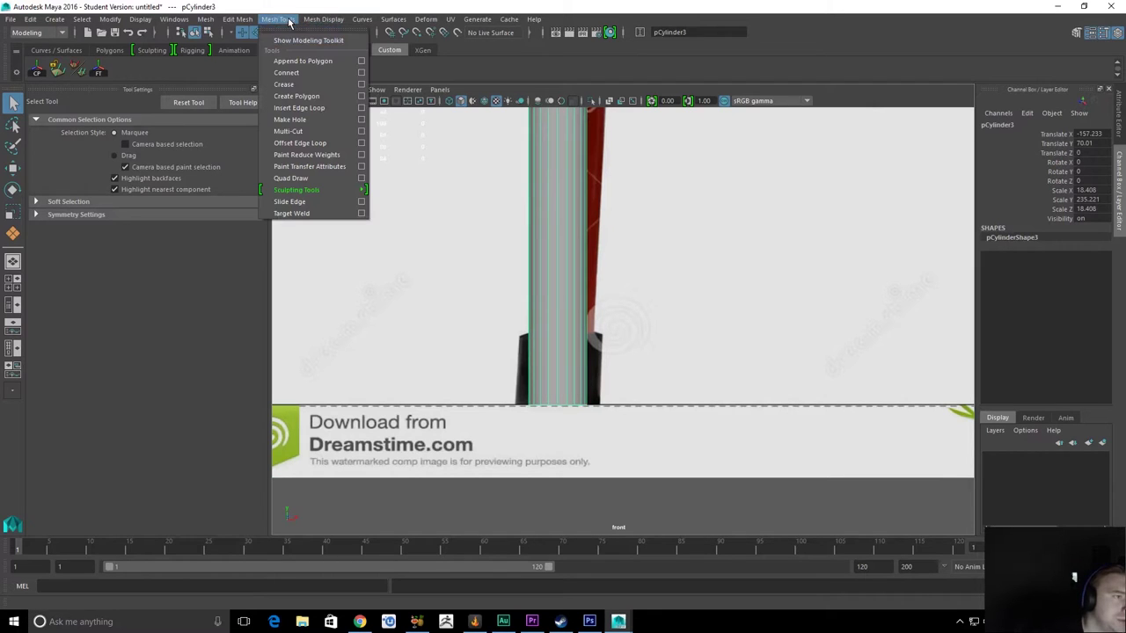
click(323, 109)
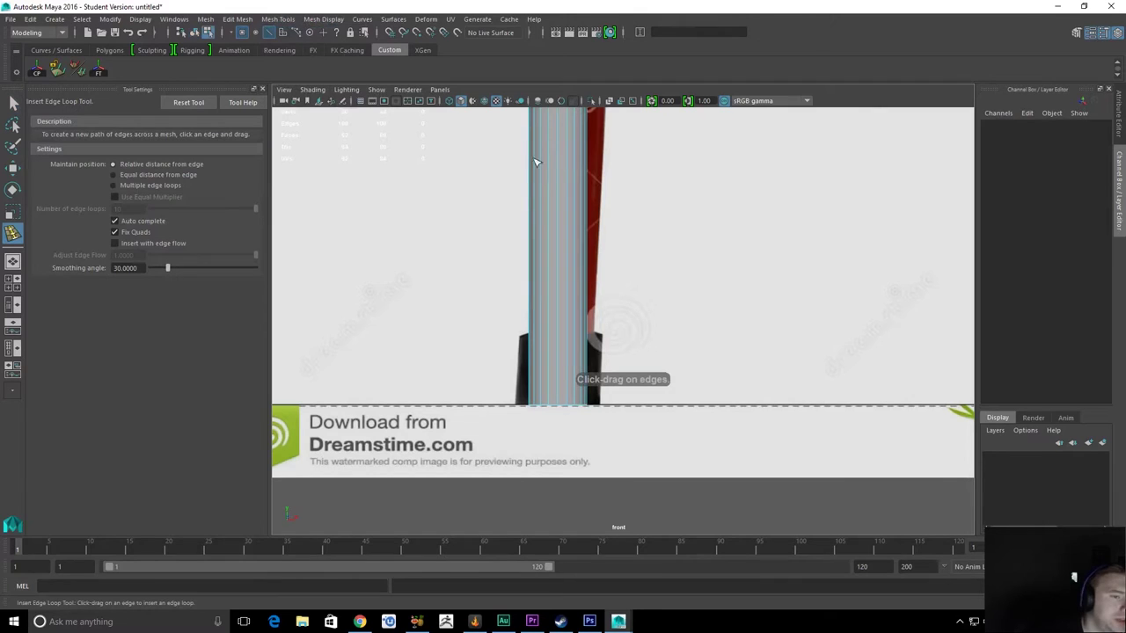
click(570, 221)
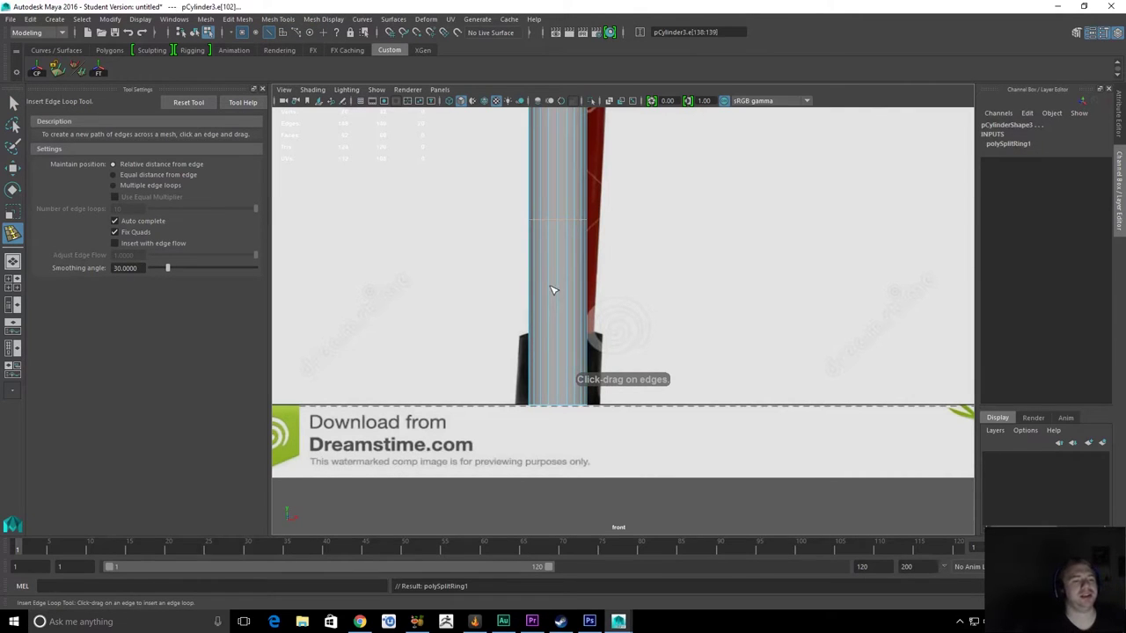
key(ctrl+z)
alt+right_drag(553, 296, 627, 439)
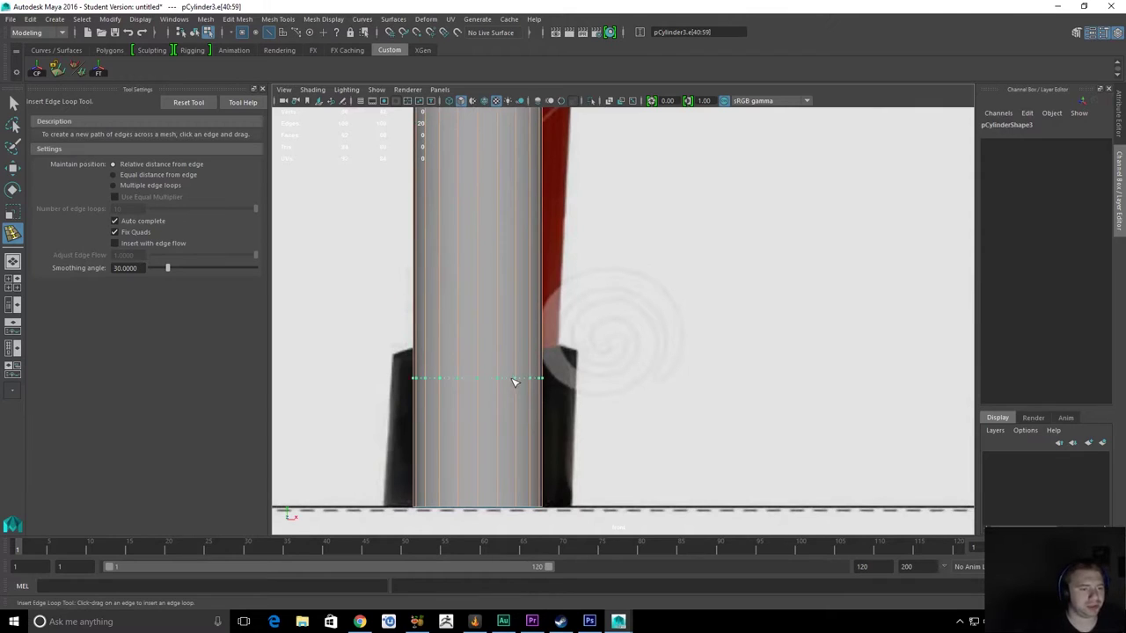
click(542, 223)
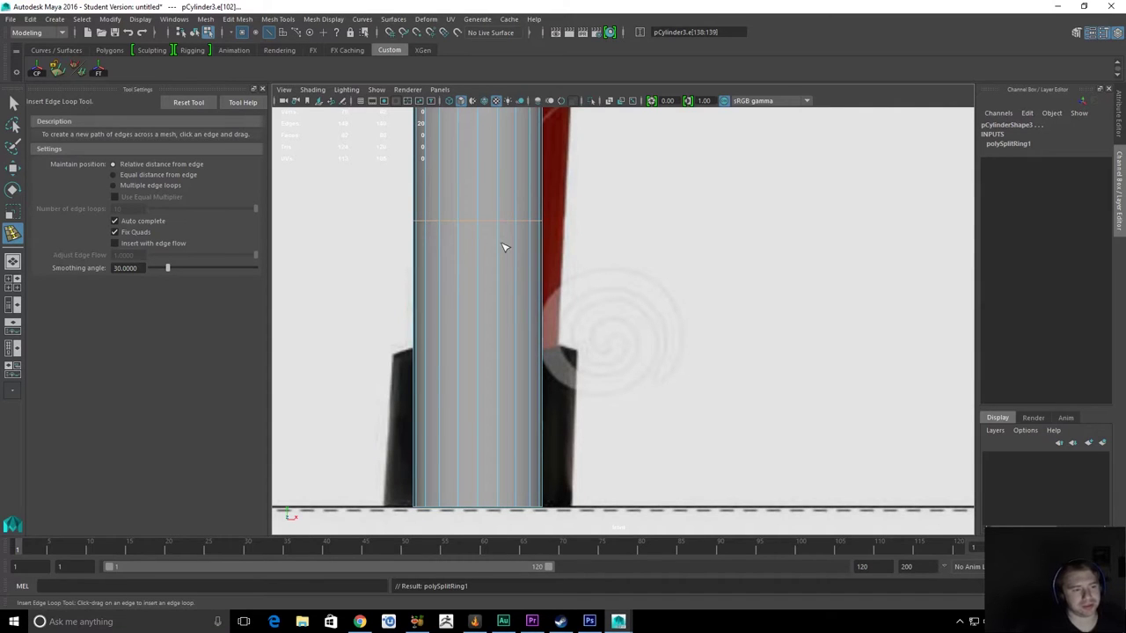
key(ctrl+z)
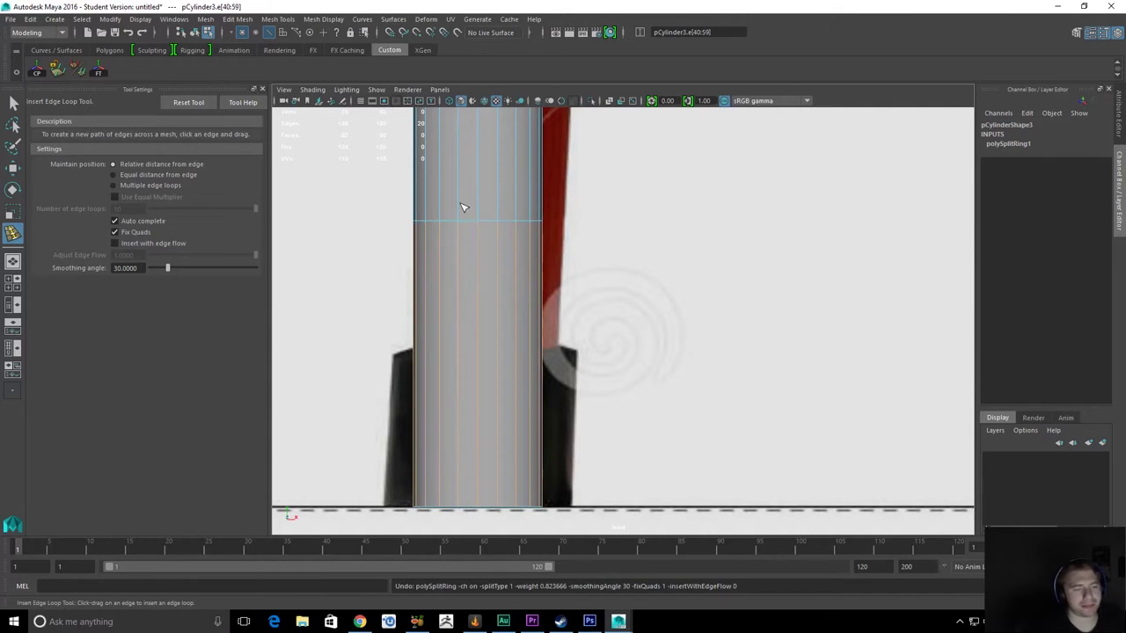
alt+middle_drag(499, 239, 551, 256)
alt+right_drag(551, 256, 604, 284)
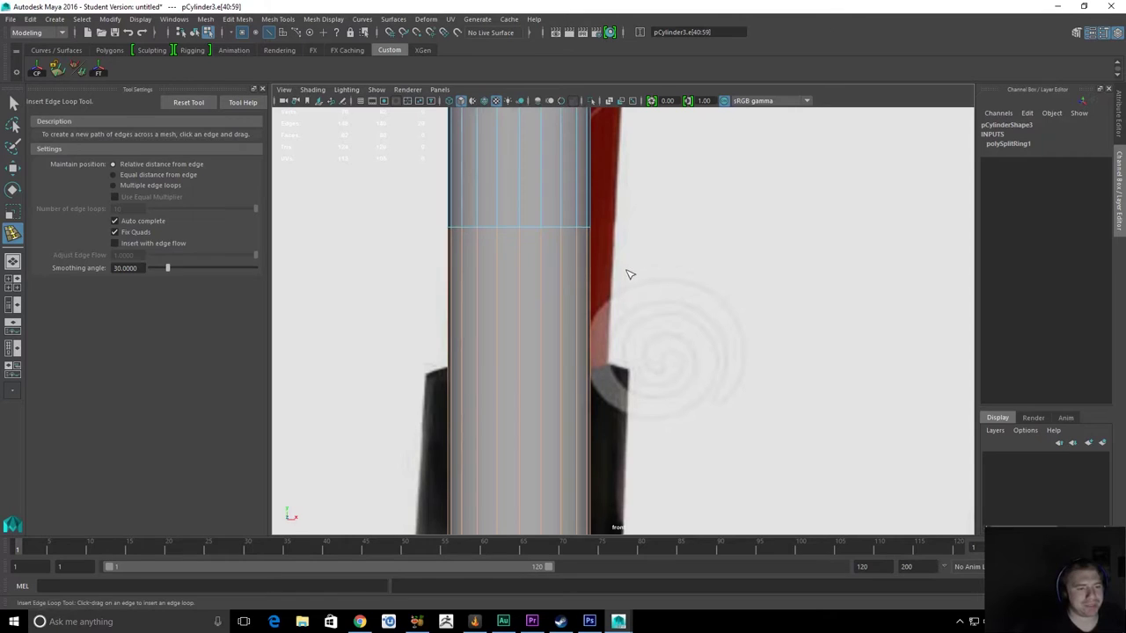
Return the cylinder to object mode and delete its construction history in the perspective view
key(q)
key(space)
drag(546, 242, 543, 190)
alt+drag(682, 264, 620, 260)
right_drag(626, 257, 685, 227)
key(alt+shift+d)
alt+drag(691, 226, 564, 317)
alt+right_drag(564, 316, 621, 322)
alt+drag(621, 321, 680, 349)
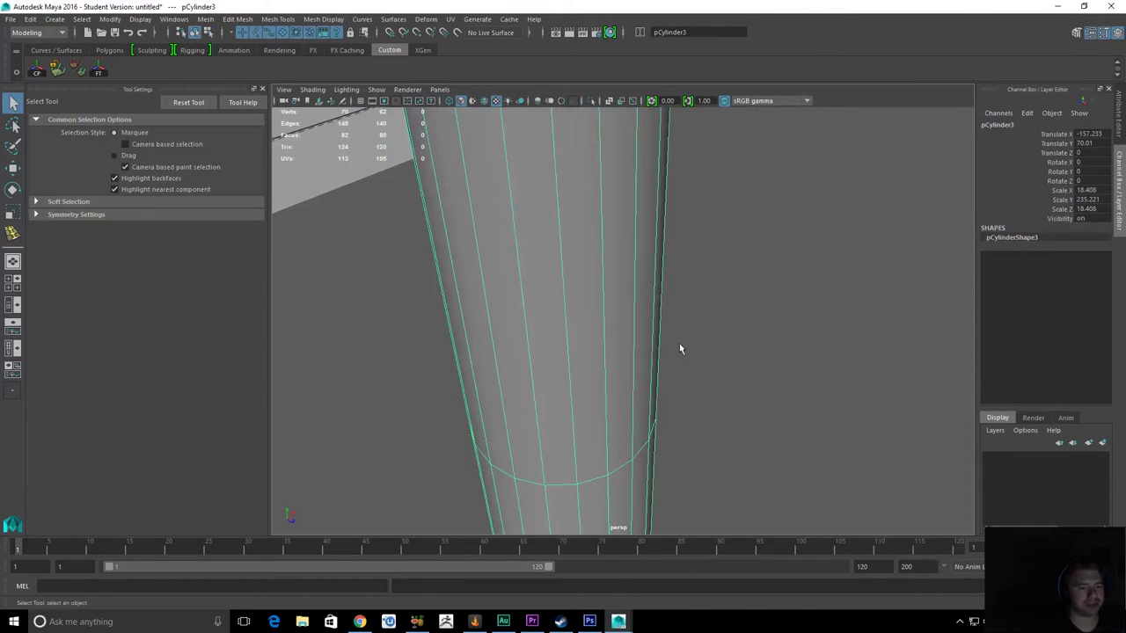
Inspect the new edge loop near the pillar's lower end from several angles against both torii reference images
key(F10)
double_click(611, 407)
key(w)
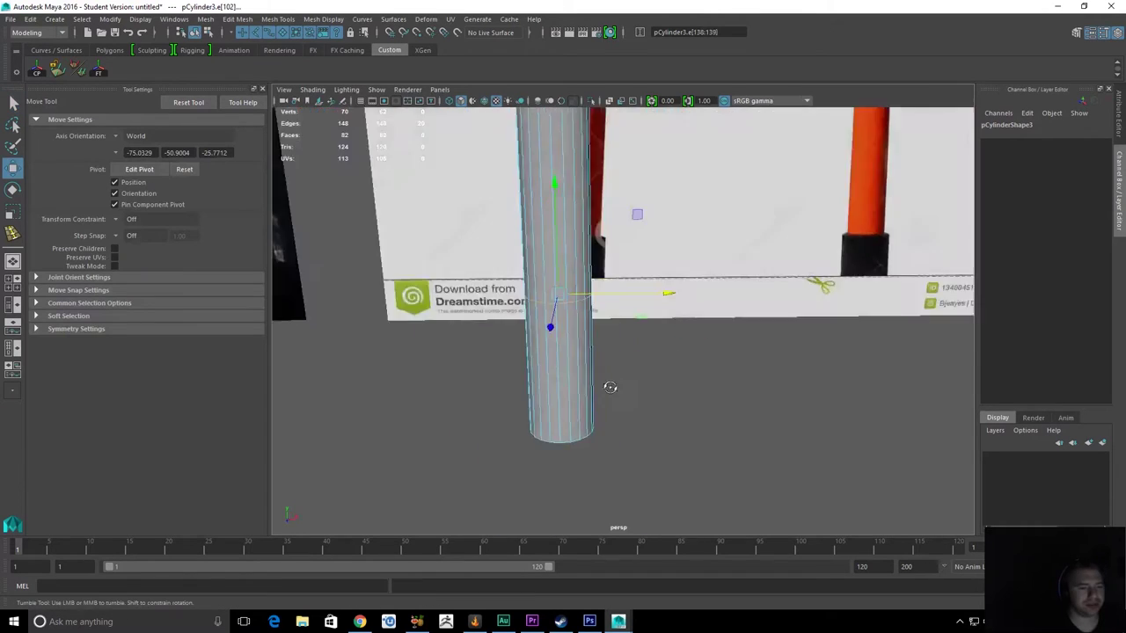
alt+drag(610, 388, 546, 373)
key(f)
alt+drag(664, 373, 79, 380)
scroll(502, 370, down, 10)
alt+drag(503, 370, 538, 367)
key(q)
right_drag(608, 336, 637, 285)
alt+drag(641, 324, 651, 332)
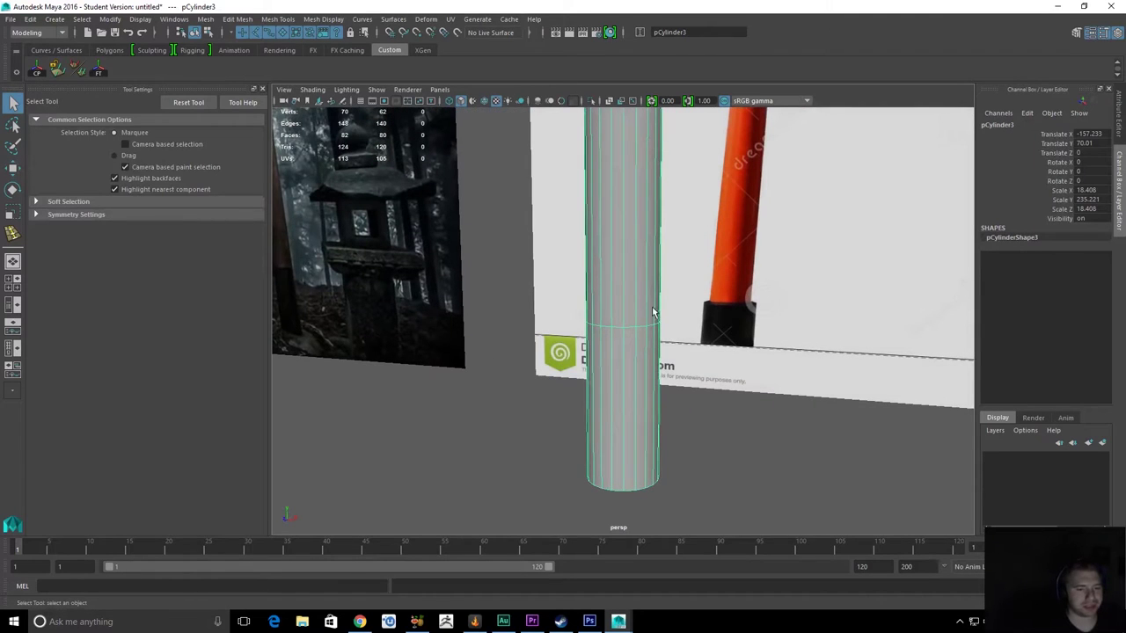
alt+middle_drag(673, 357, 675, 329)
alt+right_drag(675, 329, 710, 403)
alt+drag(710, 403, 698, 387)
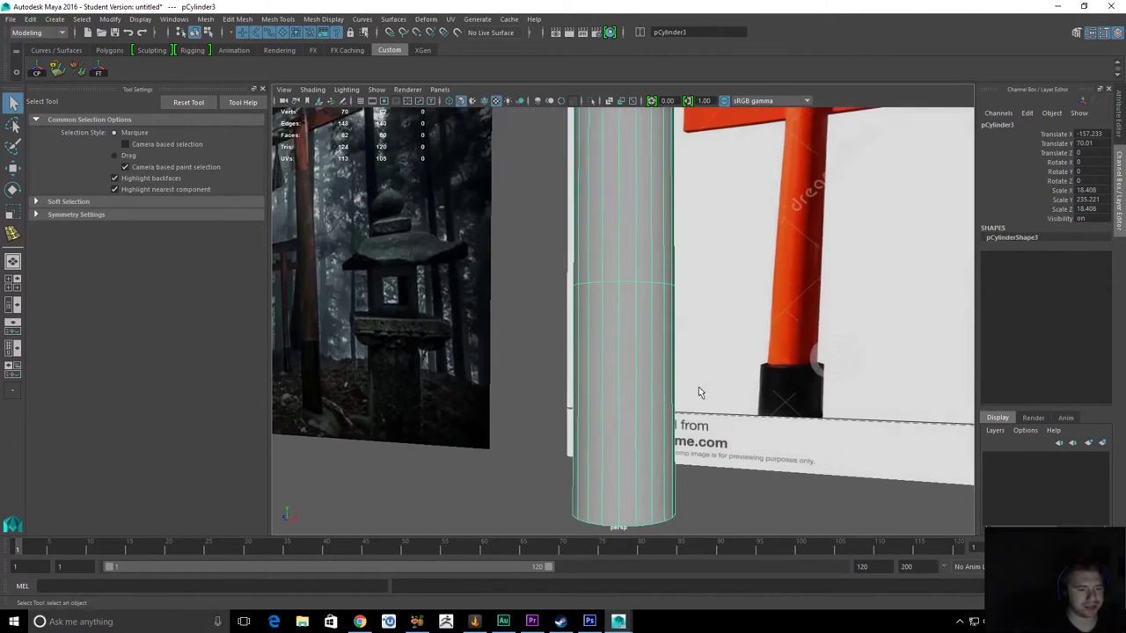
alt+middle_drag(646, 336, 638, 310)
Add Extrude to the Custom shelf and apply it to all side faces below the pillar's edge loop
right_drag(619, 297, 618, 318)
alt+drag(628, 329, 622, 301)
right_drag(622, 299, 621, 329)
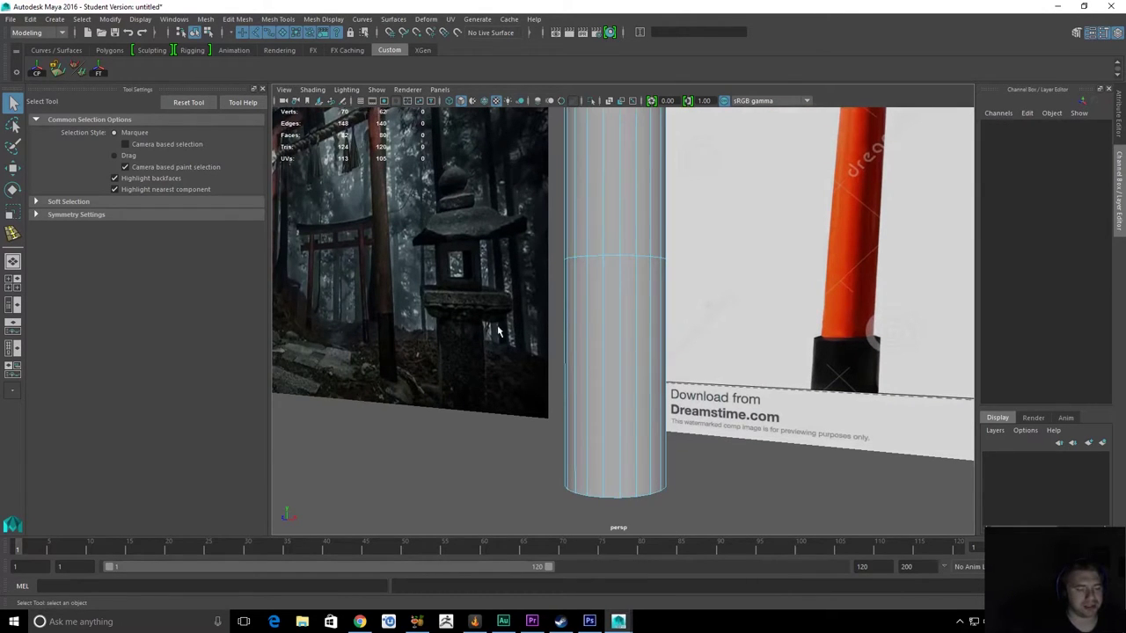
alt+drag(515, 331, 410, 313)
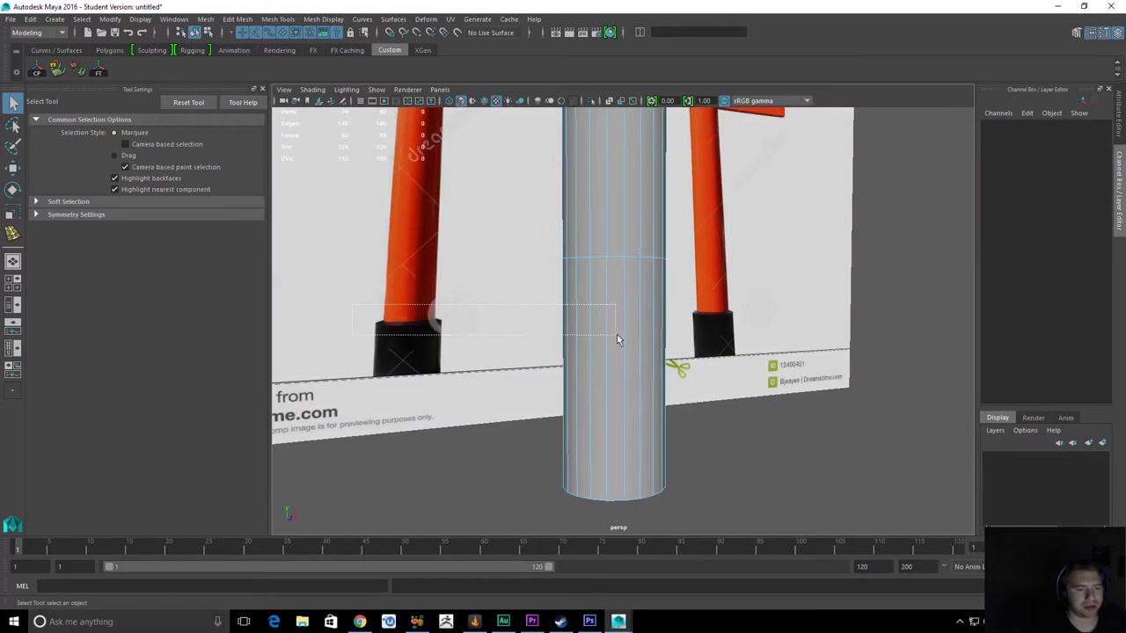
drag(616, 340, 664, 365)
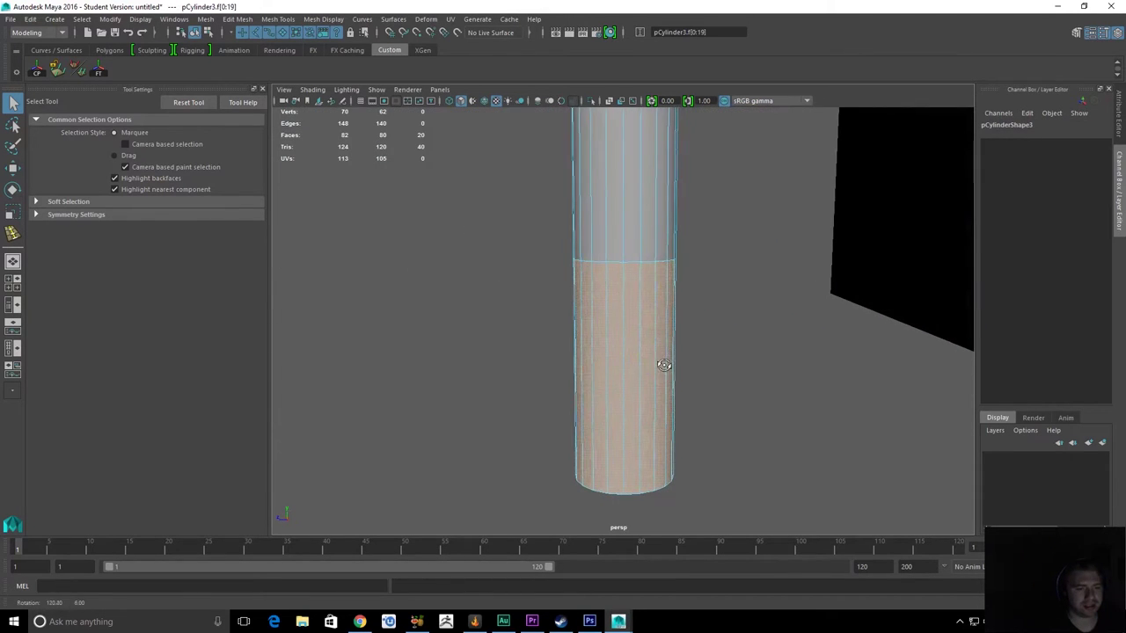
click(240, 20)
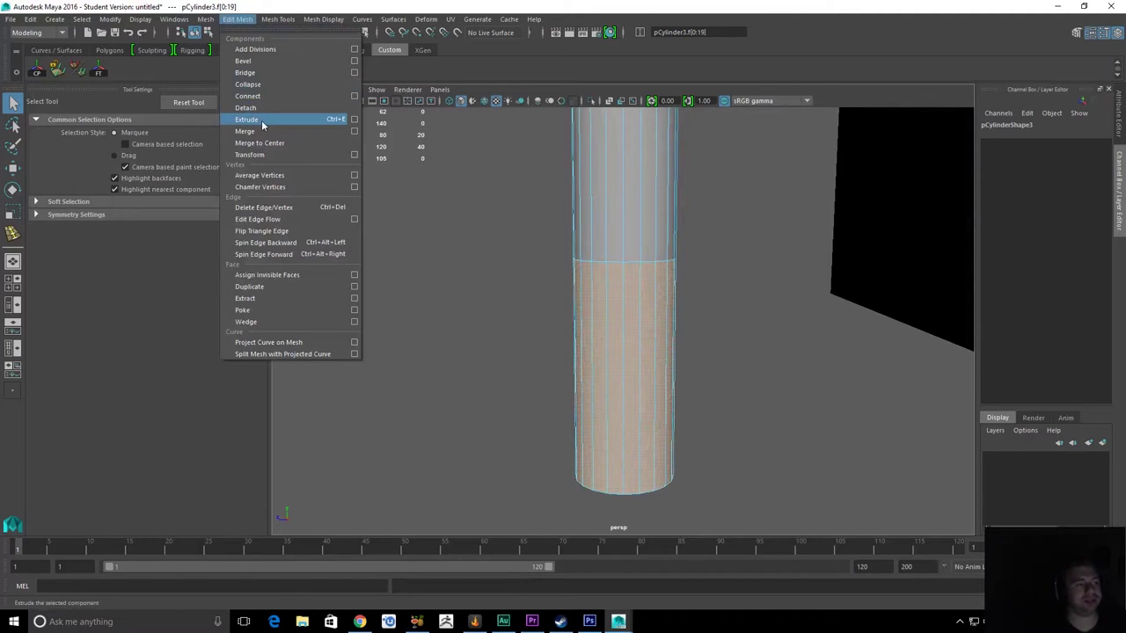
click(172, 80)
alt+drag(586, 250, 670, 254)
click(118, 68)
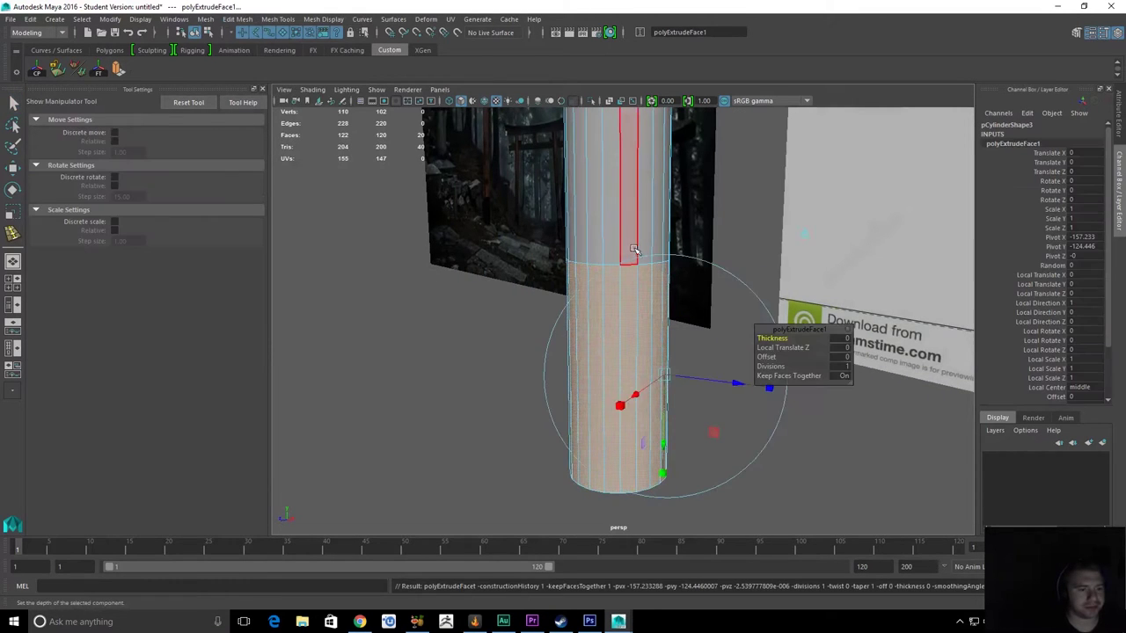
alt+middle_drag(658, 262, 598, 249)
alt+right_drag(599, 249, 621, 342)
alt+drag(621, 342, 763, 238)
alt+drag(546, 299, 639, 463)
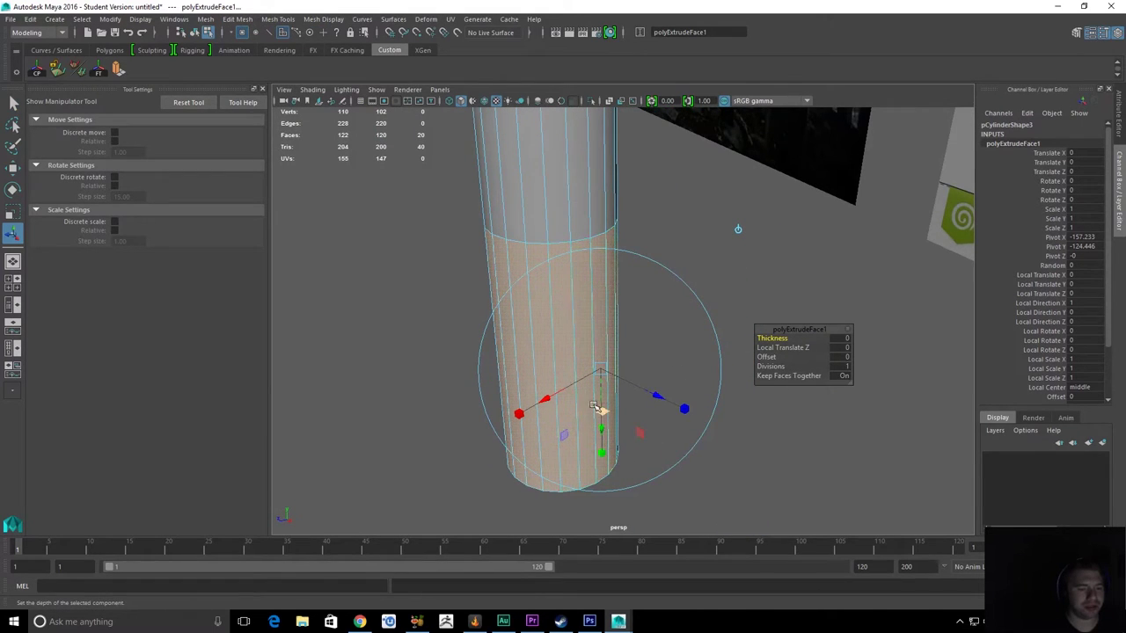
alt+middle_drag(595, 407, 578, 314)
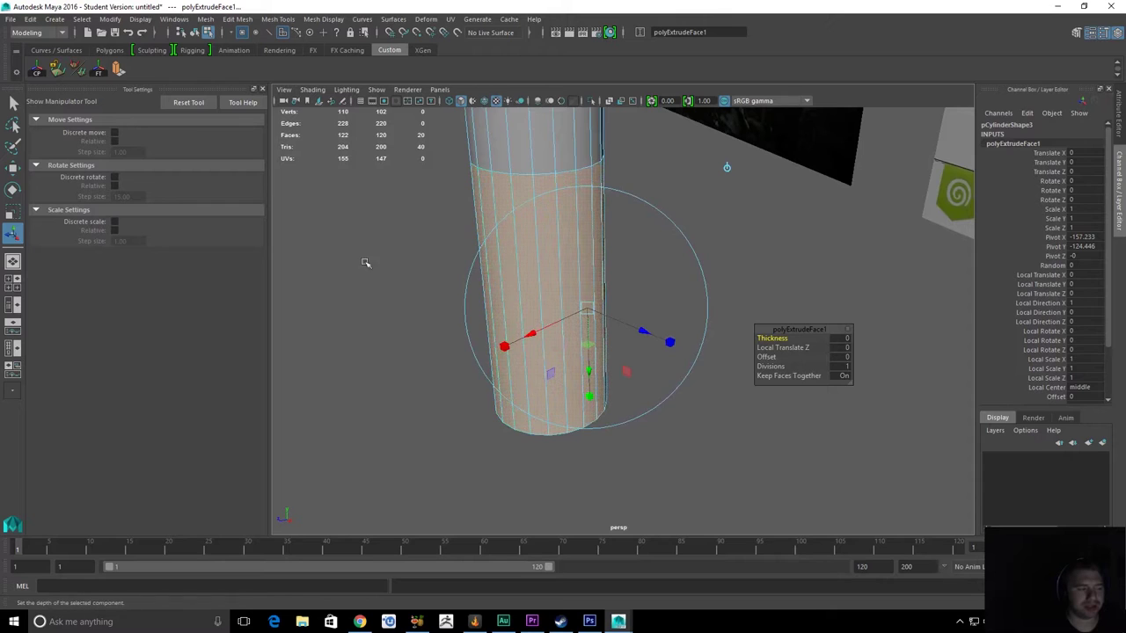
alt+drag(540, 310, 635, 331)
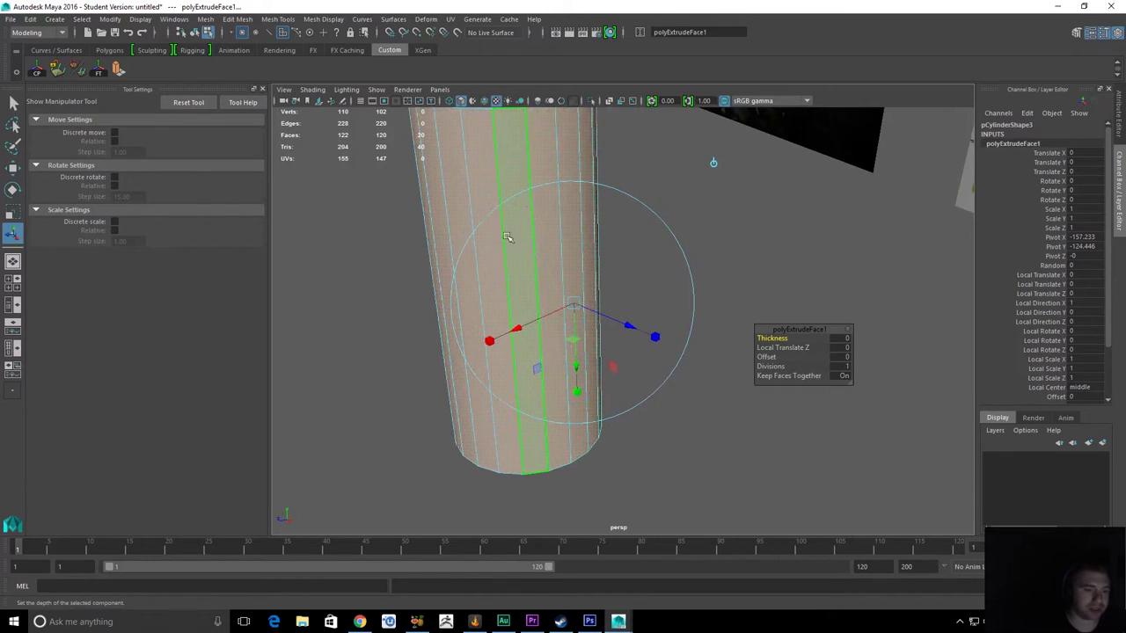
alt+drag(606, 278, 727, 324)
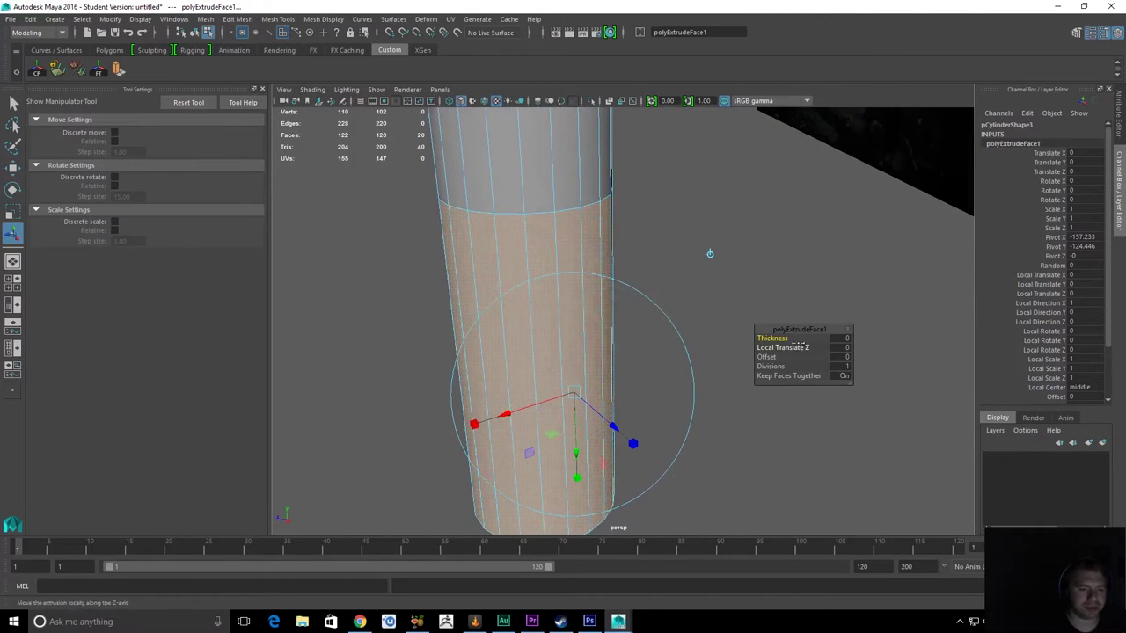
drag(615, 426, 724, 466)
drag(785, 340, 919, 353)
alt+drag(644, 260, 677, 278)
key(ctrl+z)
drag(793, 349, 1094, 394)
alt+drag(736, 297, 762, 319)
key(ctrl+z)
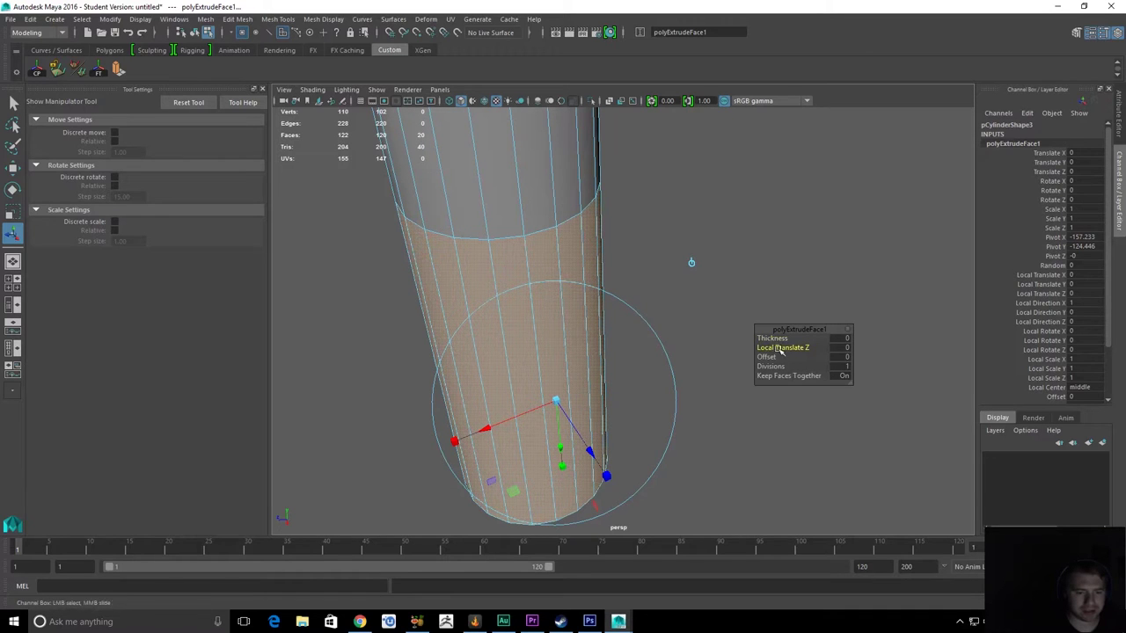
Give the extruded faces a slight outward thickness to form the pillar's base, and return to object mode
drag(770, 339, 817, 349)
middle_drag(817, 348, 794, 335)
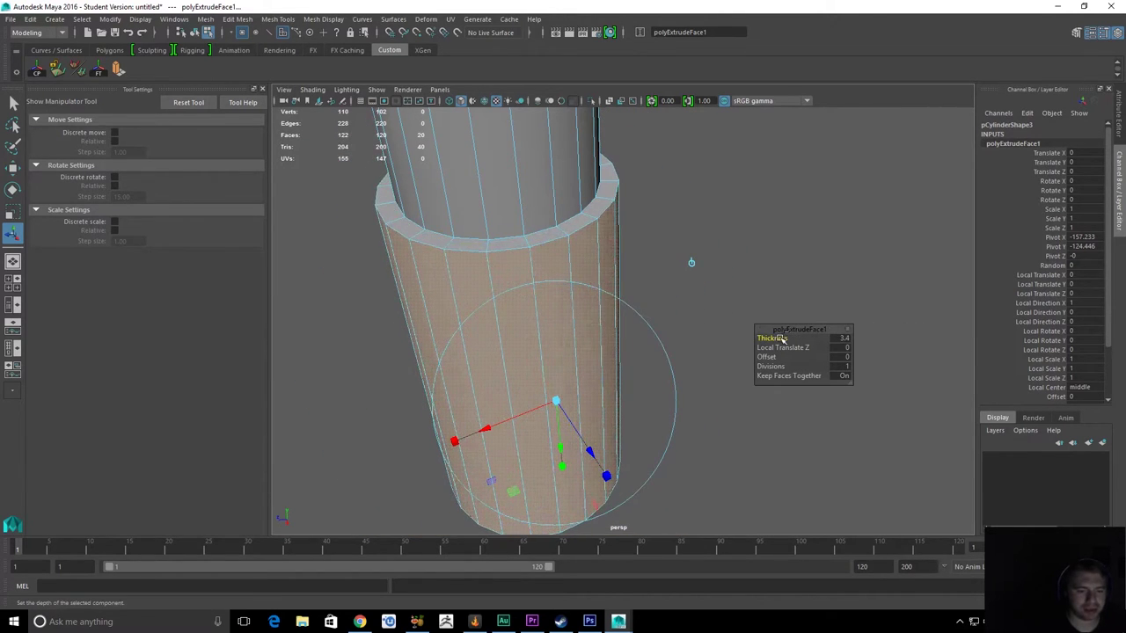
middle_drag(793, 336, 692, 337)
scroll(691, 337, down, 3)
key(q)
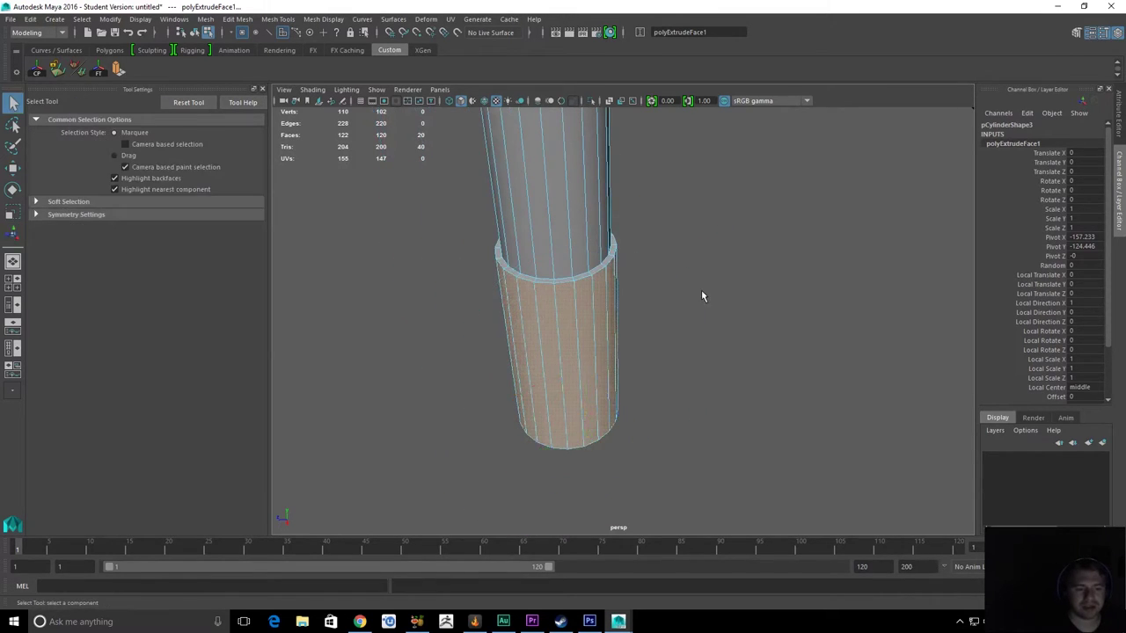
click(701, 289)
alt+drag(570, 339, 541, 327)
right_drag(542, 328, 588, 274)
click(569, 318)
alt+drag(598, 334, 686, 375)
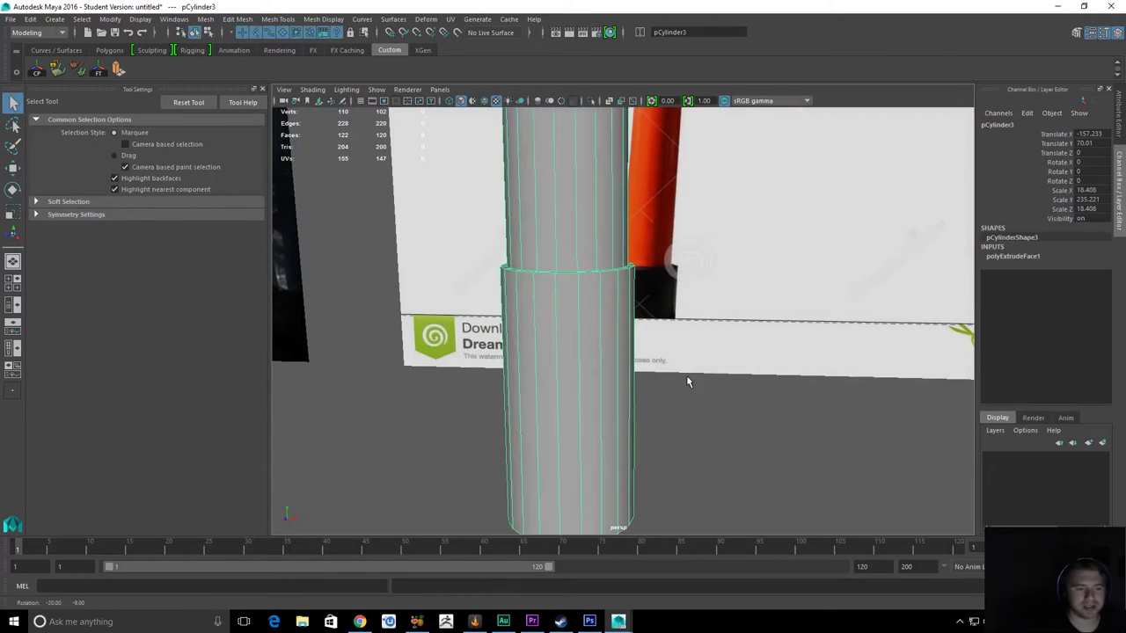
Compare the extruded base with the reference pillar's black base in the front view
key(space)
drag(681, 308, 681, 334)
scroll(410, 258, down, 4)
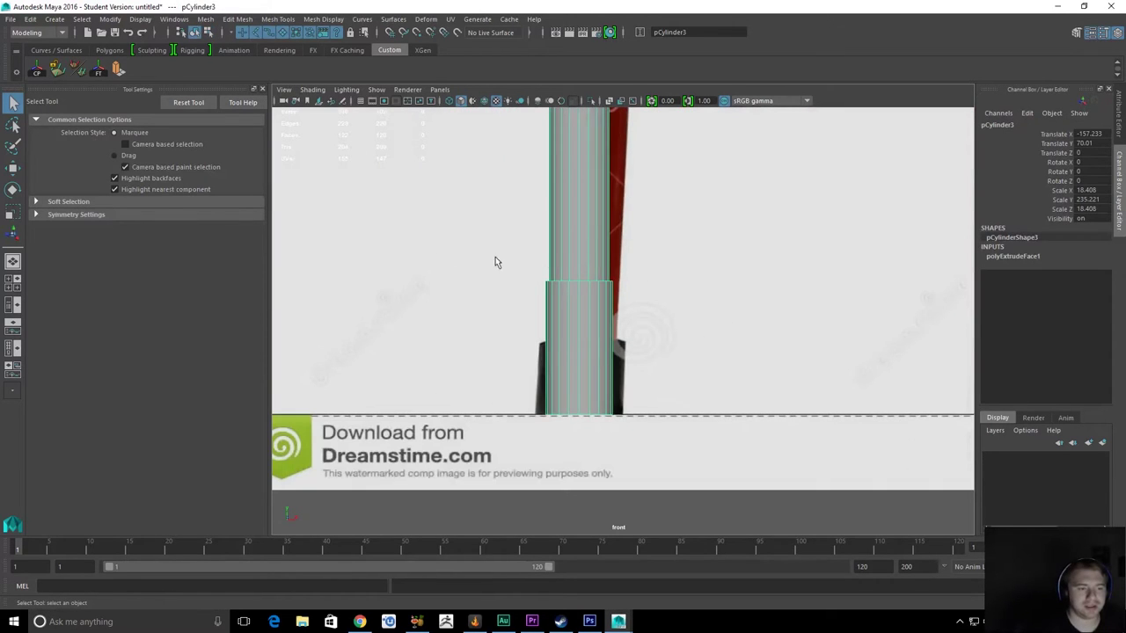
click(495, 257)
scroll(541, 307, up, 3)
key(space)
drag(571, 255, 572, 215)
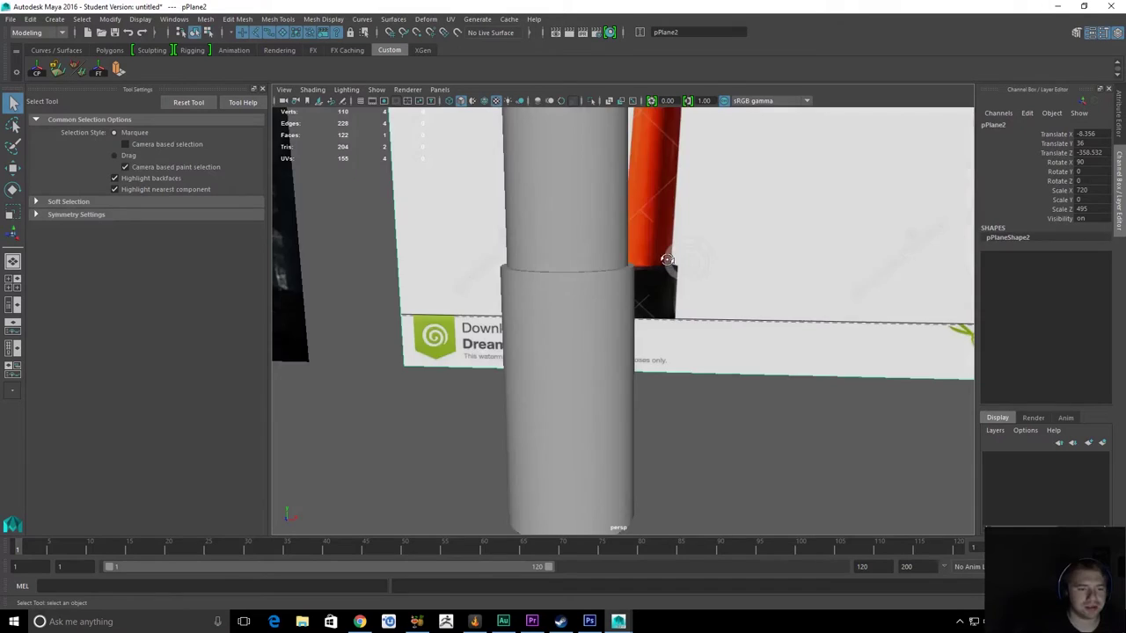
Select the pillar with its extruded base in object mode and delete its construction history
alt+drag(666, 259, 588, 279)
click(589, 278)
alt+drag(668, 290, 724, 275)
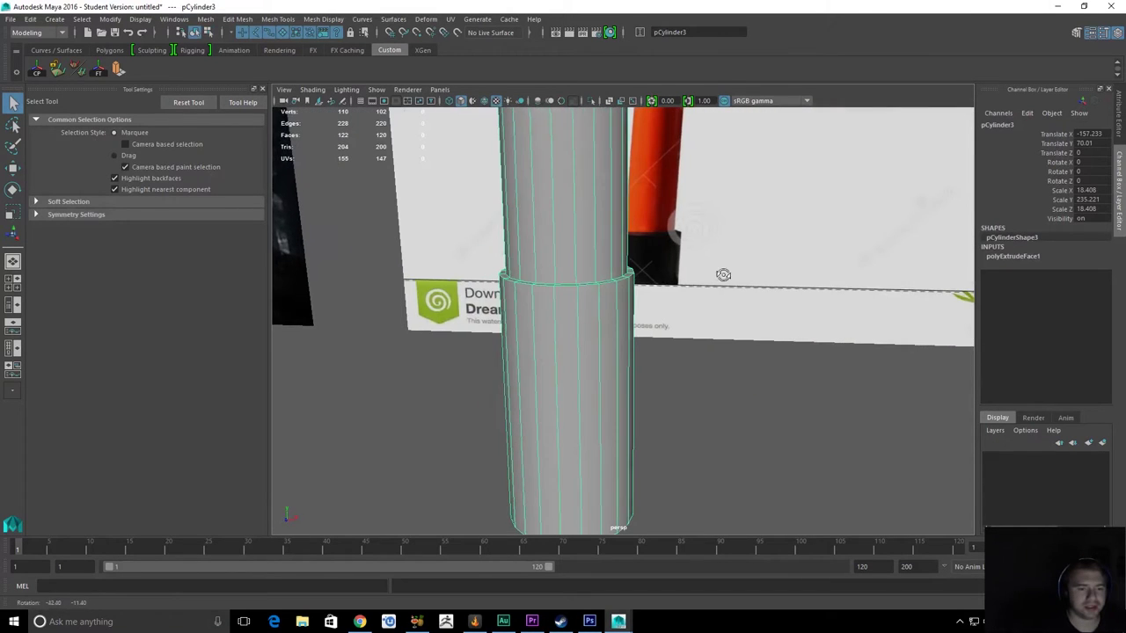
alt+right_drag(617, 273, 674, 239)
alt+middle_drag(653, 248, 690, 252)
right_drag(636, 291, 642, 258)
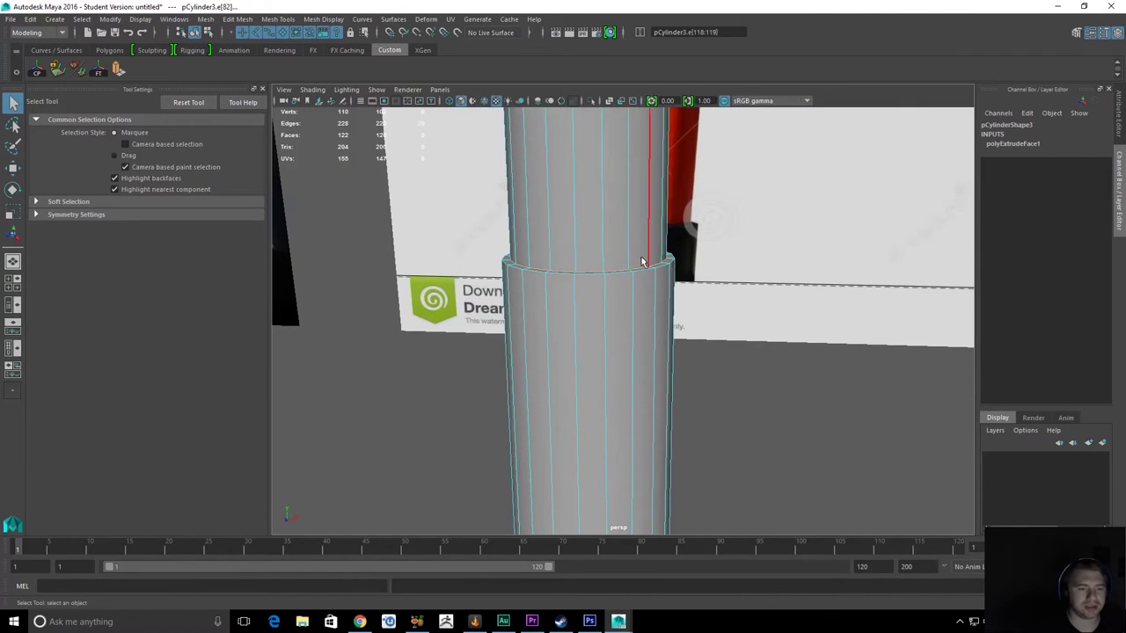
key(F8)
click(576, 298)
key(alt+shift+d)
alt+drag(636, 282, 690, 356)
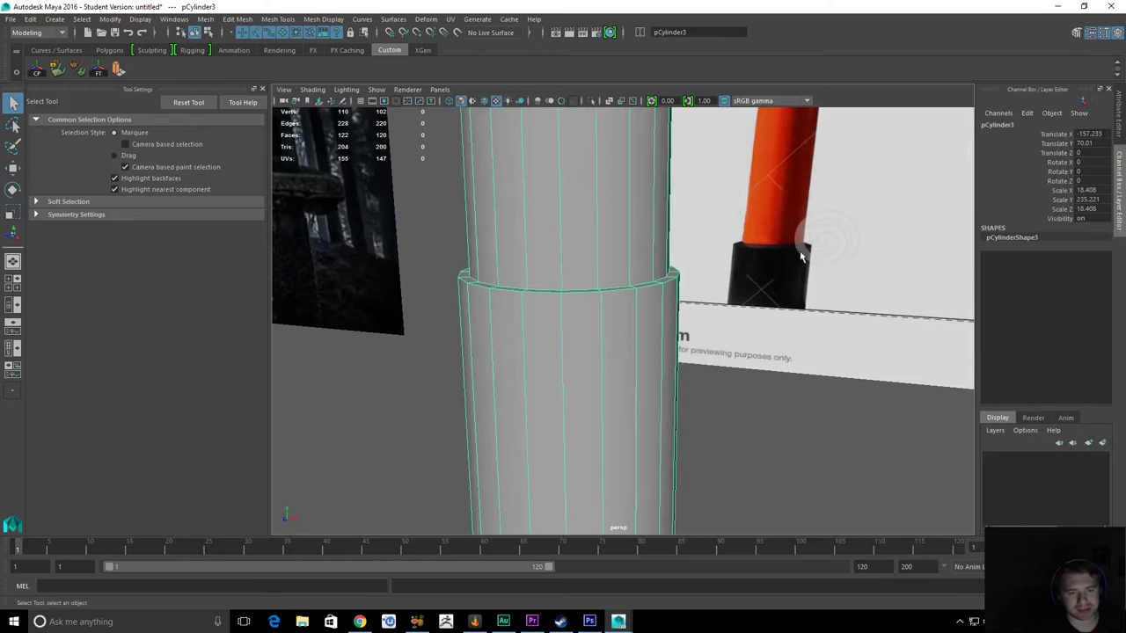
Lower the outer edge loop on the base's upper rim slightly so the rim slopes down away from the pillar
right_click(618, 390)
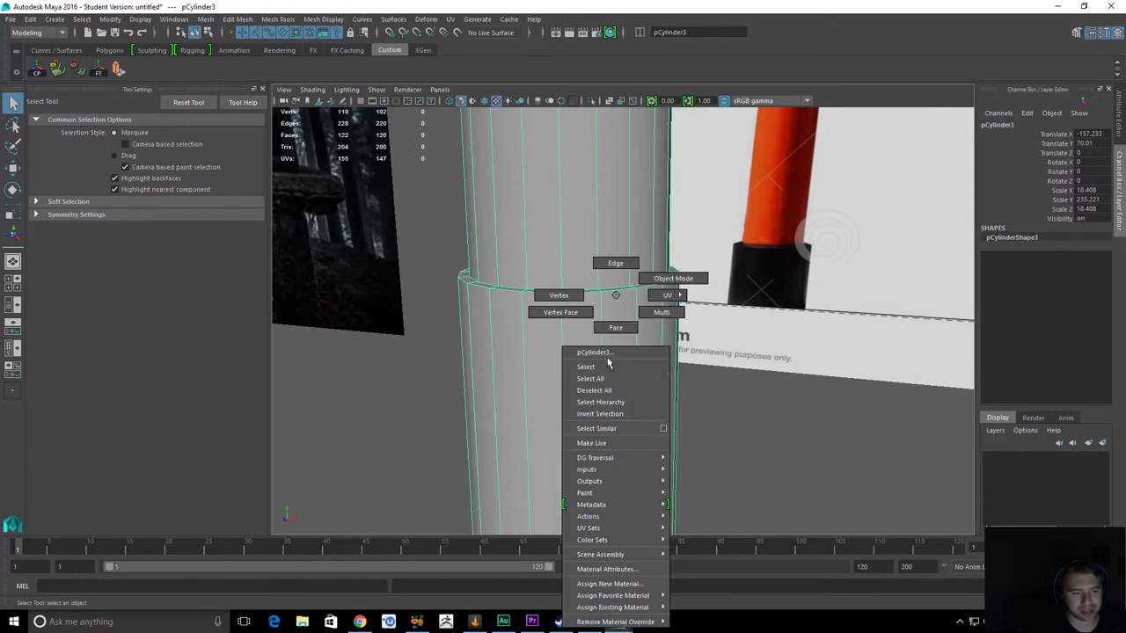
right_drag(622, 236, 622, 234)
scroll(576, 252, up, 5)
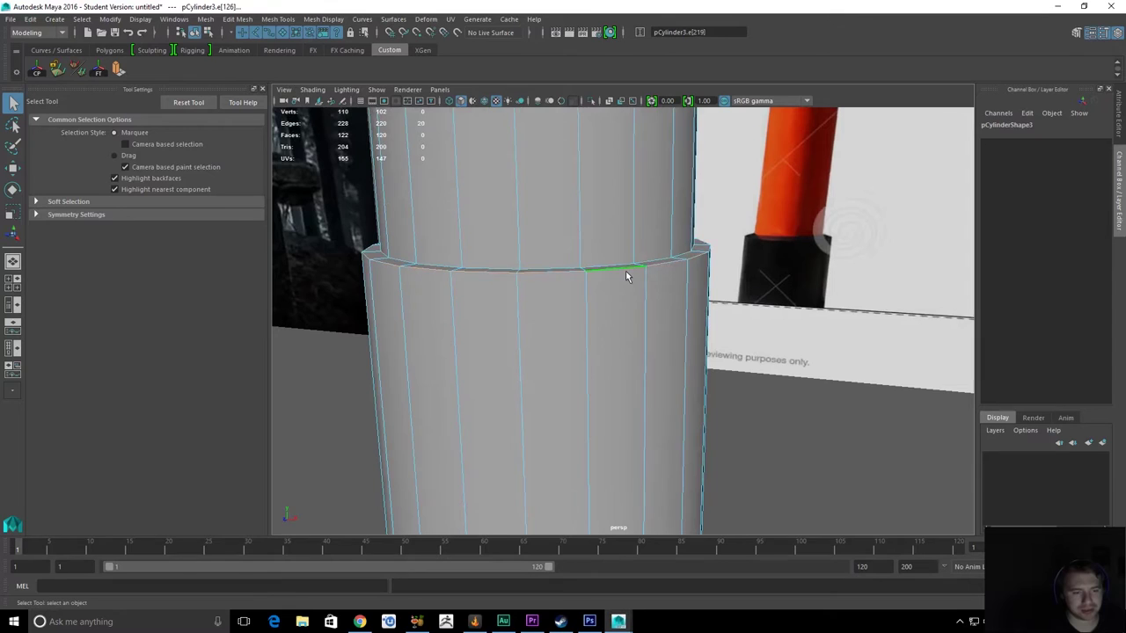
key(w)
key(space)
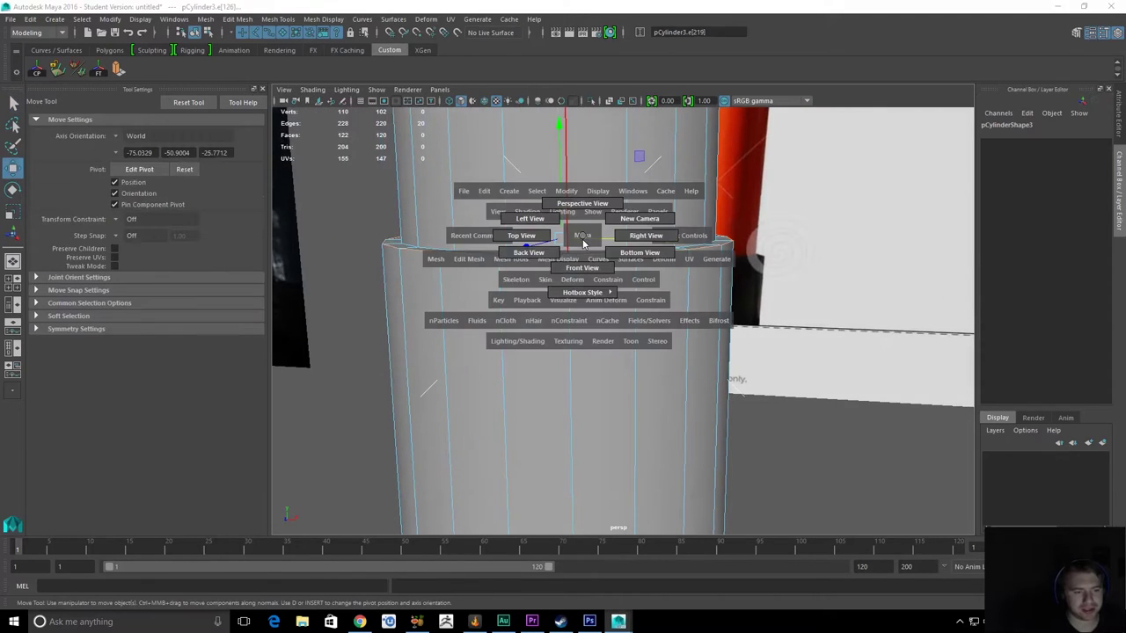
drag(556, 136, 559, 125)
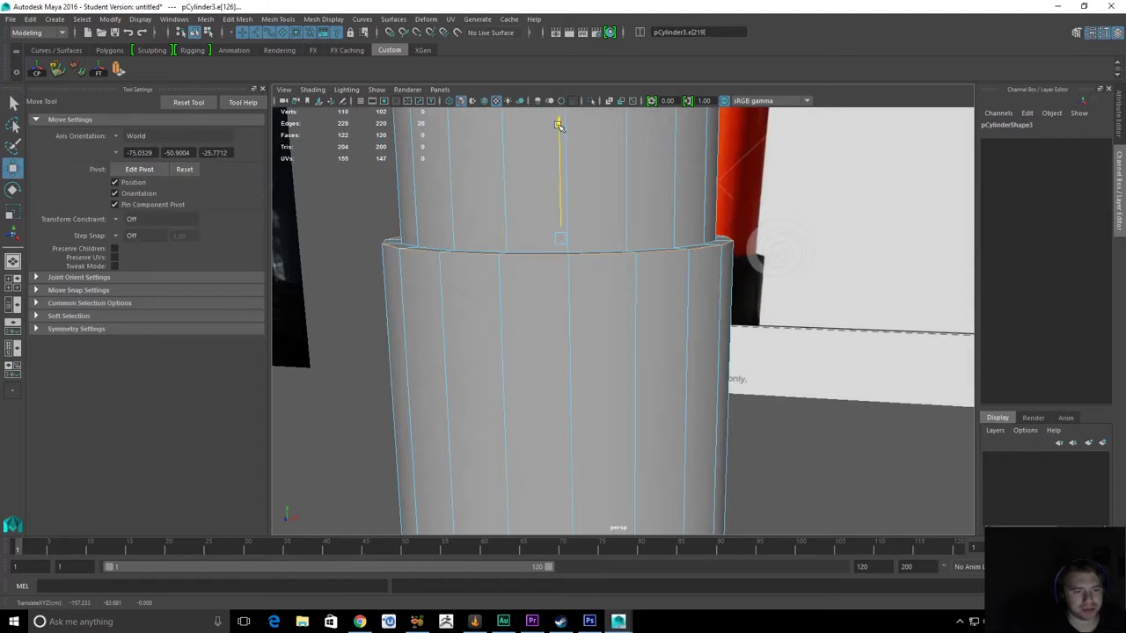
drag(558, 125, 561, 132)
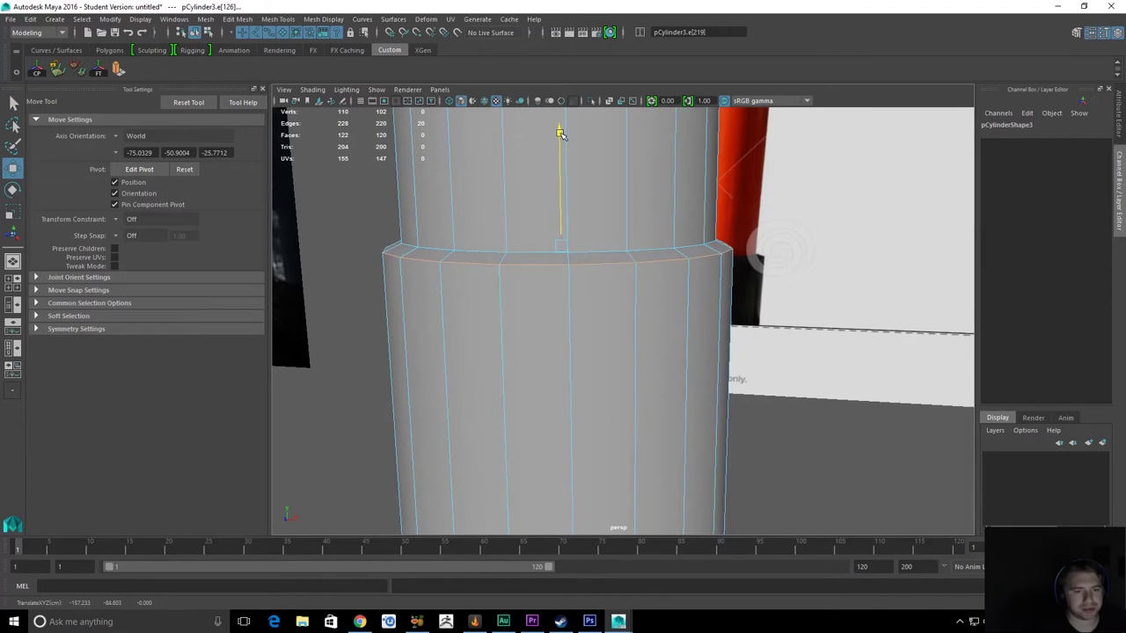
Leave edge editing and return the pillar to object mode, keeping the whole pillar selected
key(q)
right_drag(493, 237, 579, 182)
click(657, 339)
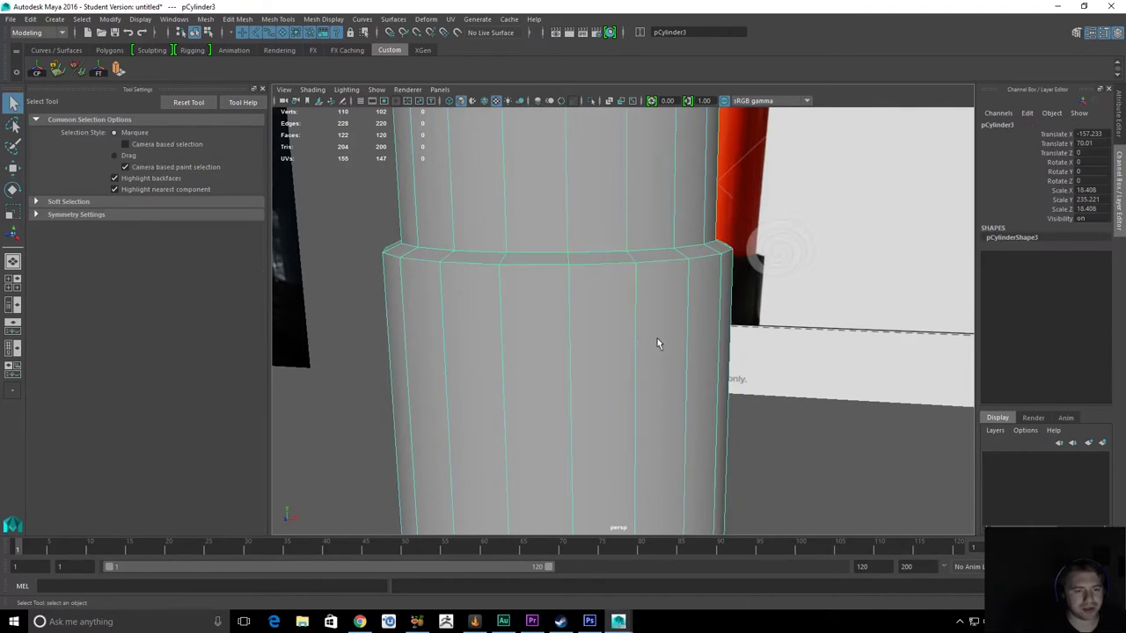
mouse_move(762, 430)
alt+mouse_down()
mouse_move(833, 437)
mouse_move(716, 415)
mouse_move(773, 424)
alt+mouse_up()
click(577, 304)
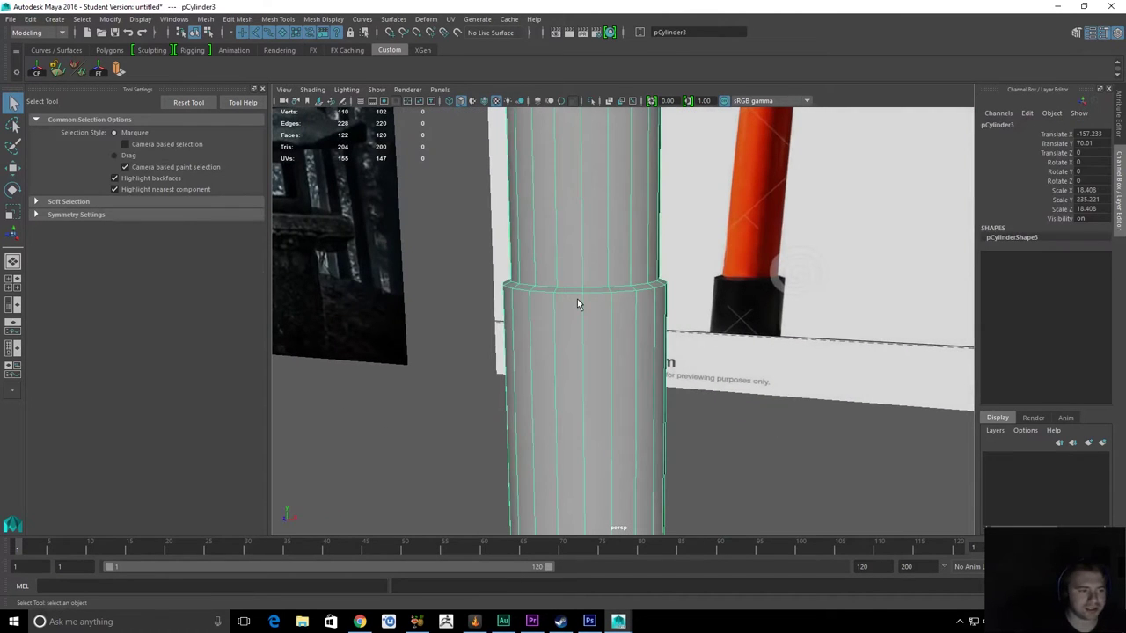
click(447, 260)
click(581, 265)
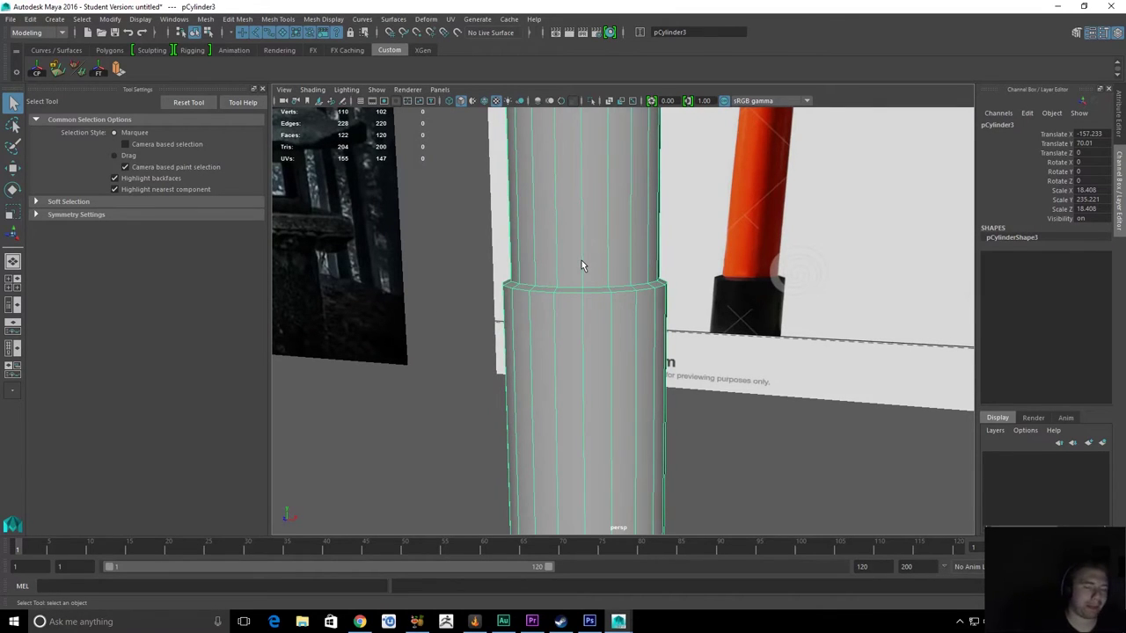
Deselect the pillar and examine the sloped upper rim of its base up close against the reference image
scroll(582, 266, up, 10)
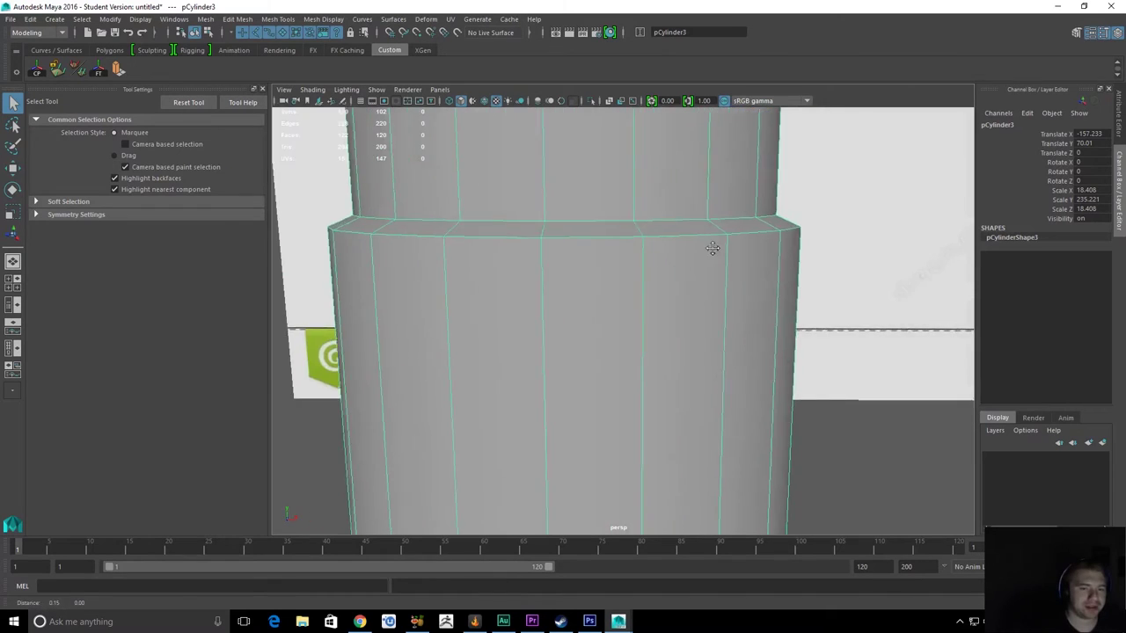
click(753, 453)
scroll(740, 326, down, 5)
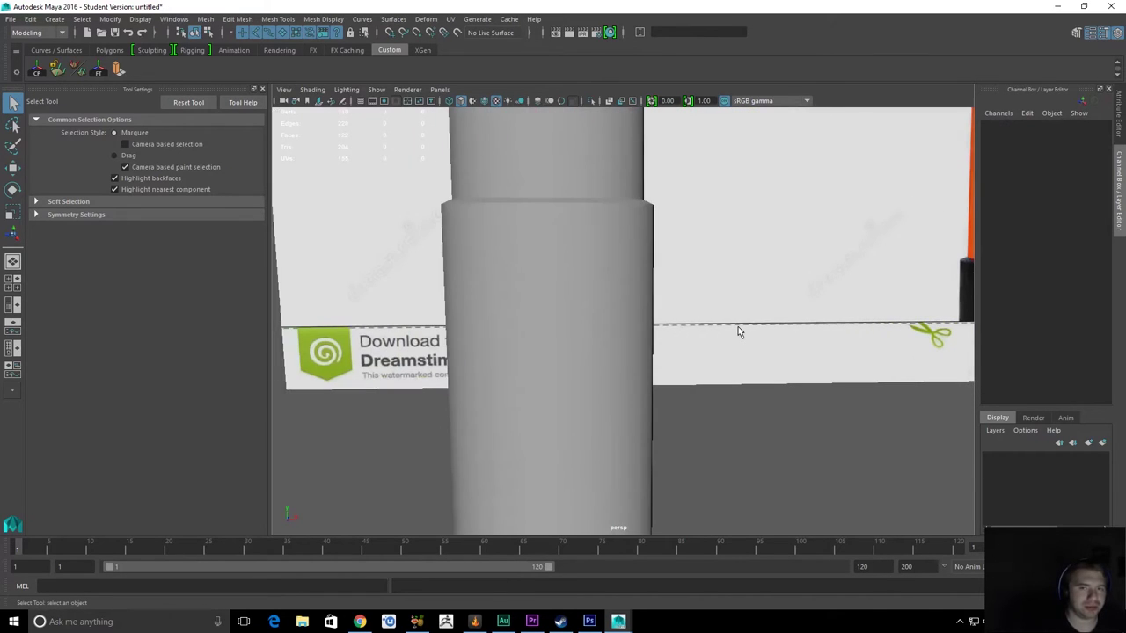
alt+middle_drag(689, 209, 633, 247)
alt+middle_drag(591, 203, 674, 476)
alt+right_drag(673, 476, 660, 291)
alt+drag(661, 291, 696, 248)
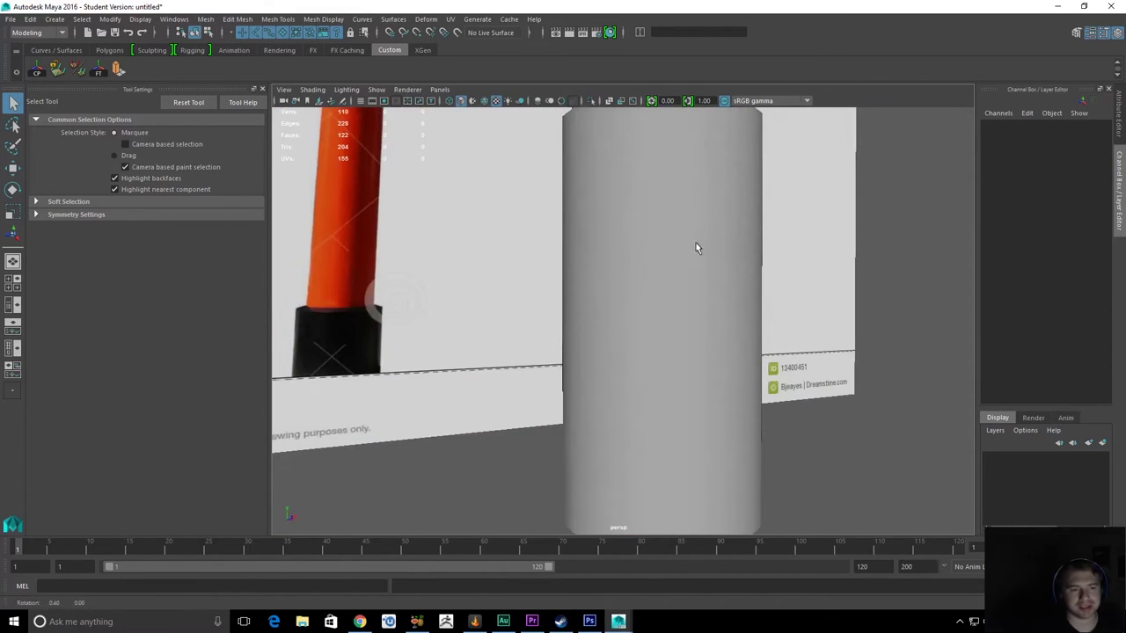
alt+middle_drag(824, 154, 769, 347)
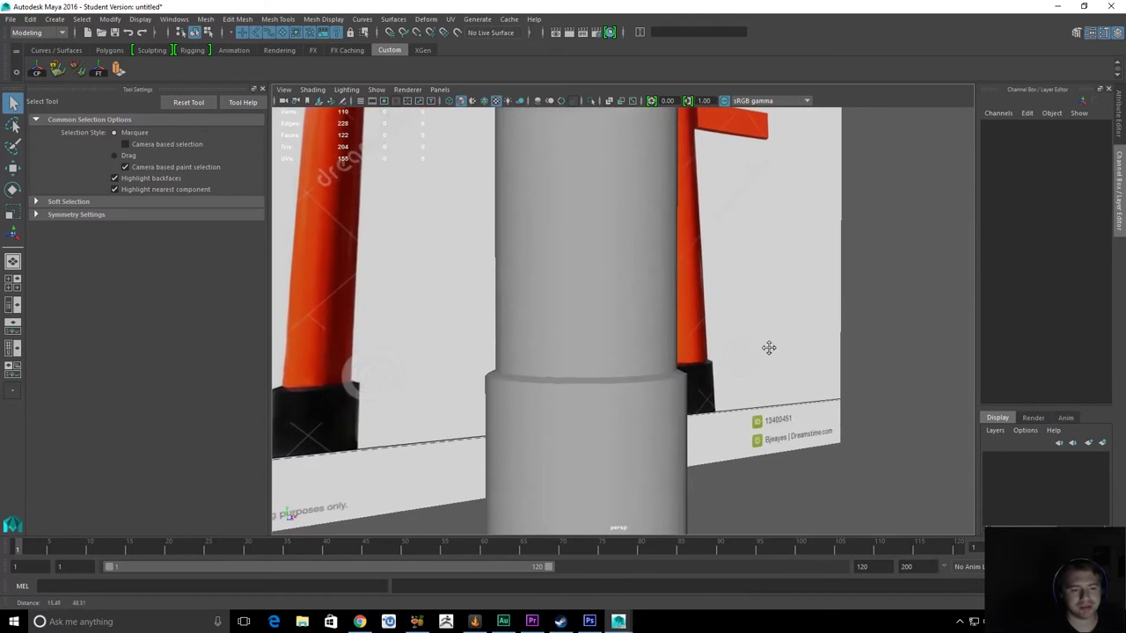
alt+right_drag(769, 347, 871, 275)
alt+middle_drag(871, 275, 737, 357)
alt+right_drag(596, 359, 794, 407)
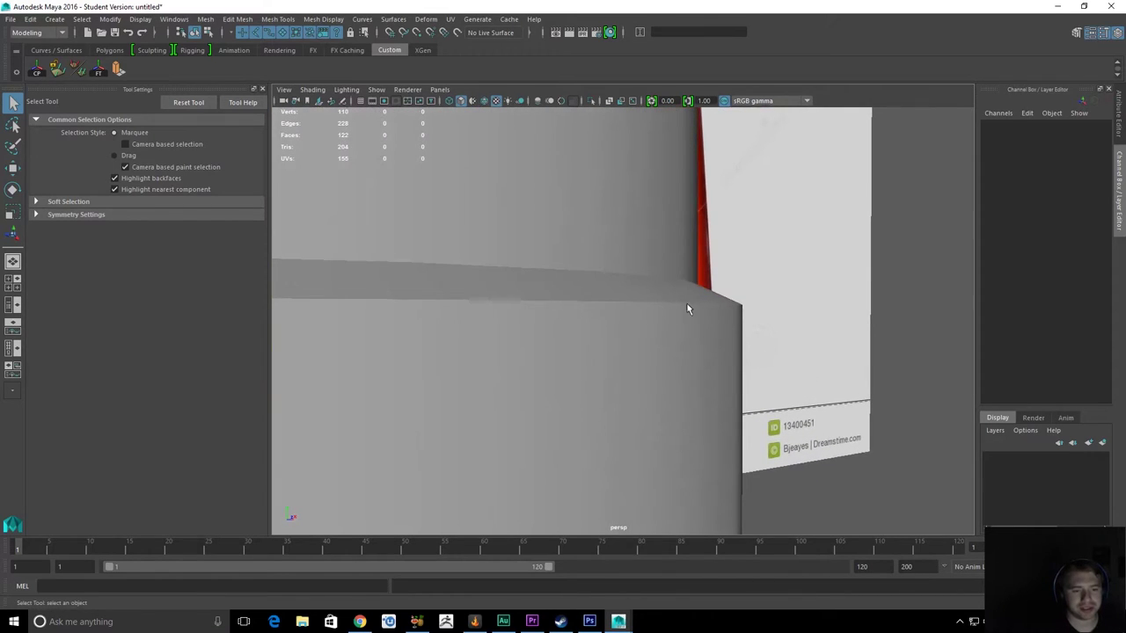
Select the pillar, switch to edge selection and select the outer edge loop on the base's upper rim
click(739, 308)
alt+drag(822, 355, 807, 374)
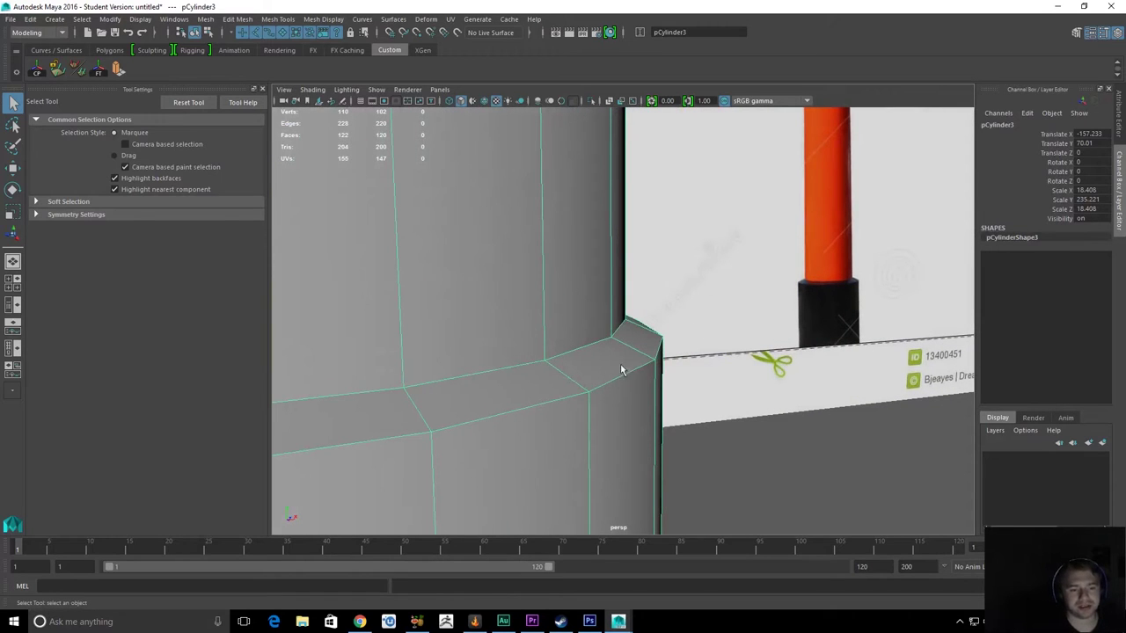
alt+drag(689, 363, 616, 380)
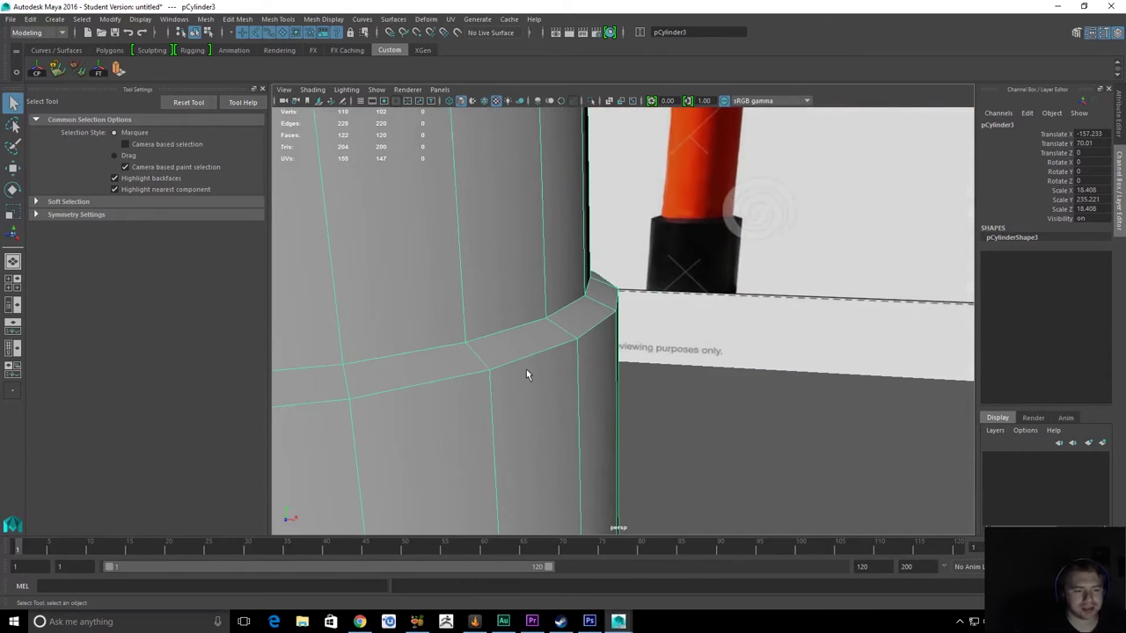
right_click(526, 370)
right_drag(526, 374, 526, 295)
alt+drag(526, 294, 556, 299)
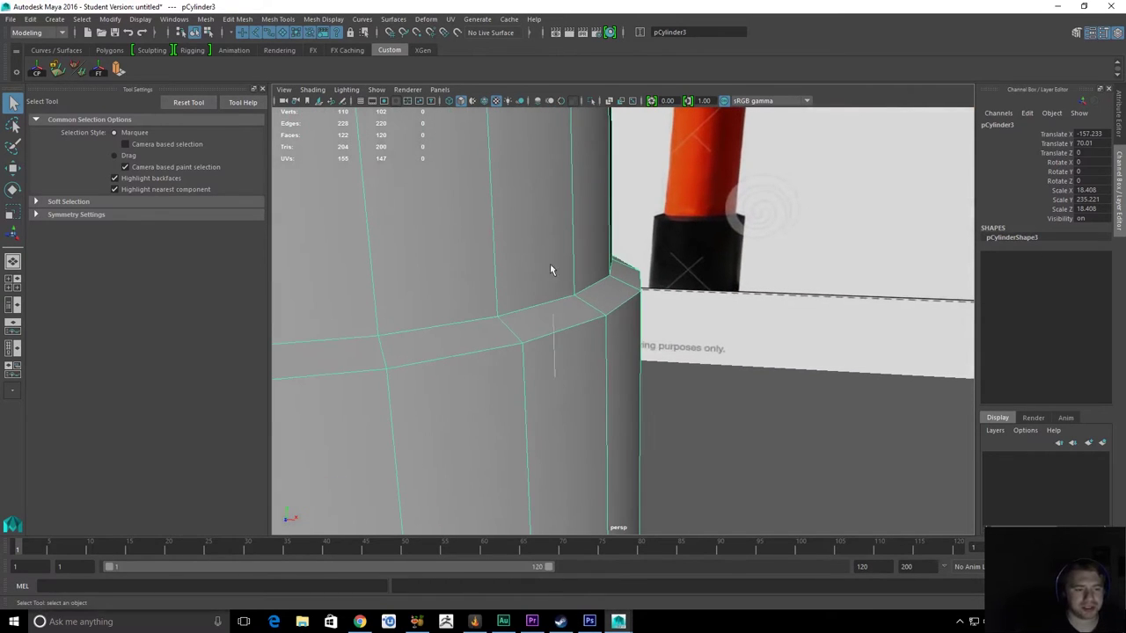
key(F10)
double_click(570, 324)
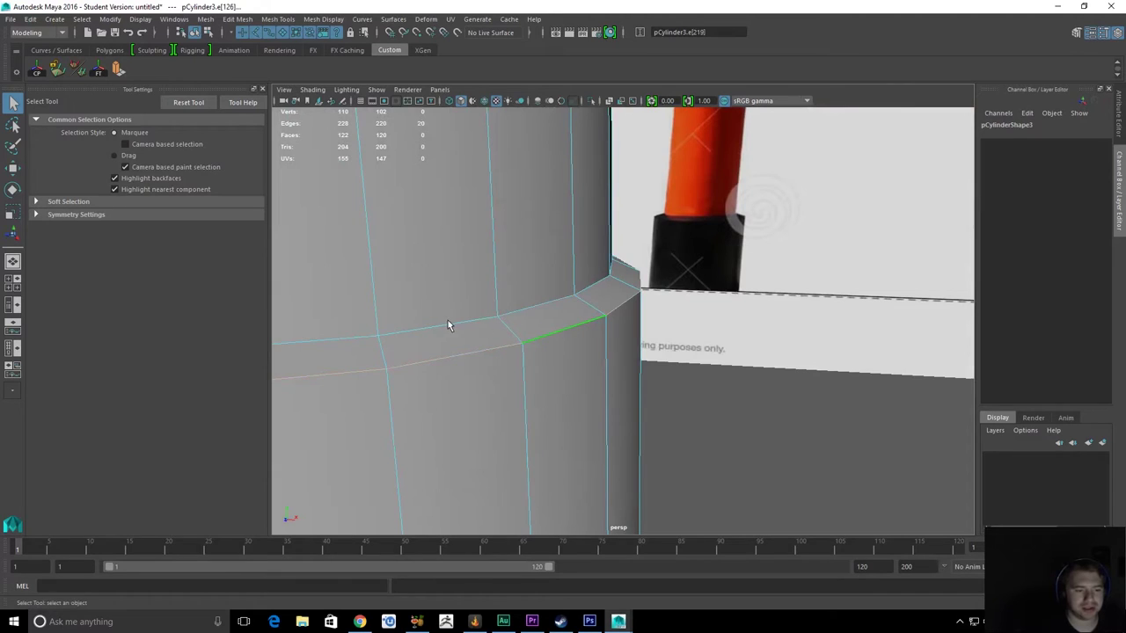
Bevel the outer edge loop on the base's upper rim with a fraction of 0.15
alt+drag(448, 326, 682, 329)
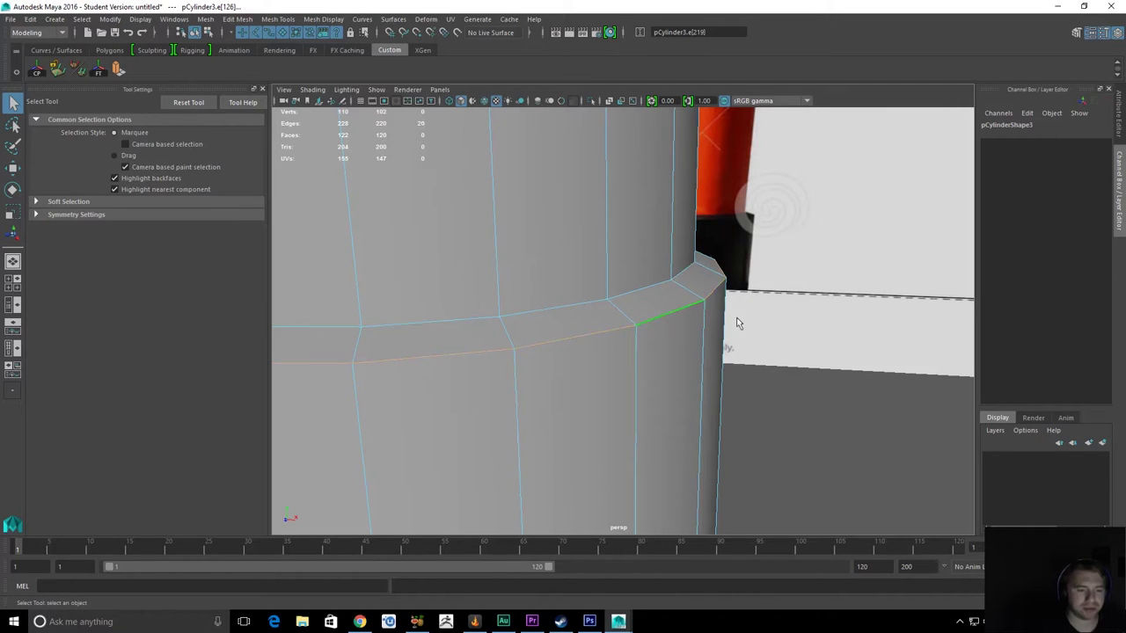
alt+drag(738, 324, 606, 298)
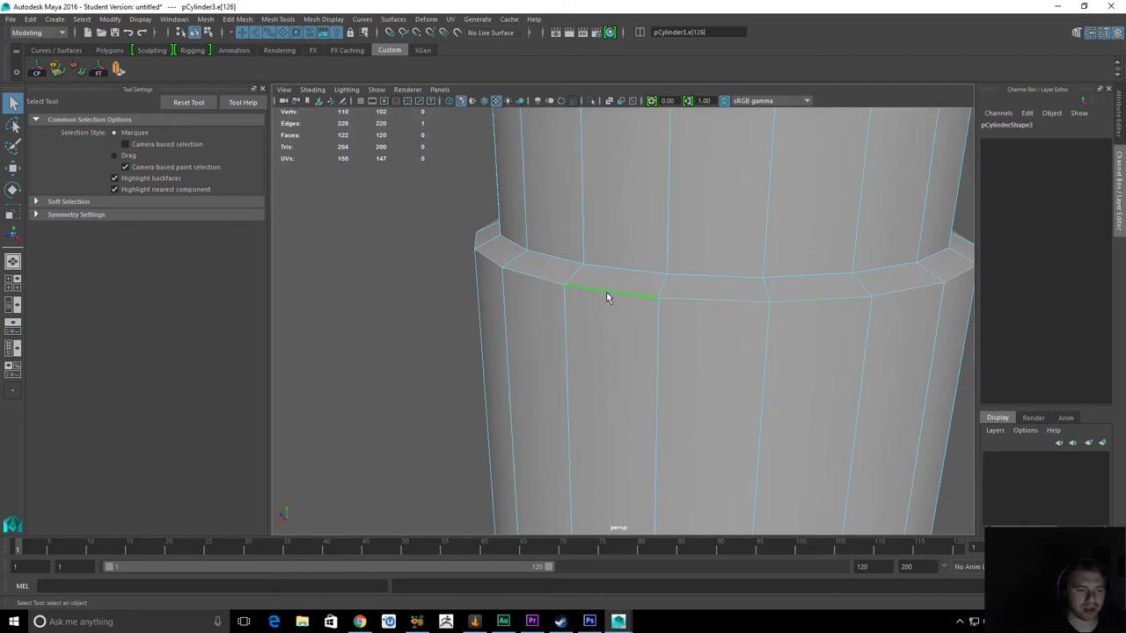
double_click(606, 292)
alt+drag(495, 310, 706, 277)
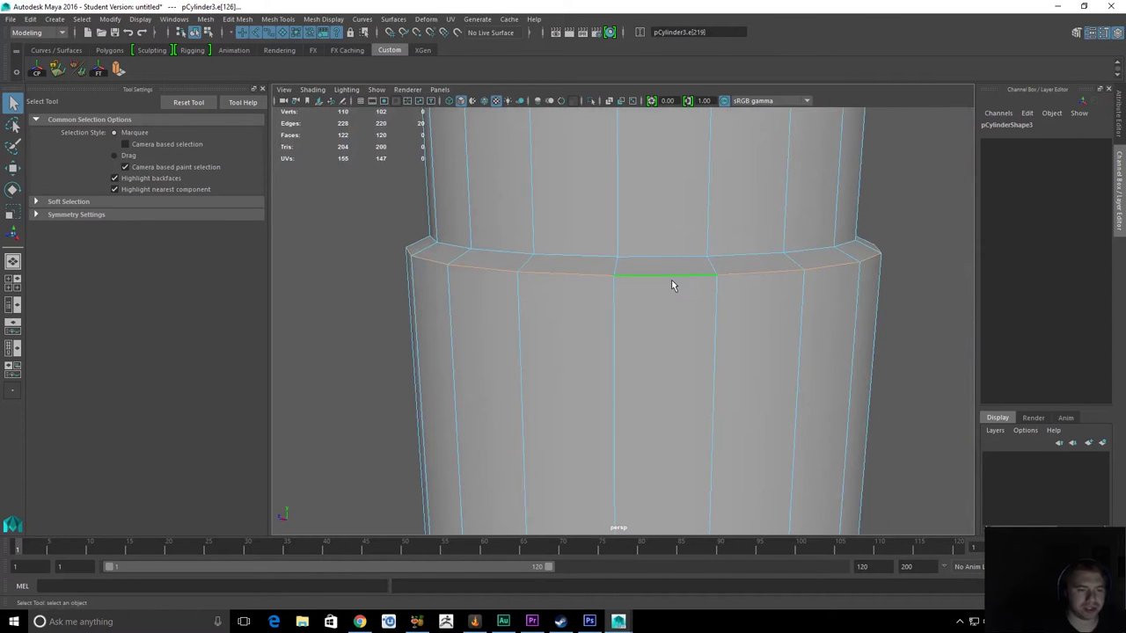
alt+drag(663, 281, 590, 283)
alt+drag(634, 242, 515, 250)
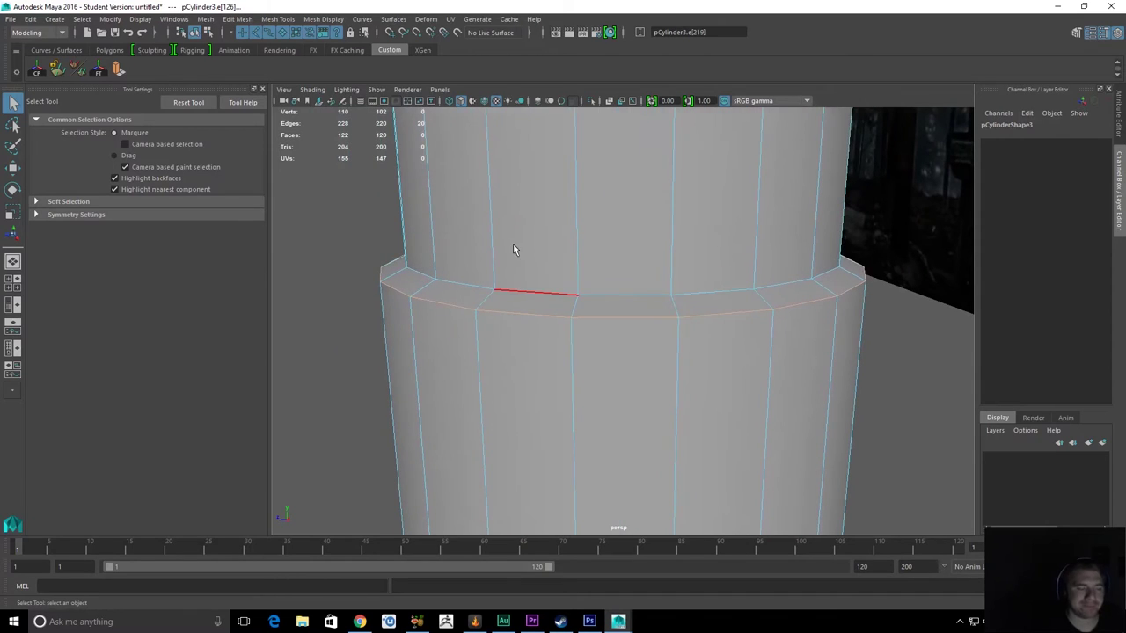
click(236, 19)
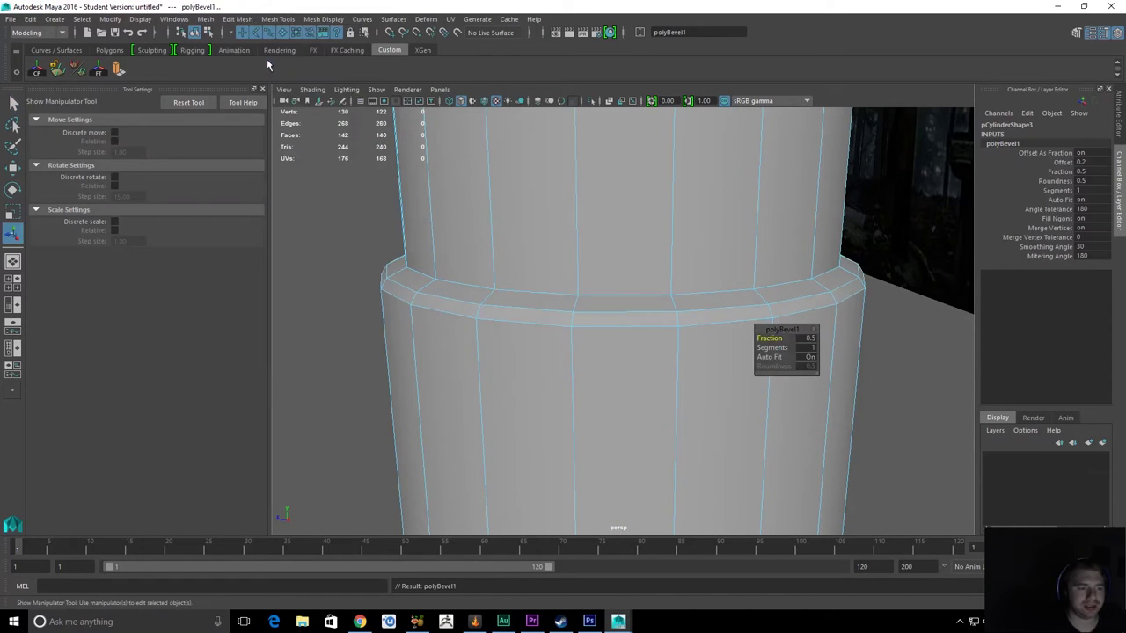
alt+drag(652, 273, 719, 272)
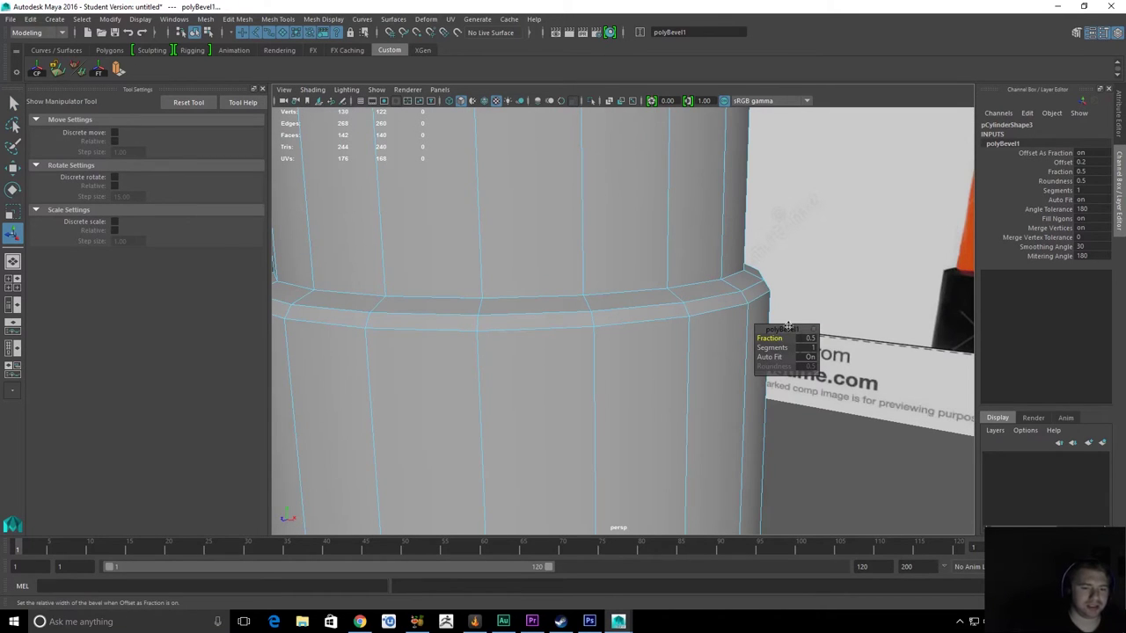
alt+middle_drag(713, 299, 681, 287)
alt+right_drag(682, 287, 747, 319)
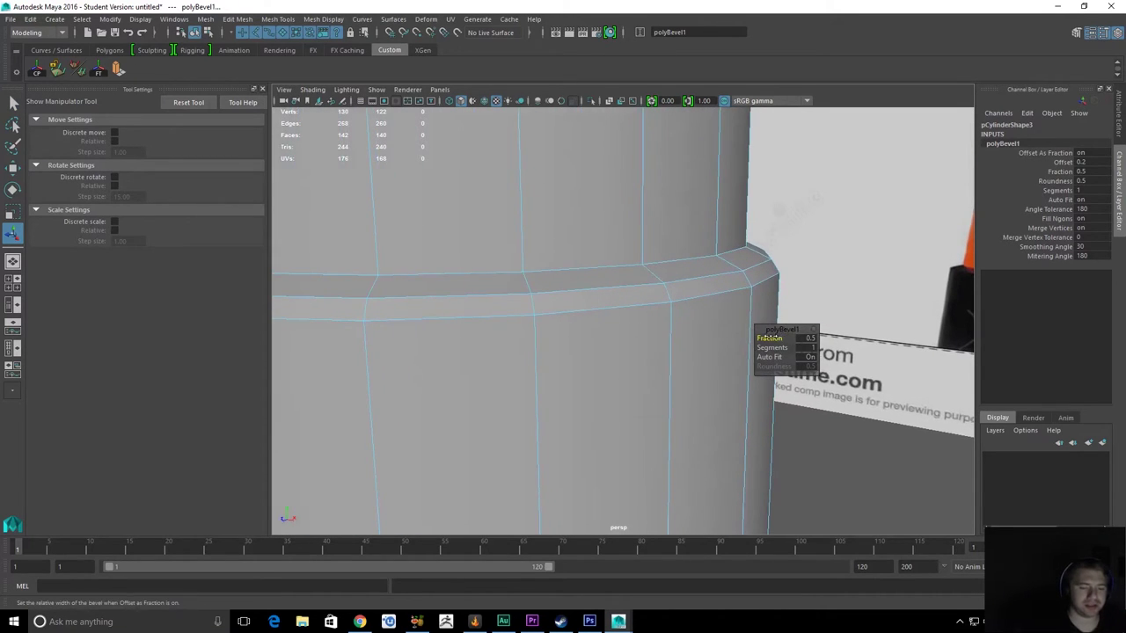
drag(794, 330, 597, 297)
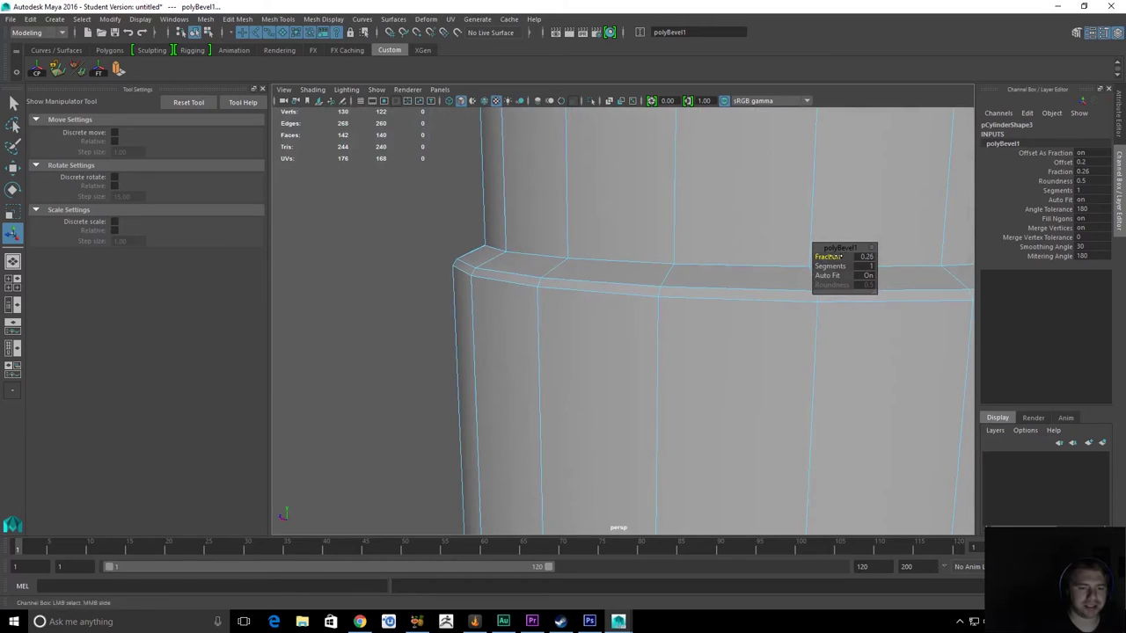
drag(833, 256, 828, 256)
Try 6 segments on the rim bevel, return it to 1 segment and leave the bevel controls
alt+drag(649, 263, 722, 234)
alt+right_drag(721, 234, 709, 226)
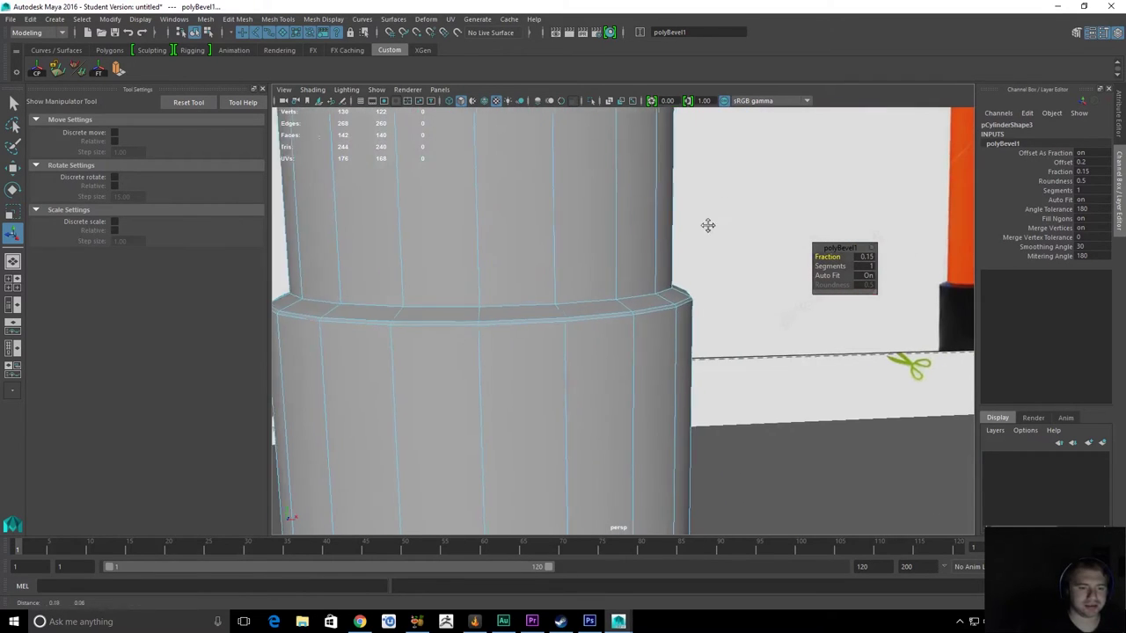
alt+drag(709, 226, 686, 290)
alt+right_drag(687, 290, 676, 310)
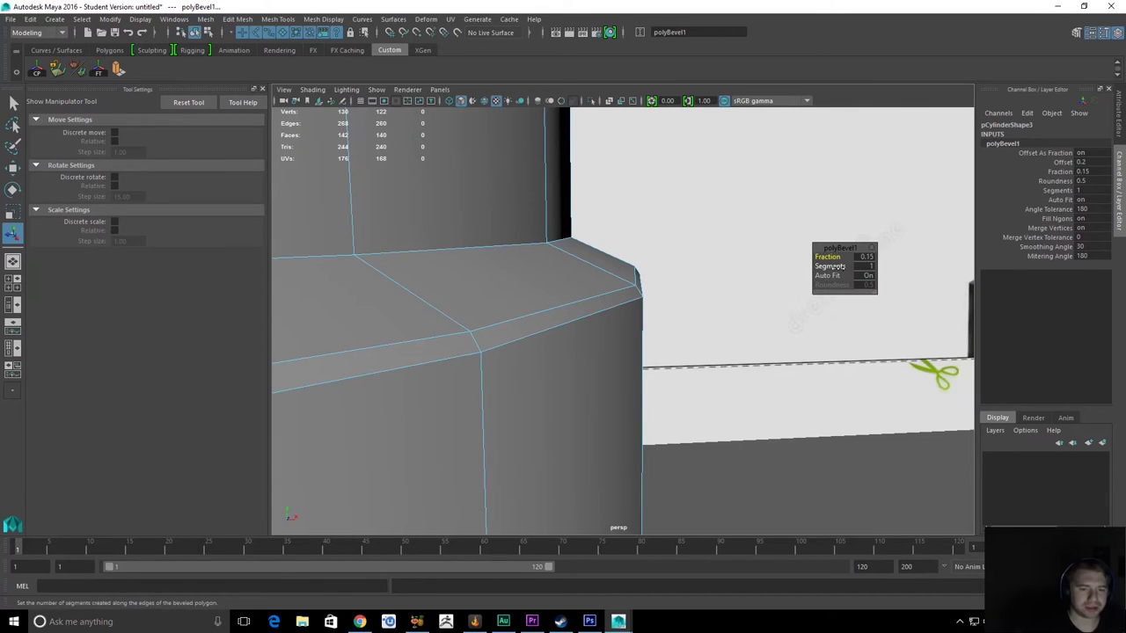
drag(830, 265, 1116, 285)
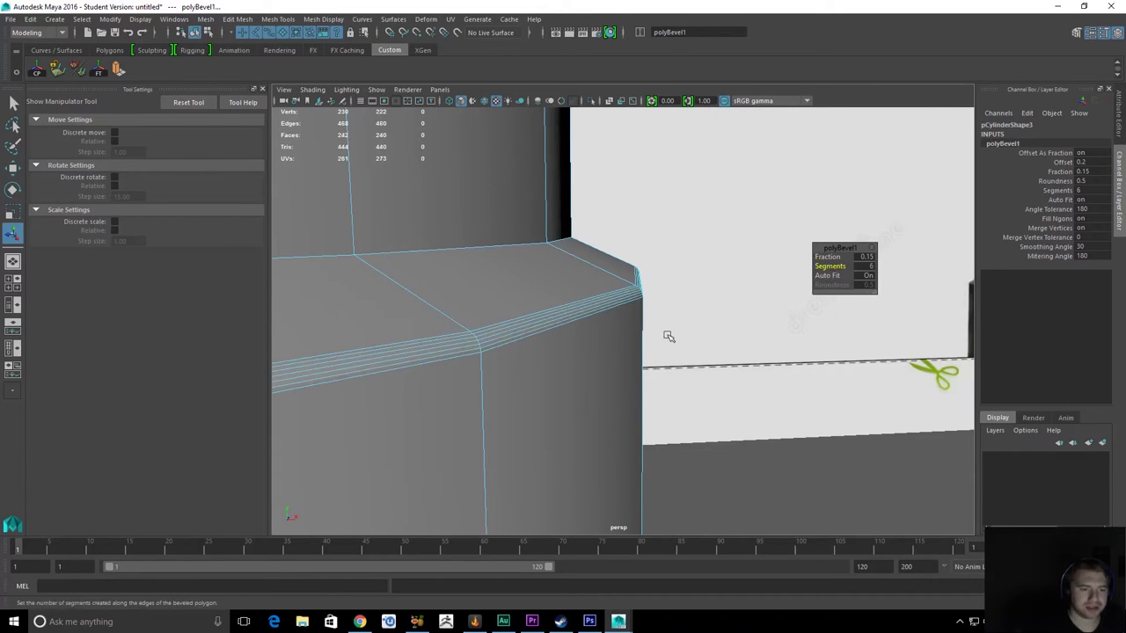
alt+drag(666, 335, 733, 378)
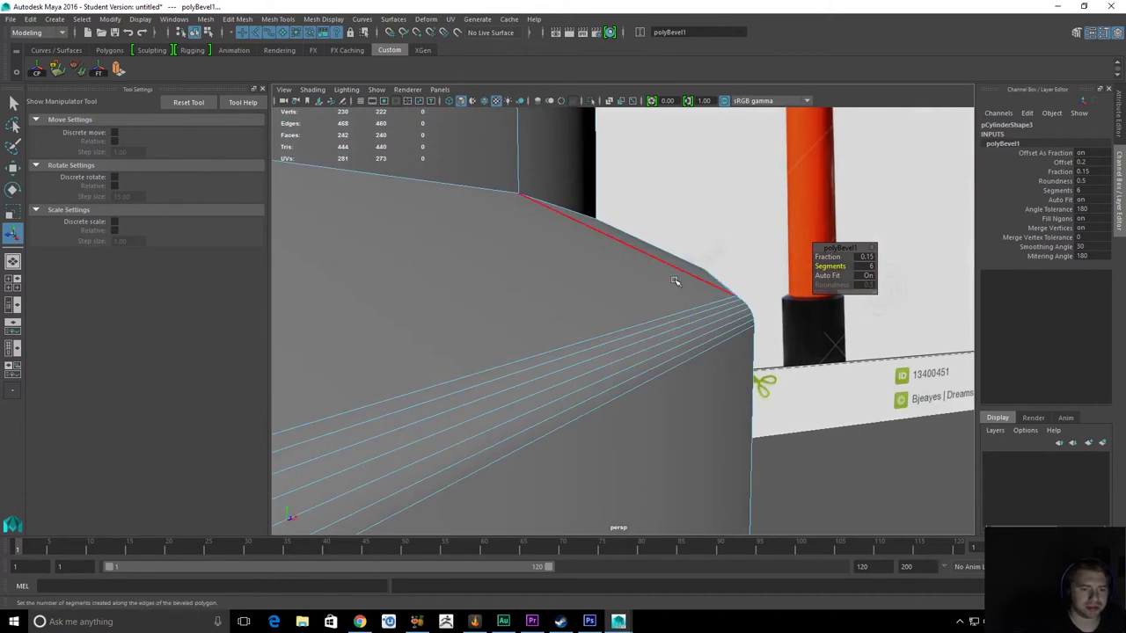
alt+drag(606, 293, 598, 357)
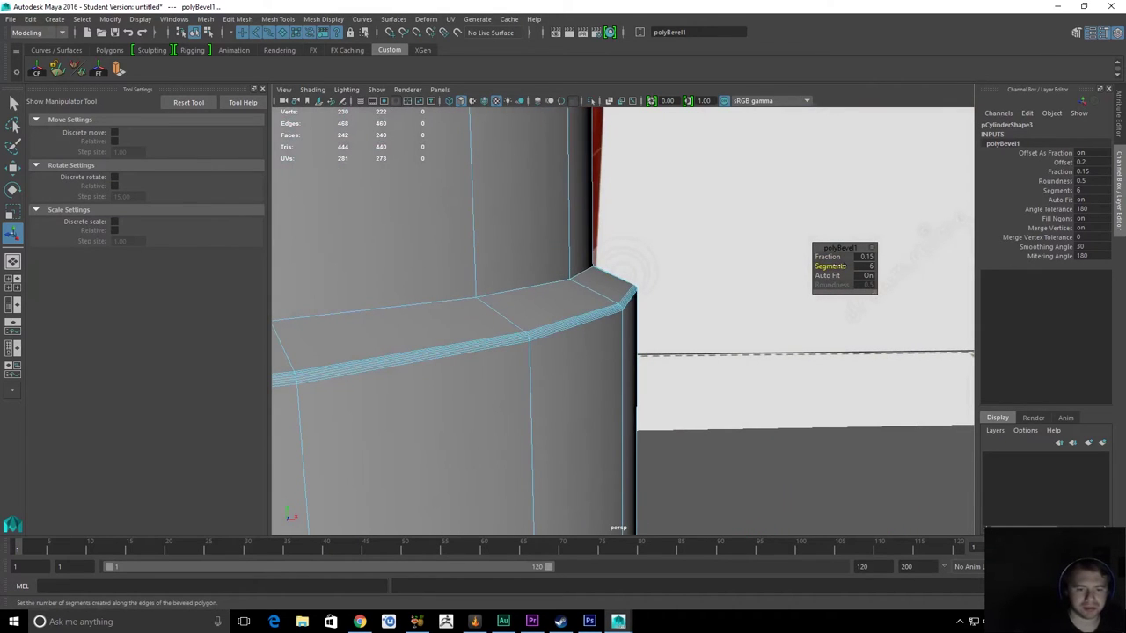
drag(842, 266, 681, 269)
key(q)
Return briefly to object mode to check the bevelled rim, and select the inner edge loop where the pillar meets the base
alt+middle_drag(551, 384, 667, 365)
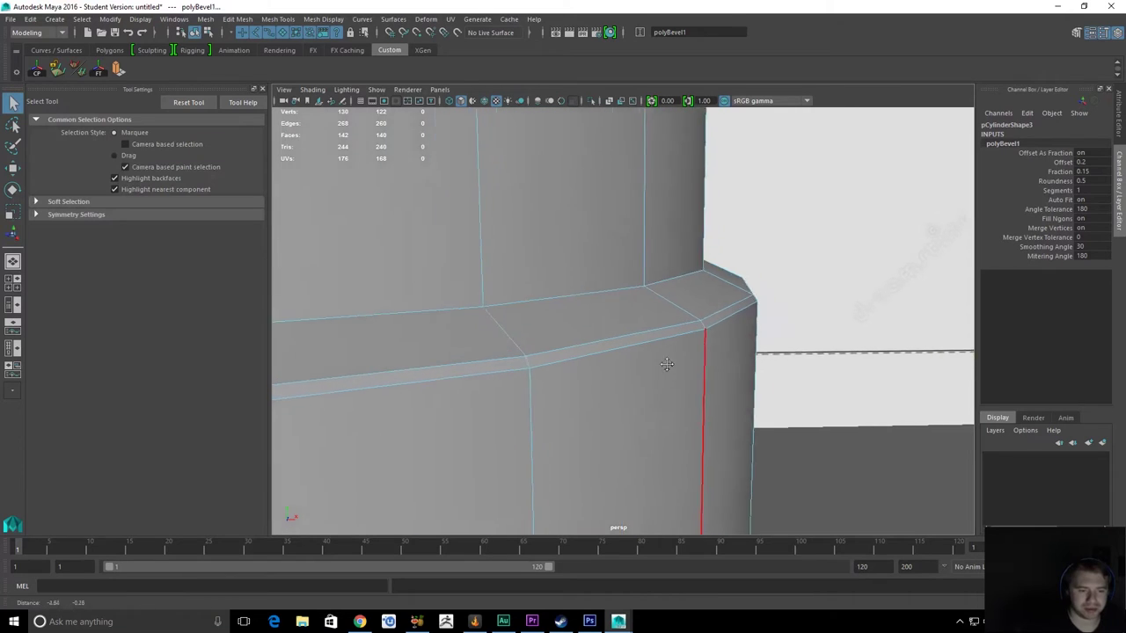
alt+drag(667, 364, 578, 319)
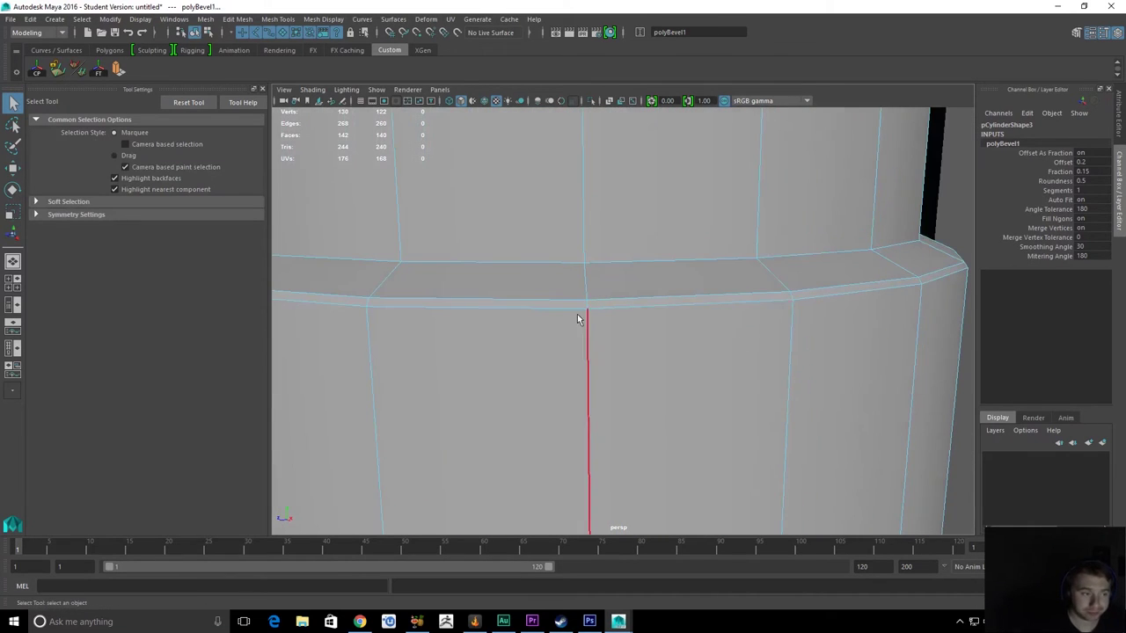
right_drag(572, 314, 607, 348)
click(472, 369)
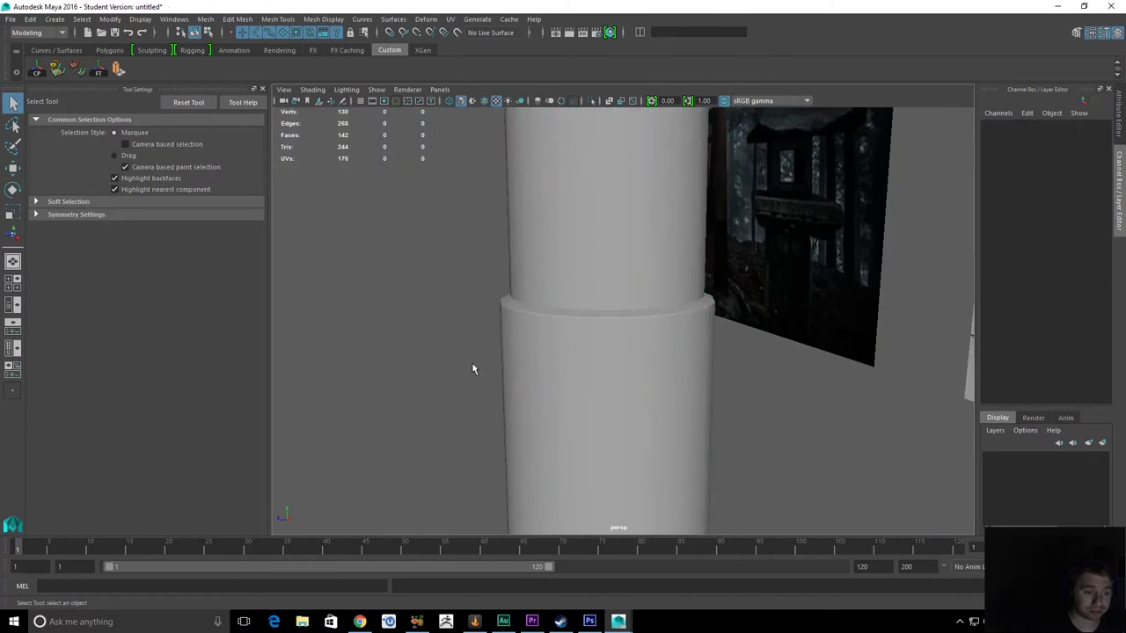
alt+drag(473, 370, 538, 357)
click(538, 358)
alt+right_drag(555, 315, 805, 414)
right_drag(653, 302, 646, 243)
double_click(612, 276)
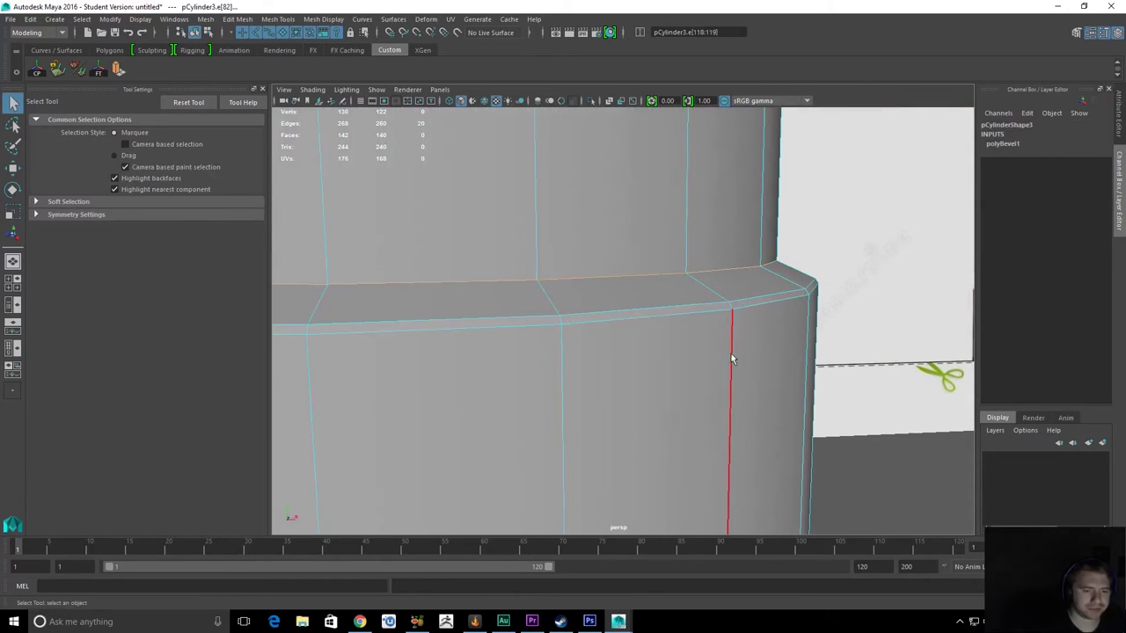
alt+drag(758, 290, 776, 305)
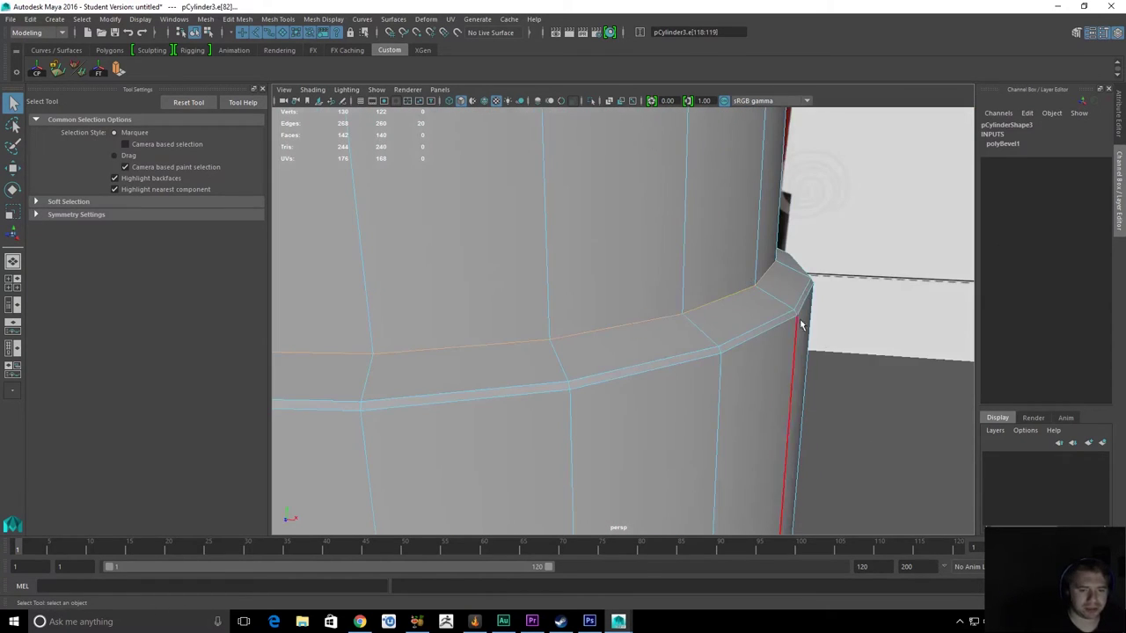
Undo the inner loop selection and the rim bevel, back to the selected outer edge loop
key(ctrl+z)
key(ctrl+z)
key(ctrl+z)
key(ctrl+z)
key(ctrl+z)
key(ctrl+z)
key(ctrl+z)
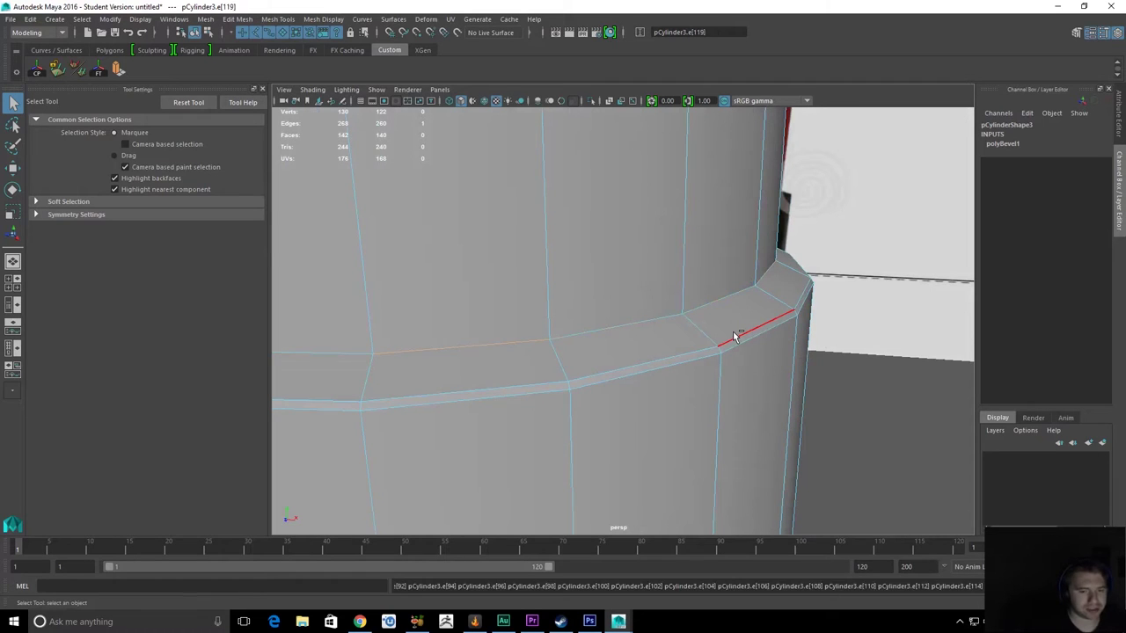
key(ctrl+z)
key(ctrl+z)
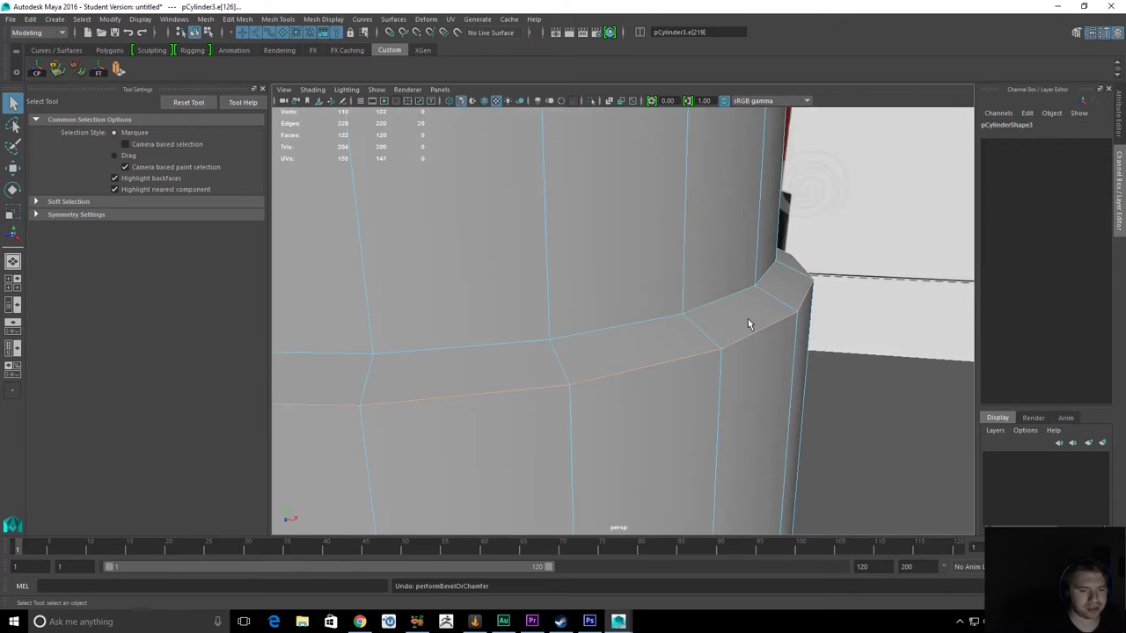
key(ctrl+z)
key(ctrl+z)
key(ctrl+z)
key(ctrl+z)
Add the inner edge loop where the pillar meets the base to the selection and bevel both rim loops
alt+drag(779, 339, 726, 319)
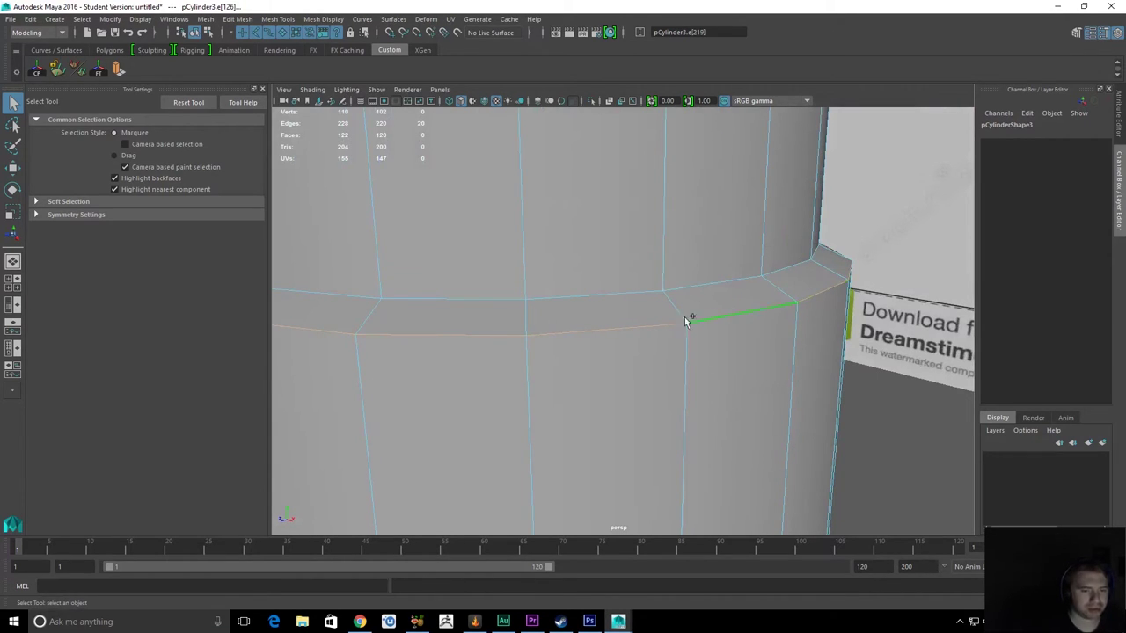
shift+double_click(731, 280)
alt+drag(731, 280, 567, 289)
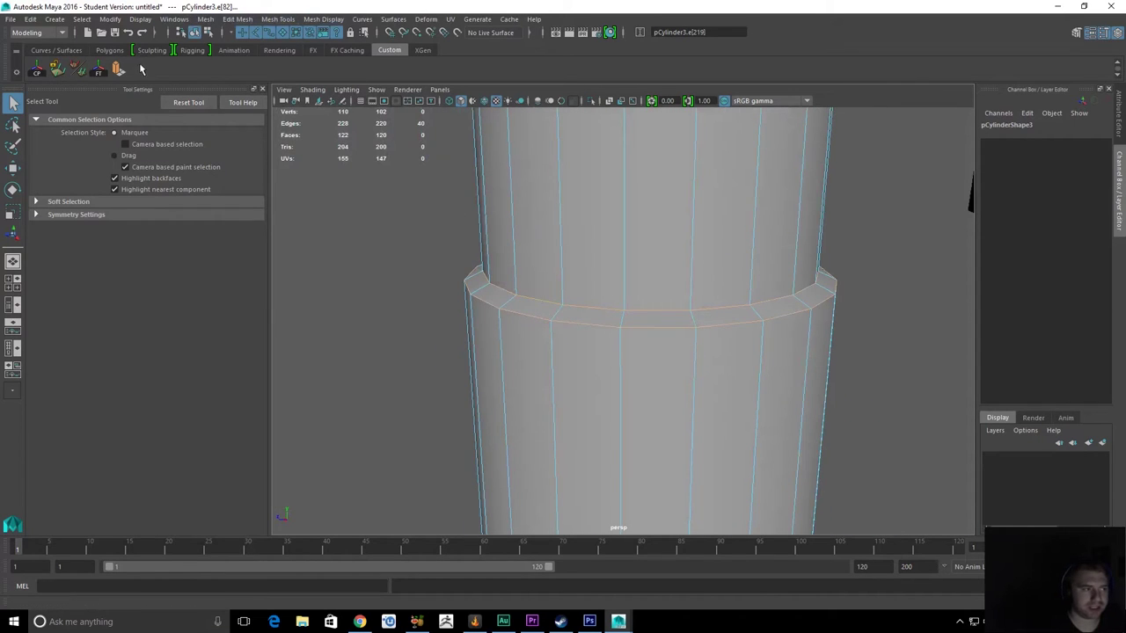
click(277, 19)
mouse_move(237, 18)
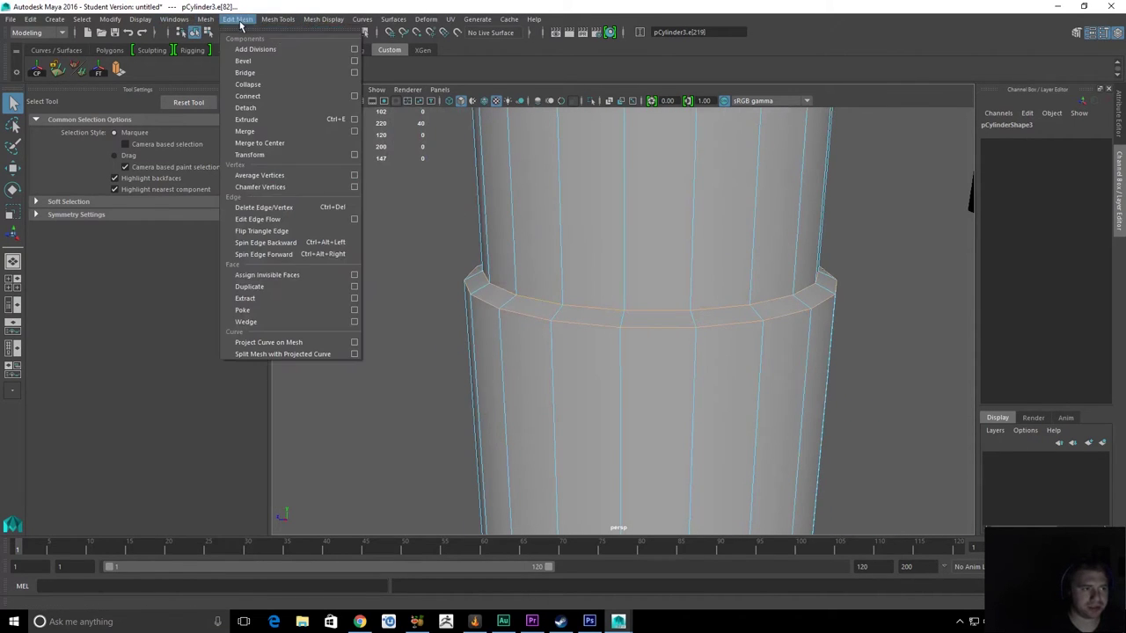
click(254, 64)
Set the rim bevel's fraction to 0.08, leave the bevel controls, and return to object mode with nothing selected
alt+drag(482, 256, 615, 260)
alt+right_drag(616, 261, 698, 267)
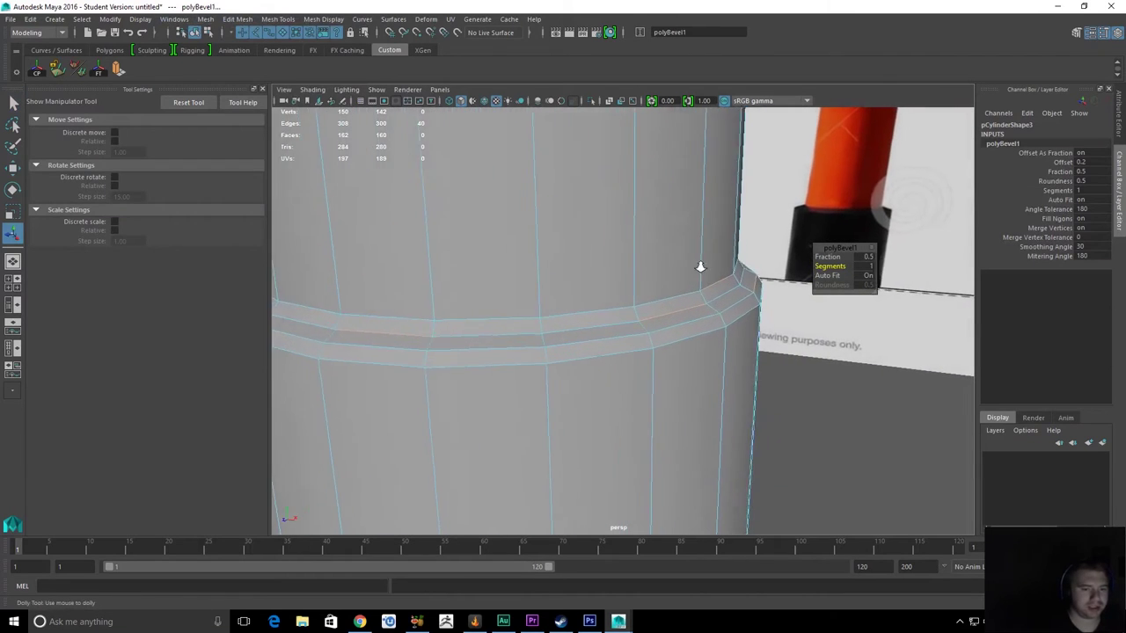
alt+middle_drag(698, 267, 651, 287)
alt+drag(649, 286, 766, 290)
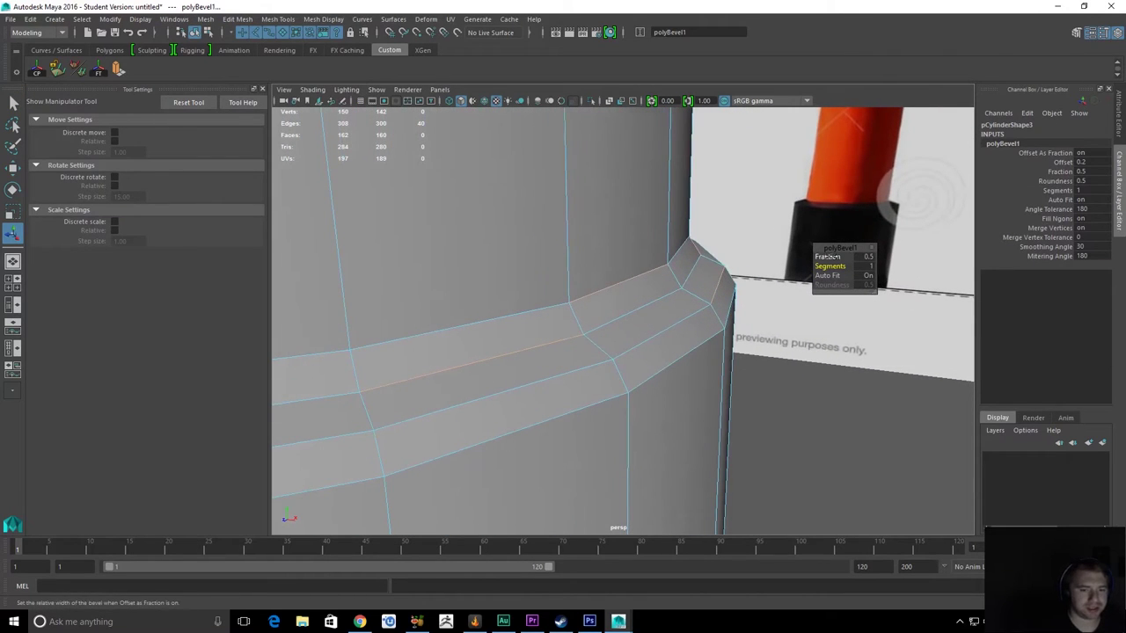
drag(832, 256, 808, 268)
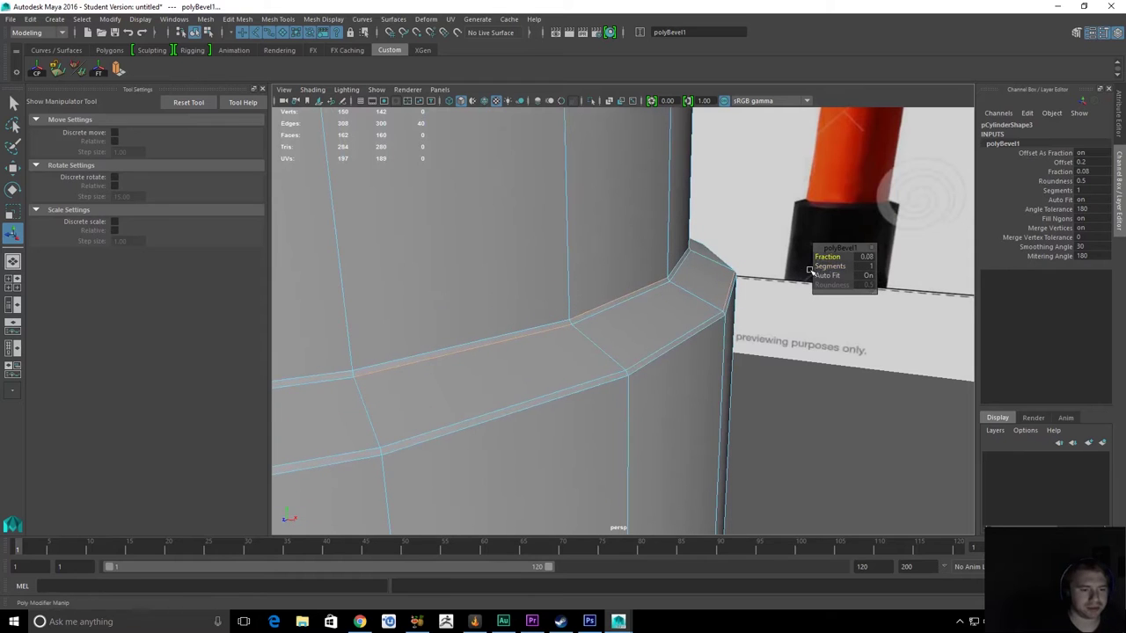
alt+drag(705, 341, 712, 335)
key(q)
key(F8)
scroll(669, 351, down, 3)
click(728, 445)
Examine the shading of the bevelled rim on the base from several sides, close up and from a distance
scroll(729, 449, down, 3)
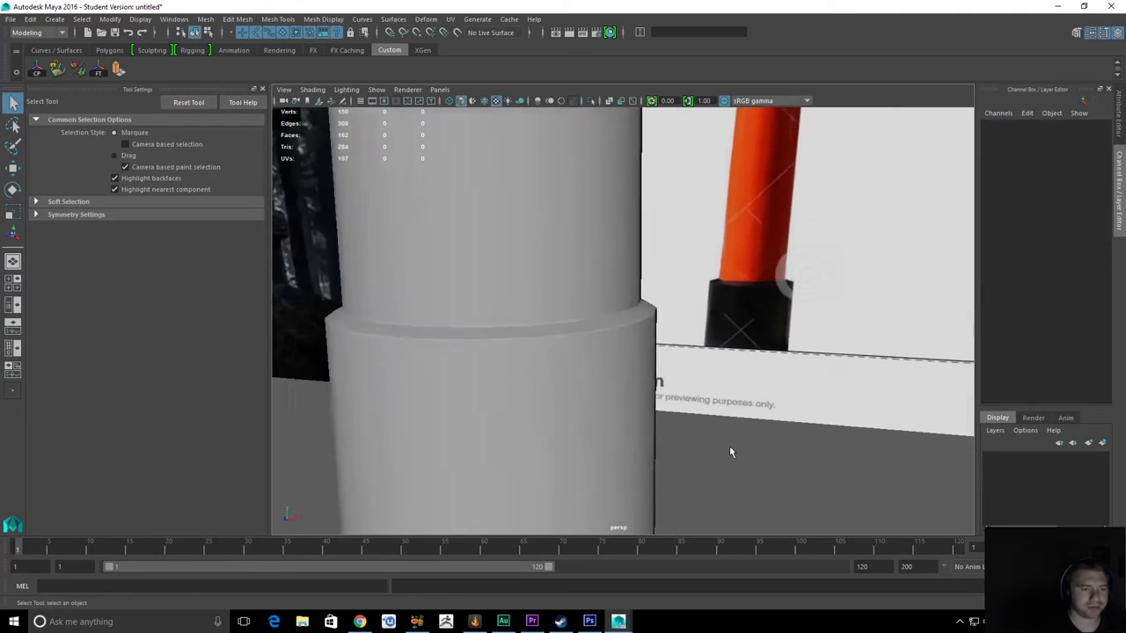
scroll(729, 447, down, 6)
scroll(699, 418, up, 3)
scroll(700, 418, down, 1)
scroll(641, 376, up, 2)
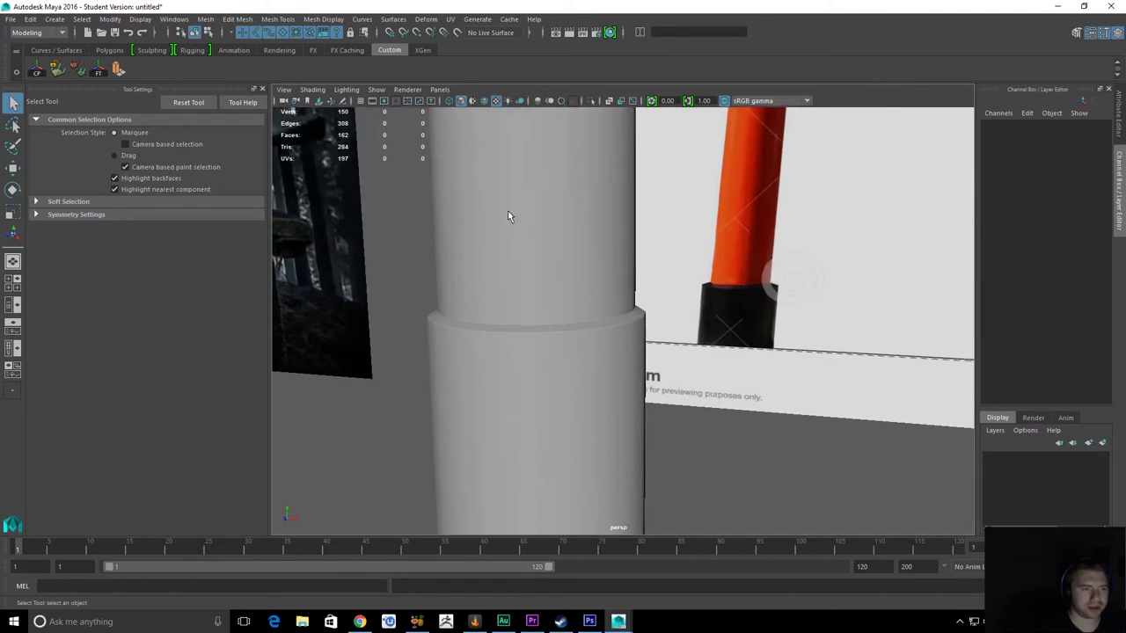
alt+drag(508, 212, 490, 179)
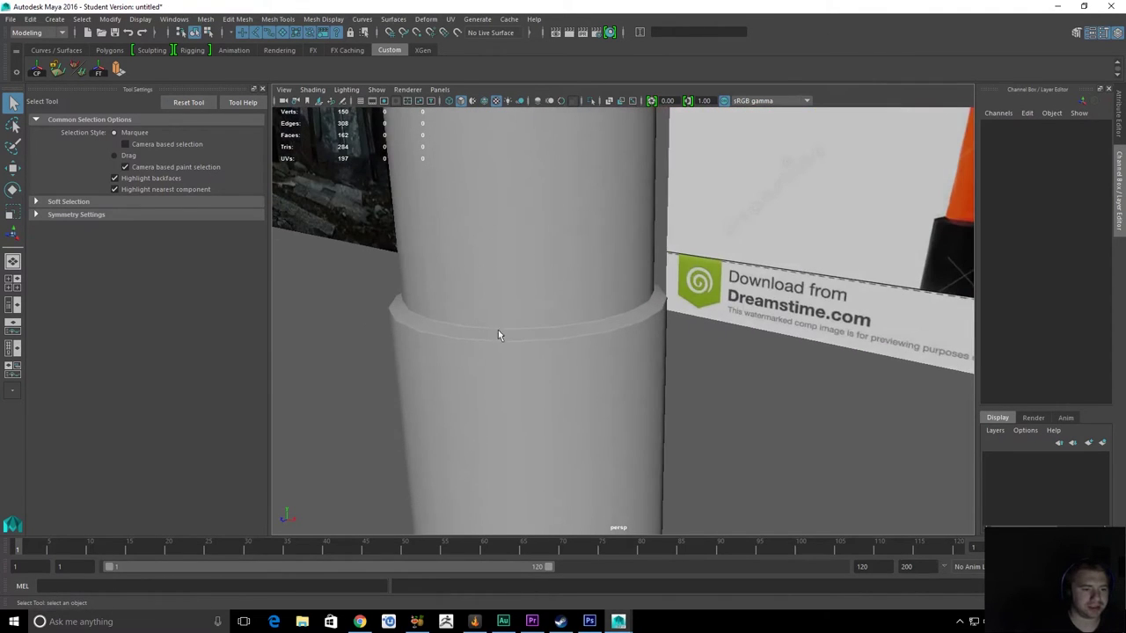
alt+drag(498, 334, 467, 221)
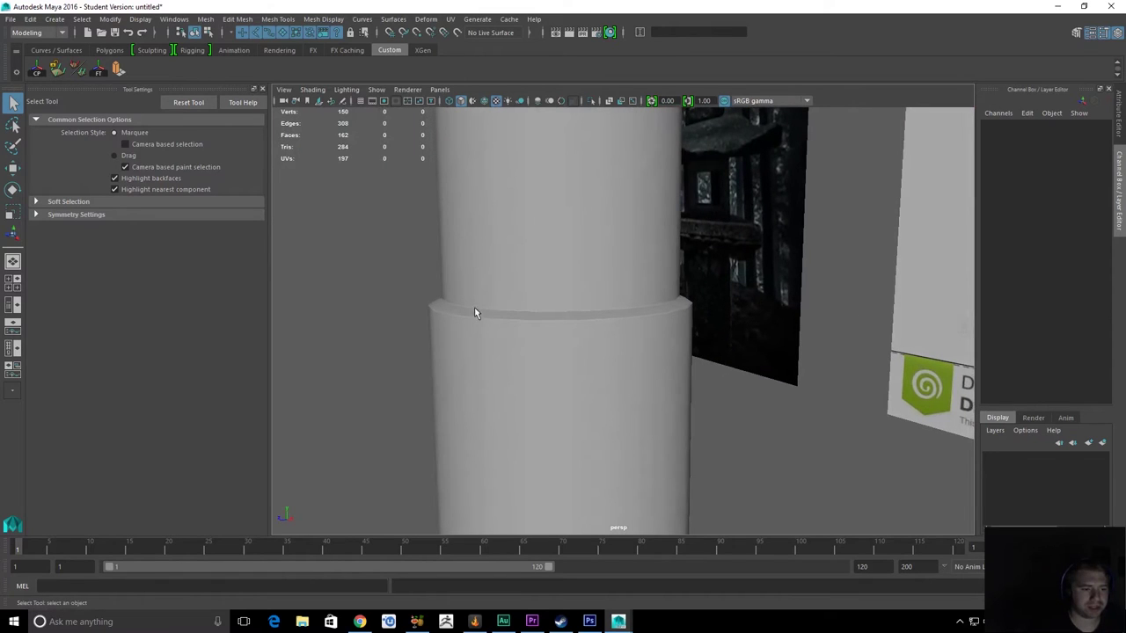
alt+drag(467, 290, 546, 334)
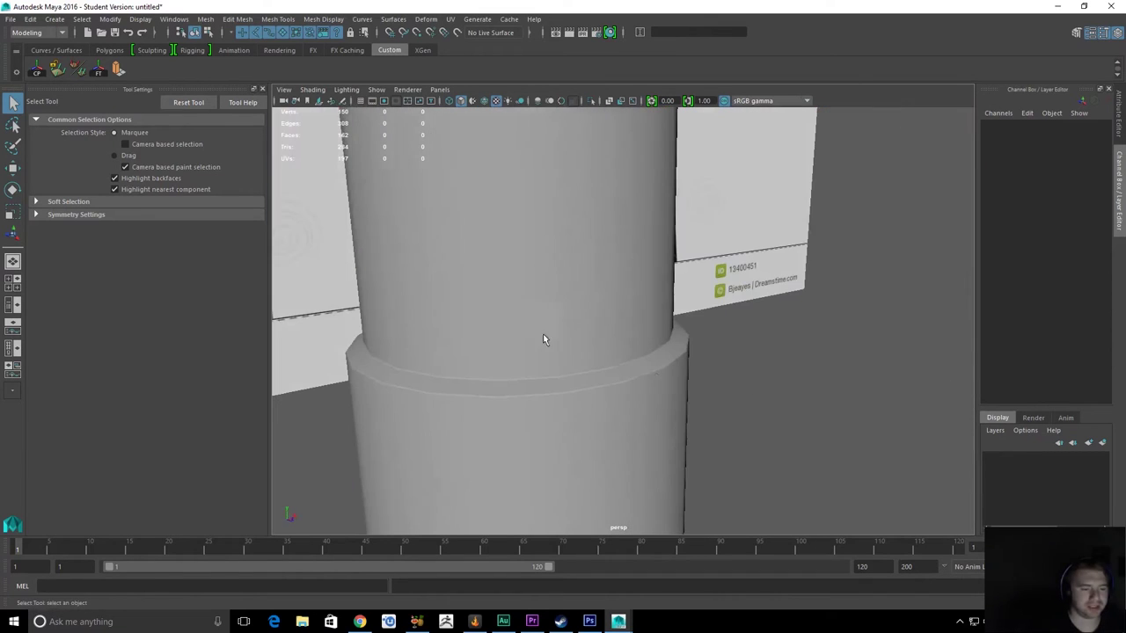
alt+drag(666, 397, 674, 342)
alt+right_drag(674, 342, 818, 423)
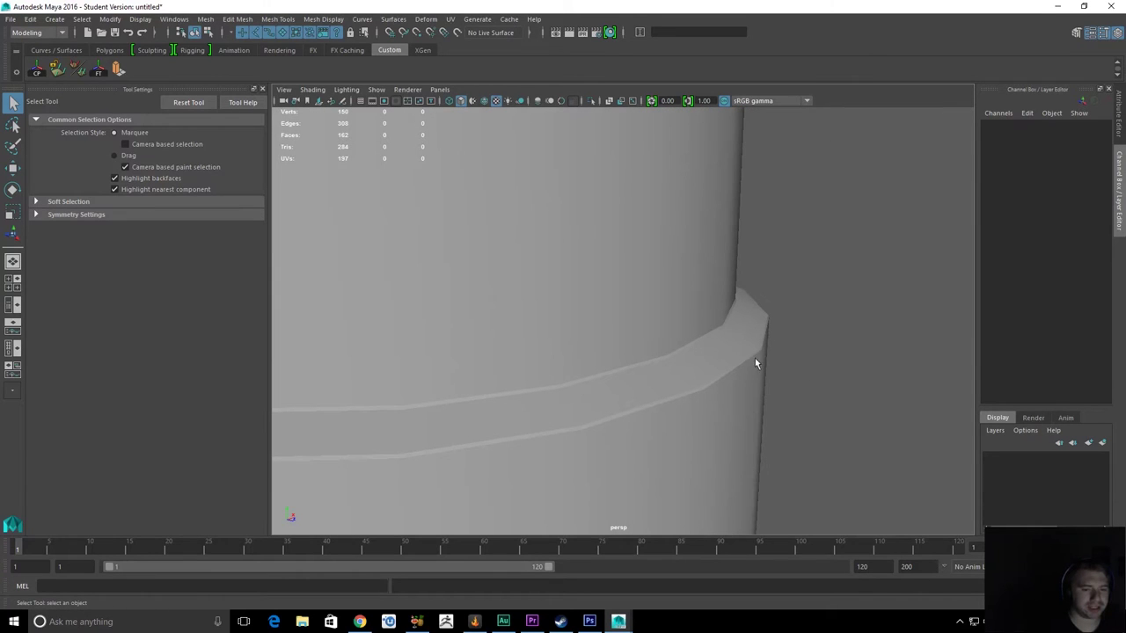
scroll(829, 417, down, 6)
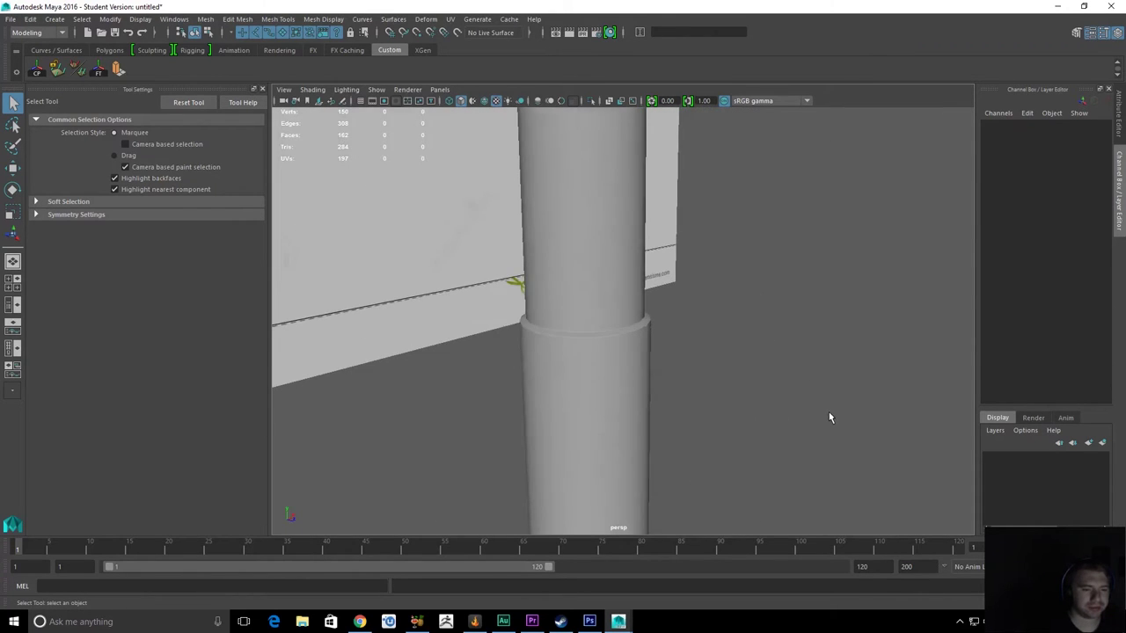
alt+drag(690, 384, 578, 375)
Delete the pillar's construction history and leave the pillar selected
click(577, 373)
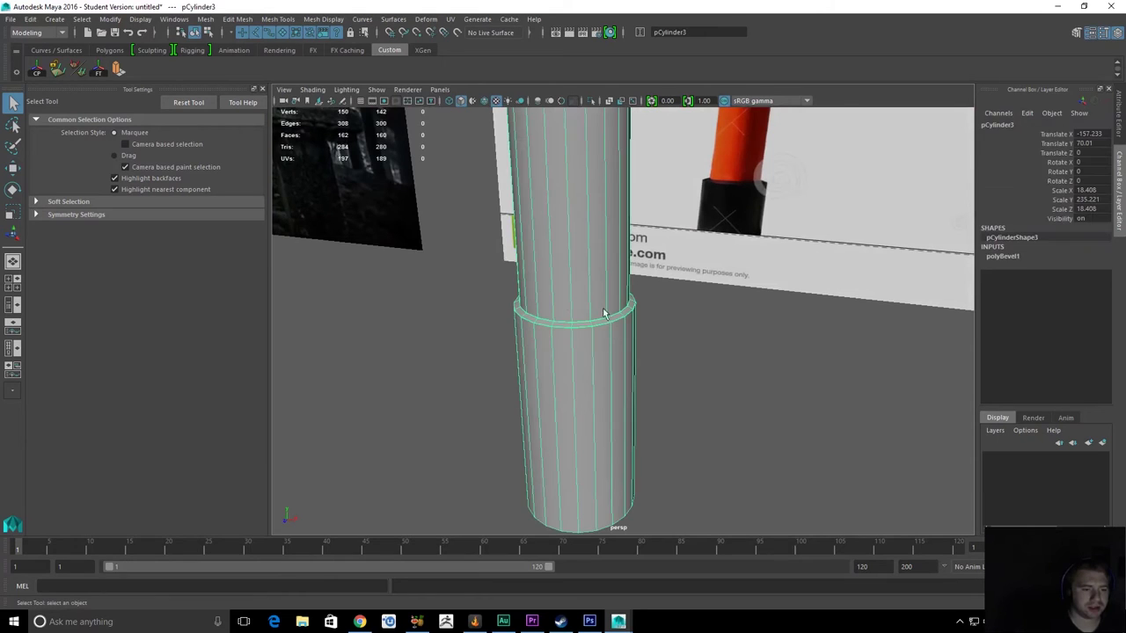
click(716, 364)
click(562, 270)
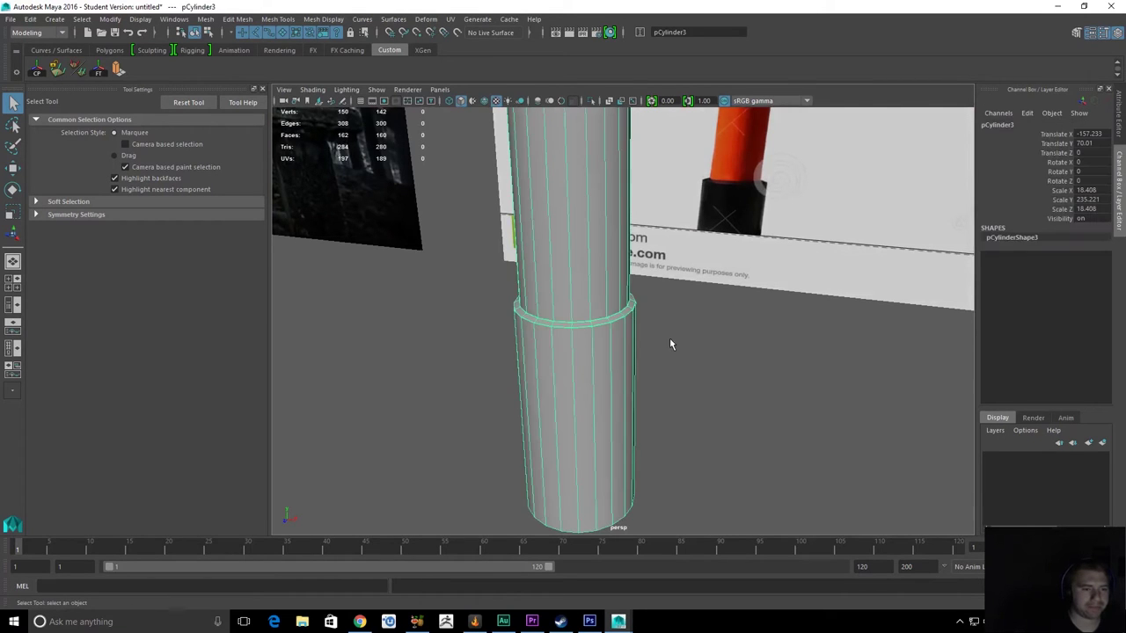
click(666, 312)
alt+drag(666, 312, 603, 368)
click(598, 308)
Switch the pillar to edge selection and select one vertical edge of the shaft near its upper end
alt+middle_drag(601, 123, 590, 337)
alt+right_drag(590, 338, 635, 342)
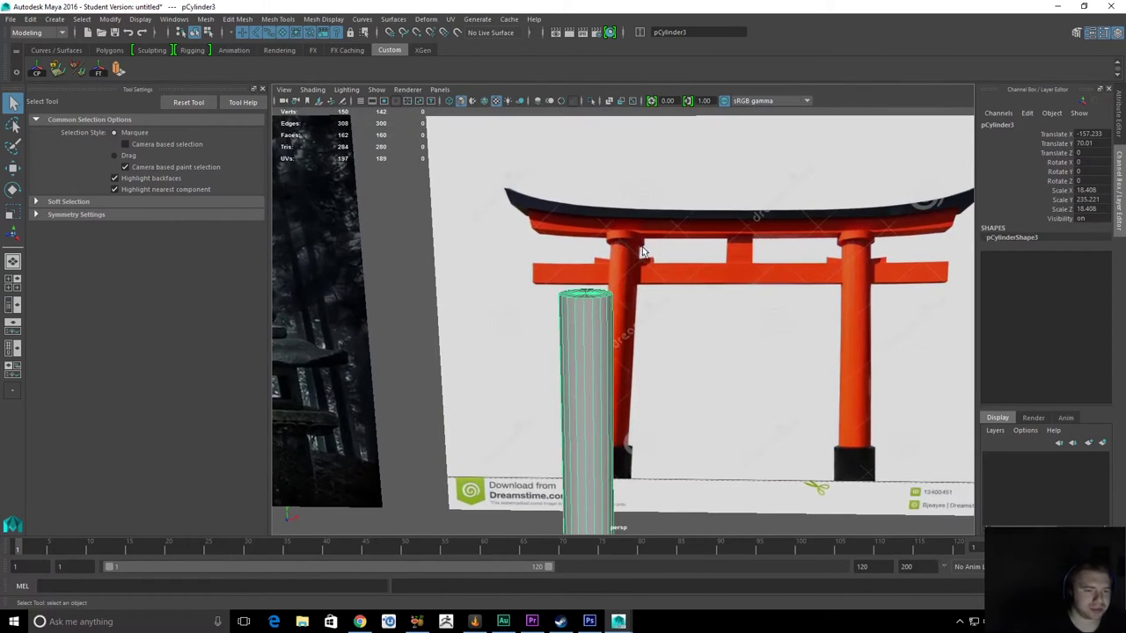
alt+right_drag(542, 260, 655, 387)
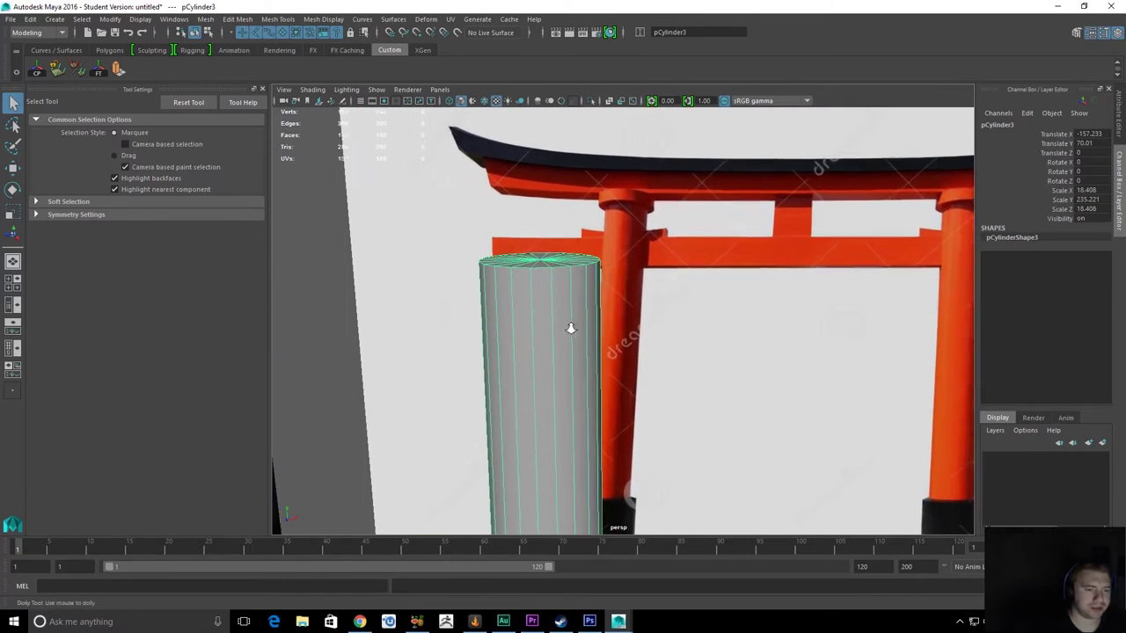
alt+right_drag(571, 329, 585, 338)
right_drag(556, 345, 553, 309)
alt+middle_drag(553, 308, 621, 350)
alt+right_drag(621, 351, 698, 423)
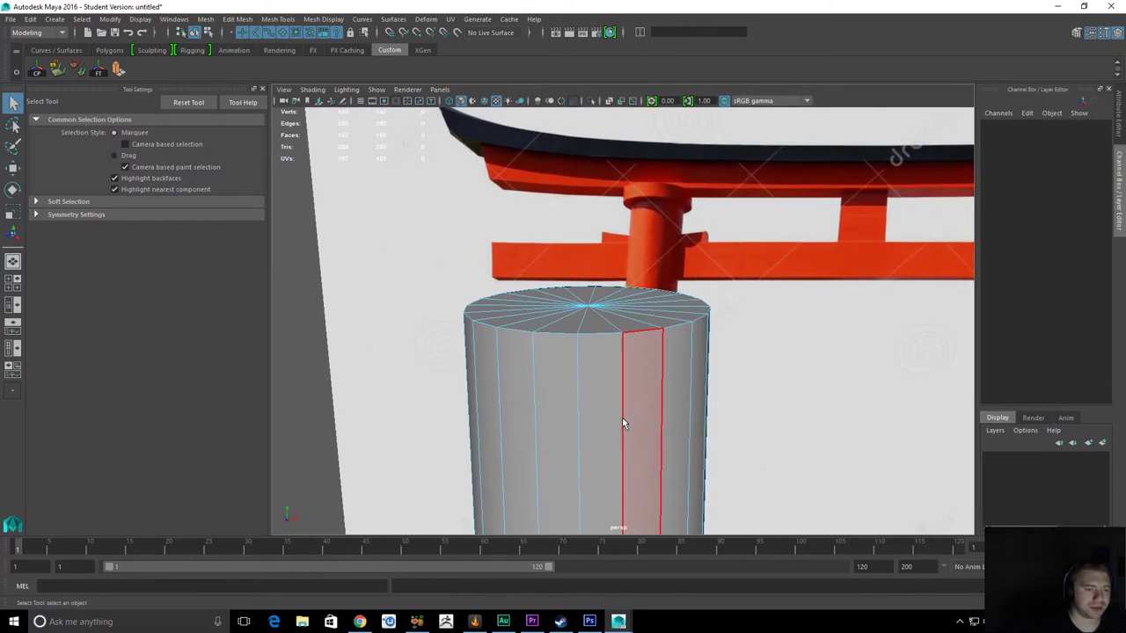
alt+drag(603, 422, 600, 455)
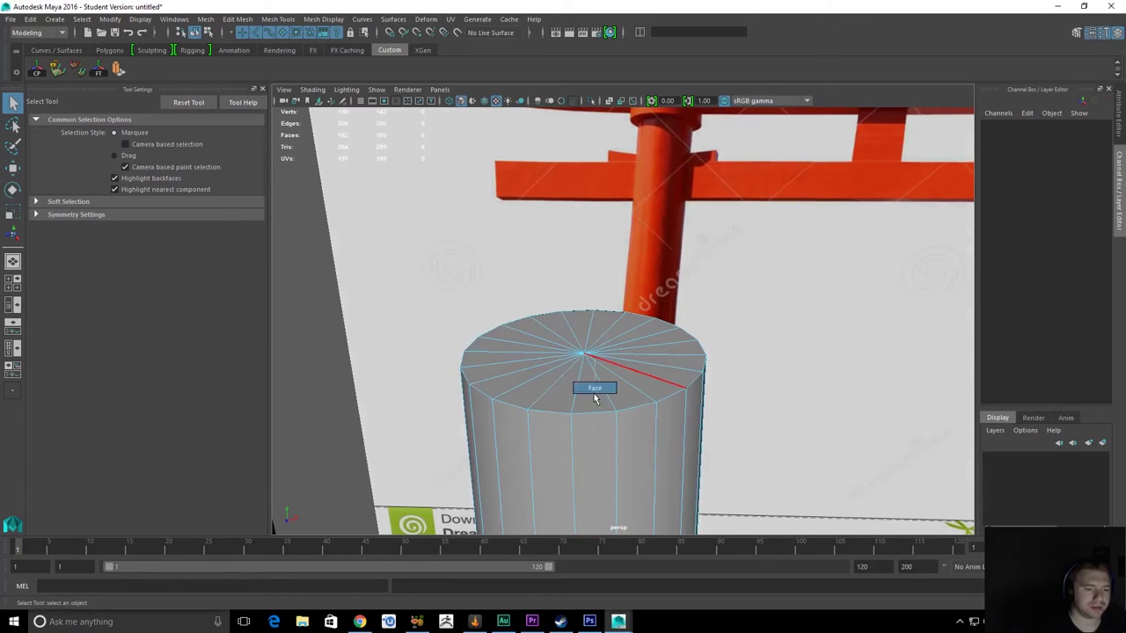
alt+drag(512, 380, 558, 356)
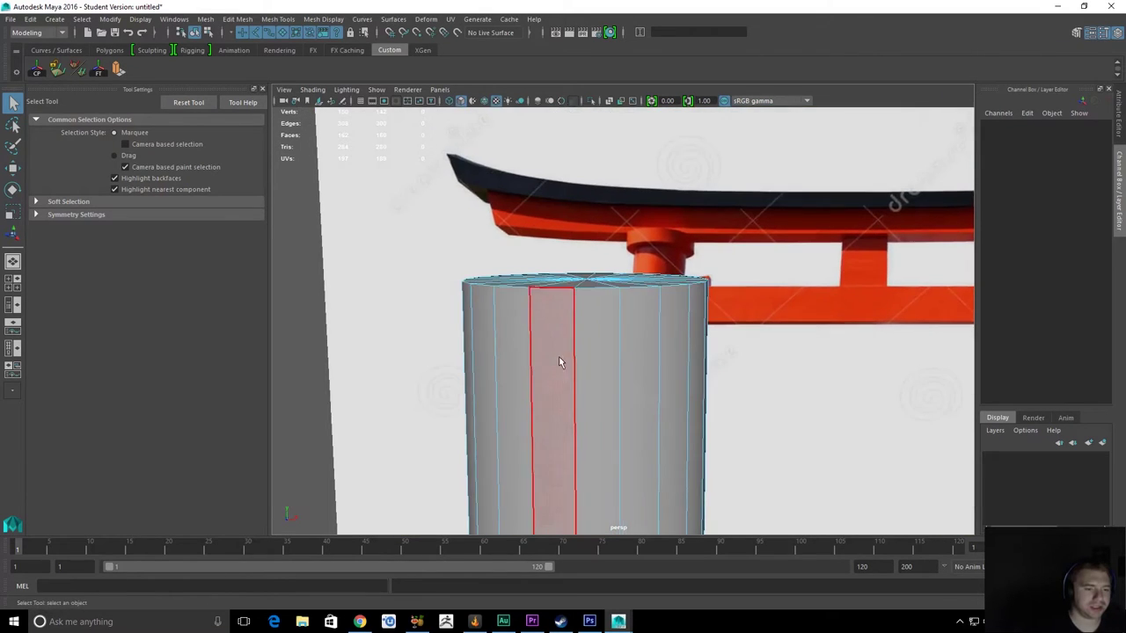
click(577, 405)
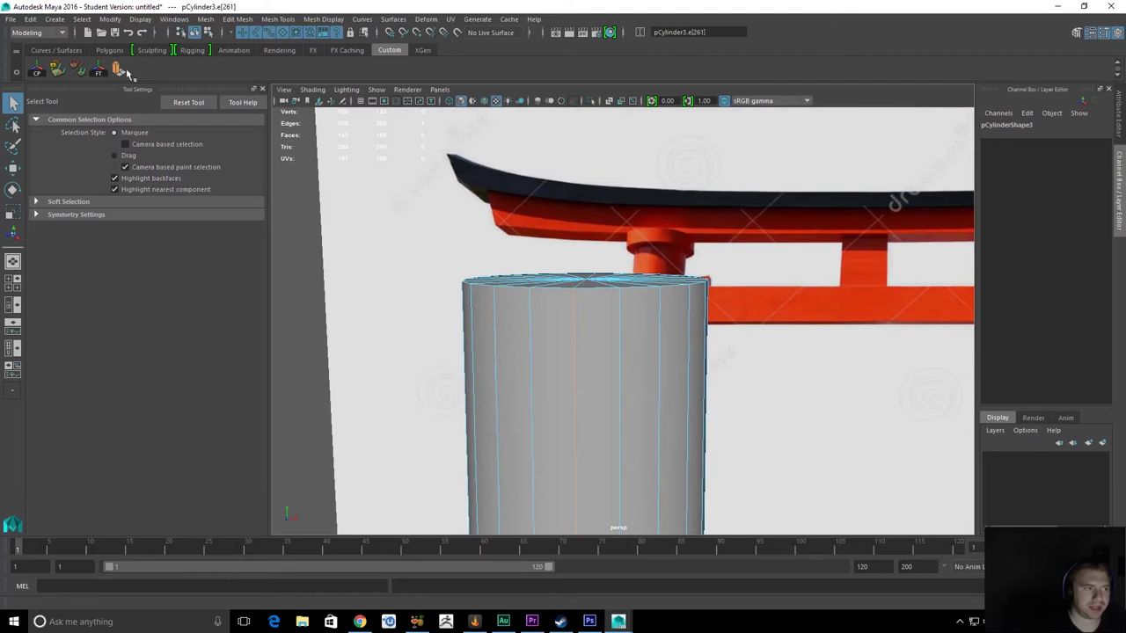
Try inserting an edge loop around the shaft near its upper end, undo it, and return to object mode
click(238, 22)
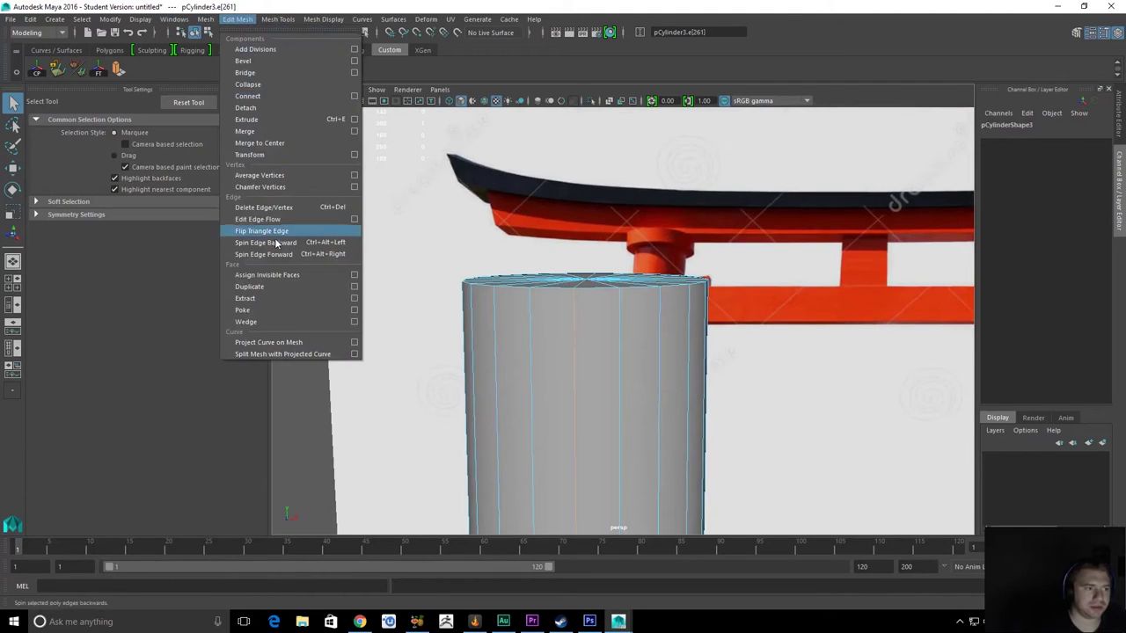
mouse_move(282, 21)
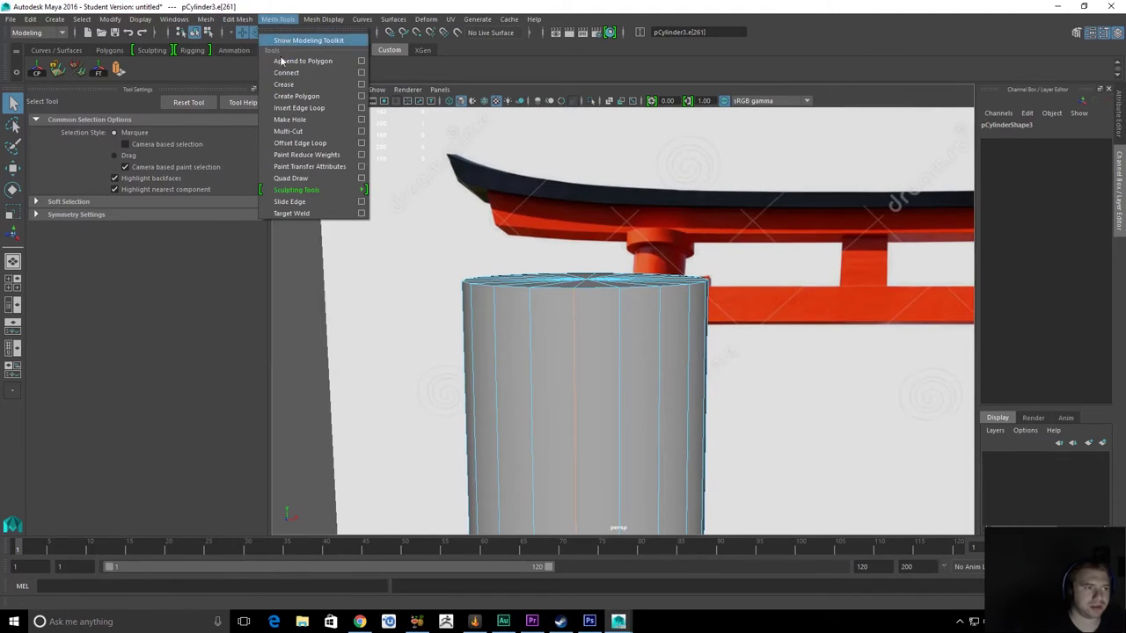
click(298, 107)
alt+drag(555, 367, 570, 309)
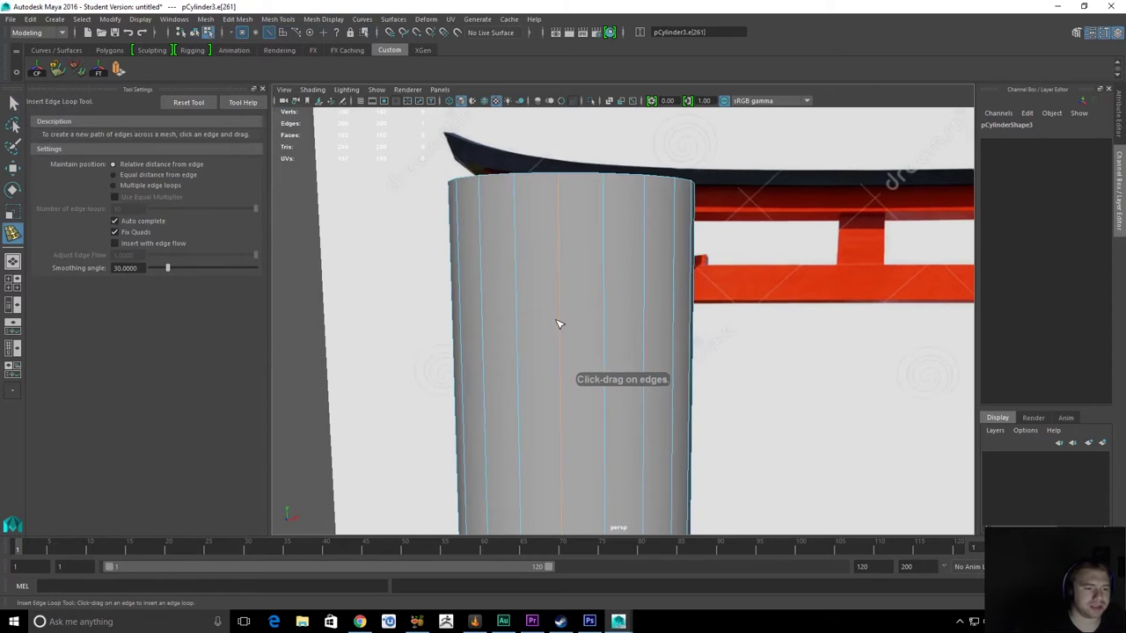
drag(563, 350, 558, 296)
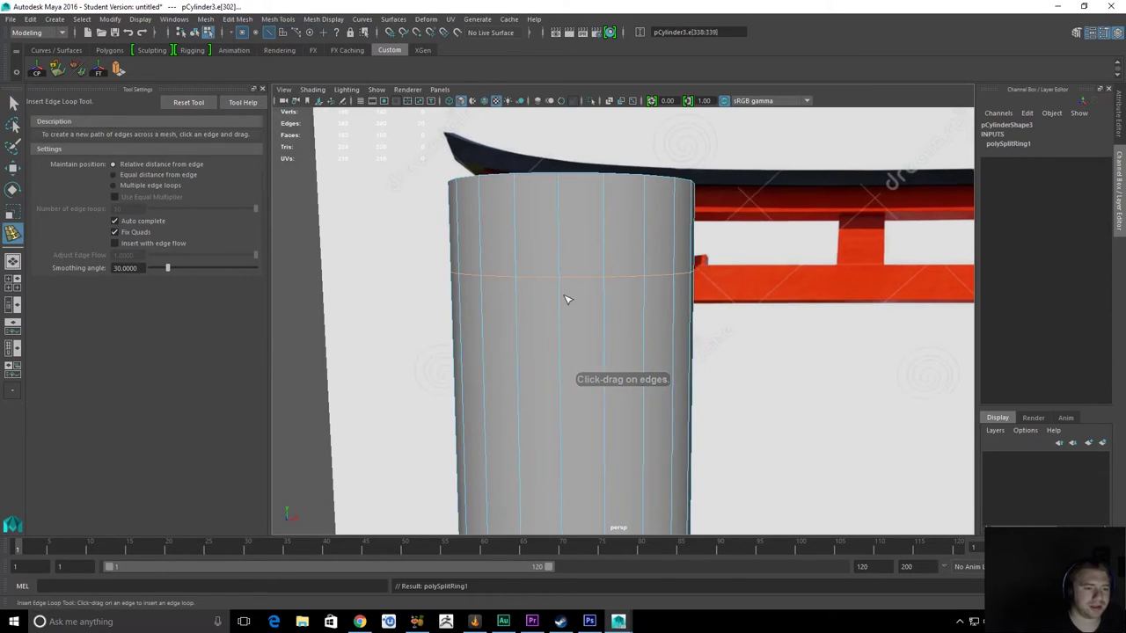
key(ctrl+z)
key(q)
right_drag(547, 308, 620, 223)
alt+drag(620, 224, 613, 254)
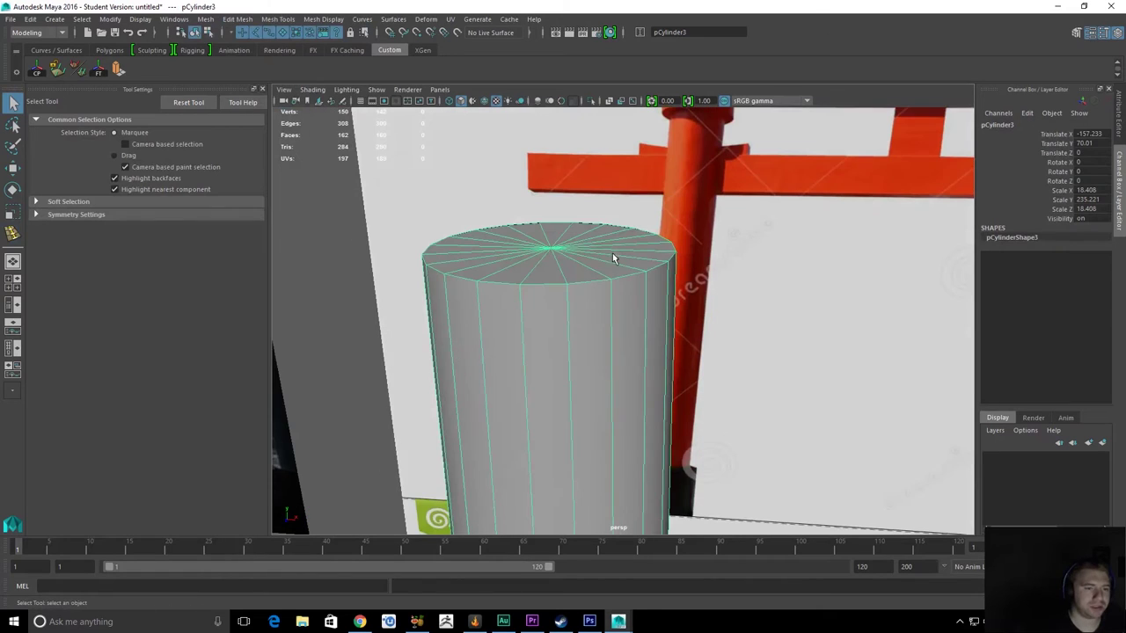
Switch the pillar to face selection and select all the cap faces around the centre of its upper end
right_drag(555, 248, 554, 266)
alt+drag(553, 265, 622, 346)
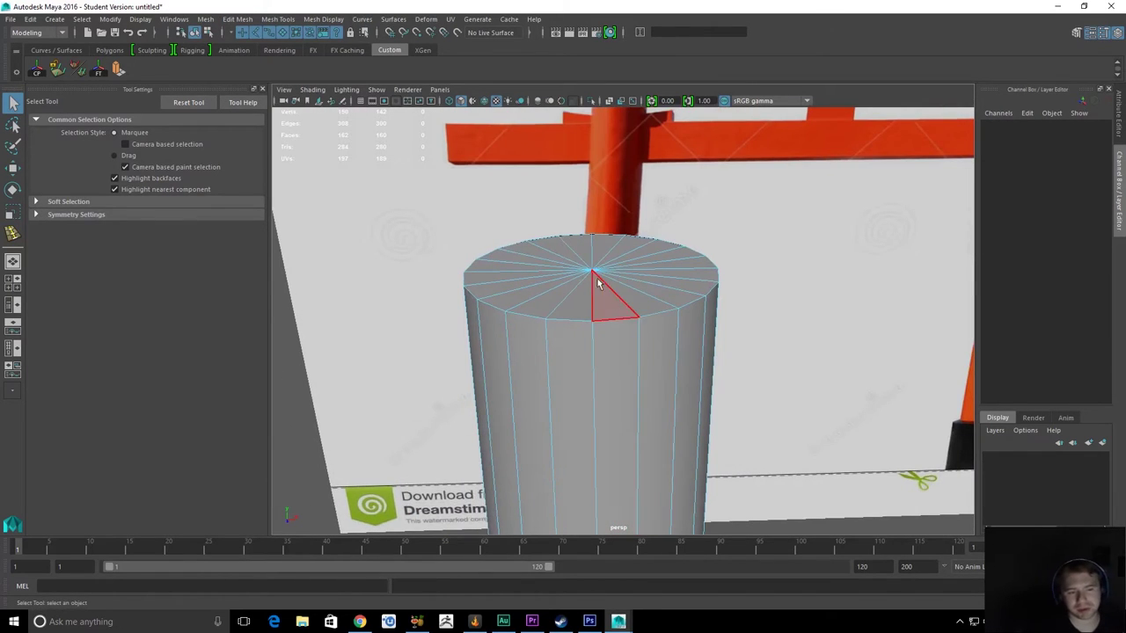
drag(597, 275, 600, 278)
alt+drag(717, 365, 584, 239)
alt+drag(634, 172, 546, 187)
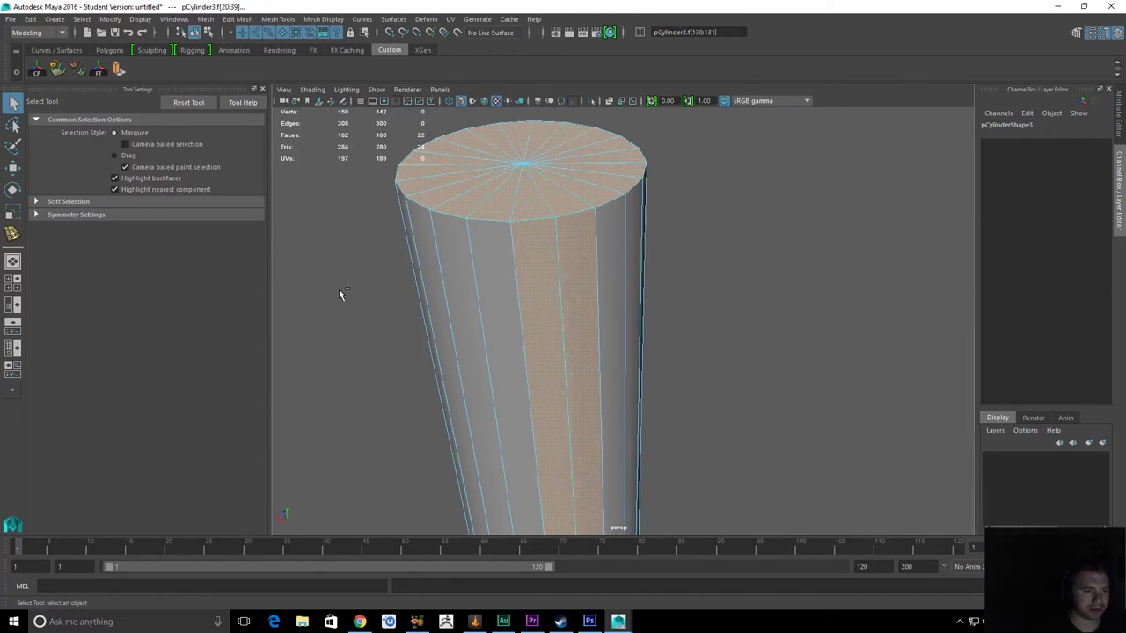
Remove the shaft's side faces from the selection, keeping only the cap faces at the pillar's upper end
ctrl+drag(339, 289, 903, 415)
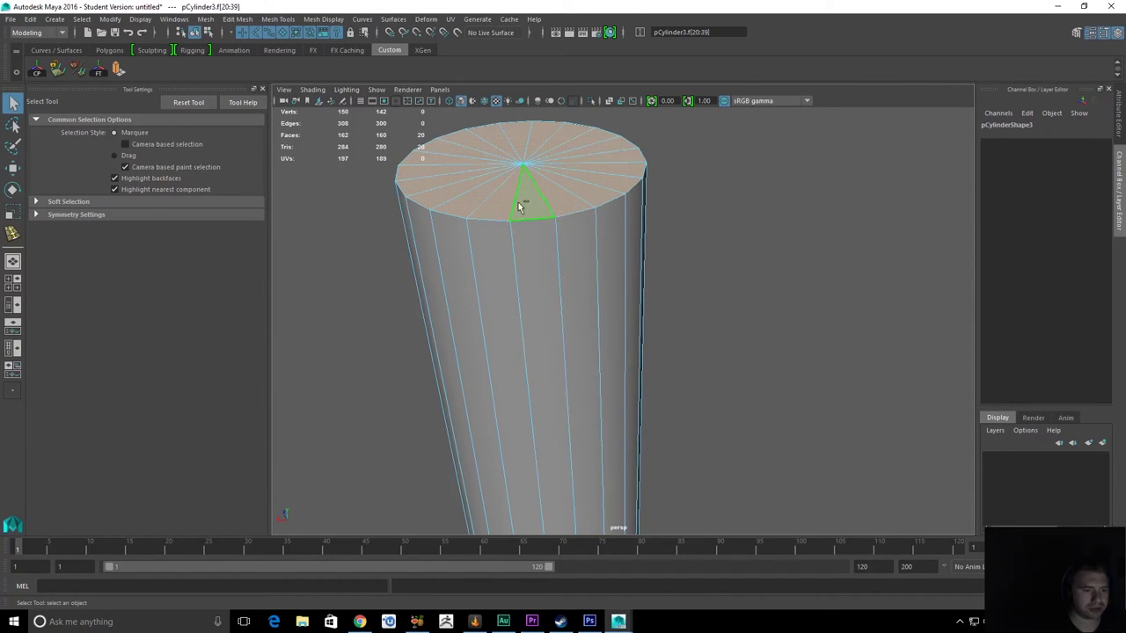
ctrl+click(567, 195)
ctrl+click(456, 198)
shift+click(429, 170)
shift+click(540, 199)
shift+click(585, 191)
alt+drag(466, 232, 593, 226)
alt+middle_drag(420, 288, 599, 230)
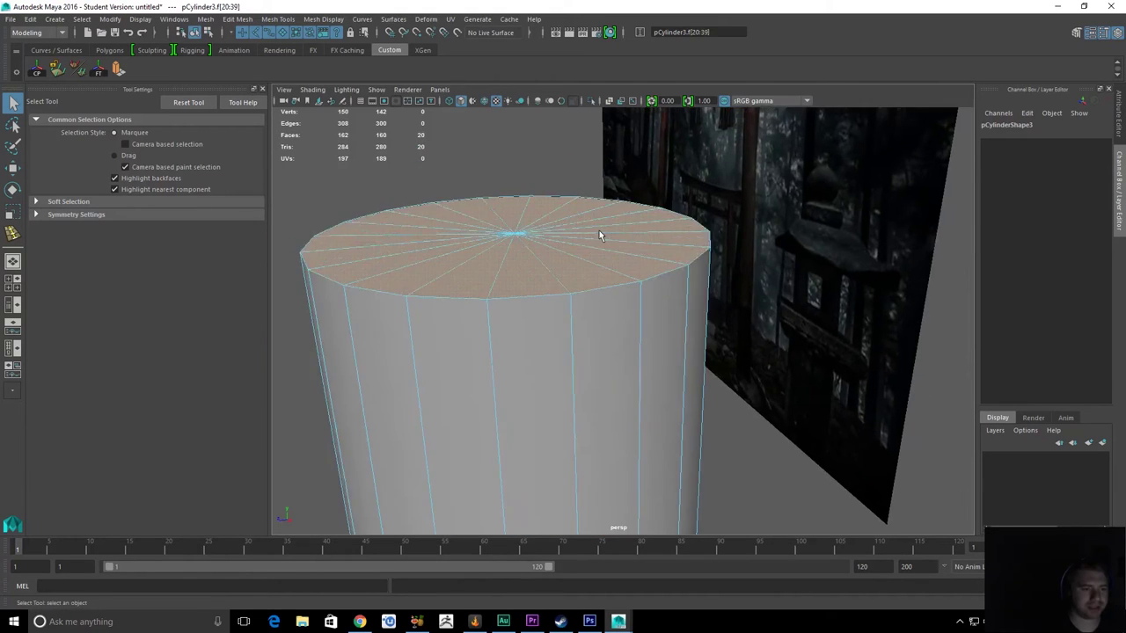
Compare the pillar's upper end with the reference gate's collar in the front view, and return to the perspective view
key(f)
alt+drag(517, 267, 596, 274)
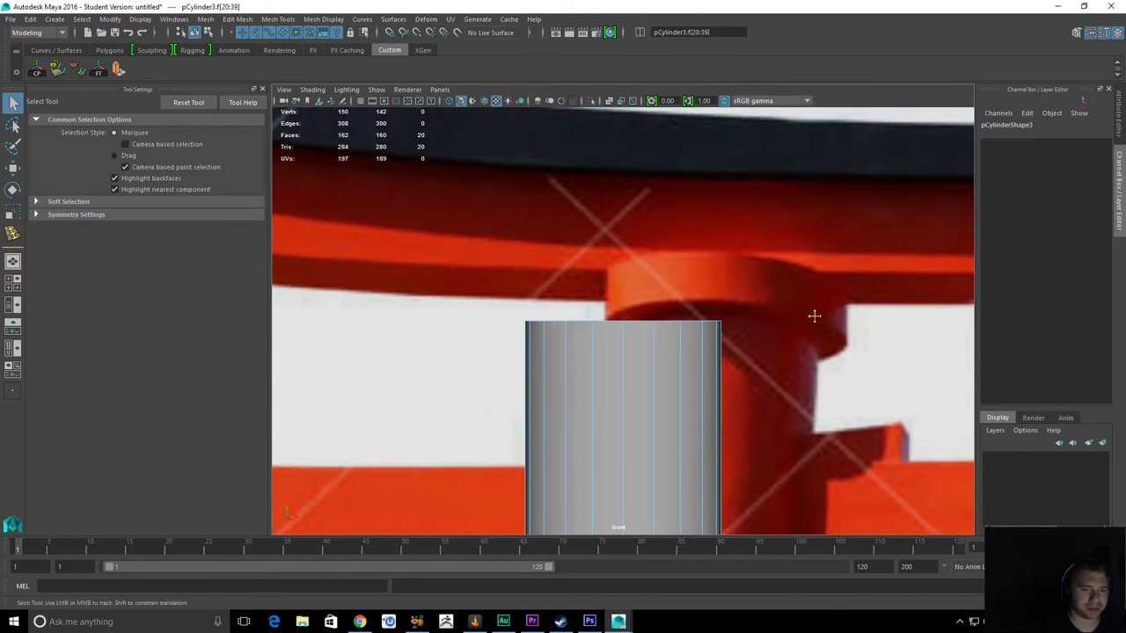
alt+middle_drag(815, 316, 708, 361)
alt+right_drag(708, 361, 399, 287)
mouse_move(915, 308)
alt+right_down()
mouse_move(628, 299)
mouse_move(434, 272)
alt+right_up()
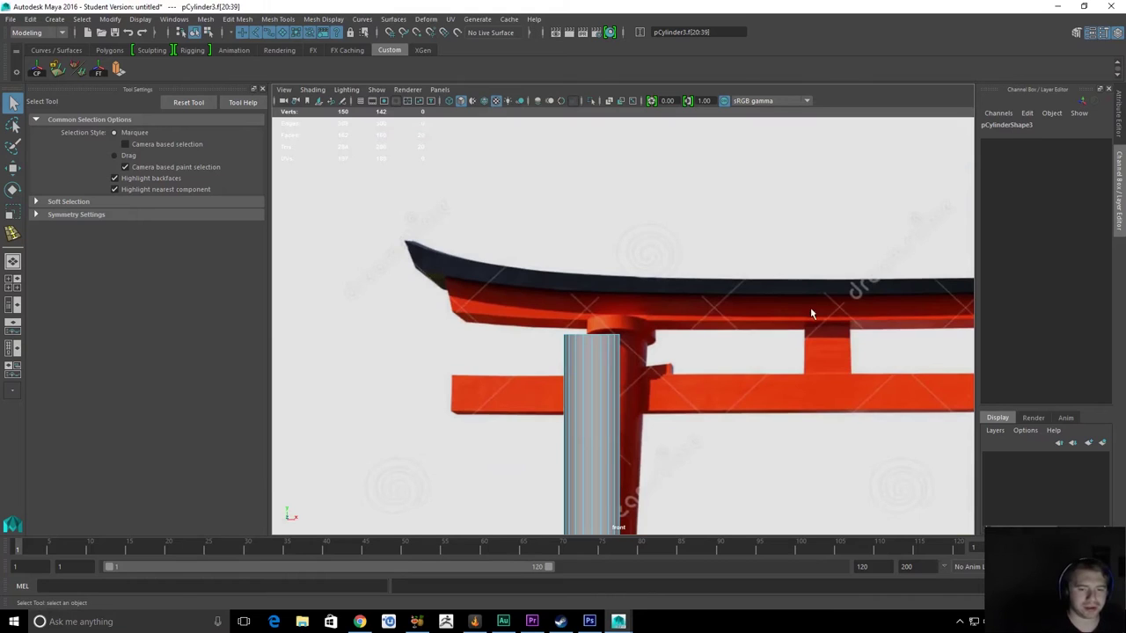
alt+middle_drag(712, 301, 783, 291)
alt+right_drag(571, 336, 759, 341)
alt+middle_drag(759, 341, 615, 352)
alt+right_drag(515, 328, 595, 328)
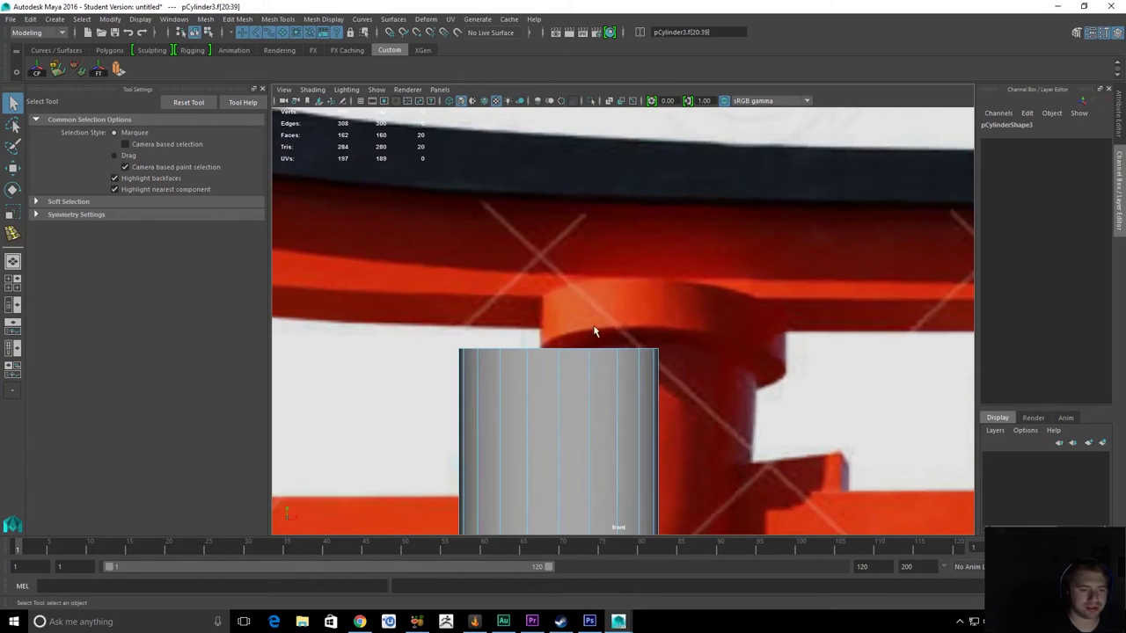
key(space)
drag(613, 305, 607, 272)
alt+drag(650, 322, 672, 316)
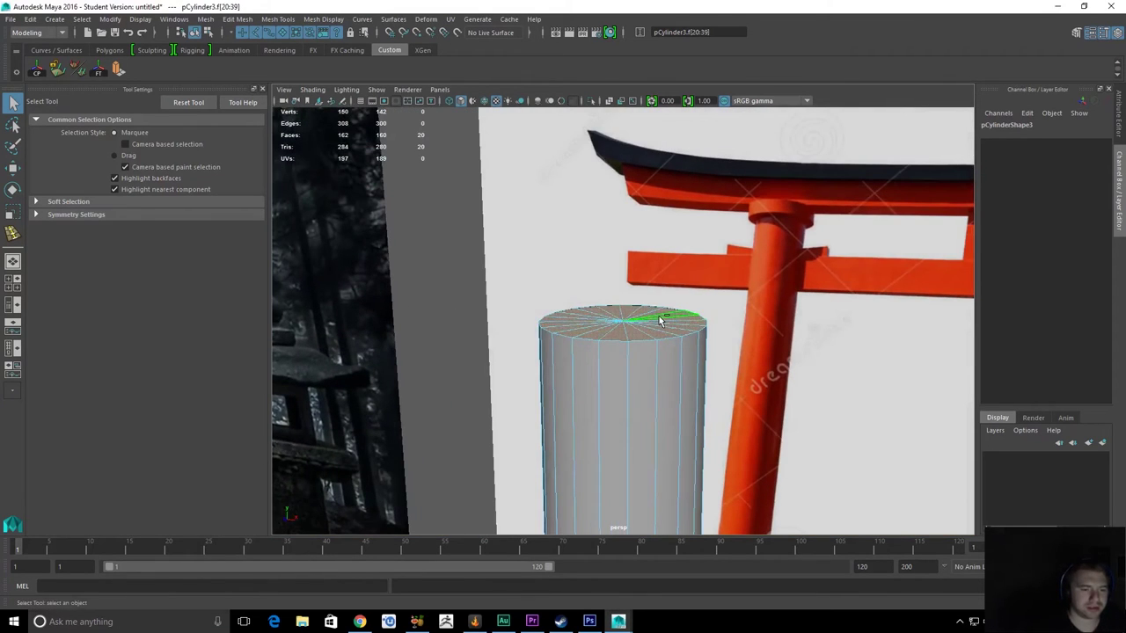
right_drag(661, 321, 529, 201)
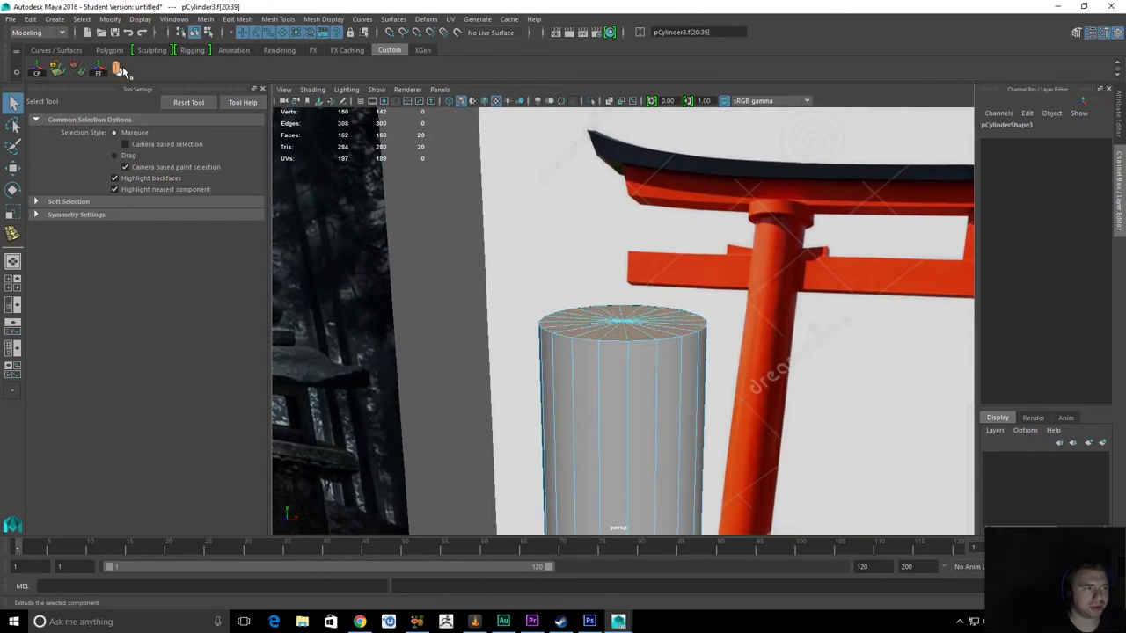
click(237, 19)
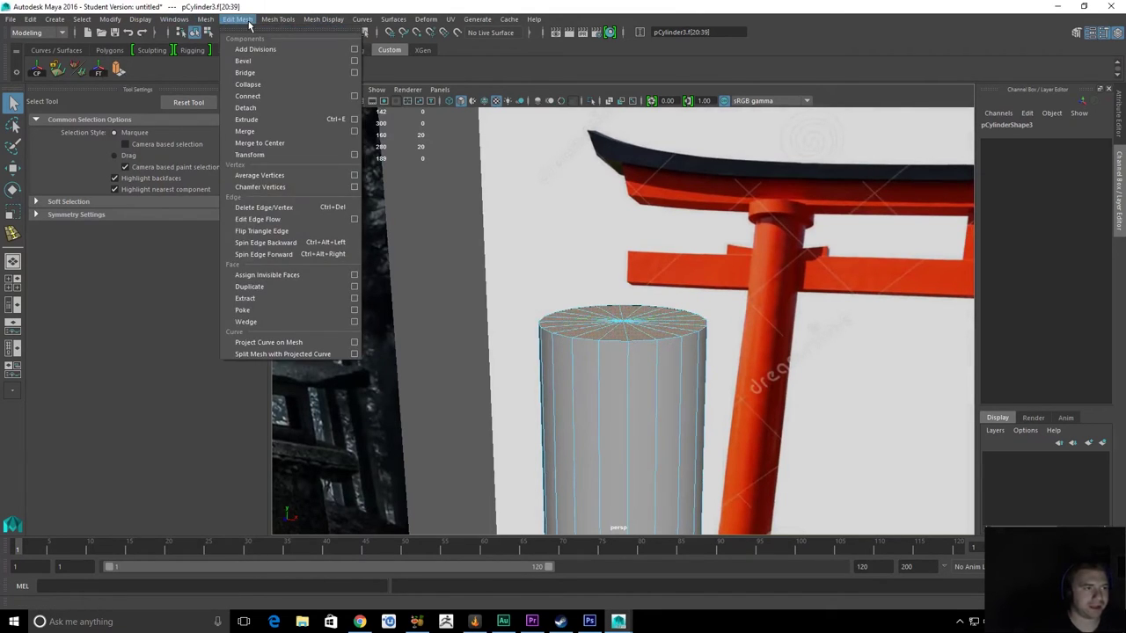
click(263, 123)
alt+drag(628, 234, 547, 316)
alt+right_drag(547, 317, 669, 299)
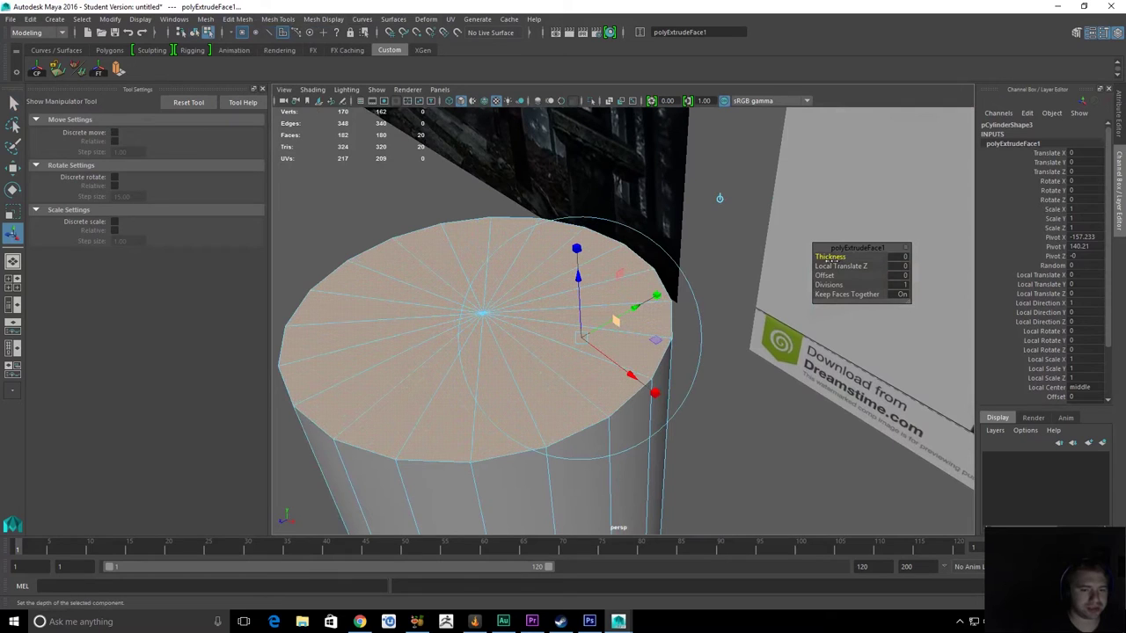
drag(831, 256, 850, 256)
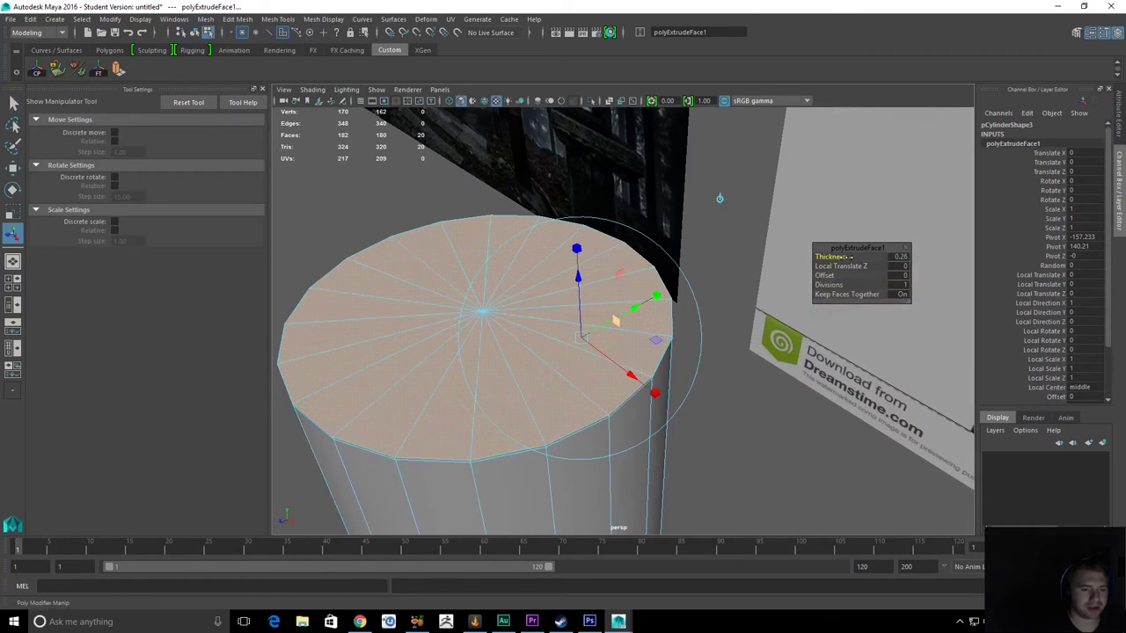
key(ctrl+z)
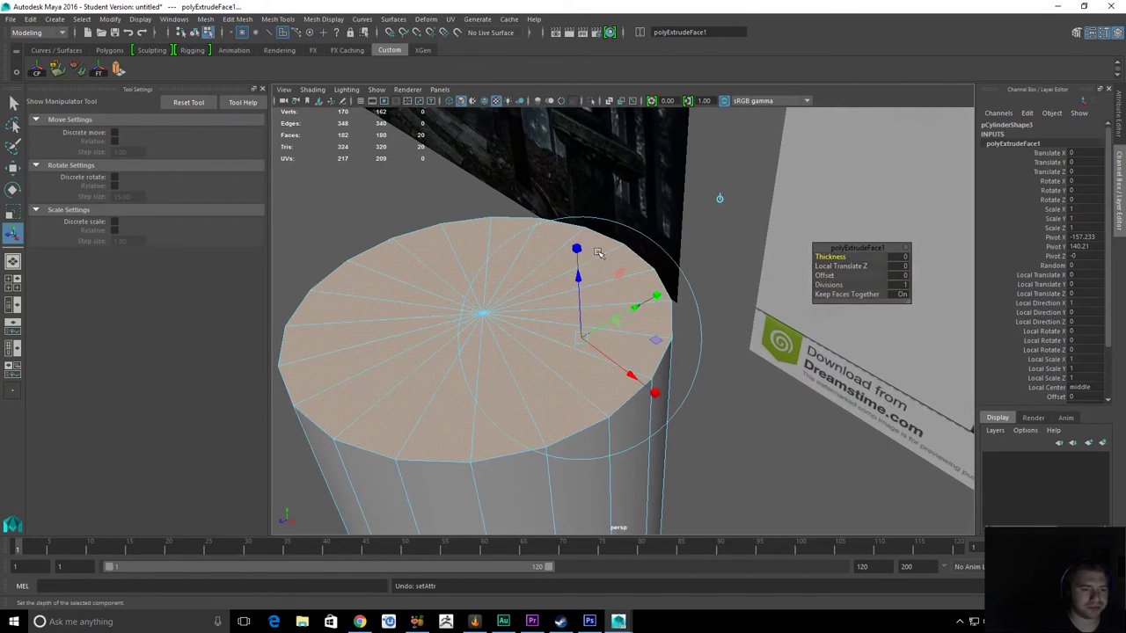
alt+drag(598, 253, 700, 232)
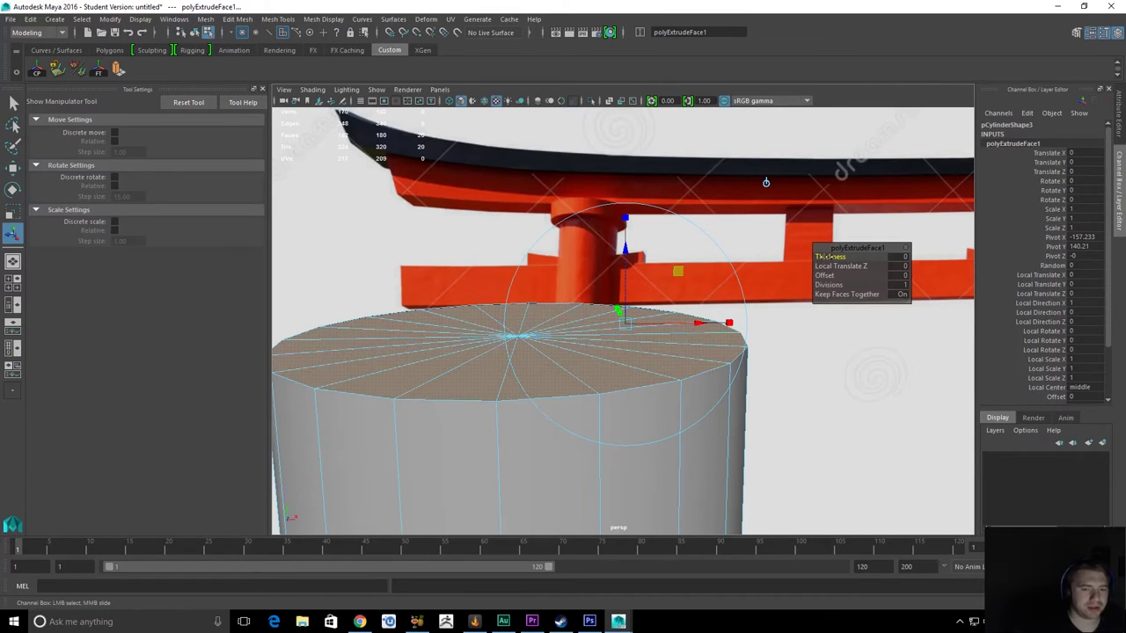
key(ctrl+z)
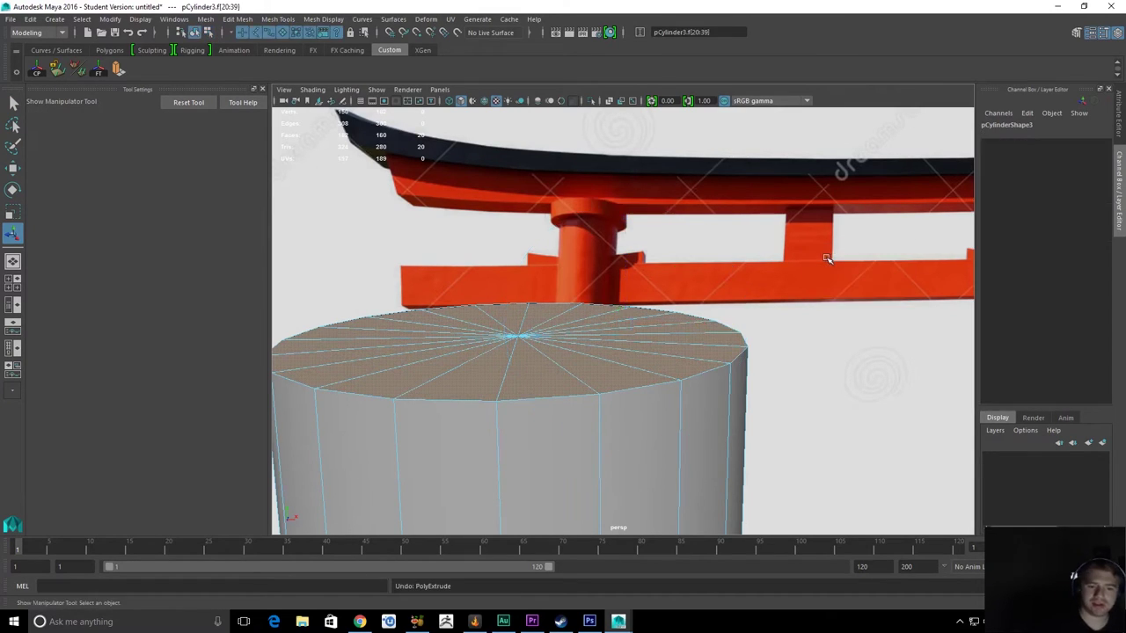
right_drag(524, 331, 523, 425)
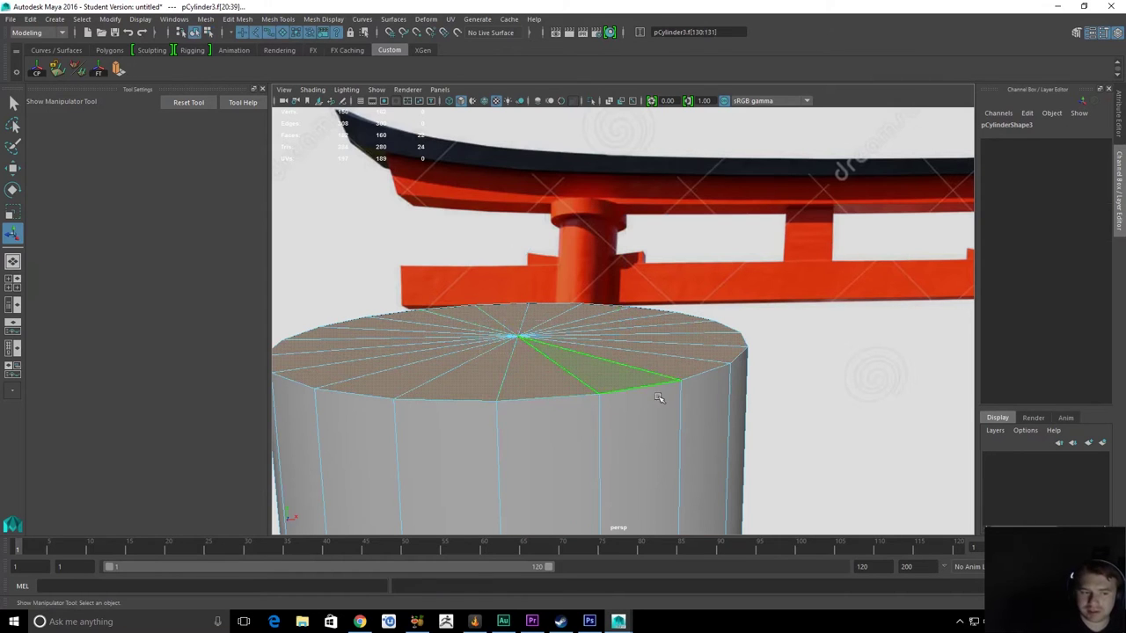
alt+drag(661, 399, 549, 387)
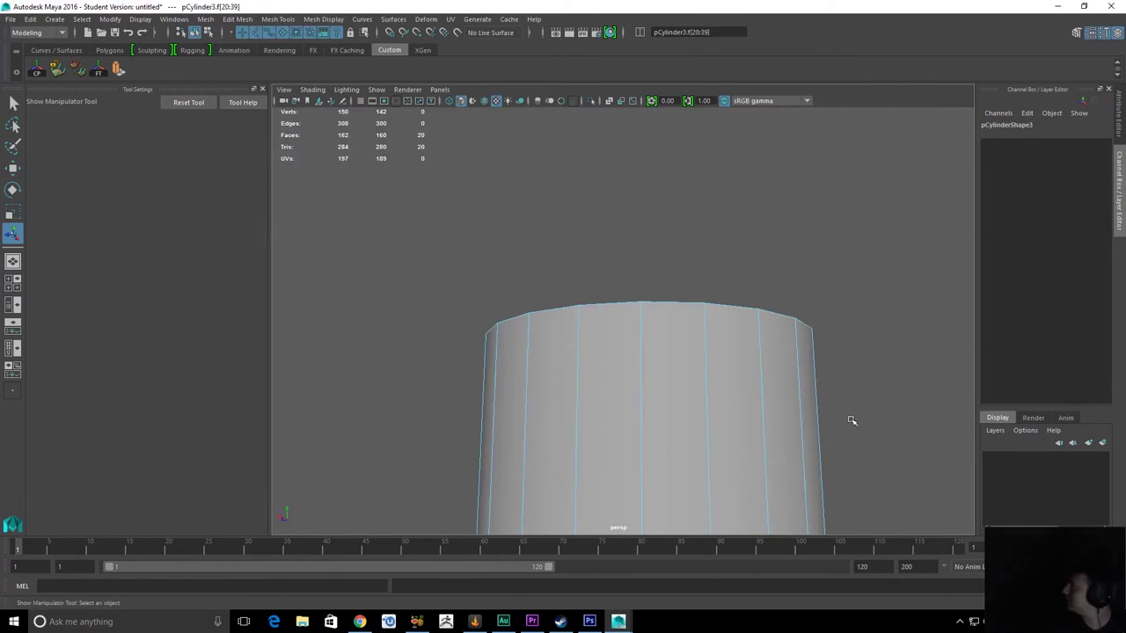
key(ctrl+z)
key(ctrl+z)
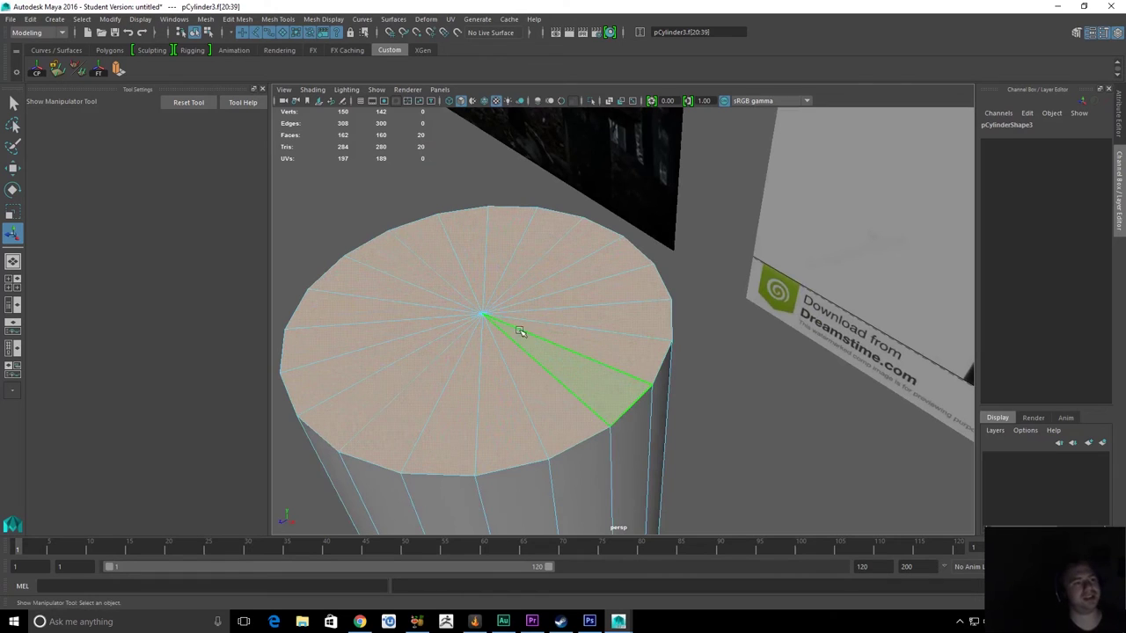
alt+drag(520, 331, 695, 272)
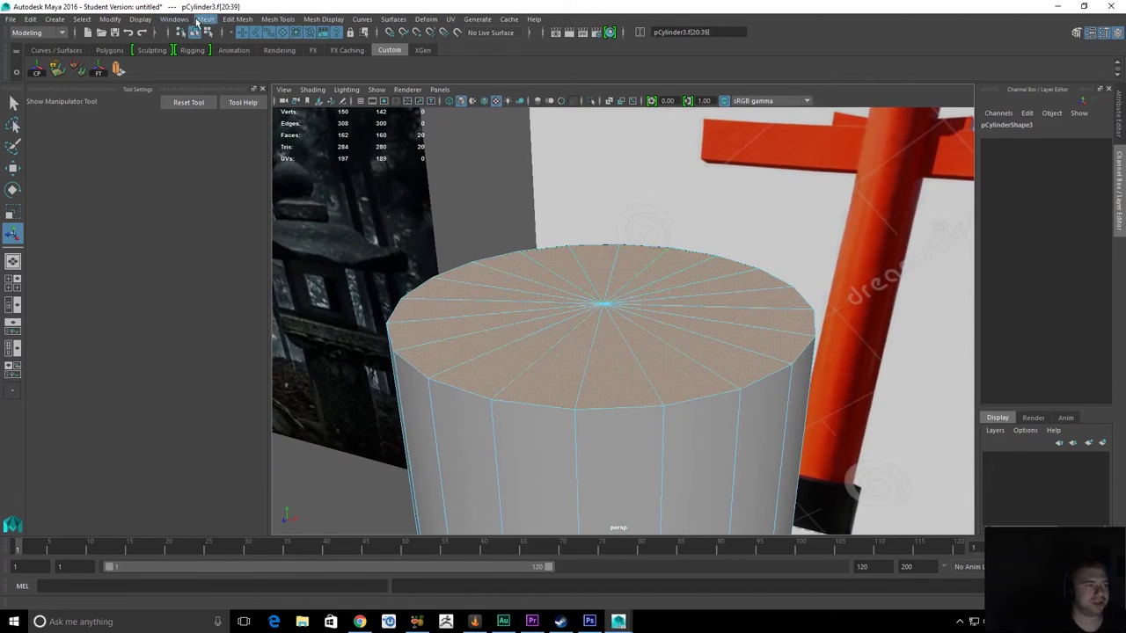
Extrude the selected cap faces at the pillar's upper end with a thickness of about 5.06
shift+right_drag(624, 275, 624, 307)
alt+drag(744, 286, 541, 264)
alt+middle_drag(598, 277, 687, 269)
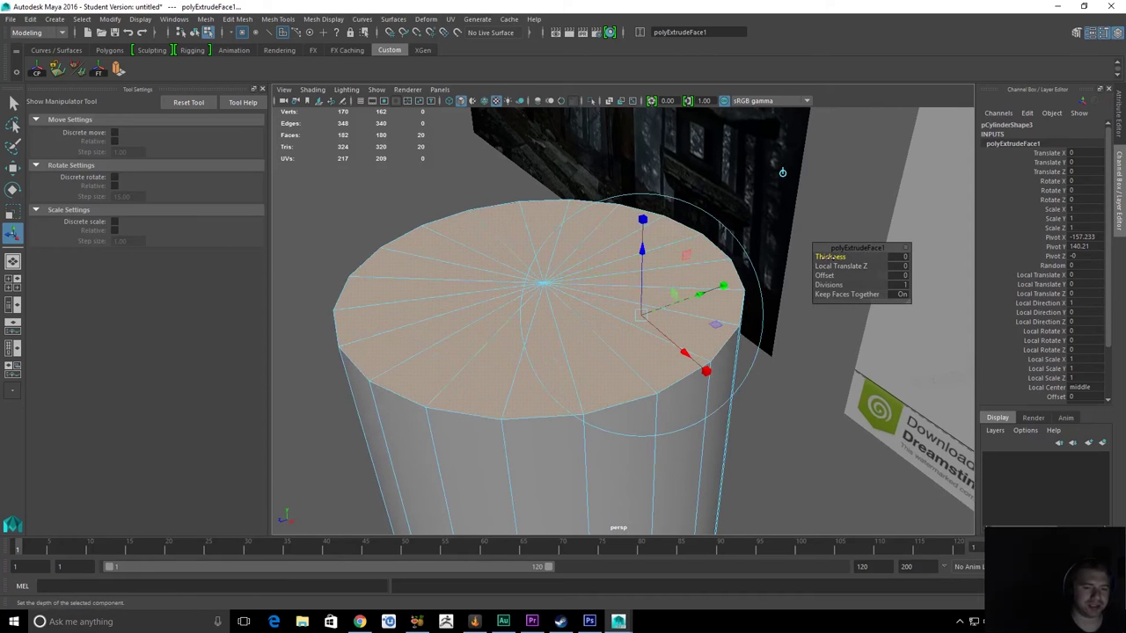
drag(828, 257, 934, 258)
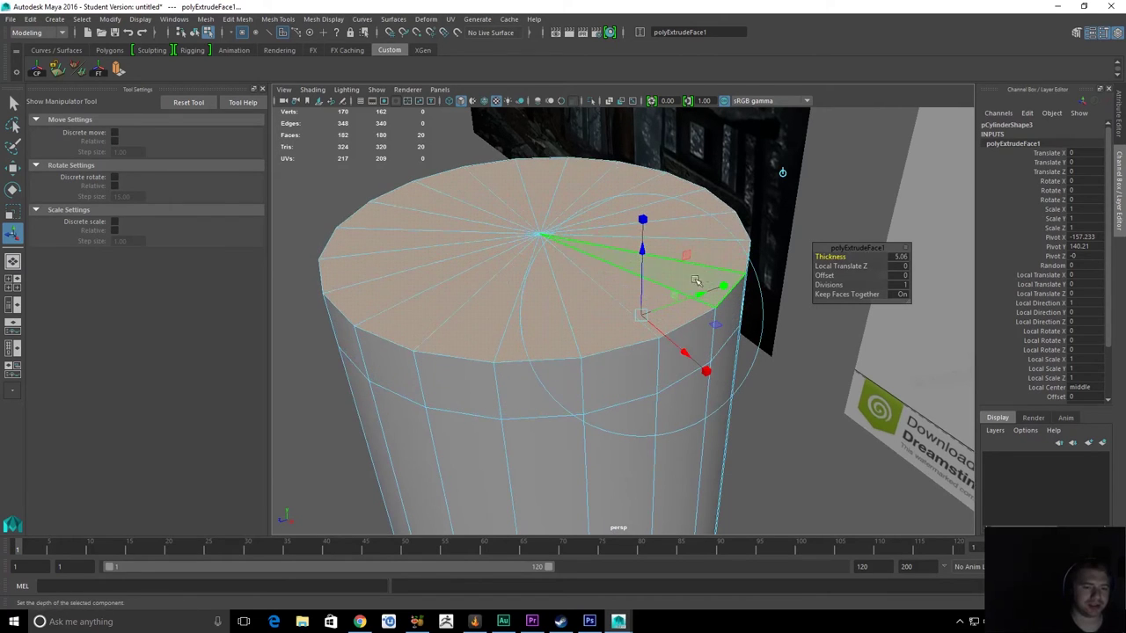
Increase the extrusion's thickness to about 10.27 against the reference collar in the front view, and return to the perspective view
key(space)
drag(695, 281, 706, 252)
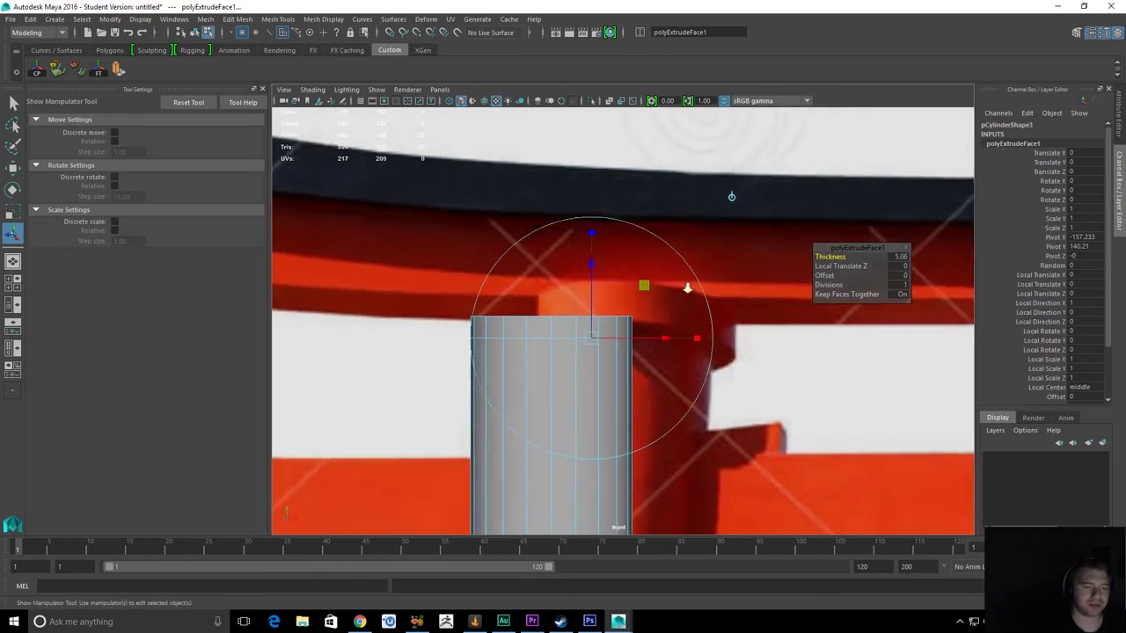
alt+right_drag(688, 288, 722, 274)
alt+middle_drag(721, 274, 758, 285)
drag(830, 257, 1122, 296)
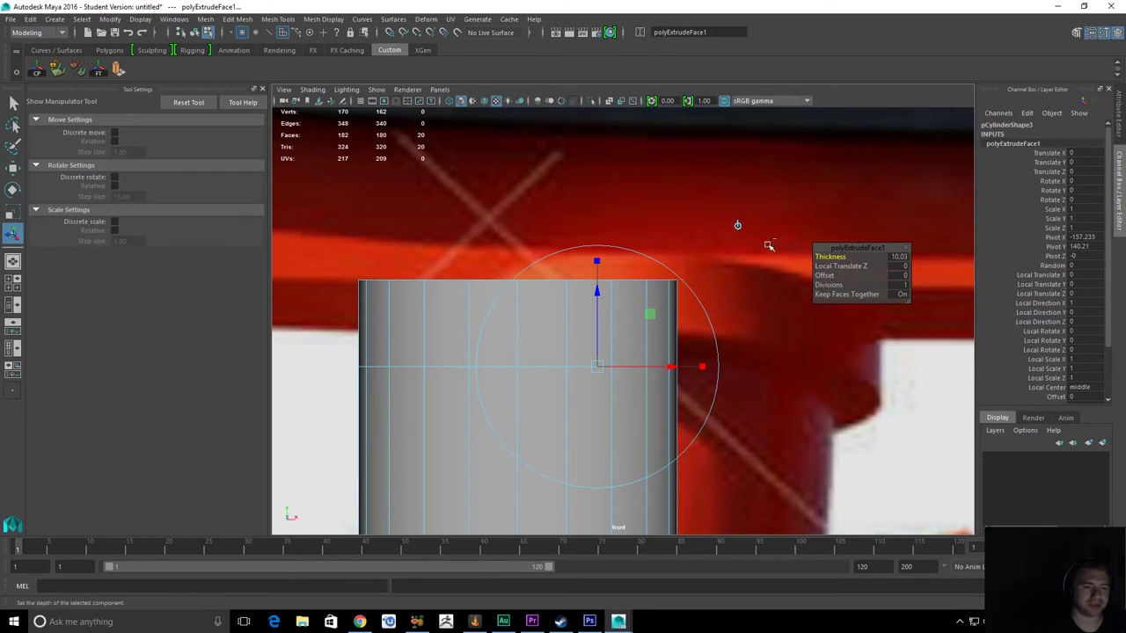
drag(837, 257, 851, 258)
key(space)
drag(709, 259, 832, 248)
scroll(720, 261, down, 5)
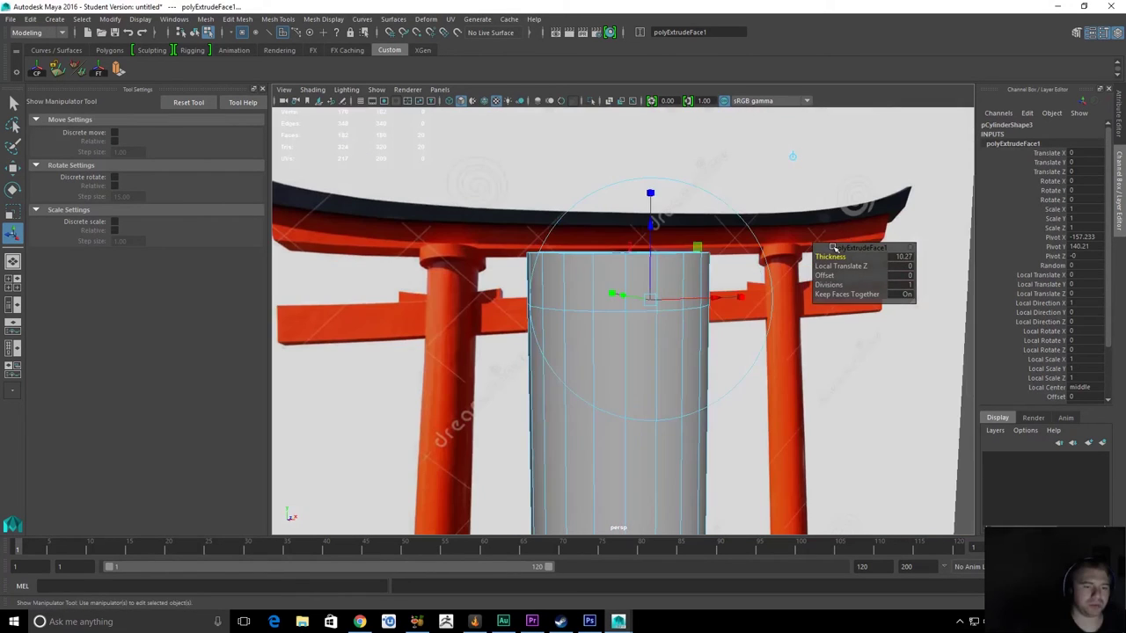
Select the full ring of side faces on the newly extruded band at the pillar's upper end
key(q)
mouse_move(726, 291)
alt+mouse_down()
mouse_move(762, 326)
mouse_move(729, 307)
alt+mouse_up()
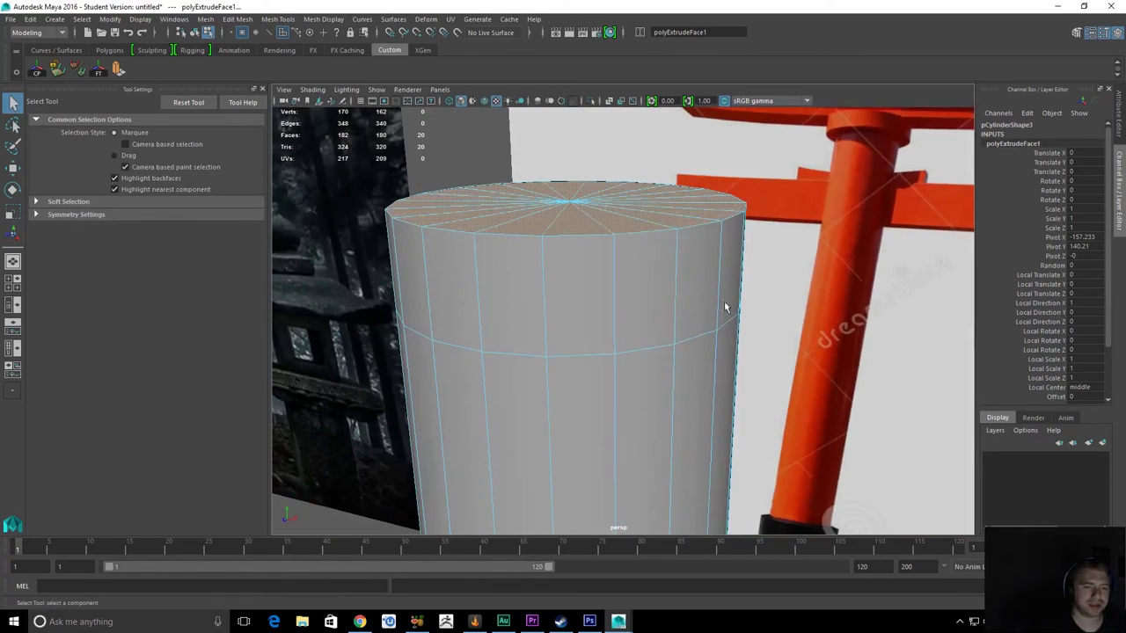
double_click(641, 266)
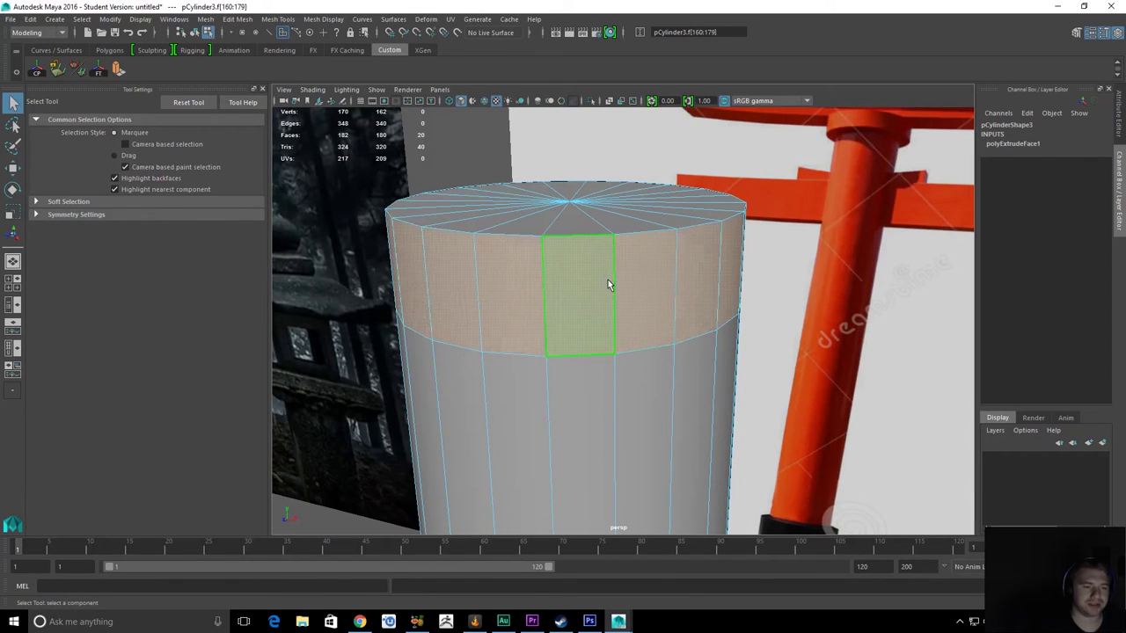
alt+drag(678, 276, 690, 272)
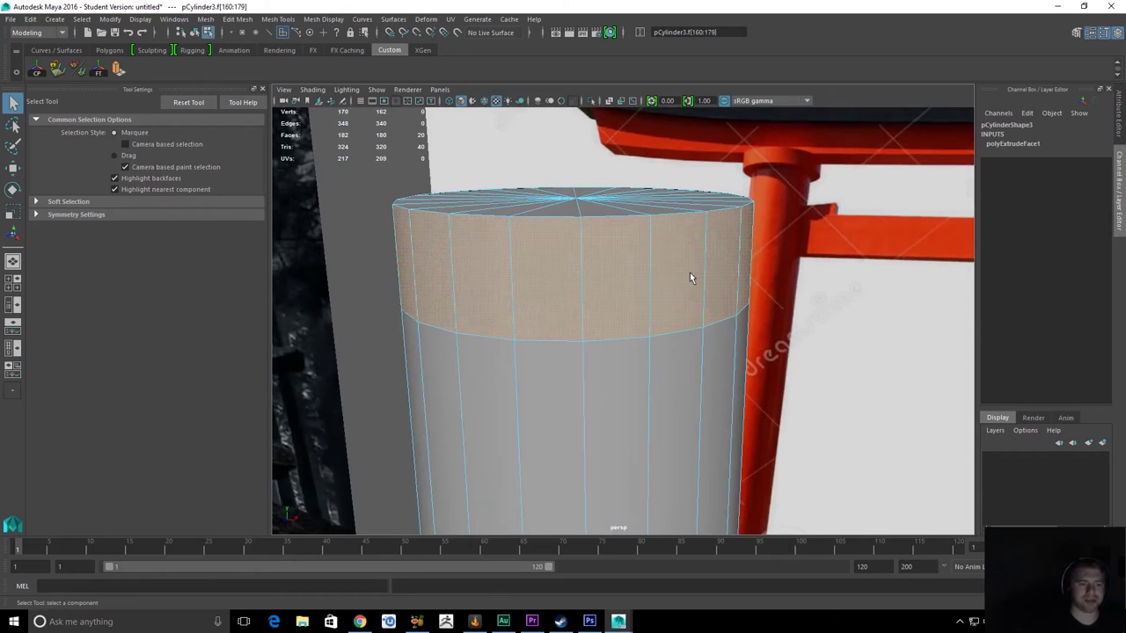
Extrude the ring of side faces outward with a Local Translate Z of about 8.09 to form the collar, and return to object mode
alt+drag(655, 278, 721, 243)
shift+right_drag(721, 244, 737, 274)
alt+drag(737, 275, 825, 318)
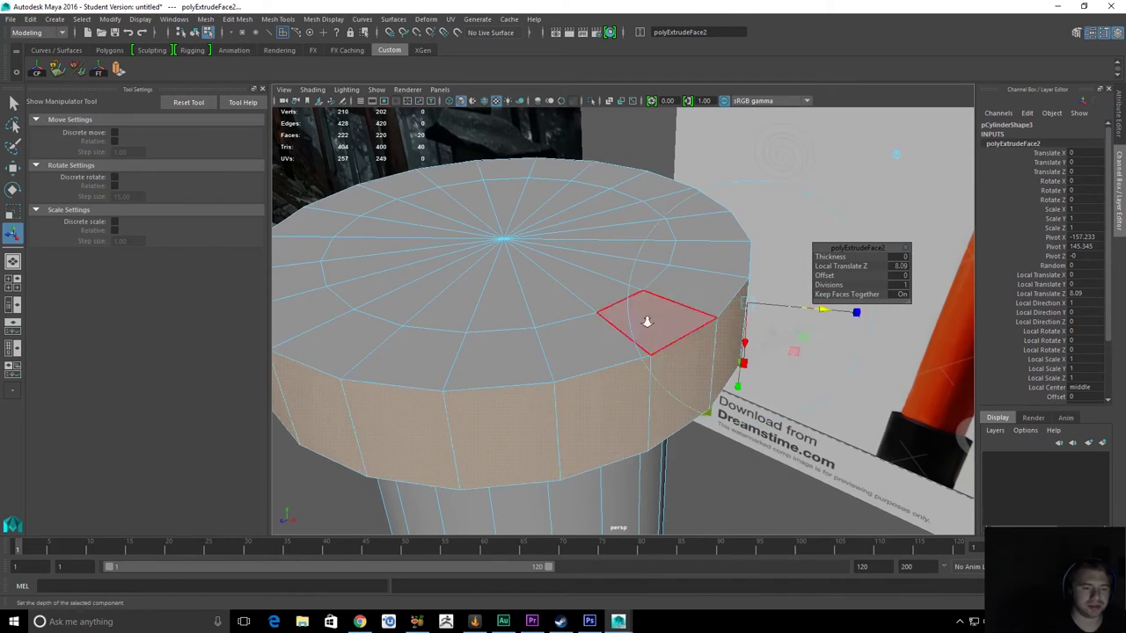
scroll(634, 338, down, 5)
alt+drag(561, 380, 631, 291)
scroll(684, 407, up, 4)
alt+drag(591, 338, 686, 317)
key(q)
key(F8)
Select the collar's upper and lower outer edge loops together with the loop where the collar meets the shaft
scroll(531, 336, down, 6)
alt+right_drag(686, 317, 973, 384)
alt+drag(715, 343, 636, 350)
key(F10)
double_click(653, 310)
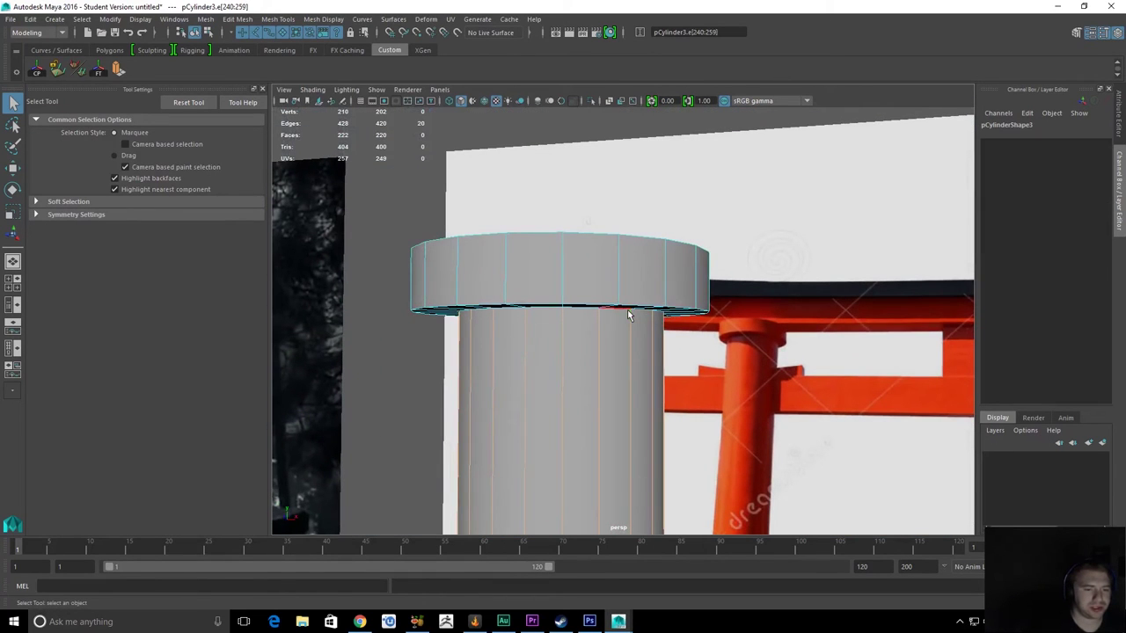
double_click(633, 307)
key(w)
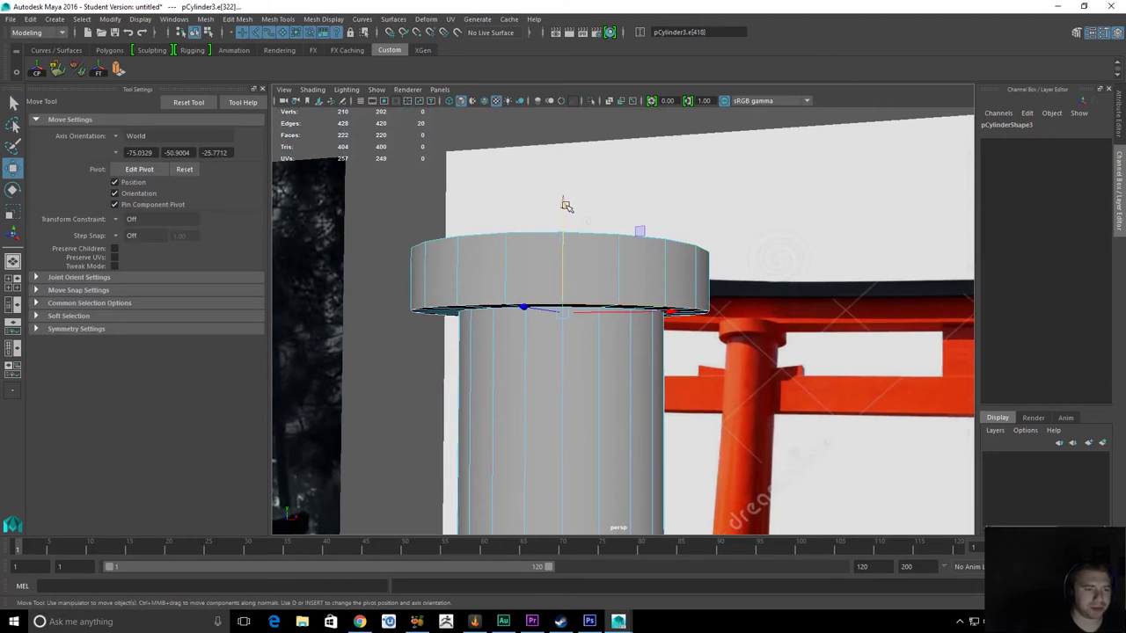
key(q)
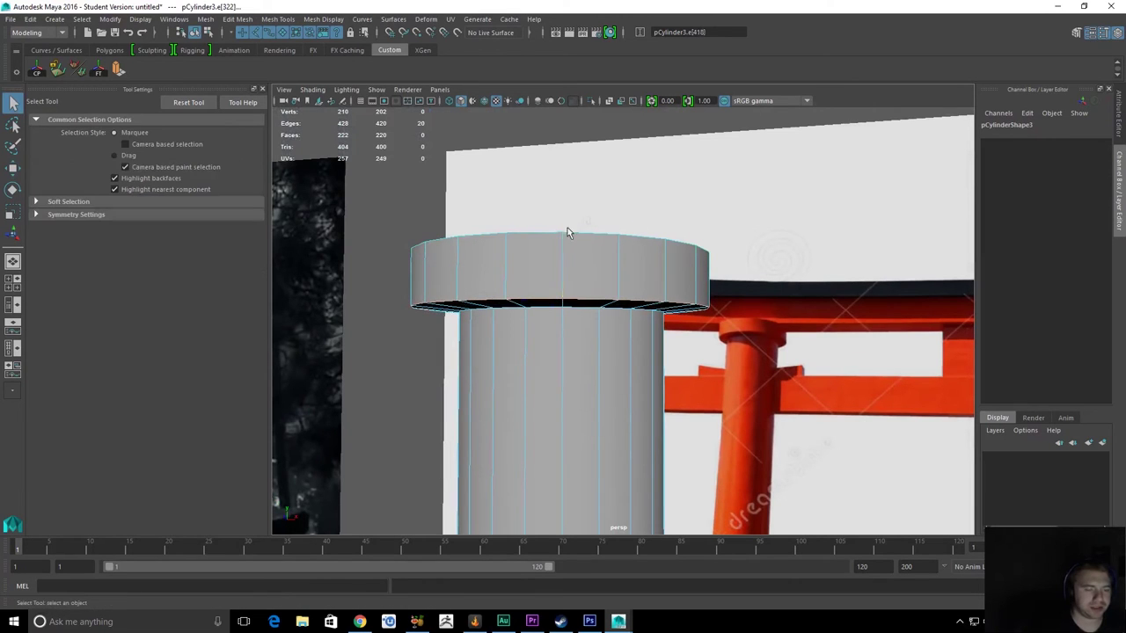
alt+drag(567, 230, 587, 298)
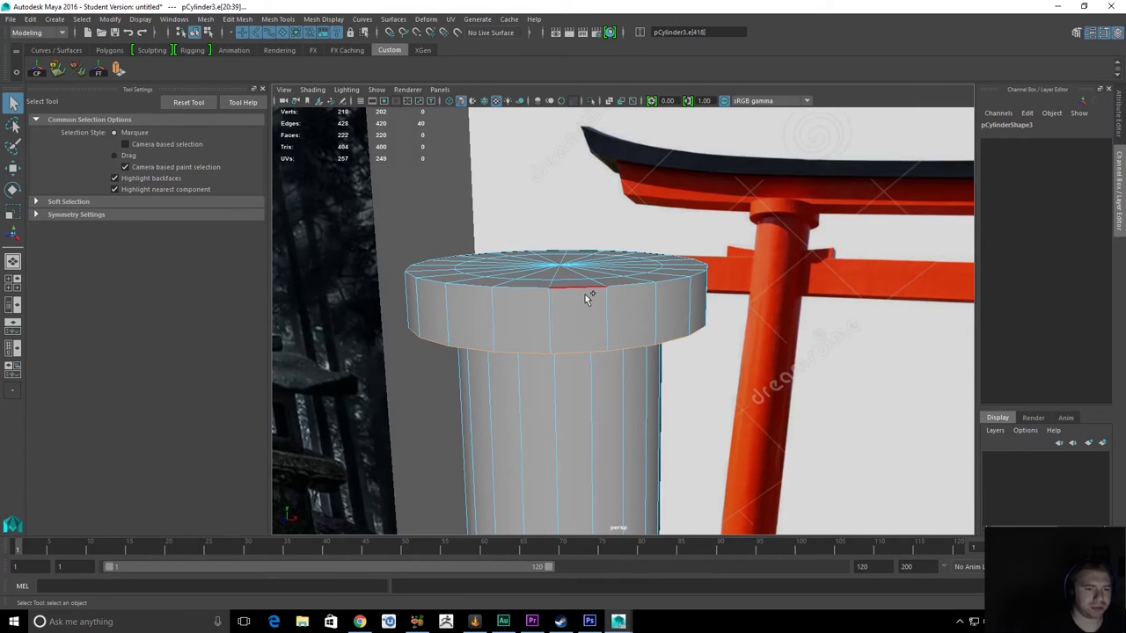
alt+drag(745, 329, 682, 292)
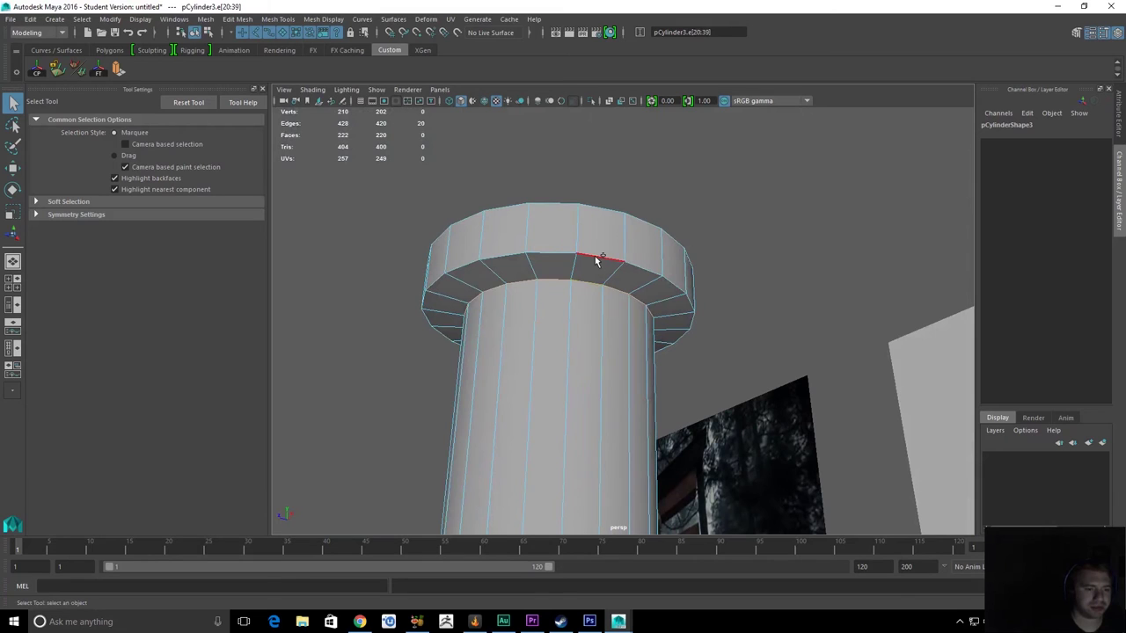
alt+drag(595, 260, 604, 296)
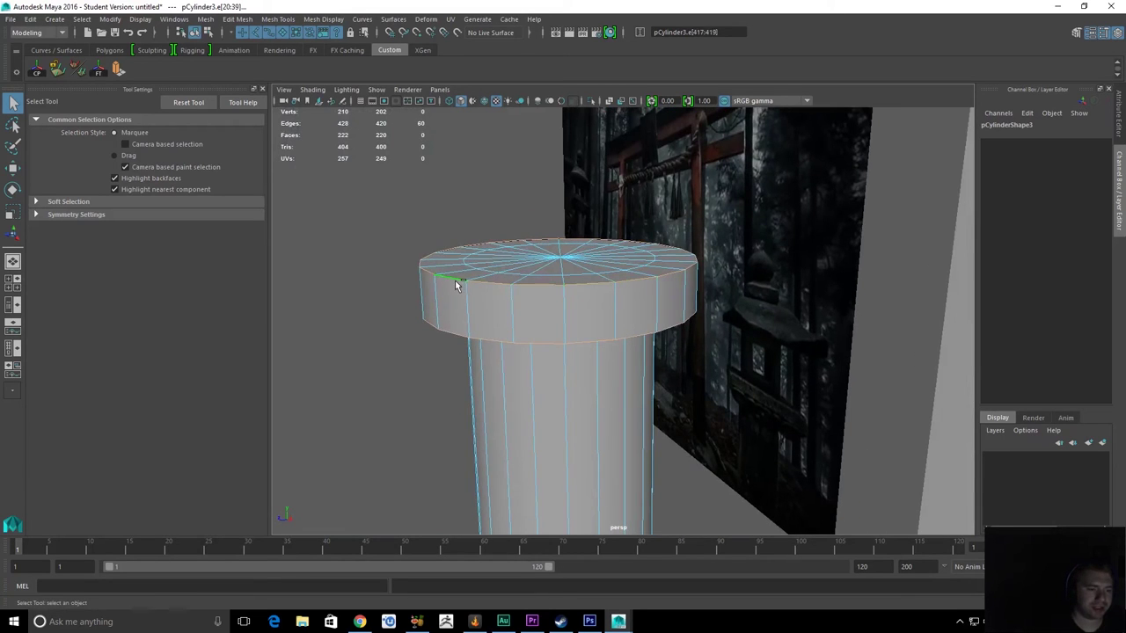
Bevel the selected collar edge loops with a narrow width, and clear the selection
click(236, 20)
click(242, 61)
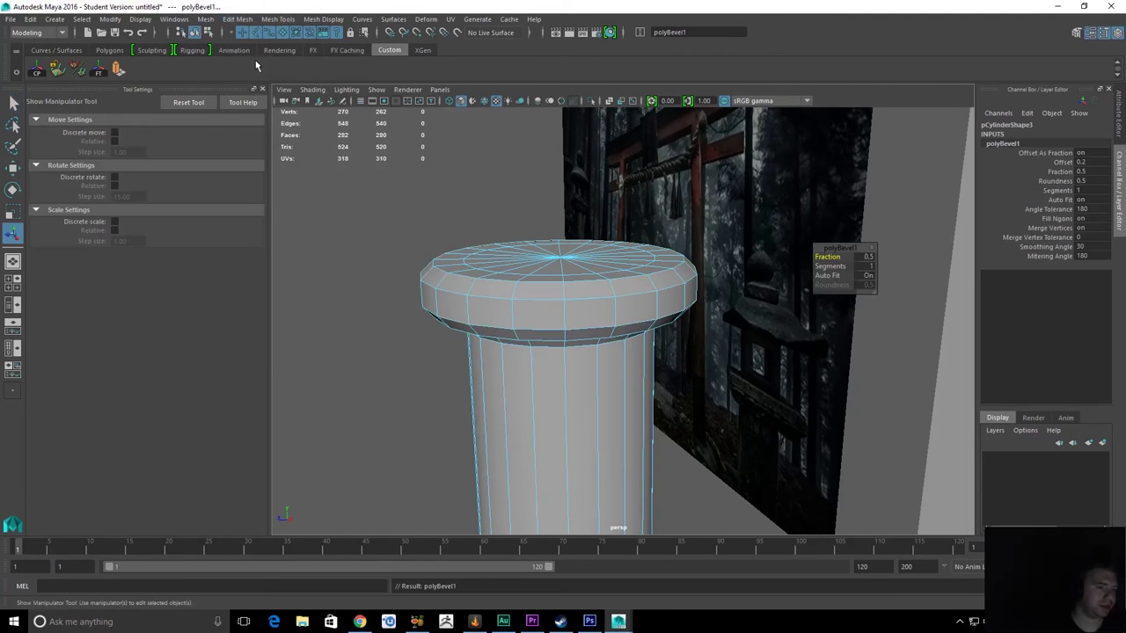
alt+drag(651, 234, 816, 256)
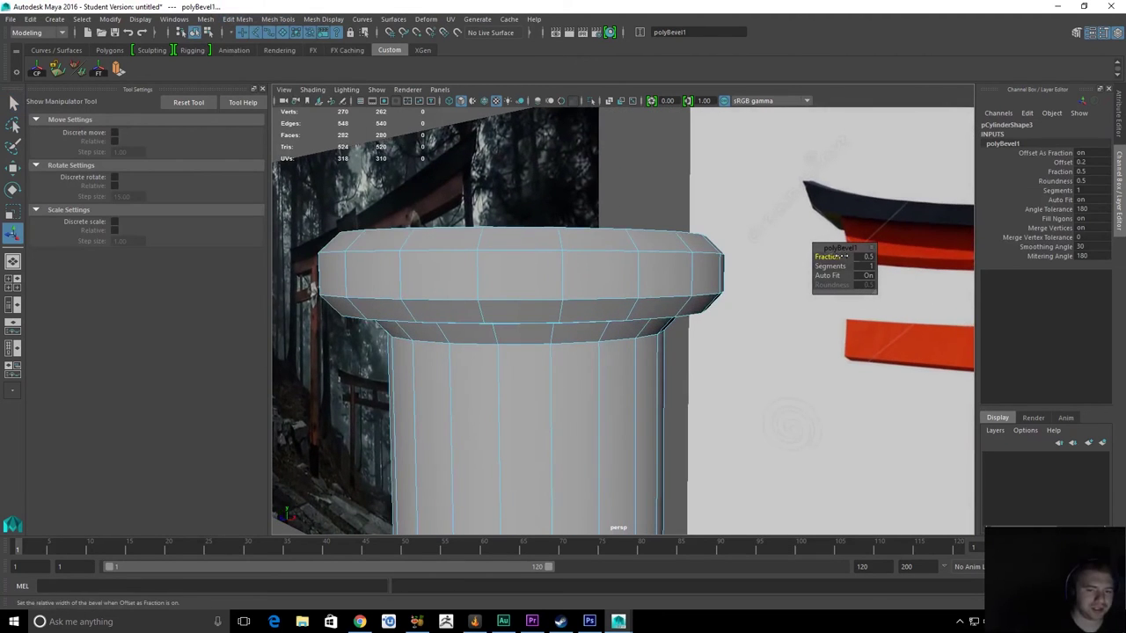
alt+drag(763, 200, 805, 254)
alt+drag(569, 327, 693, 274)
key(q)
click(740, 152)
scroll(782, 173, down, 5)
alt+drag(782, 178, 651, 277)
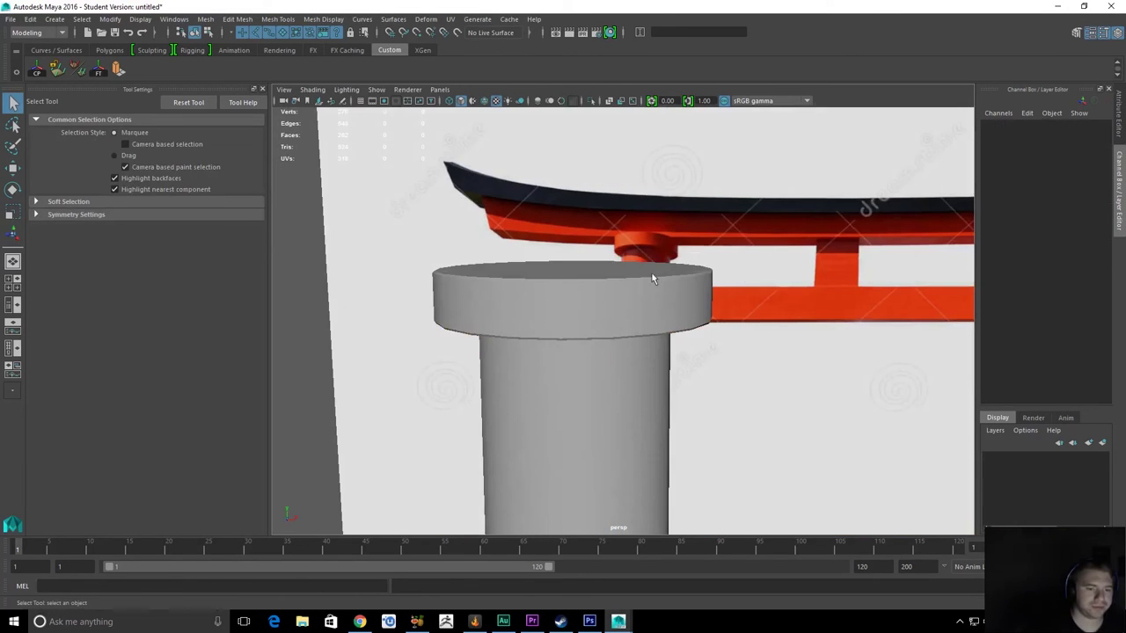
Select the pillar and switch to the front view
click(639, 279)
alt+drag(703, 341, 621, 350)
click(321, 338)
scroll(371, 336, down, 5)
click(619, 320)
key(space)
Raise the vertices of the collar's upper rim slightly to make the collar taller, and return to object mode
scroll(638, 326, down, 6)
right_drag(640, 322, 528, 319)
drag(455, 285, 684, 329)
key(w)
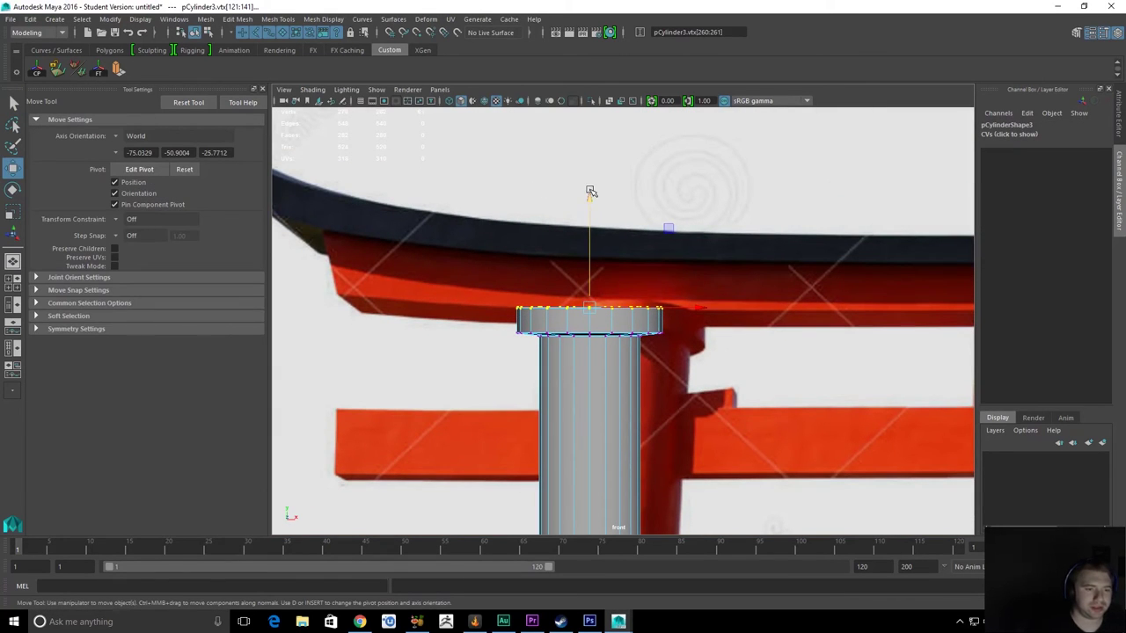
drag(590, 192, 588, 187)
key(q)
key(F8)
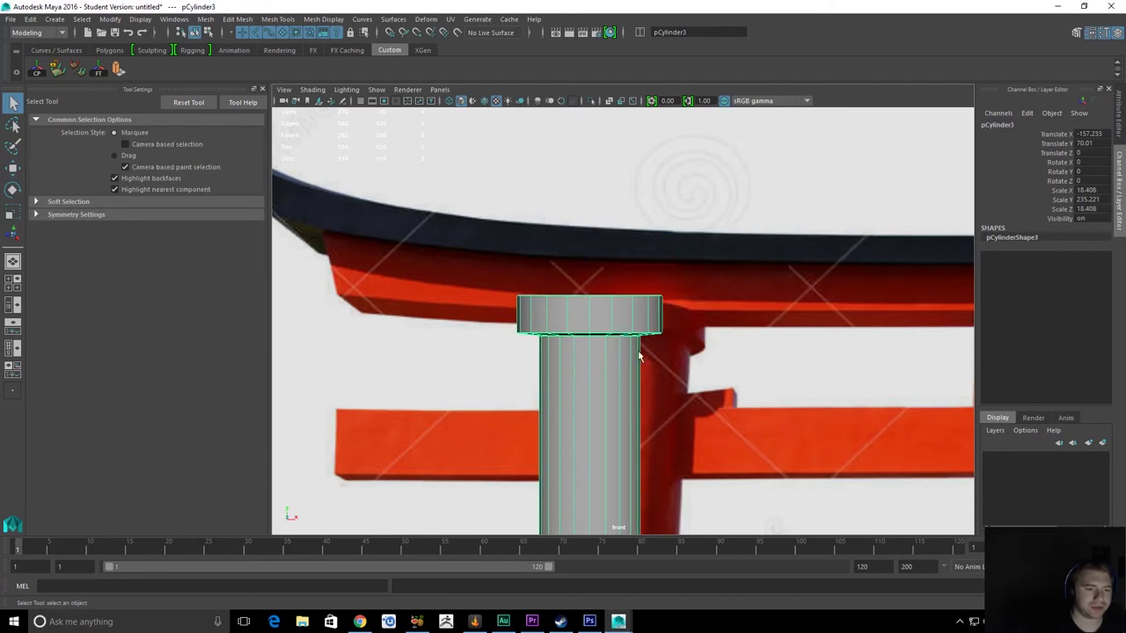
Try shifting all the collar's vertices sideways toward the leaning reference pillar, and undo the move
scroll(639, 351, down, 3)
alt+middle_drag(632, 337, 630, 279)
key(F8)
drag(465, 202, 688, 321)
key(w)
scroll(740, 361, down, 1)
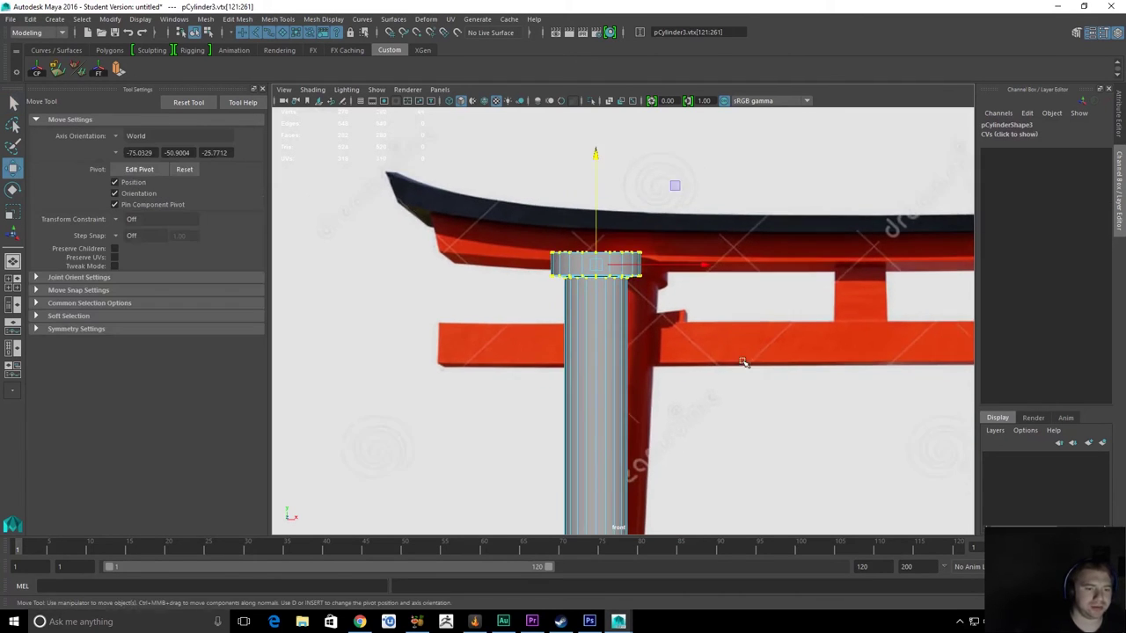
alt+middle_drag(743, 363, 650, 213)
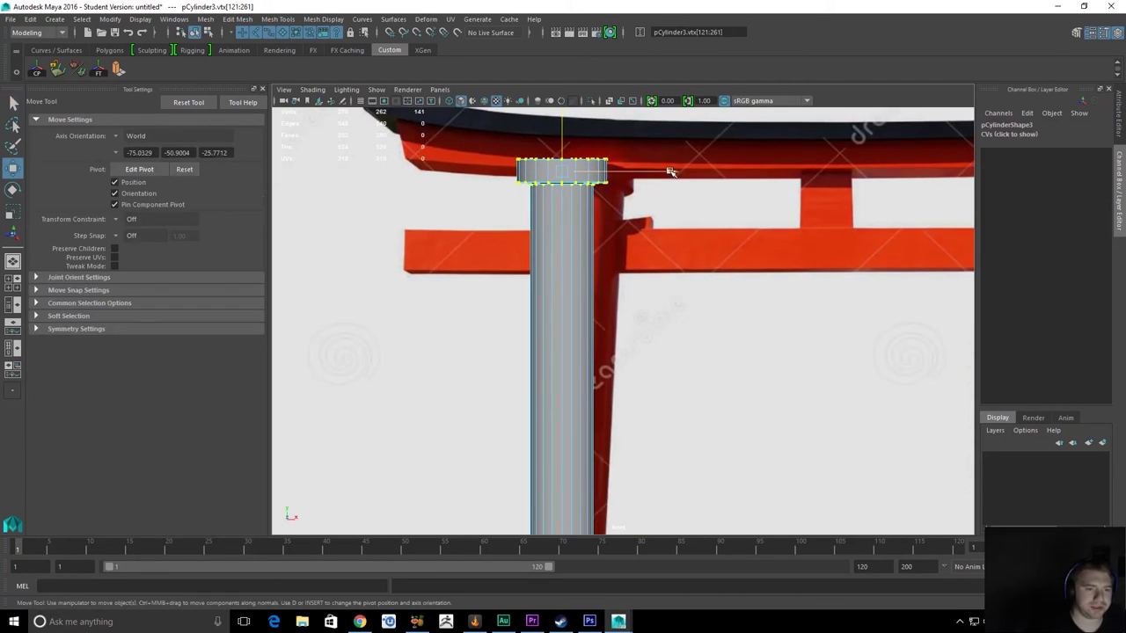
drag(671, 171, 695, 170)
scroll(652, 203, down, 5)
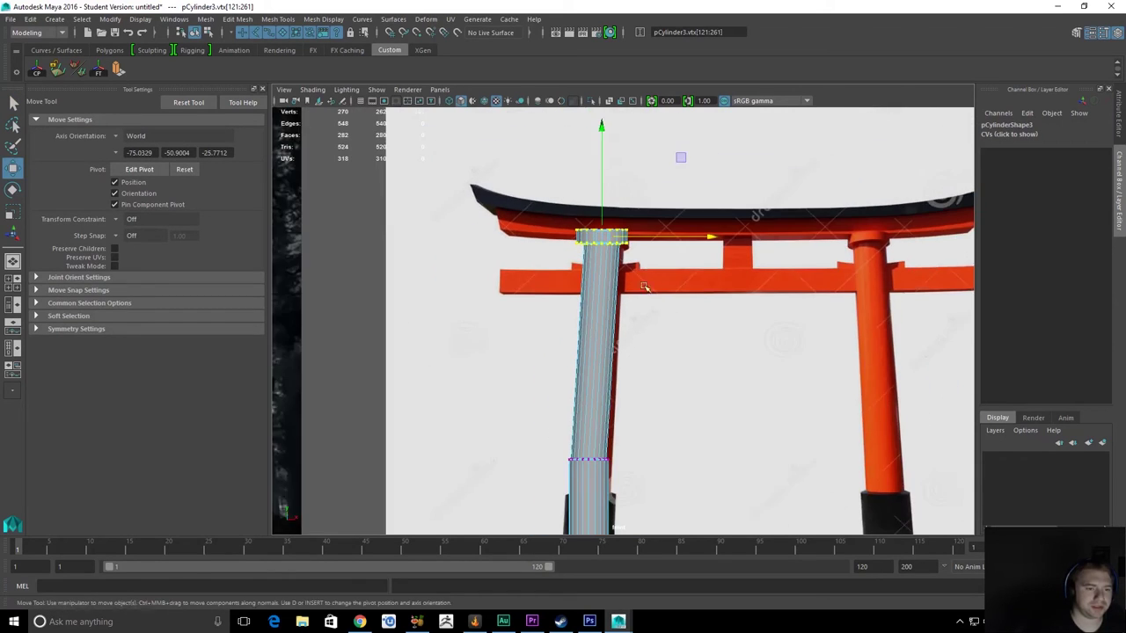
alt+middle_drag(645, 287, 643, 224)
key(ctrl+z)
Try shifting the collar and the vertex ring above the base sideways together, and undo the move
drag(500, 137, 782, 417)
drag(699, 277, 704, 278)
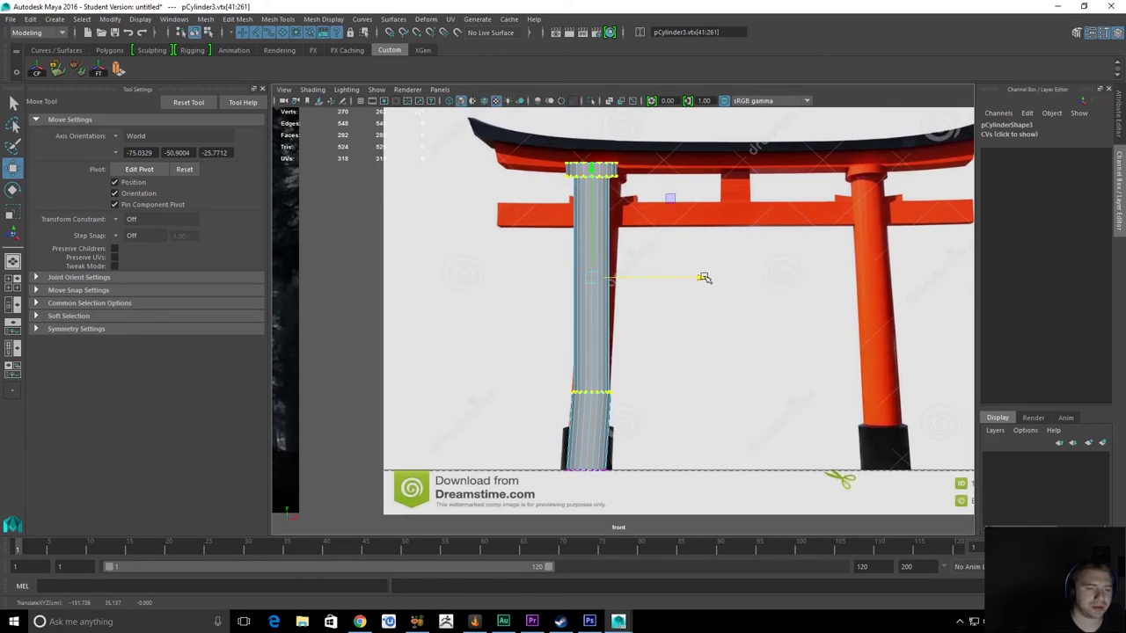
key(ctrl+z)
key(q)
drag(480, 134, 766, 377)
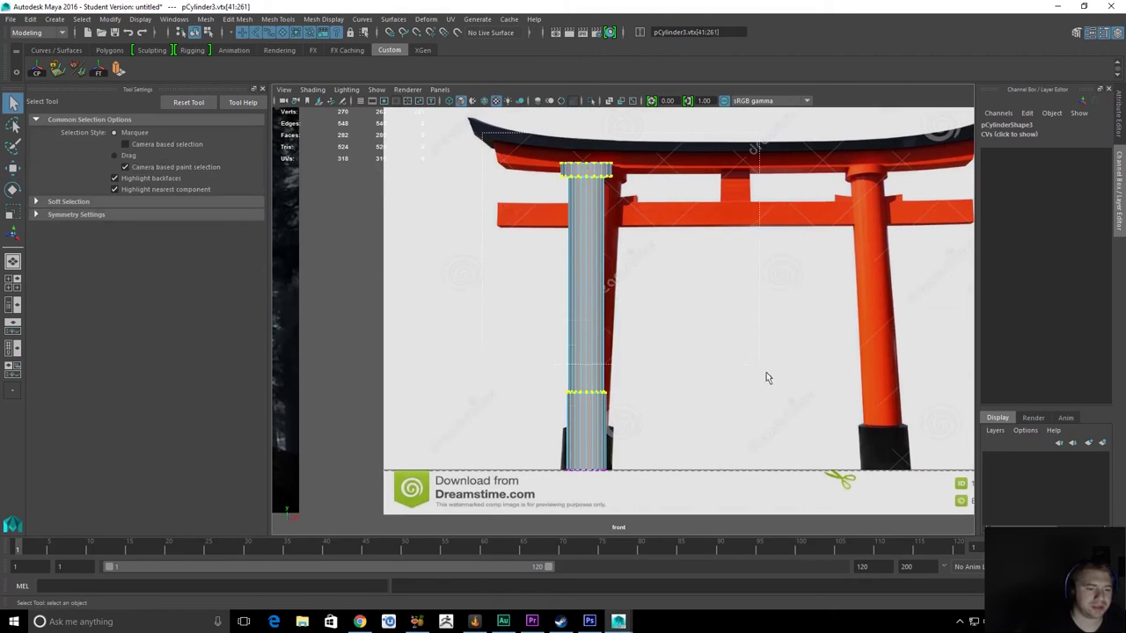
drag(785, 510, 784, 511)
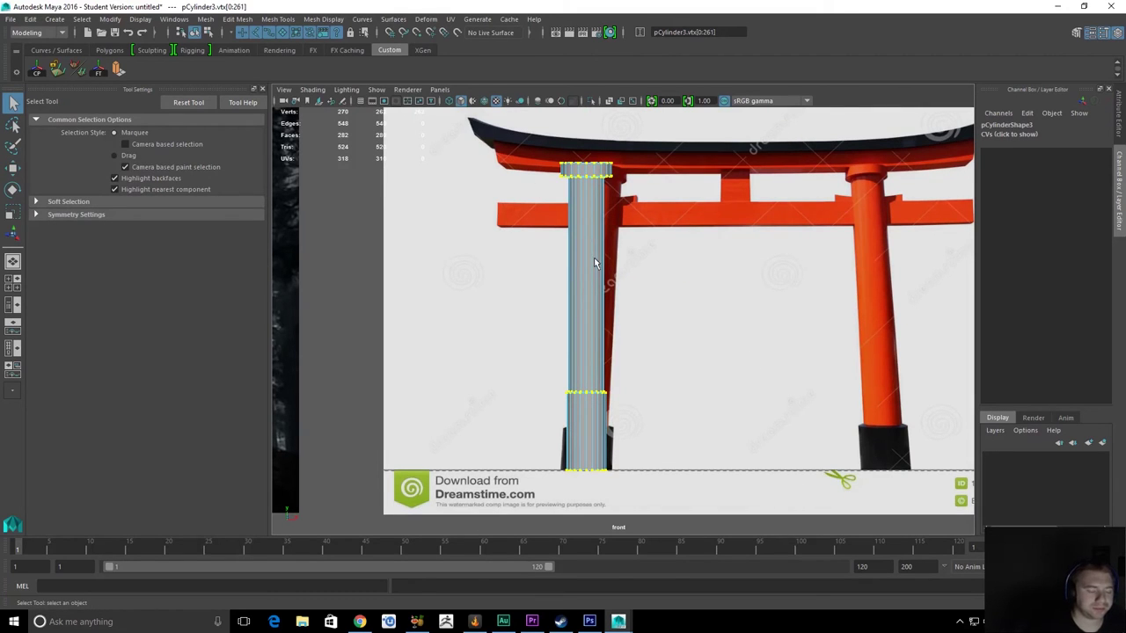
scroll(564, 243, up, 1)
click(571, 190)
scroll(569, 226, up, 2)
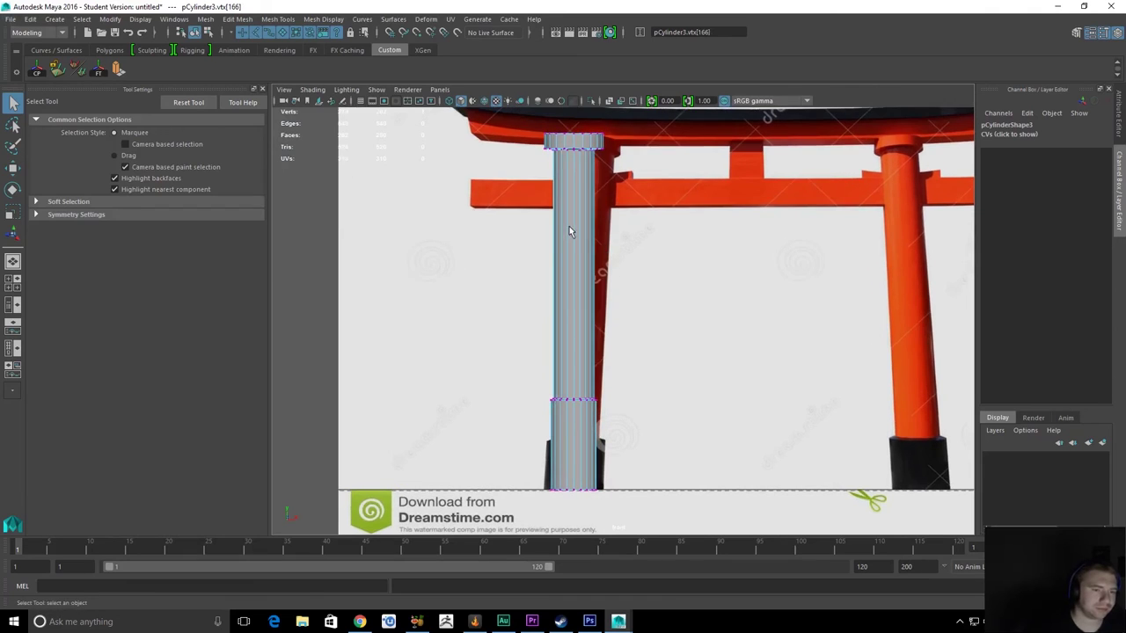
key(e)
alt+middle_drag(629, 172, 628, 190)
key(q)
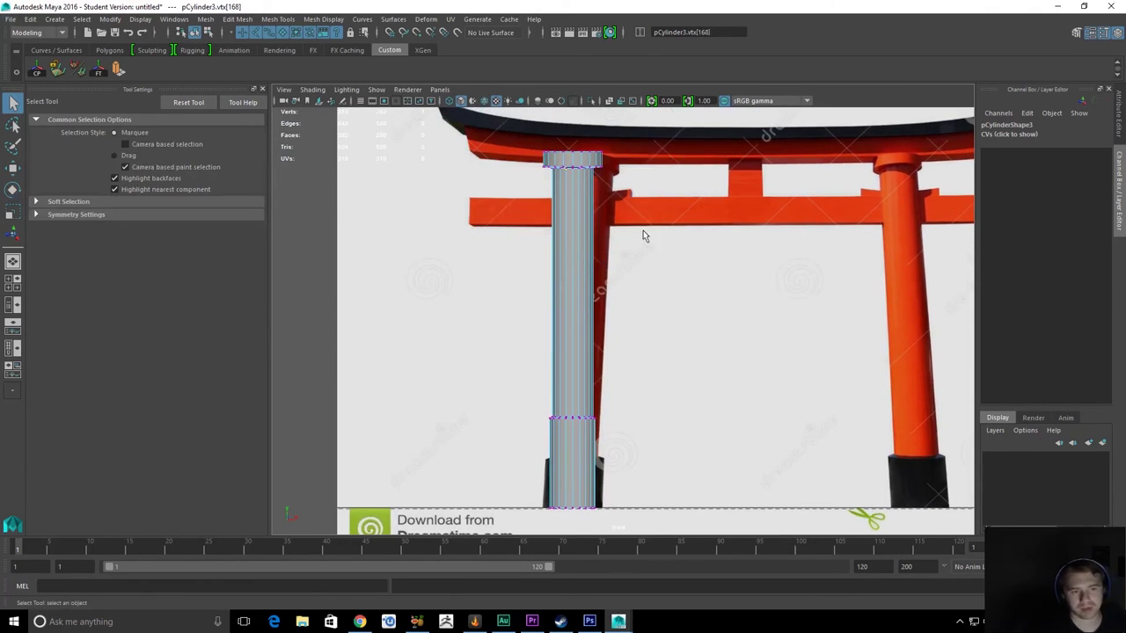
Leave vertex editing and return the pillar to object mode
key(w)
key(q)
key(F8)
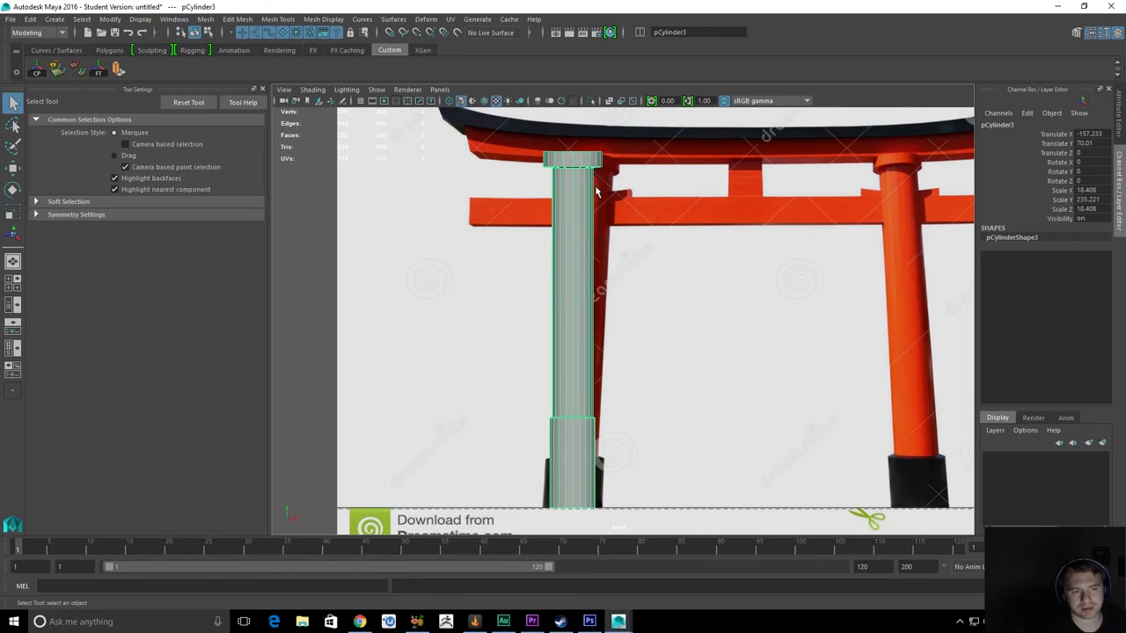
Try duplicating the pillar and moving the copy sideways toward the opposite reference pillar, and delete the copy
scroll(643, 234, down, 3)
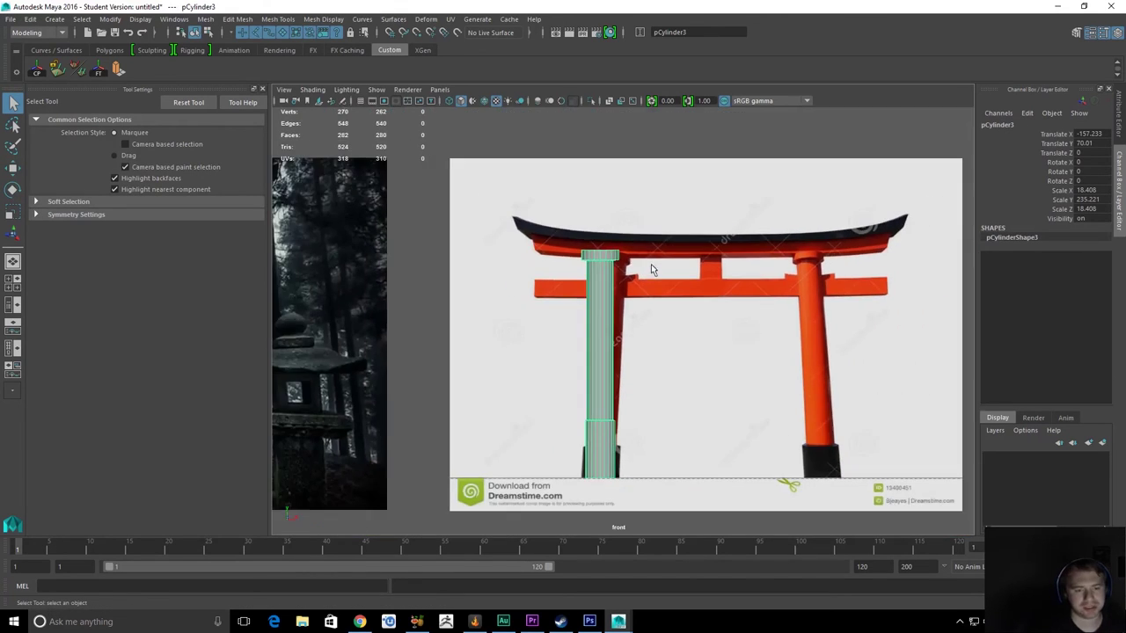
key(ctrl+d)
key(w)
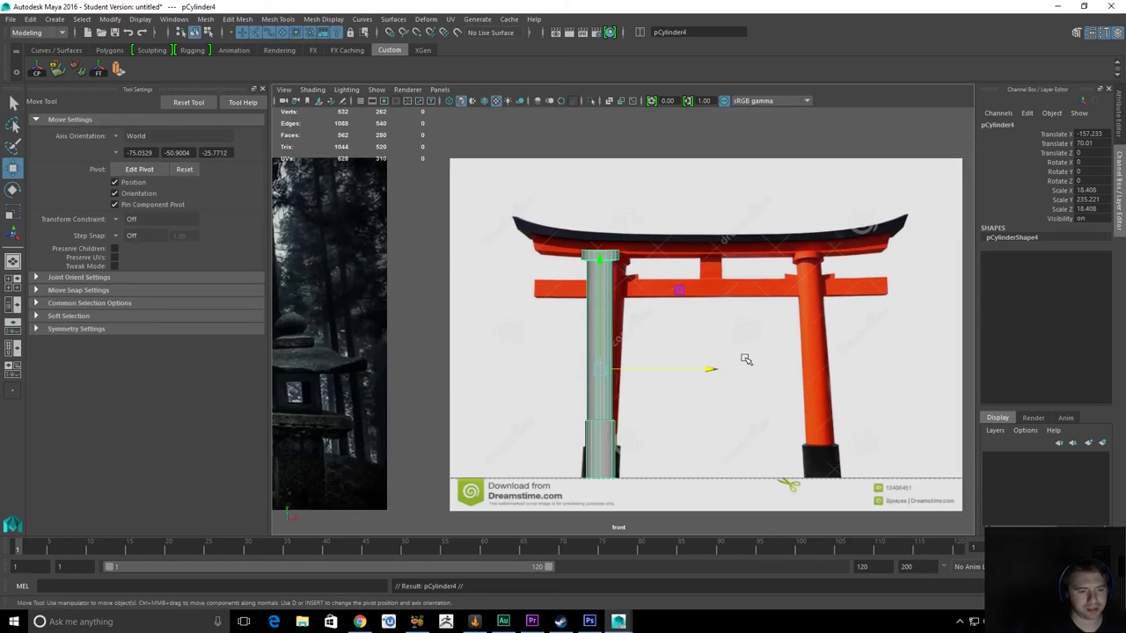
drag(711, 369, 836, 368)
key(Delete)
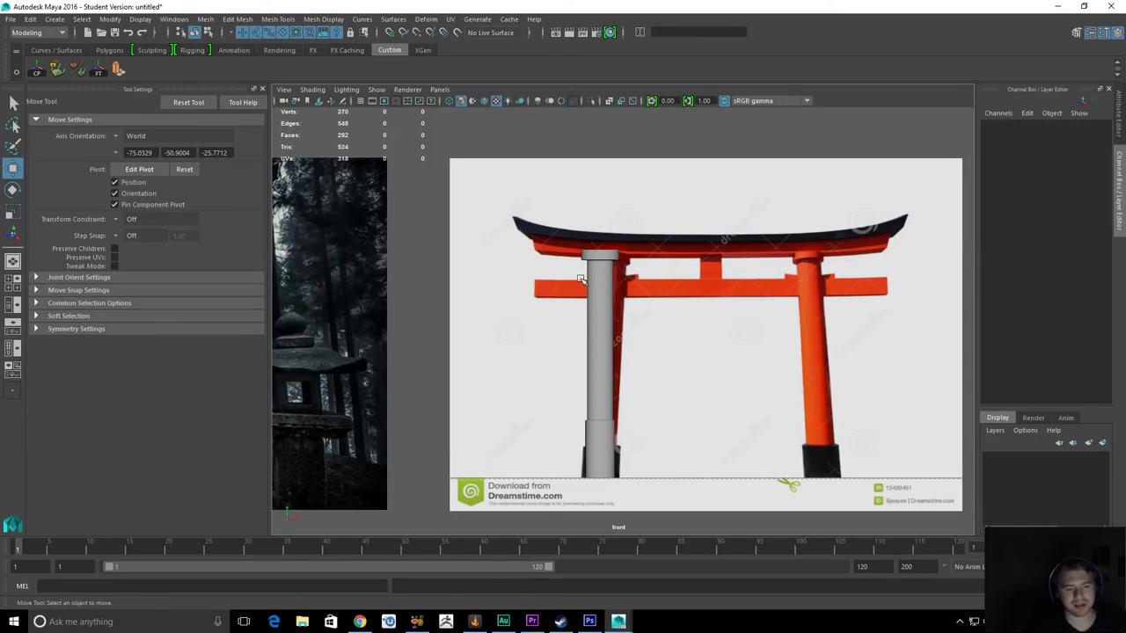
Duplicate the pillar and mirror the copy's position across the gate by setting its Translate X to 157.233
click(591, 249)
click(596, 271)
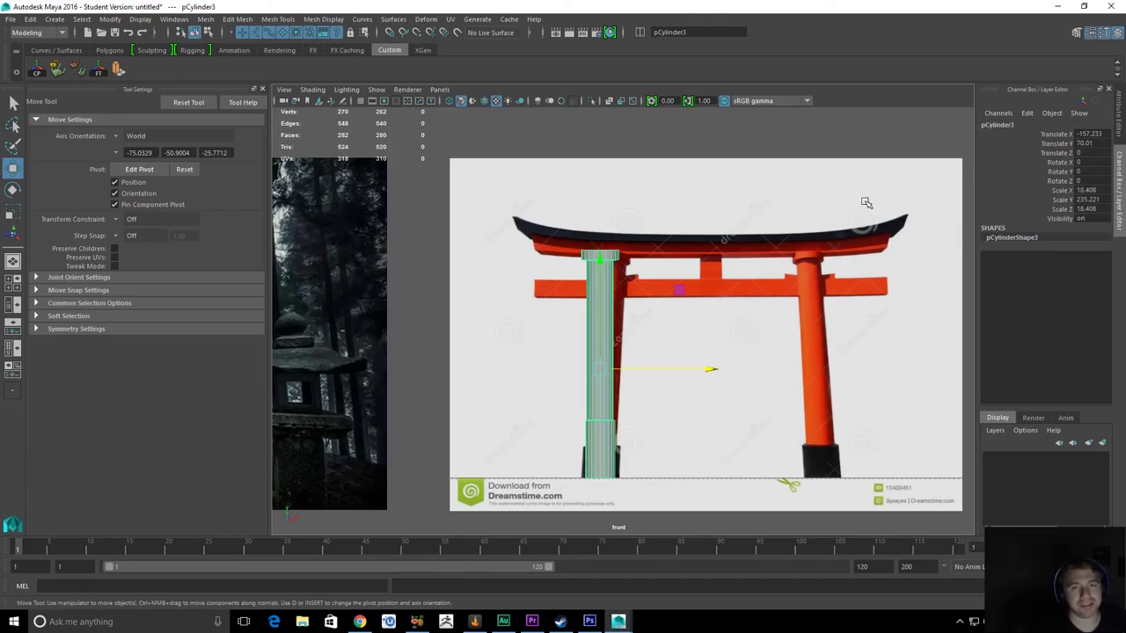
key(ctrl+d)
click(1089, 134)
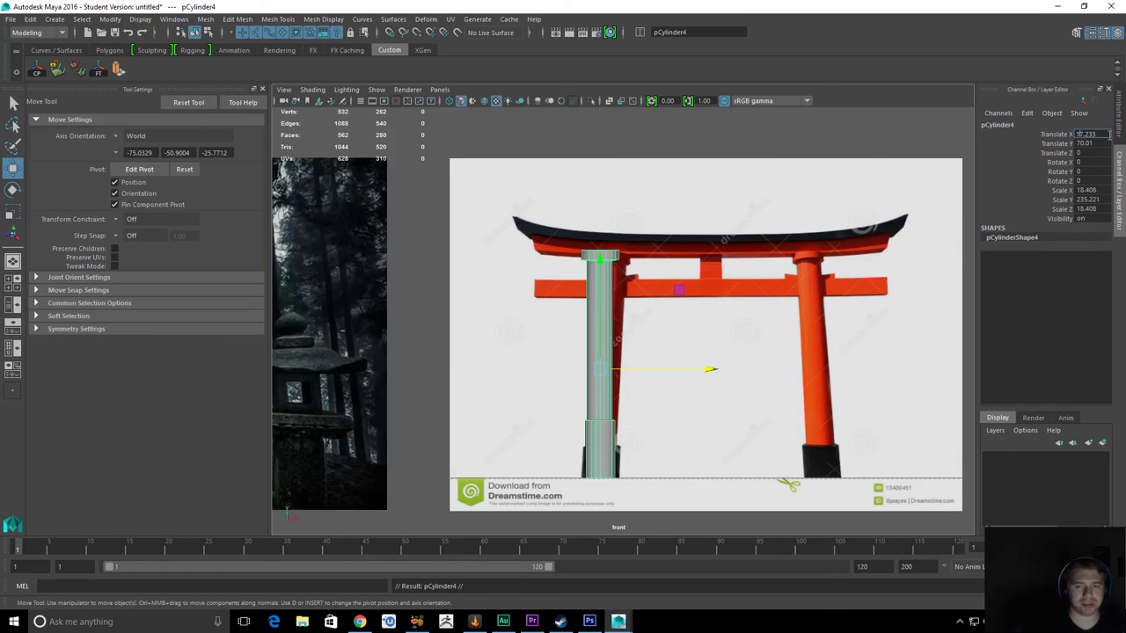
key(Return)
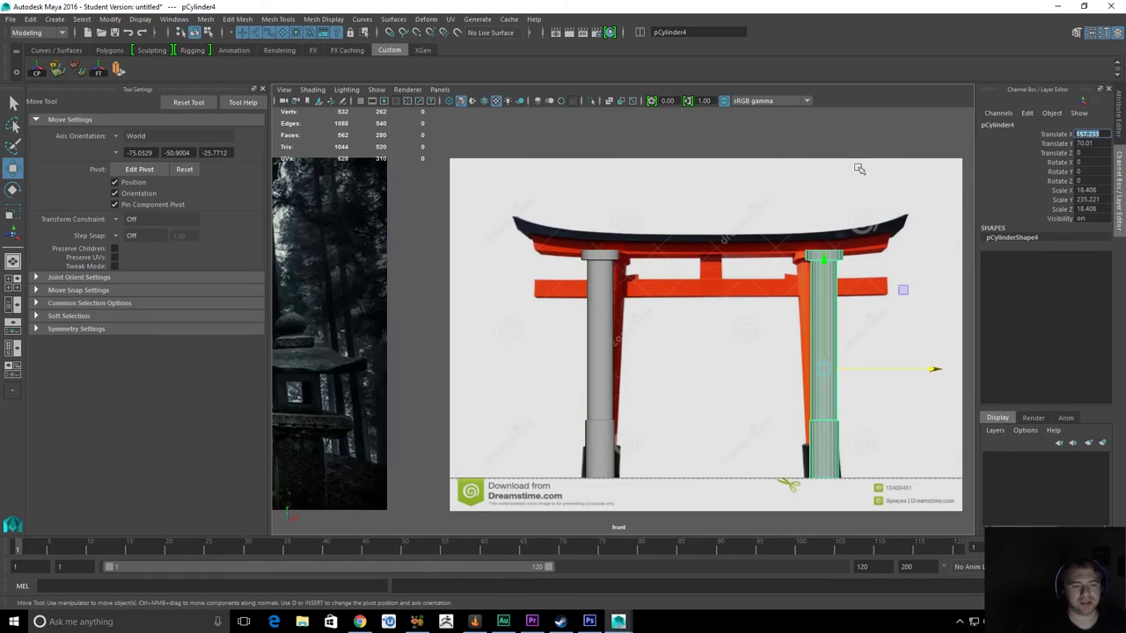
Switch to the perspective view, clear the selection and frame both pillars in front of the reference images
click(808, 181)
key(space)
drag(806, 183, 626, 292)
scroll(627, 293, down, 5)
key(q)
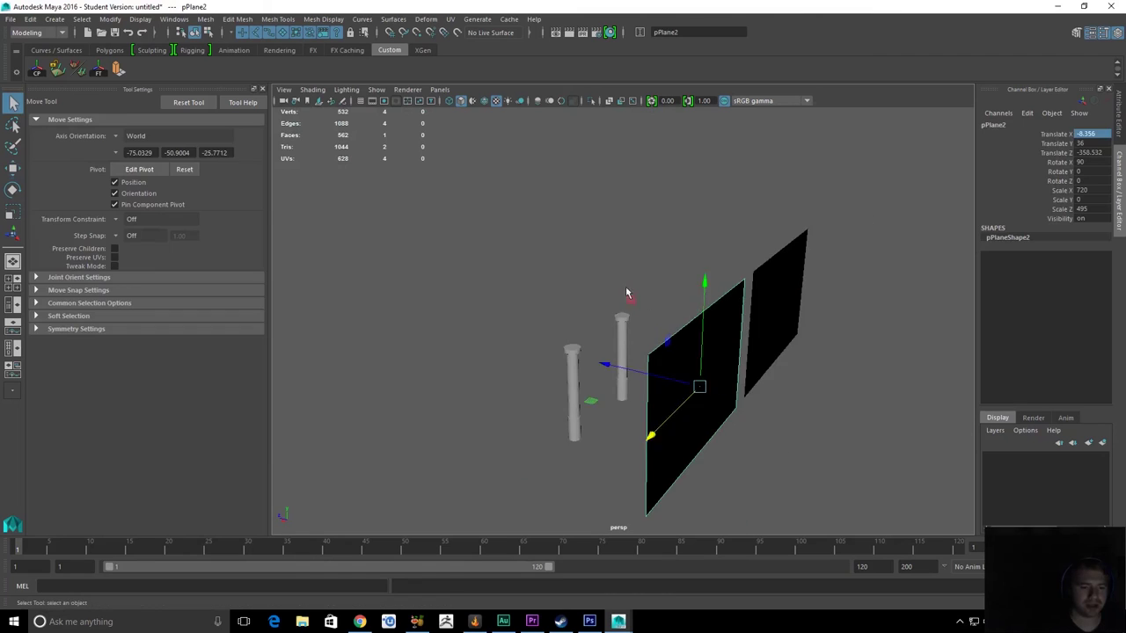
click(627, 292)
alt+drag(560, 269, 633, 281)
scroll(691, 433, up, 5)
alt+drag(690, 433, 758, 427)
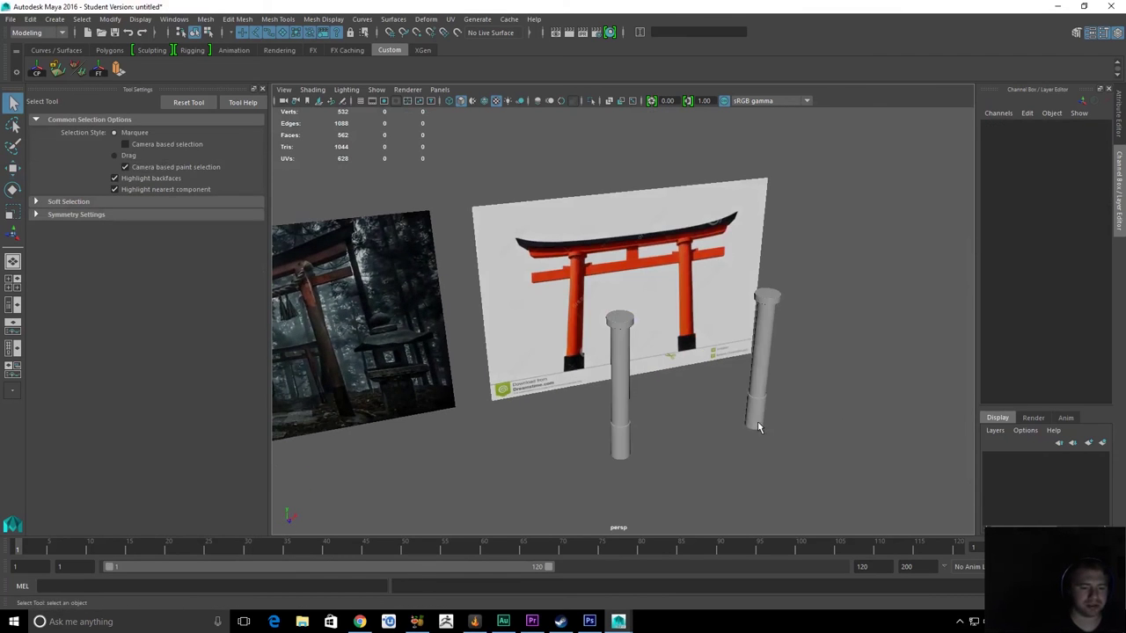
Examine the shape and spacing of the two pillars from several angles against the torii reference image
click(758, 428)
alt+middle_drag(687, 418, 665, 388)
scroll(665, 388, up, 5)
alt+drag(707, 444, 732, 452)
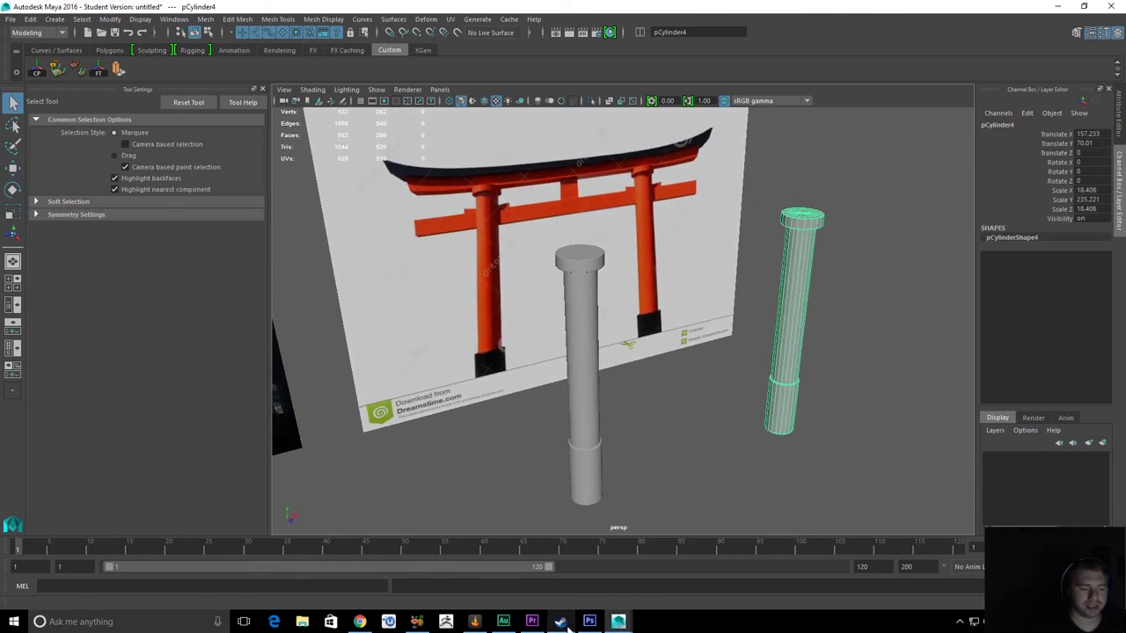
alt+drag(689, 460, 658, 465)
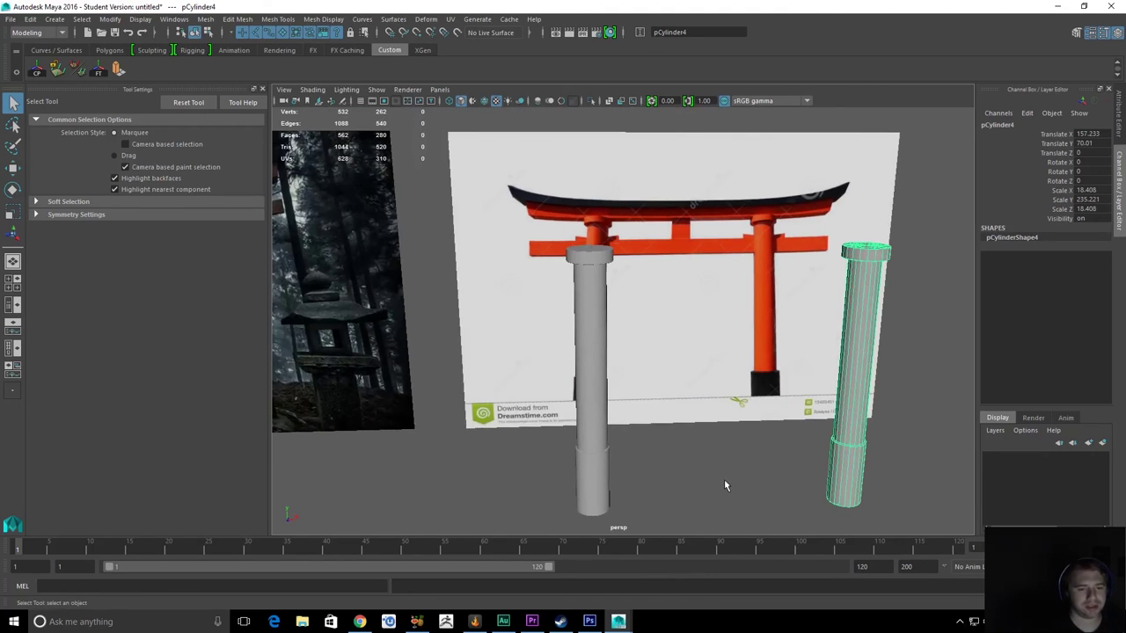
alt+drag(724, 479, 749, 350)
click(757, 462)
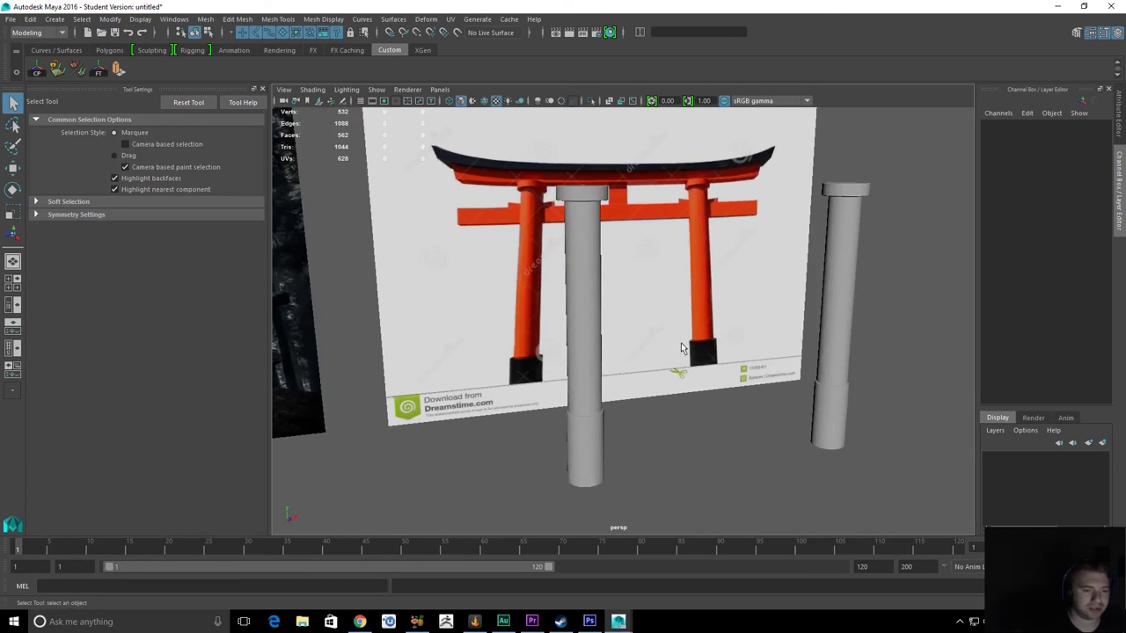
click(589, 279)
click(847, 329)
click(812, 363)
alt+drag(812, 364, 747, 469)
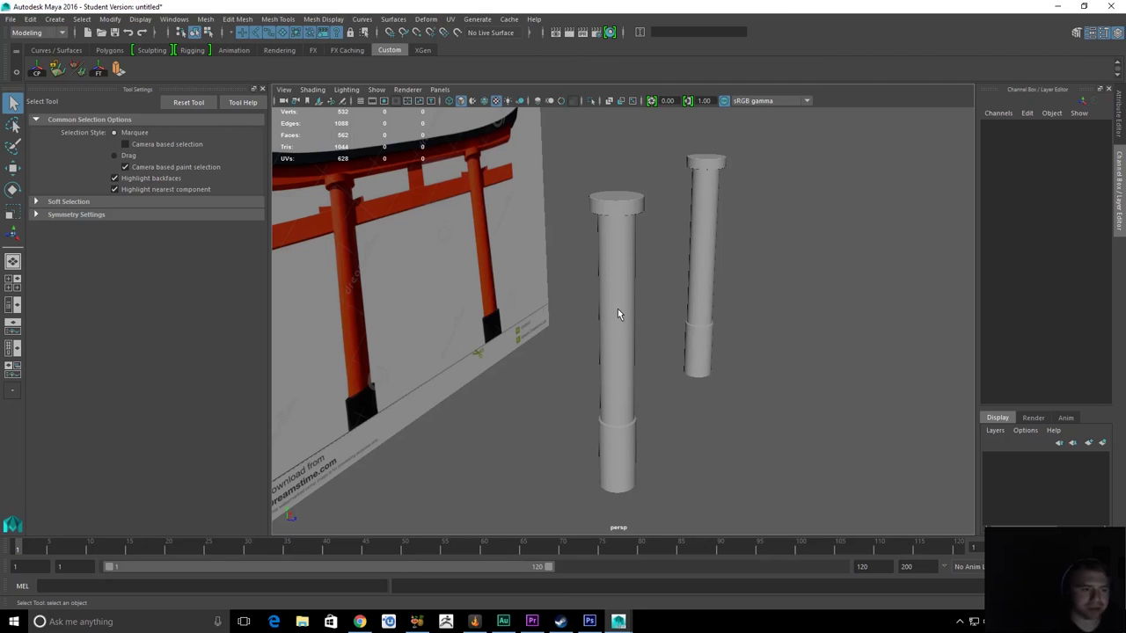
alt+drag(619, 312, 650, 411)
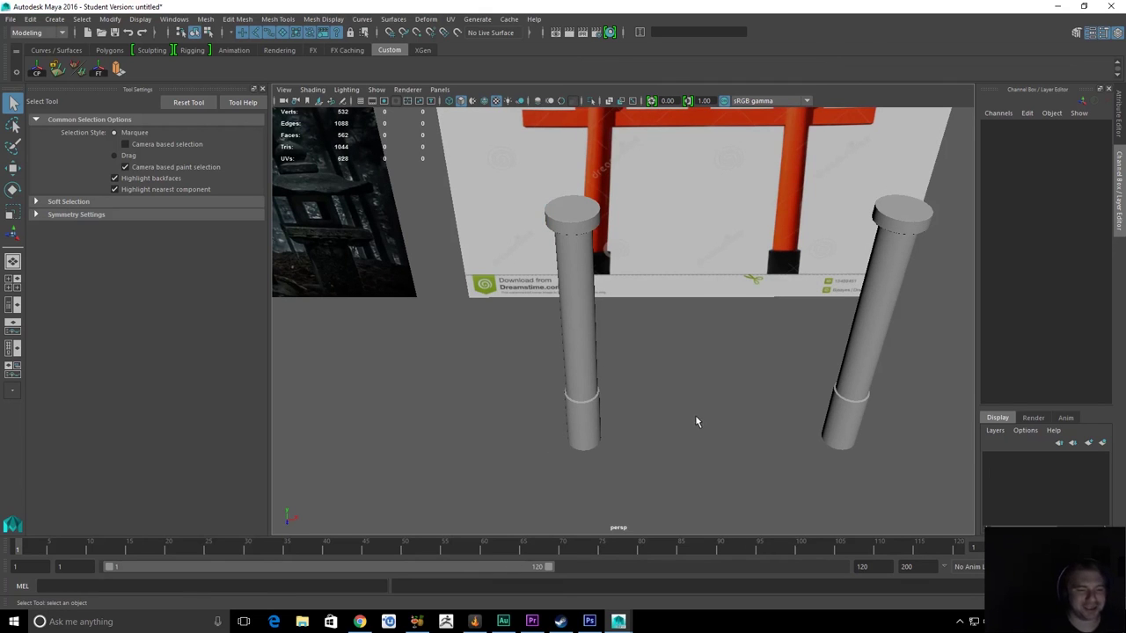
mouse_move(696, 422)
alt+mouse_down()
mouse_move(713, 413)
mouse_move(692, 404)
alt+mouse_up()
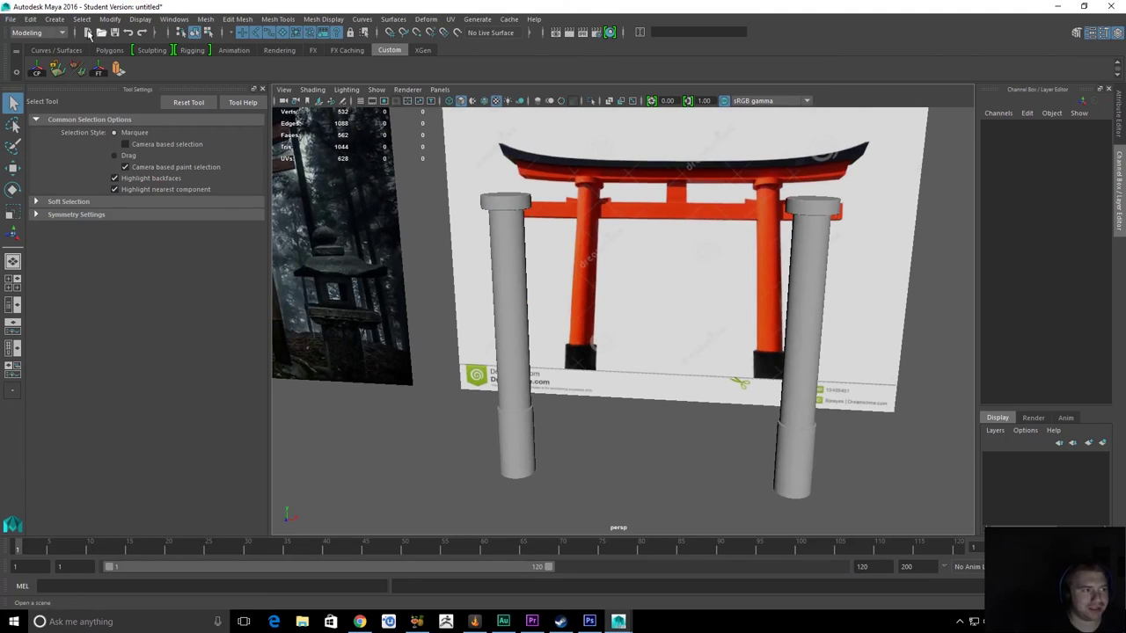
Save the scene as Torivid1 in Maya Binary format in the project's scenes folder
click(11, 19)
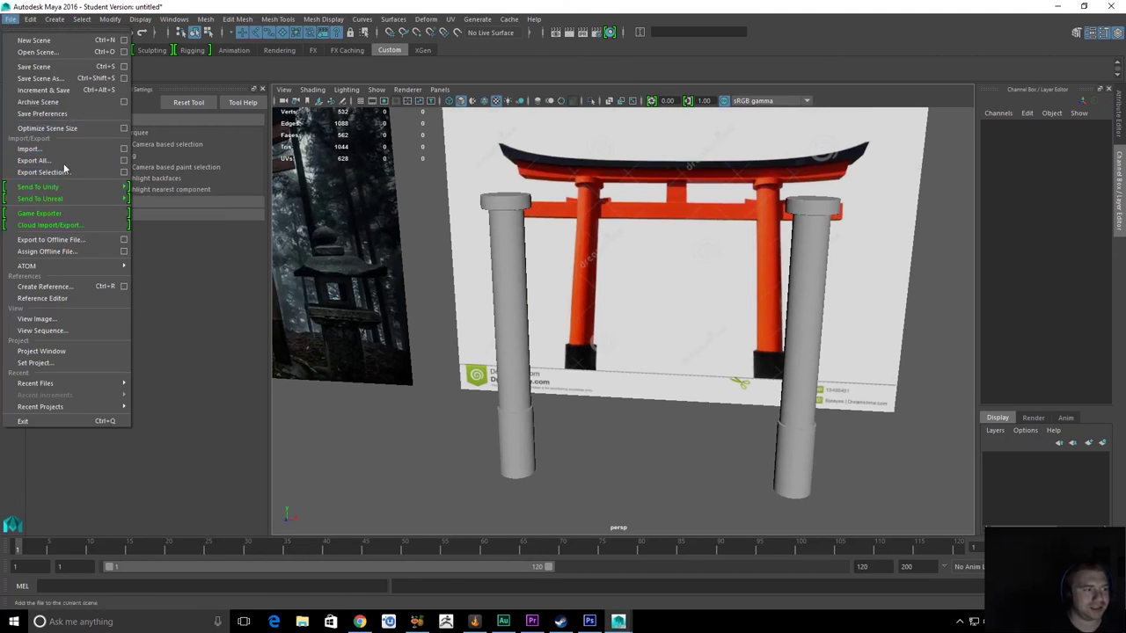
click(67, 77)
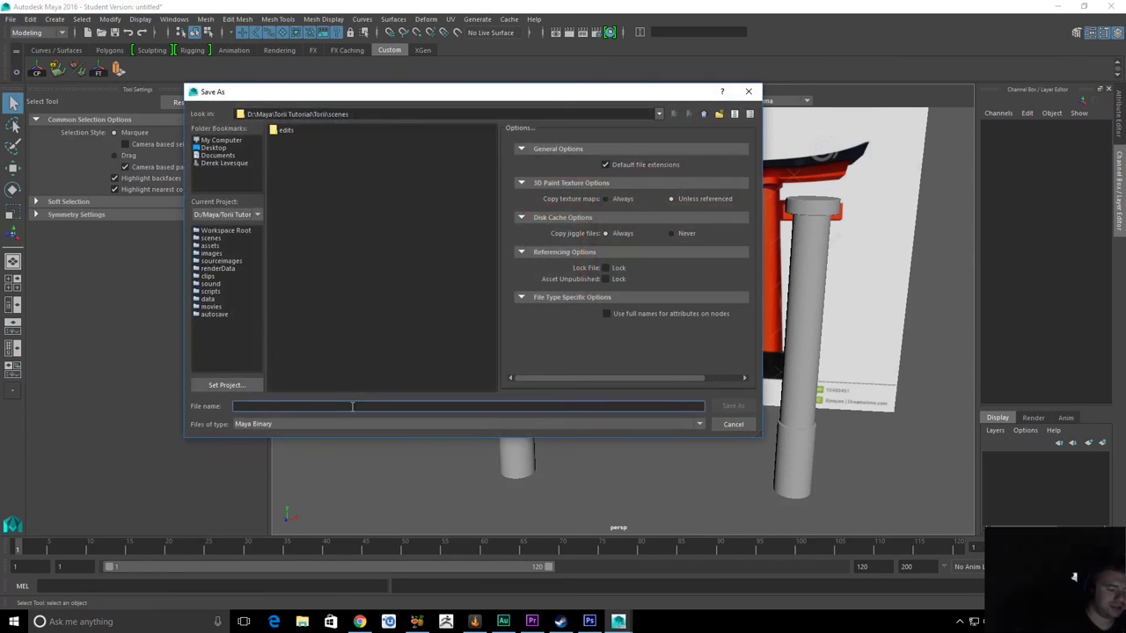
text(Toriivid1)
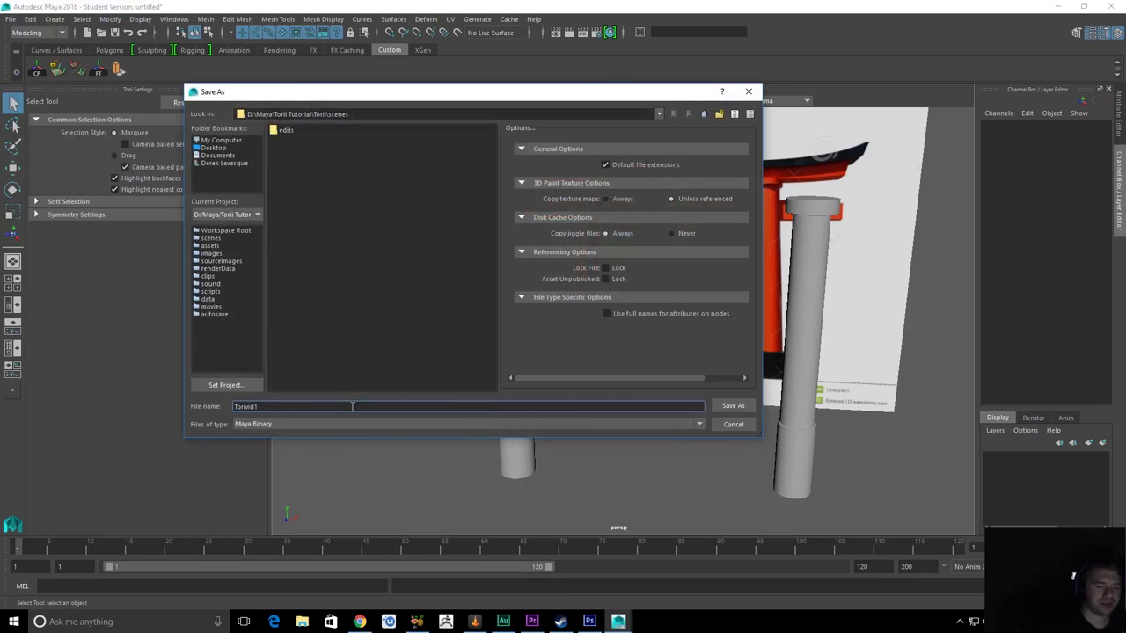
click(733, 406)
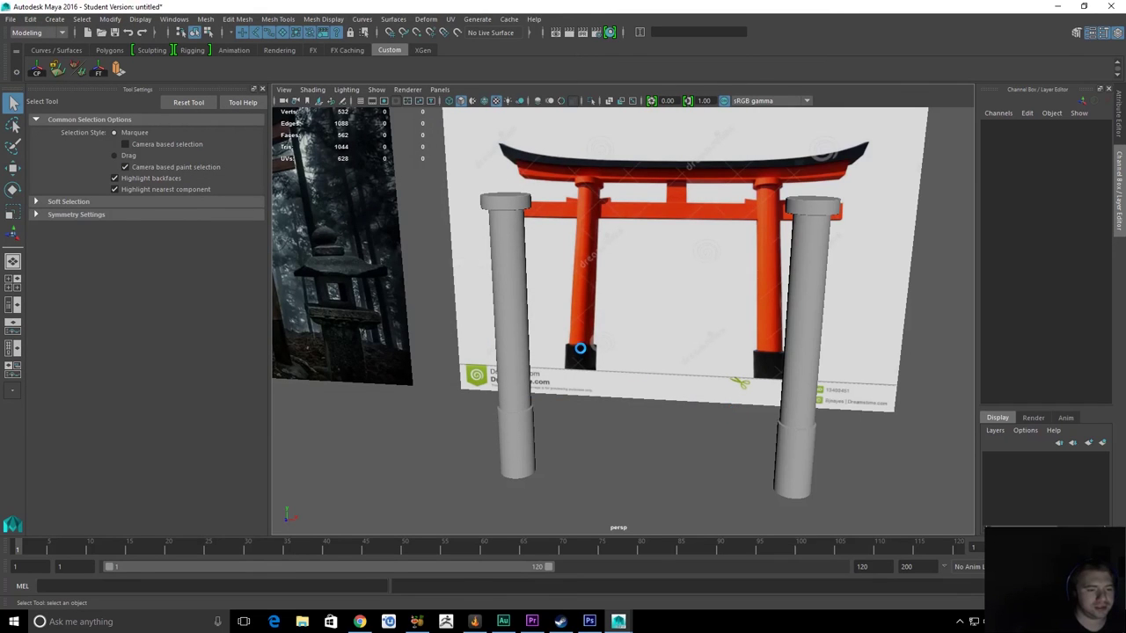
click(536, 322)
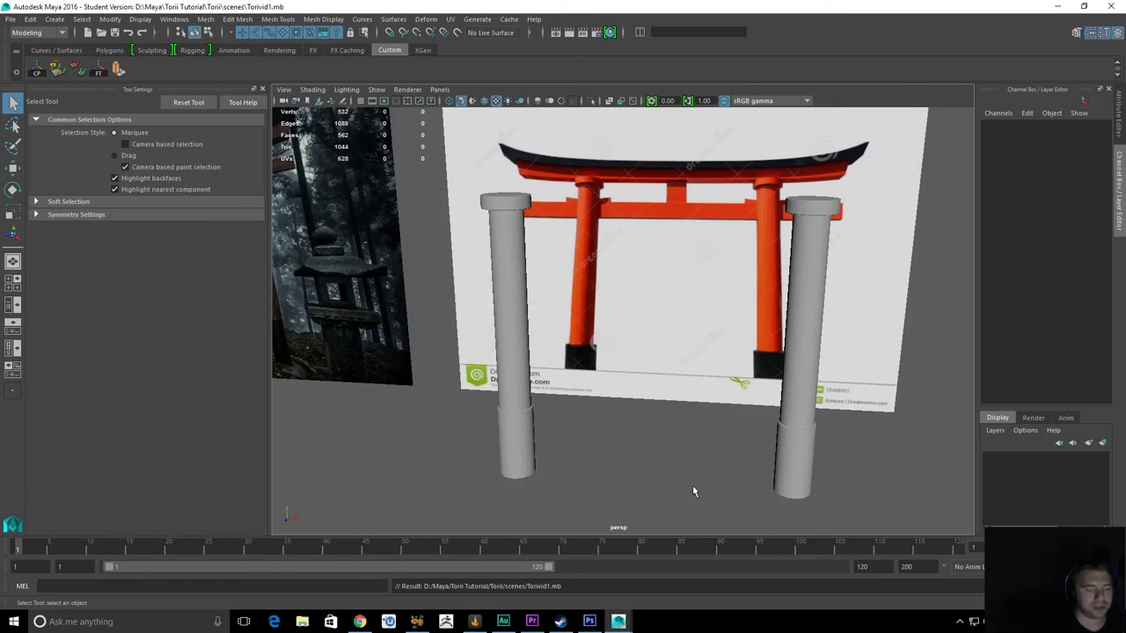
alt+drag(853, 485, 765, 482)
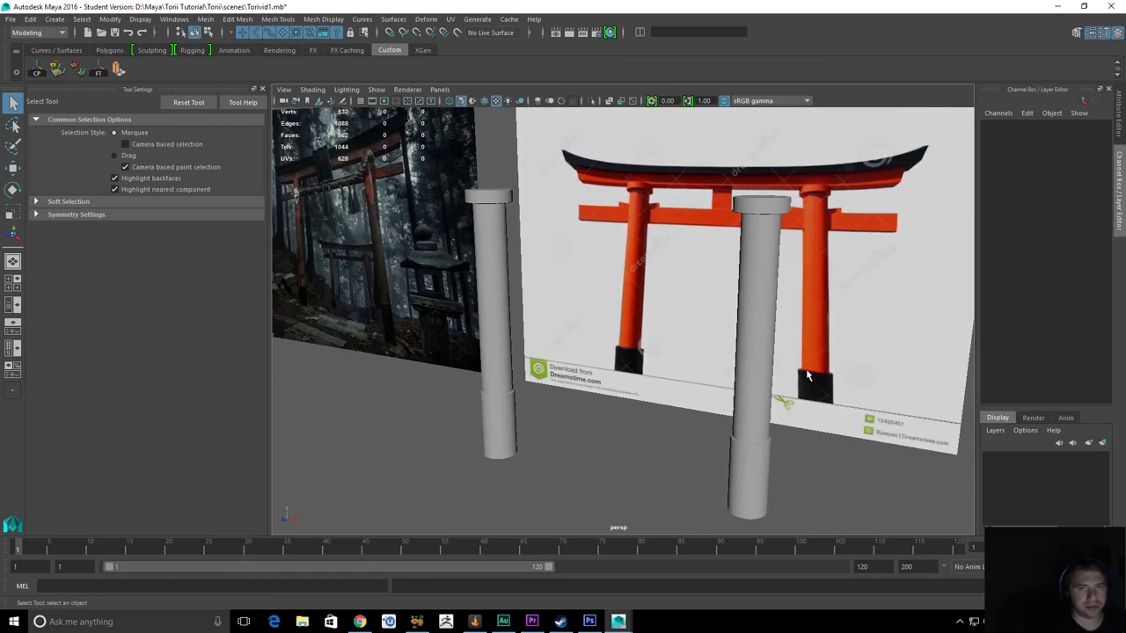